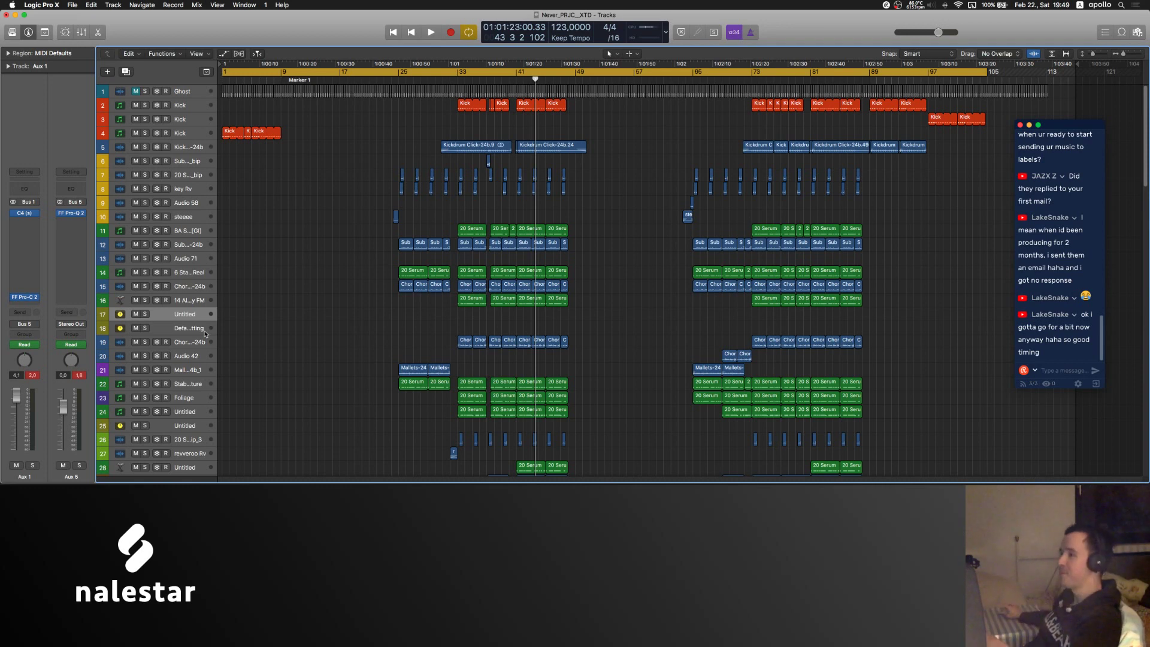
# - Look through the whole arrangement, from the Ghost and Kick tracks down to the downlifter tracks at the end
pyautogui.scroll(-10, 259, 357)
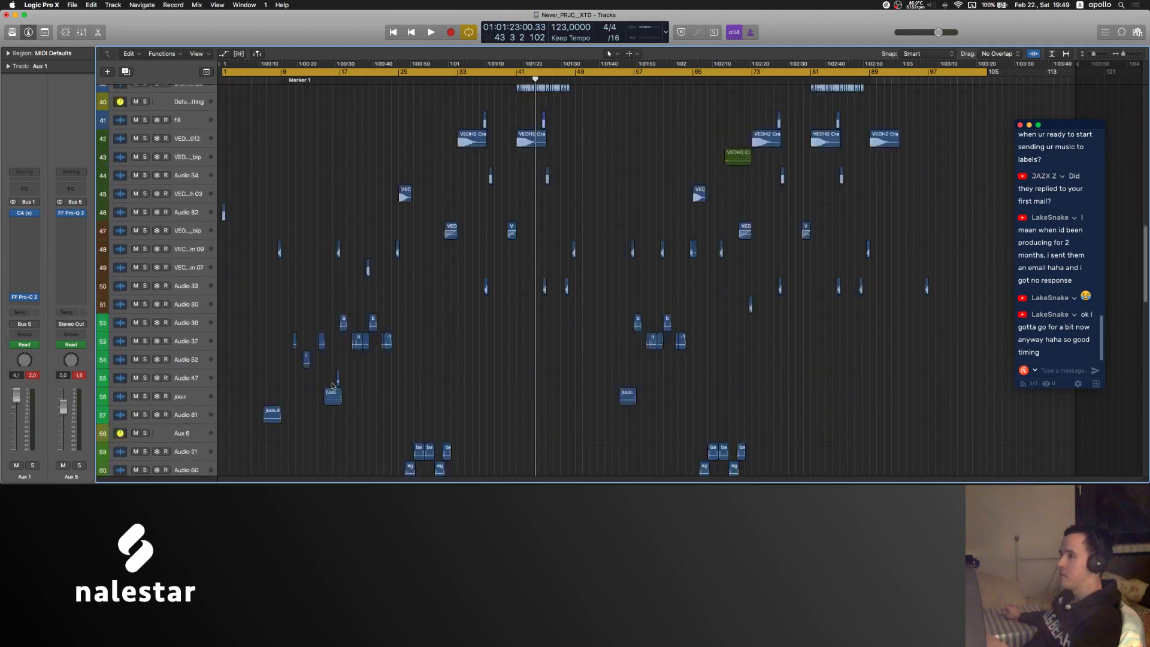
pyautogui.scroll(-10, 248, 282)
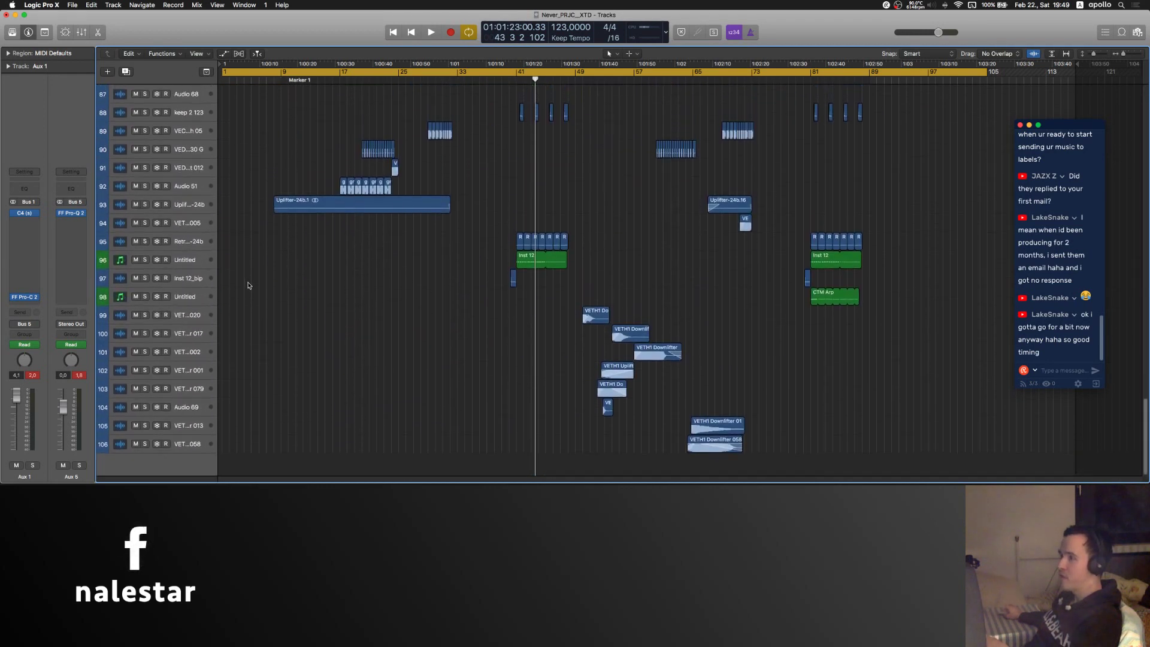
pyautogui.scroll(8, 248, 285)
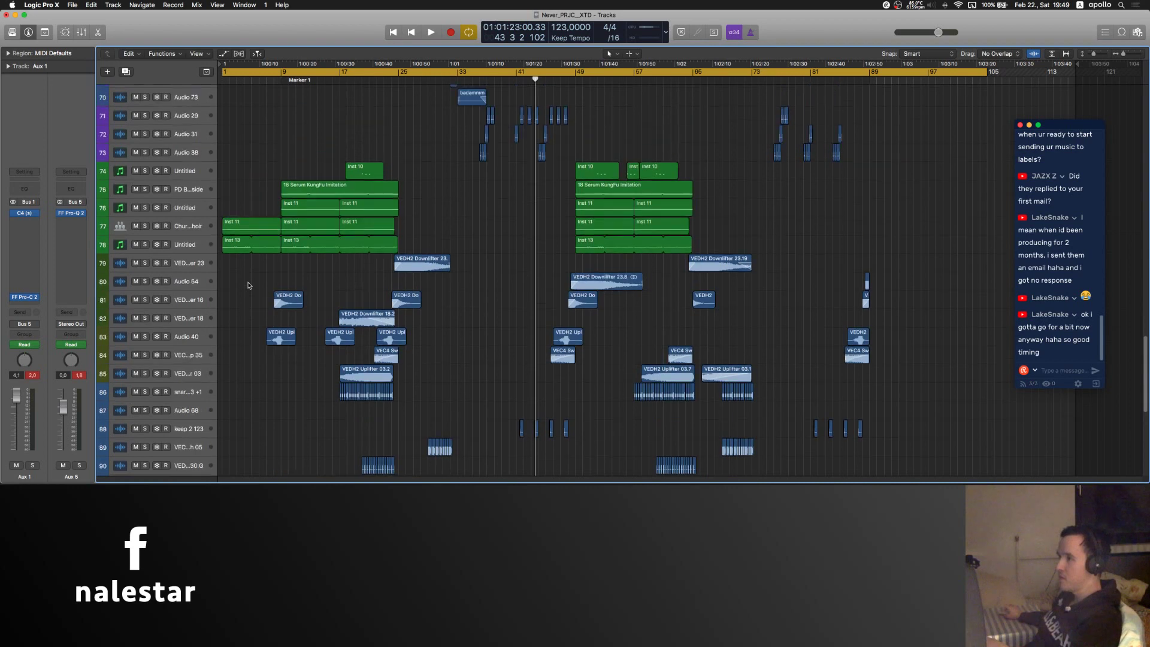
pyautogui.scroll(20, 248, 285)
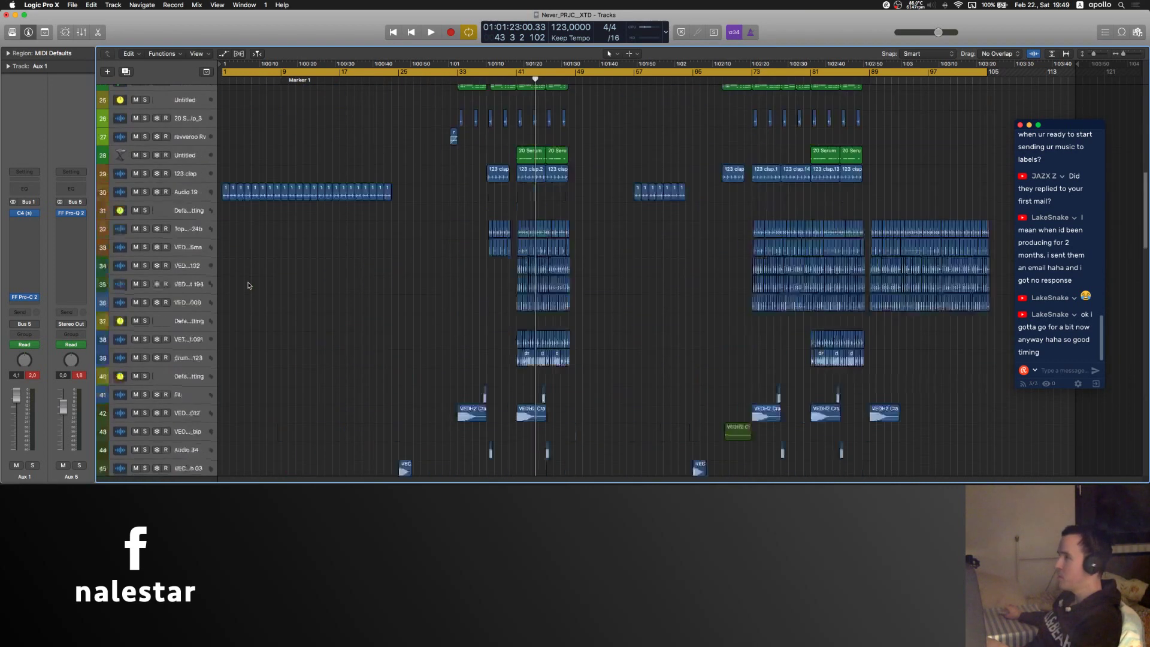
pyautogui.scroll(2, 627, 286)
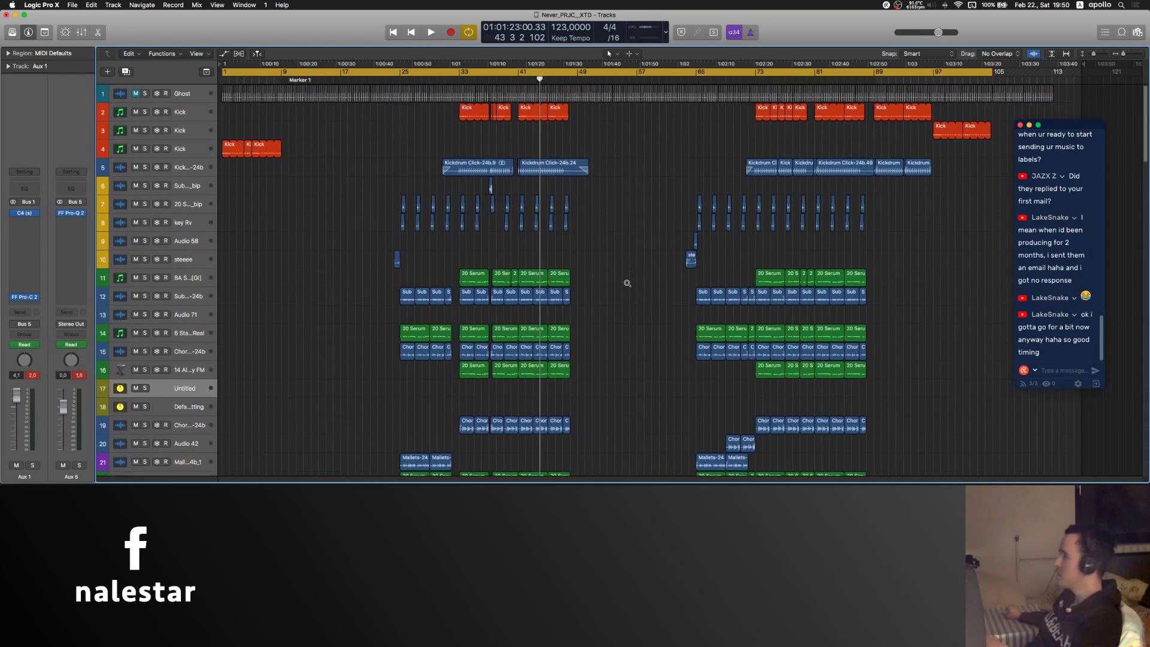
pyautogui.press('super+Right')
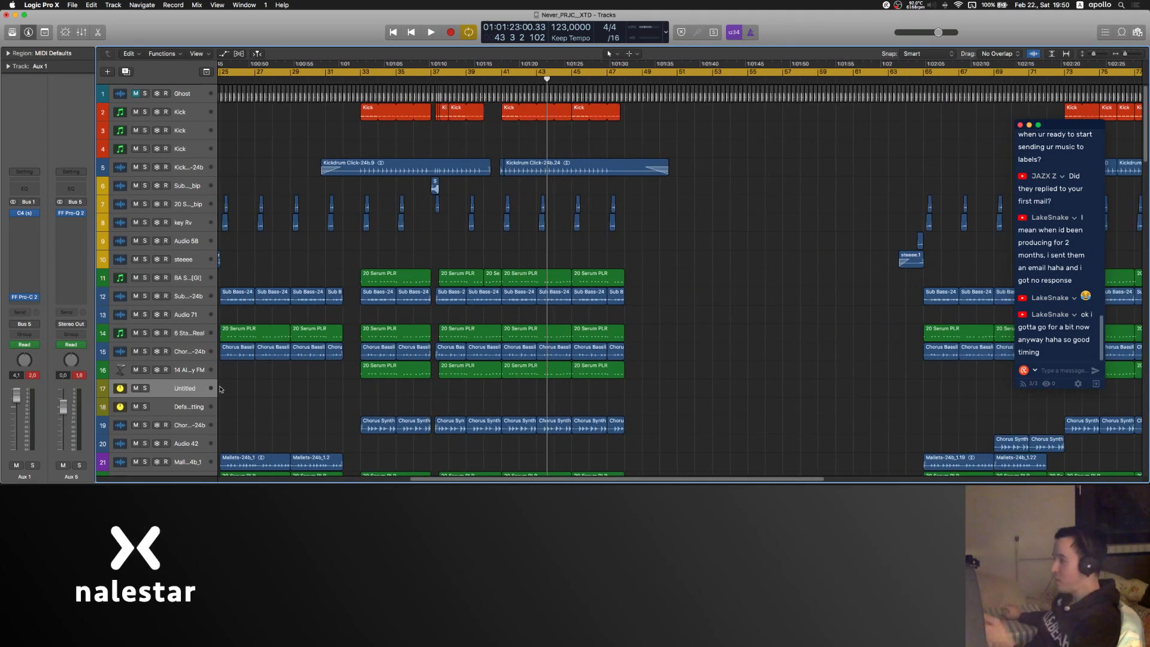
pyautogui.press('super+Down')
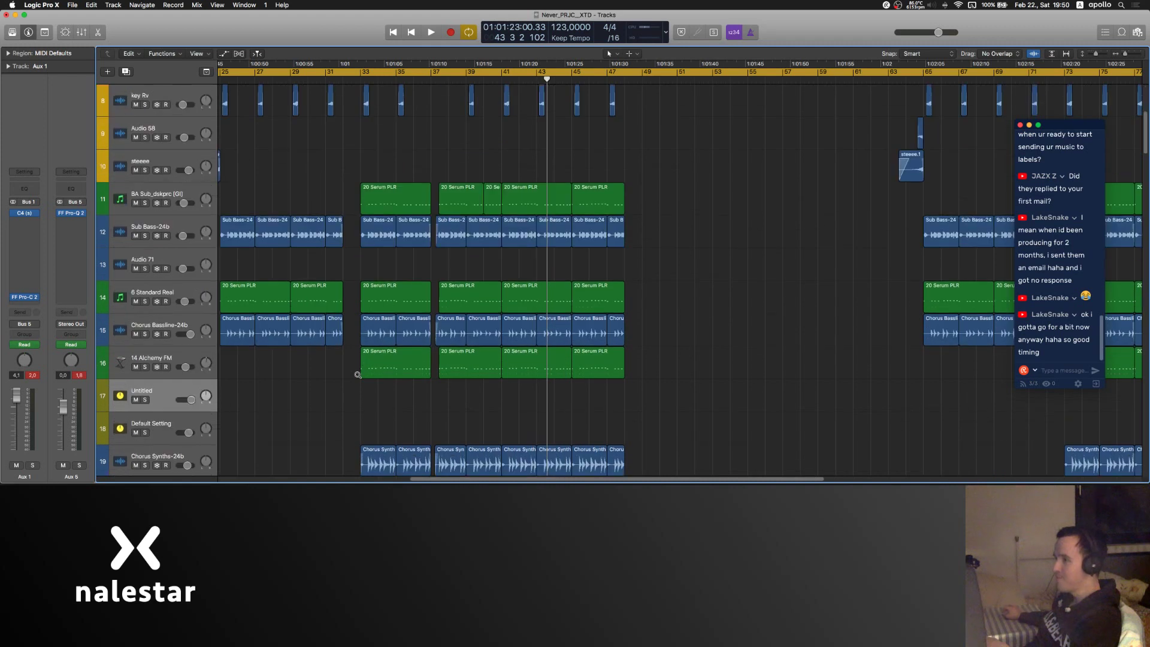
pyautogui.hscroll(-3, 357, 375)
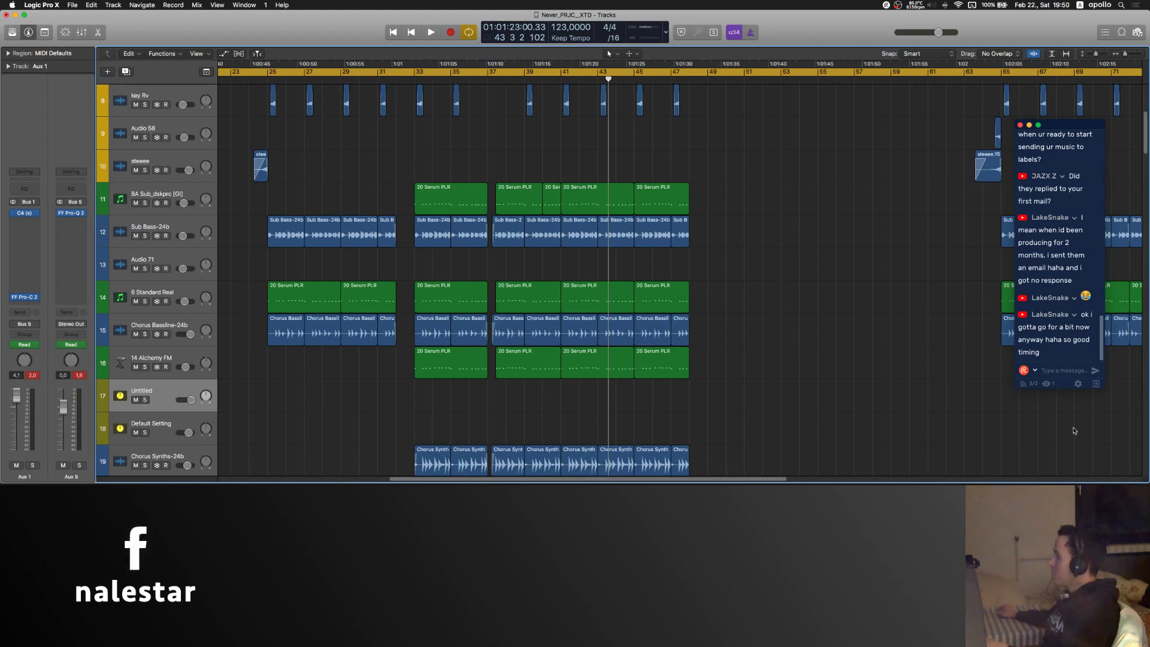
pyautogui.scroll(-6, 756, 231)
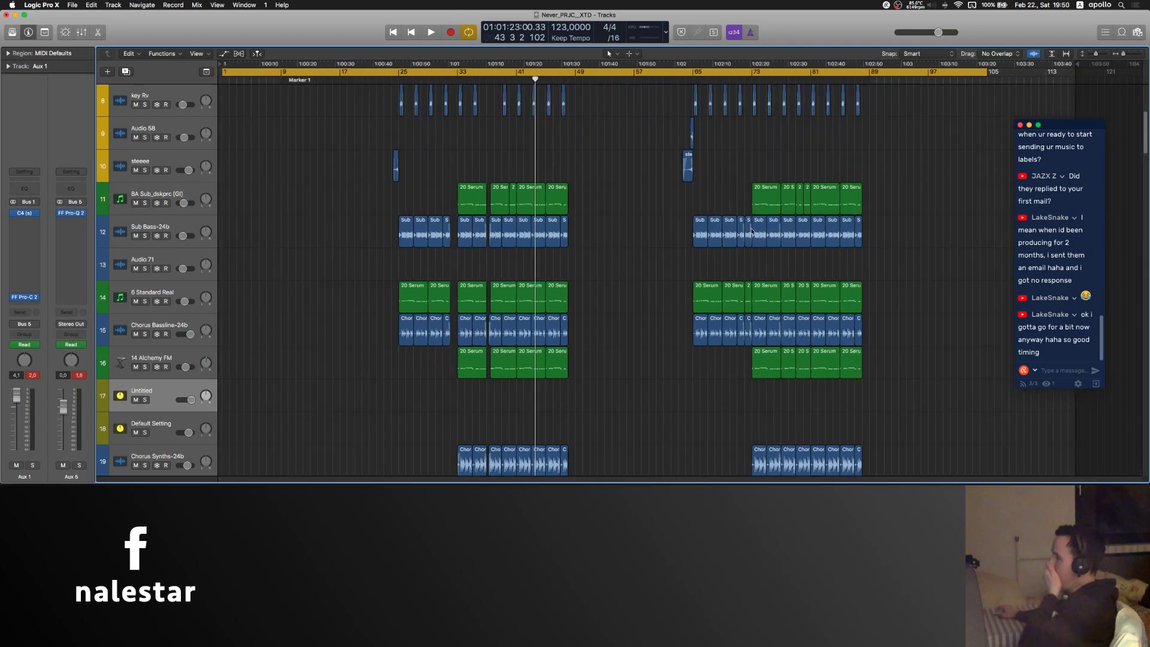
pyautogui.scroll(5, 681, 227)
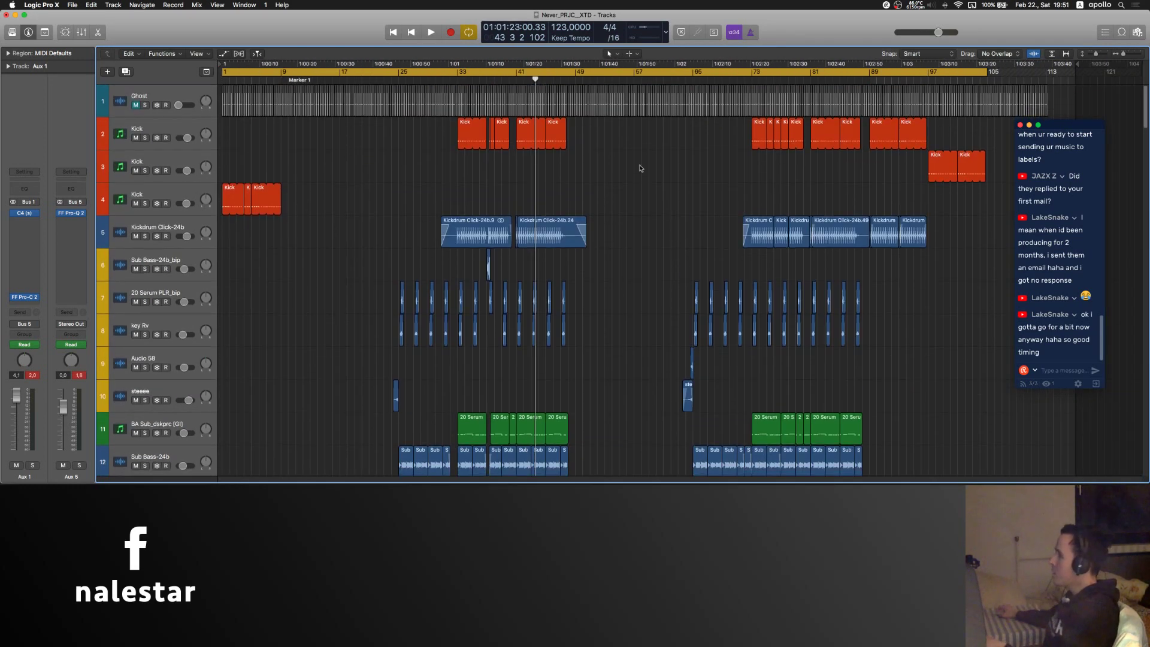
pyautogui.scroll(3, 639, 168)
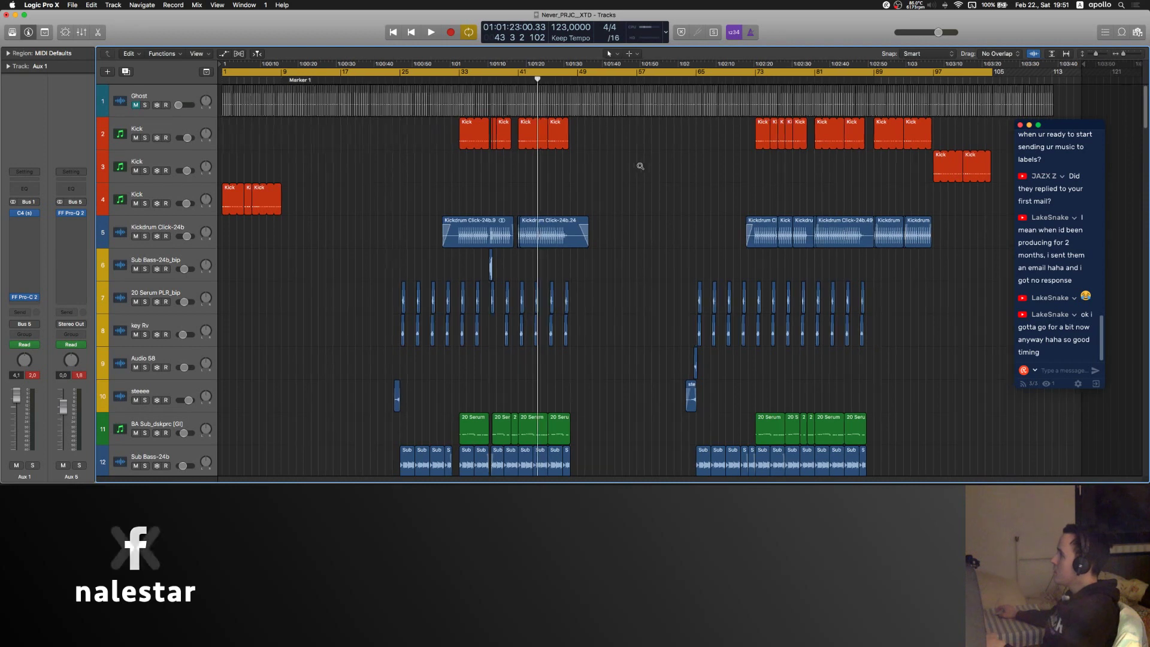
# - Select the Kickdrum Click-24b track and examine the kick regions along the timeline
pyautogui.hscroll(1, 639, 168)
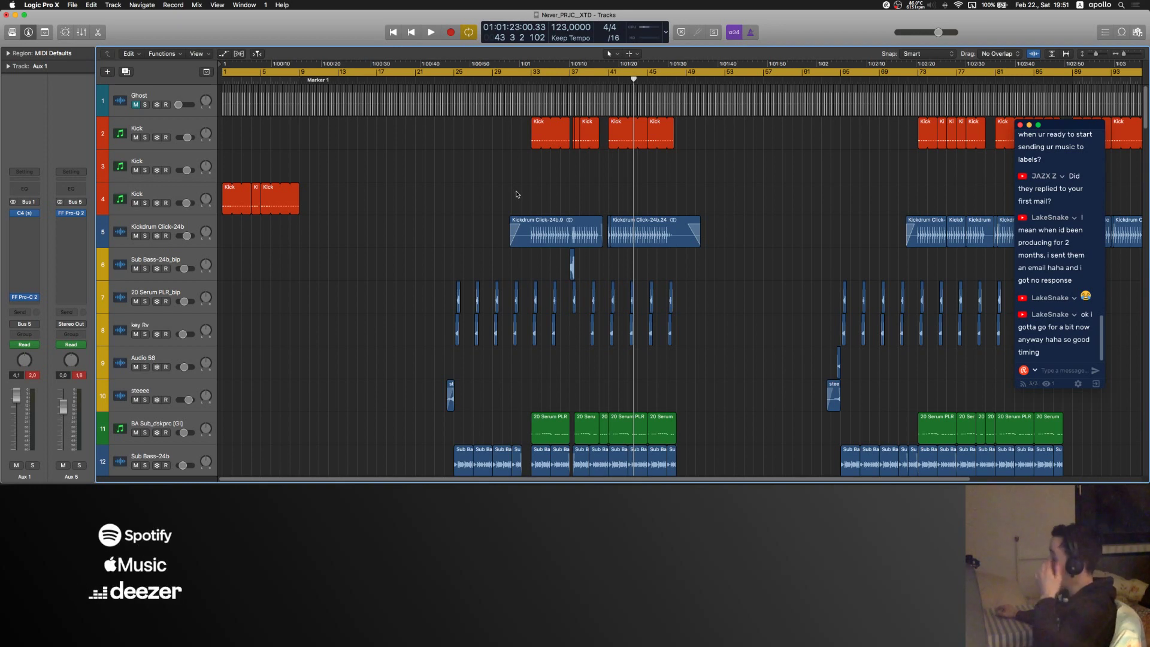
pyautogui.press('Down')
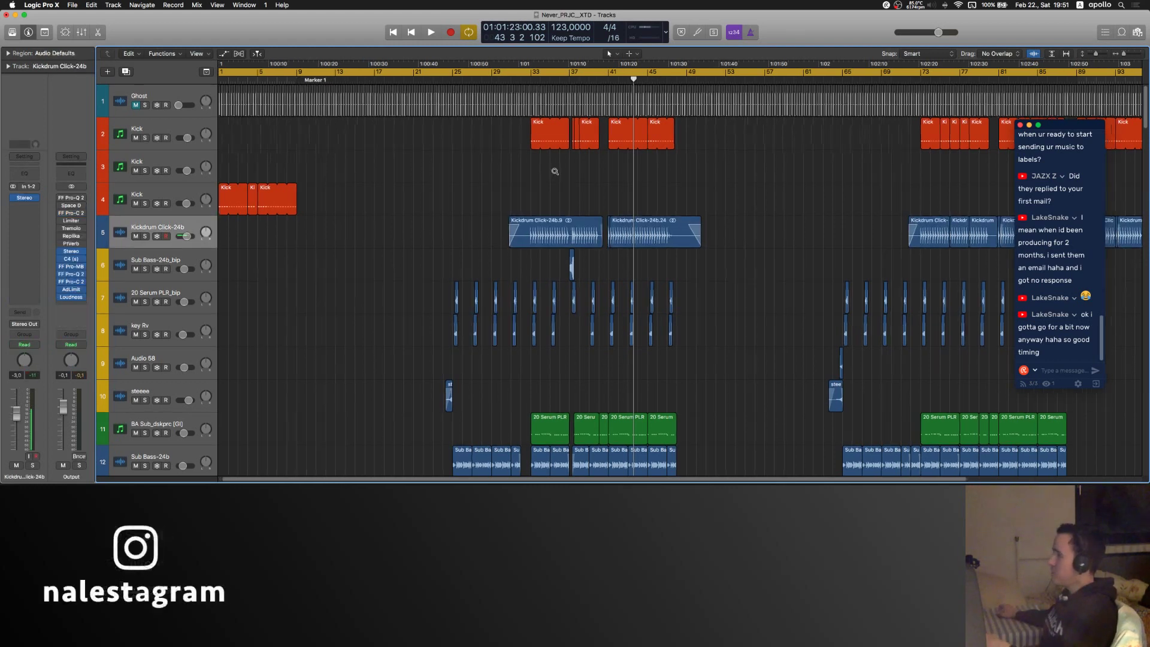
pyautogui.press('super+Right')
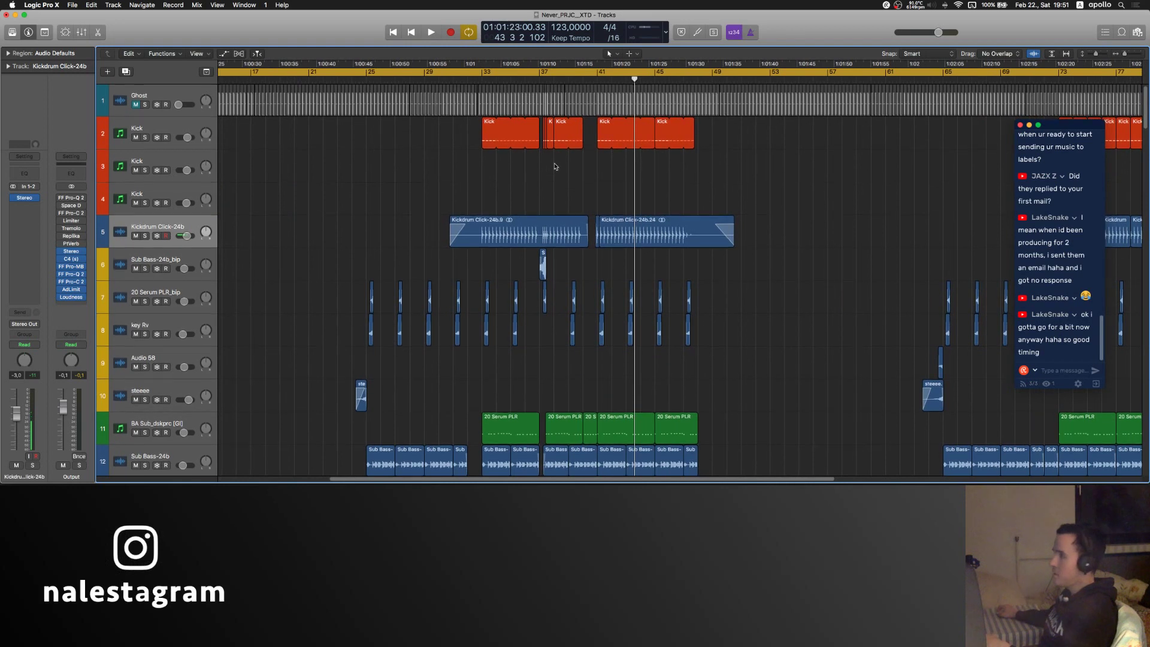
pyautogui.hscroll(-5, 554, 167)
pyautogui.hscroll(-4, 555, 168)
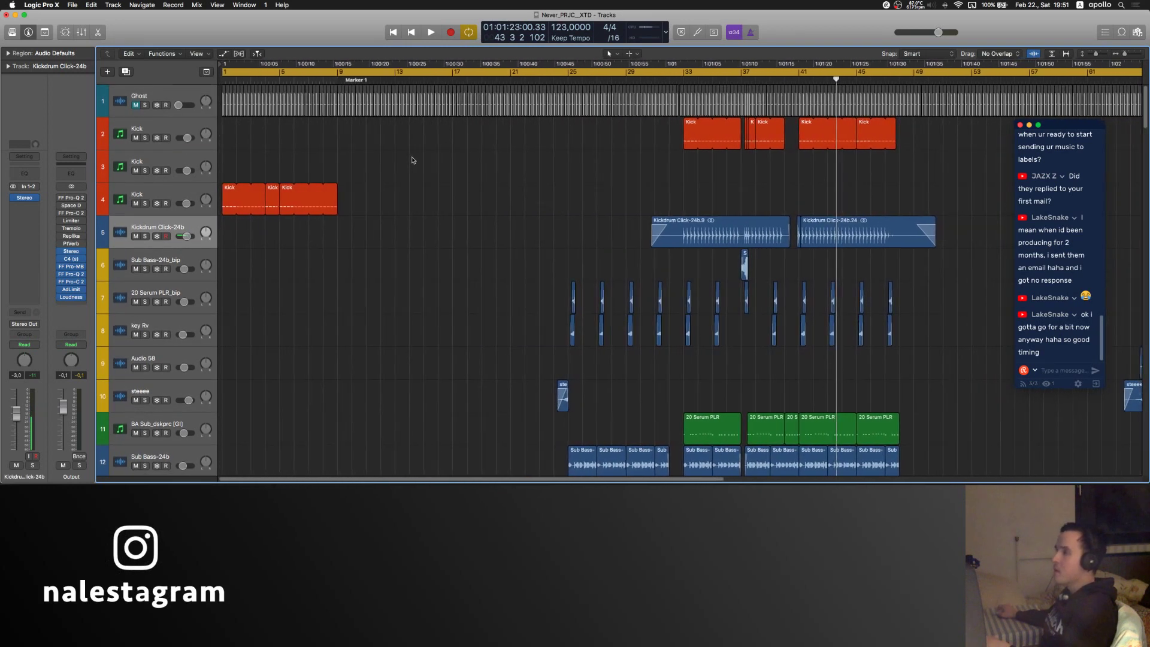
pyautogui.hscroll(8, 521, 195)
# - Solo the Sub Bass-24b, Chorus Bassline-24b, Chorus Synths-24b and Mallets-24b_1 tracks
pyautogui.scroll(-10, 396, 208)
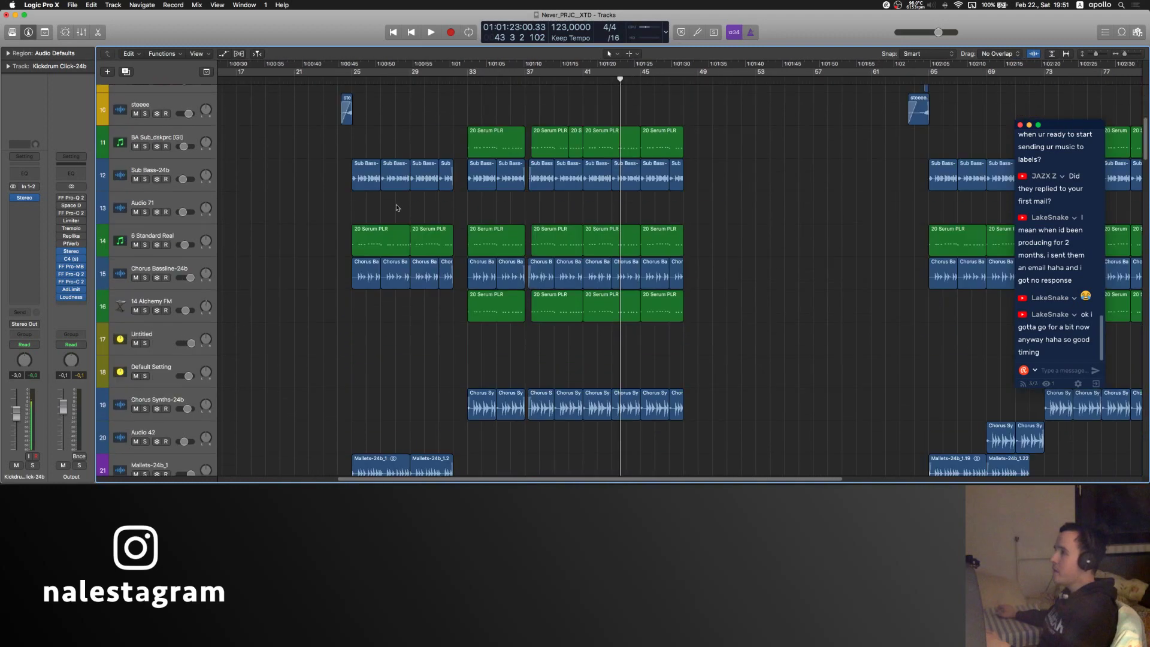
pyautogui.click(172, 173)
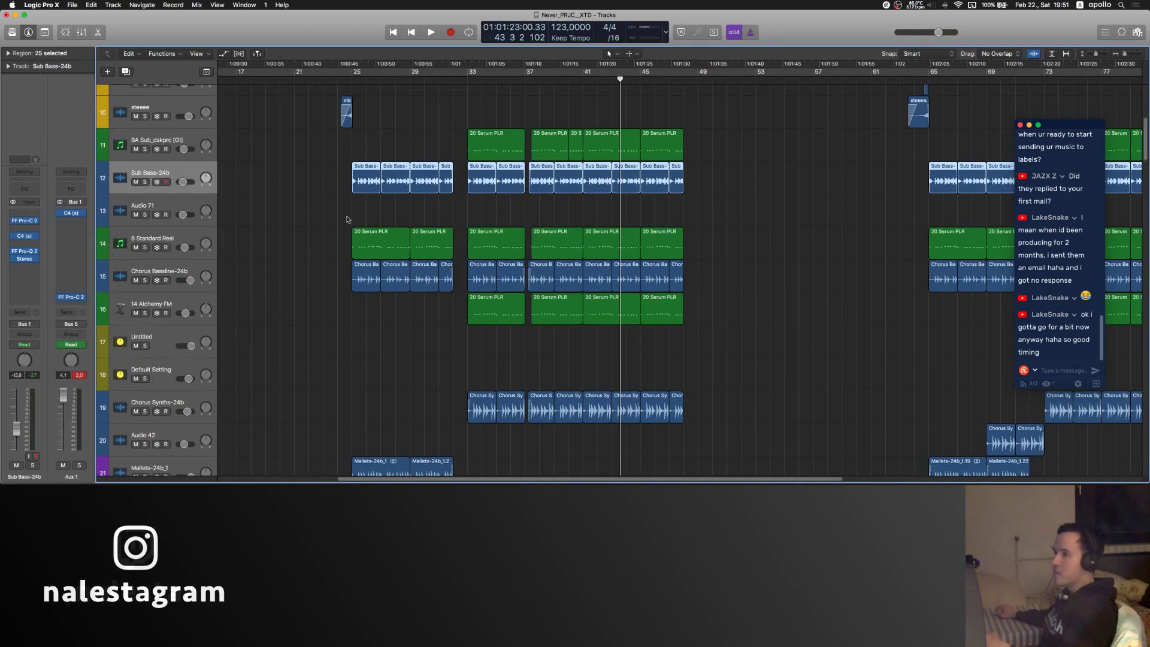
pyautogui.click(145, 180)
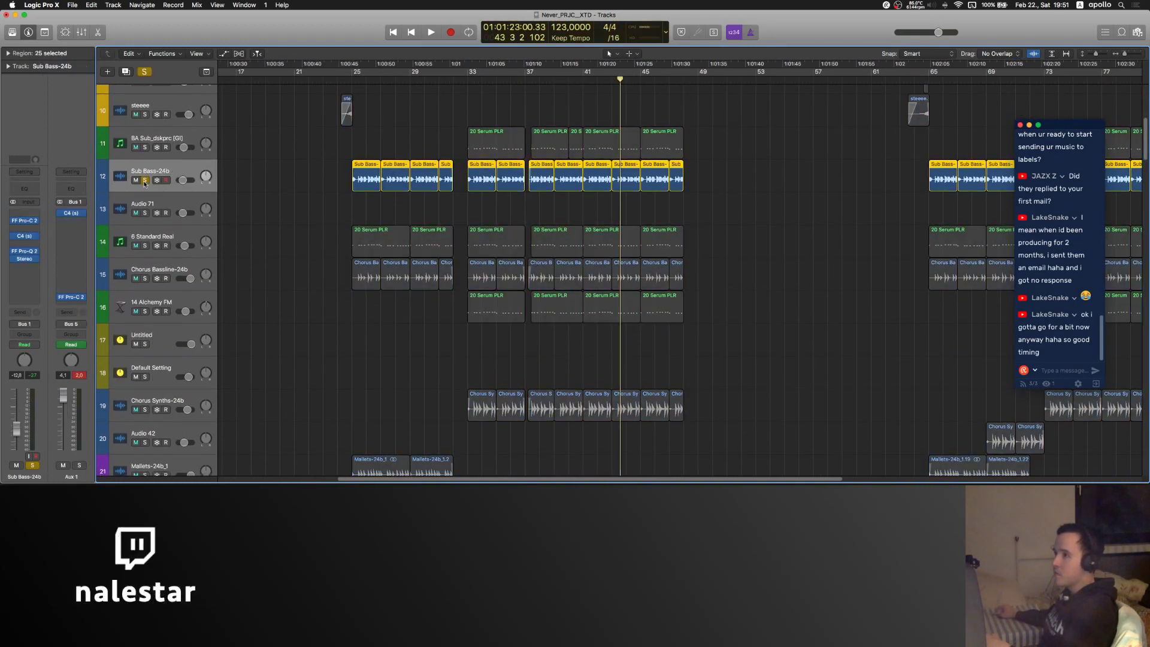
pyautogui.click(145, 278)
pyautogui.scroll(-2, 273, 367)
pyautogui.click(144, 360)
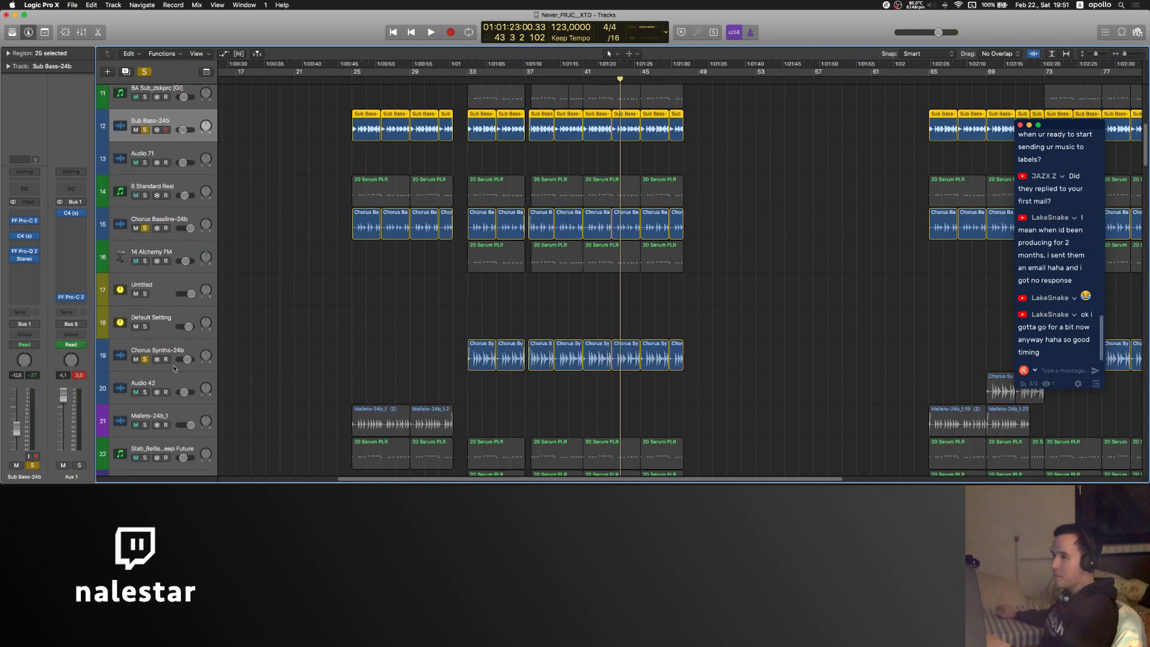
pyautogui.scroll(-4, 217, 377)
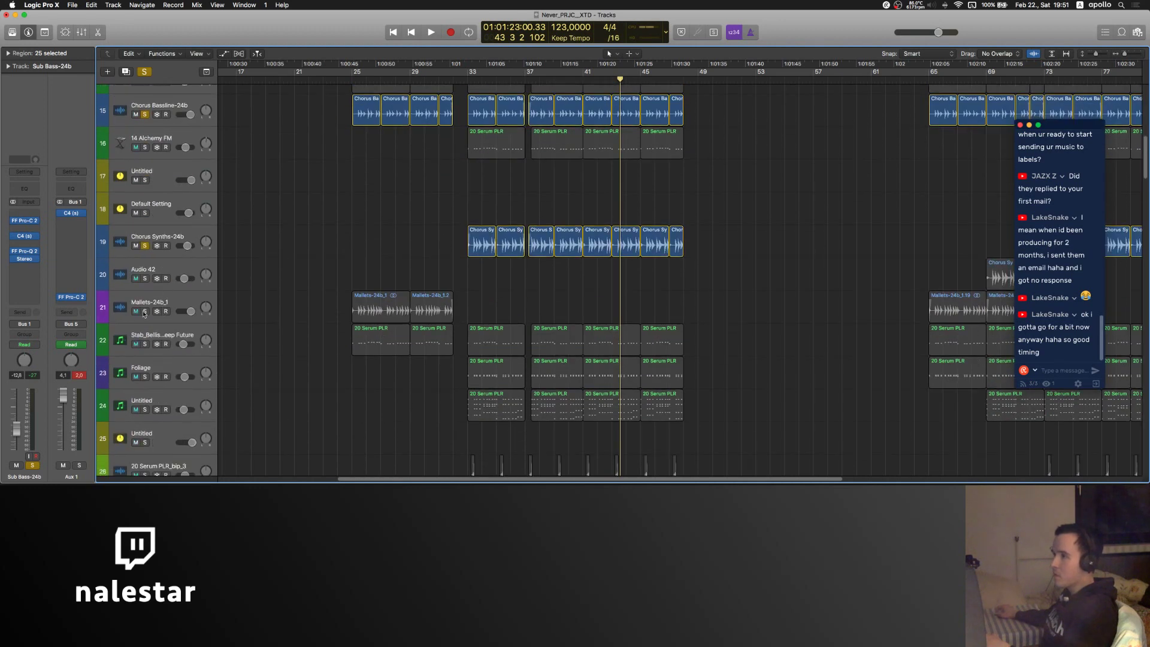
pyautogui.click(144, 311)
# - Check the percussion and effects tracks for further parts to solo, and play the soloed tracks from bar 33
pyautogui.scroll(-10, 199, 307)
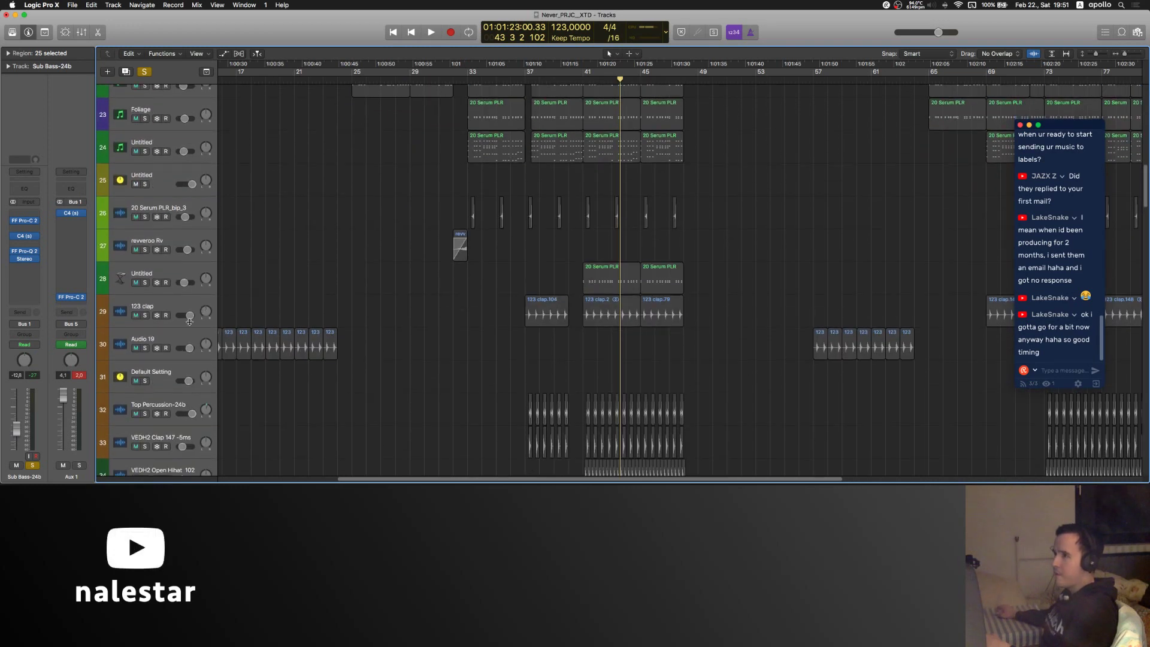
pyautogui.scroll(-15, 322, 270)
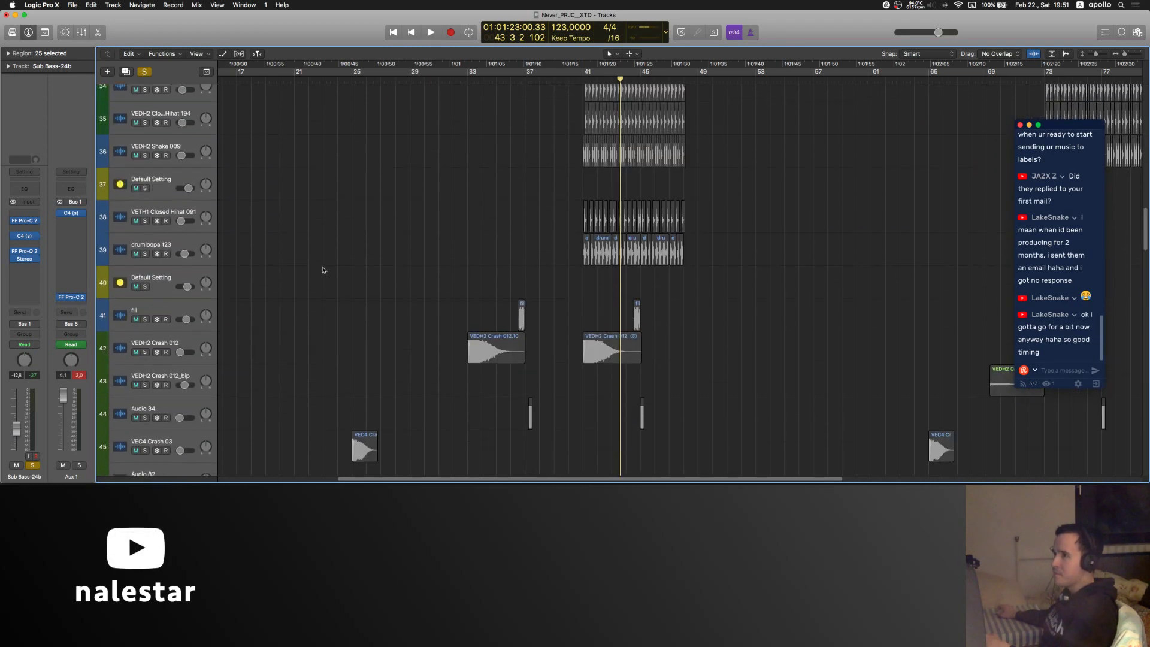
pyautogui.scroll(20, 322, 270)
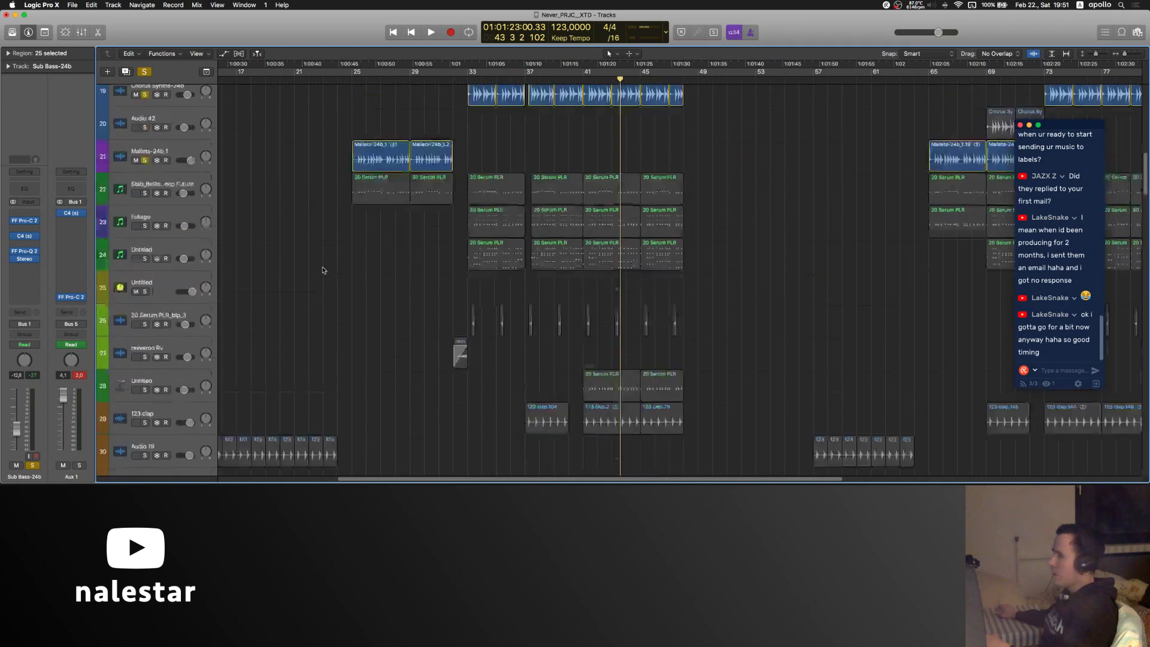
pyautogui.scroll(5, 322, 270)
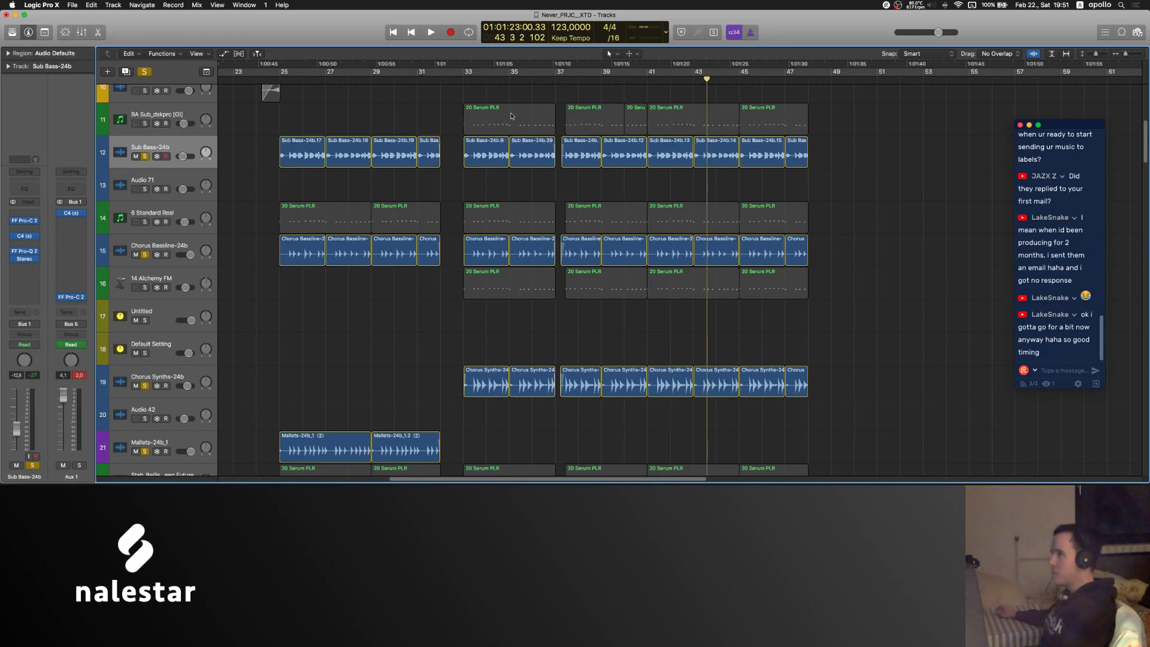
pyautogui.click(462, 78)
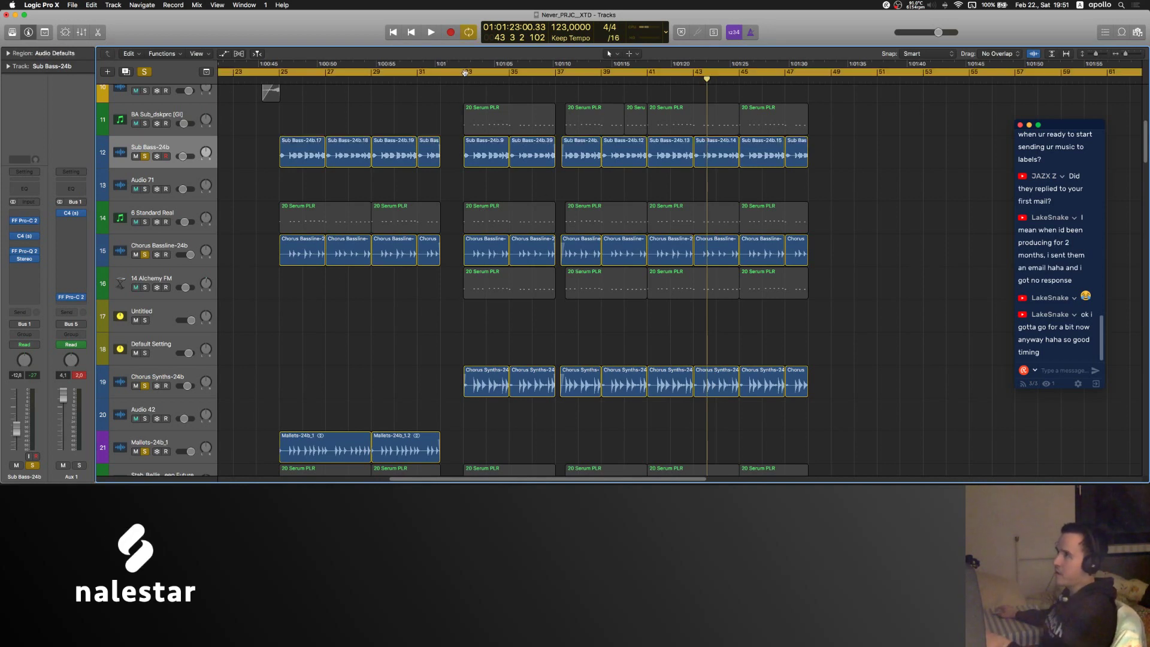
pyautogui.click(461, 78)
pyautogui.press('space')
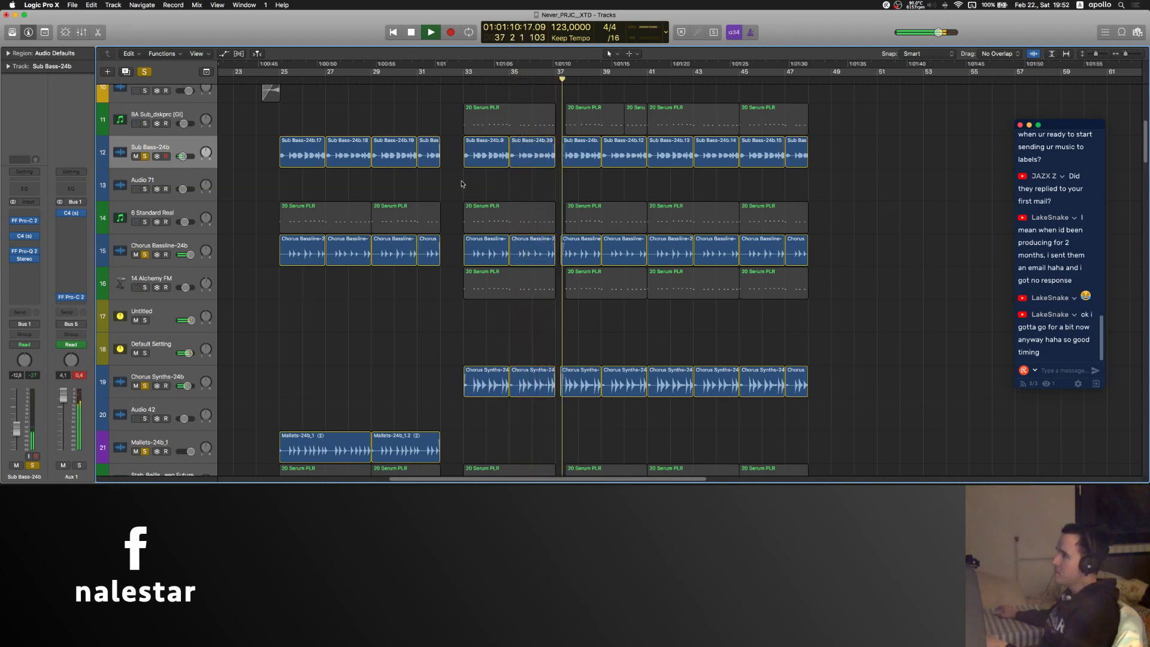
# - Set the cycle range to bars 41 to 45 and stop playback
pyautogui.hscroll(2, 464, 183)
pyautogui.hscroll(2, 468, 184)
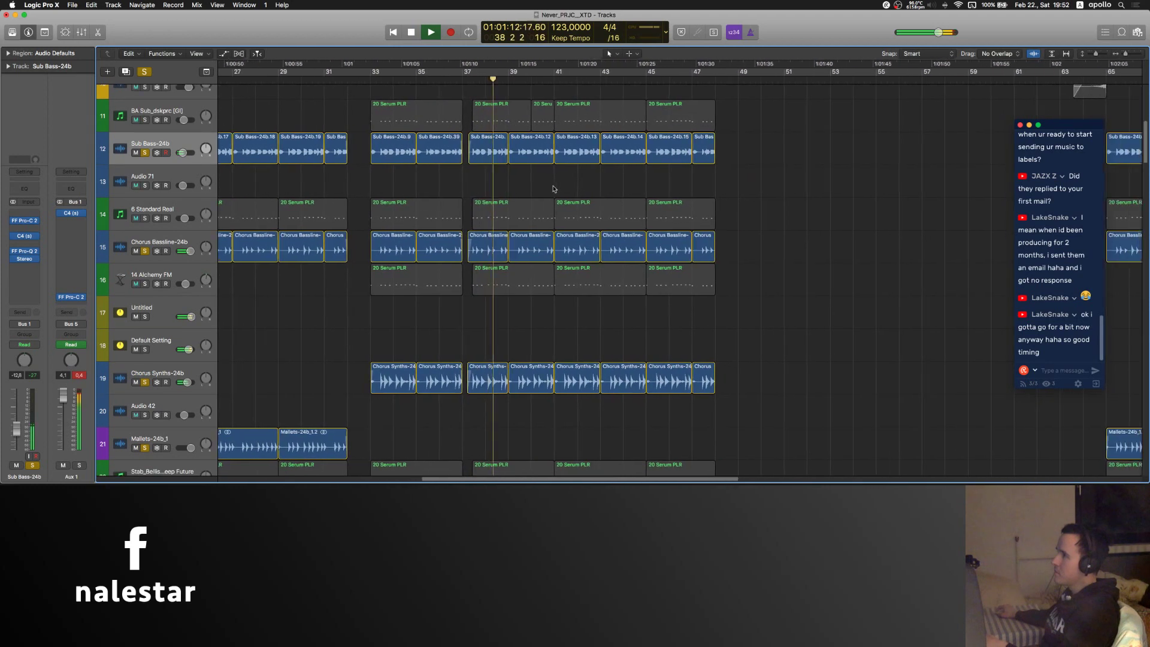
pyautogui.moveTo(555, 72); pyautogui.dragTo(642, 78)
pyautogui.press('space')
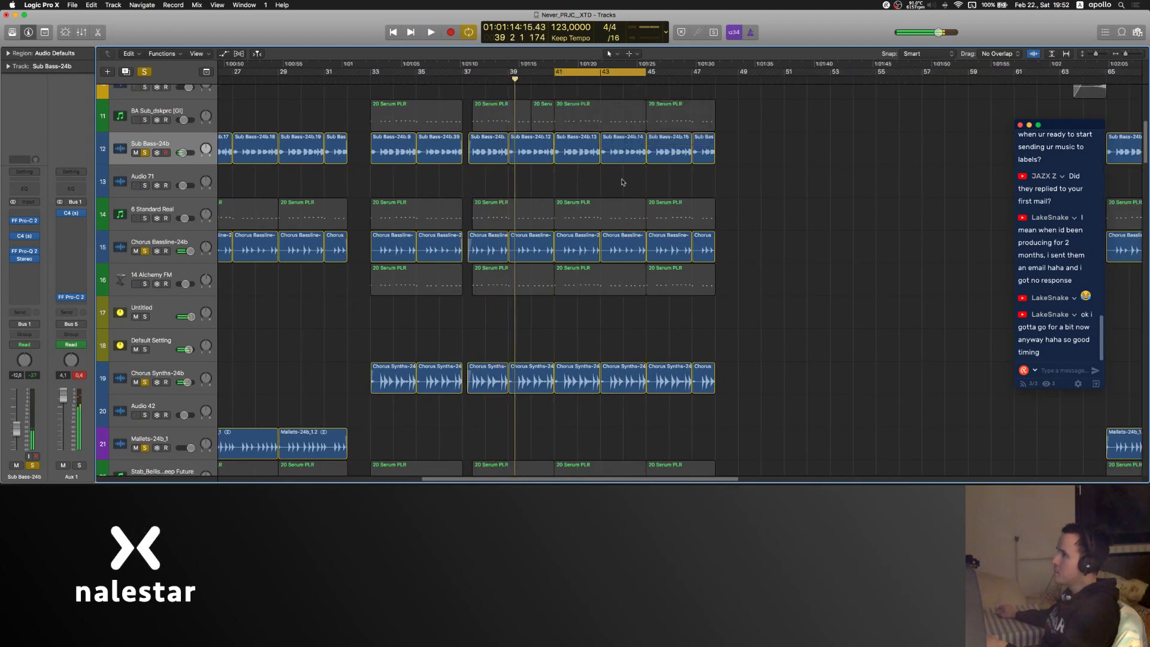
# - Examine the low-cut filter in the FF Pro-Q 2 equalizer on the Sub Bass-24b track, and close the plug-in
pyautogui.hscroll(2, 560, 183)
pyautogui.hscroll(2, 282, 199)
pyautogui.click(282, 201)
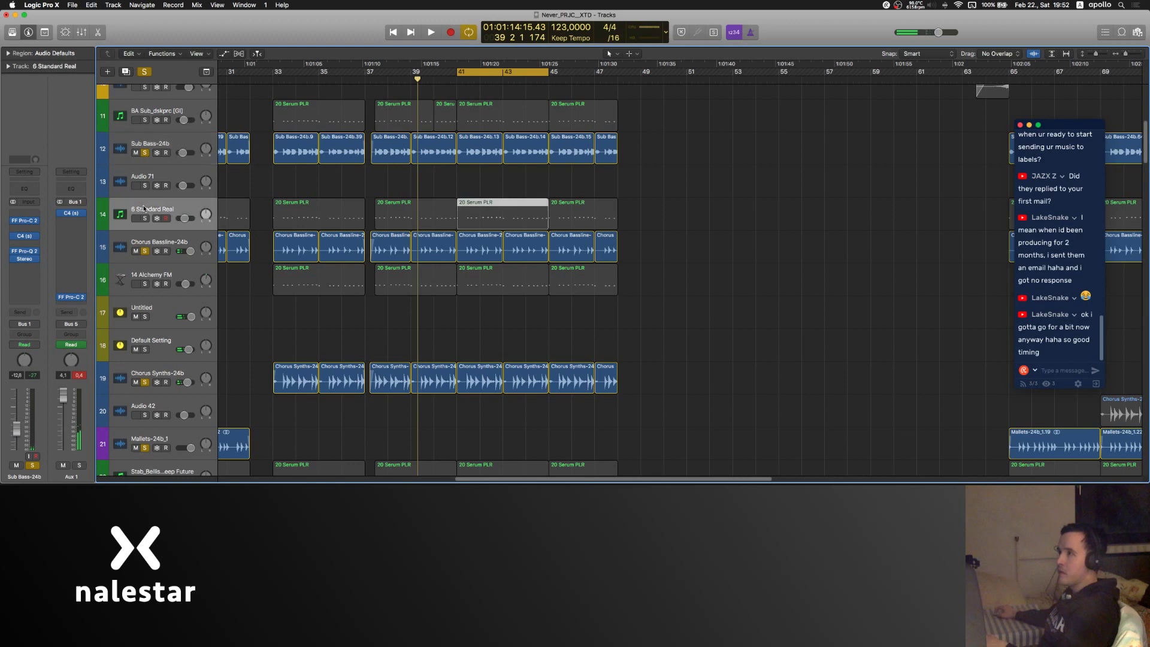
pyautogui.scroll(2, 359, 103)
pyautogui.click(141, 196)
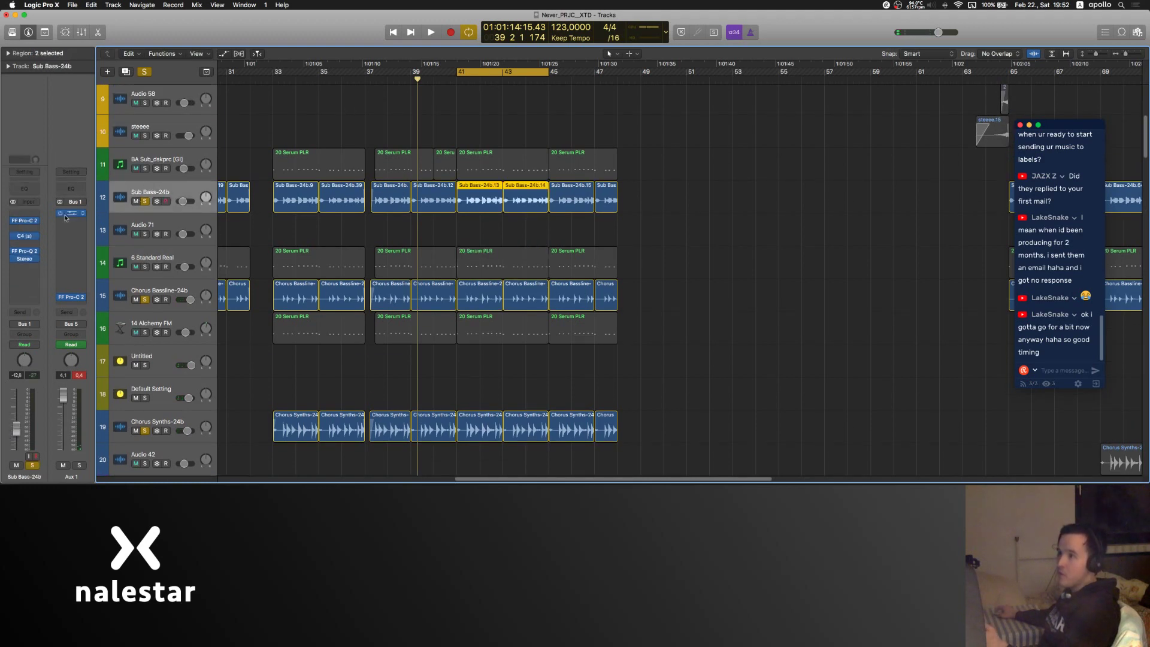
pyautogui.click(25, 252)
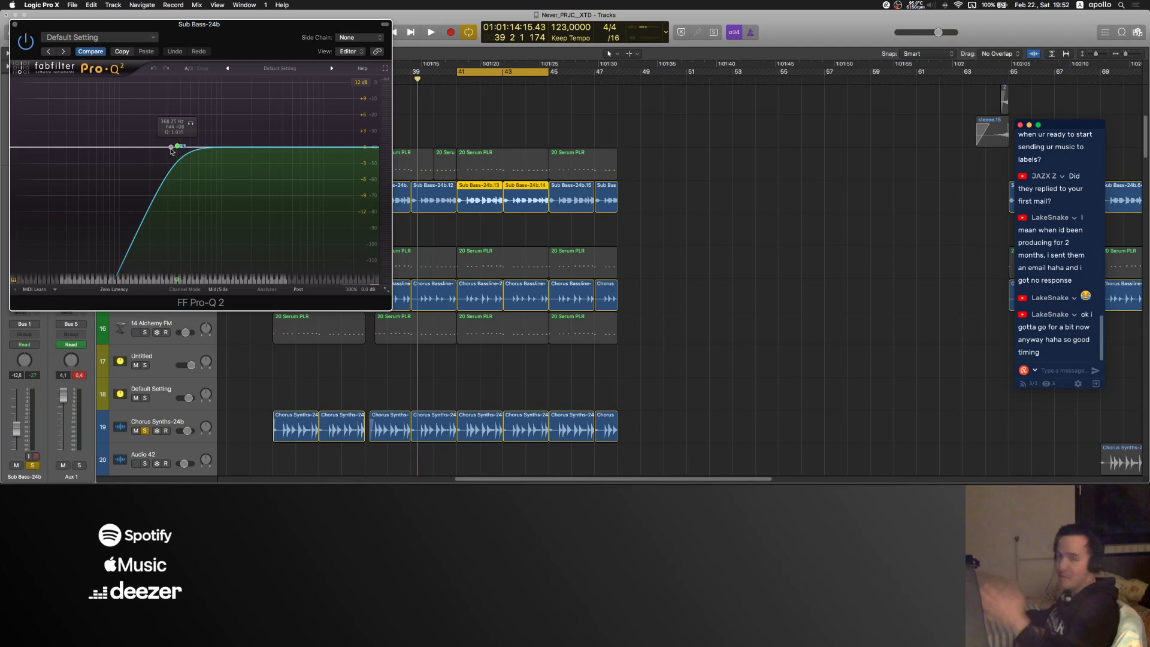
pyautogui.click(15, 26)
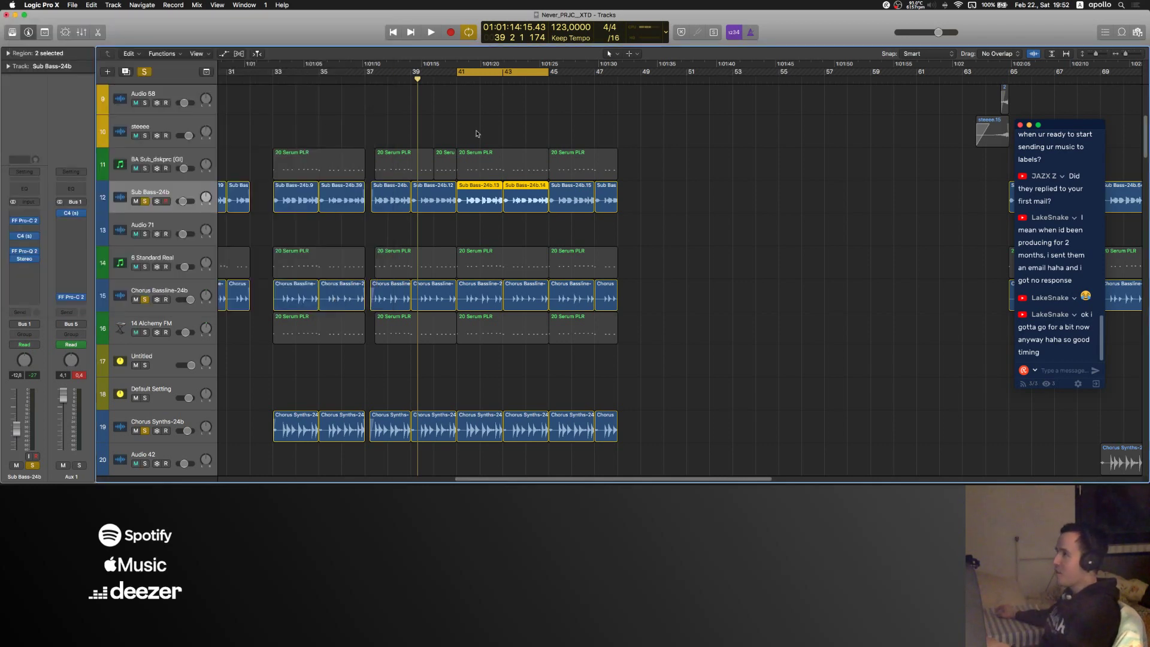
# - Solo the BA Sub_dskprc track and select its 20 Serum PLR region at bars 41 to 45
pyautogui.click(147, 172)
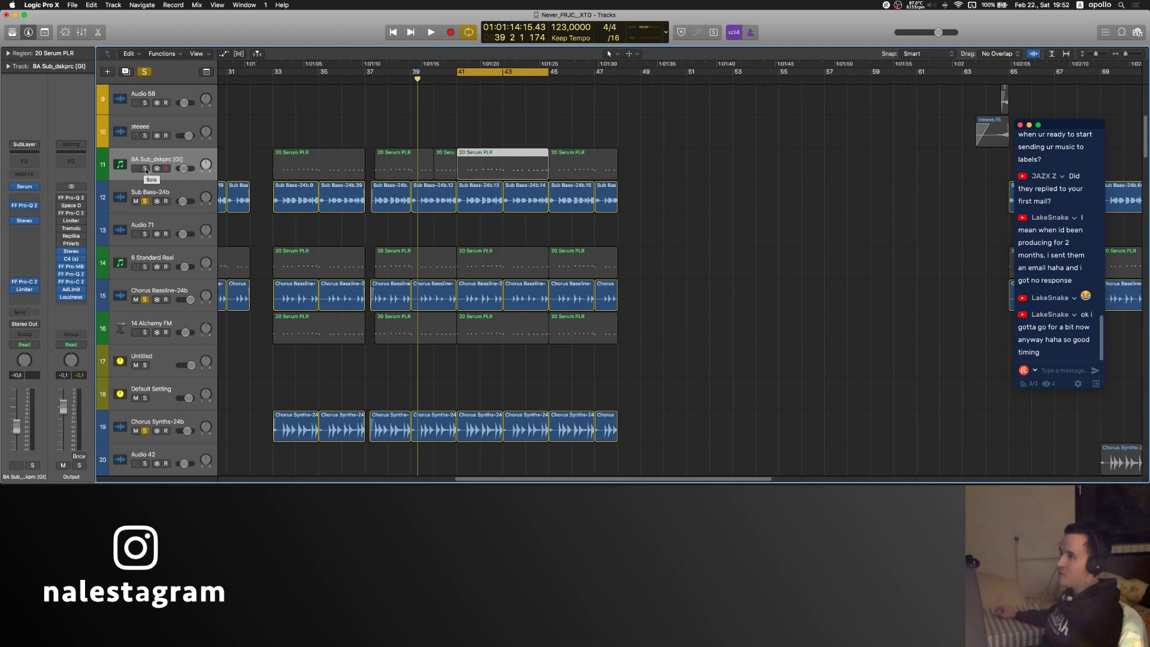
pyautogui.click(145, 169)
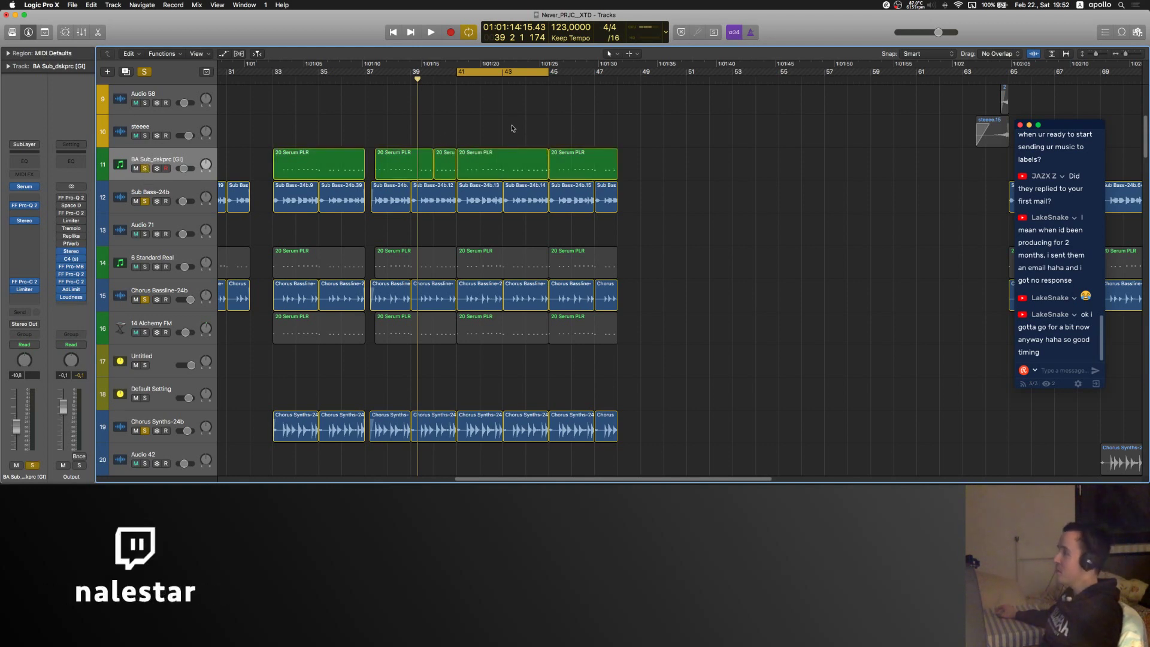
pyautogui.click(503, 161)
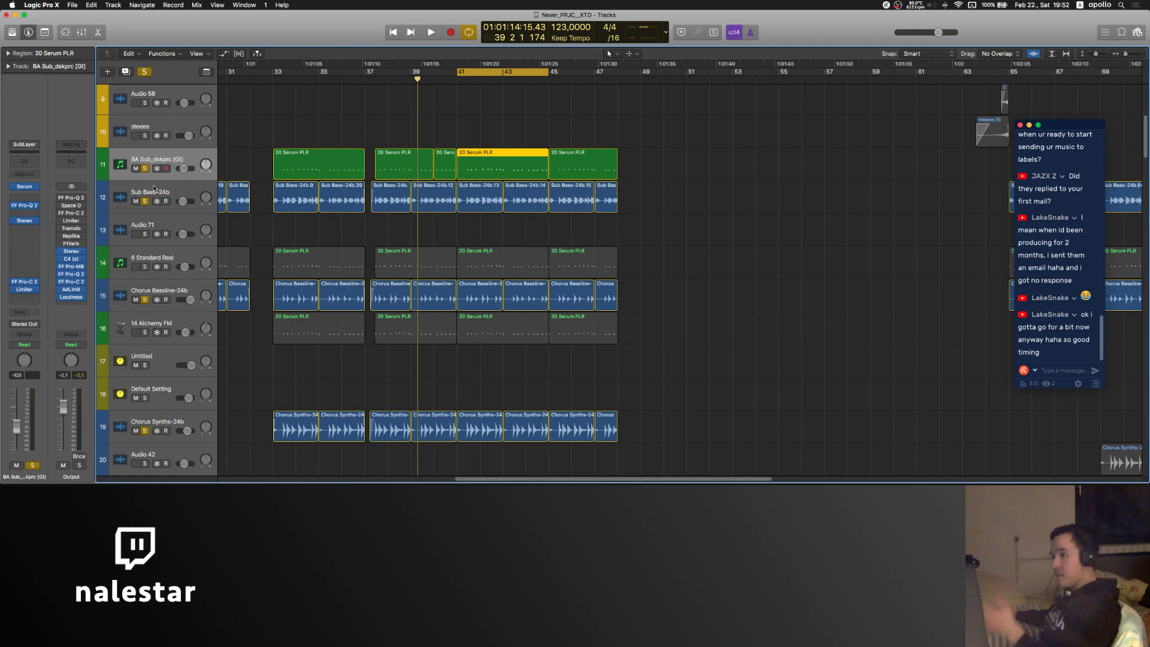
# - Open the FF Pro-Q 2 equalizer on the Sub Bass-24b track, check its low-cut frequency, and close it
pyautogui.click(178, 195)
pyautogui.click(24, 252)
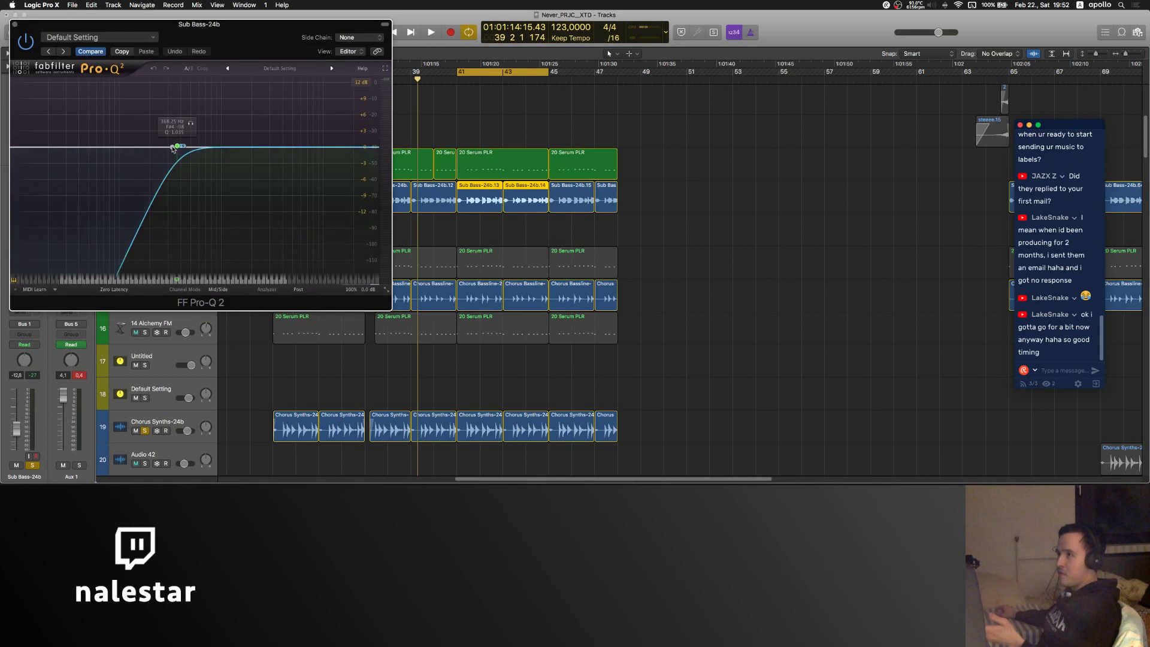
pyautogui.click(16, 26)
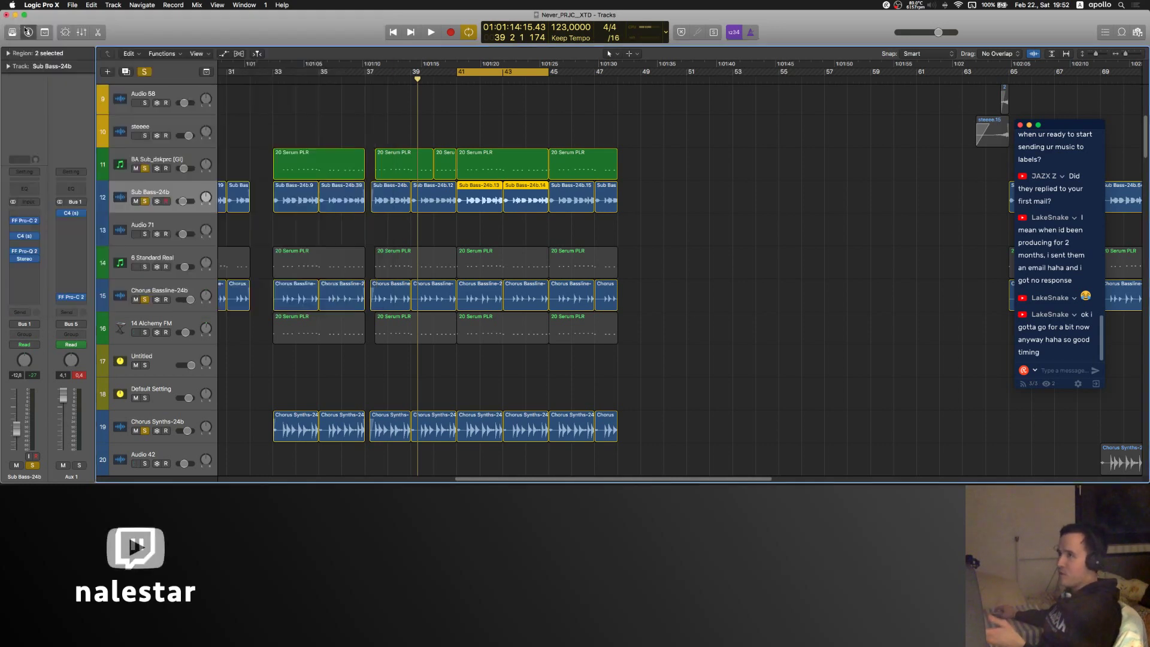
# - Open Serum on the BA Sub_dskprc track, locate the BA Sub_dskprc [GI] preset in the Bass category, and close the plug-in
pyautogui.click(140, 161)
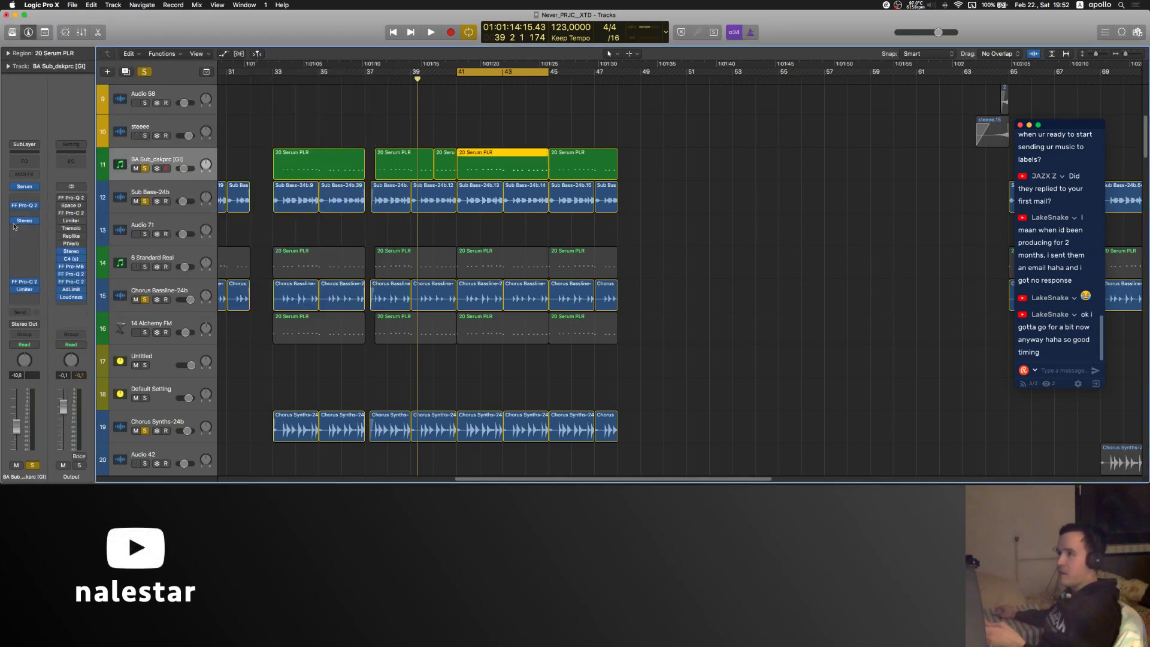
pyautogui.click(24, 186)
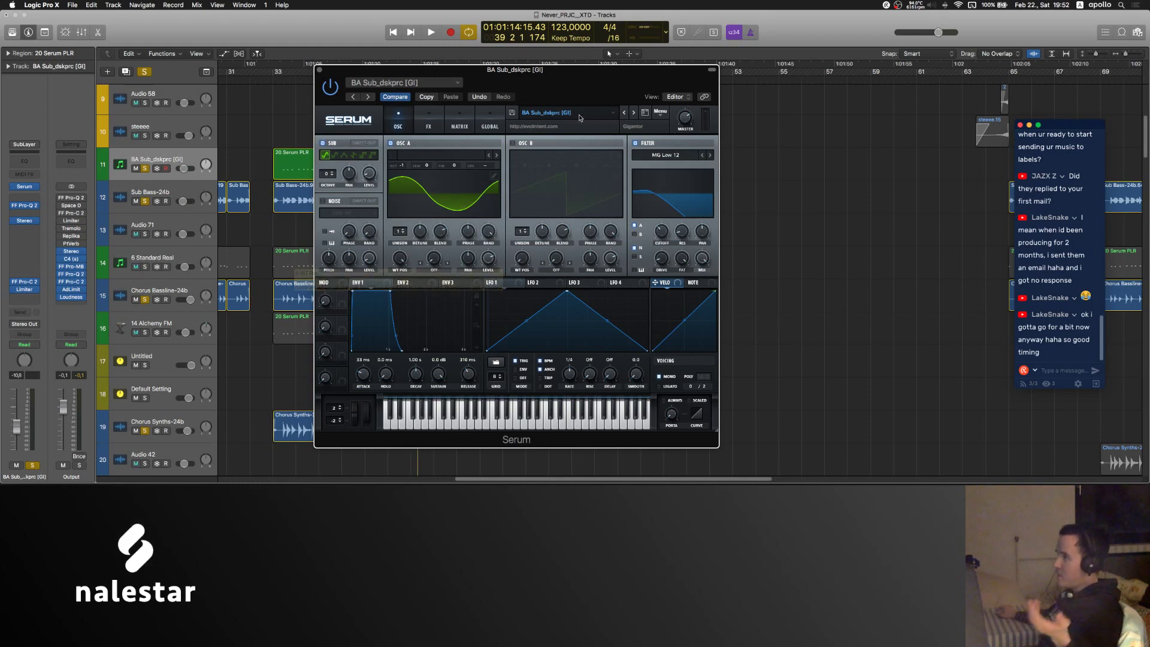
pyautogui.click(545, 112)
pyautogui.moveTo(550, 154)
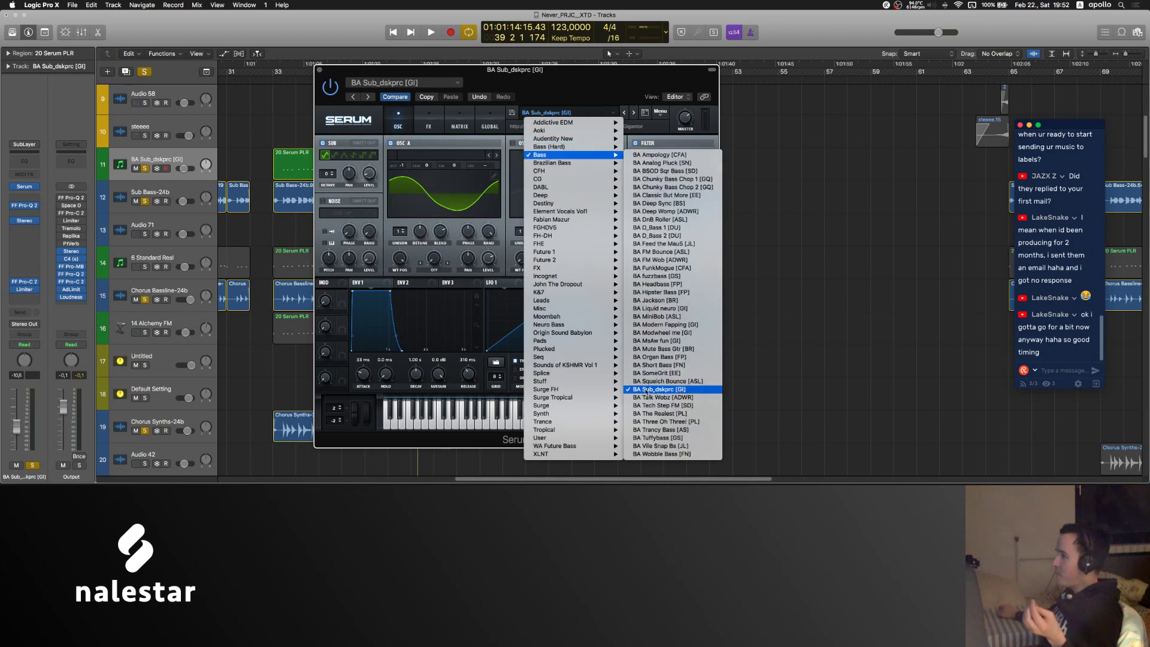
pyautogui.click(646, 390)
pyautogui.click(318, 70)
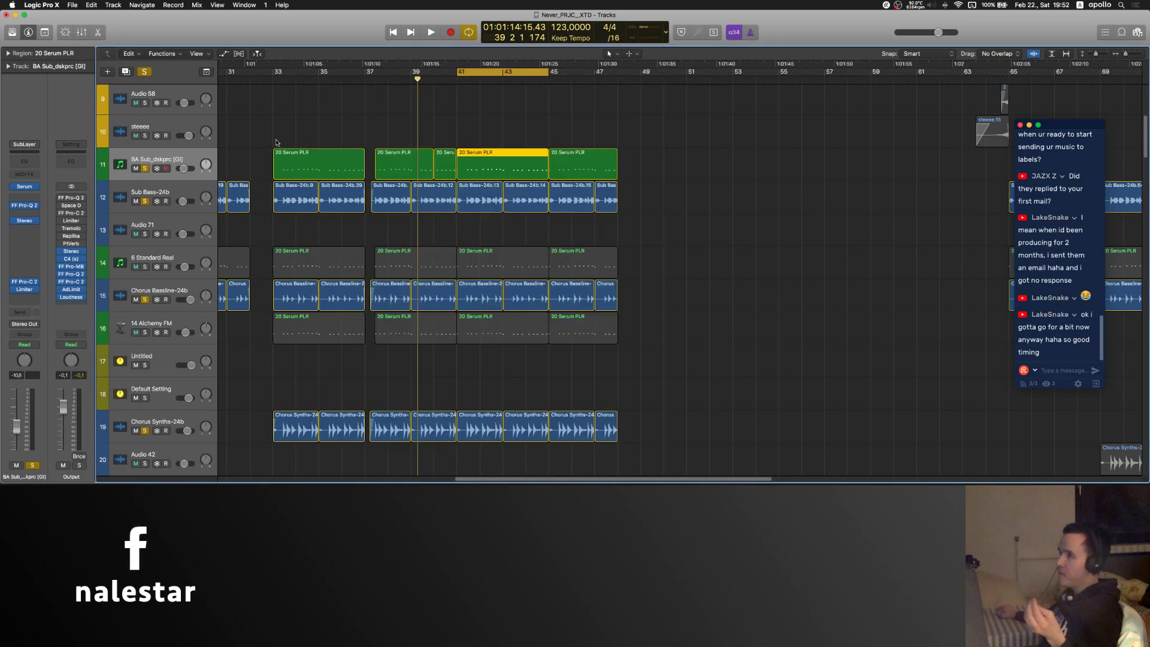
# - Play the soloed tracks in the bars 41 to 45 cycle, stop playback, and reselect the BA Sub_dskprc track
pyautogui.click(273, 157)
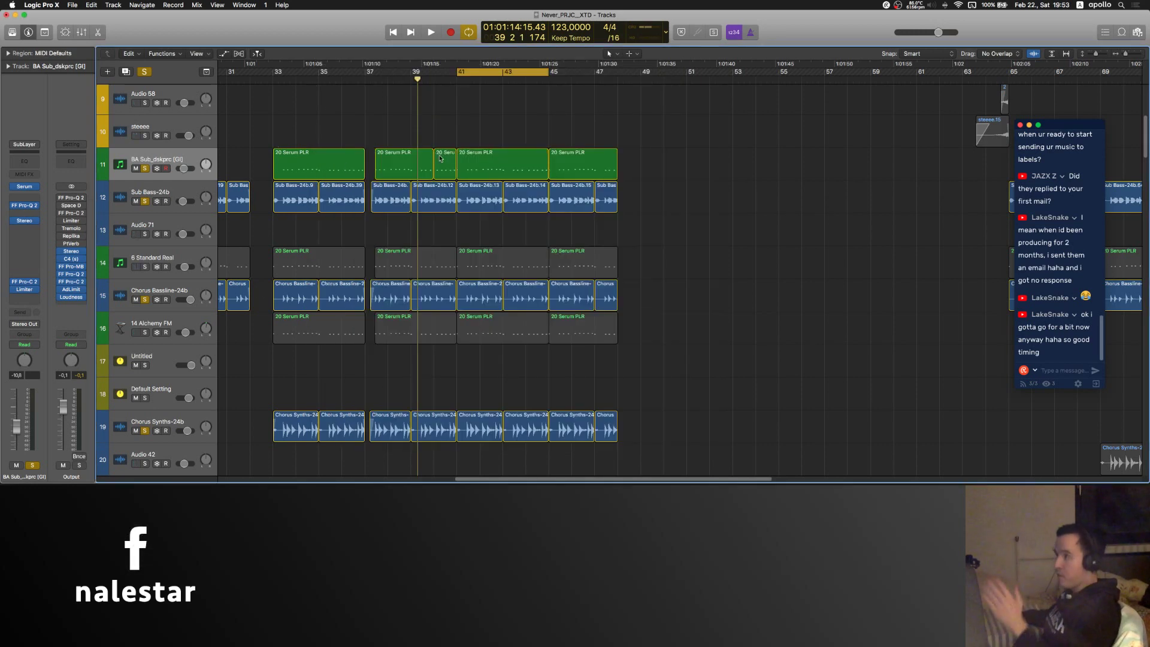
pyautogui.press('space')
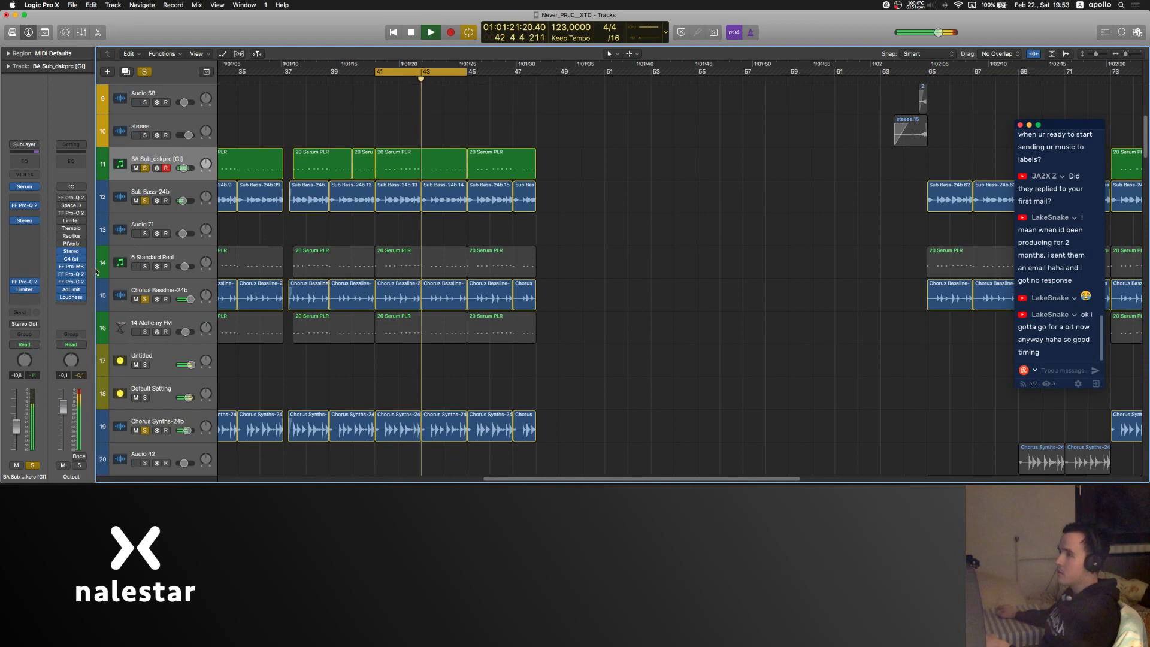
pyautogui.press('space')
pyautogui.click(155, 159)
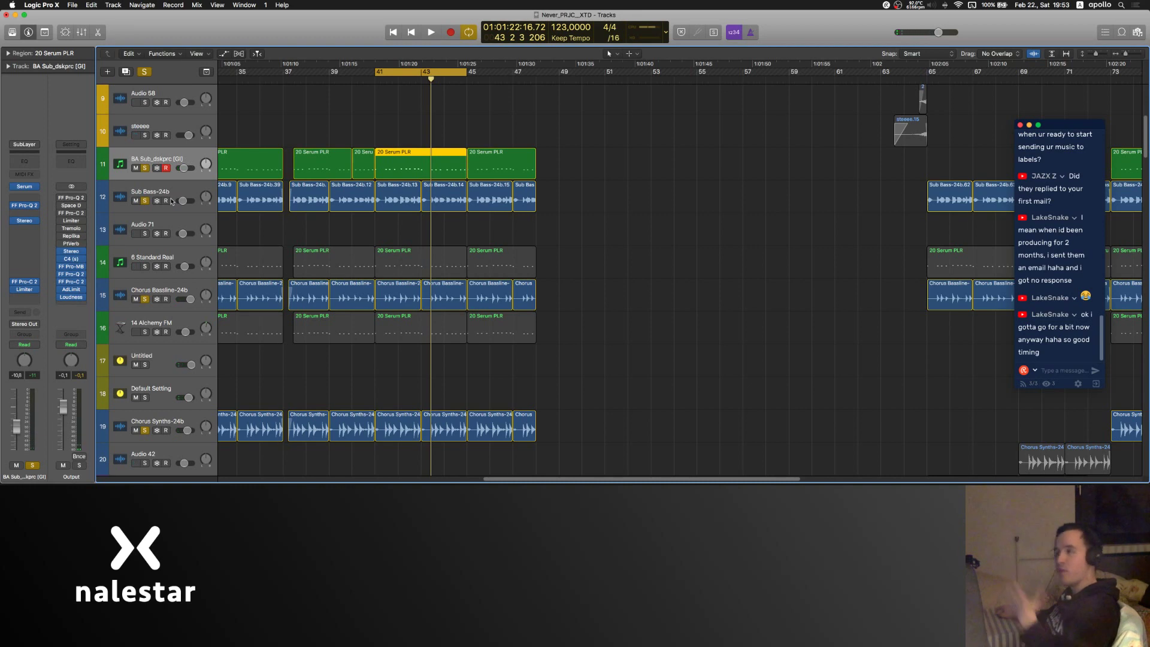
# - Solo the 6 Standard Real track and play the cycle with it added
pyautogui.click(152, 256)
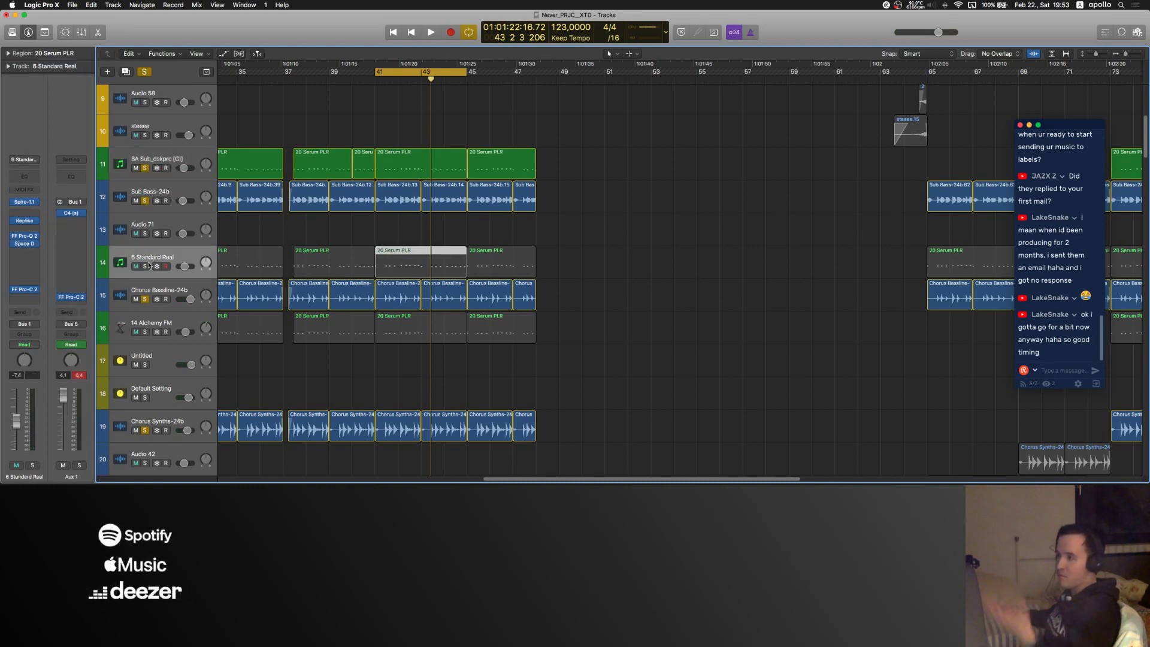
pyautogui.click(145, 266)
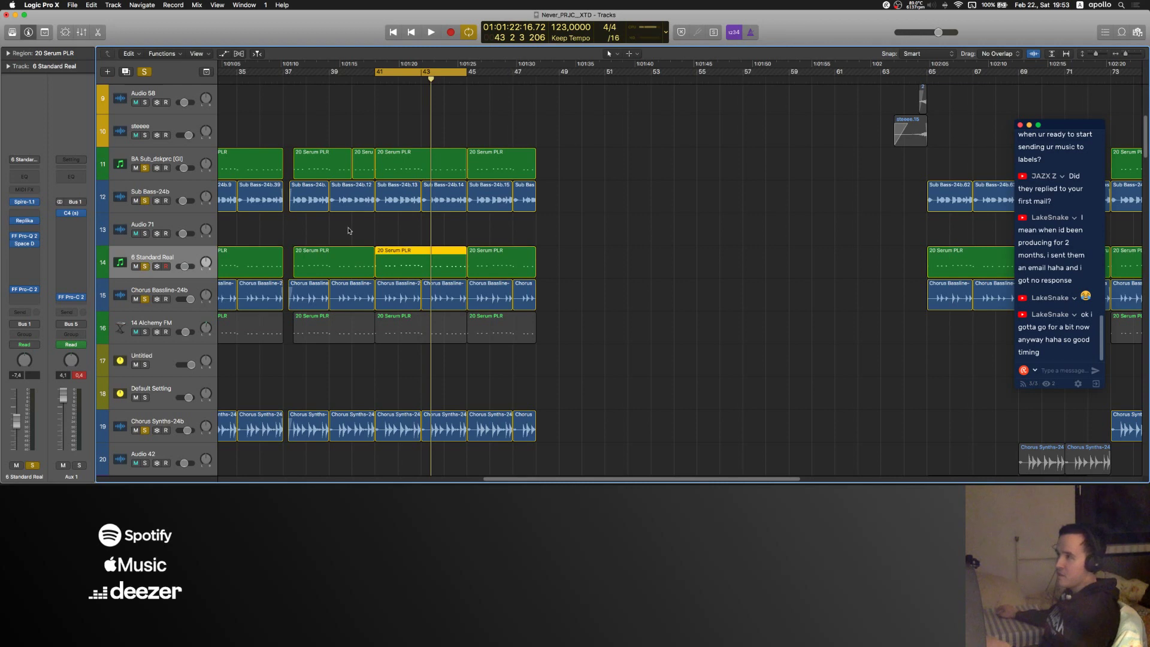
pyautogui.click(363, 114)
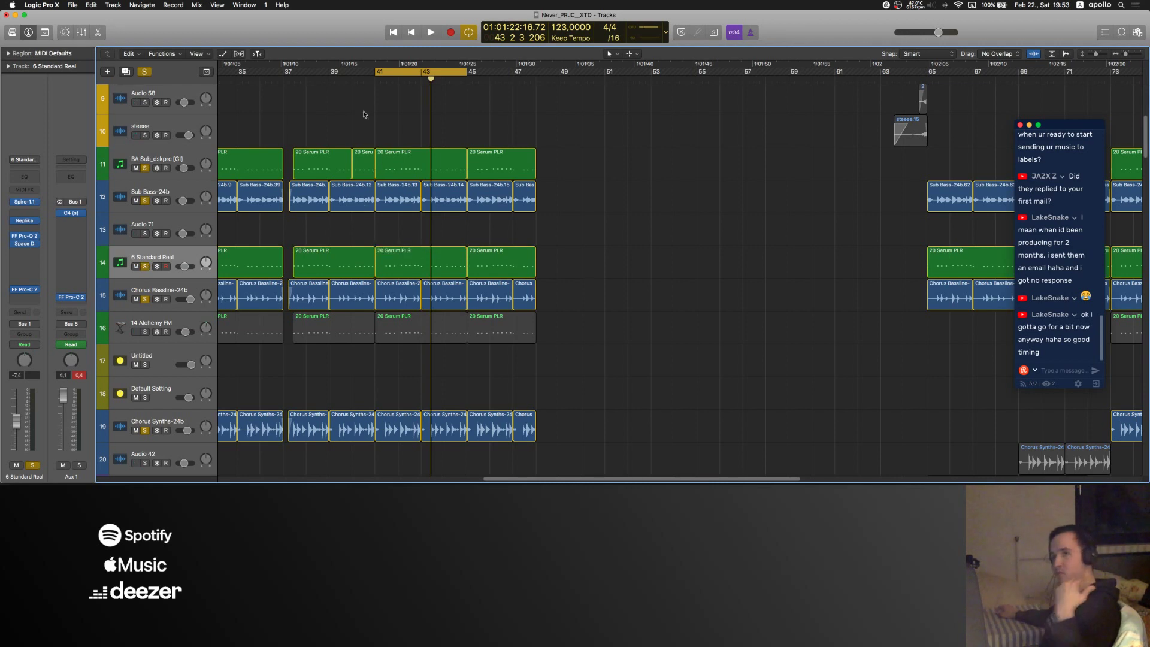
pyautogui.press('space')
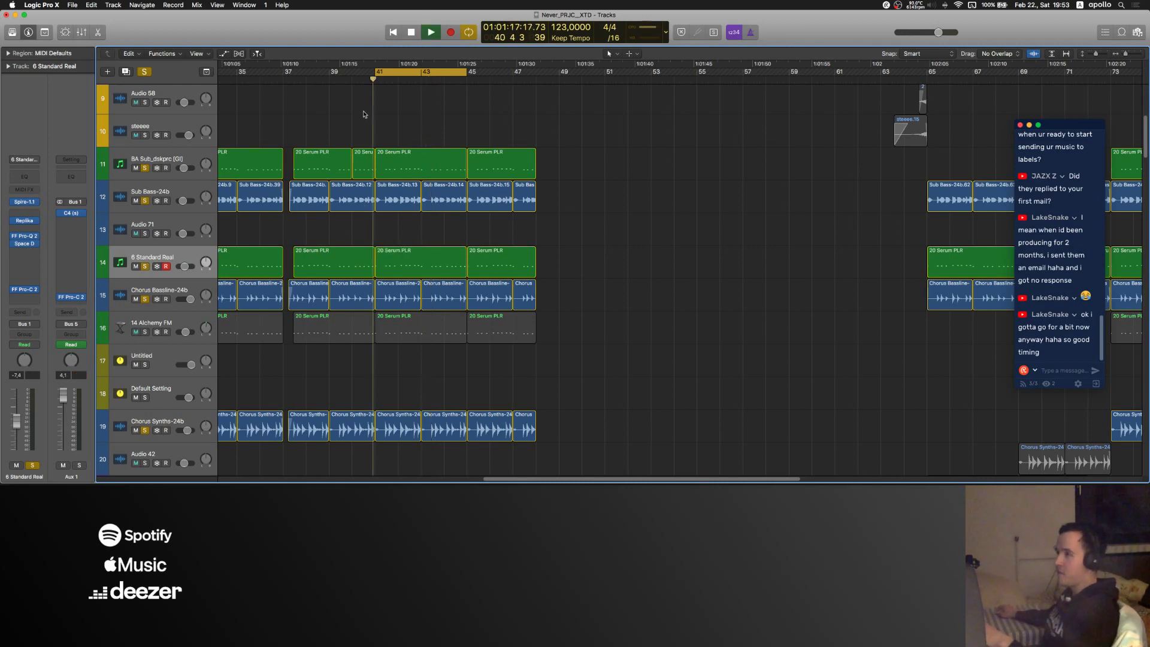
# - Add the 14 Alchemy FM track to the soloed layers during playback and select it
pyautogui.click(170, 258)
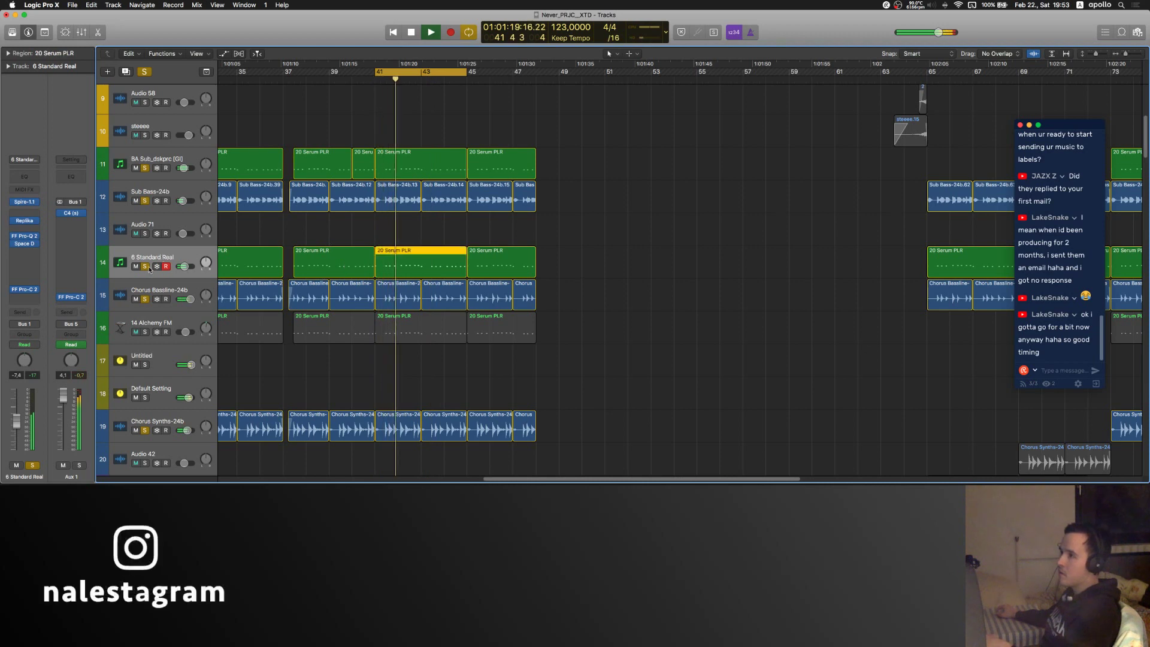
pyautogui.click(136, 332)
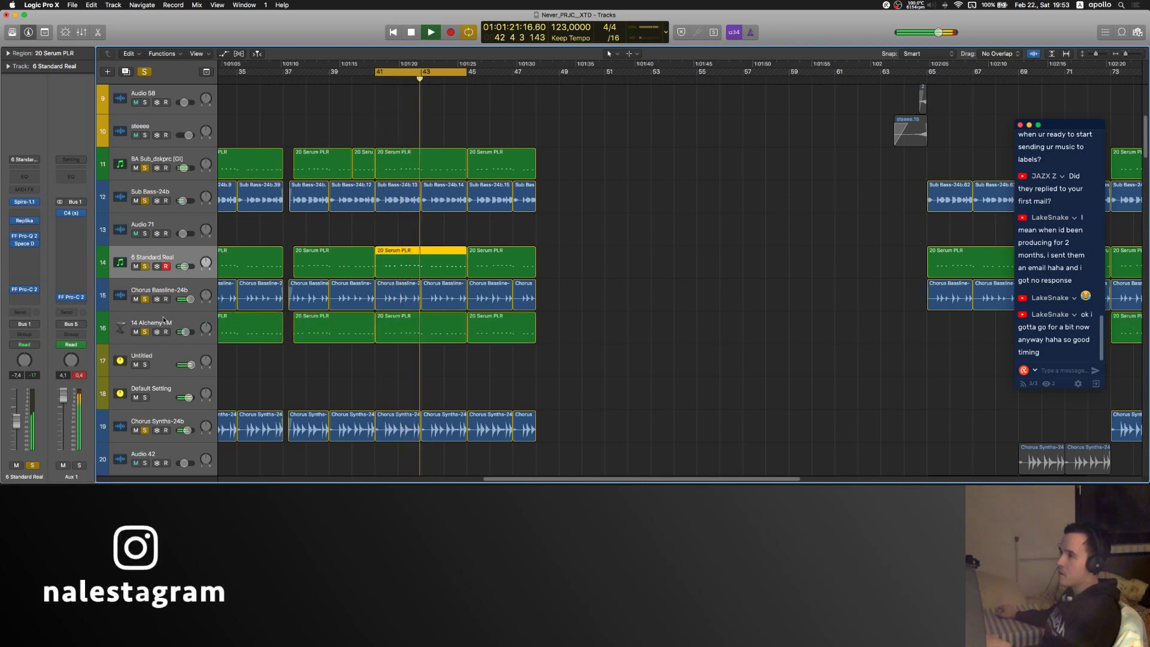
pyautogui.click(180, 338)
# - Solo the Stab_Belli...eep Future, Foliage and Untitled (track 24) synth tracks one after another while the cycle plays
pyautogui.scroll(-4, 327, 341)
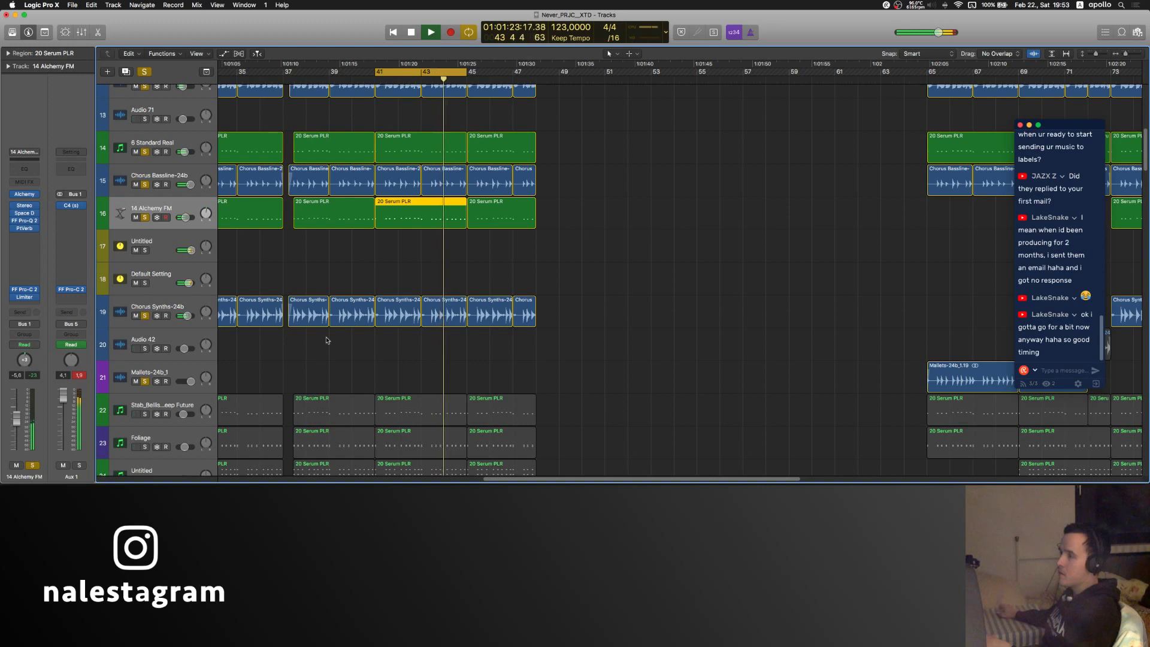
pyautogui.scroll(-4, 326, 336)
pyautogui.click(144, 267)
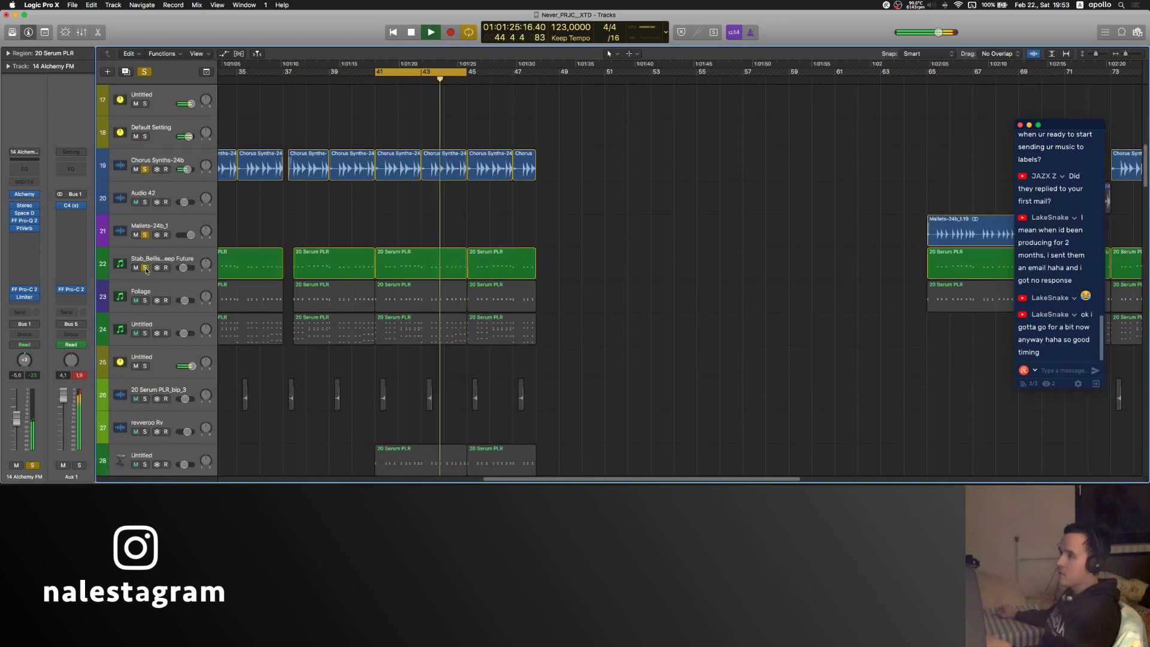
pyautogui.click(151, 258)
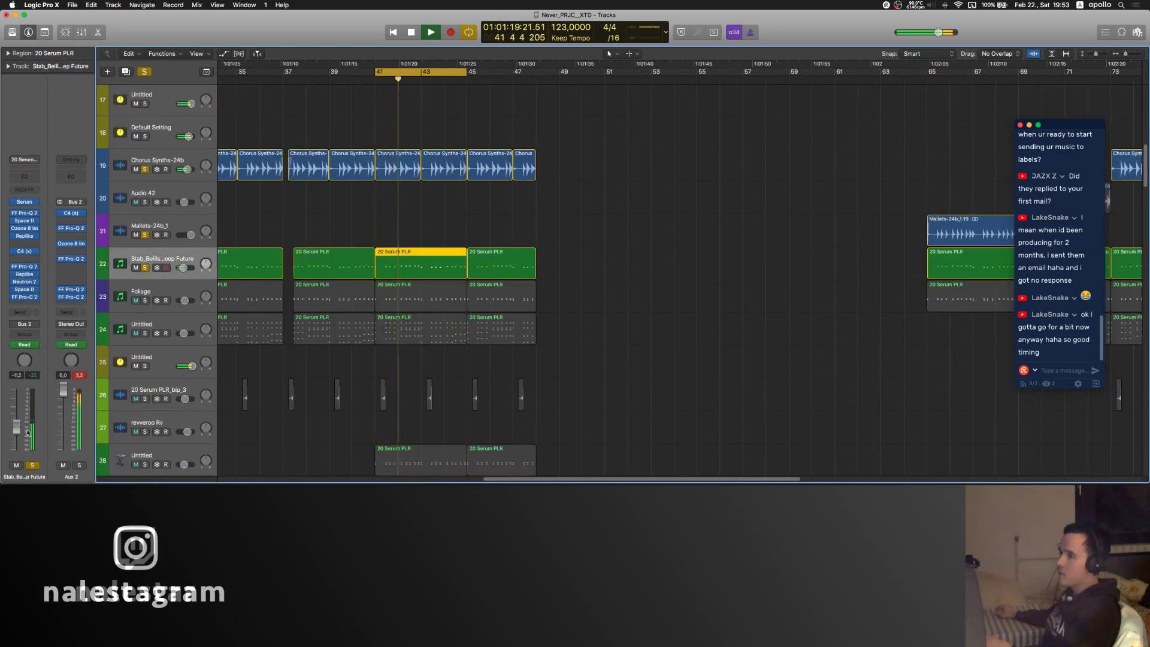
pyautogui.click(145, 301)
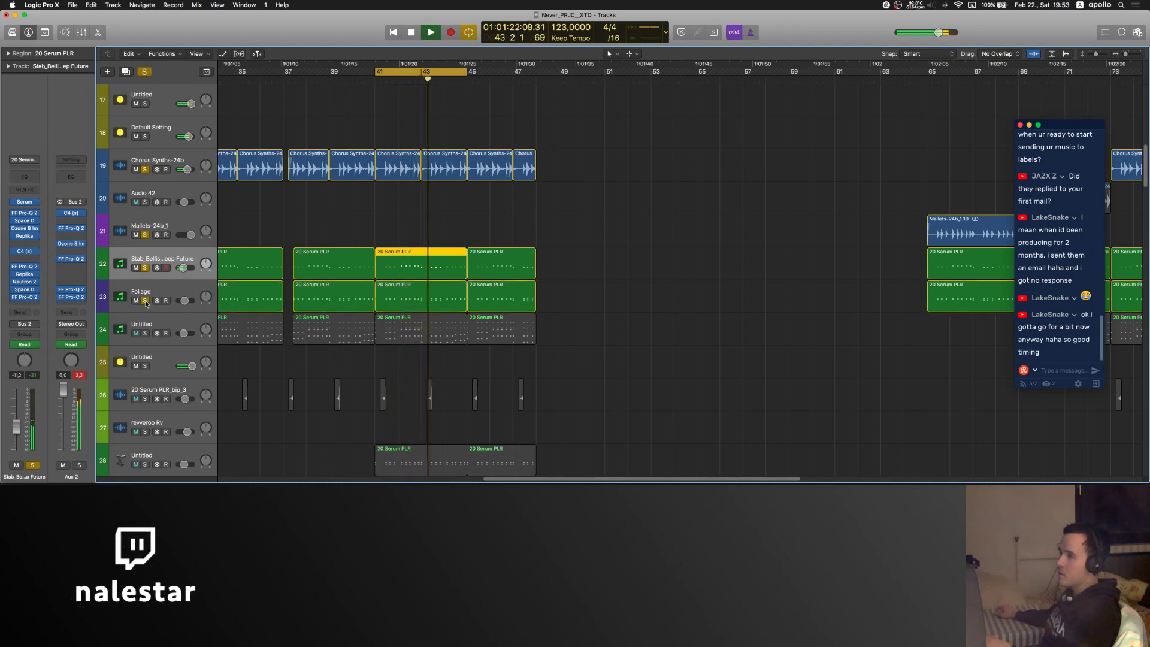
pyautogui.click(144, 333)
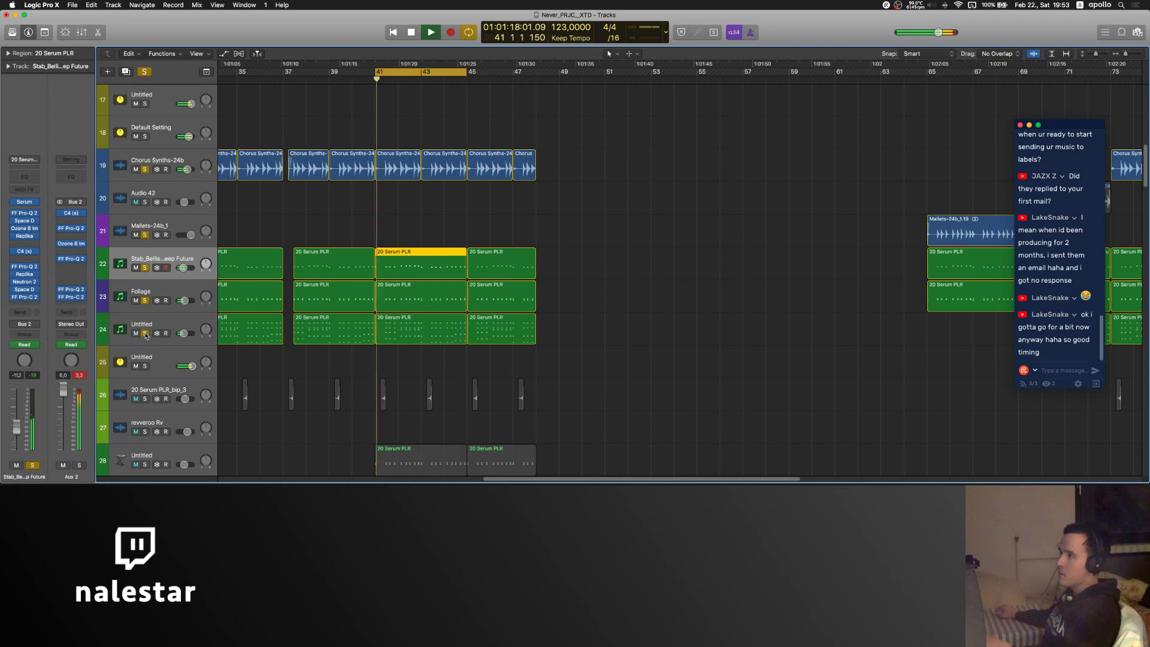
# - Solo only the Untitled synth on track 24, clearing all other solos, and stop playback
pyautogui.scroll(-2, 285, 353)
pyautogui.click(285, 354)
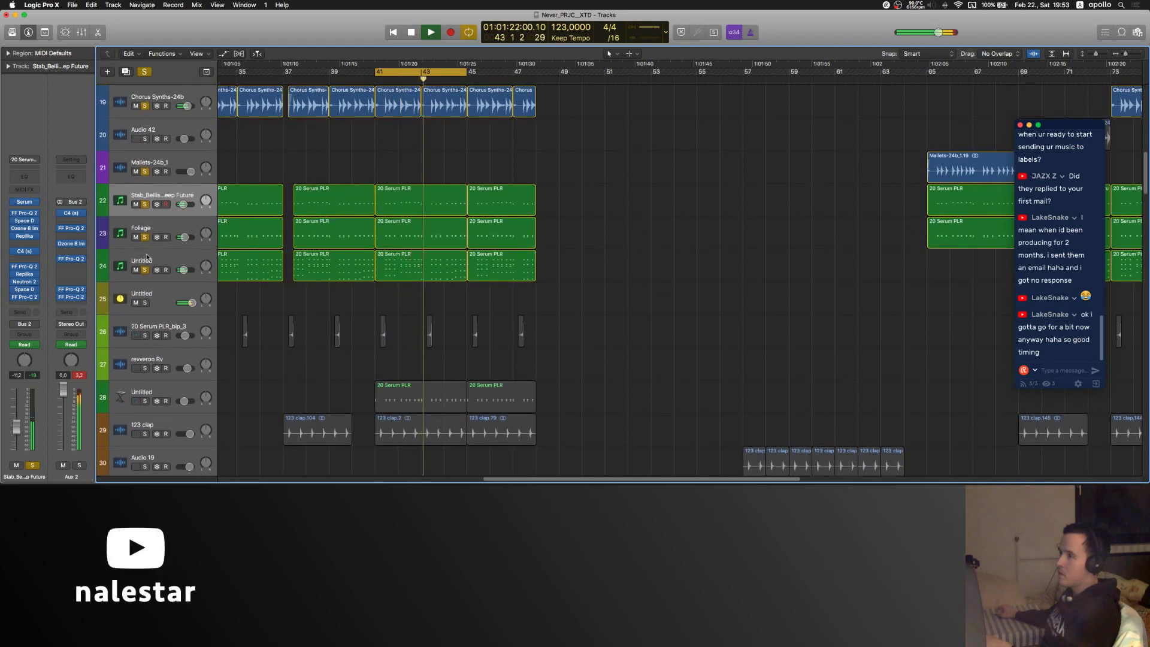
pyautogui.click(146, 273)
pyautogui.keyDown('alt'); pyautogui.click(144, 270); pyautogui.keyUp('alt')
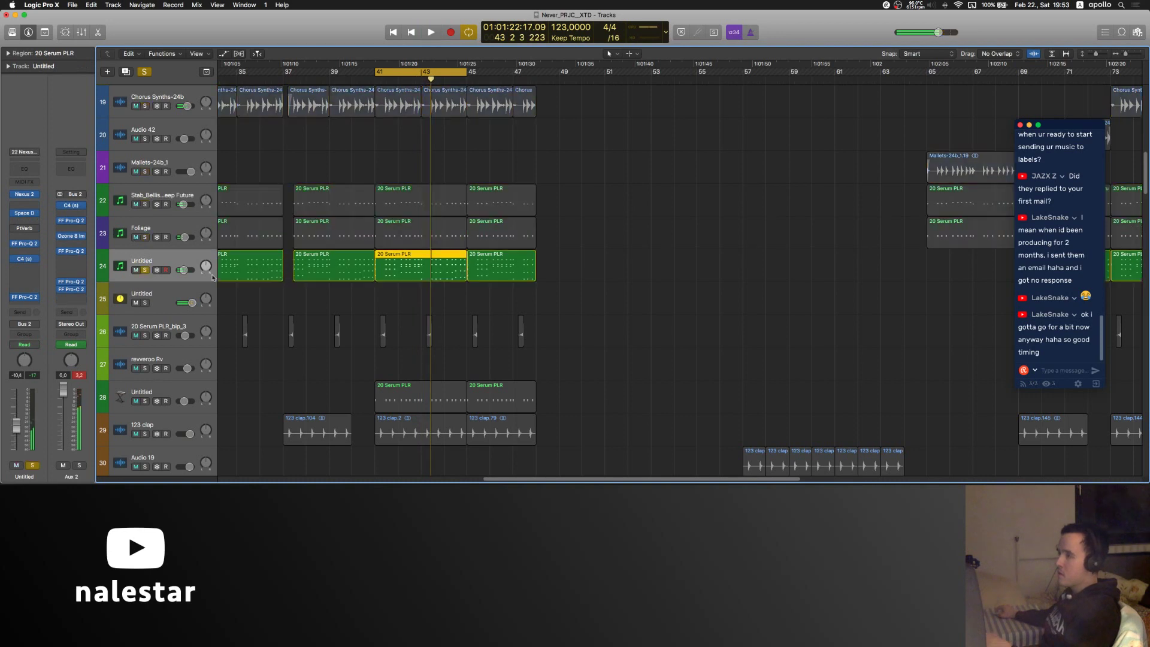
pyautogui.hscroll(2, 298, 278)
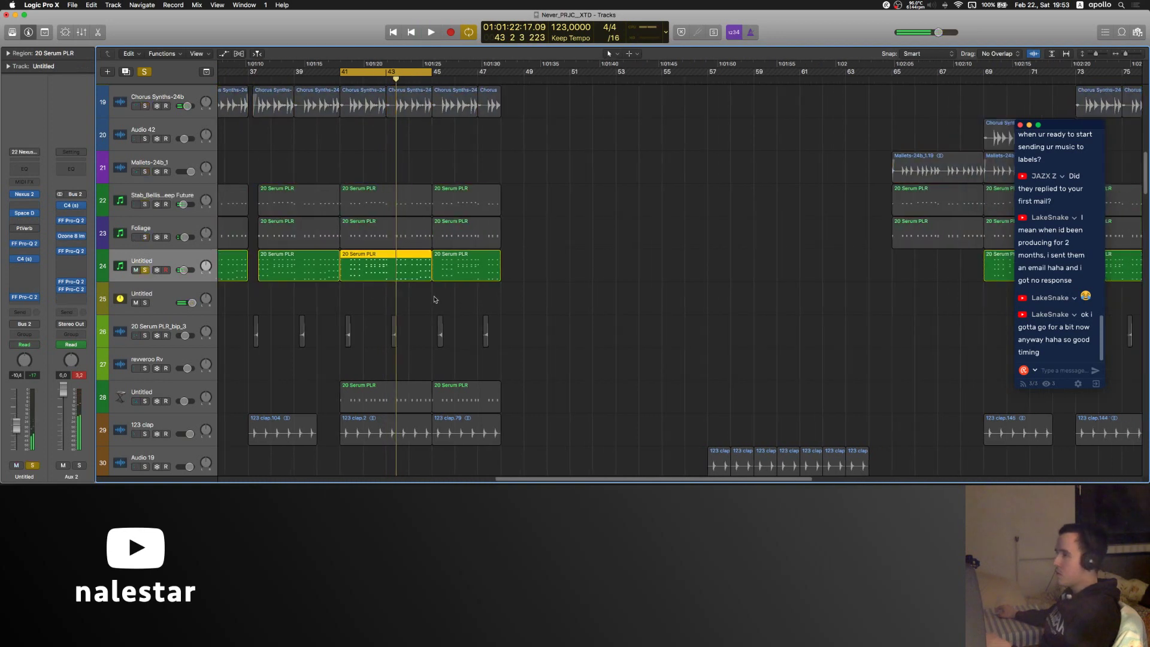
# - Open Nexus 2 on track 24, move its window off the track headers, and view the BL [TROP2] Shiny Bell 2 preset in the library
pyautogui.click(27, 196)
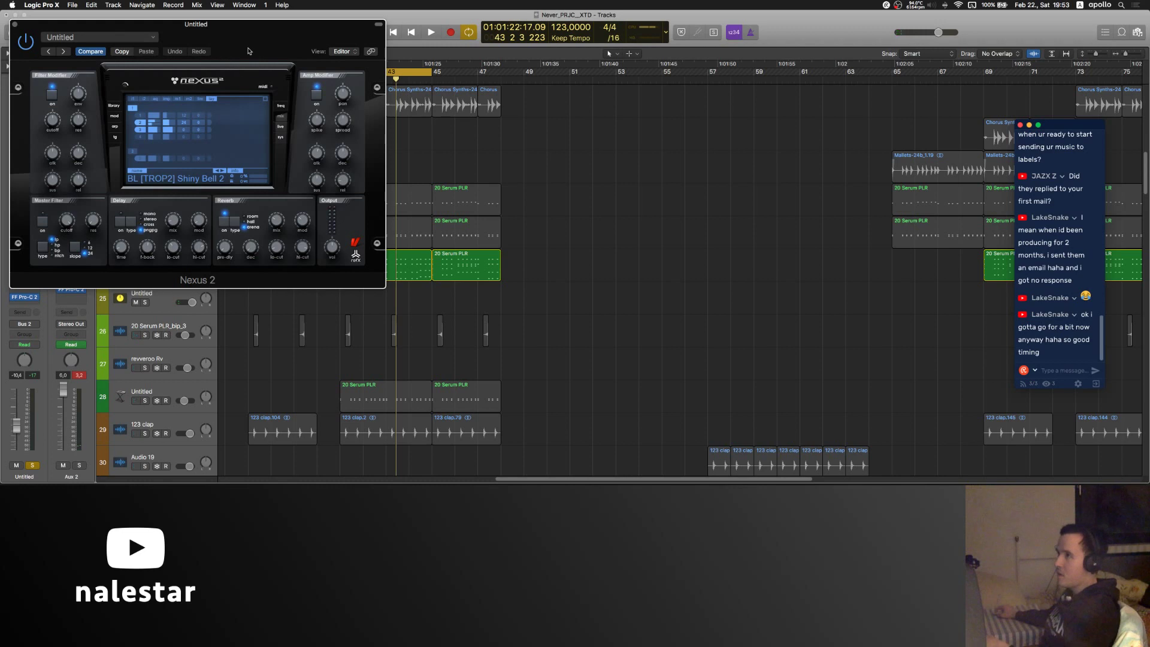
pyautogui.moveTo(249, 51); pyautogui.dragTo(693, 62)
pyautogui.click(558, 119)
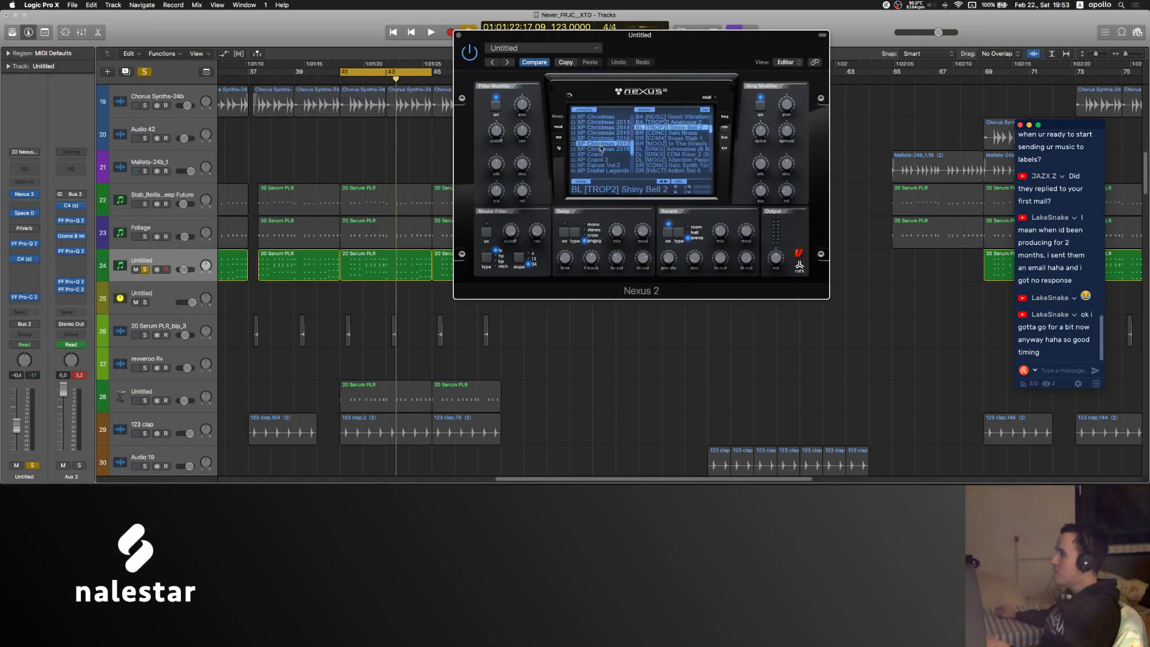
pyautogui.click(724, 128)
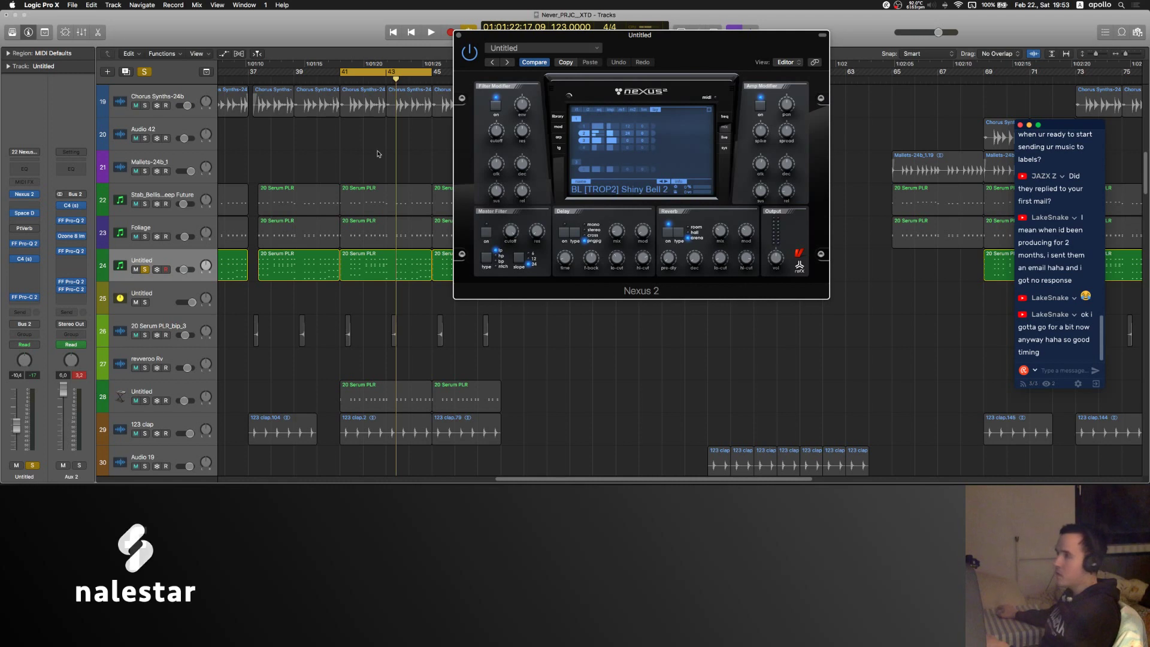
# - Play the soloed Nexus layer, switch the solo from track 24 to the Foliage track, and select Foliage
pyautogui.press('space')
pyautogui.hscroll(2, 299, 179)
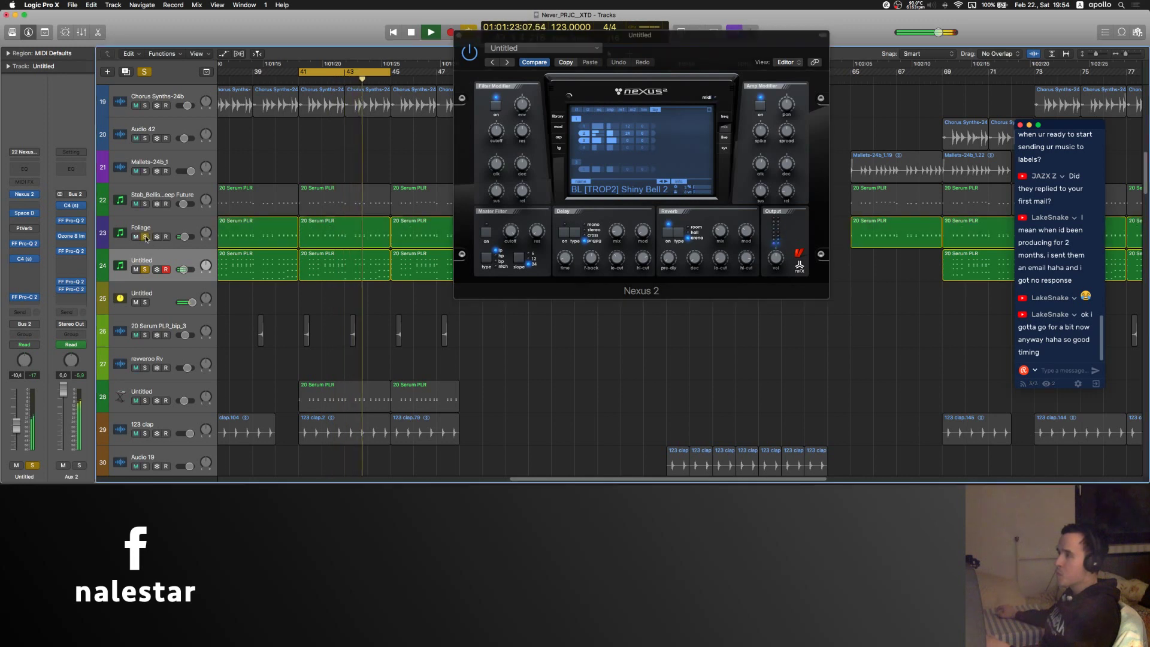
pyautogui.click(145, 237)
pyautogui.click(145, 268)
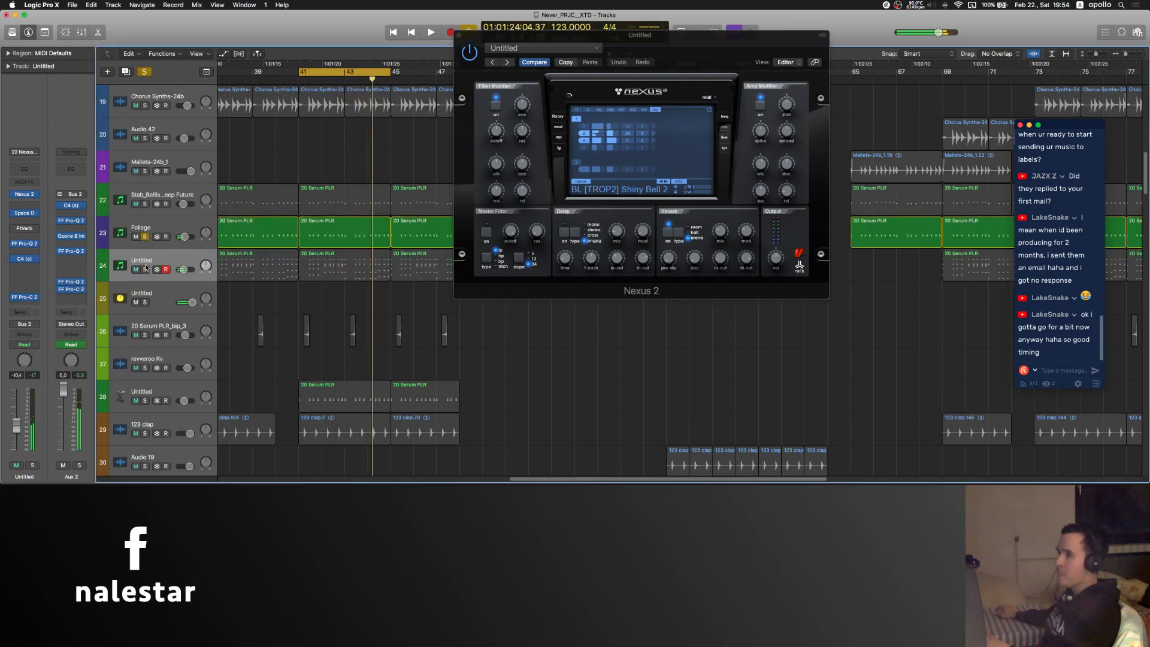
pyautogui.click(164, 226)
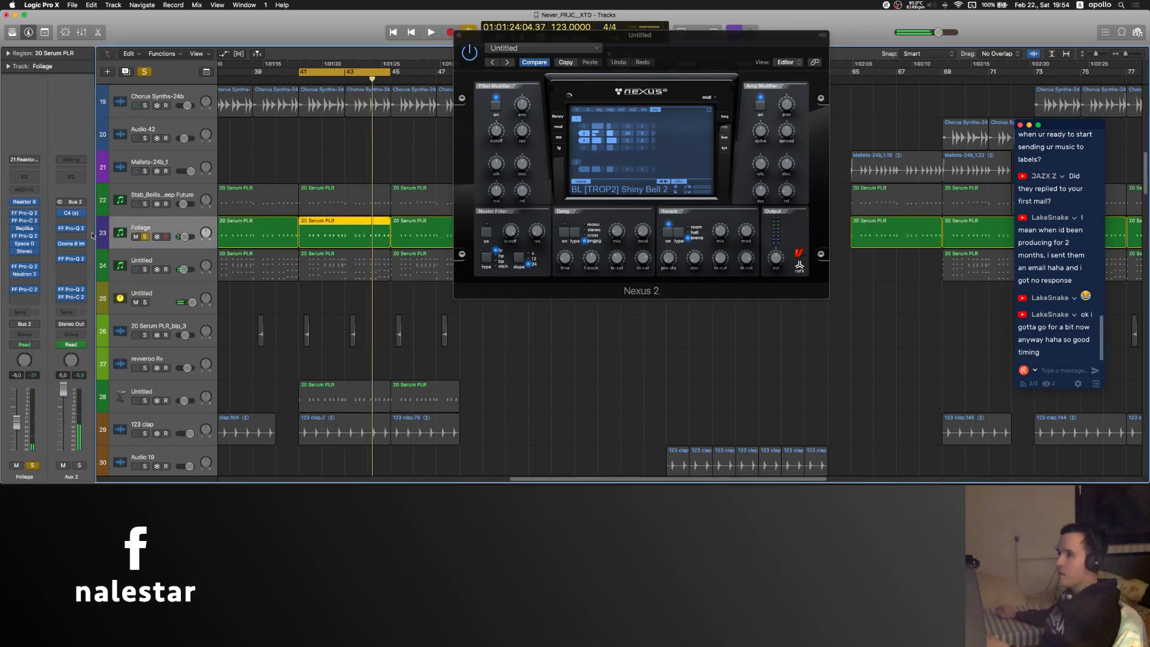
# - Open Reaktor 6 on the Foliage track, find the Foliage preset under Prism's Keys & Mallets category, and close the plug-in
pyautogui.click(27, 206)
pyautogui.moveTo(293, 31); pyautogui.dragTo(381, 44)
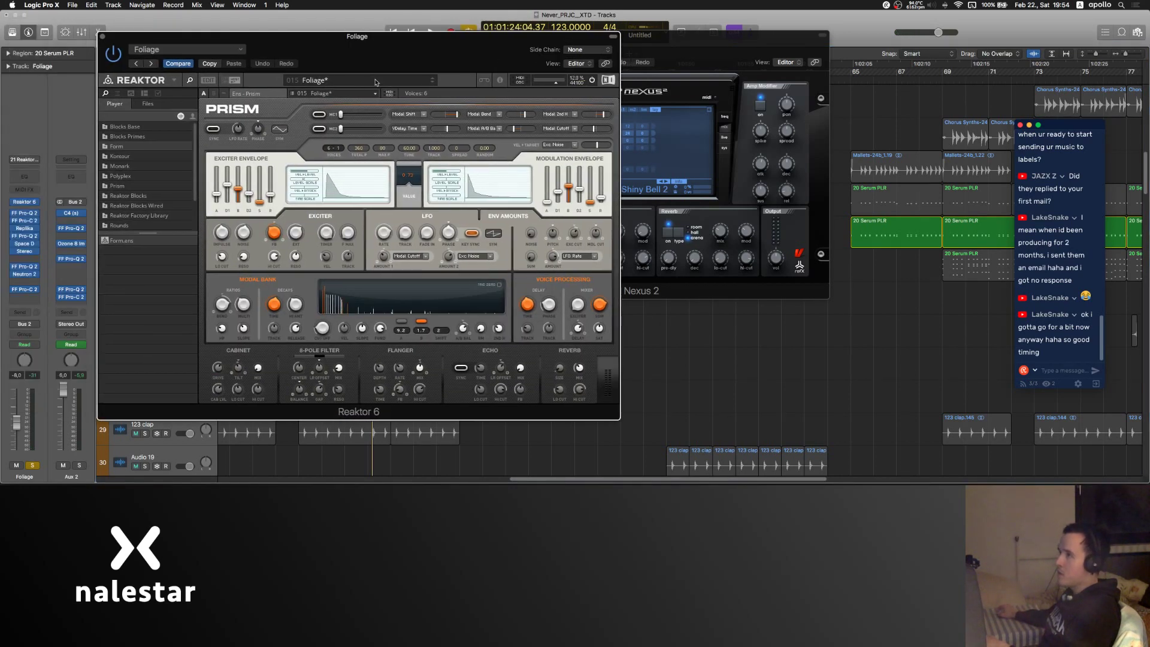
pyautogui.click(363, 94)
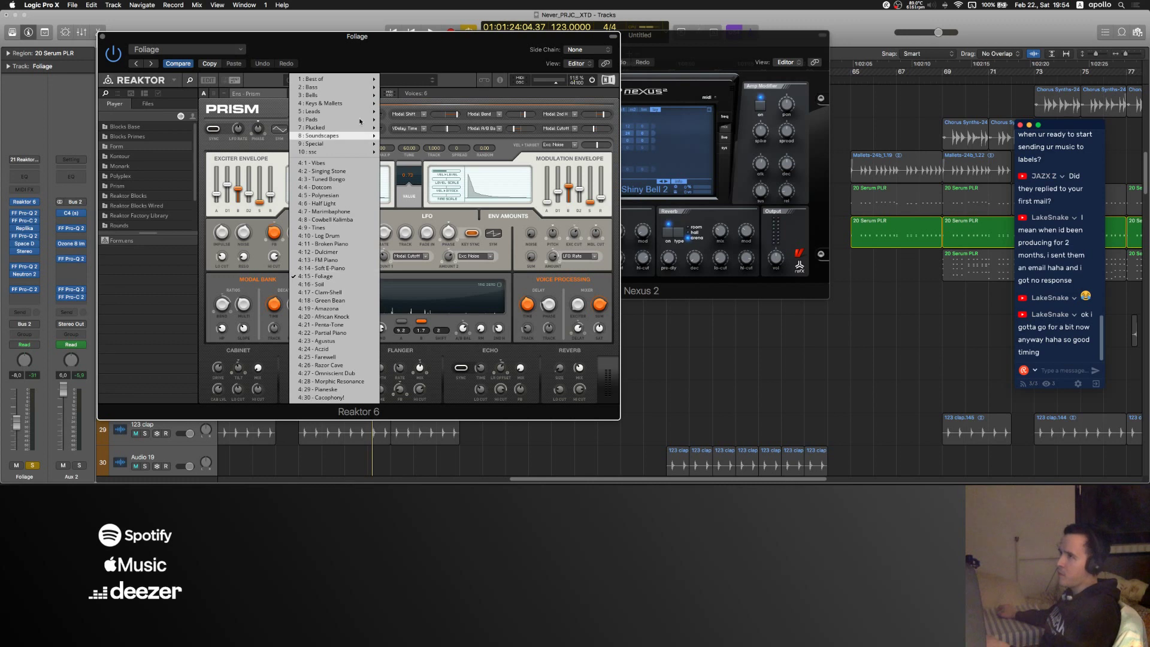
pyautogui.moveTo(335, 103)
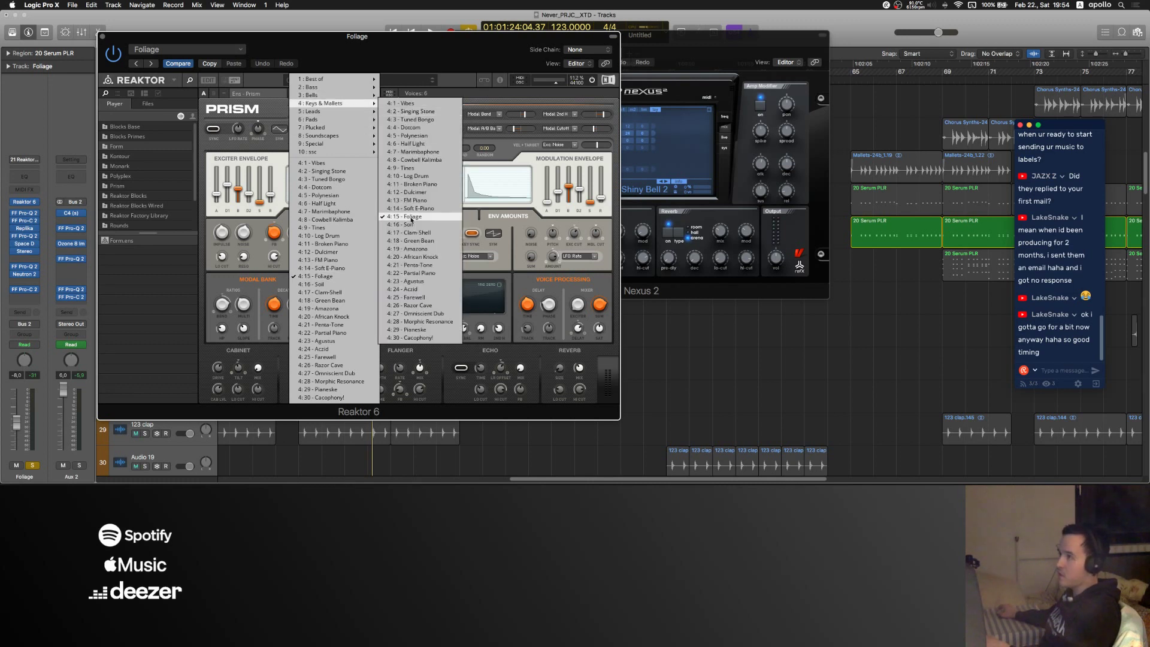
pyautogui.click(102, 36)
# - Play the soloed Foliage layer, stop playback, and move the solo to the Stab_Belli...eep Future track
pyautogui.click(341, 158)
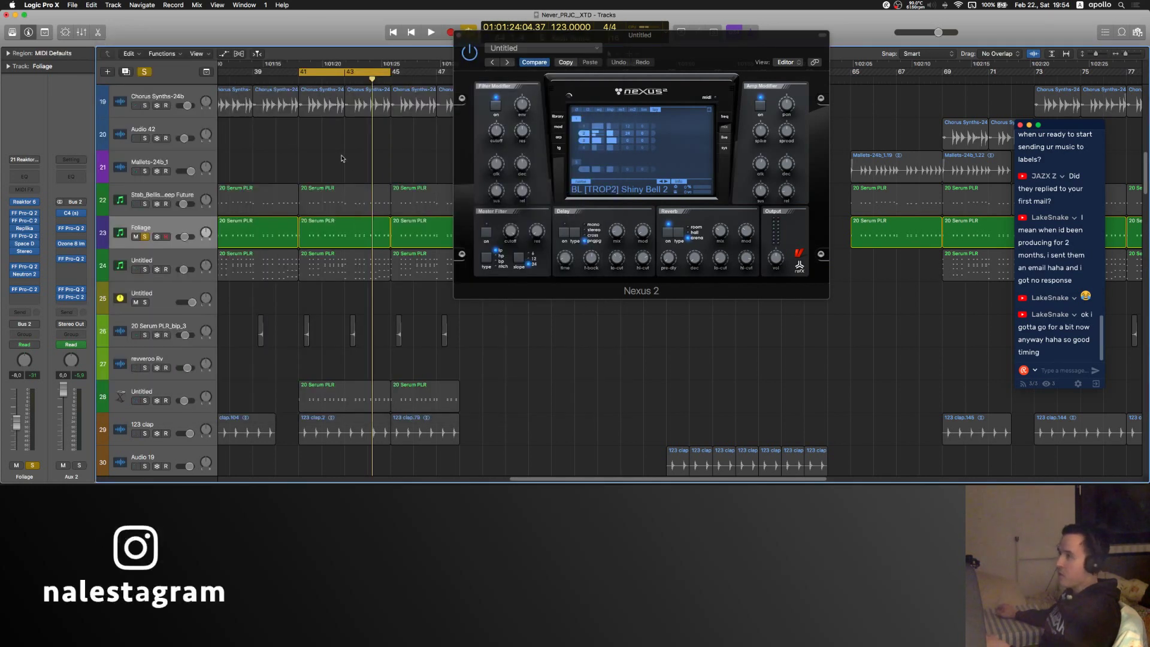
pyautogui.press('space')
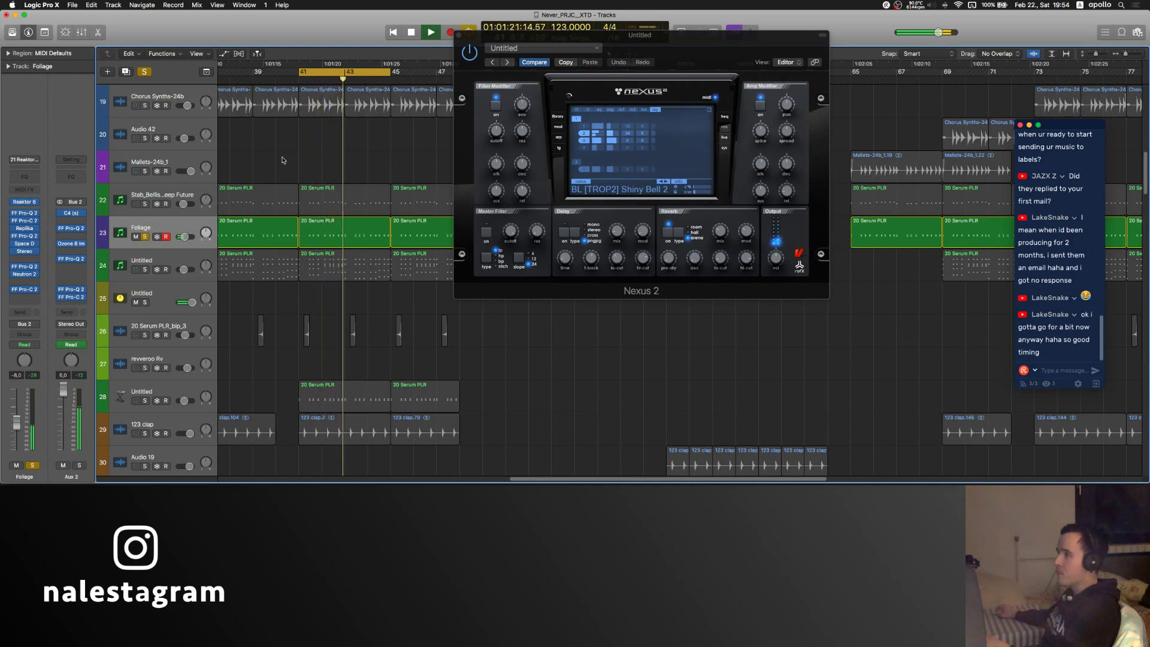
pyautogui.press('space')
pyautogui.click(152, 192)
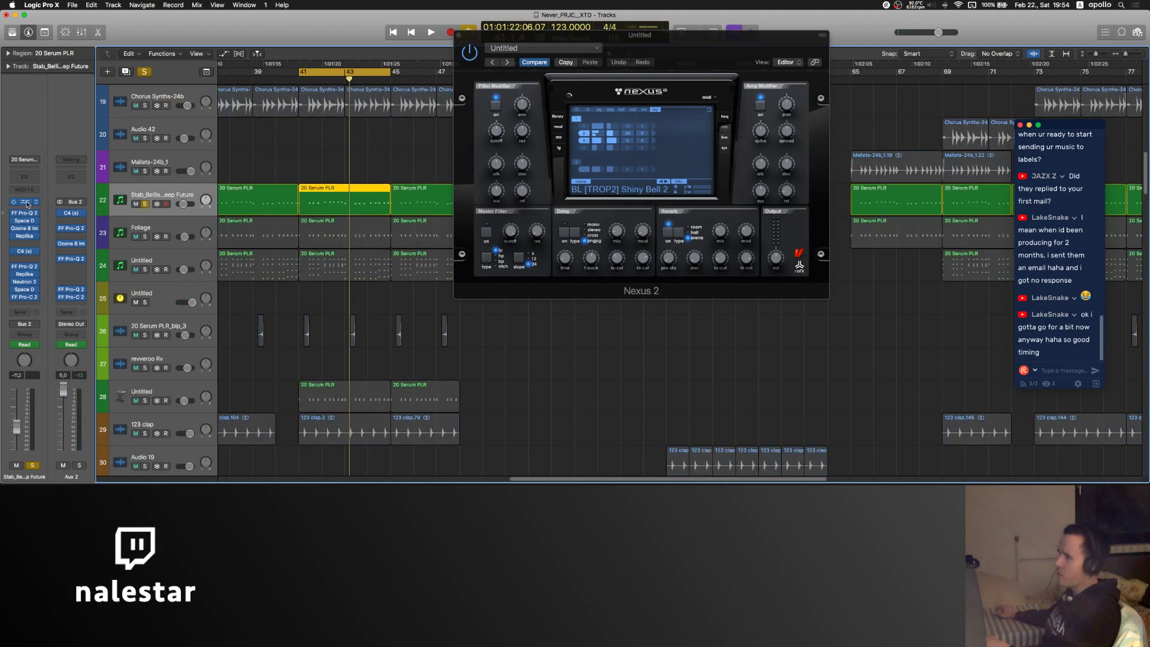
# - Open Serum on the Stab_Bellis...eep Future track, move its window off the track headers, and play the soloed layer briefly
pyautogui.click(27, 203)
pyautogui.moveTo(282, 44); pyautogui.dragTo(385, 46)
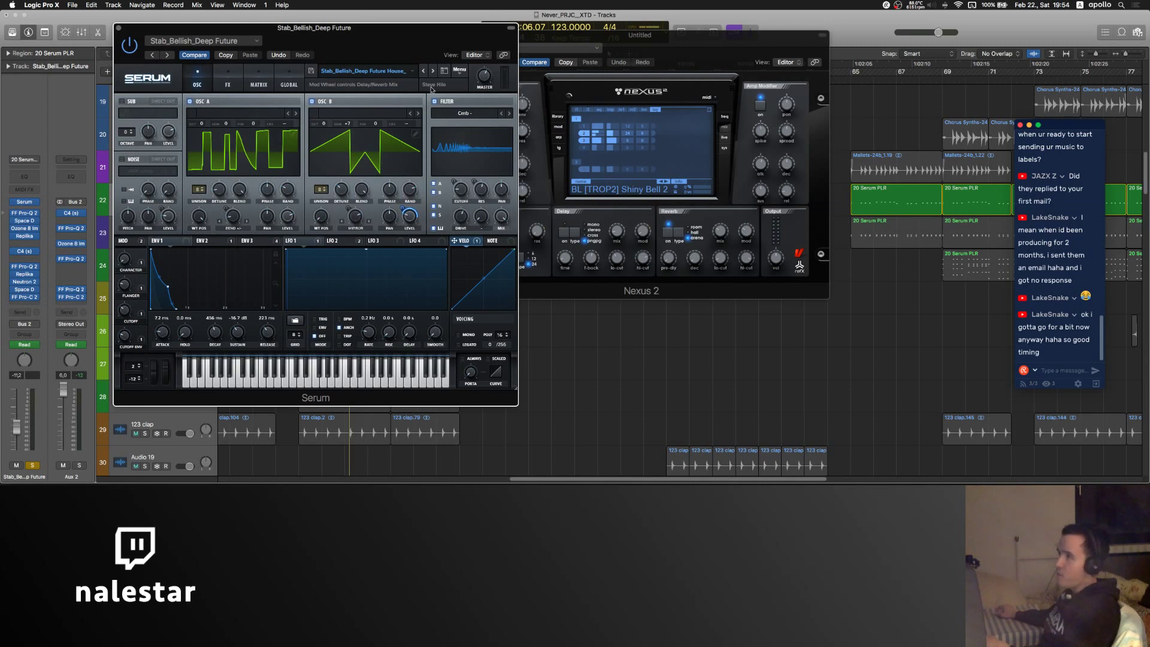
pyautogui.moveTo(378, 39); pyautogui.dragTo(490, 44)
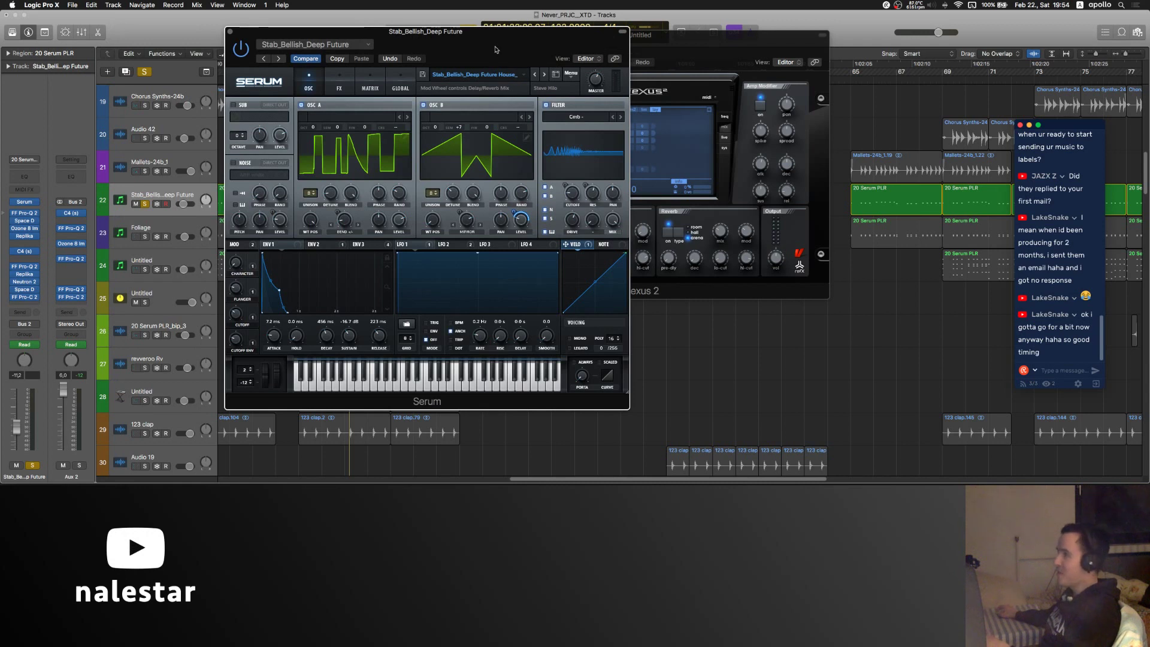
pyautogui.press('space')
pyautogui.moveTo(237, 35); pyautogui.dragTo(438, 57)
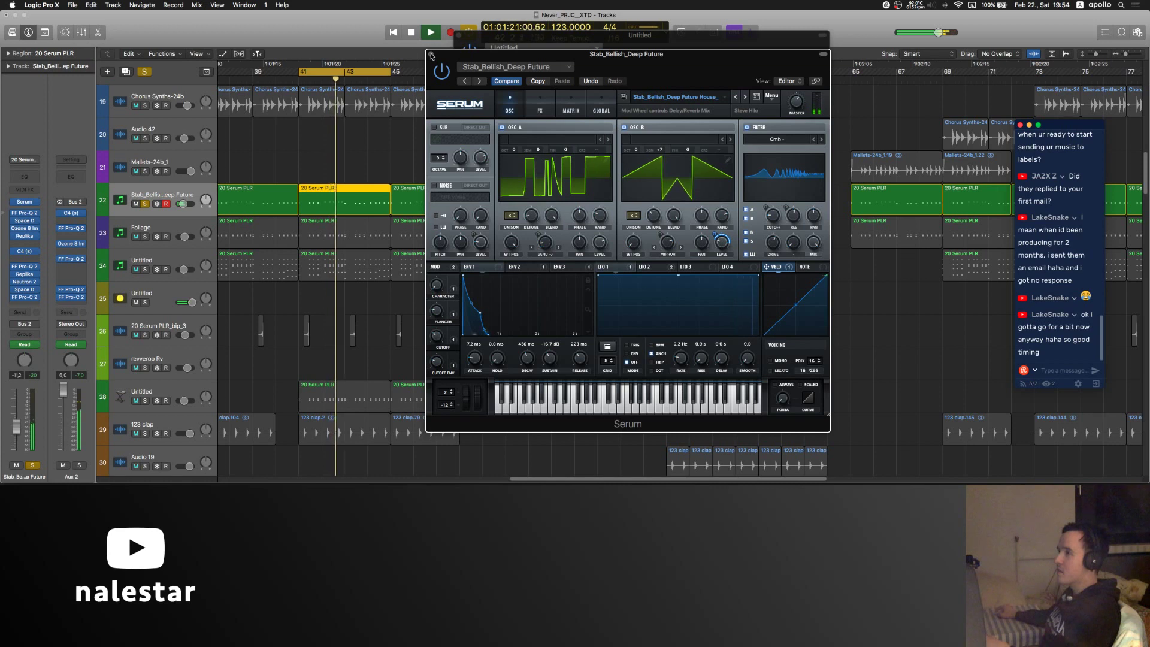
pyautogui.press('space')
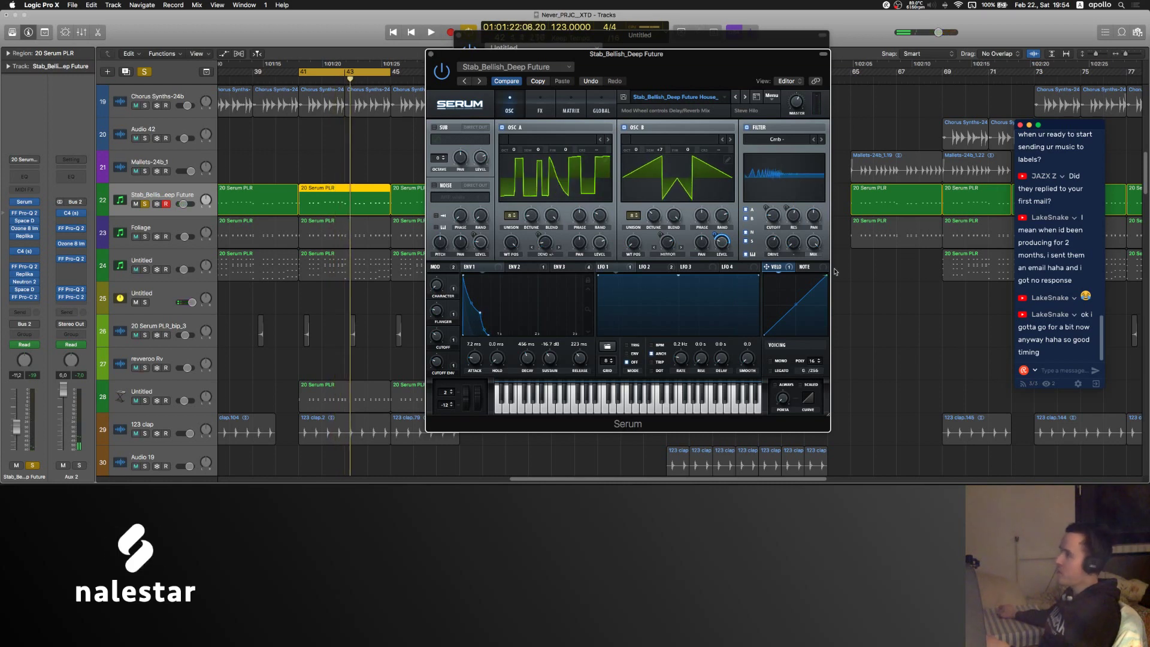
# - View Serum's effects and modulation matrix pages, return to the oscillator page, and close the plug-in
pyautogui.click(539, 111)
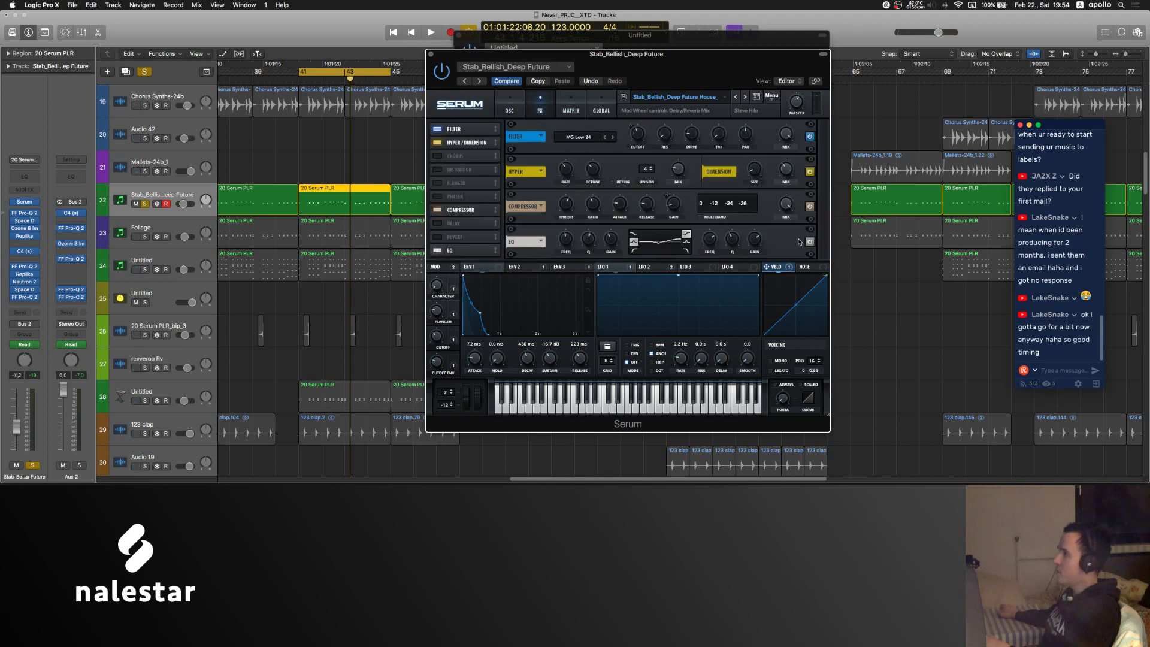
pyautogui.click(570, 111)
pyautogui.scroll(-5, 625, 177)
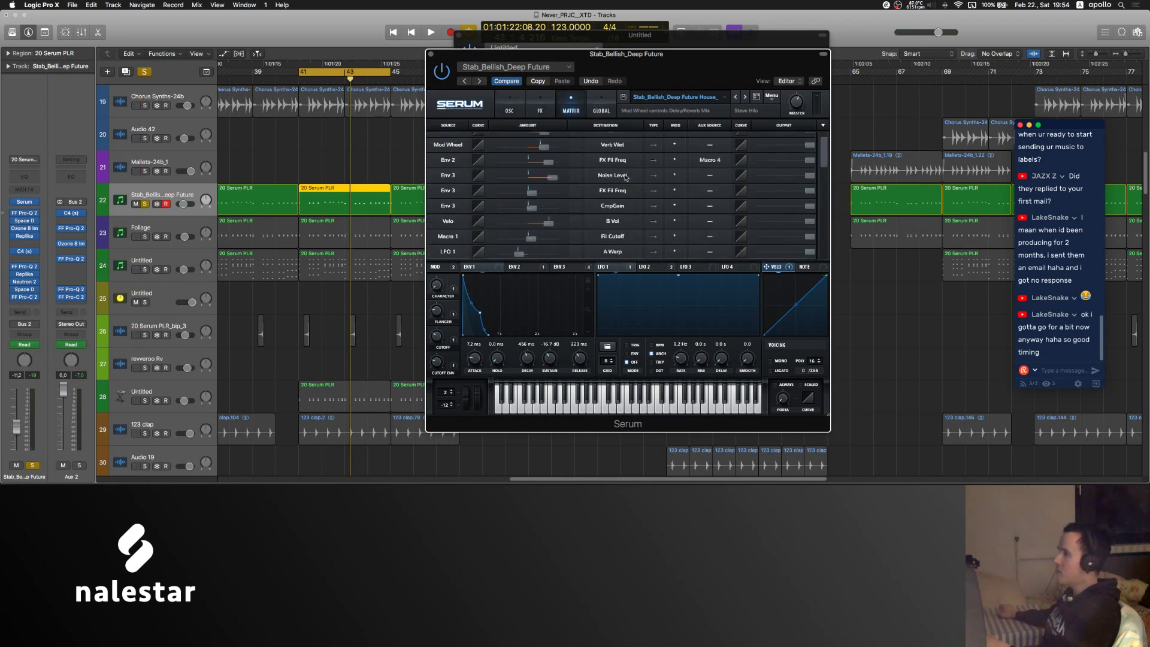
pyautogui.scroll(5, 625, 177)
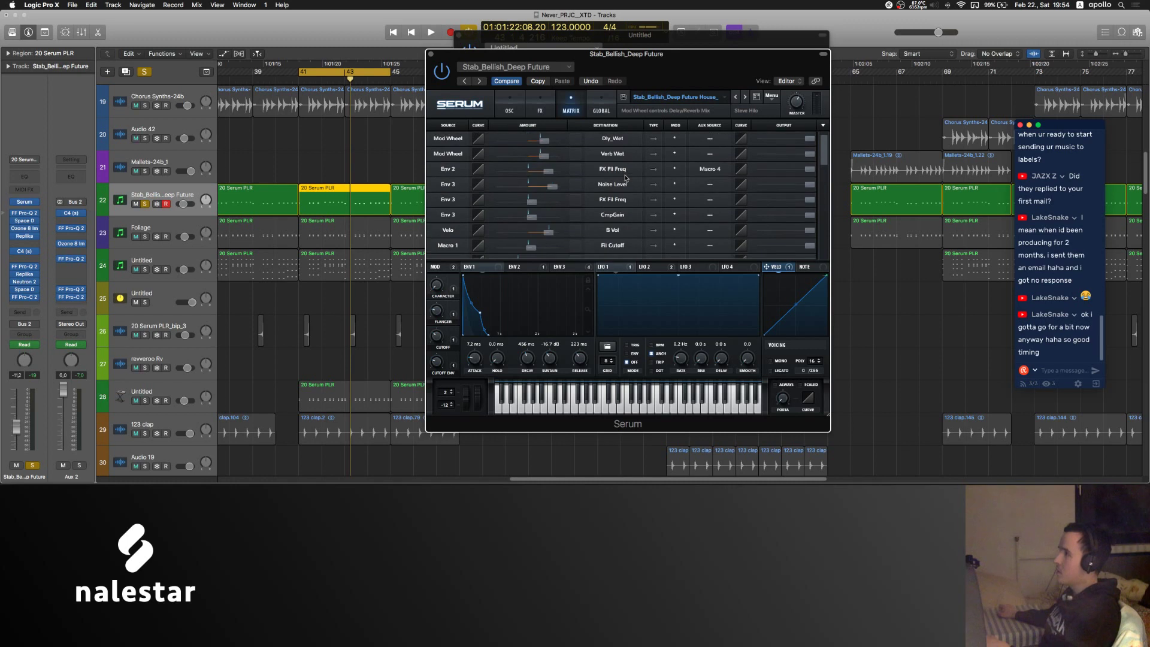
pyautogui.click(511, 111)
pyautogui.click(431, 54)
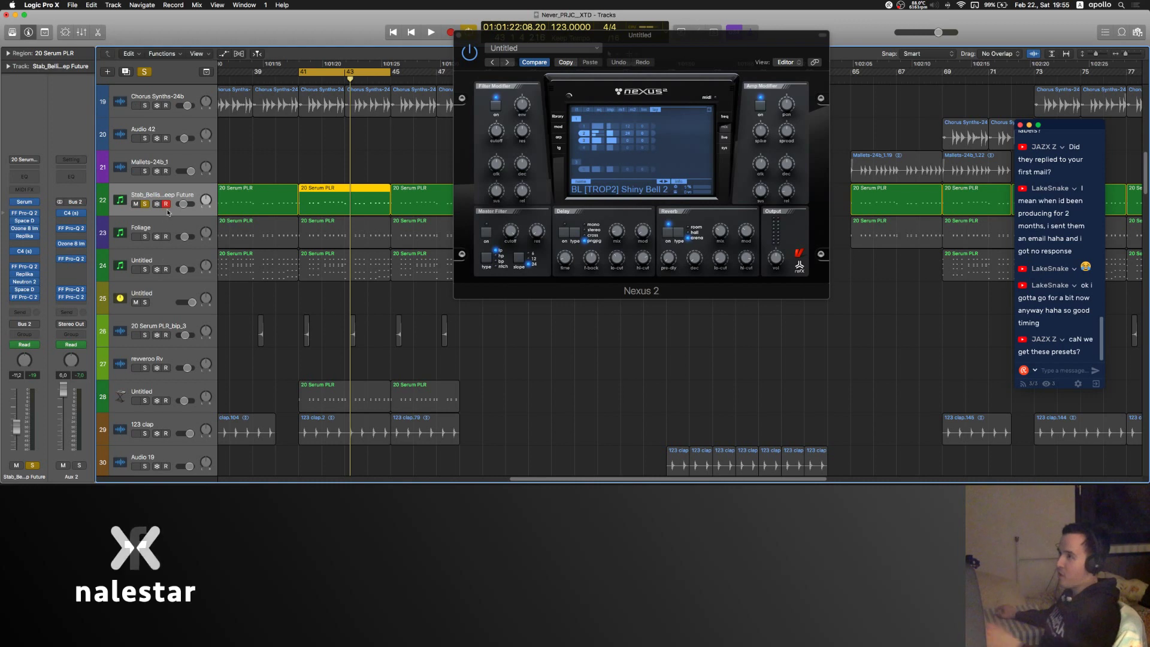
# - Reopen Serum to show the Stab_Bellish_Deep Future House preset, shift its window slightly, and close it
pyautogui.click(24, 203)
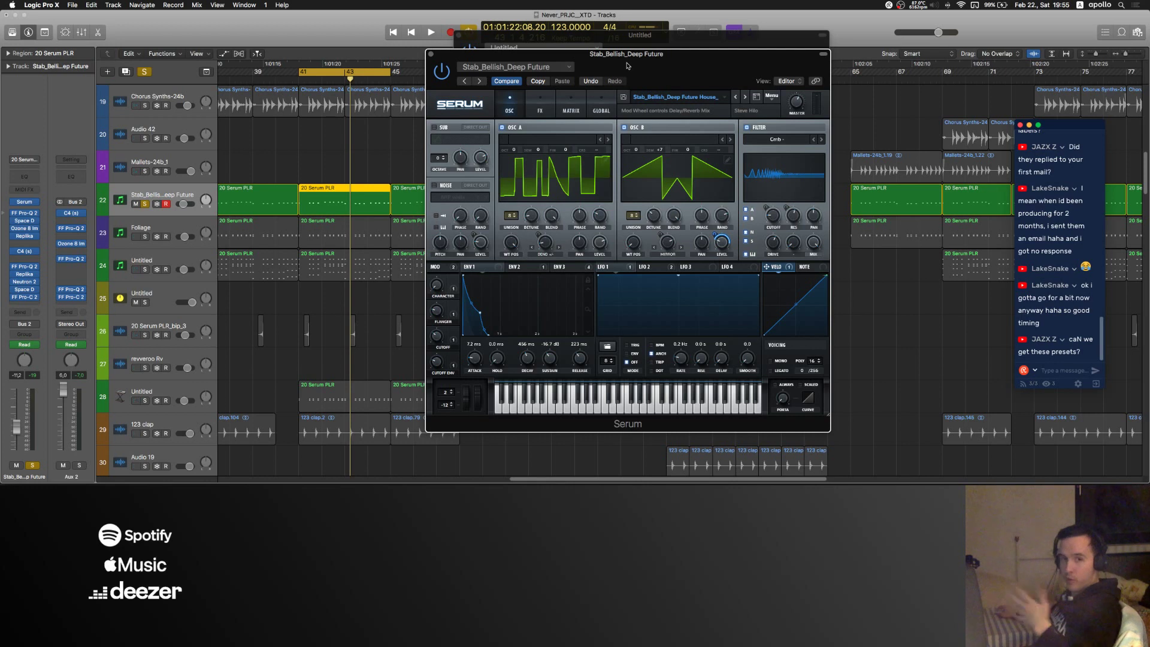
pyautogui.moveTo(628, 66); pyautogui.dragTo(606, 65)
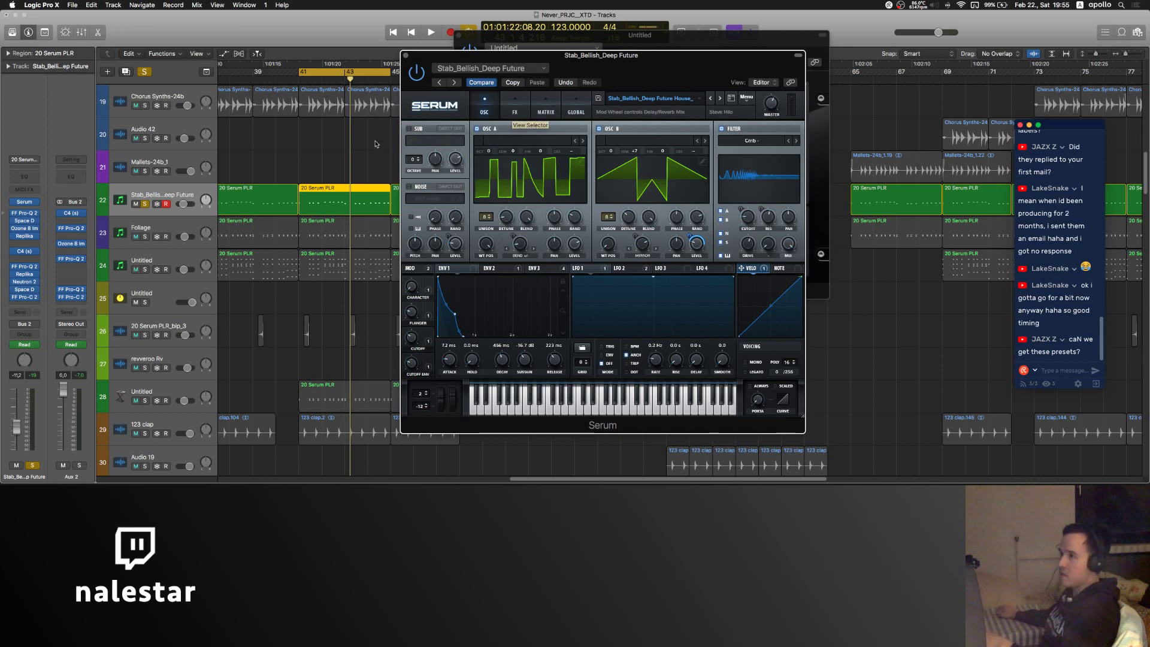
pyautogui.click(404, 54)
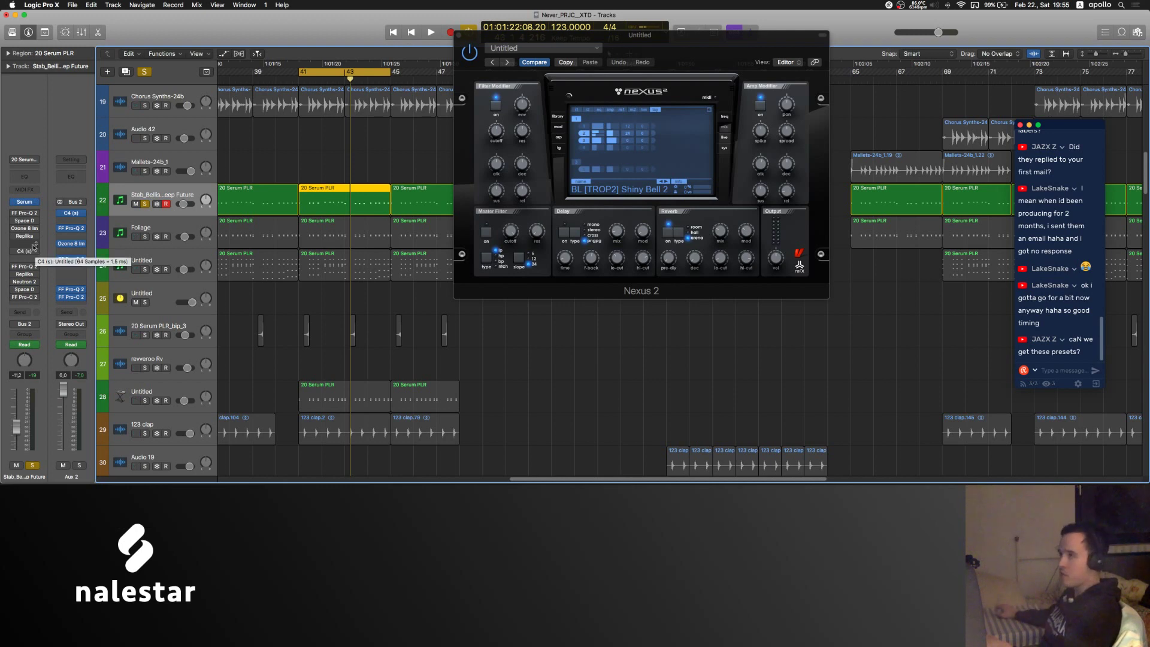
# - Play the soloed stab with its insert effects bypassed and again with them enabled to compare the sound
pyautogui.press('space')
pyautogui.press('space')
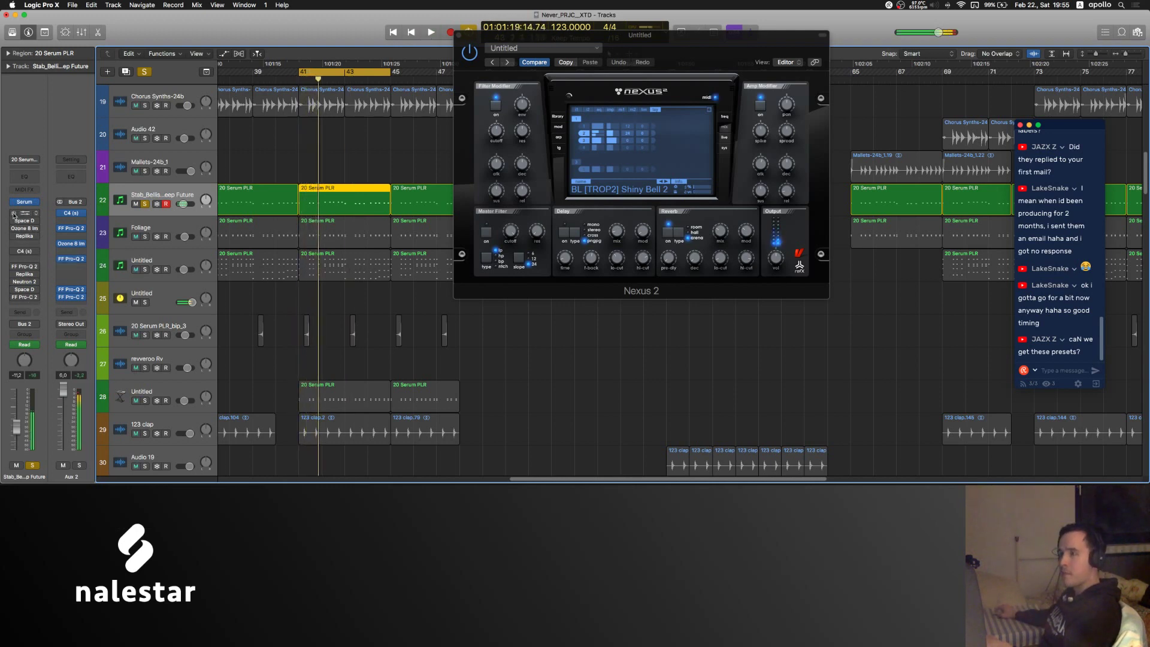
pyautogui.press('space')
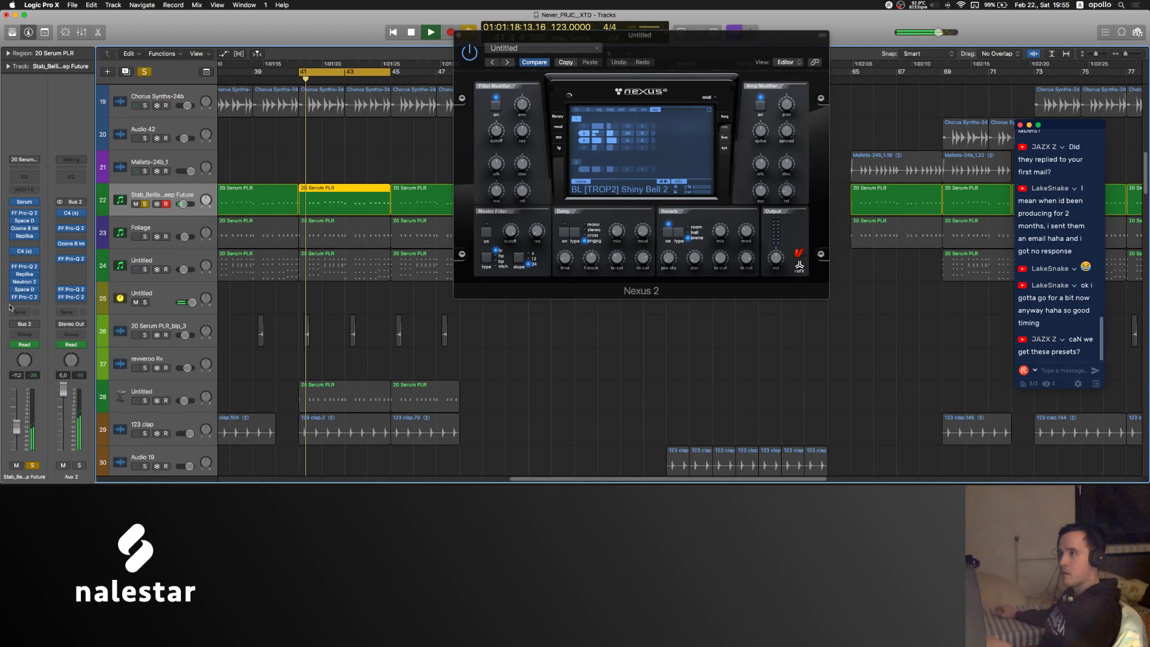
pyautogui.press('space')
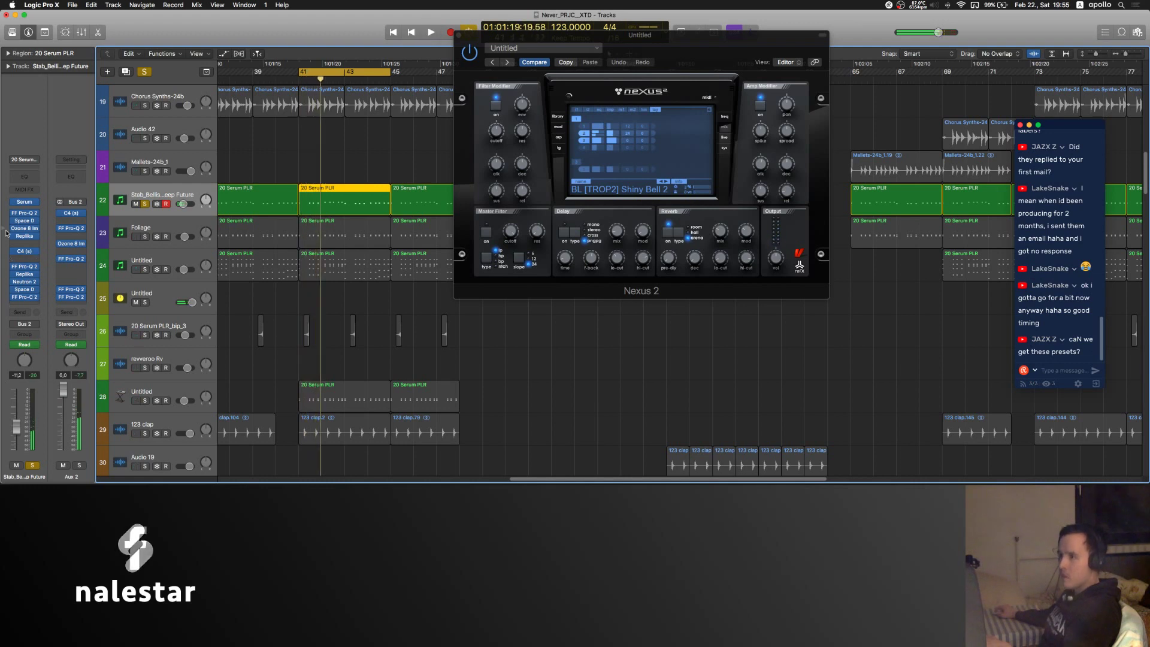
# - Open Space Designer on the stab track, view its 0.3s Drum Booth Three setting, and move its window clear of the channel strips during playback
pyautogui.click(41, 222)
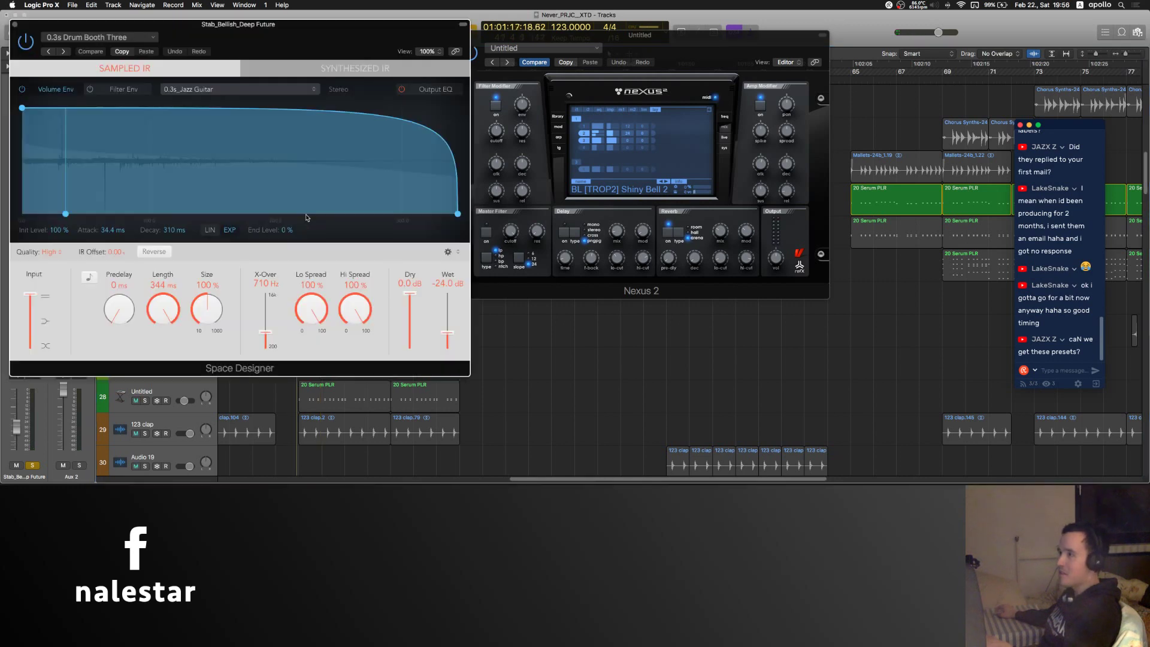
pyautogui.press('space')
pyautogui.moveTo(258, 39); pyautogui.dragTo(641, 61)
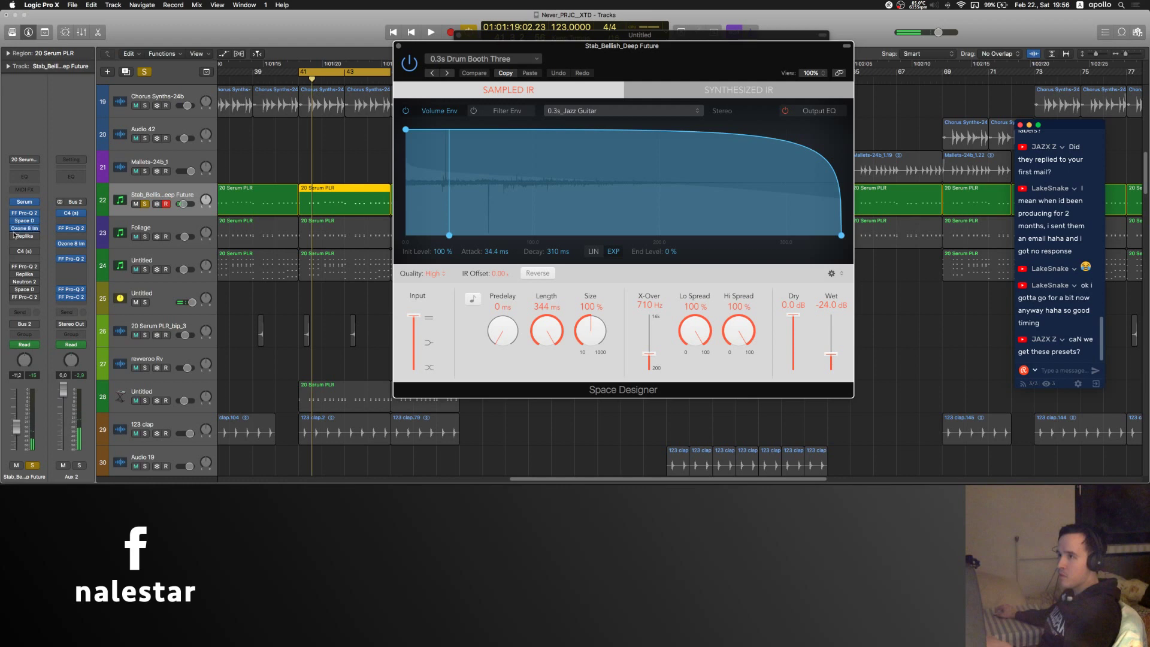
# - Audition the stab while re-enabling its remaining effects, stop playback, and open Replika with its window moved clear of the channel strips
pyautogui.press('space')
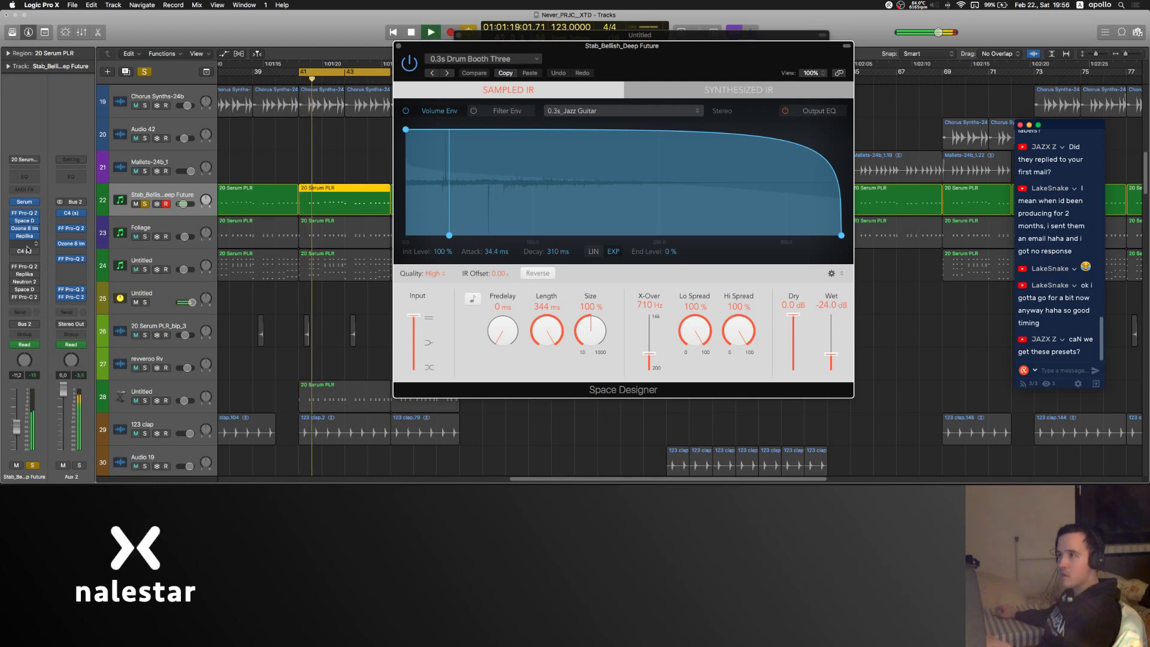
pyautogui.press('space')
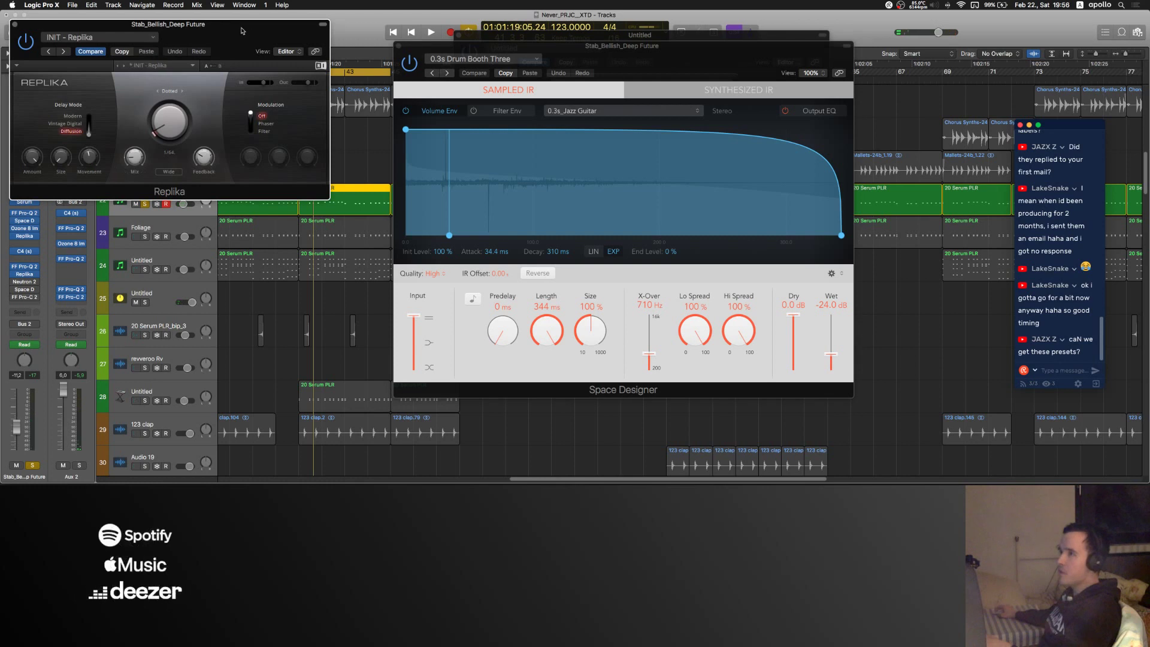
pyautogui.moveTo(256, 36); pyautogui.dragTo(451, 155)
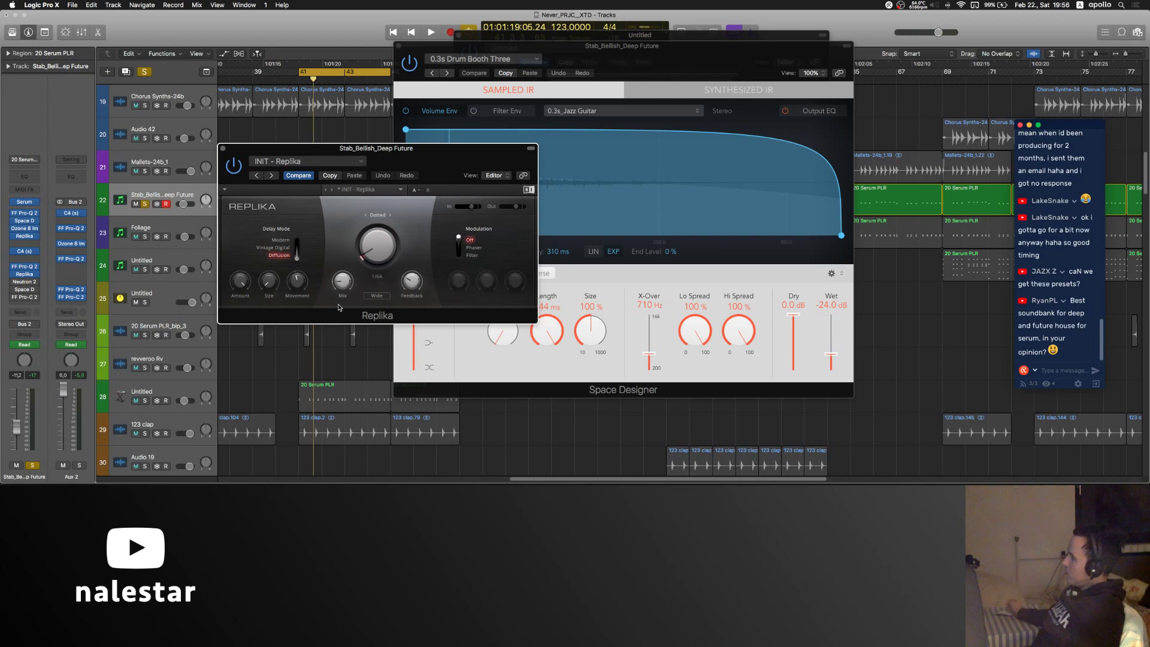
# - Reselect the stab track, reopen Serum, and browse the presets in the Deep folder without loading one
pyautogui.click(611, 35)
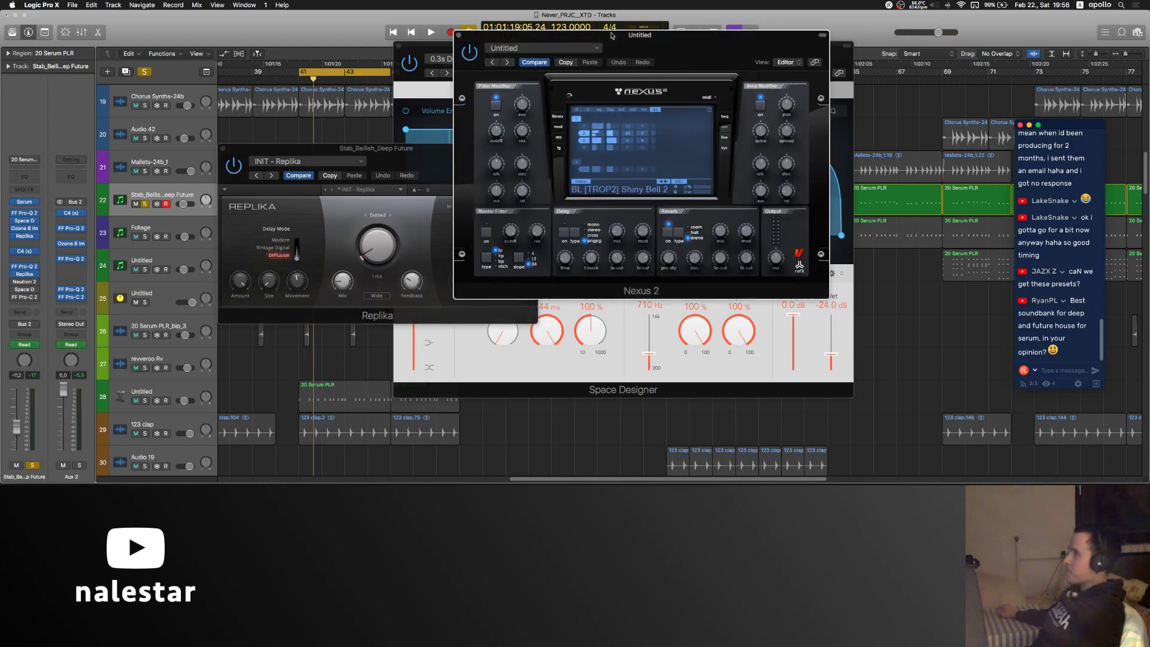
pyautogui.click(169, 232)
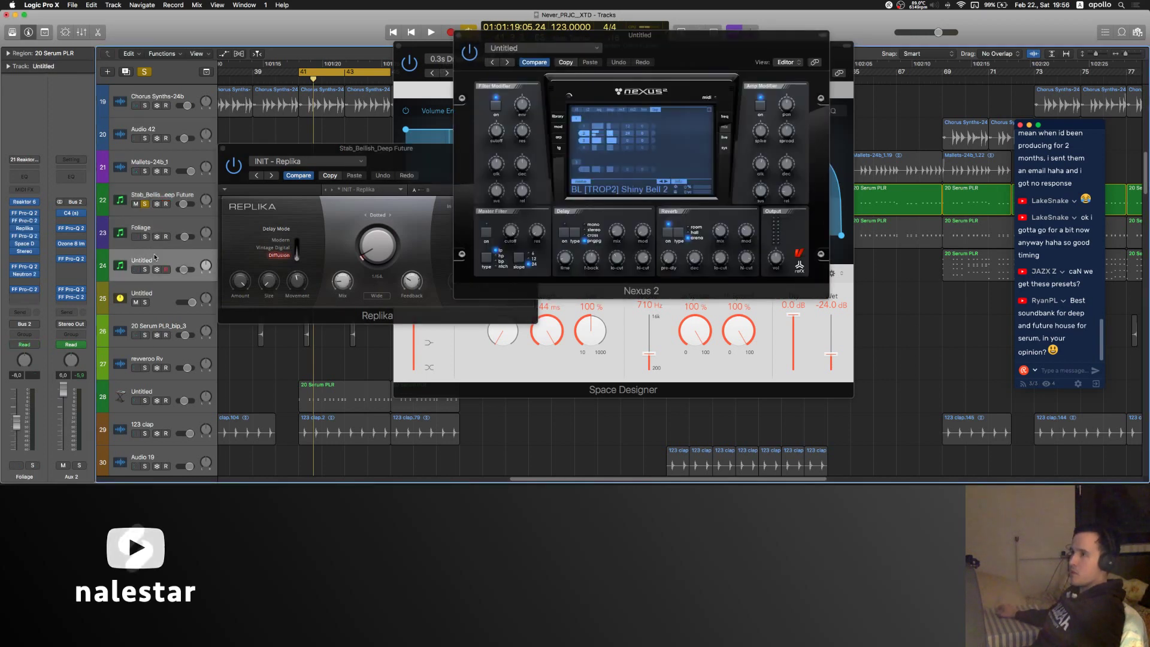
pyautogui.click(167, 199)
pyautogui.click(25, 202)
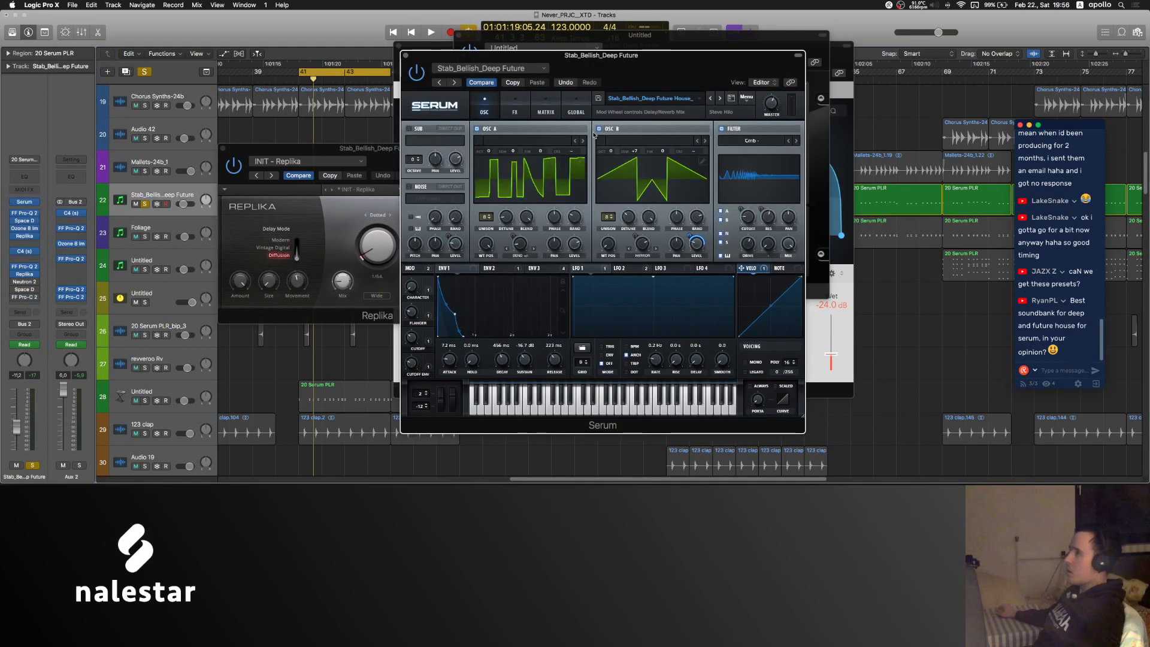
pyautogui.click(658, 98)
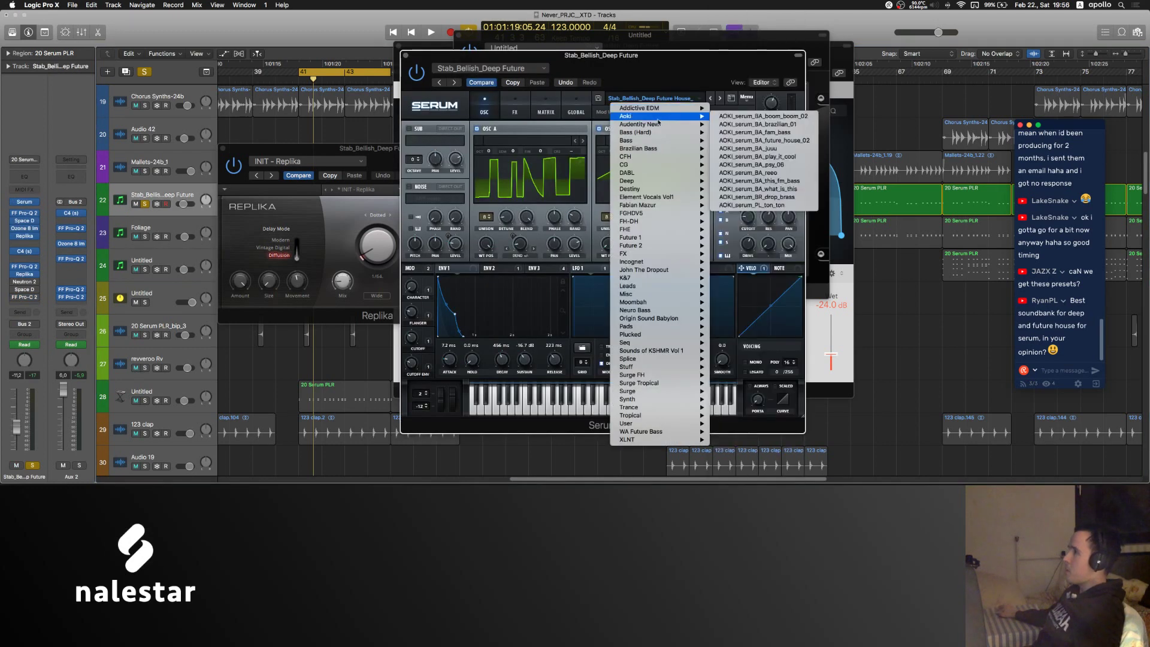
pyautogui.moveTo(648, 181)
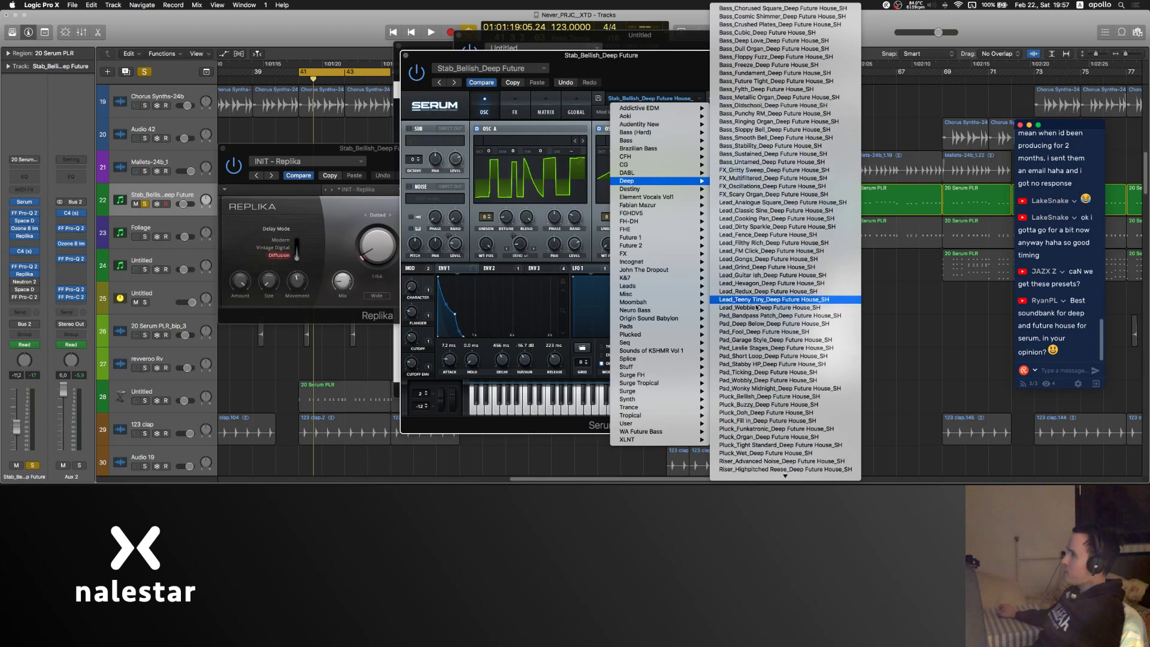
pyautogui.scroll(-5, 779, 217)
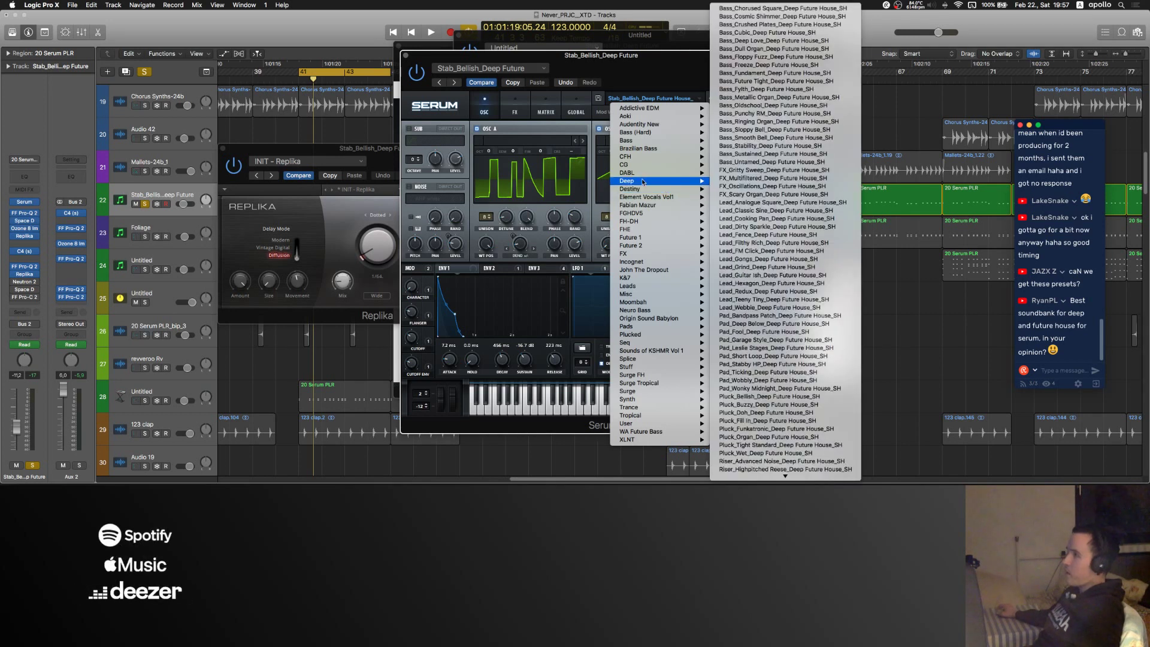
pyautogui.click(623, 66)
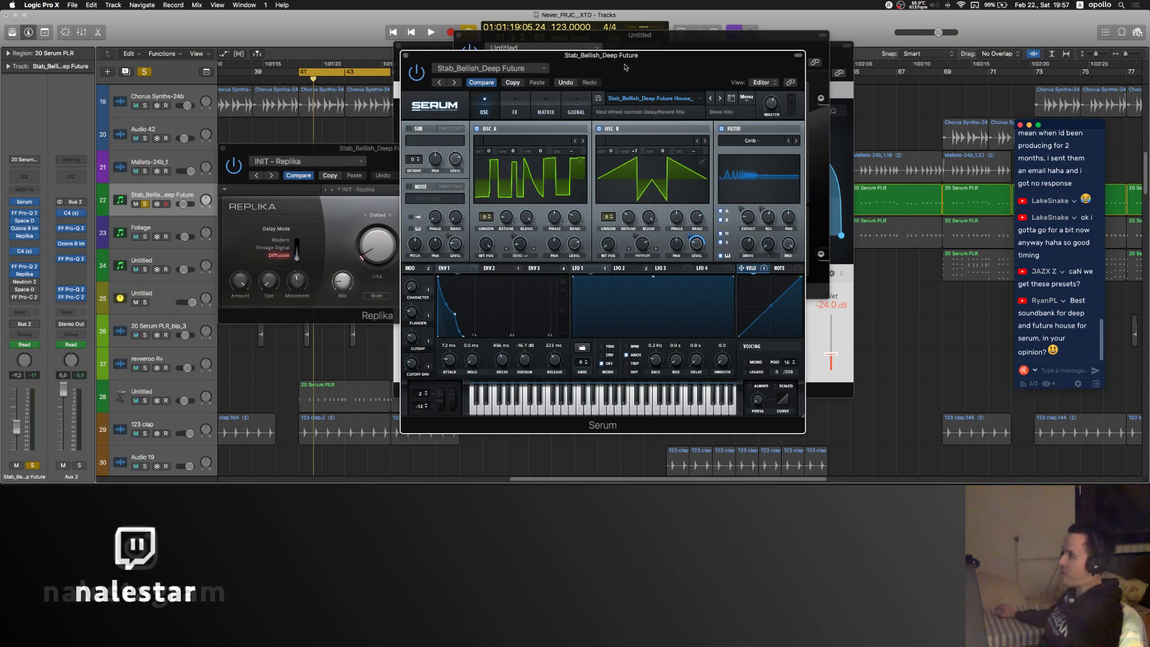
# - Browse the DABL folder and the future house folders in Serum's preset list without loading a preset
pyautogui.click(691, 102)
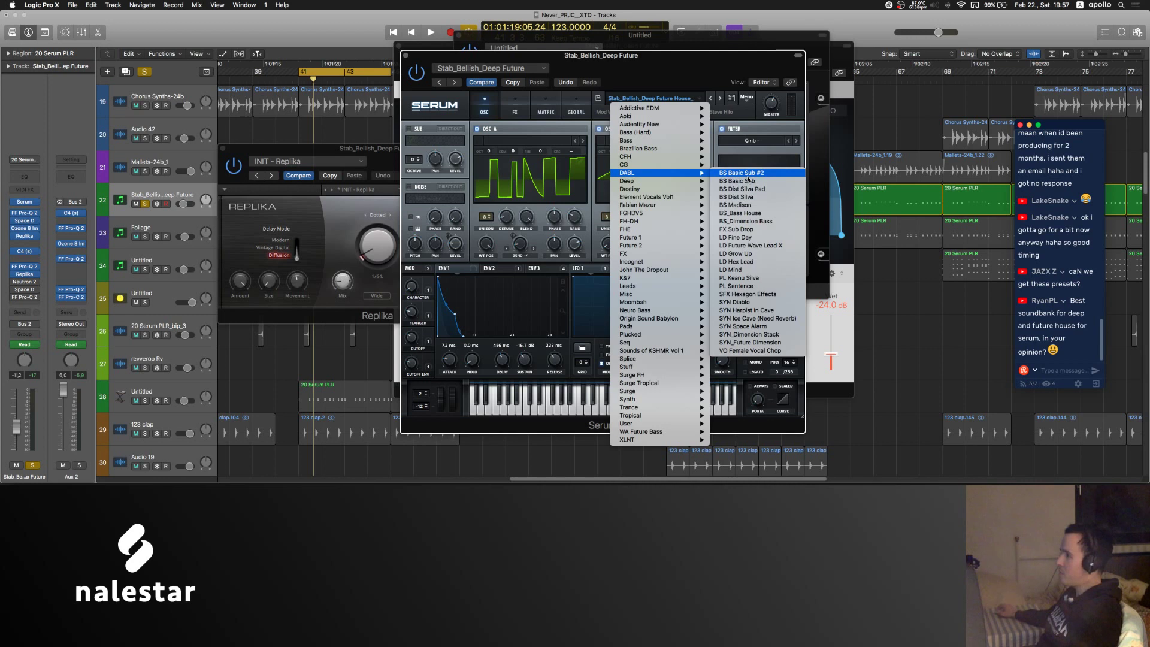
pyautogui.click(681, 62)
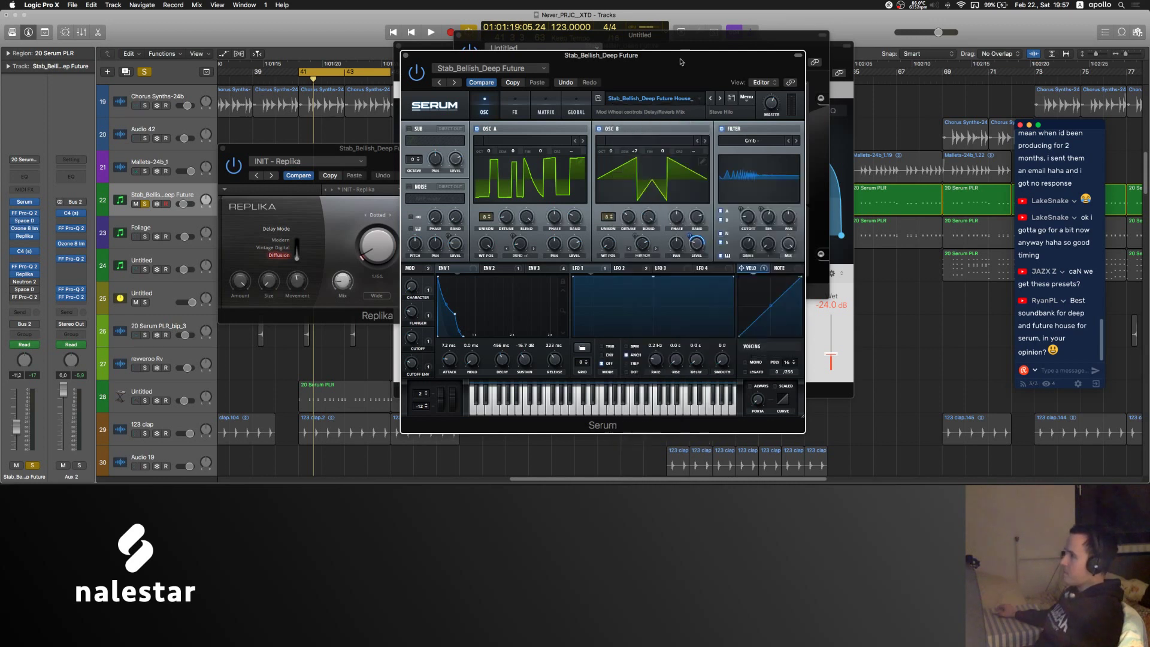
pyautogui.click(653, 102)
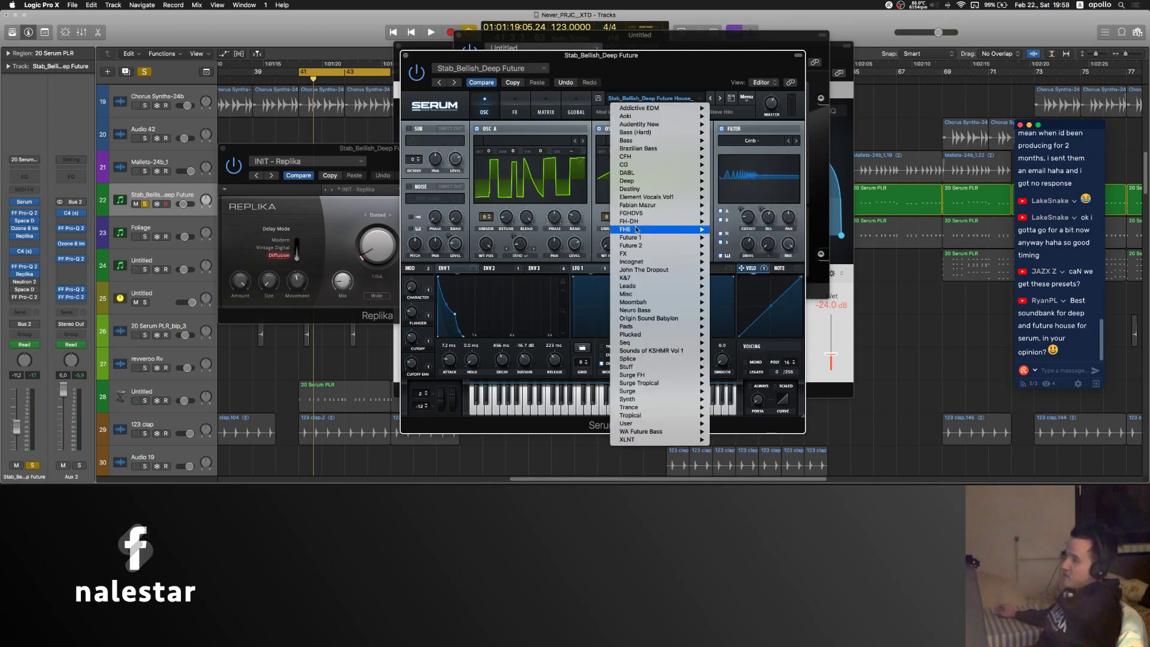
pyautogui.moveTo(664, 239)
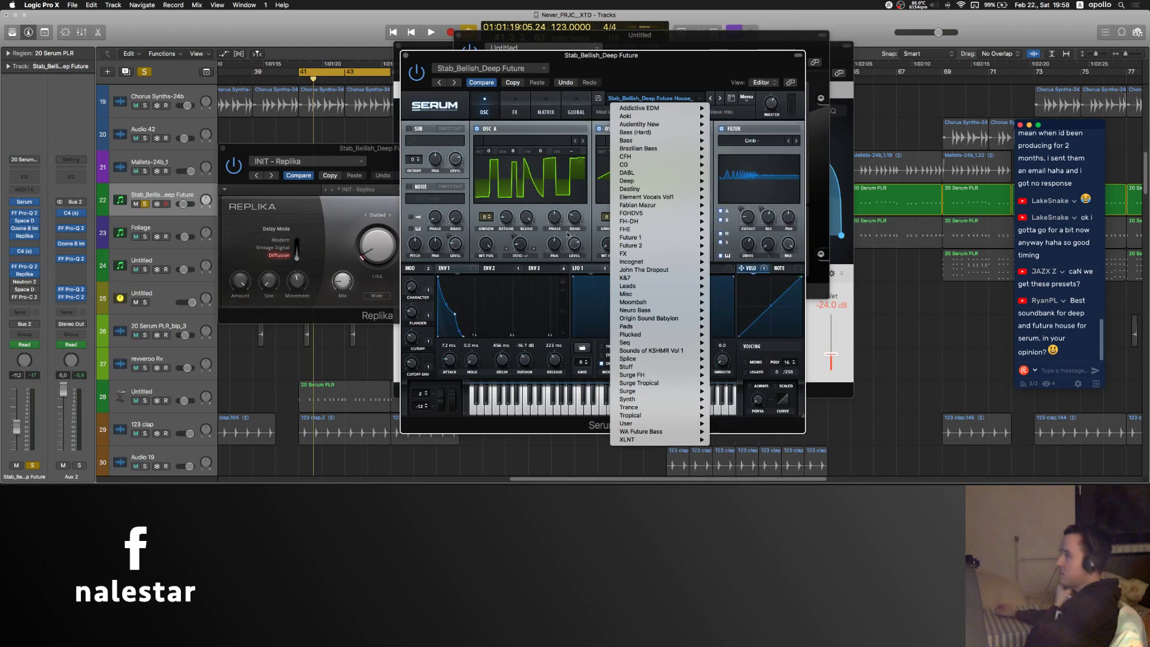
pyautogui.click(582, 73)
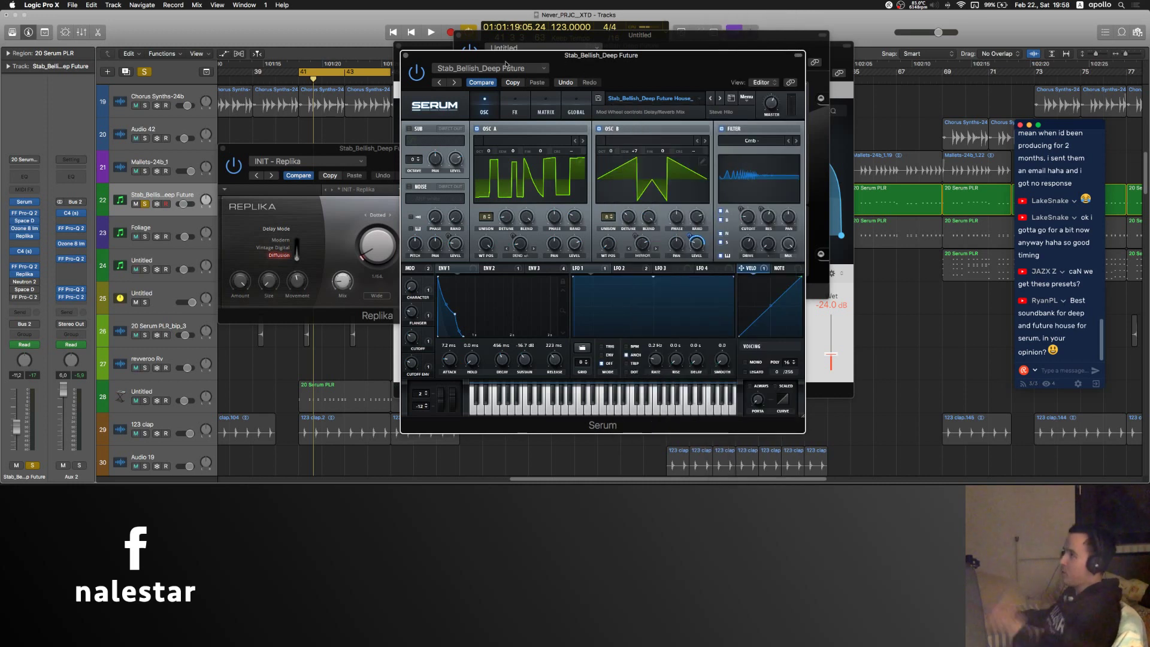
# - Close the open Serum, Replika, Nexus 2 and Space Designer windows
pyautogui.click(405, 55)
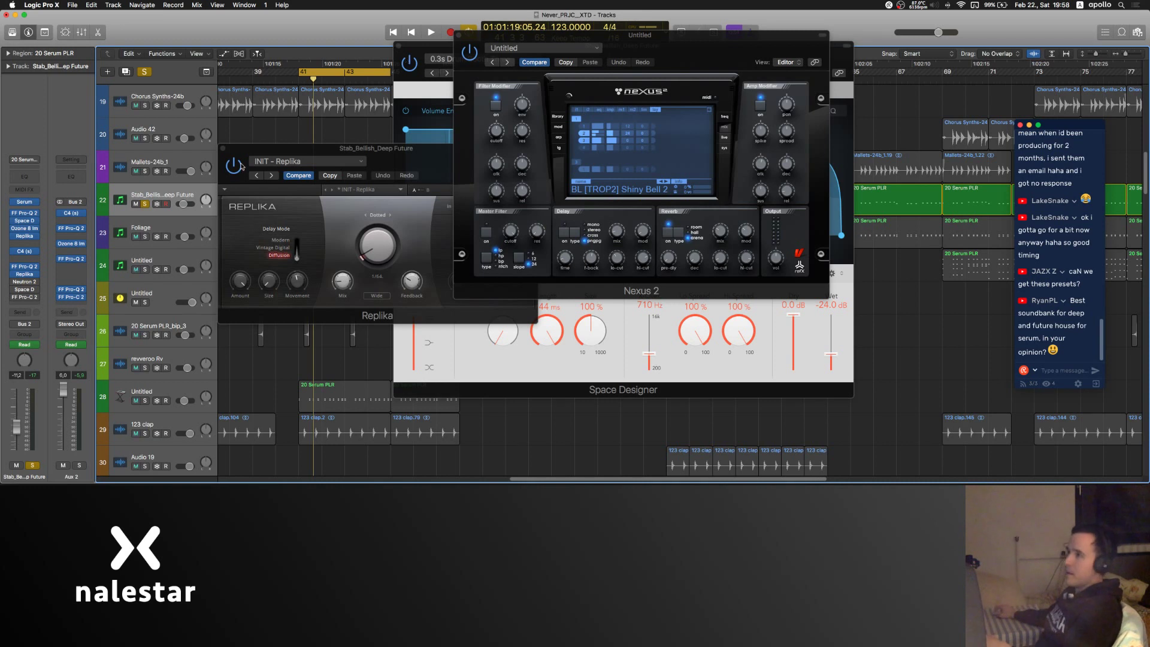
pyautogui.click(223, 148)
pyautogui.click(459, 35)
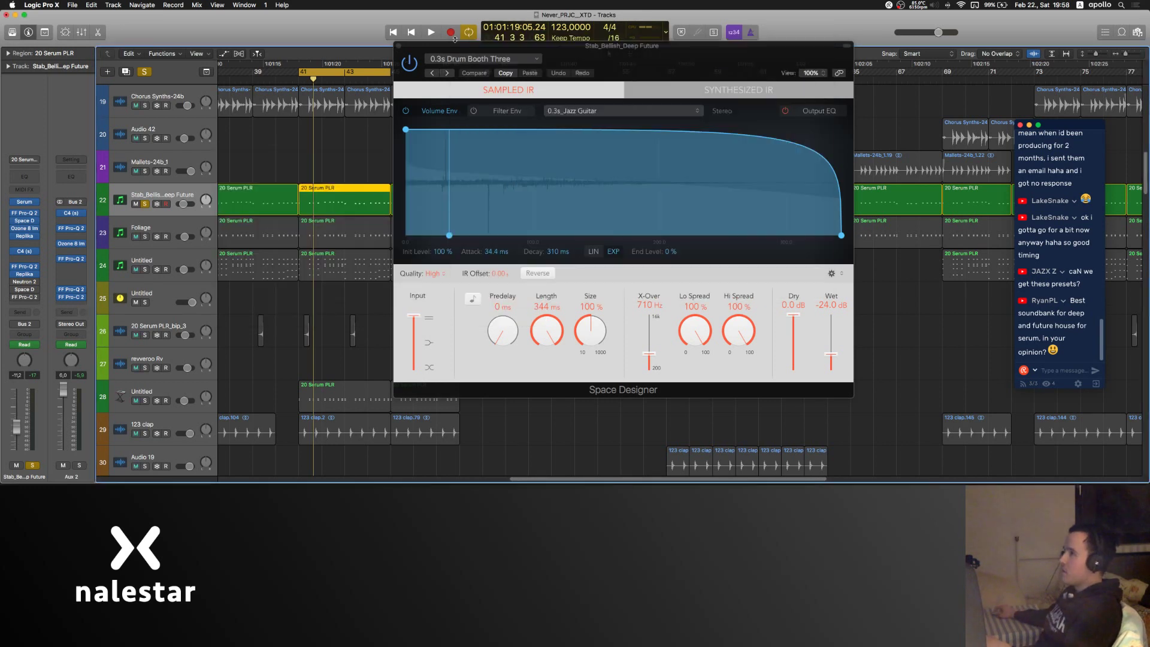
pyautogui.click(398, 46)
# - Switch the solo to the Foliage track and return to the soloed Stab_Bellis...eep Future track
pyautogui.click(180, 225)
pyautogui.click(147, 238)
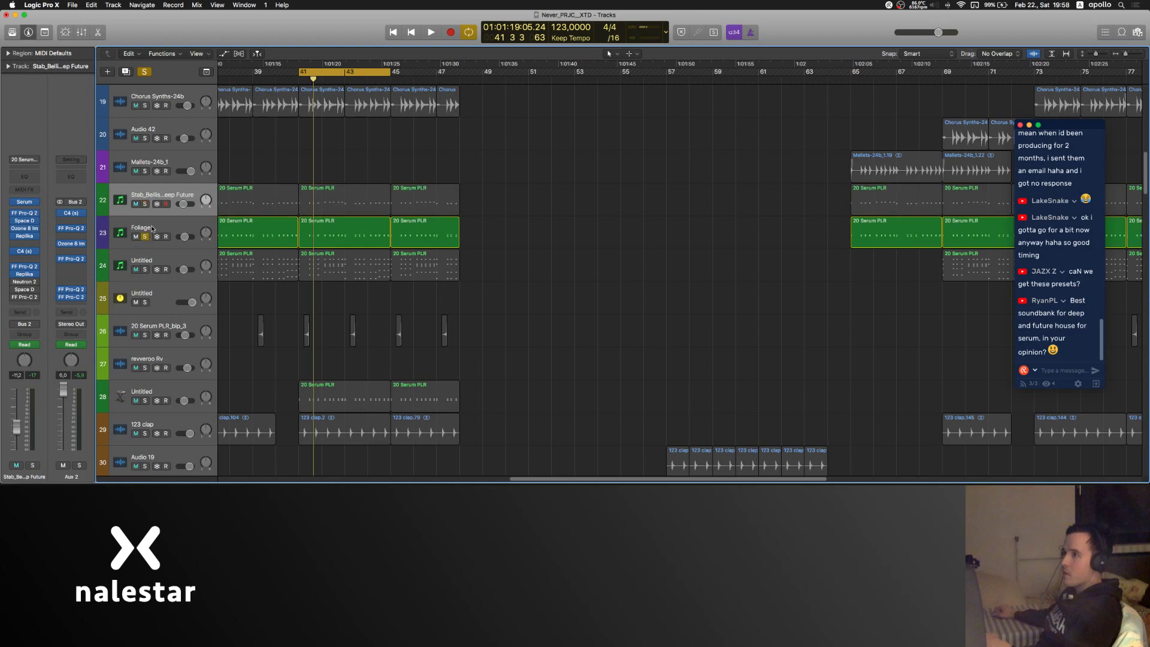
pyautogui.click(161, 193)
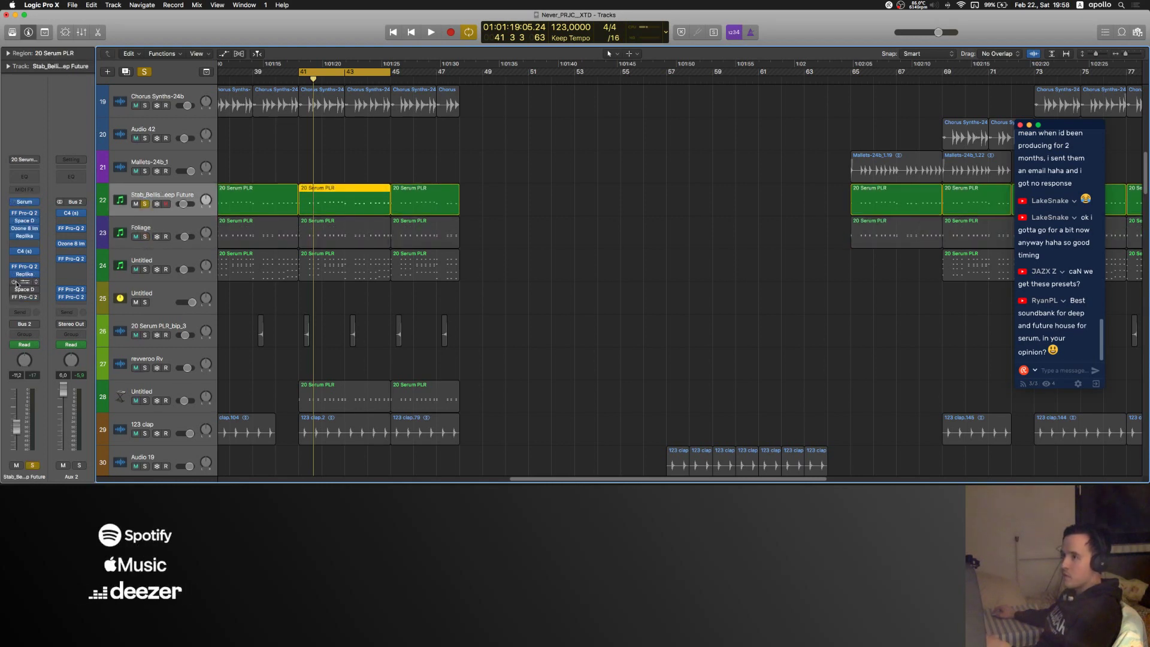
# - Play the soloed Stab_Bellish_Deep Future track and examine its Space Designer reverb, closing the effect window when done
pyautogui.press('space')
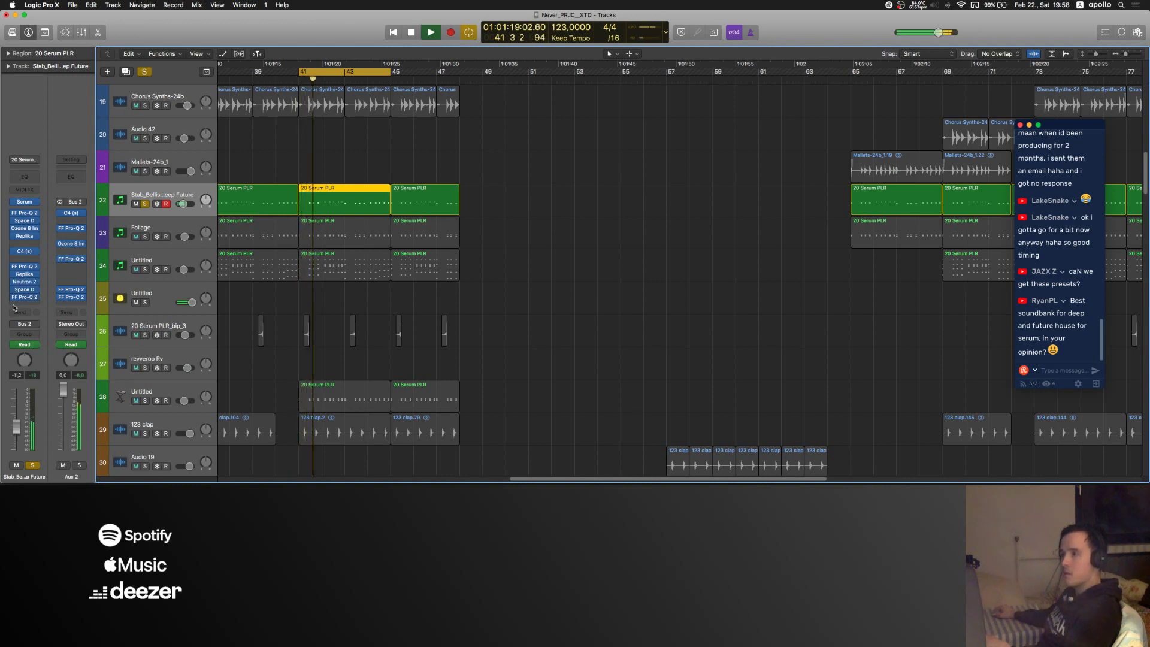
pyautogui.press('space')
pyautogui.click(25, 290)
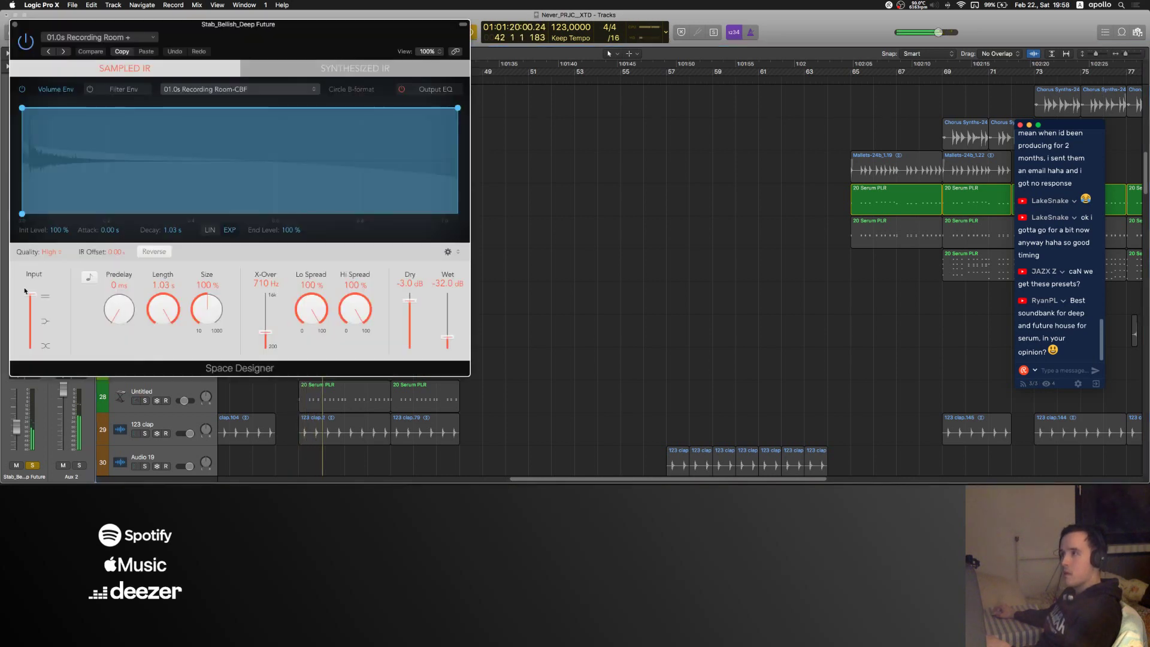
pyautogui.moveTo(194, 51); pyautogui.dragTo(509, 60)
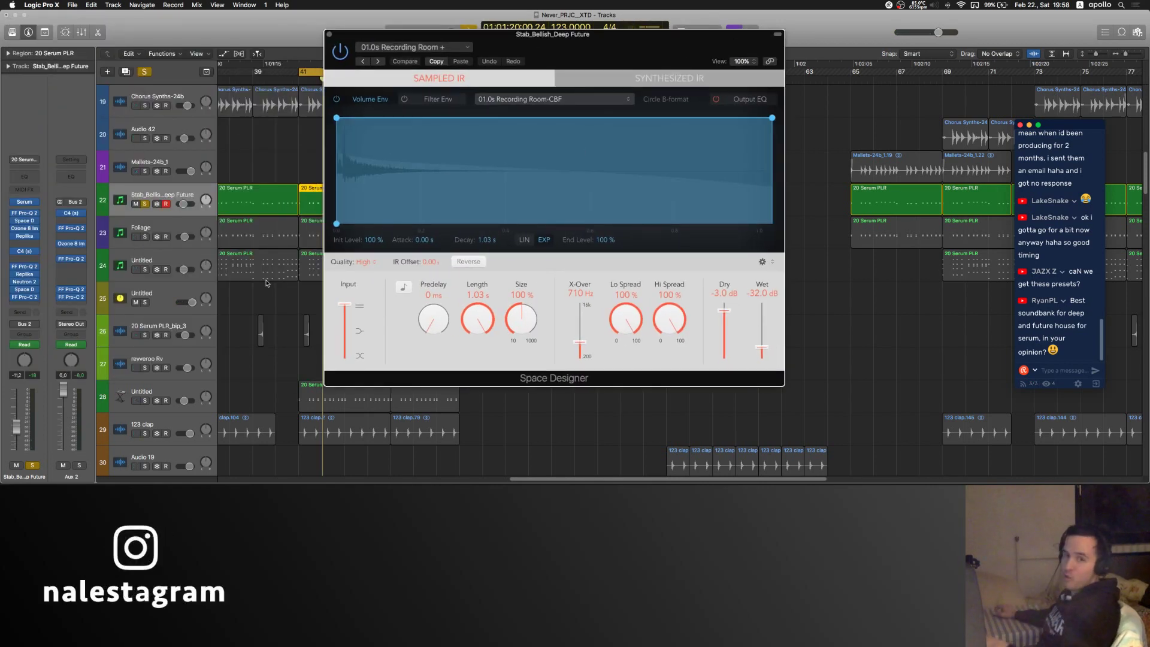
pyautogui.click(329, 35)
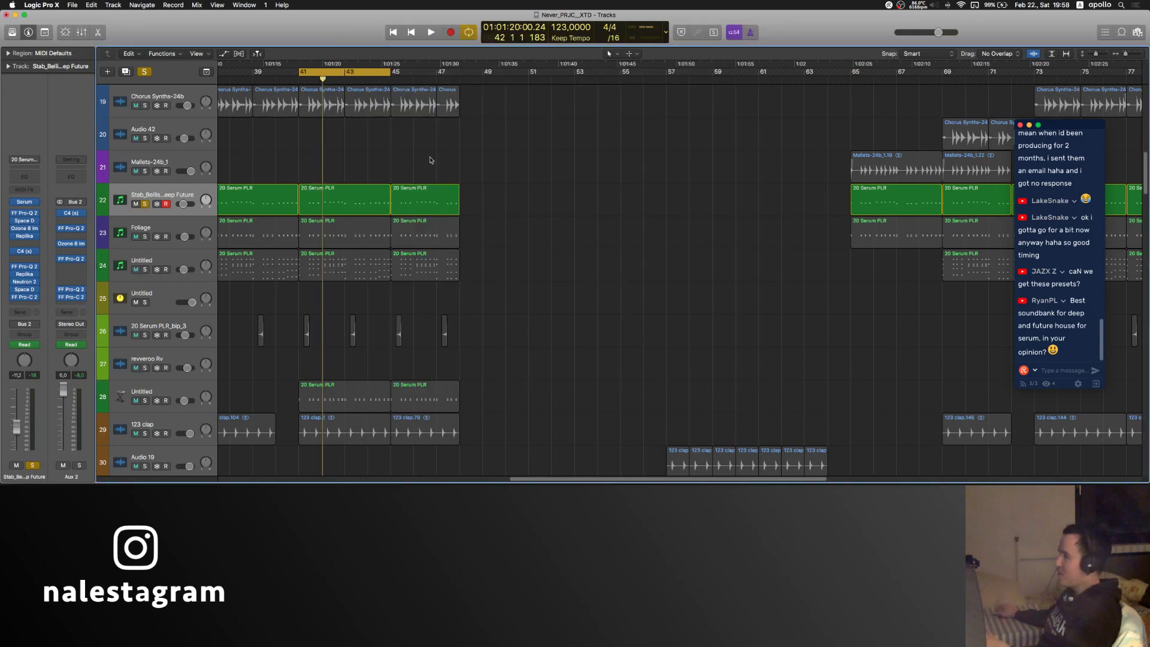
# - Solo the Foliage track, inspect its Reaktor 6 Prism instrument, and play it while toggling the bypass of its insert effects
pyautogui.scroll(4, 342, 163)
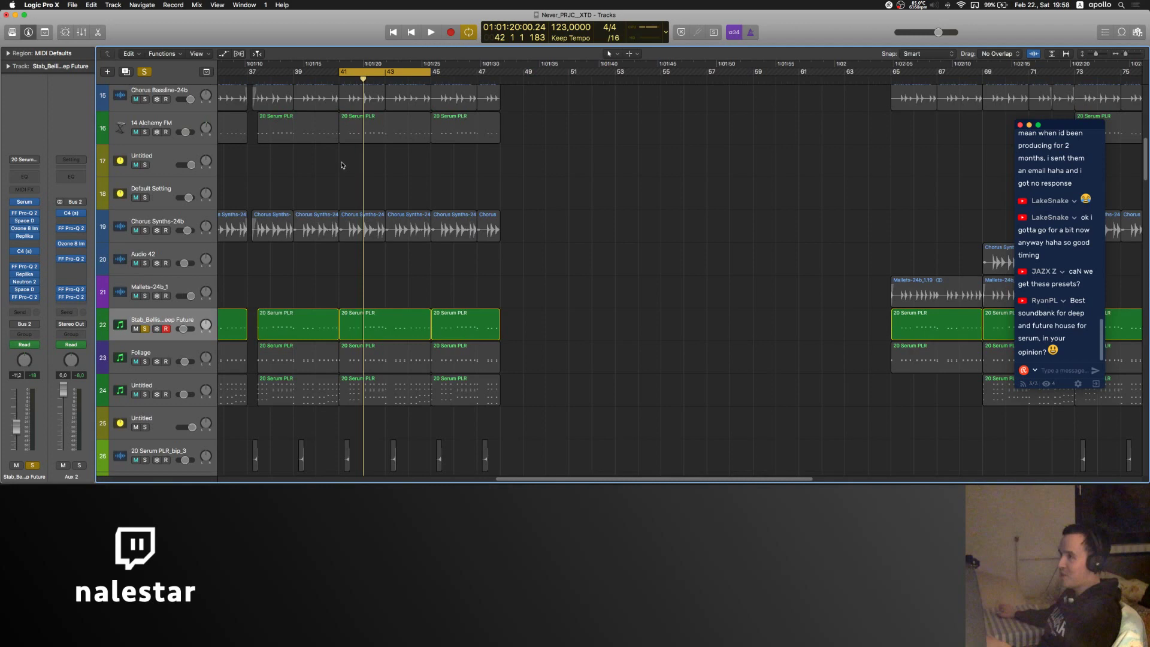
pyautogui.scroll(-3, 180, 256)
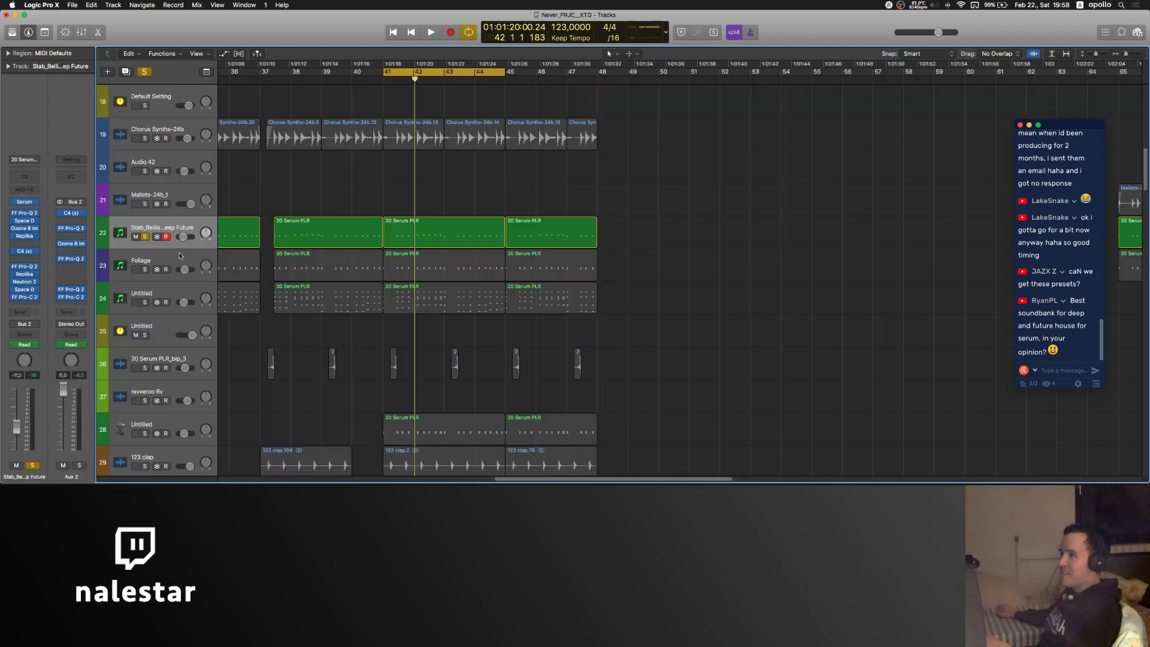
pyautogui.click(146, 269)
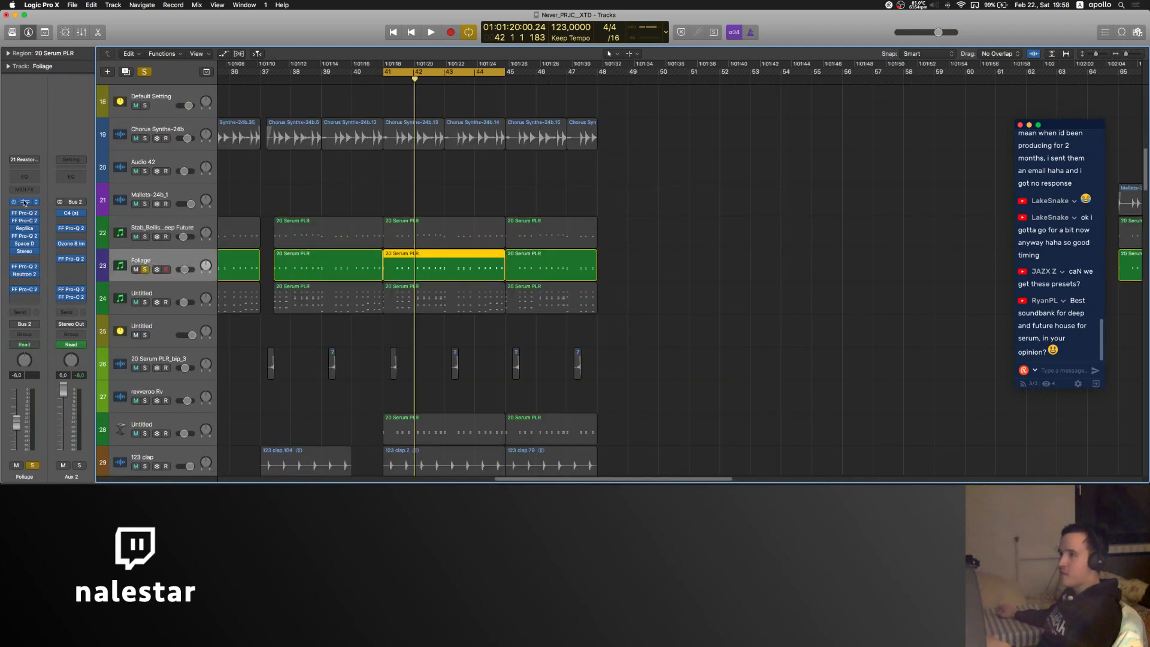
pyautogui.click(24, 202)
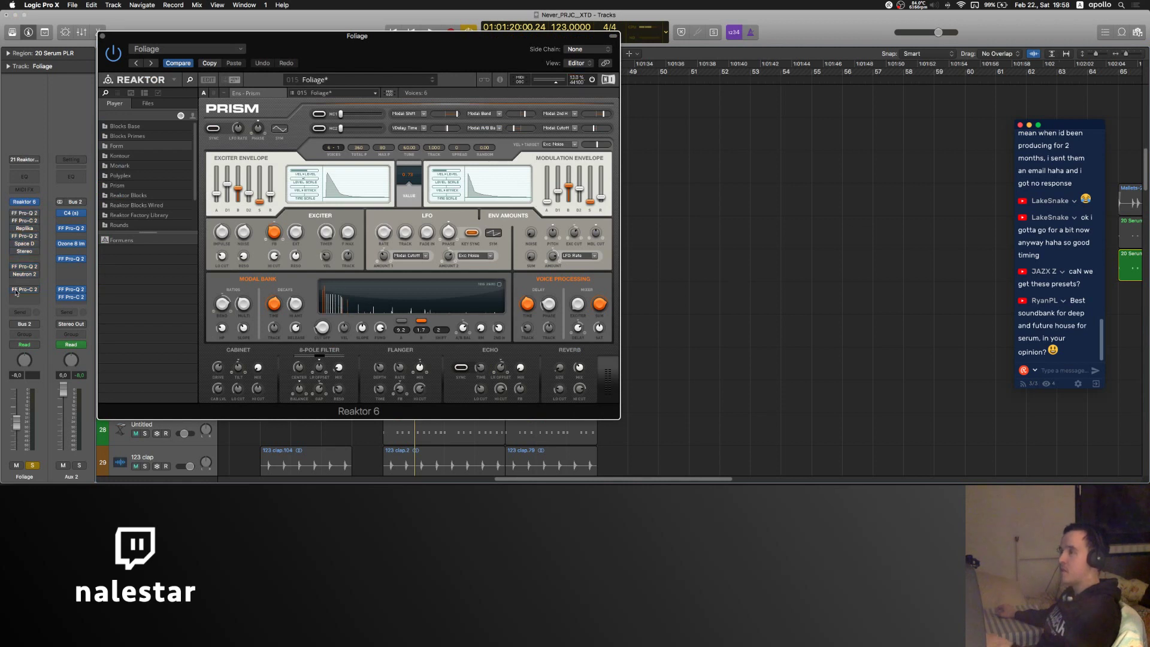
pyautogui.press('space')
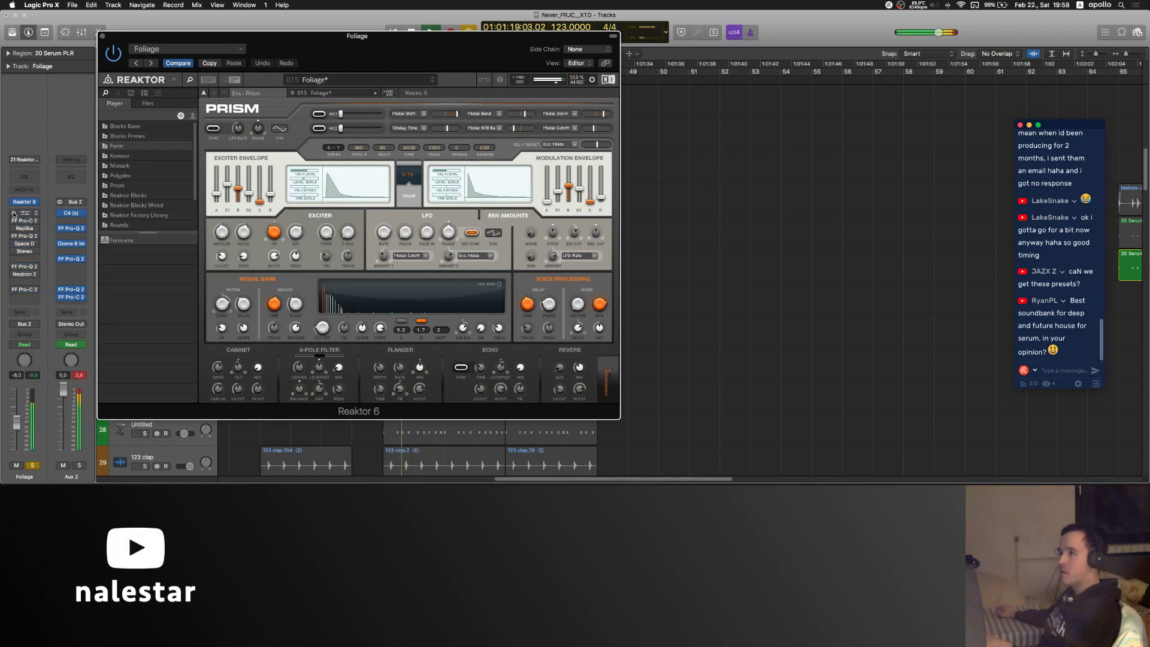
pyautogui.moveTo(13, 214); pyautogui.dragTo(14, 289)
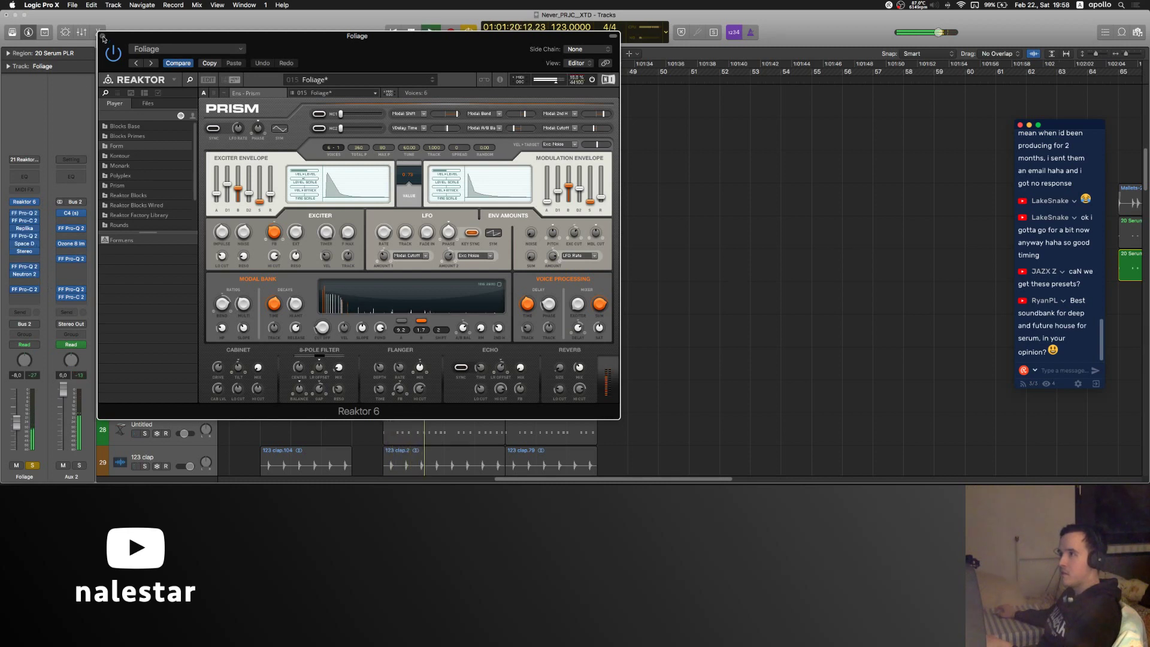
pyautogui.press('v')
# - Examine the Replika delay and Space Designer reverb settings on the Foliage track and close both windows
pyautogui.moveTo(27, 230)
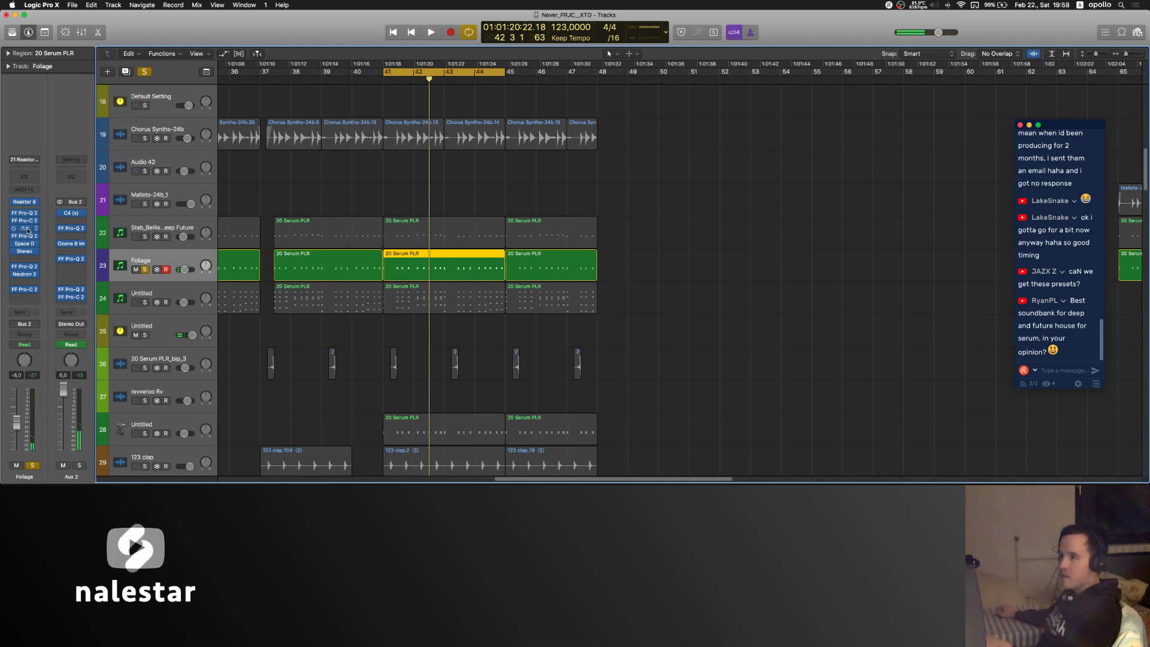
pyautogui.click(27, 230)
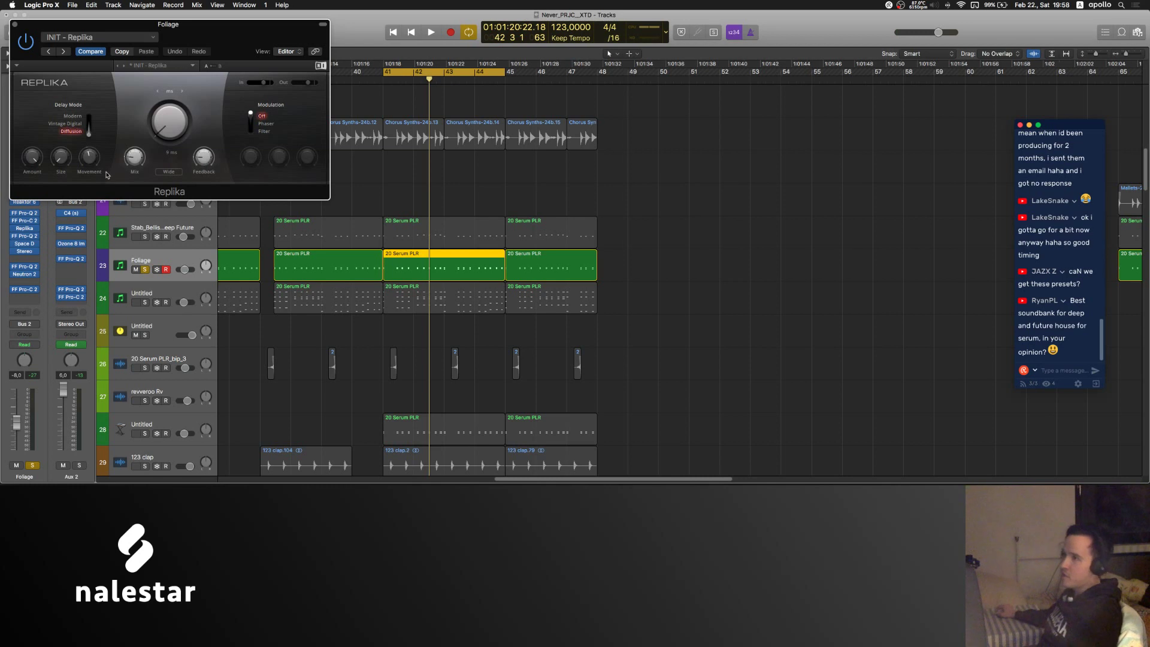
pyautogui.moveTo(162, 46); pyautogui.dragTo(454, 79)
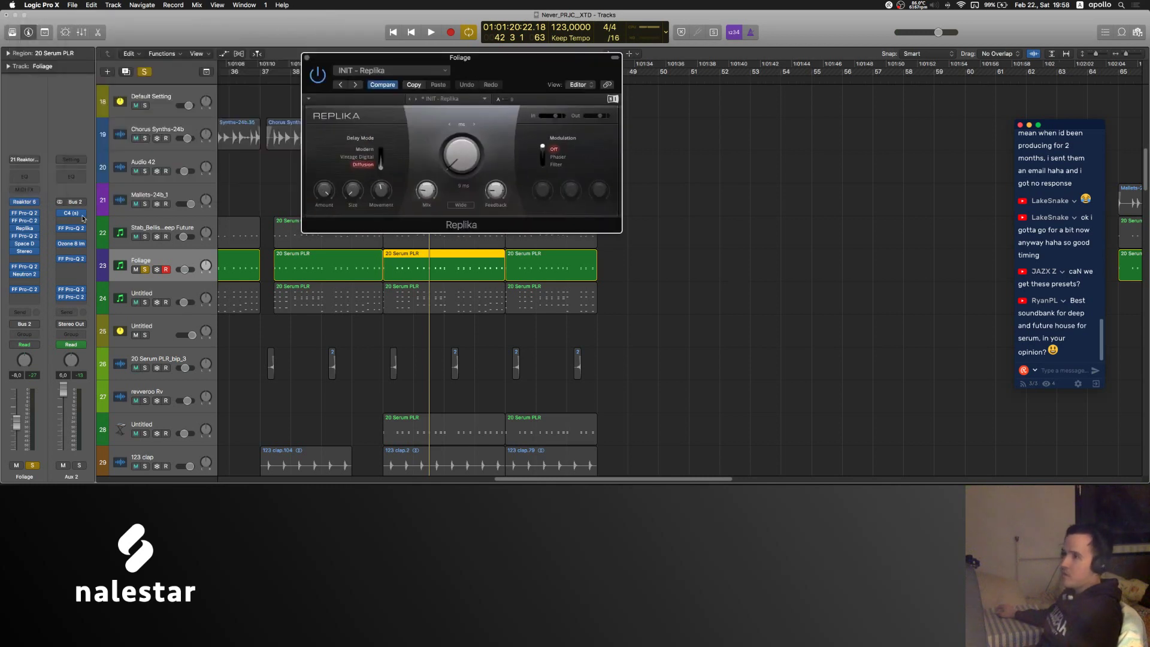
pyautogui.click(24, 243)
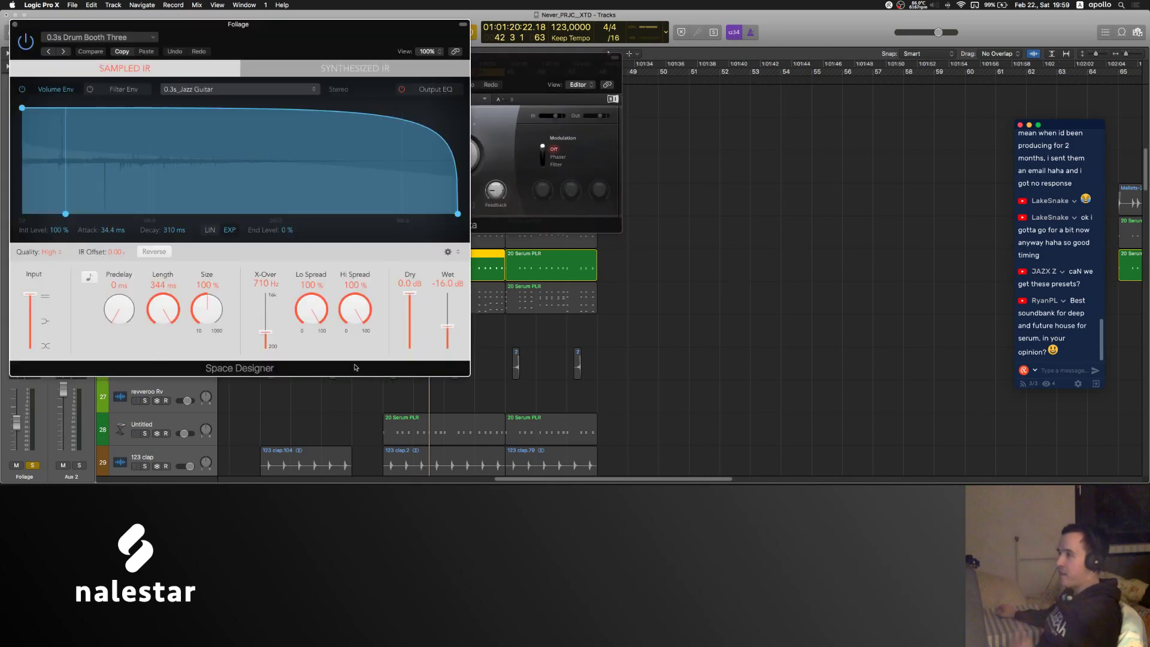
pyautogui.moveTo(198, 36); pyautogui.dragTo(364, 68)
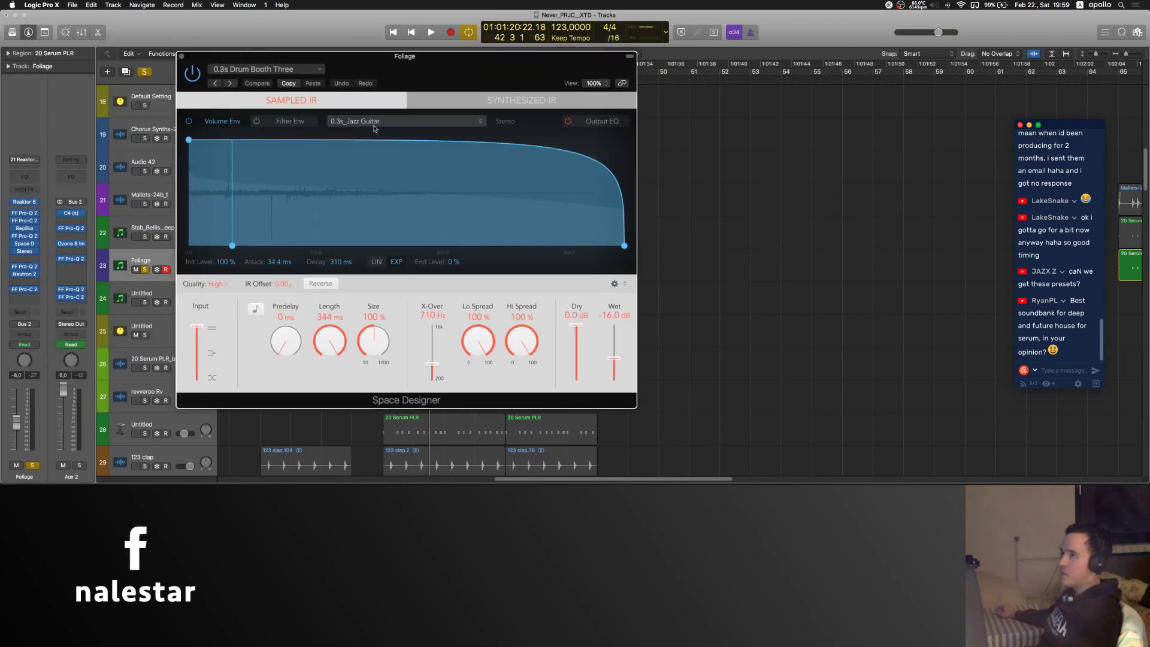
pyautogui.click(182, 56)
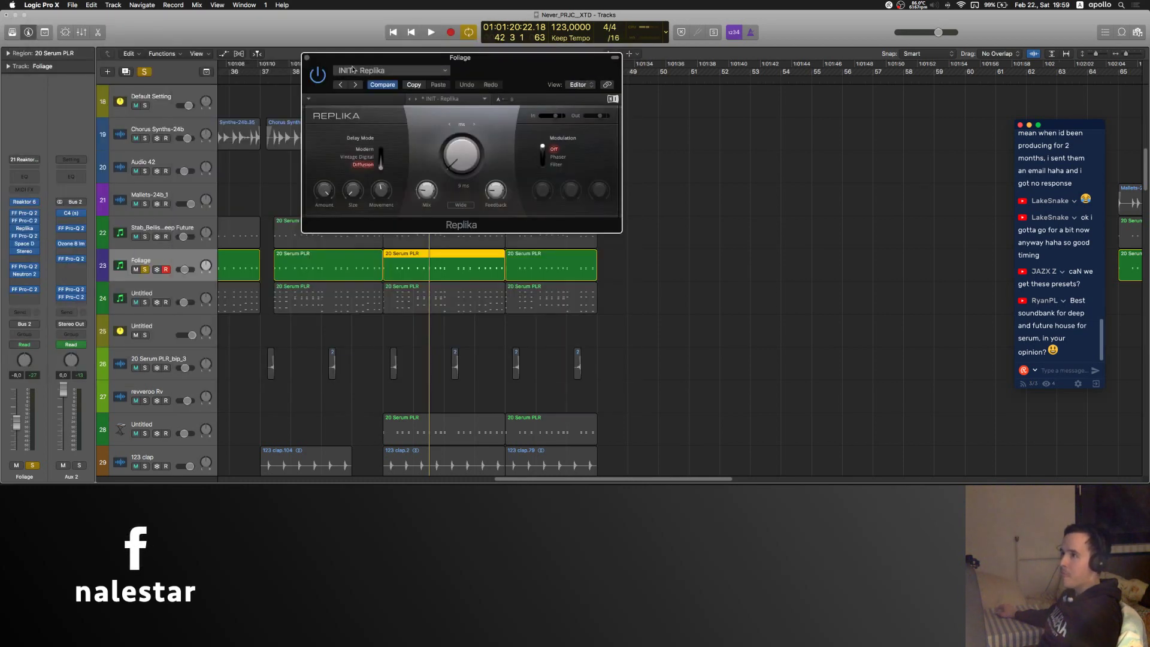
pyautogui.click(309, 57)
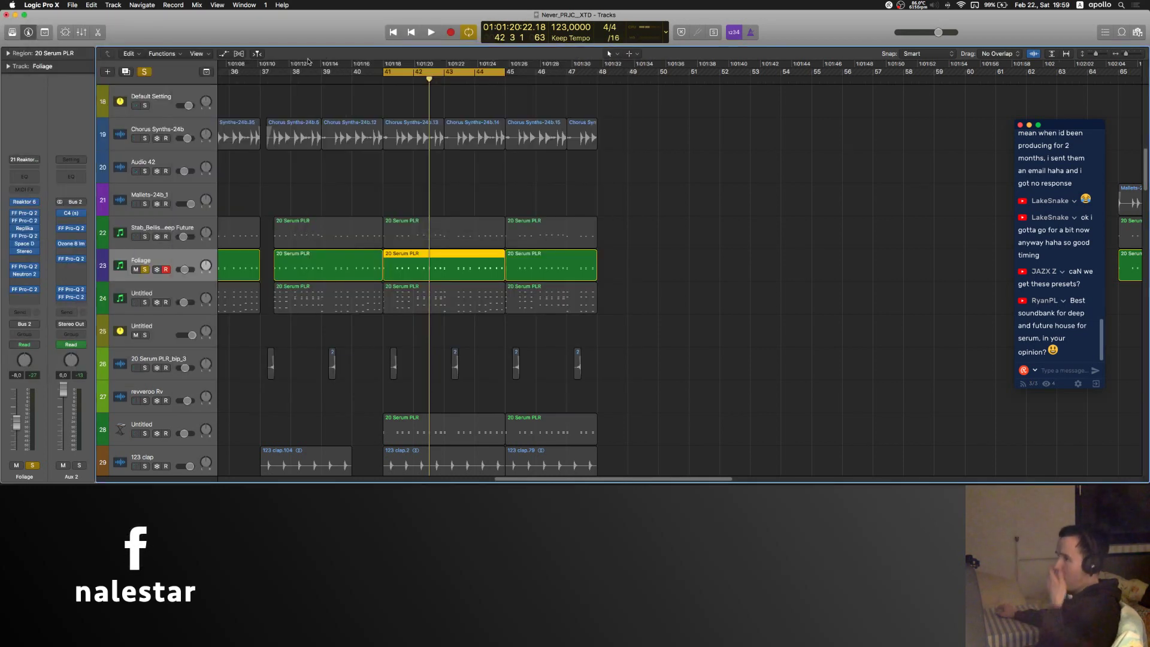
# - Inspect the EQ curves of the three FF Pro-Q 2 inserts on the Foliage track one after another
pyautogui.click(24, 213)
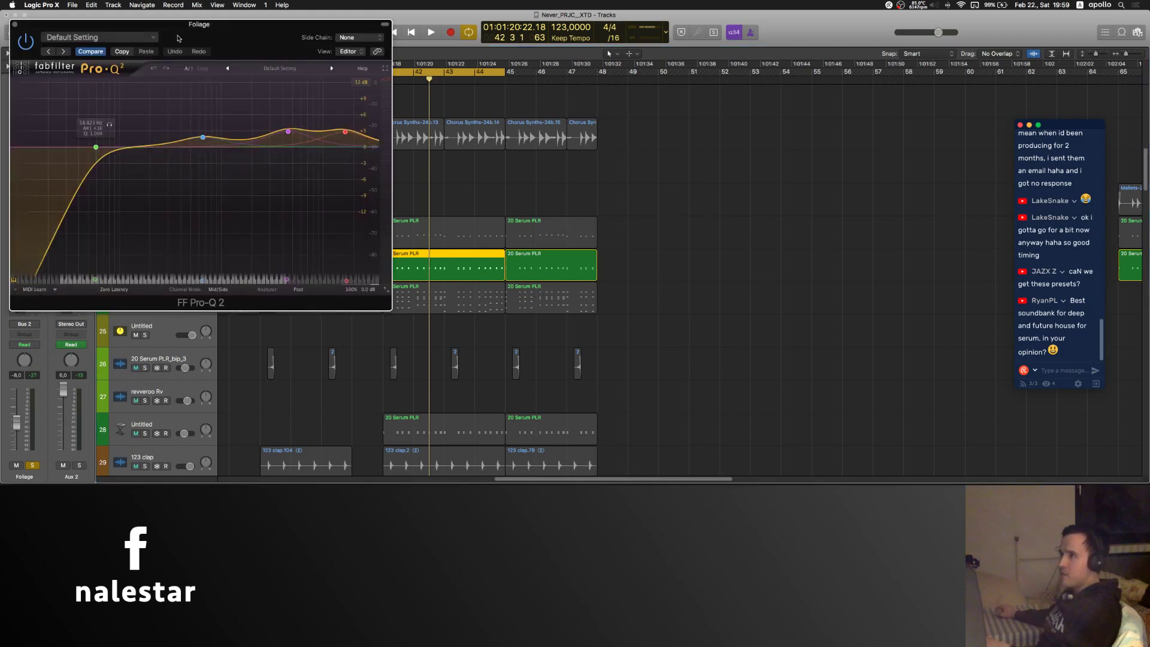
pyautogui.click(15, 25)
pyautogui.click(27, 237)
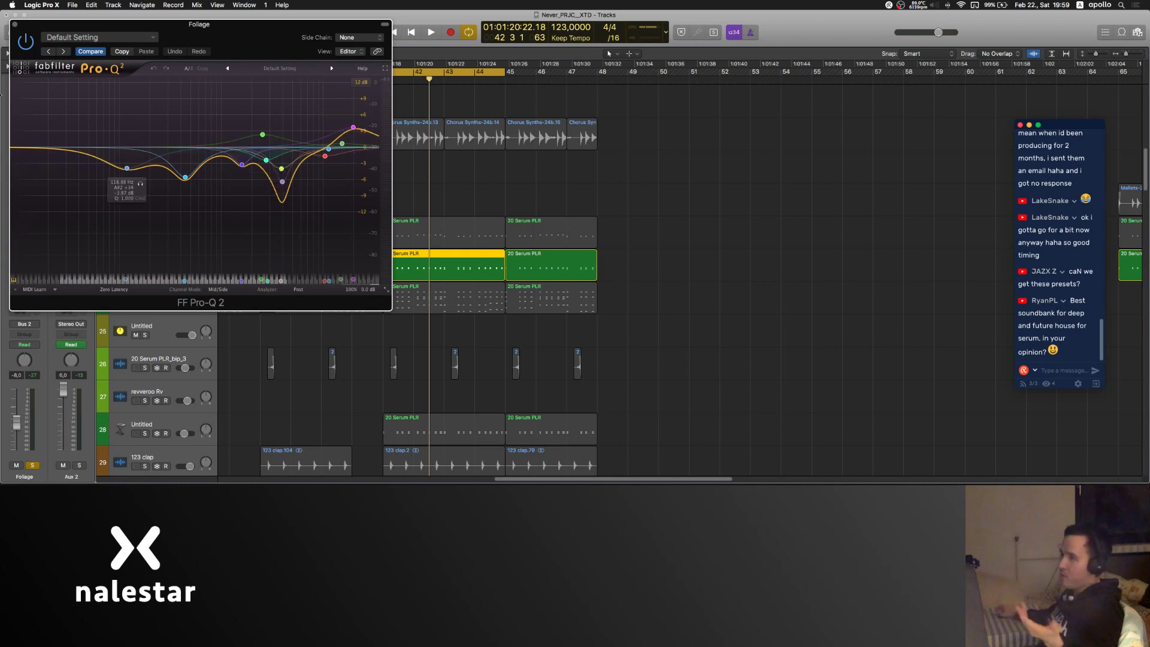
pyautogui.click(15, 25)
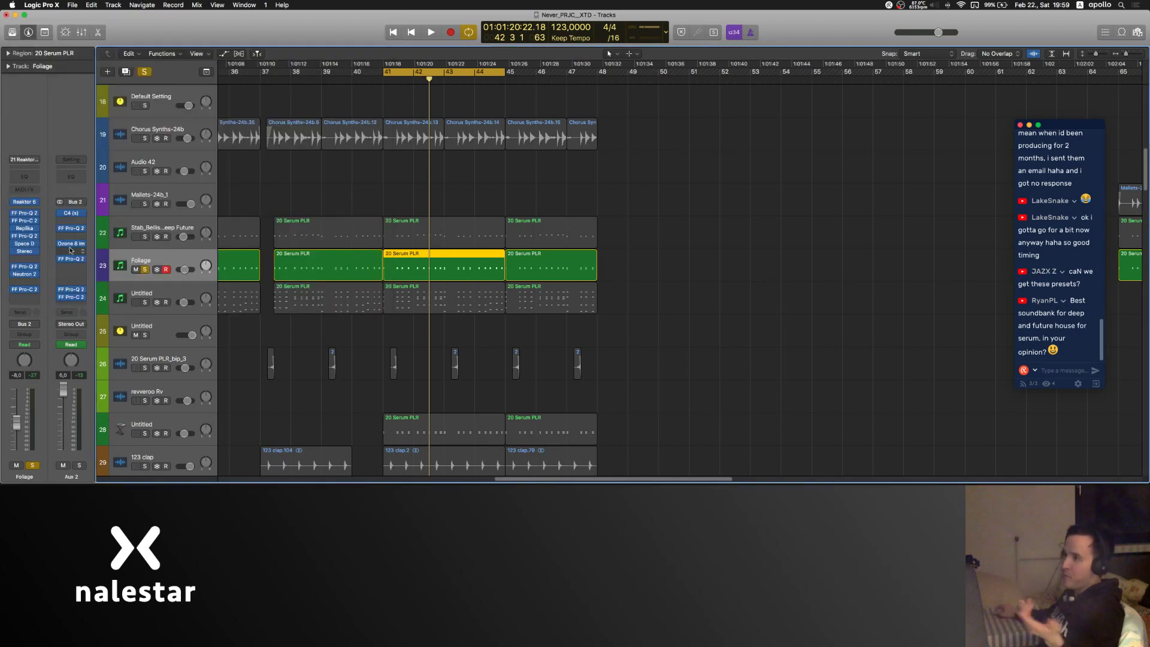
pyautogui.click(24, 266)
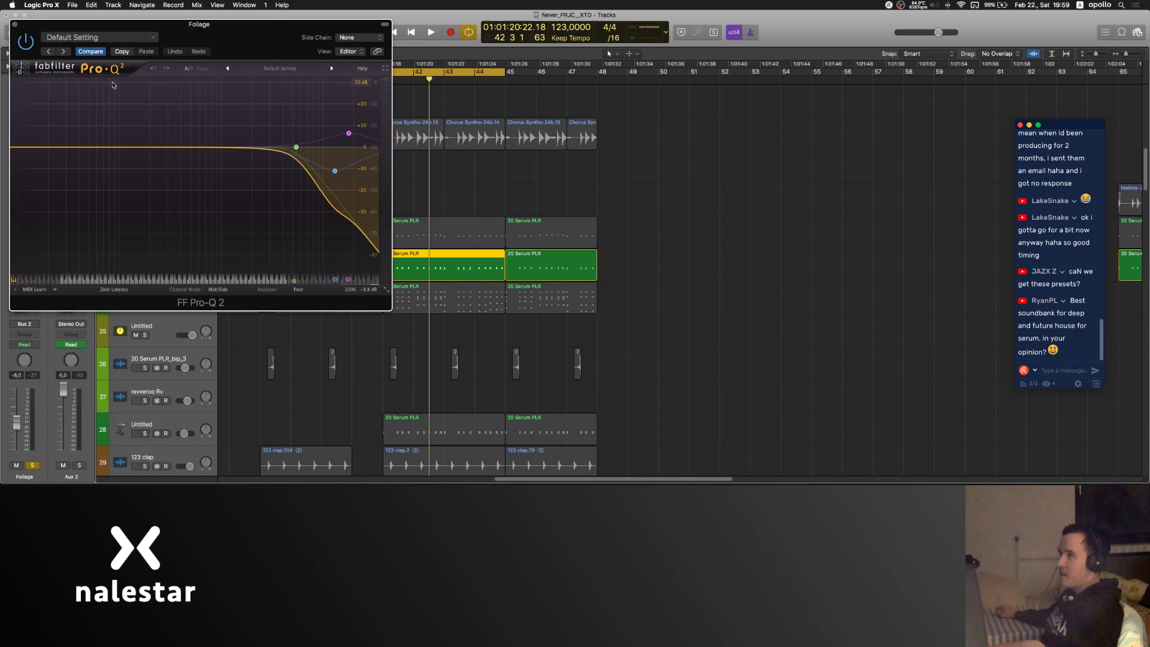
pyautogui.click(15, 25)
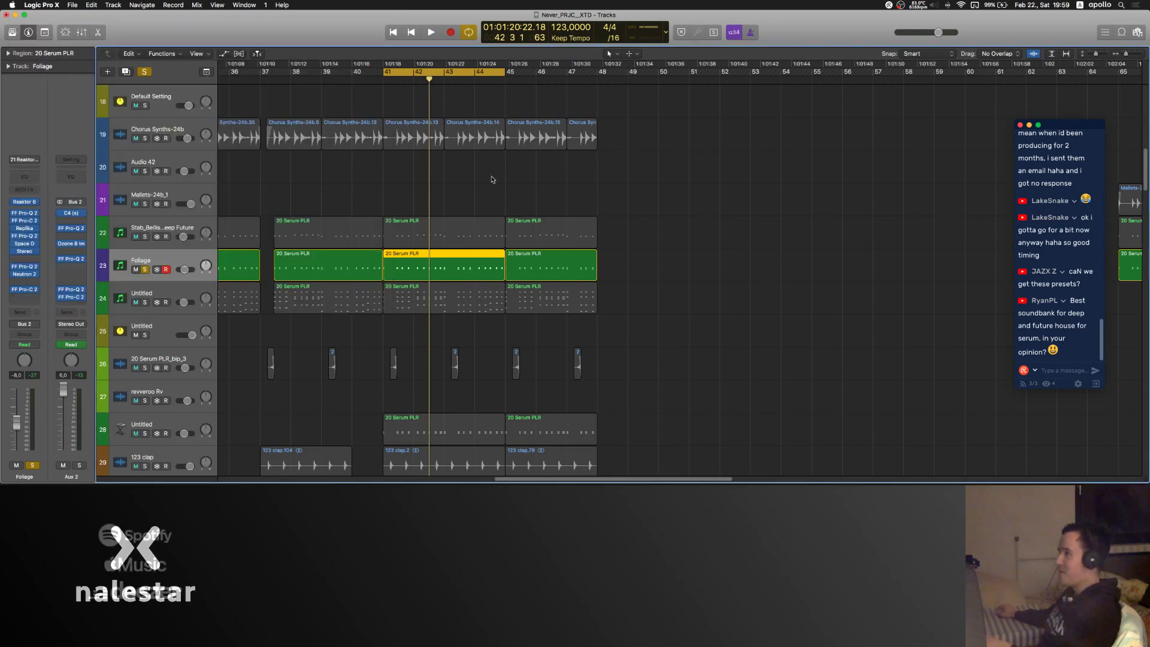
# - Solo the untitled track 24 and inspect its Nexus 2 preset and Space Designer reverb settings
pyautogui.click(146, 307)
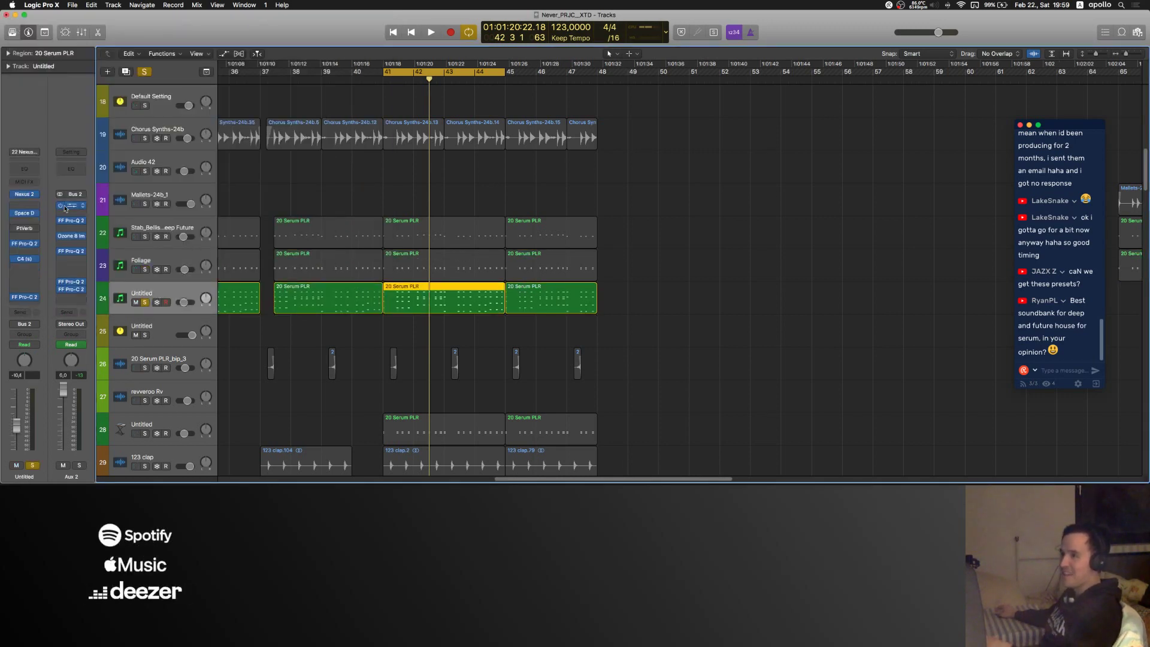
pyautogui.click(27, 194)
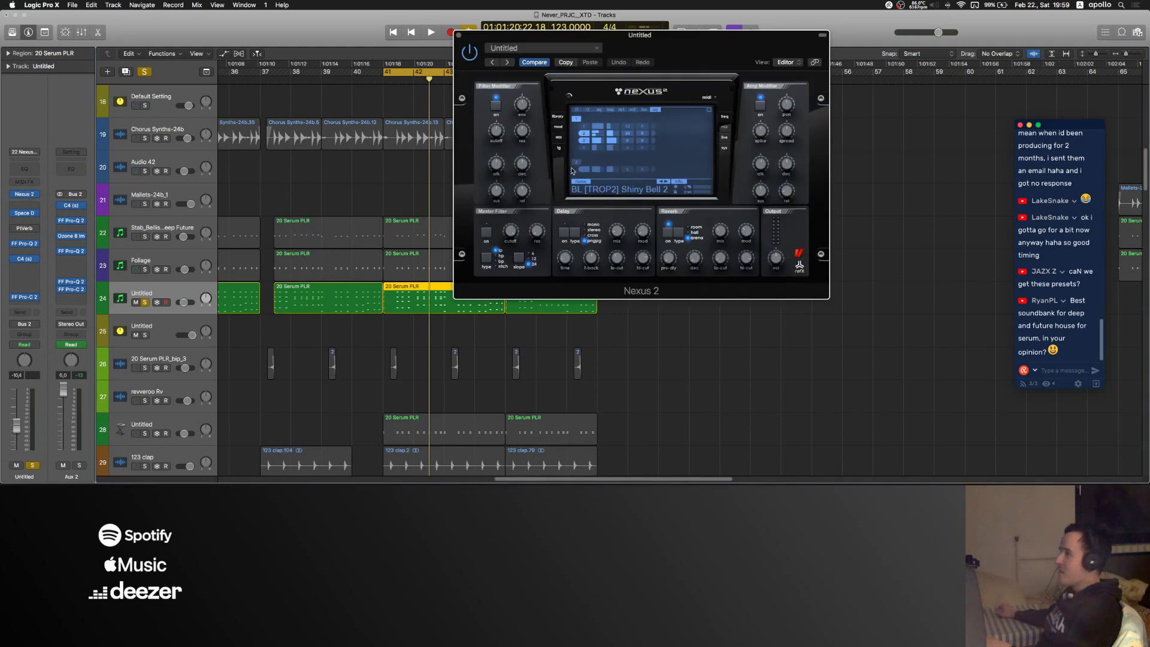
pyautogui.click(24, 213)
pyautogui.moveTo(282, 28); pyautogui.dragTo(622, 78)
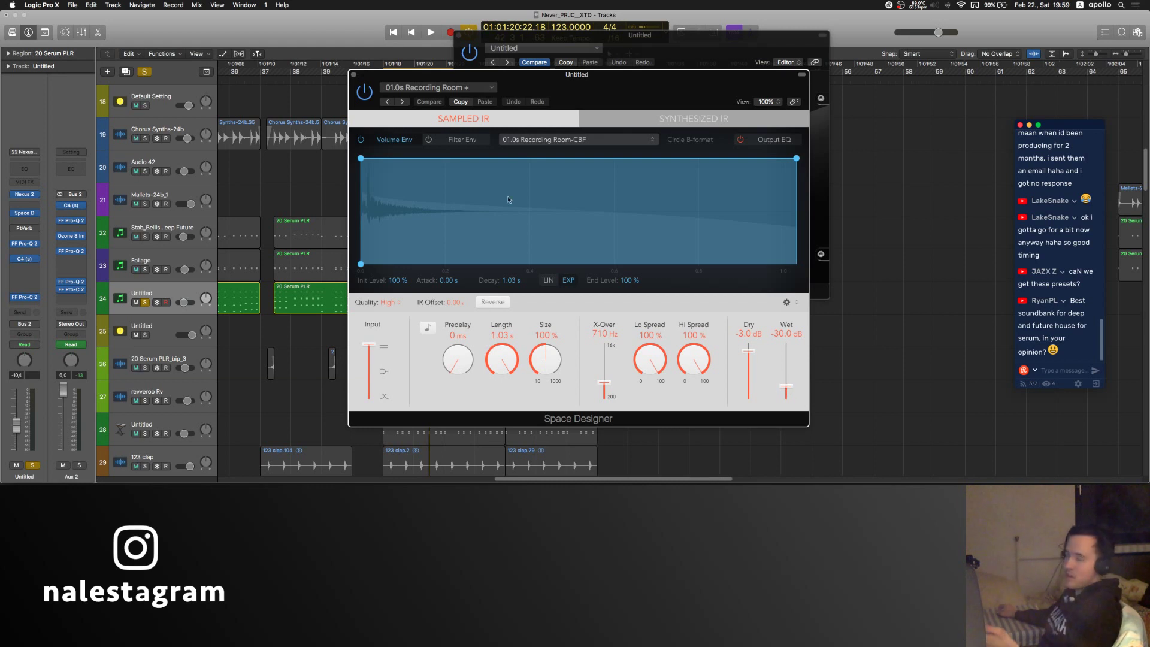
# - Play the soloed Nexus 2 track, stop playback, and close the instrument window
pyautogui.press('space')
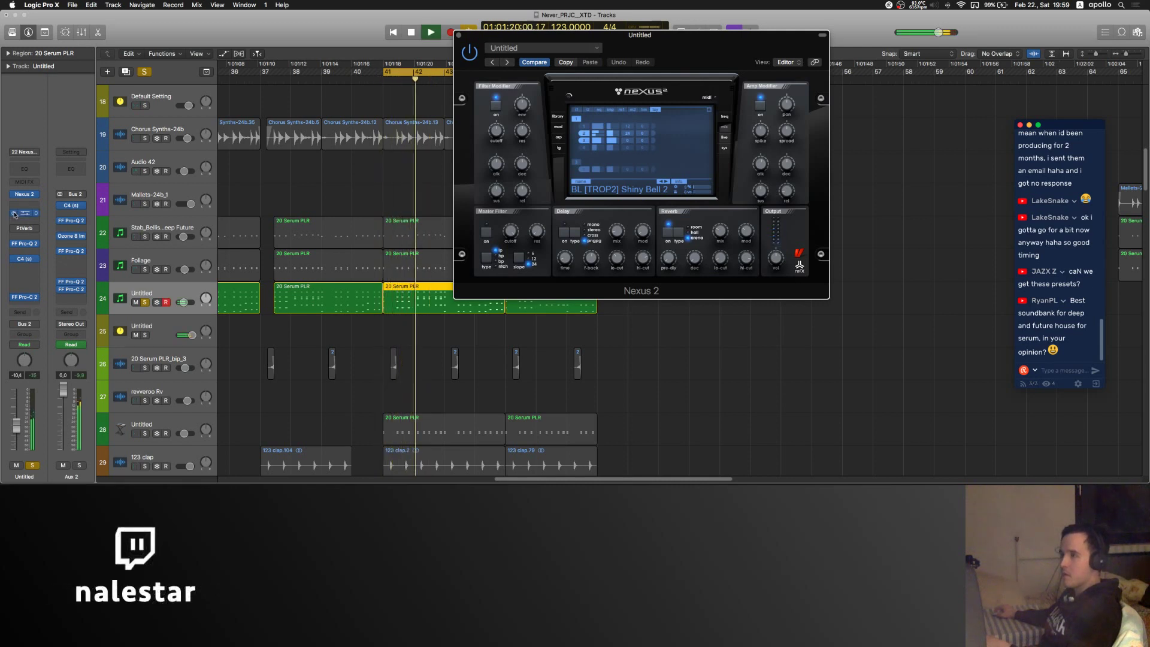
pyautogui.press('space')
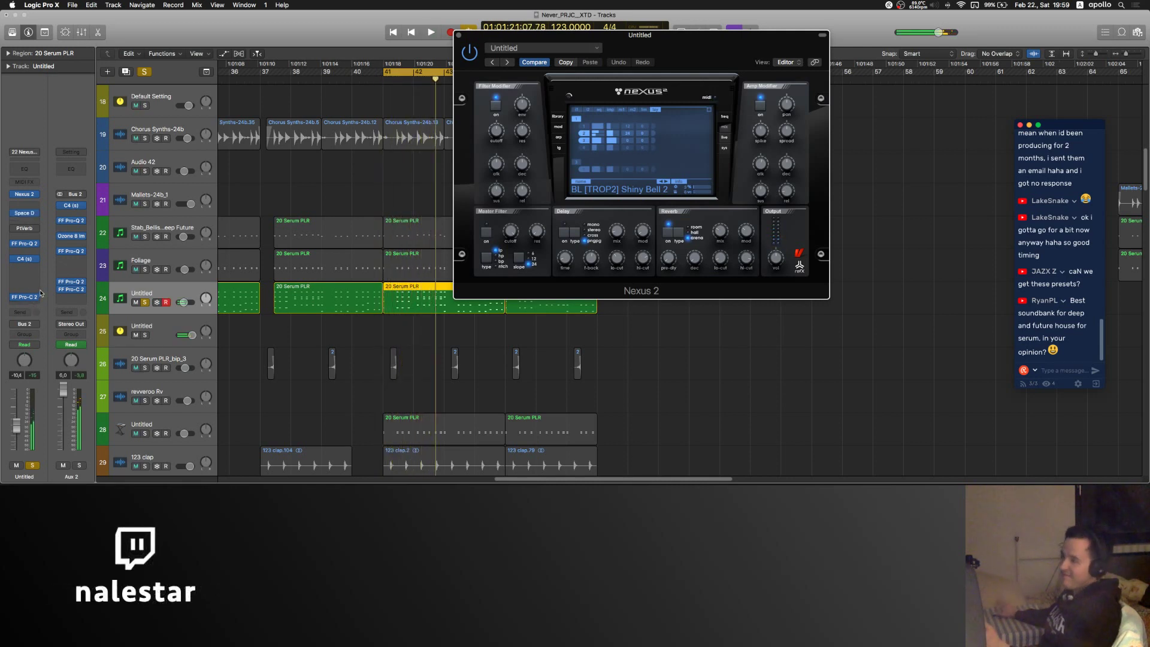
pyautogui.click(458, 35)
# - Solo the drop's bass and synth tracks together, from the sub tracks 11 and 12 down to the untitled track 24
pyautogui.scroll(5, 334, 193)
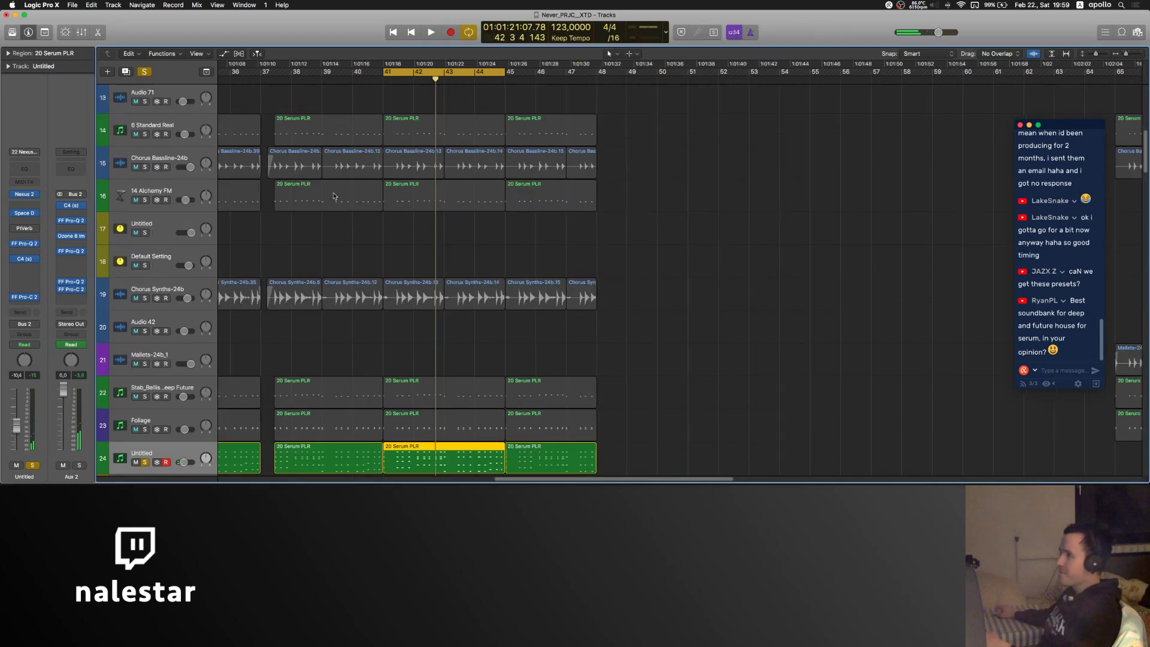
pyautogui.moveTo(145, 430)
pyautogui.mouseDown()
pyautogui.moveTo(144, 132)
pyautogui.moveTo(140, 233)
pyautogui.moveTo(145, 212)
pyautogui.mouseUp()
pyautogui.scroll(5, 329, 245)
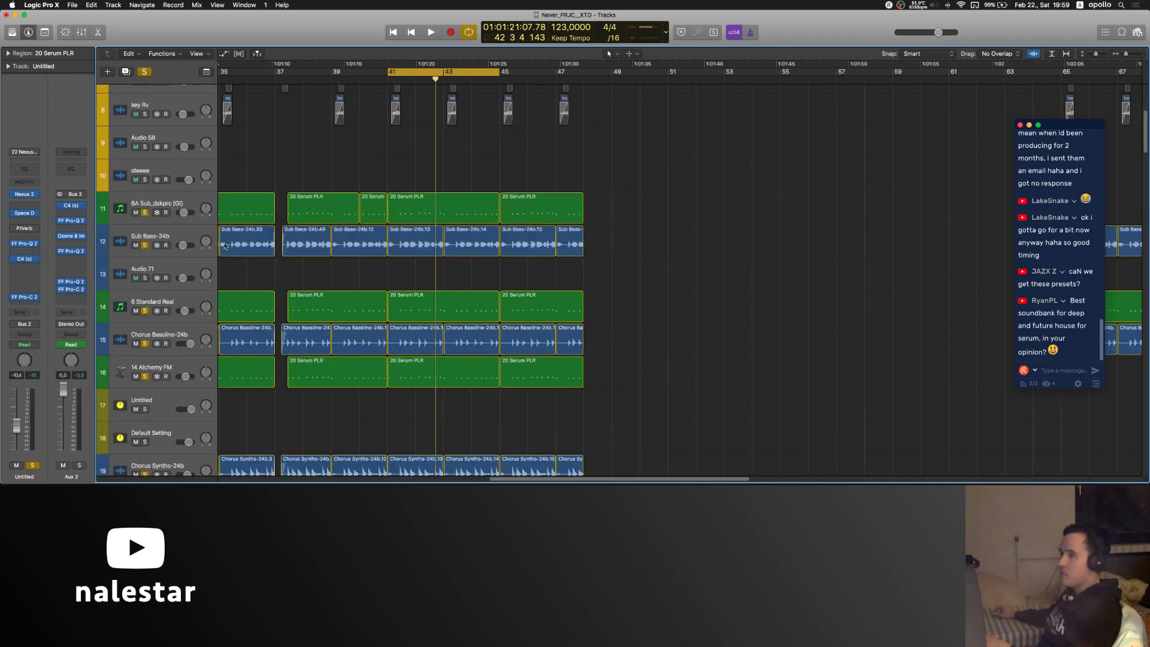
pyautogui.scroll(-5, 360, 275)
pyautogui.scroll(-1, 369, 282)
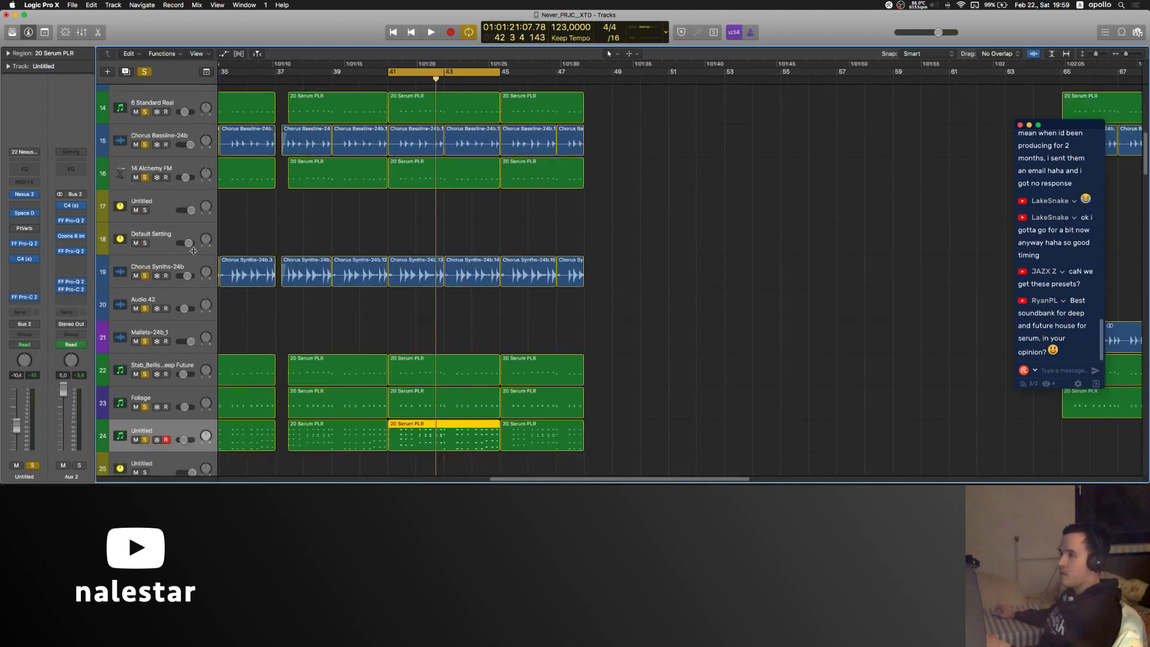
# - Select the Foliage track and play the soloed bass and synth layers together over the loop starting at bar 41
pyautogui.click(172, 377)
pyautogui.click(160, 393)
pyautogui.press('space')
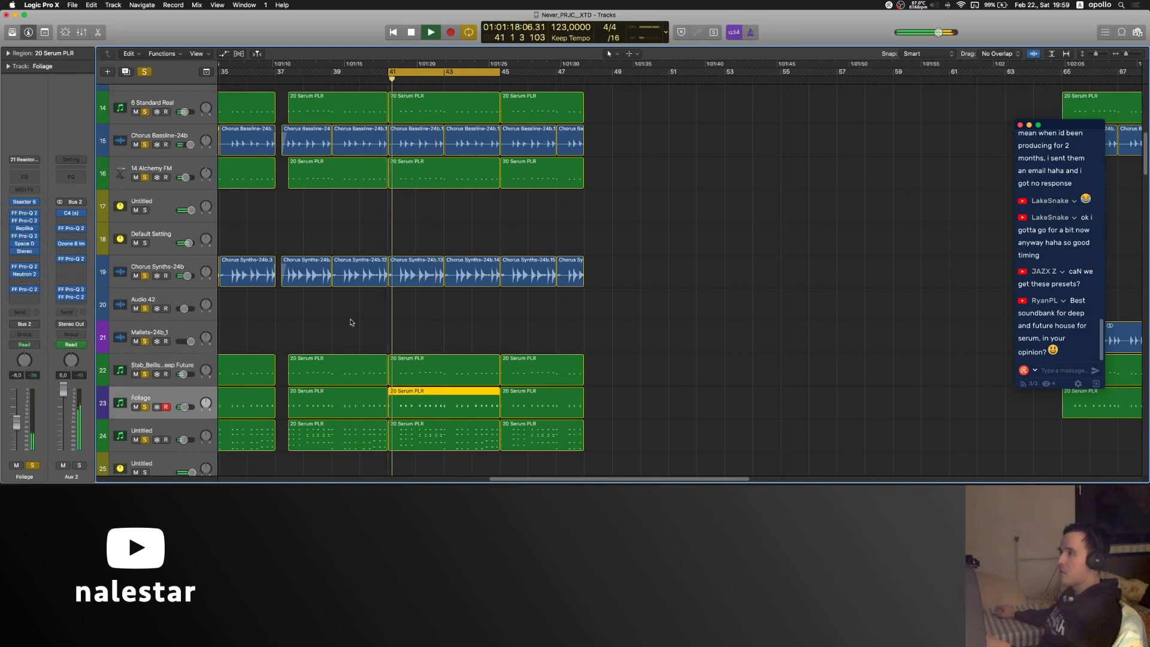
pyautogui.click(369, 302)
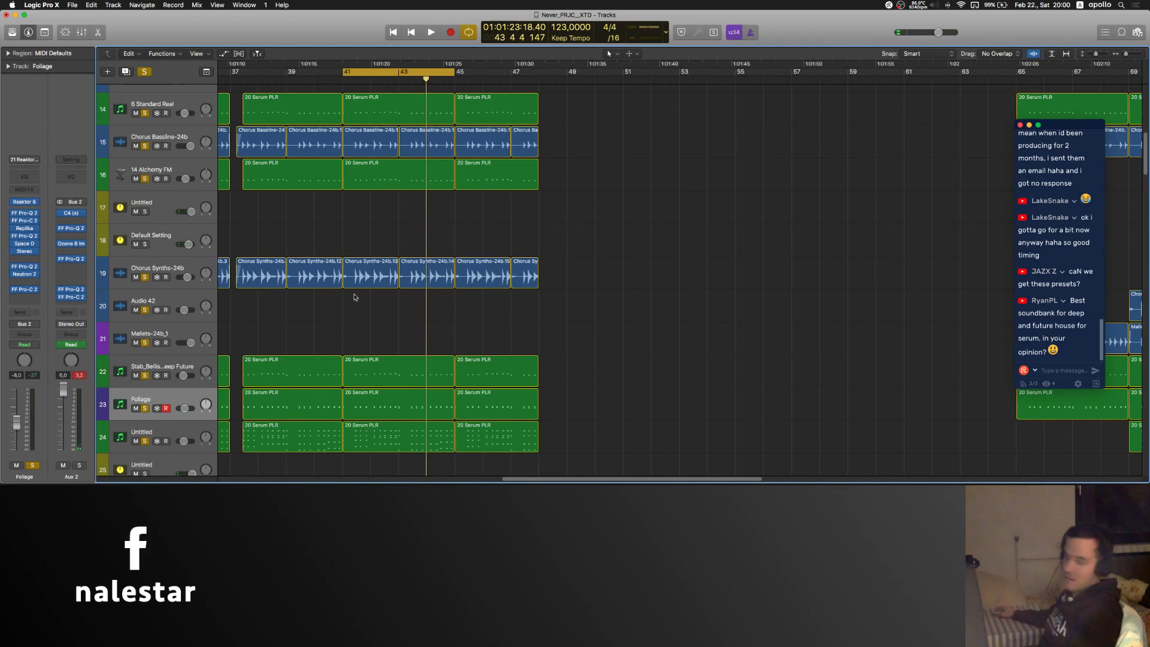
# - Select the Stab_Bellish_Deep Future track and open its Replika and Space Designer windows side by side for comparison
pyautogui.click(162, 368)
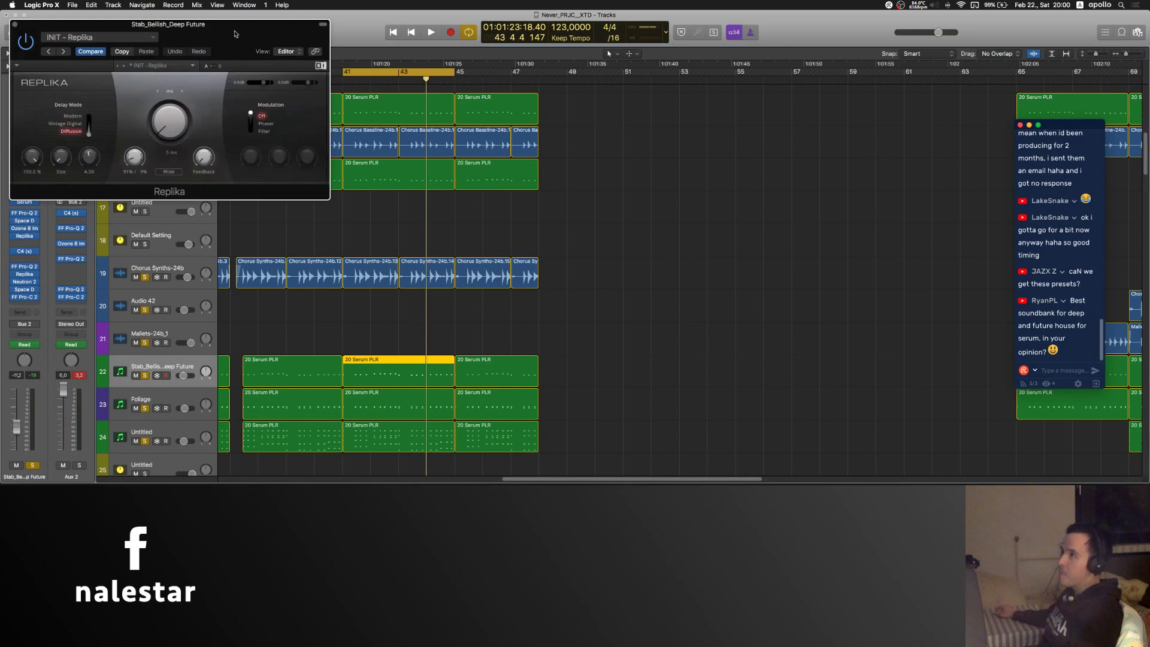
pyautogui.moveTo(233, 26); pyautogui.dragTo(472, 43)
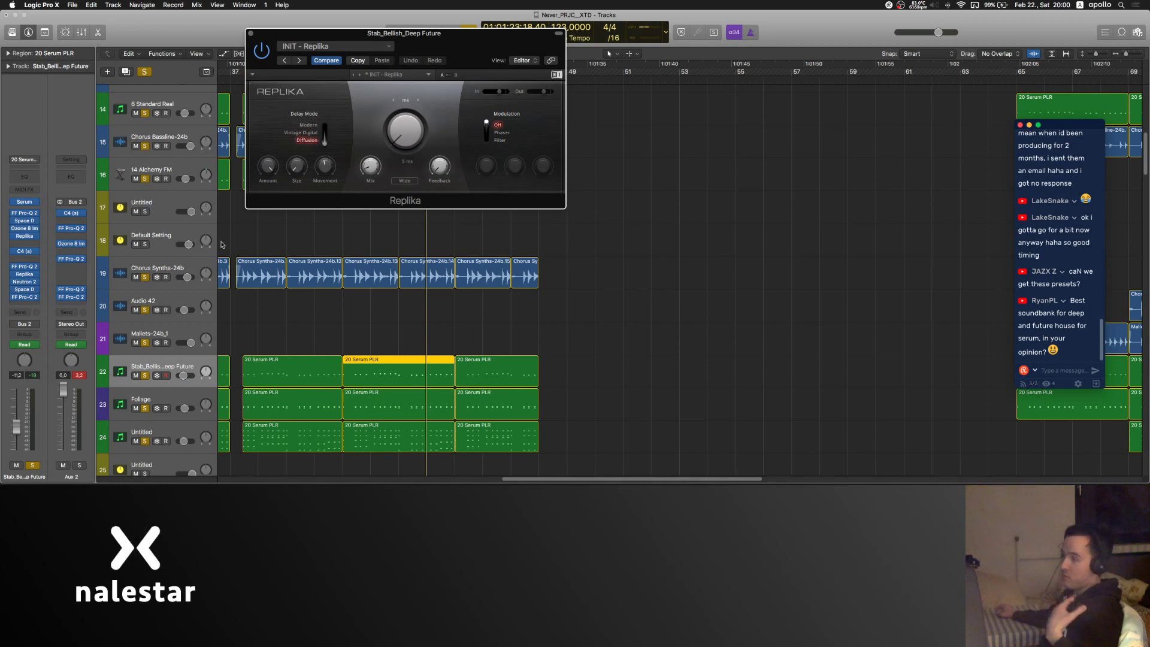
pyautogui.click(25, 291)
pyautogui.moveTo(490, 44); pyautogui.dragTo(736, 48)
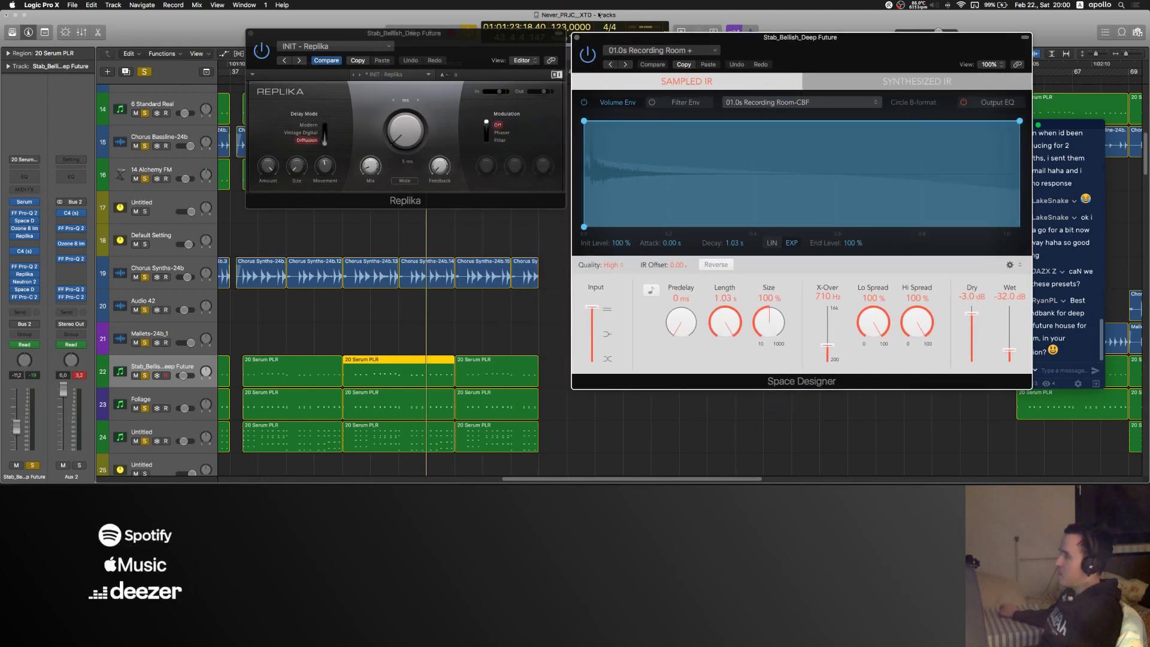
# - Close the Space Designer and Replika windows, deselect the regions, and clear the solo on all tracks
pyautogui.click(578, 38)
pyautogui.click(251, 35)
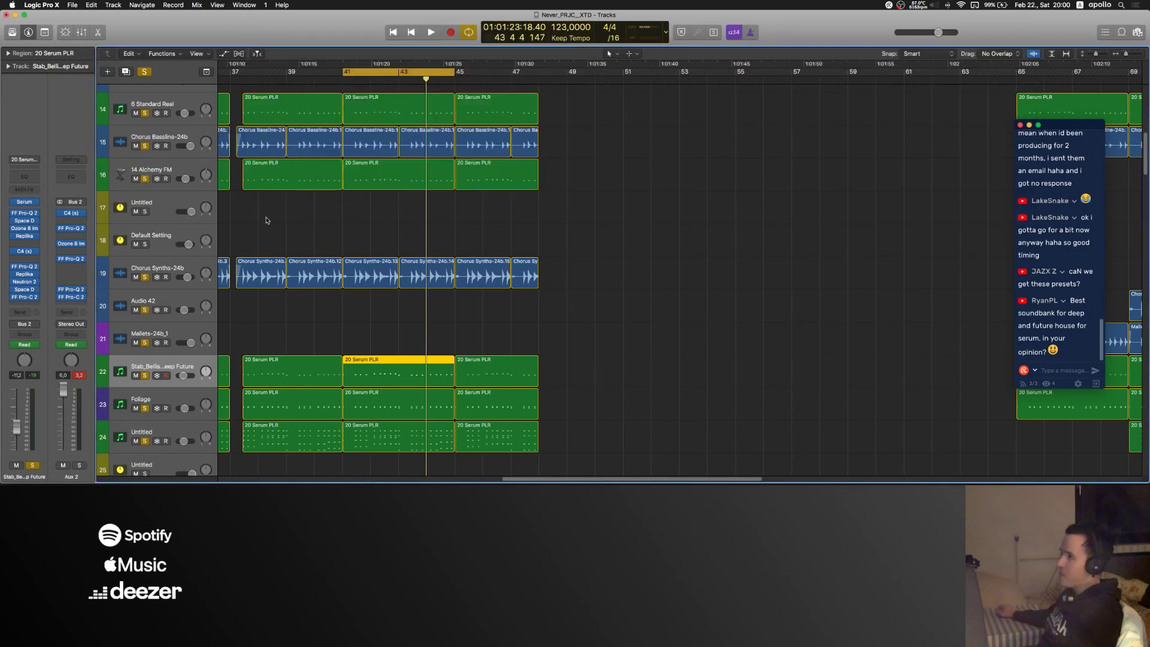
pyautogui.click(300, 228)
pyautogui.scroll(4, 318, 239)
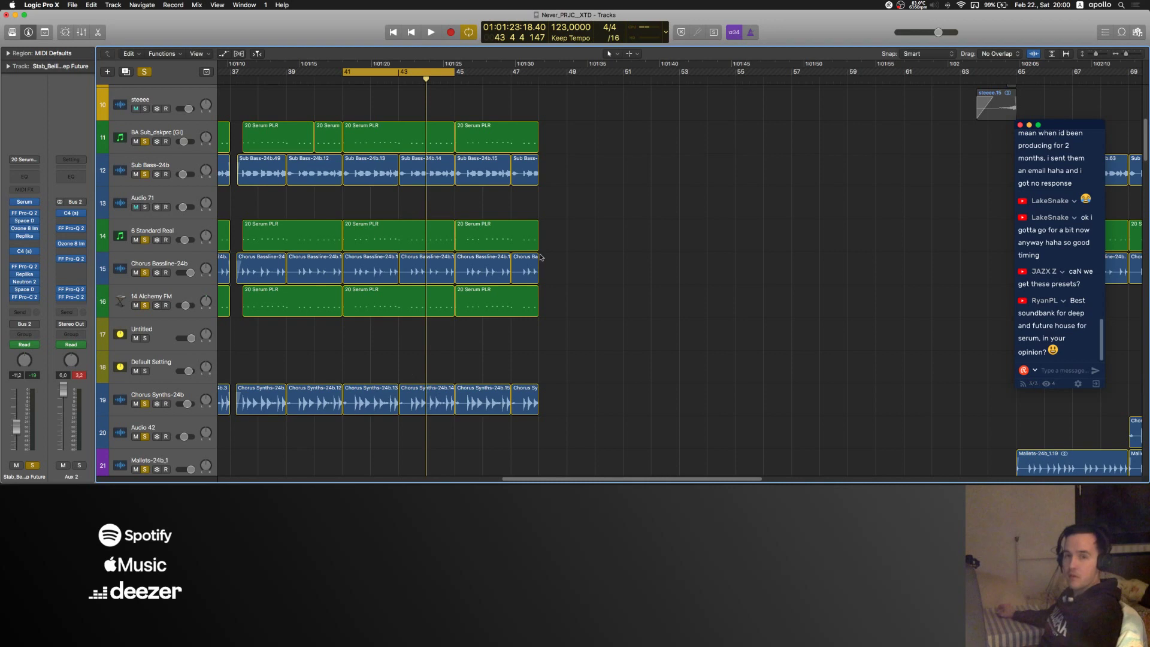
pyautogui.click(143, 72)
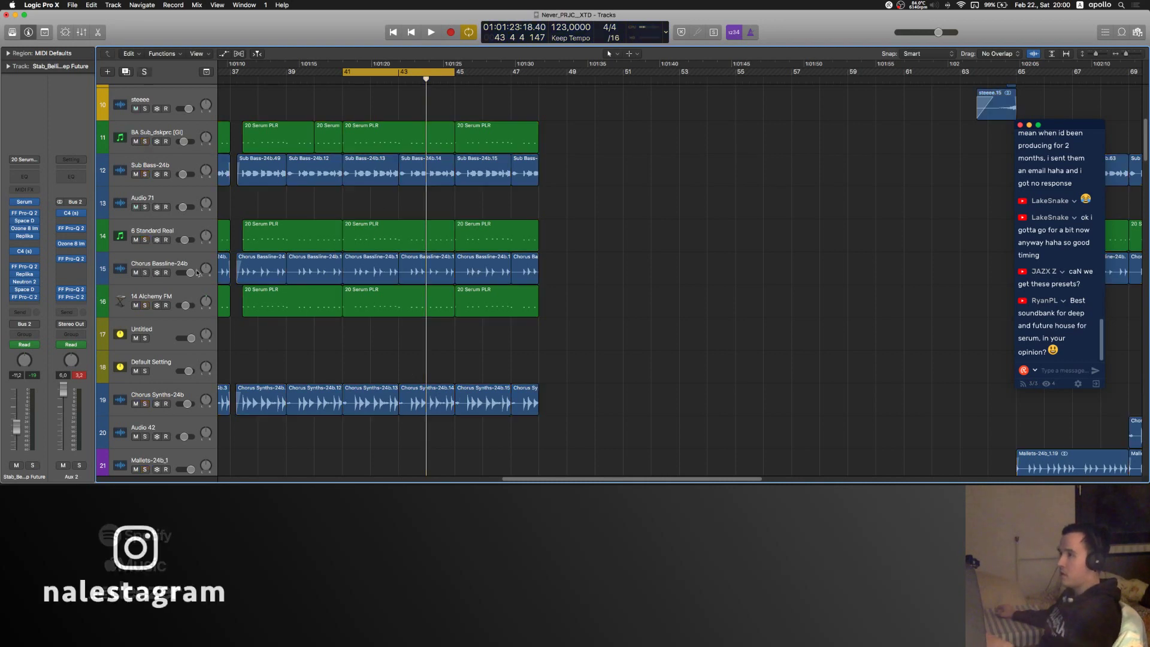
# - Select the Chorus Bassline-24b track, turn cycling off, and play the full mix from bar 41
pyautogui.click(170, 268)
pyautogui.click(343, 79)
pyautogui.press('space')
pyautogui.press('c')
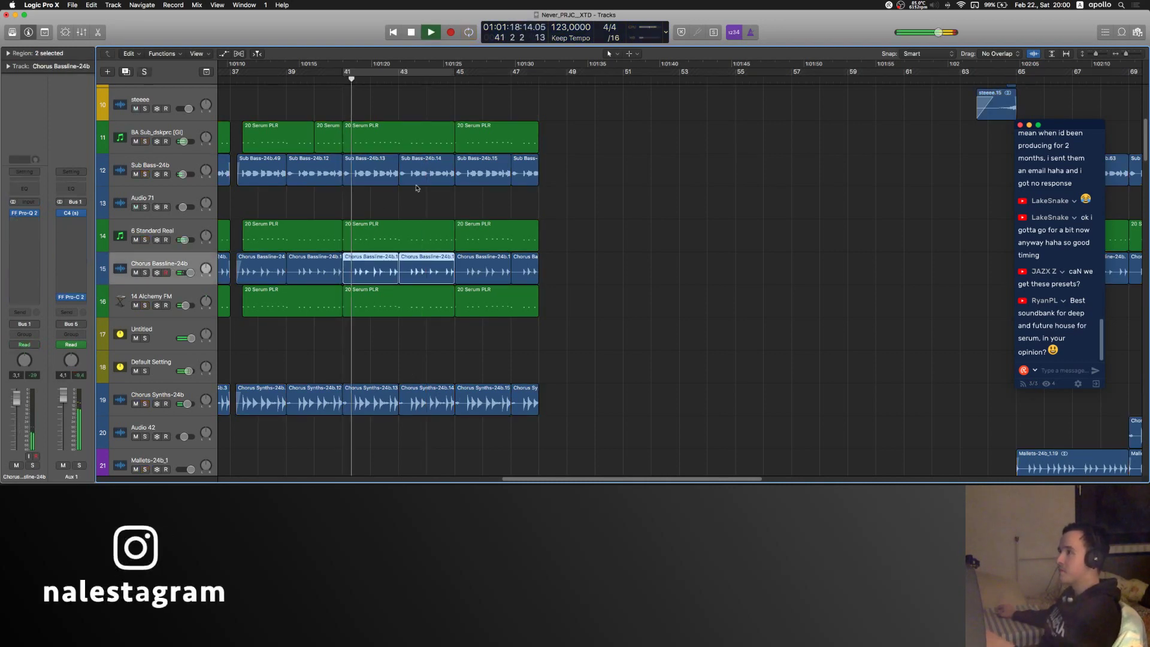
pyautogui.scroll(-2, 413, 194)
pyautogui.scroll(-6, 410, 198)
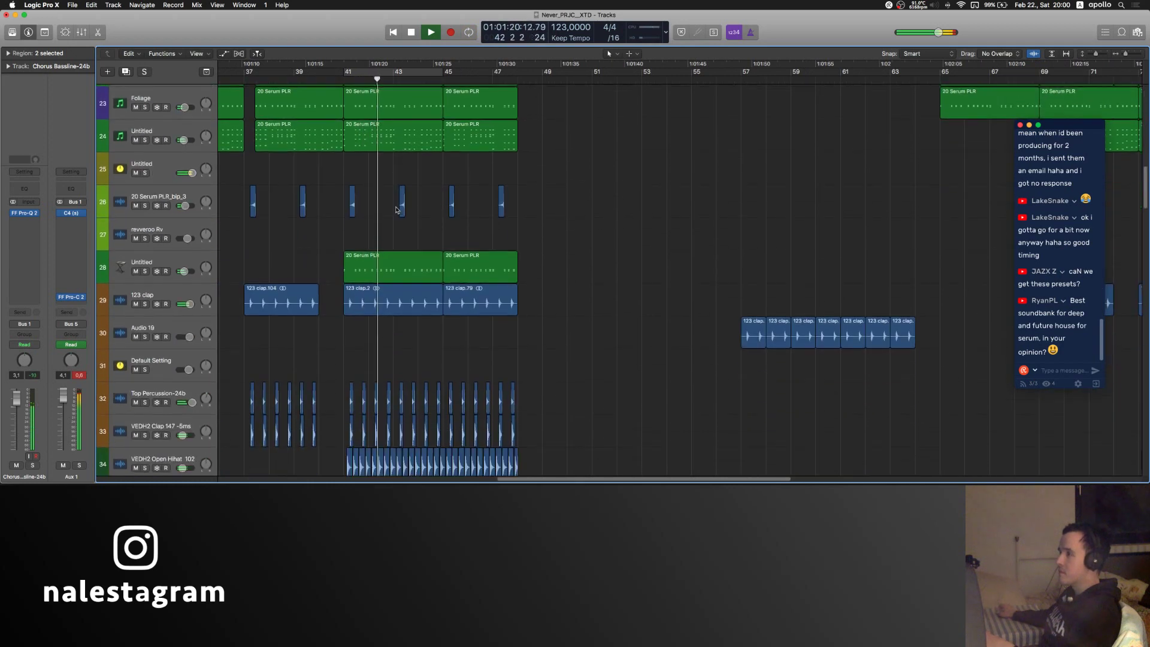
# - Solo the untitled Nexus track 28 briefly during playback, then unsolo it and stop
pyautogui.click(158, 267)
pyautogui.press('s')
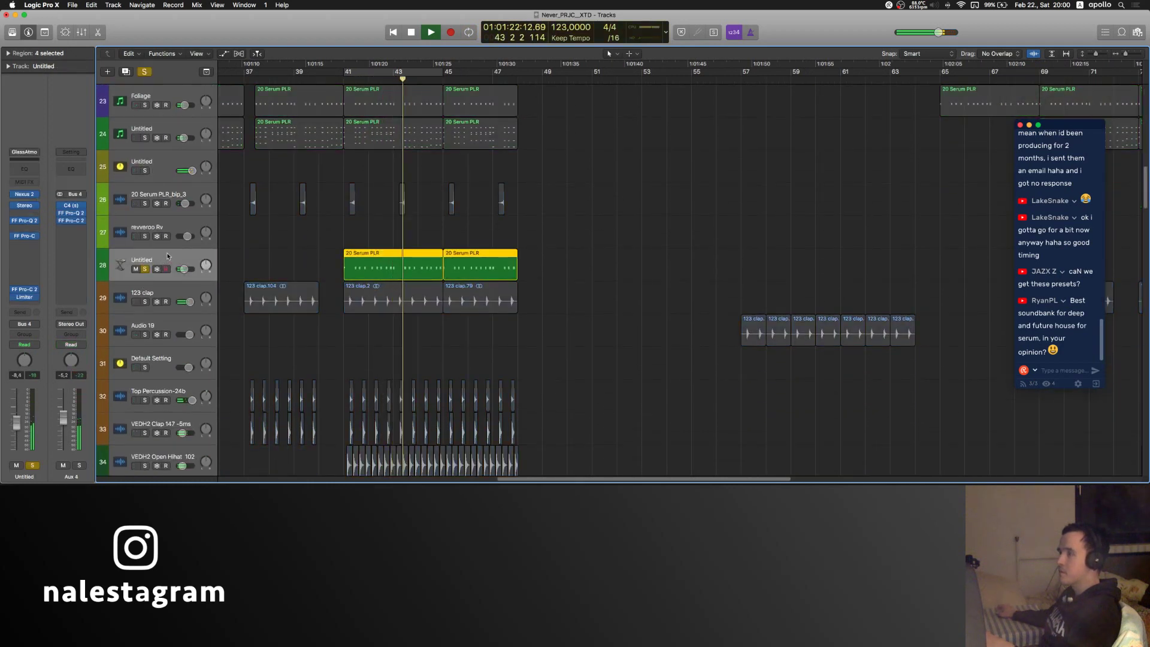
pyautogui.press('s')
pyautogui.press('space')
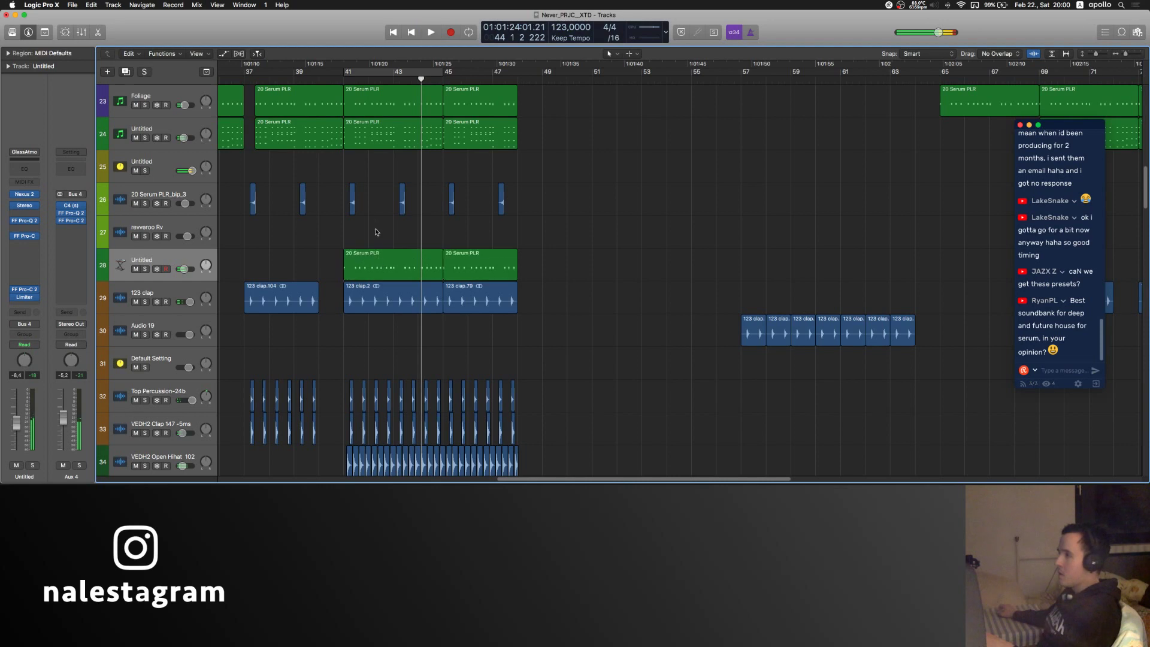
# - Show track 28's bar 41 region in the Piano Roll and its Nexus 2 E Piano Bell preset, then close both
pyautogui.click(380, 266)
pyautogui.doubleClick(380, 266)
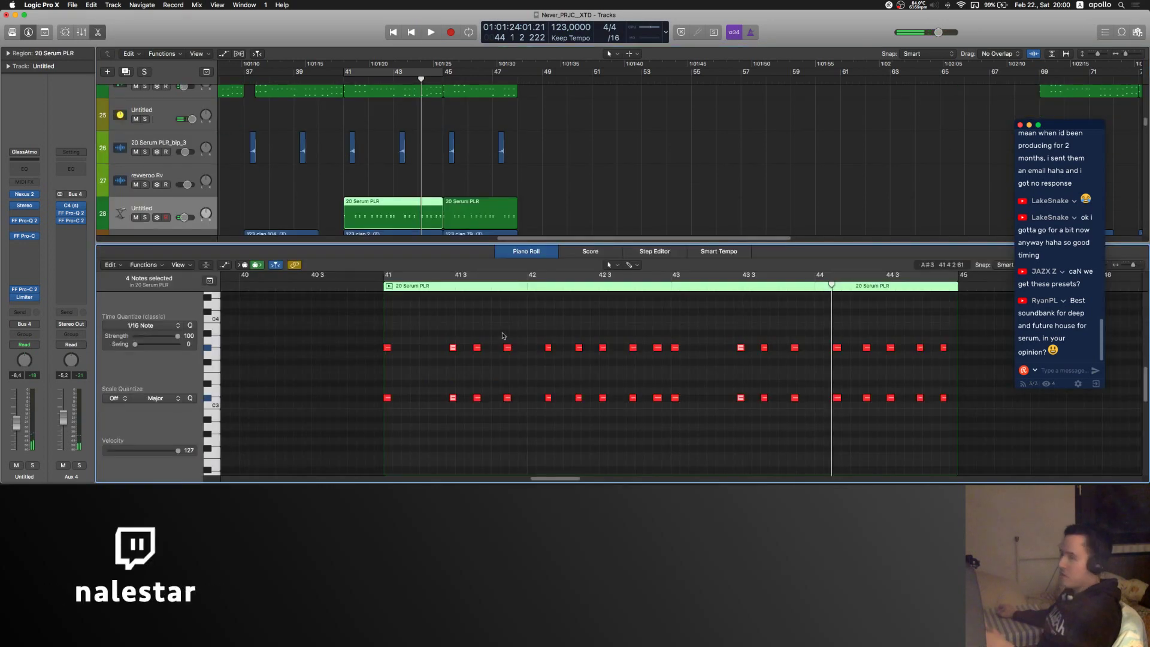
pyautogui.scroll(-5, 503, 336)
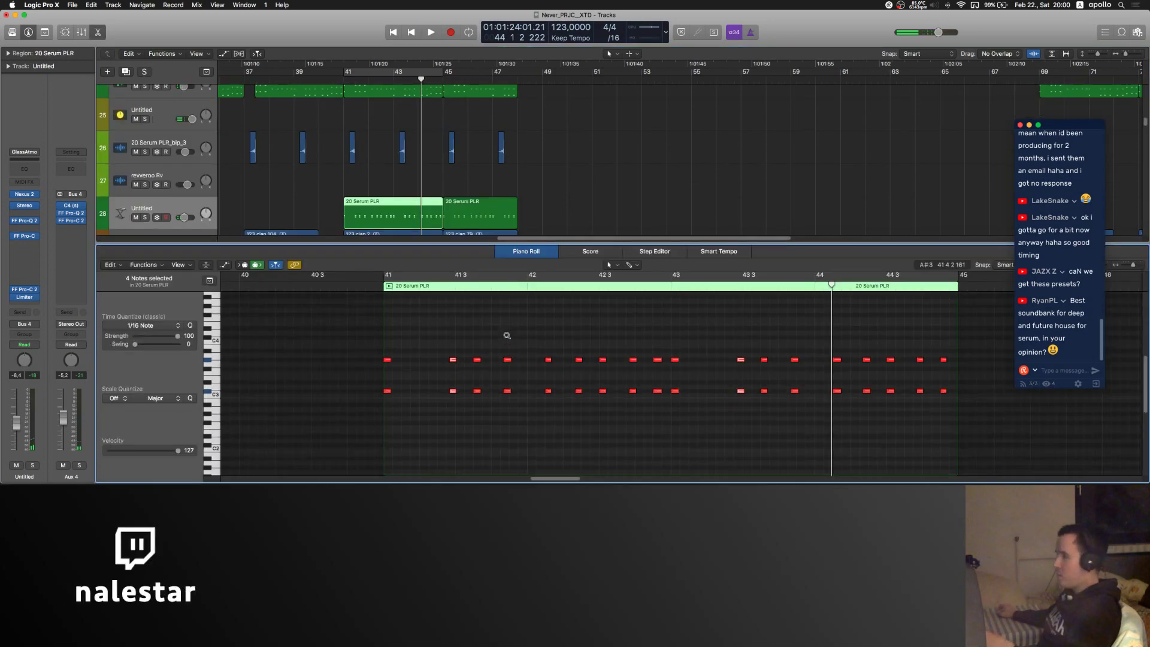
pyautogui.click(24, 195)
pyautogui.moveTo(180, 22); pyautogui.dragTo(518, 27)
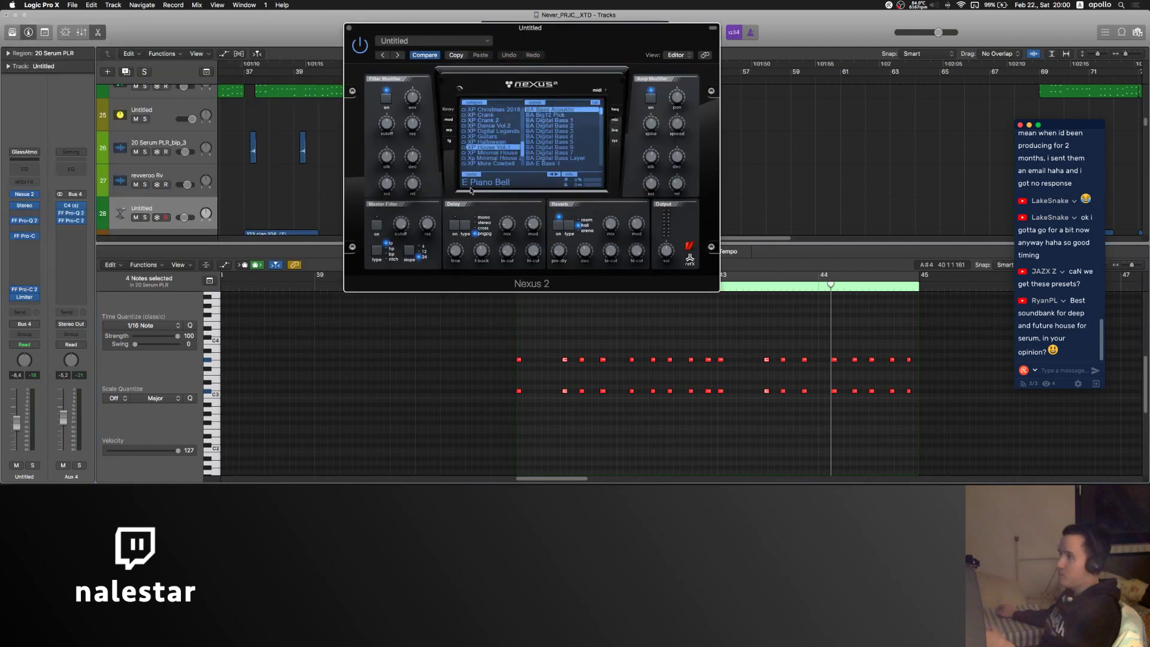
pyautogui.click(349, 28)
pyautogui.press('e')
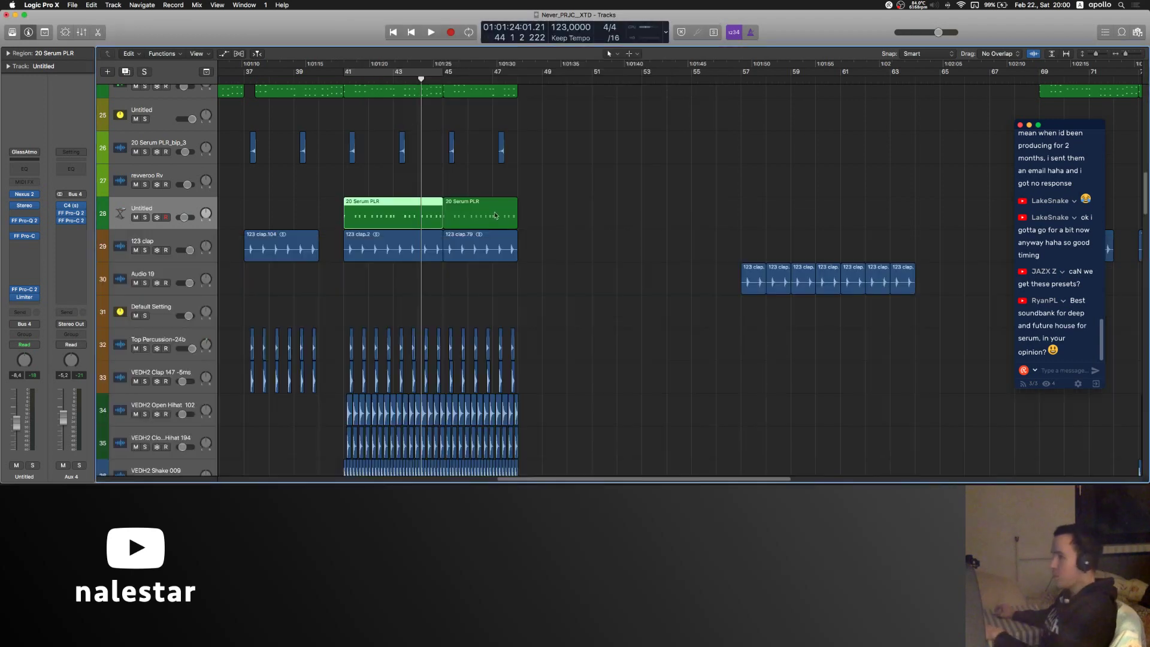
# - Look over the clap, hi-hat, shaker, drum loop, fill and crash tracks below track 28
pyautogui.click(568, 189)
pyautogui.scroll(-7, 388, 242)
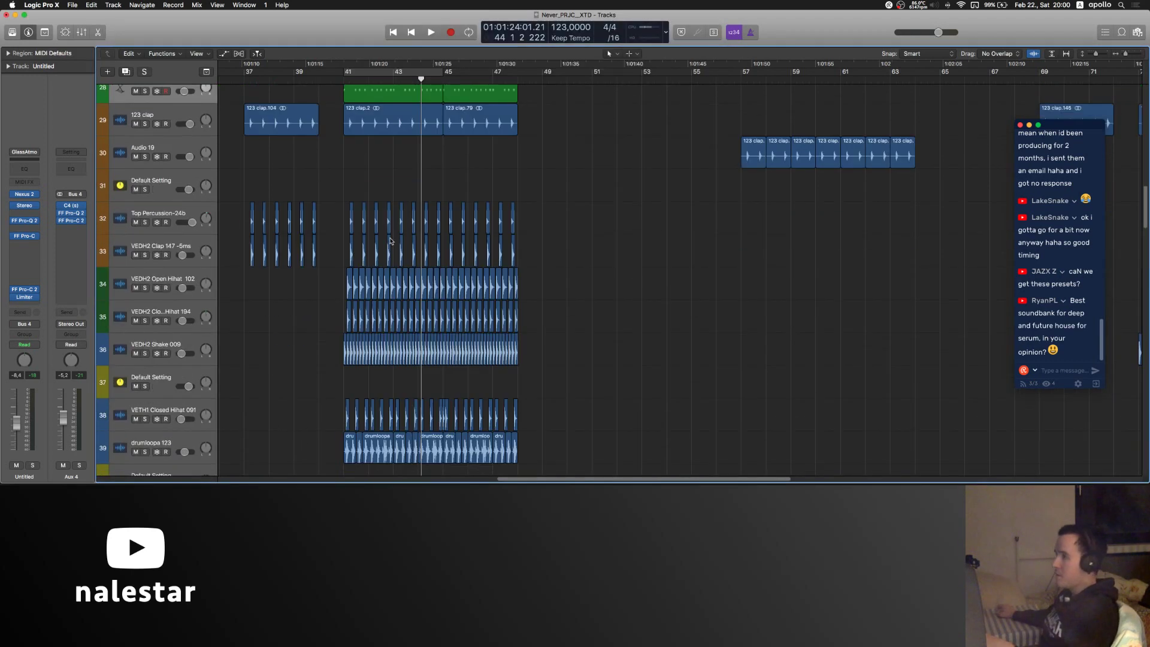
pyautogui.scroll(-5, 341, 246)
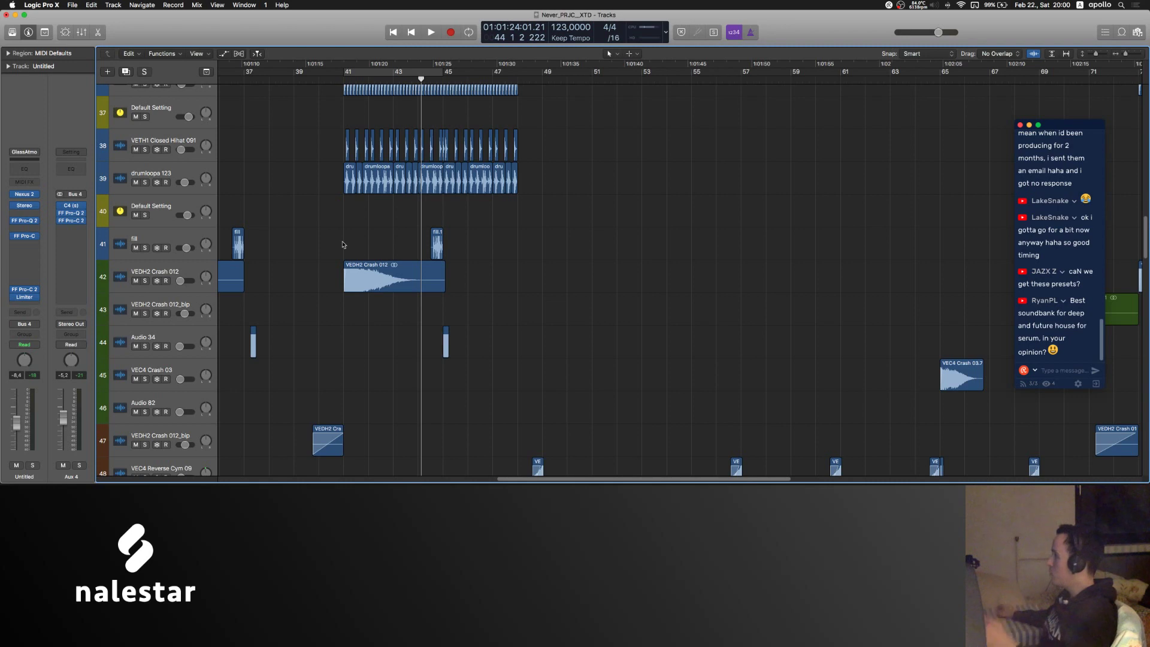
pyautogui.scroll(16, 343, 242)
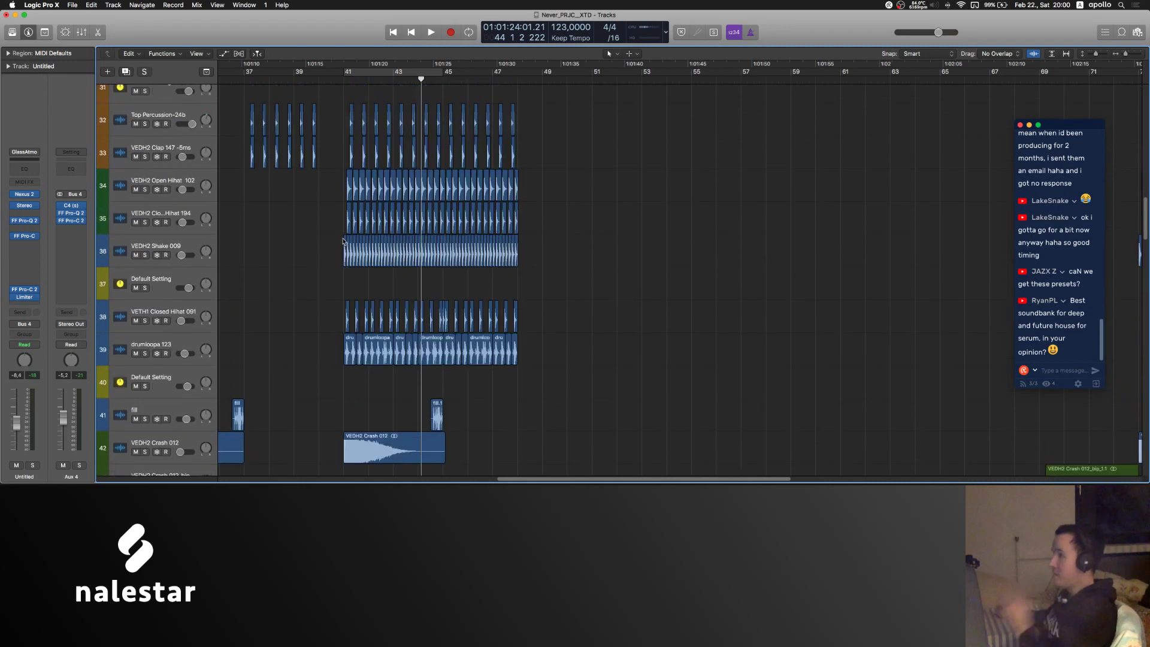
# - Show track 28's 20 Serum PLR notes in the Piano Roll again, then close the editor and deselect the region
pyautogui.doubleClick(371, 330)
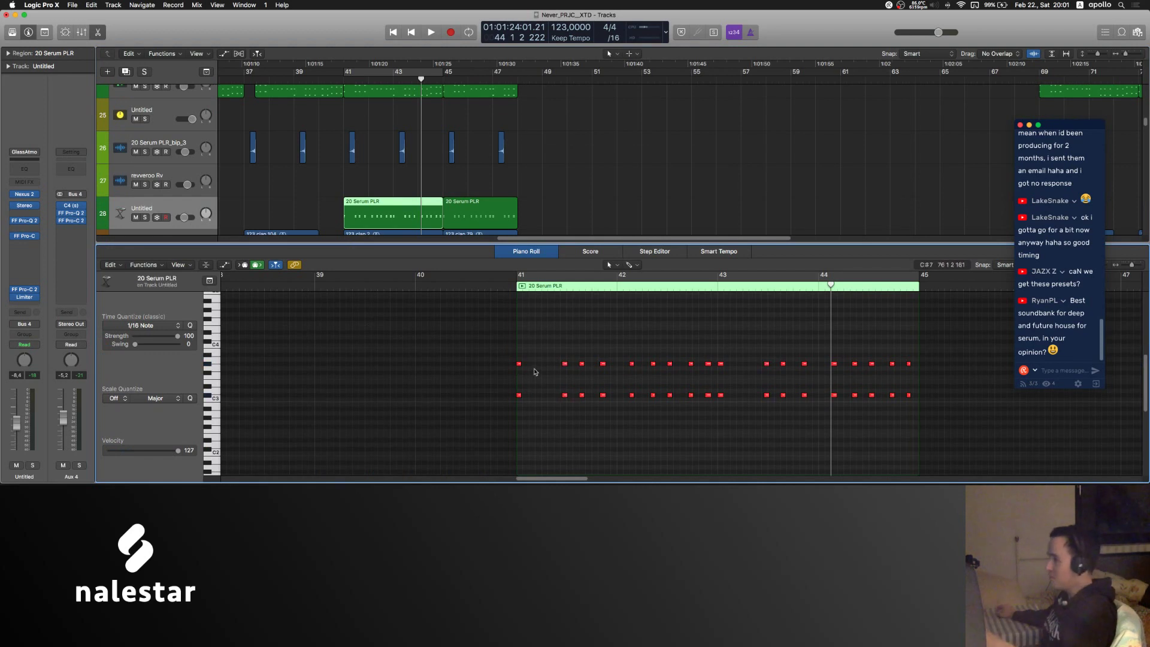
pyautogui.press('e')
pyautogui.click(556, 191)
# - Go to the break's instrument tracks 74 to 78 and play the project from bar 49
pyautogui.scroll(-20, 455, 341)
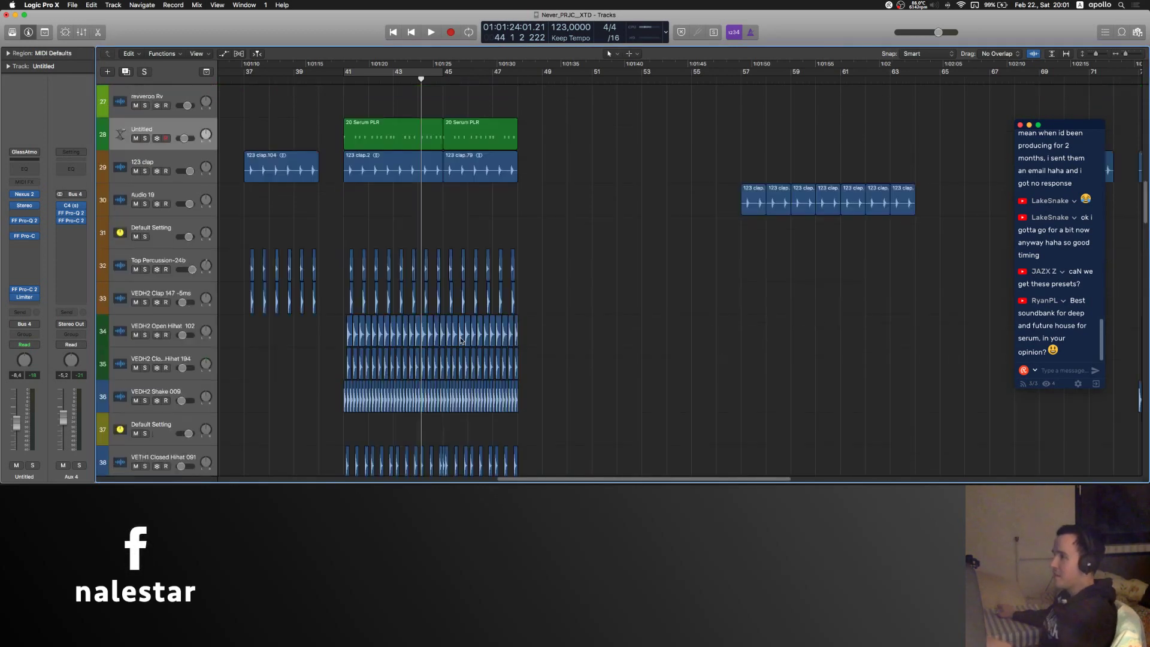
pyautogui.scroll(-3, 455, 342)
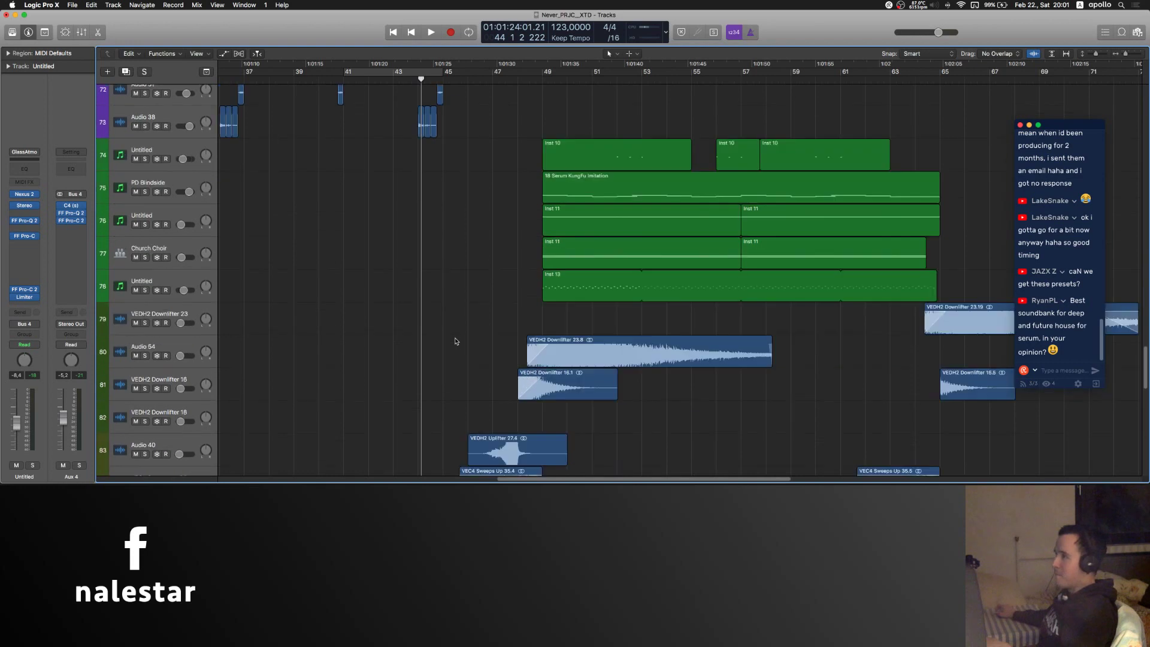
pyautogui.scroll(5, 458, 338)
pyautogui.hscroll(2, 462, 335)
pyautogui.click(507, 72)
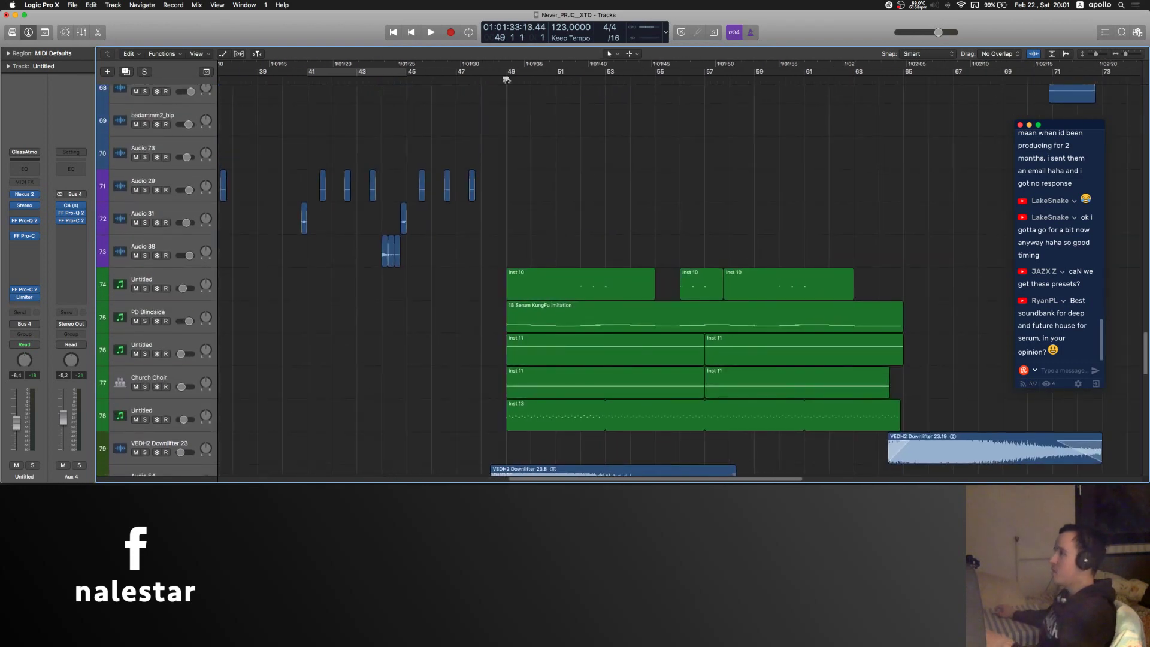
pyautogui.press('space')
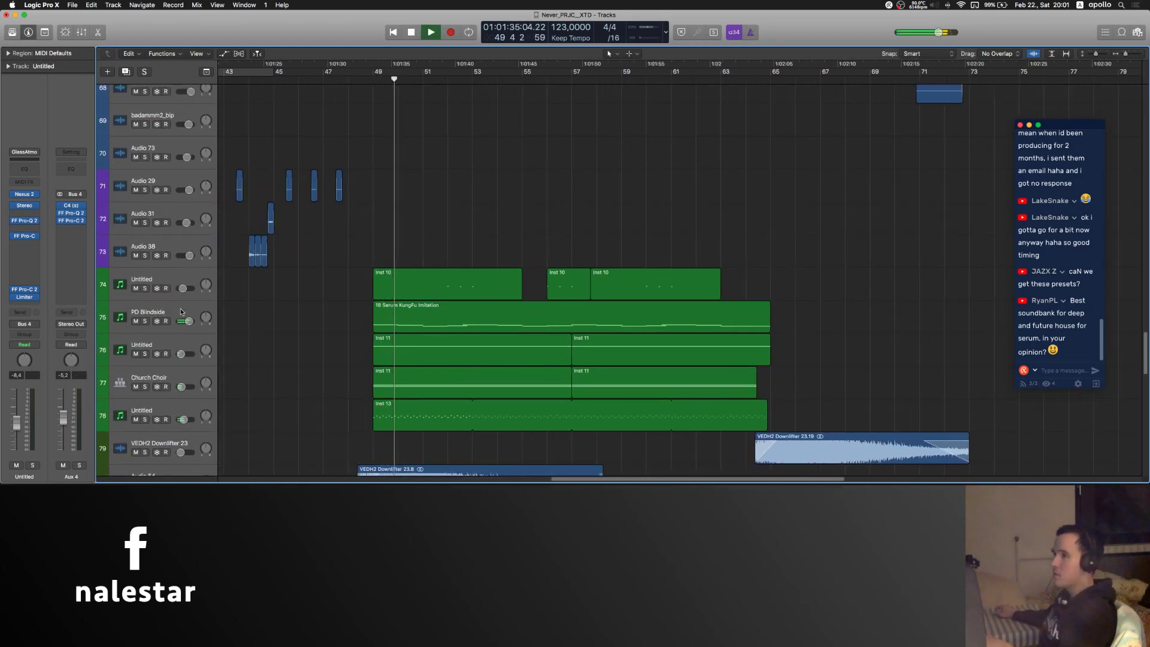
# - Select and solo the PD Blindside track, and open its Serum window clear of the track list
pyautogui.click(148, 313)
pyautogui.click(25, 210)
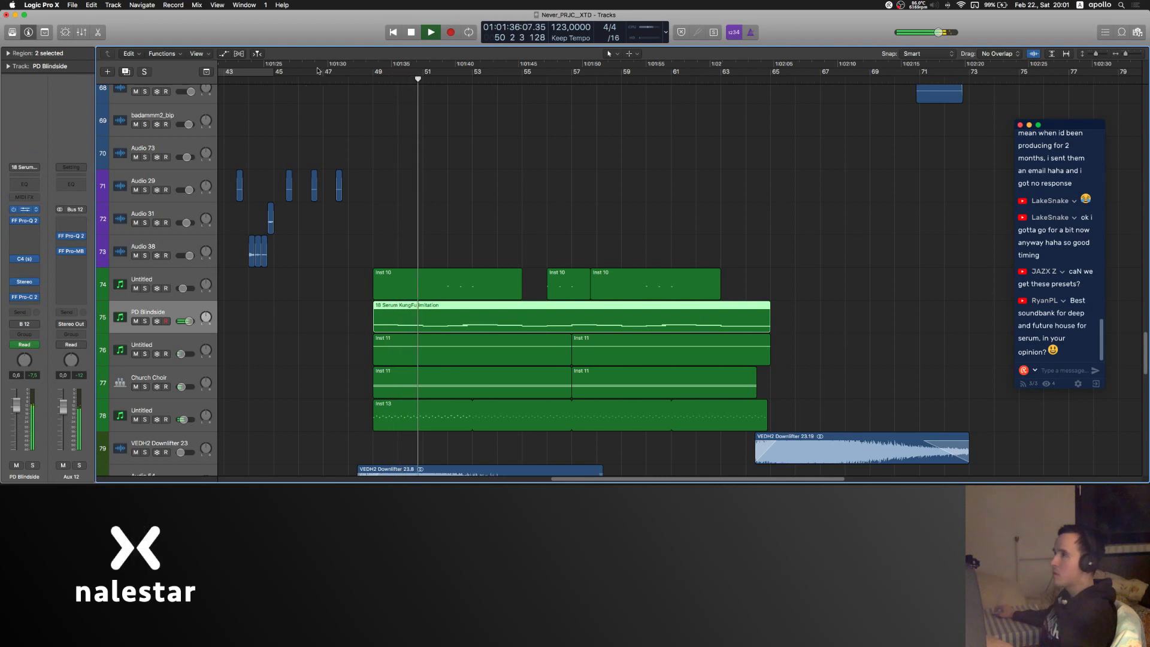
pyautogui.press('s')
pyautogui.moveTo(299, 22); pyautogui.dragTo(910, 46)
pyautogui.hscroll(3, 533, 219)
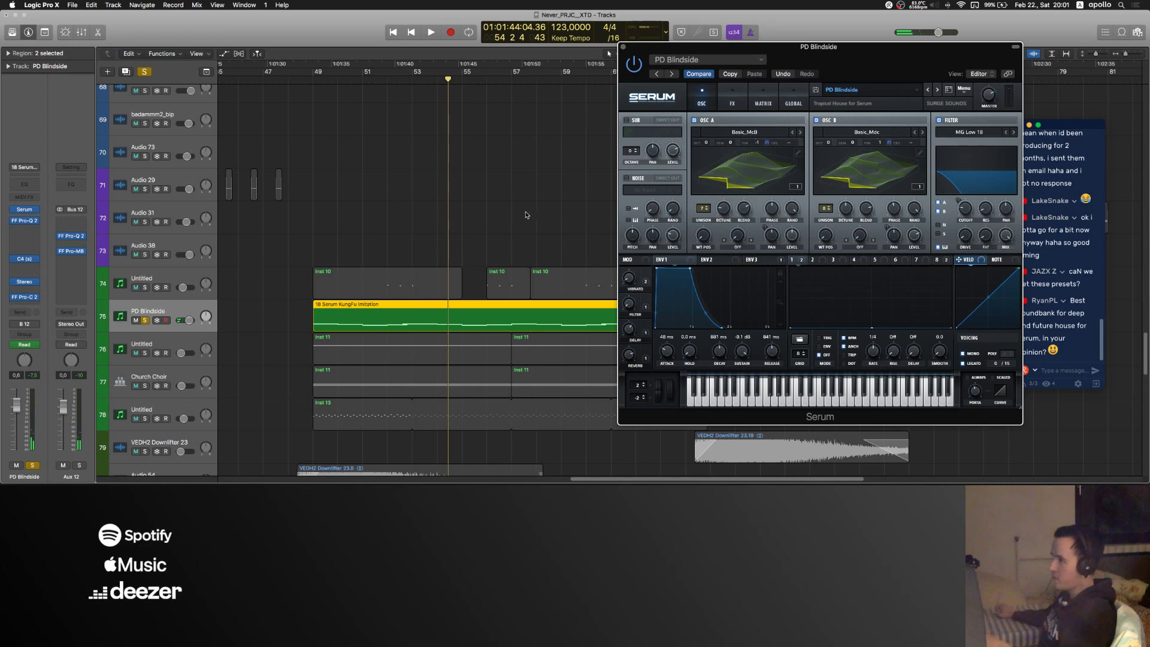
# - Examine the PD Blindside patch's effects, modulation matrix and oscillator pages in Serum, then close the instrument window
pyautogui.hscroll(3, 526, 214)
pyautogui.click(733, 99)
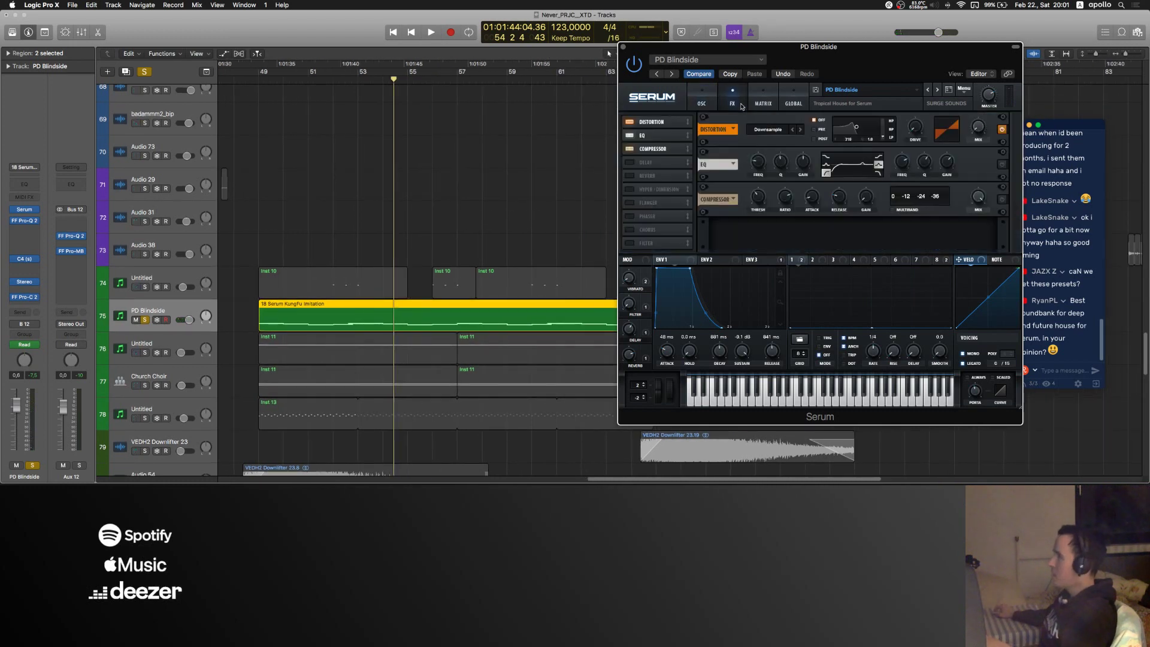
pyautogui.click(763, 105)
pyautogui.scroll(-5, 777, 181)
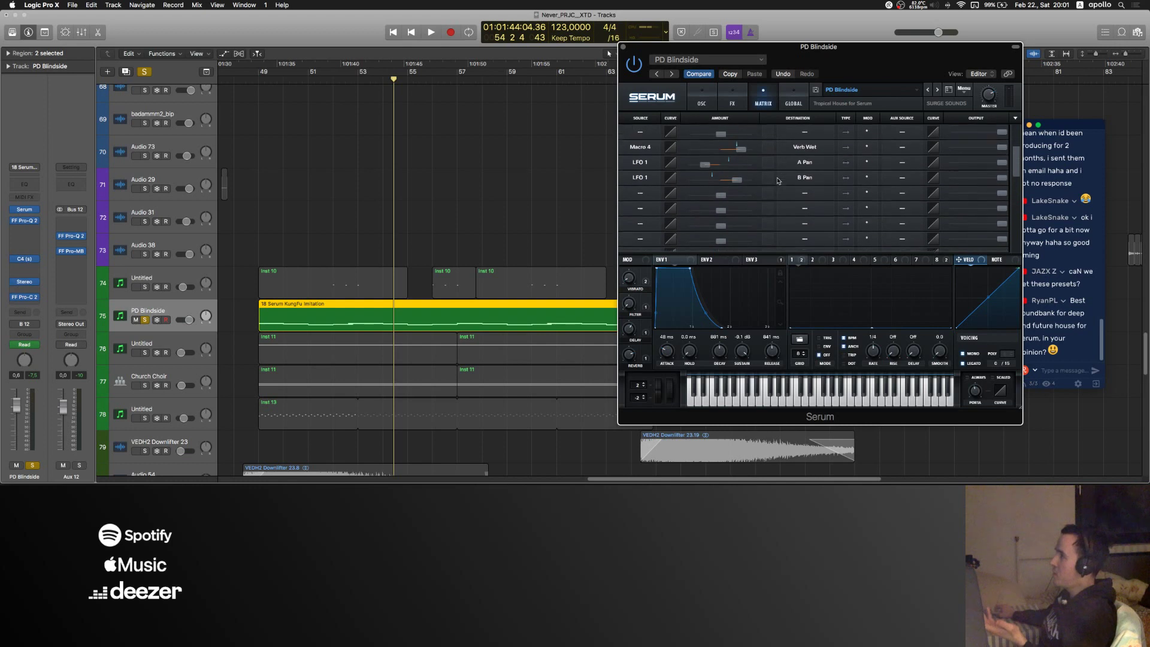
pyautogui.scroll(3, 777, 181)
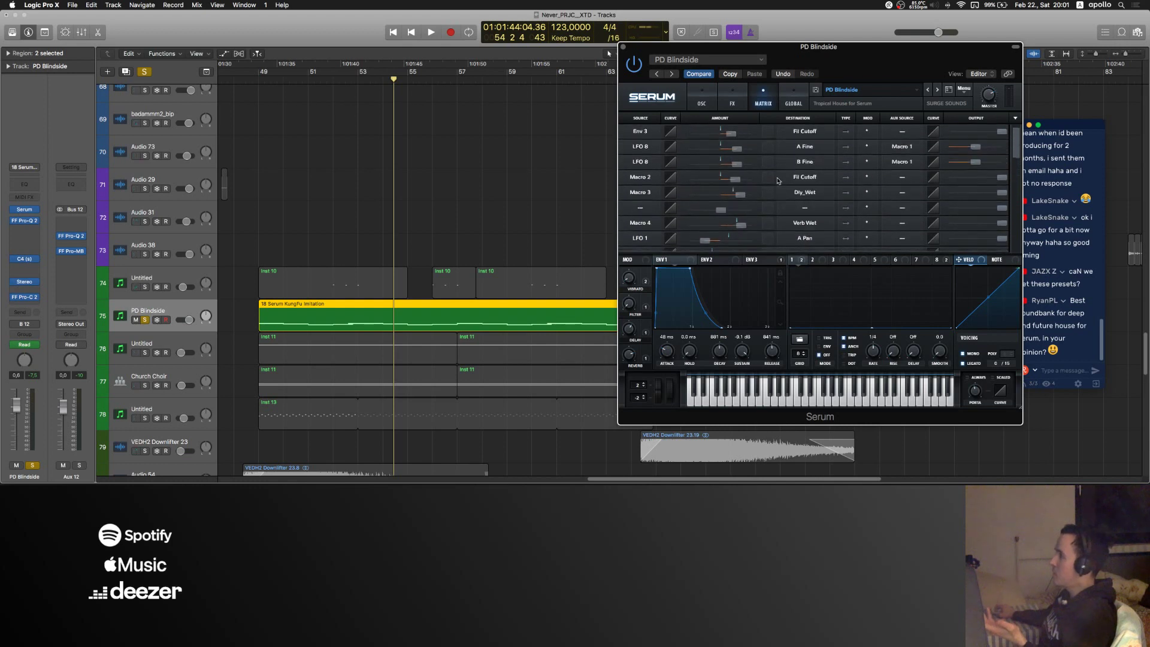
pyautogui.click(702, 100)
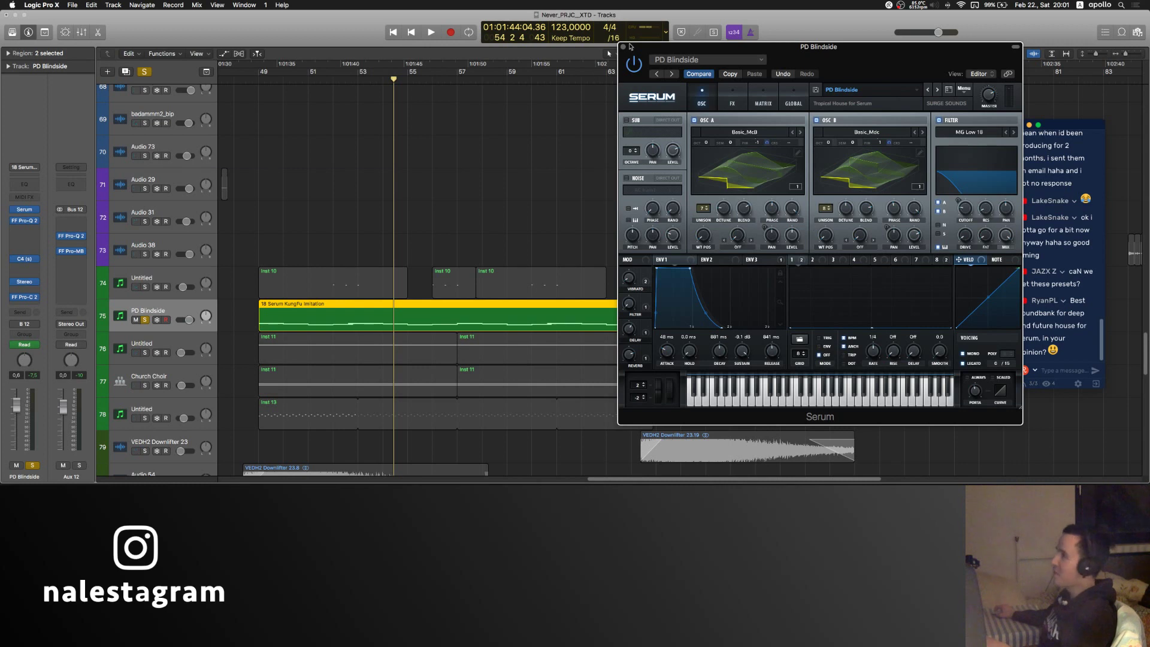
pyautogui.click(623, 48)
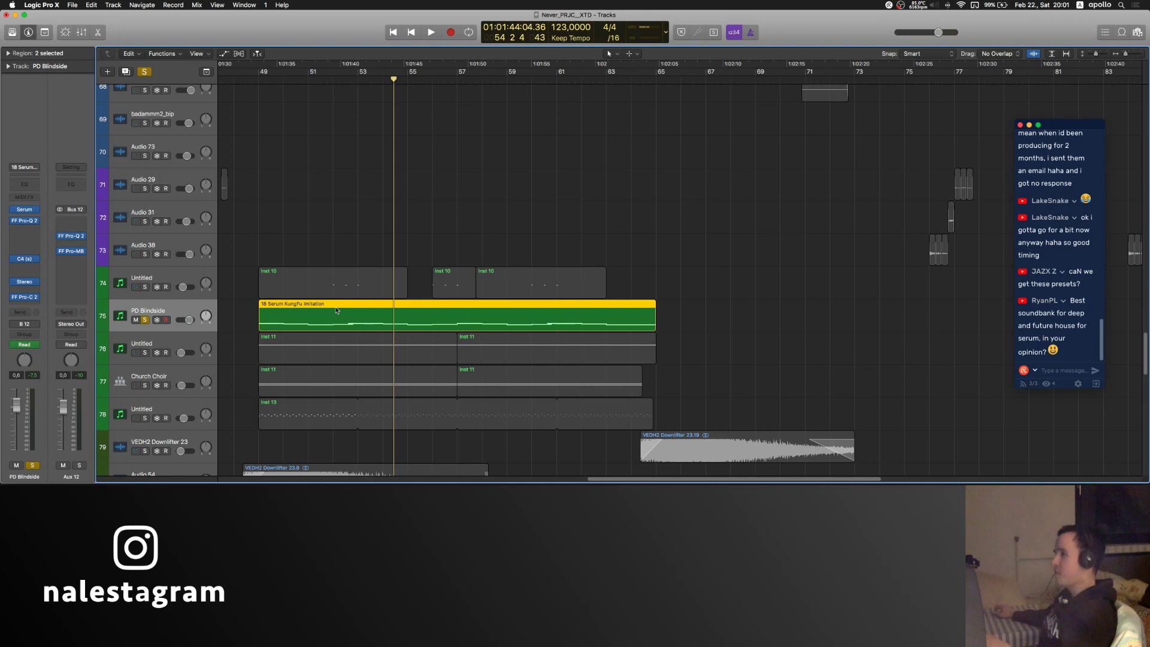
# - Create a software instrument track below PD Blindside, load Spire-1.1 in stereo, and select its Kung Fu preset
pyautogui.press('alt+super+s')
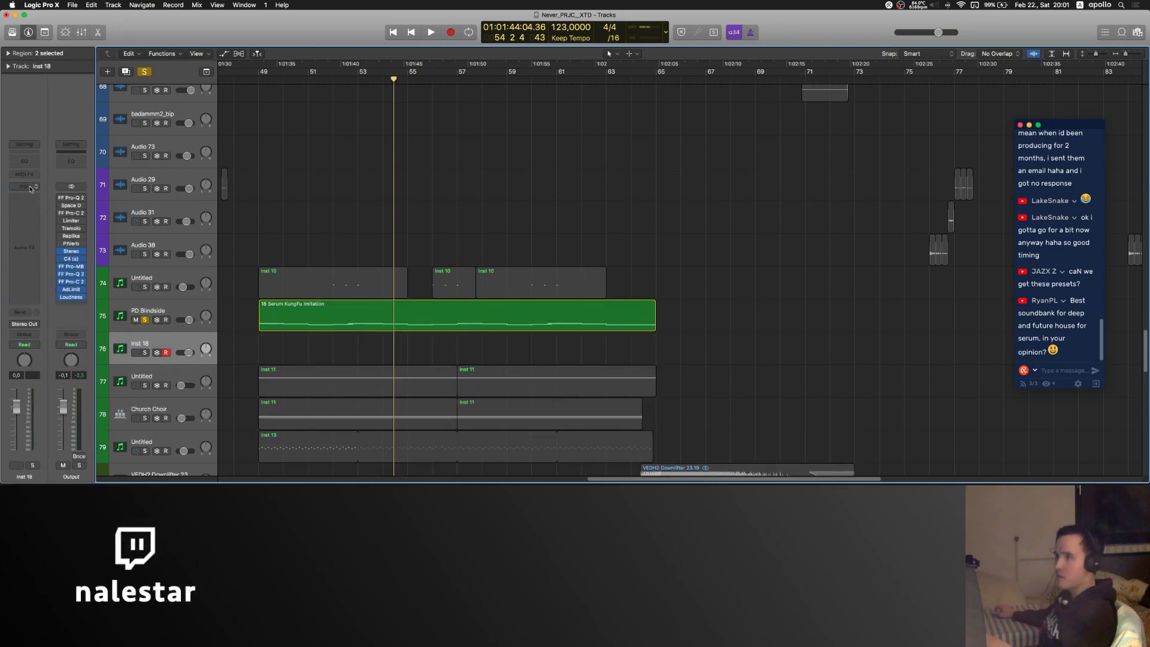
pyautogui.click(31, 186)
pyautogui.moveTo(36, 437)
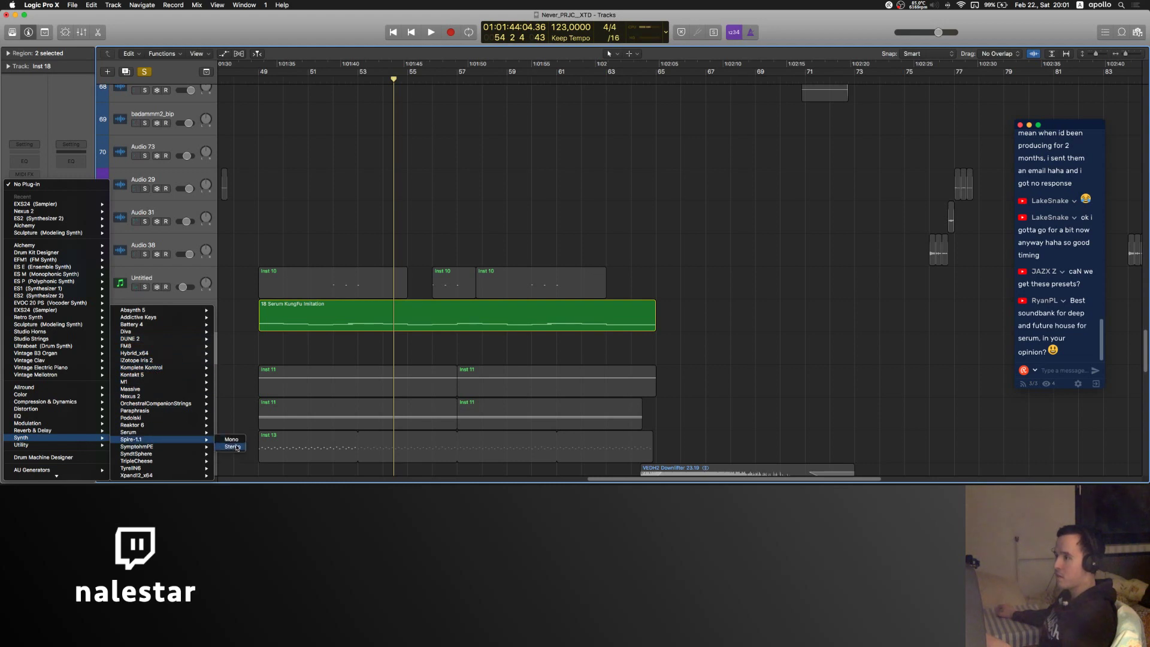
pyautogui.click(232, 447)
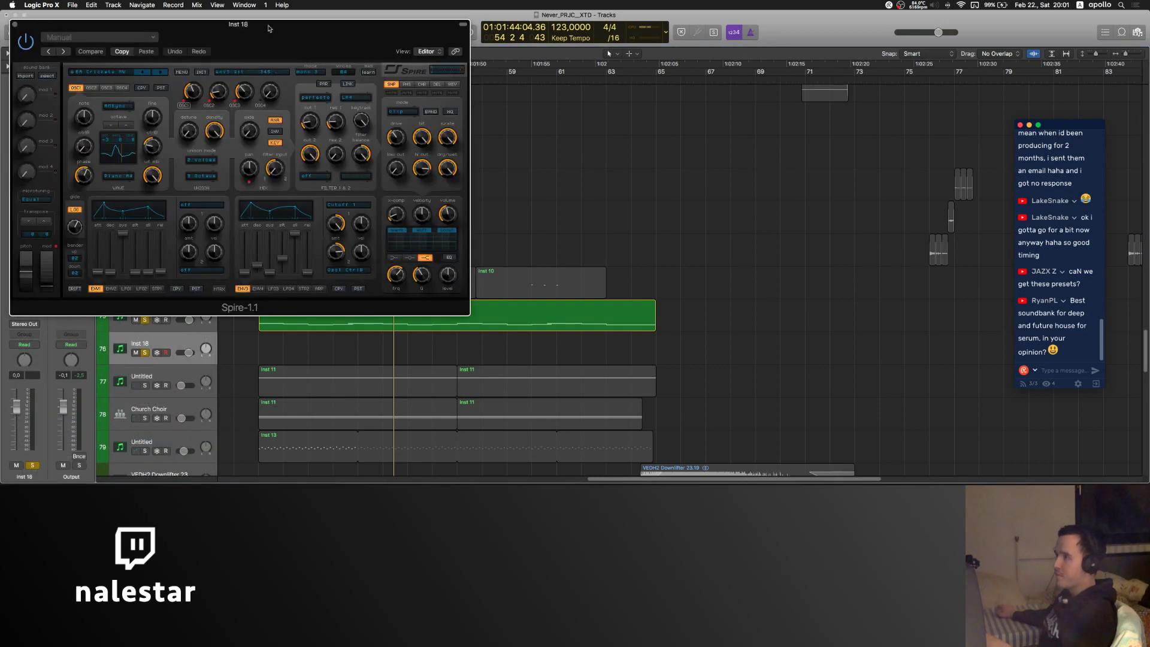
pyautogui.moveTo(268, 28); pyautogui.dragTo(601, 54)
pyautogui.click(496, 98)
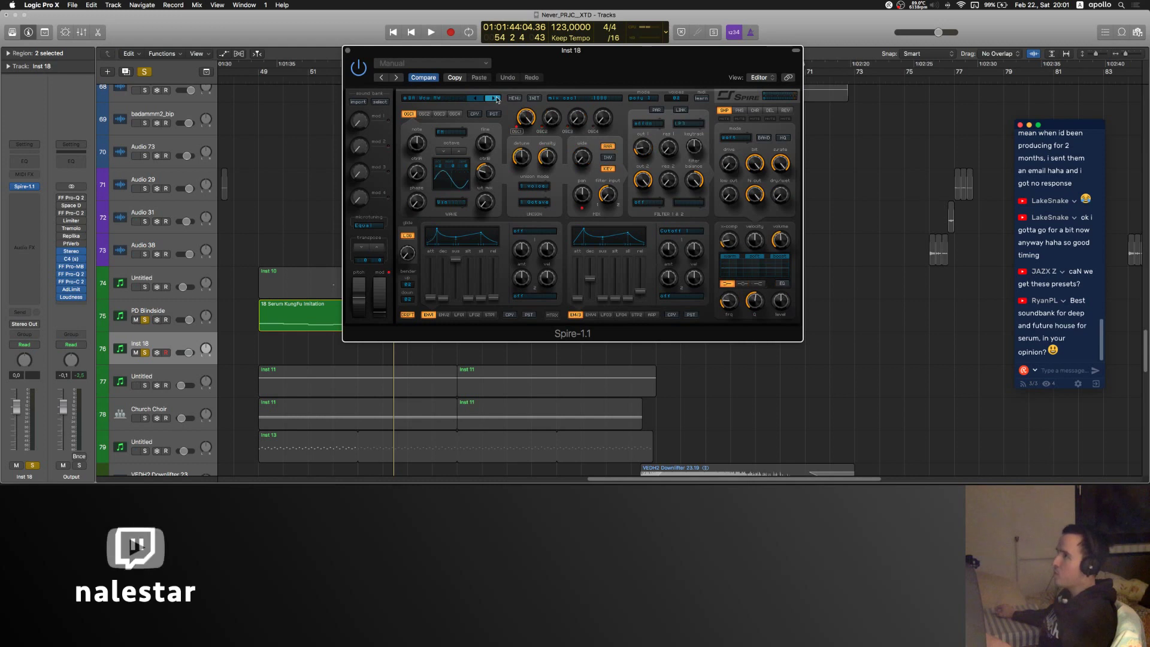
pyautogui.click(496, 98)
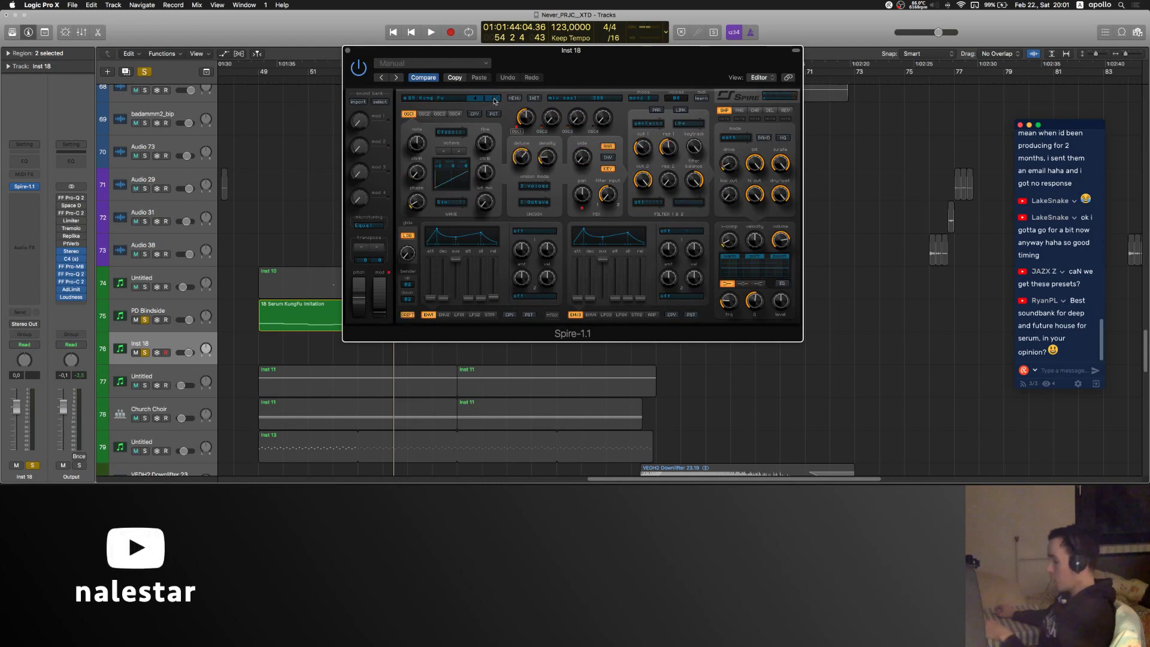
# - Play the Spire Kung Fu preset with Musical Typing, then close the Spire window
pyautogui.press('super+k')
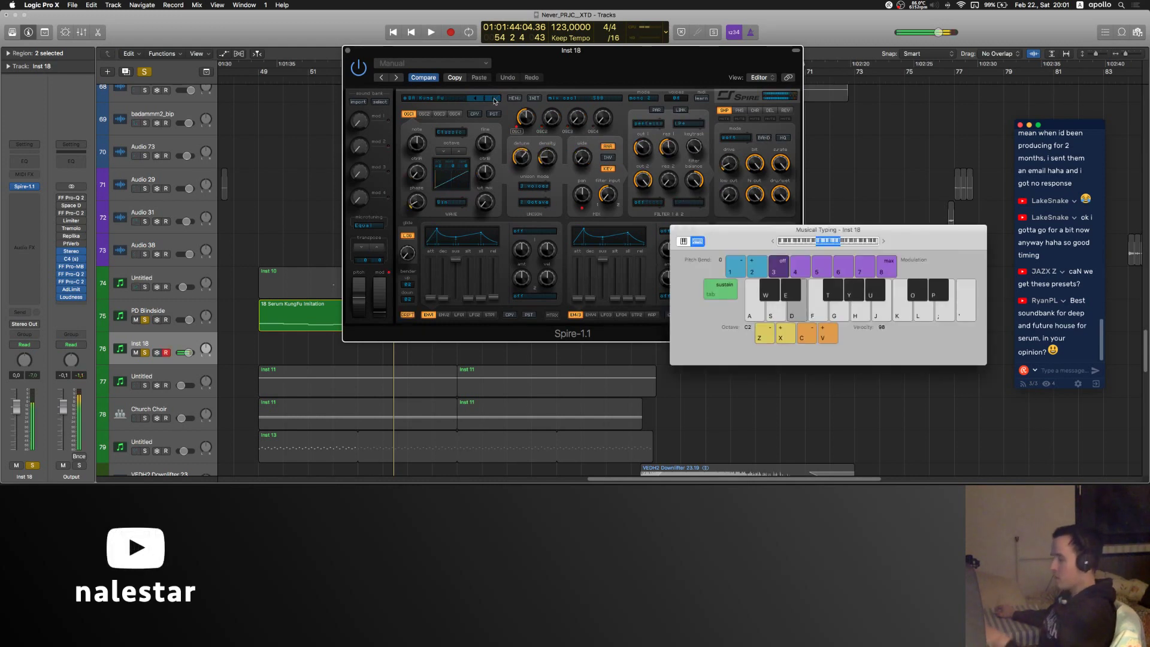
pyautogui.press('k')
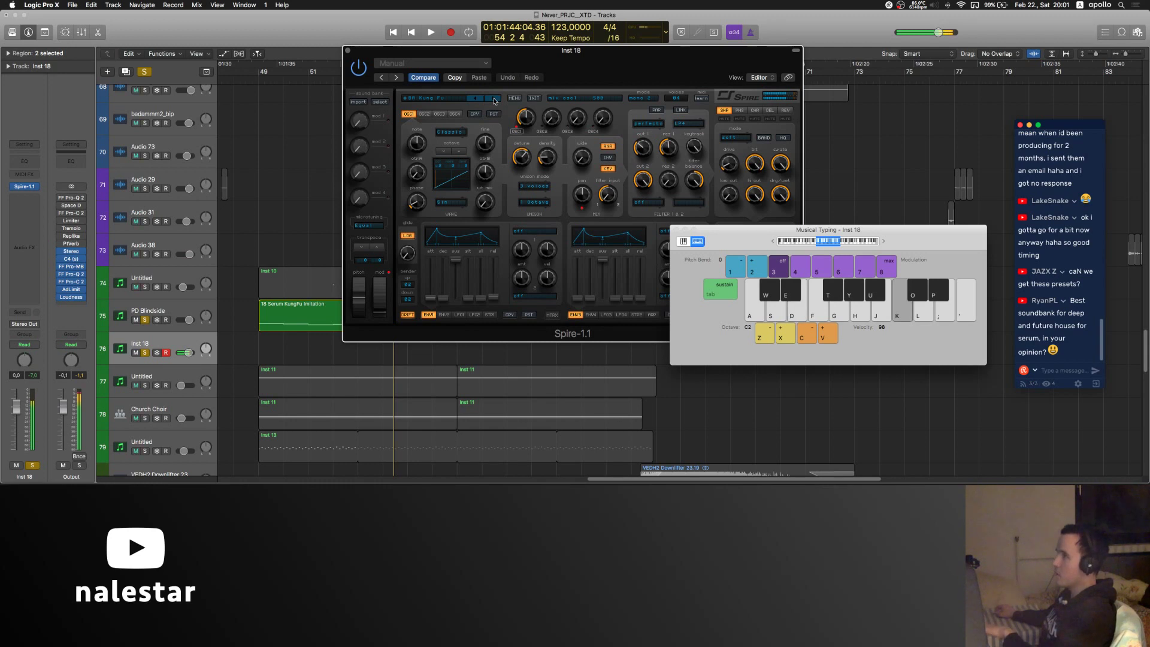
pyautogui.press('h')
pyautogui.press(';')
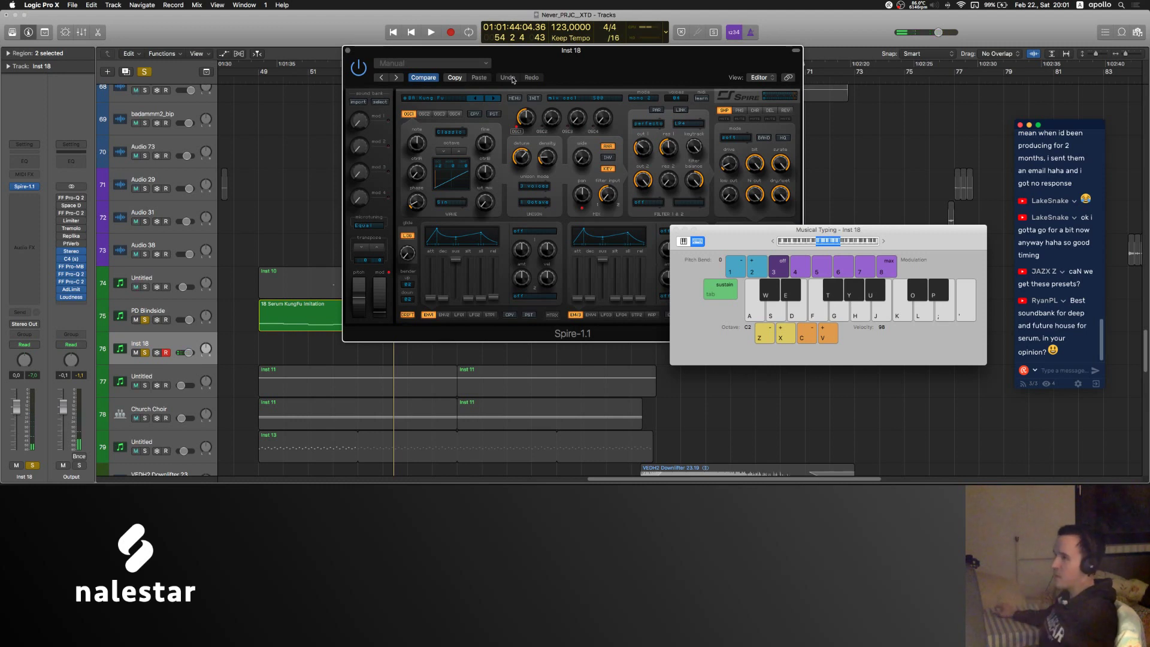
pyautogui.click(347, 53)
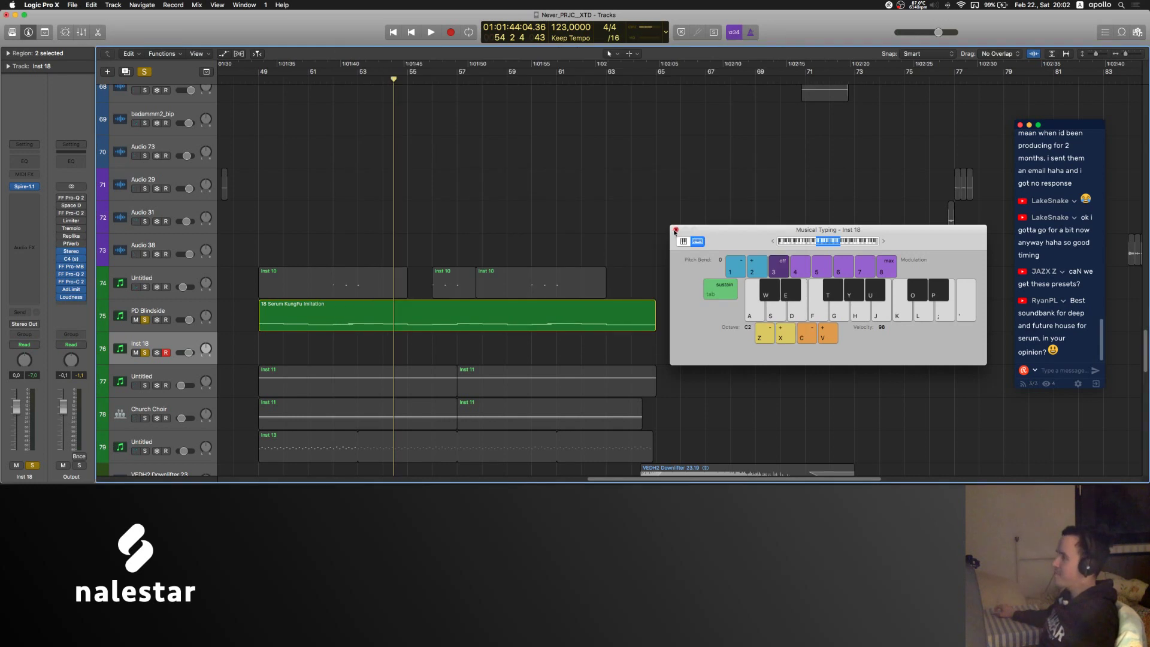
# - Close Musical Typing, select the PD Blindside track and reopen its Serum window
pyautogui.click(675, 230)
pyautogui.click(157, 309)
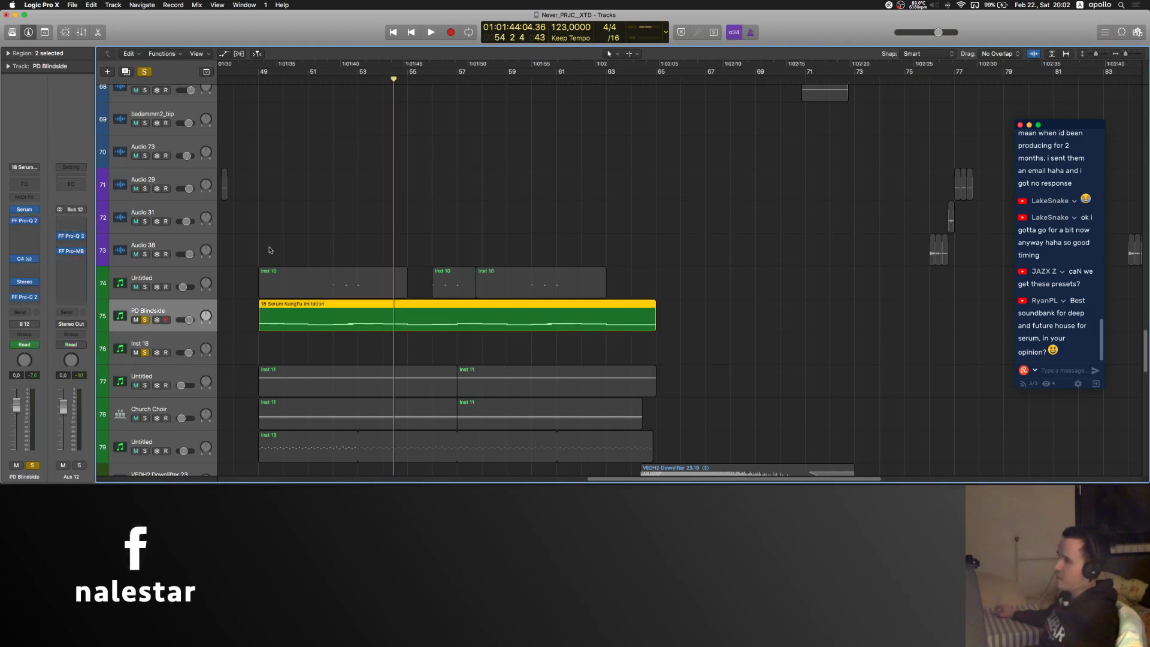
pyautogui.click(26, 210)
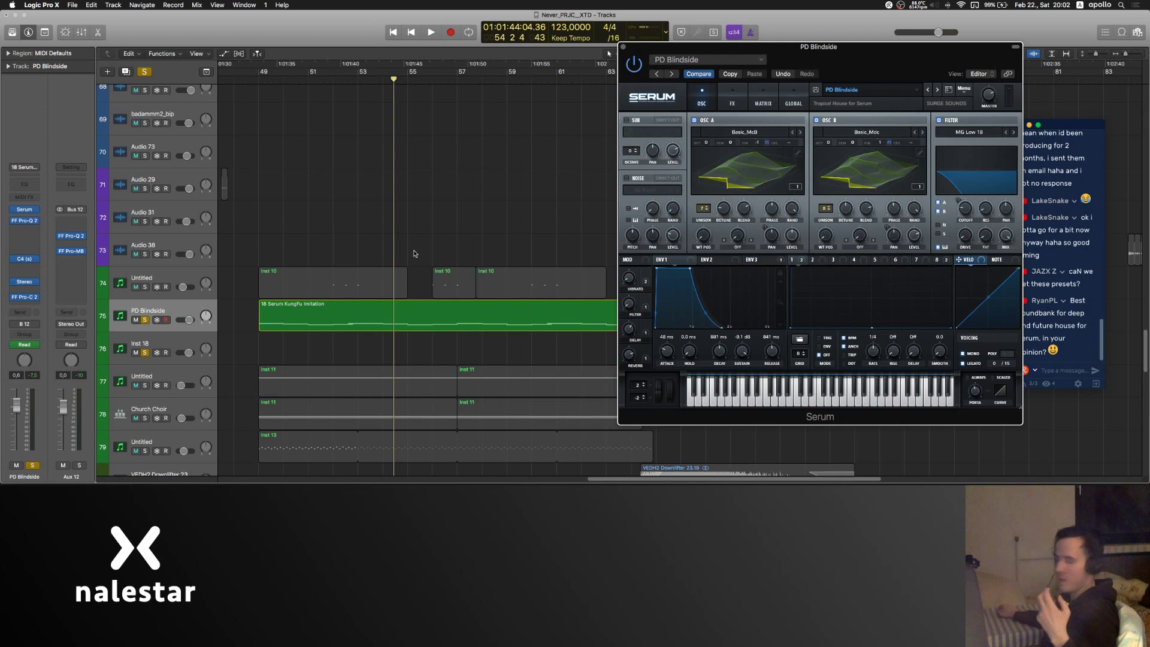
pyautogui.scroll(1, 343, 248)
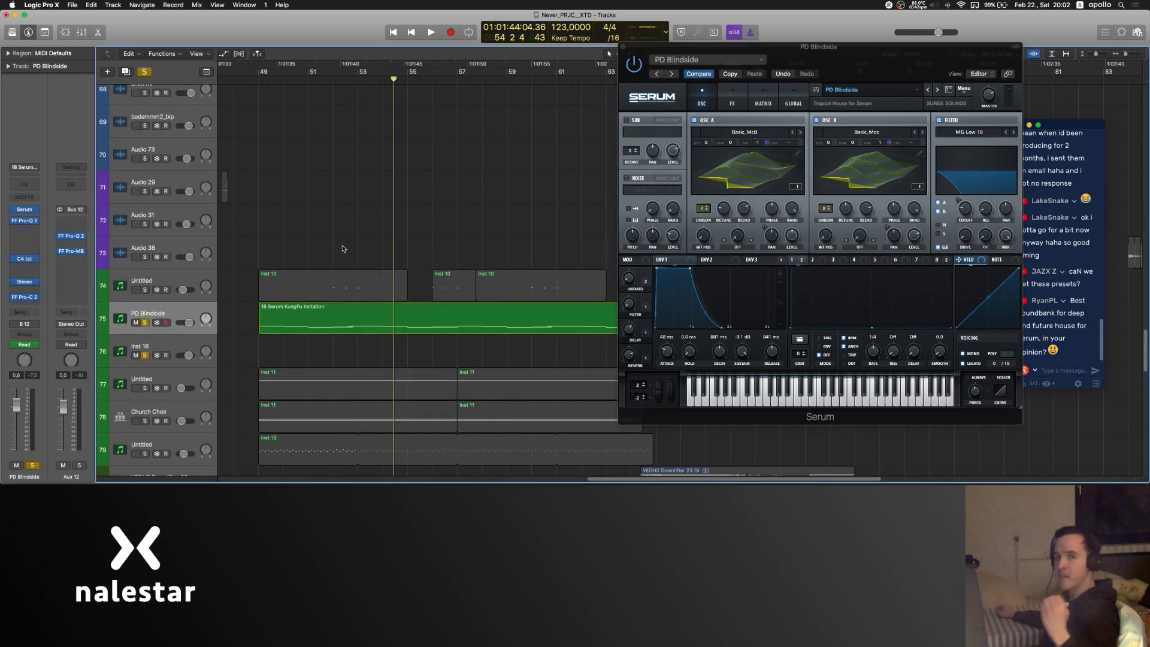
# - Check the Spire instrument on Inst 18 against the PD Blindside Serum patch, then hide the plug-in windows
pyautogui.click(173, 346)
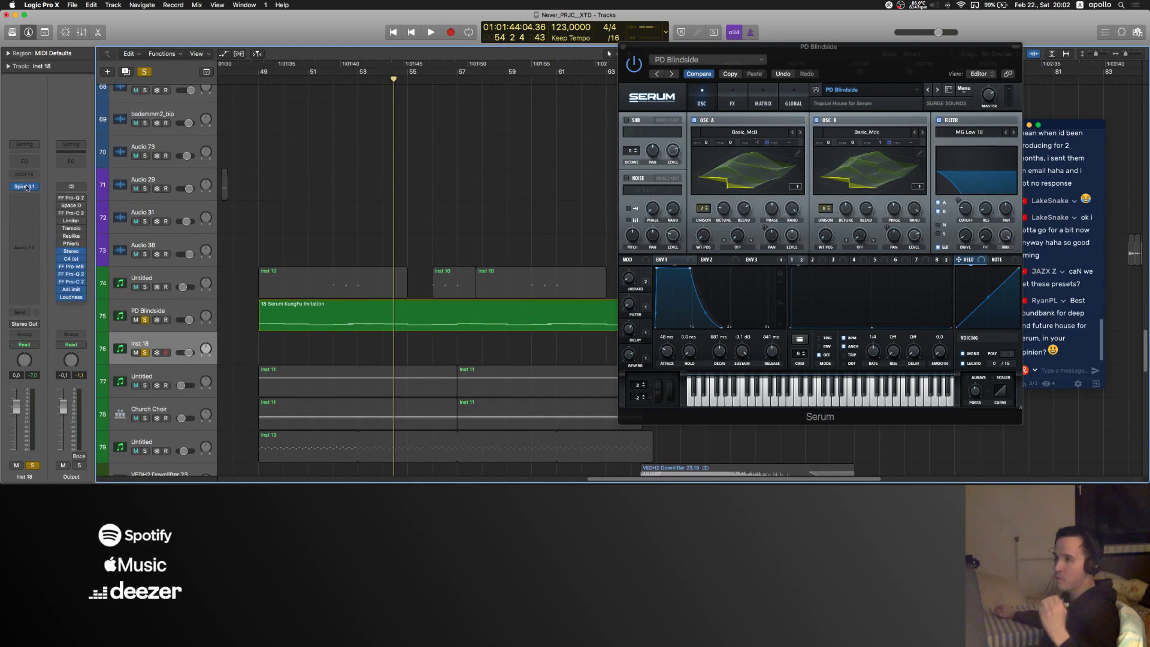
pyautogui.click(25, 187)
pyautogui.click(347, 50)
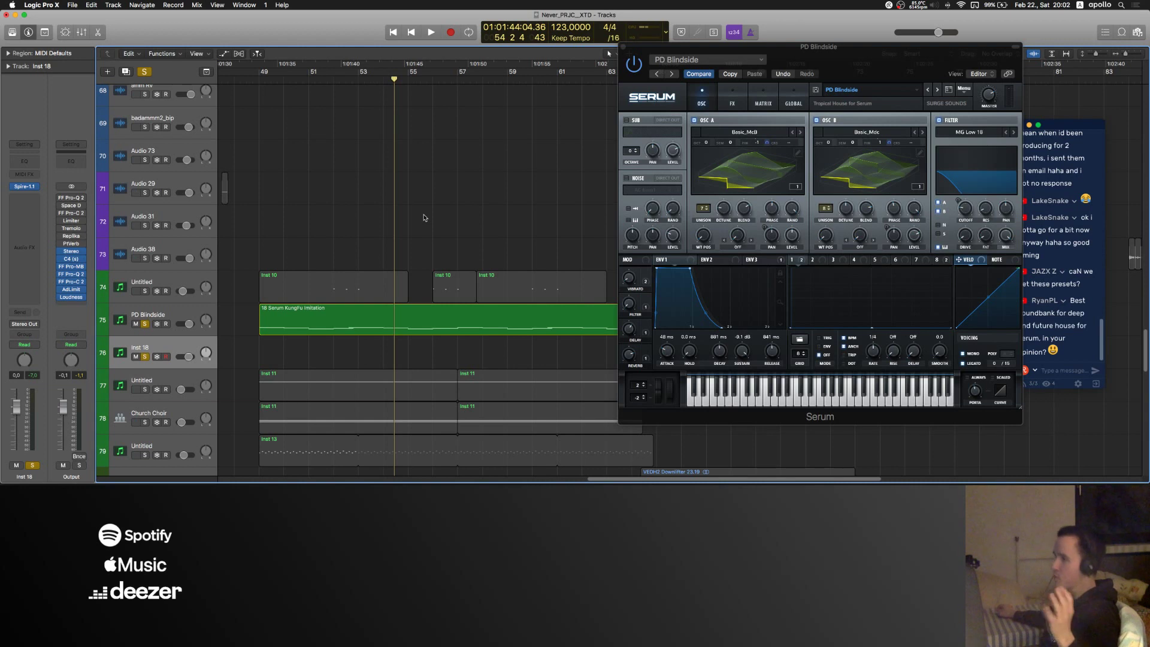
pyautogui.moveTo(832, 53); pyautogui.dragTo(575, 70)
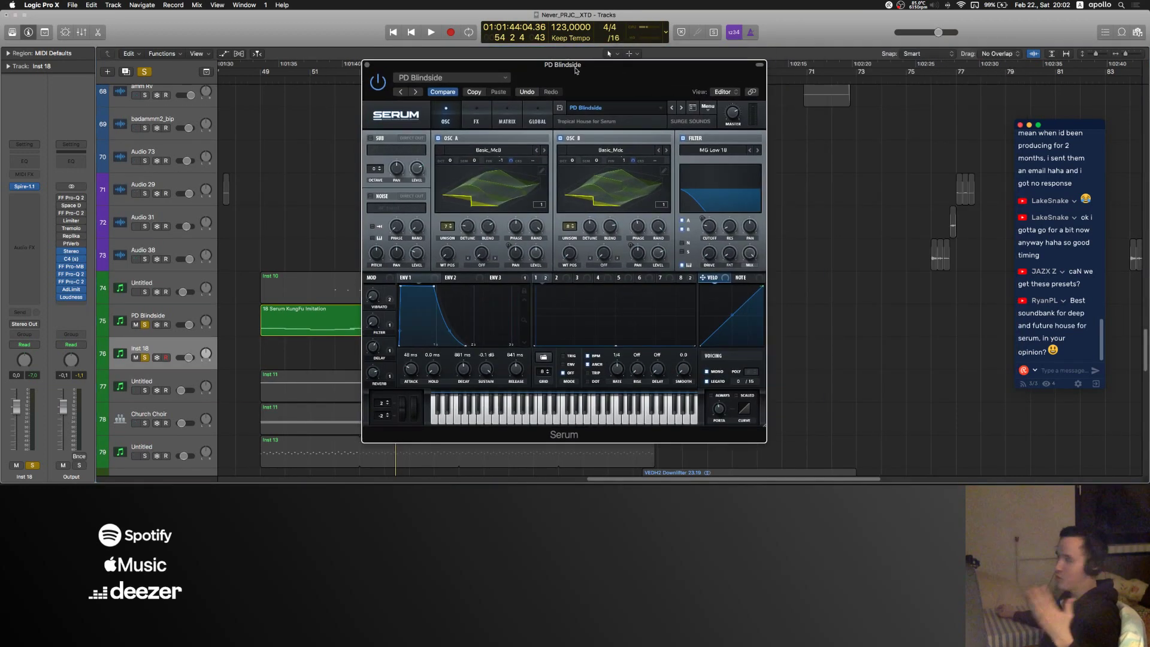
pyautogui.press('v')
pyautogui.keyDown('ctrl'); pyautogui.keyDown('alt'); pyautogui.click(534, 218); pyautogui.keyUp('alt'); pyautogui.keyUp('ctrl')
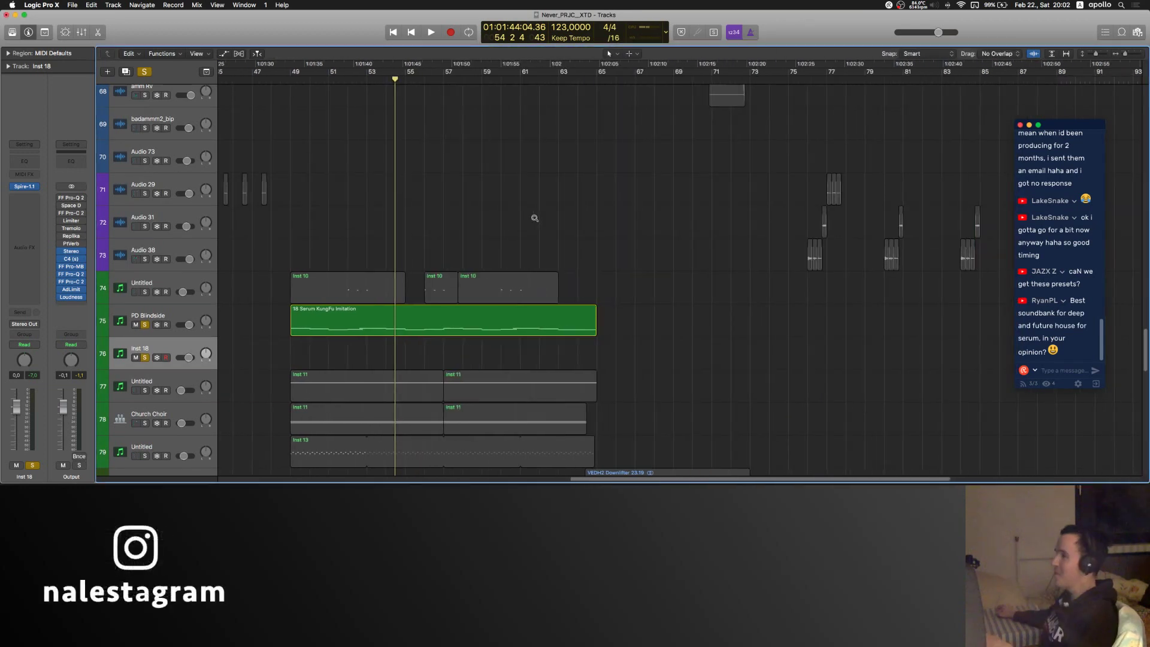
# - Clear the solos on PD Blindside and Inst 18, then play the full break from bar 49
pyautogui.click(145, 324)
pyautogui.click(145, 357)
pyautogui.scroll(-3, 376, 397)
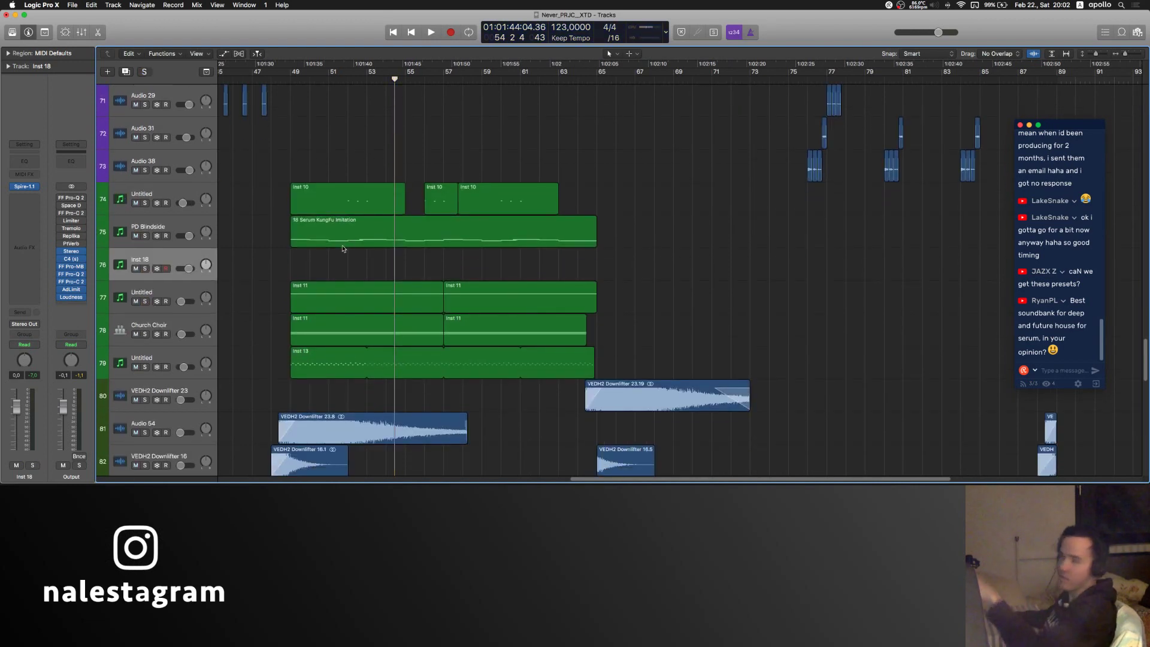
pyautogui.press('Return')
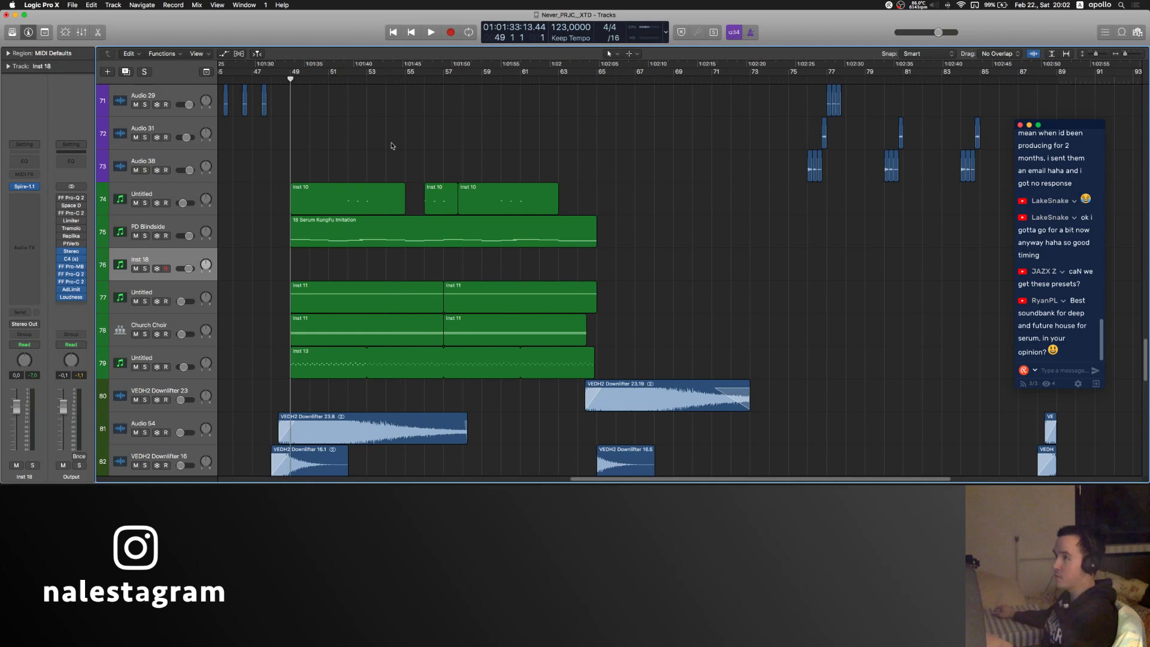
pyautogui.press('space')
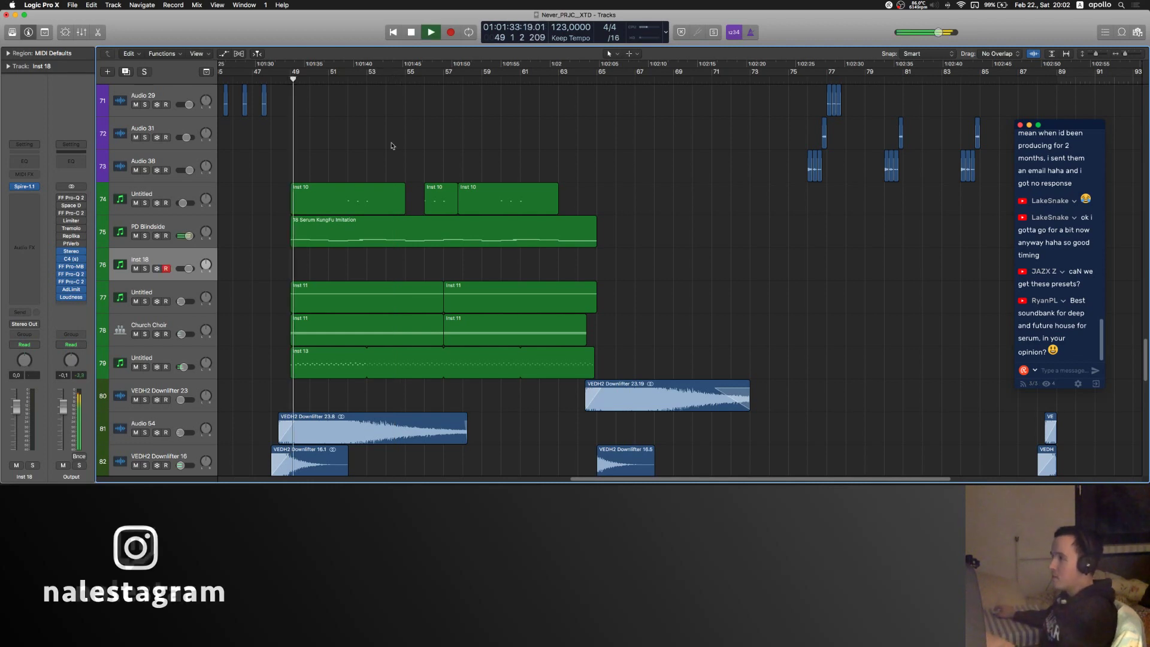
pyautogui.scroll(2, 319, 359)
pyautogui.scroll(-3, 320, 359)
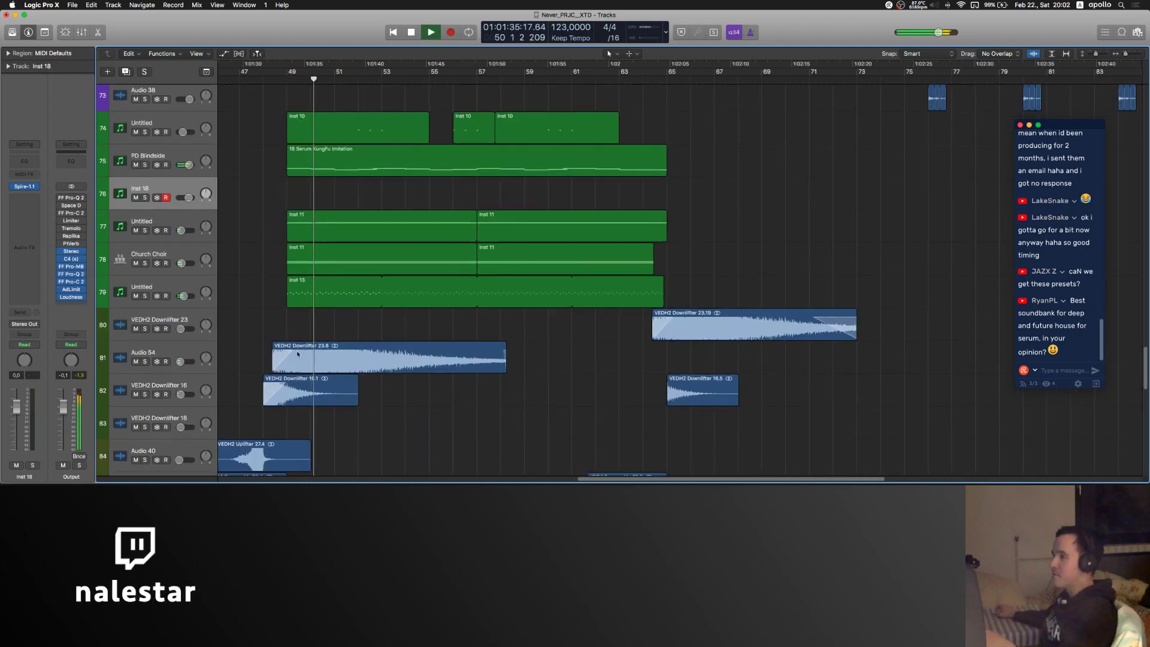
# - Solo track 79 below Church Choir, and open its Nexus 2 window clear of the track list to view the pluck preset
pyautogui.click(154, 288)
pyautogui.hotkey('ctrl', 's')
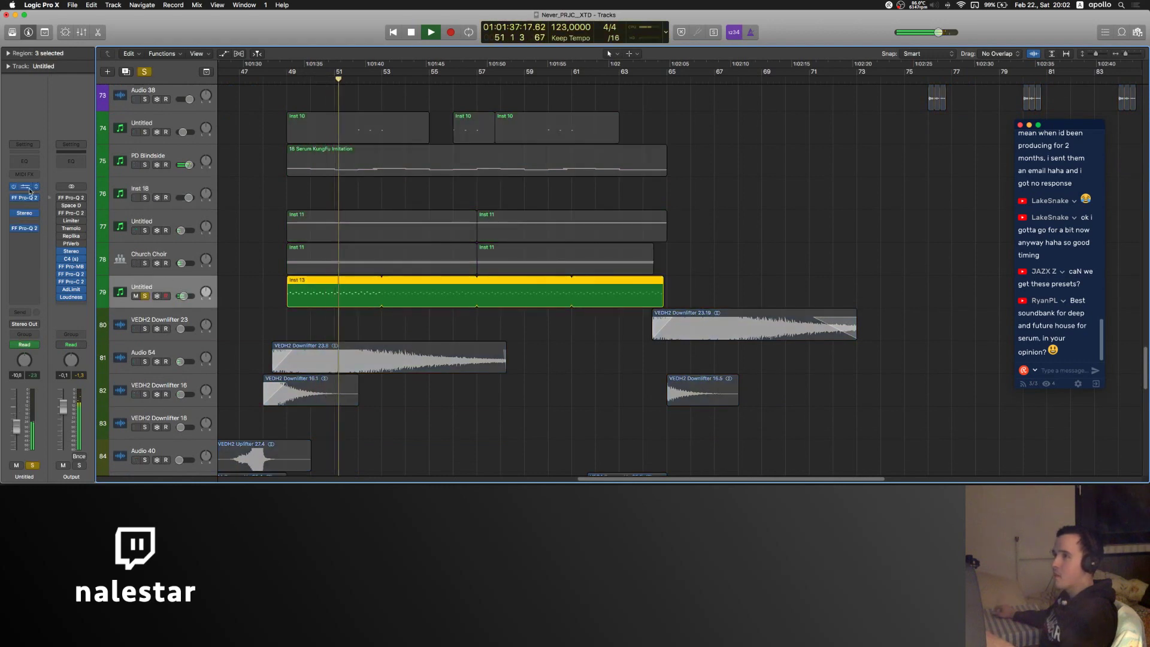
pyautogui.click(24, 187)
pyautogui.moveTo(262, 35); pyautogui.dragTo(547, 42)
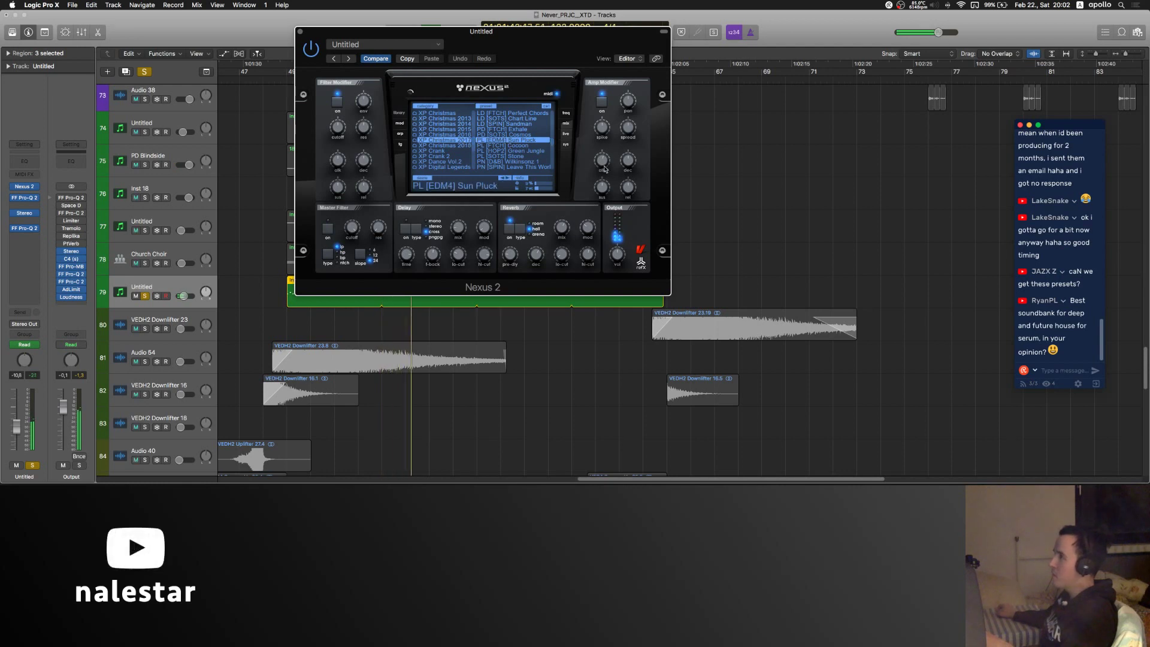
pyautogui.moveTo(604, 169); pyautogui.dragTo(606, 165)
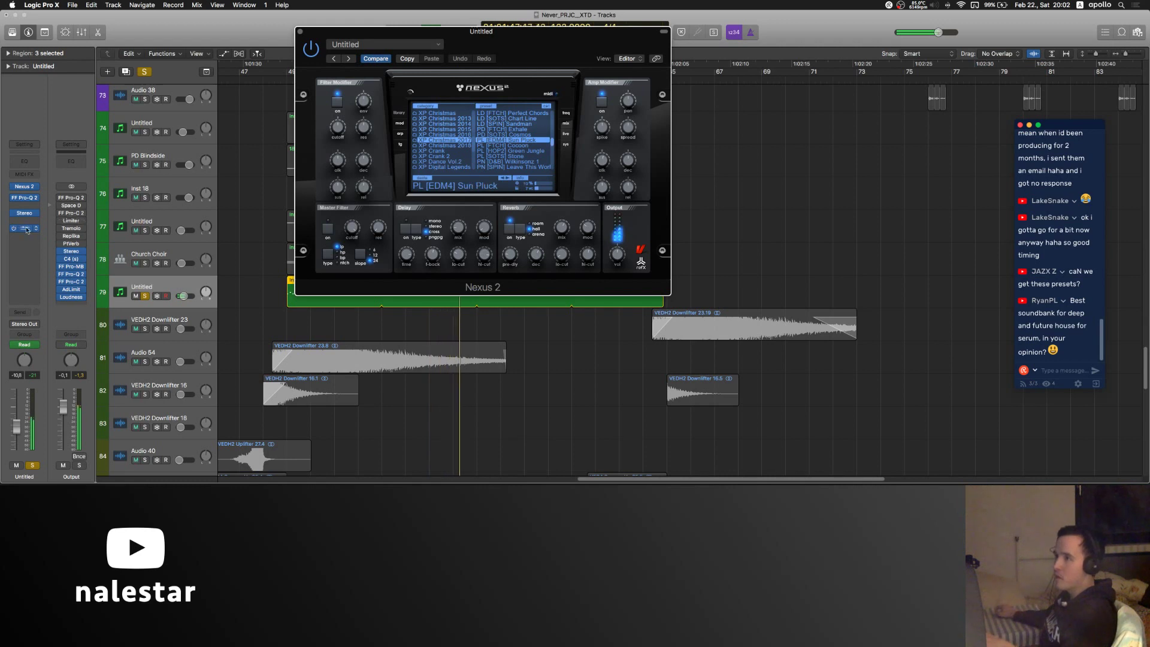
# - Examine the pluck's first Pro-Q 2 curve, close the plug-in windows, and compare the sound with its effects bypassed and active from bar 49
pyautogui.click(26, 198)
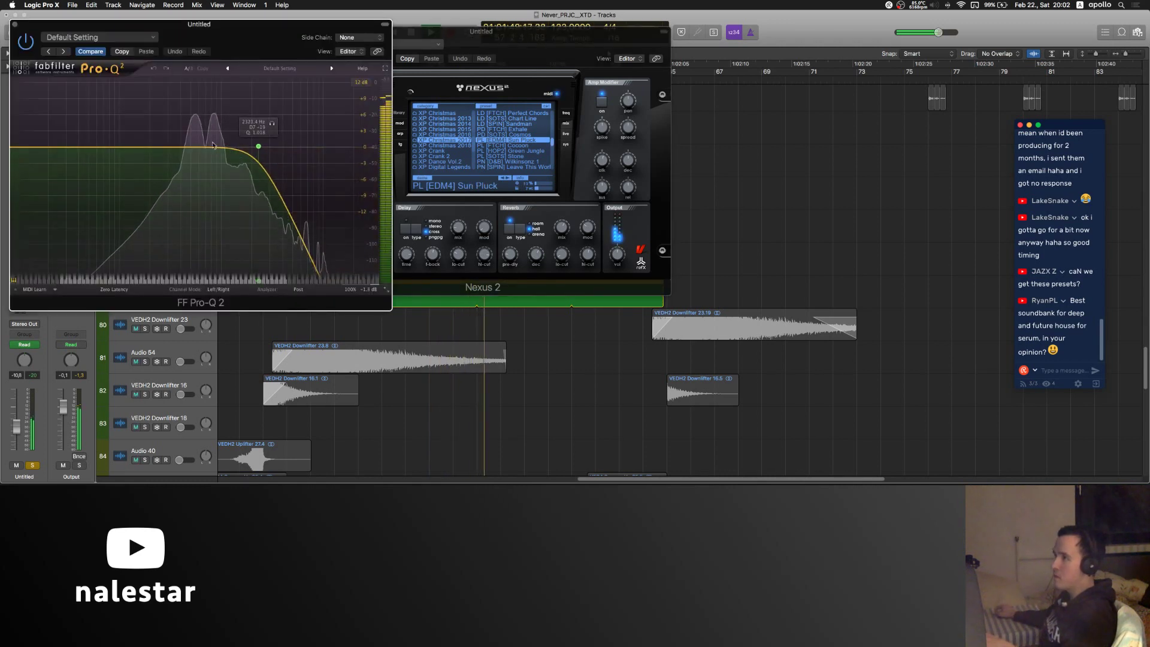
pyautogui.click(25, 41)
pyautogui.click(15, 26)
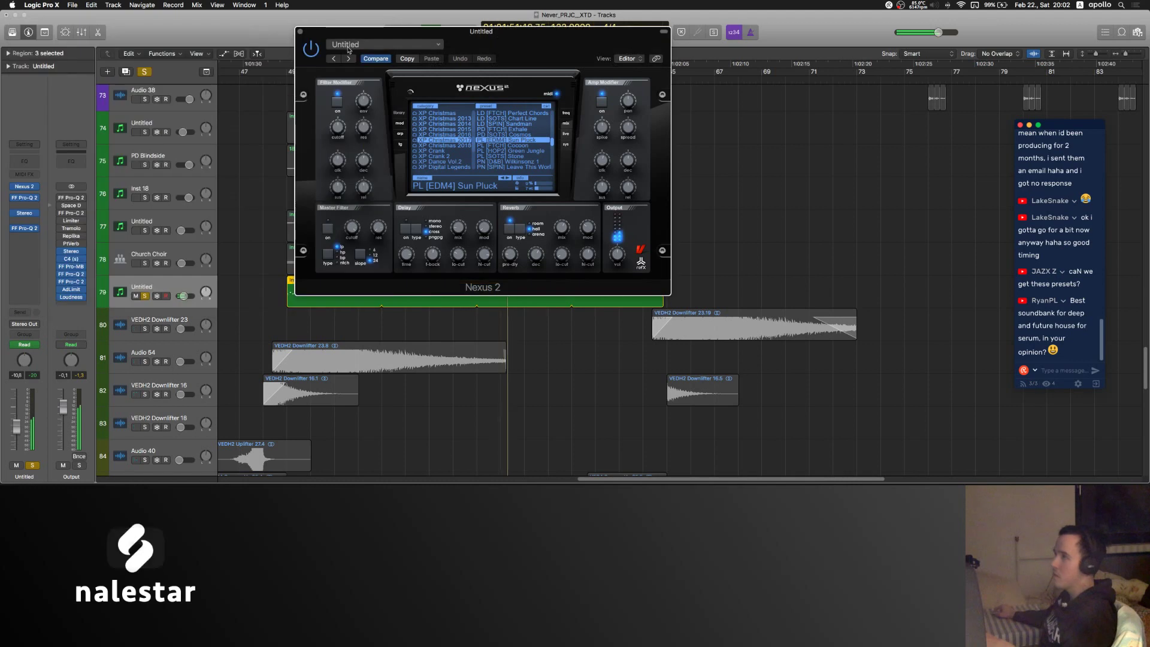
pyautogui.click(23, 187)
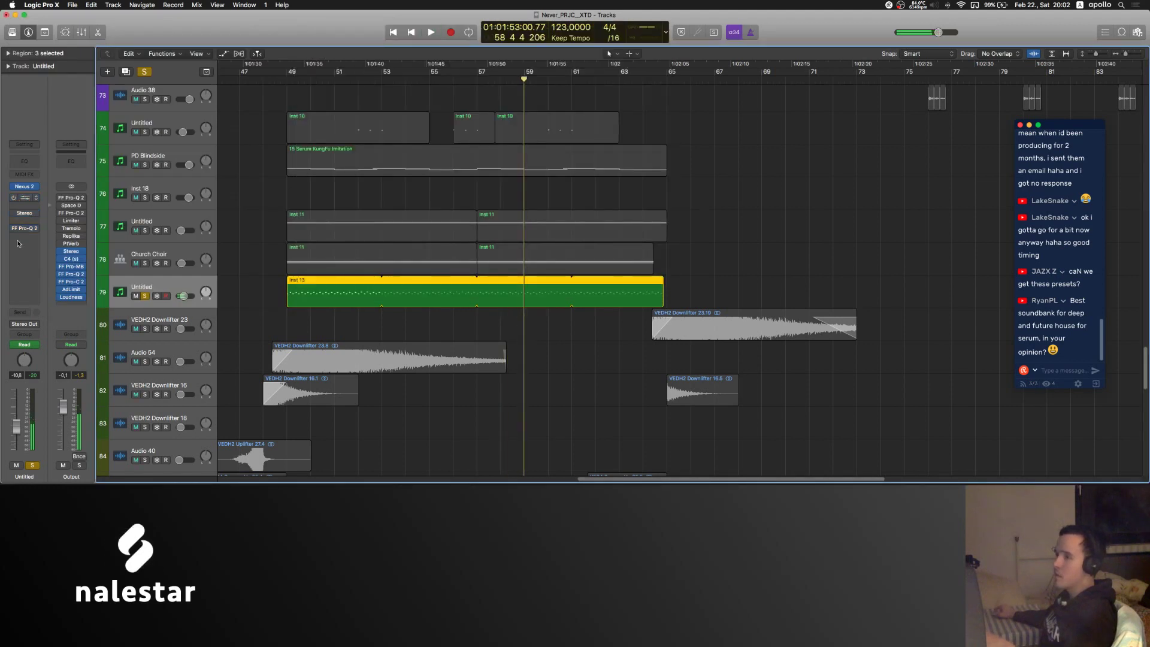
pyautogui.hotkey('shift', 'space')
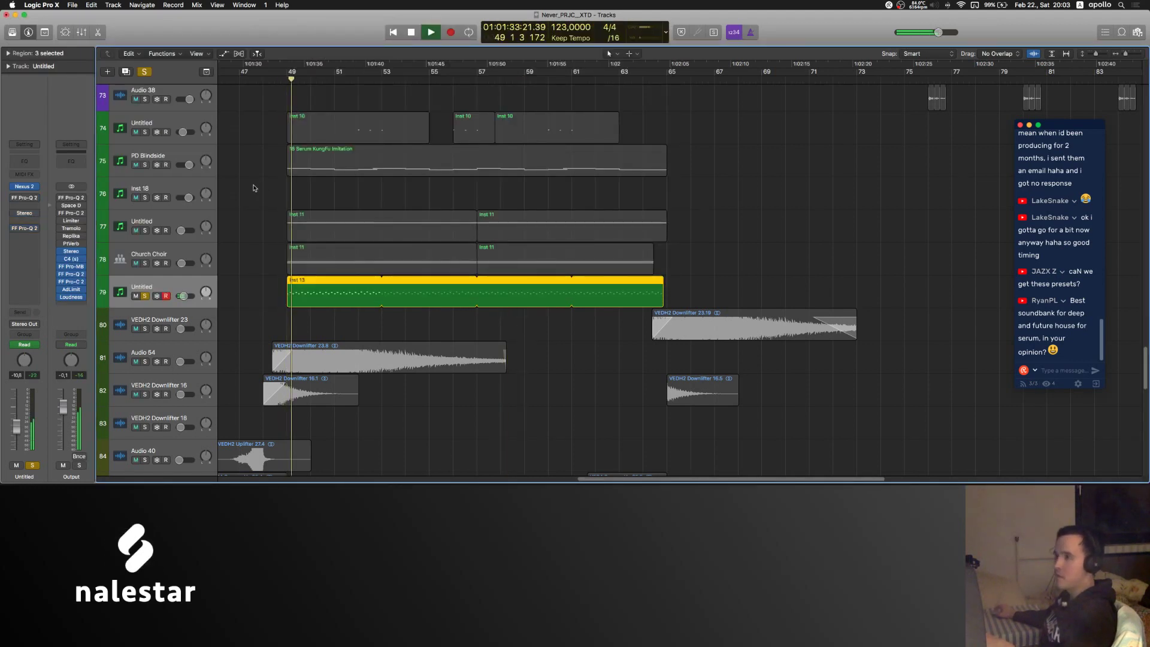
pyautogui.press('space')
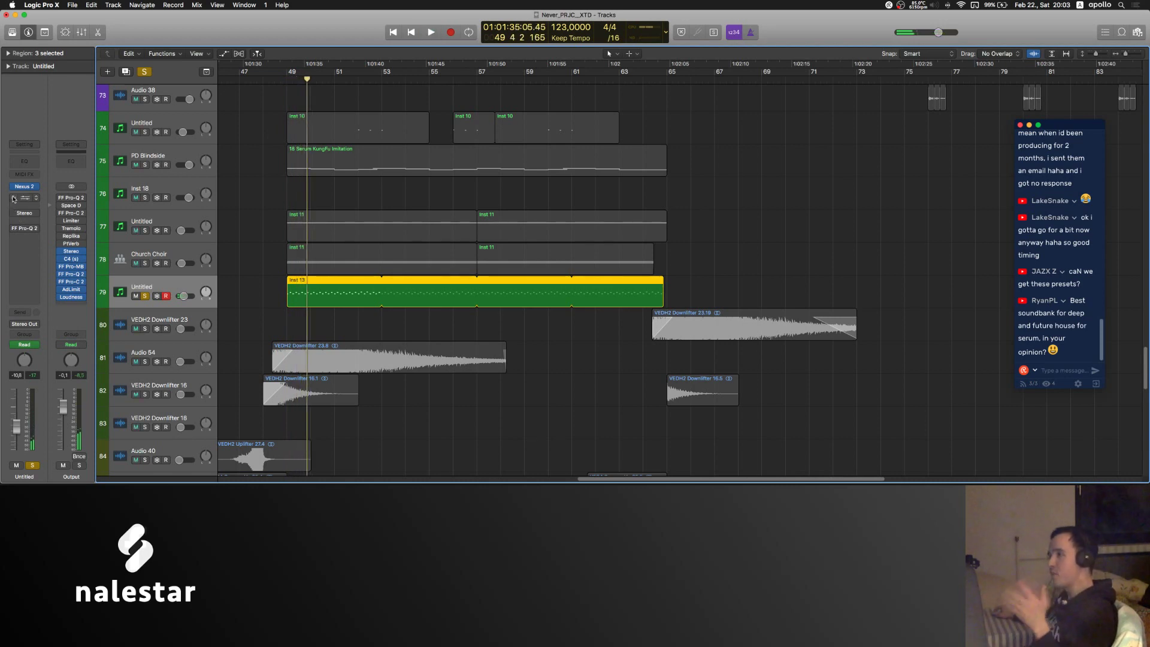
# - Solo track 74 above PD Blindside as well, view its Nexus 2 preset, then close the instrument window
pyautogui.click(409, 204)
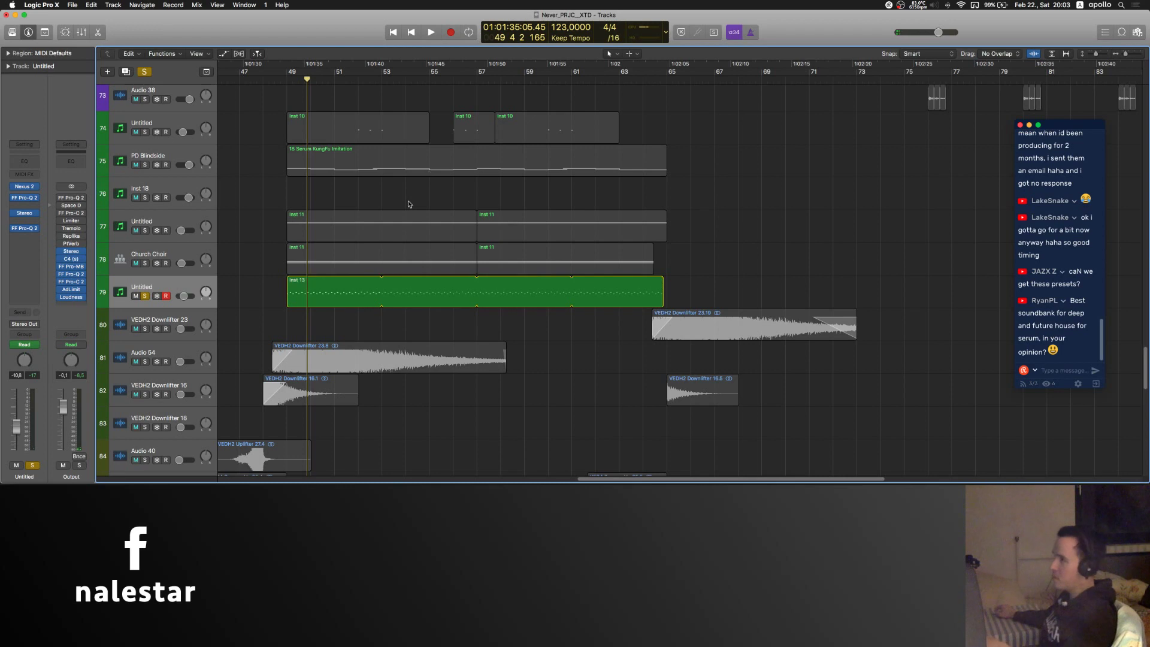
pyautogui.scroll(3, 409, 204)
pyautogui.click(144, 208)
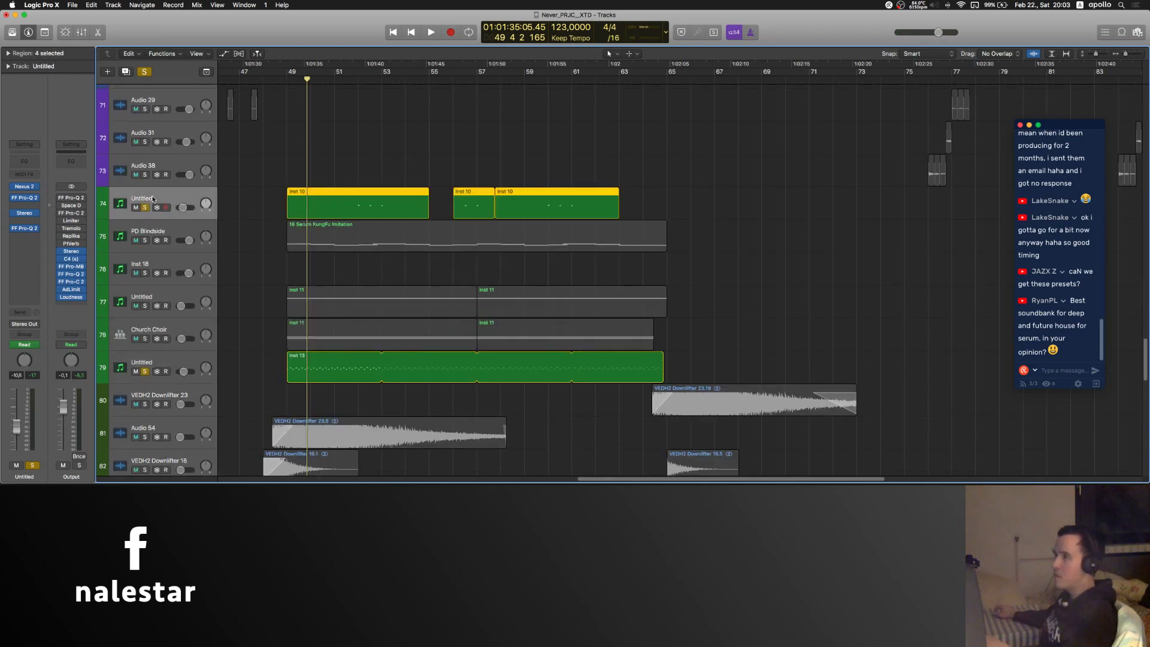
pyautogui.click(23, 188)
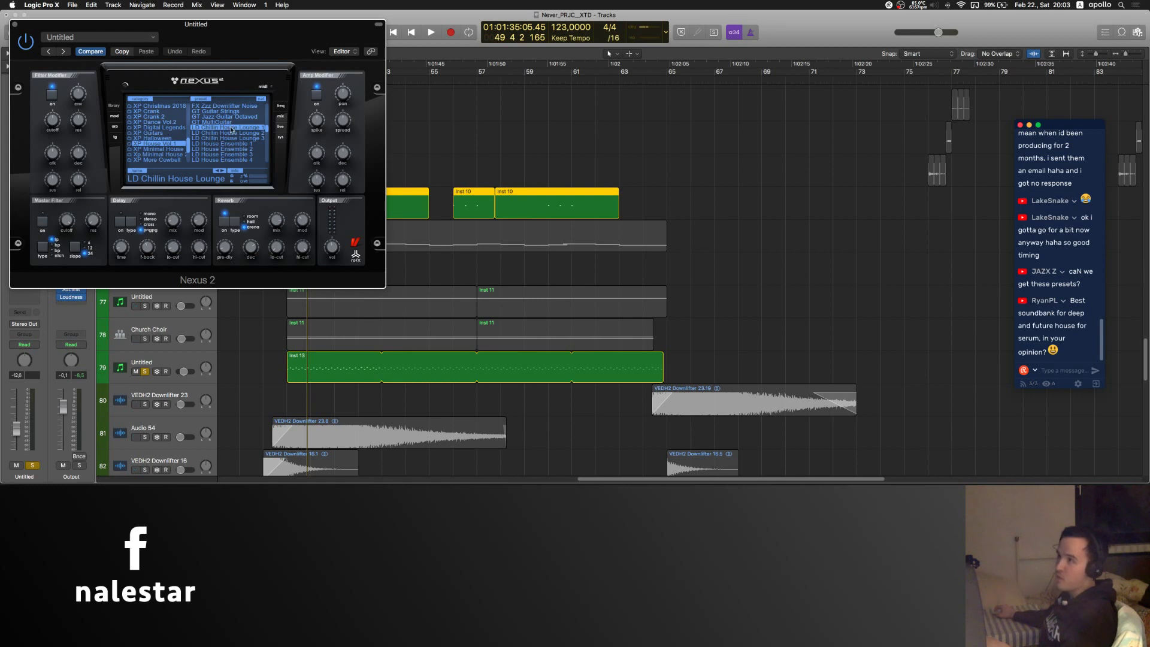
pyautogui.click(15, 25)
# - Play the soloed lead and pluck tracks together, then clear their solos during playback
pyautogui.press('super+Left')
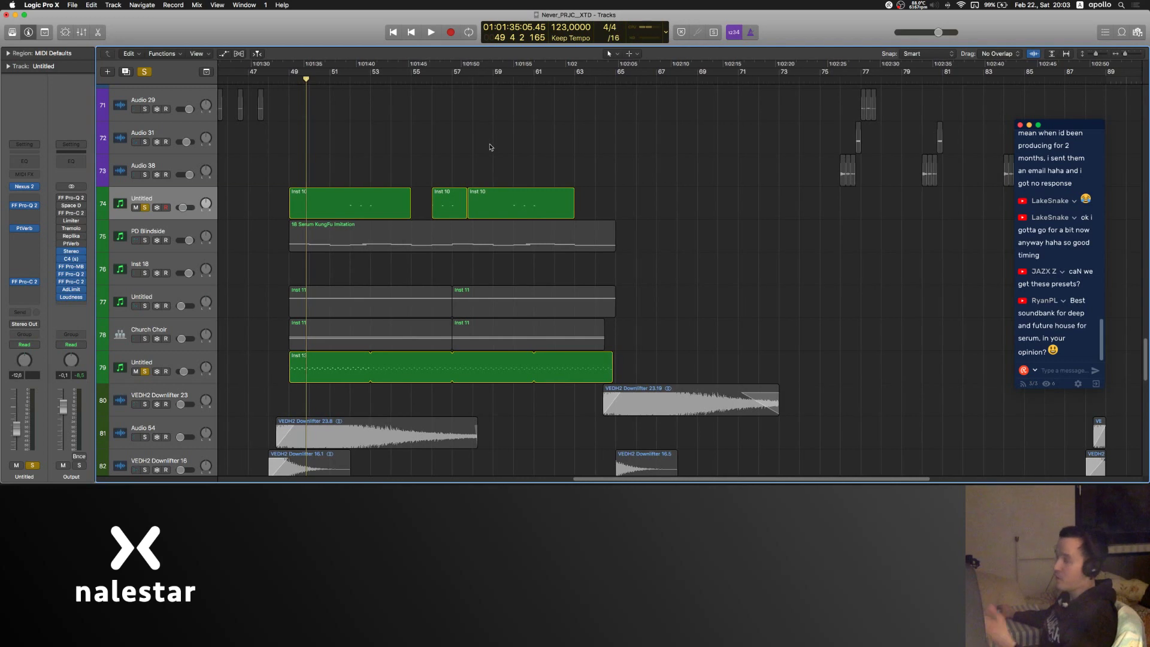
pyautogui.press('space')
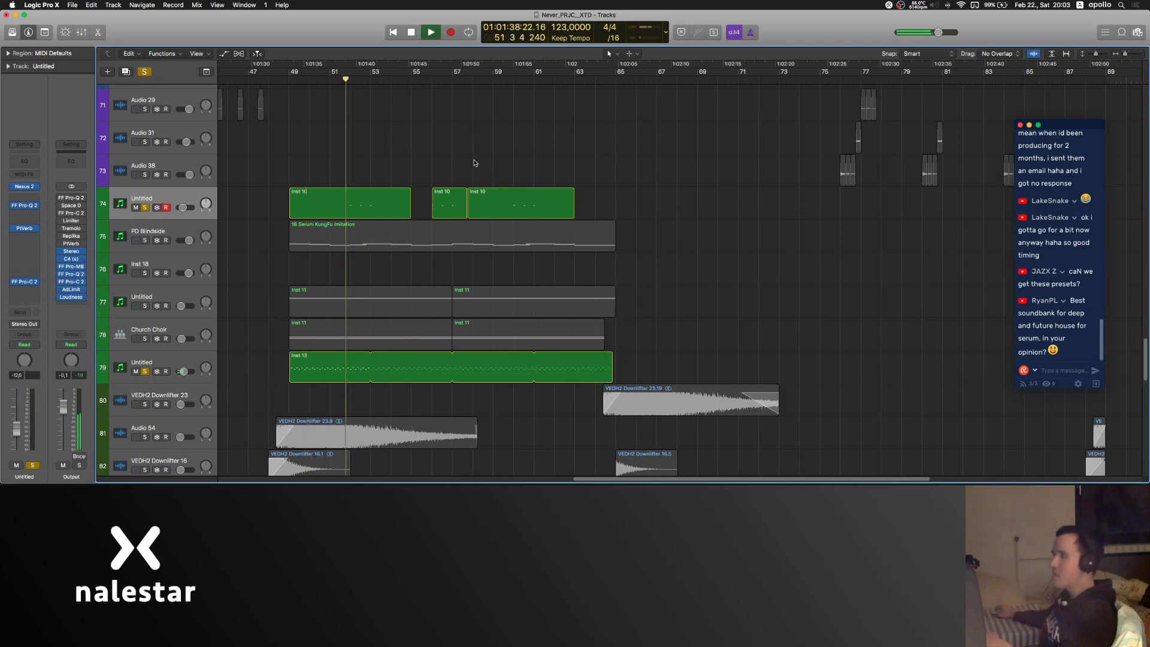
pyautogui.click(145, 208)
# - Play the break with all tracks while looking over the uplifter, snare roll and downlifter effect tracks, then stop playback
pyautogui.scroll(-5, 462, 175)
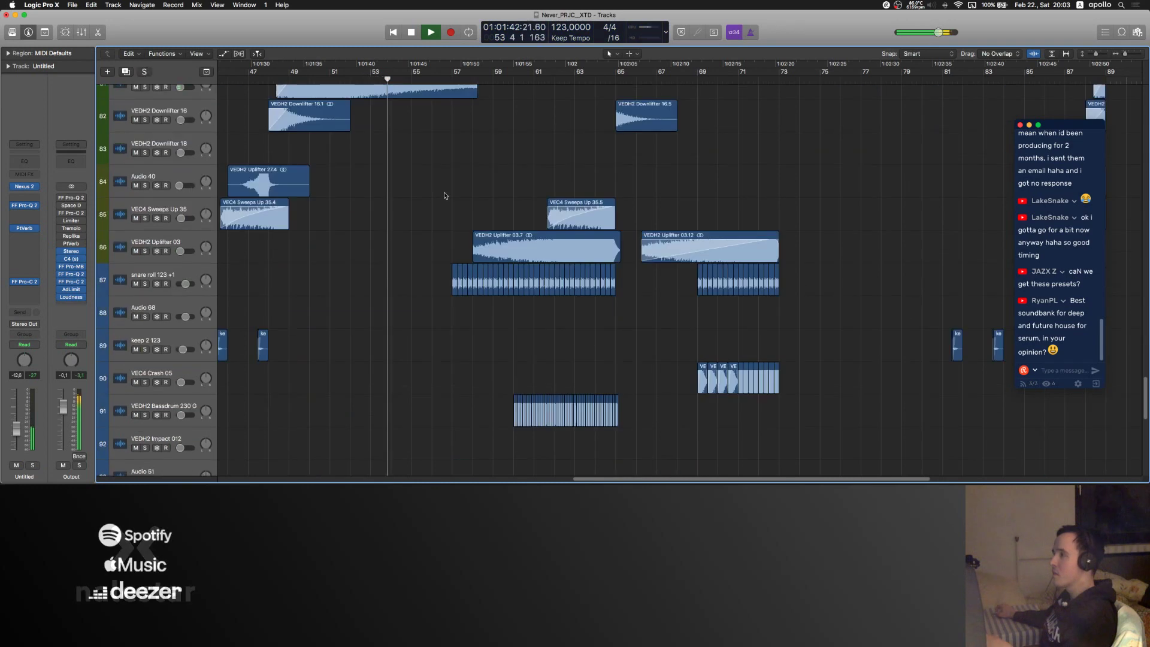
pyautogui.scroll(4, 445, 196)
pyautogui.scroll(-6, 445, 195)
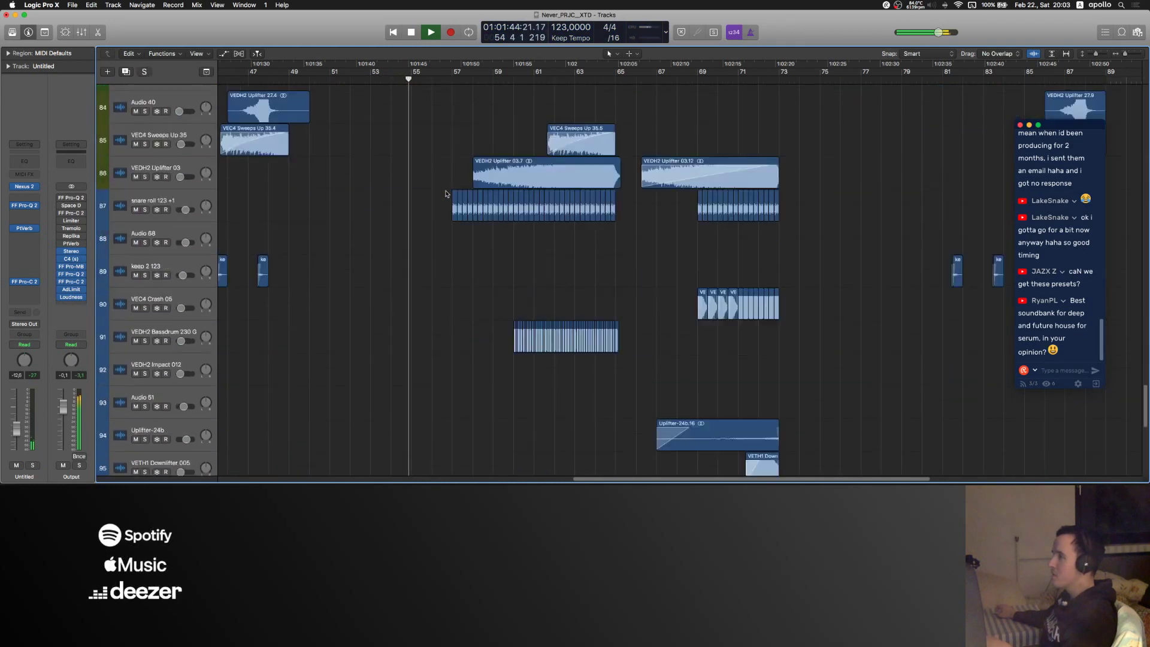
pyautogui.scroll(-7, 445, 193)
pyautogui.press('space')
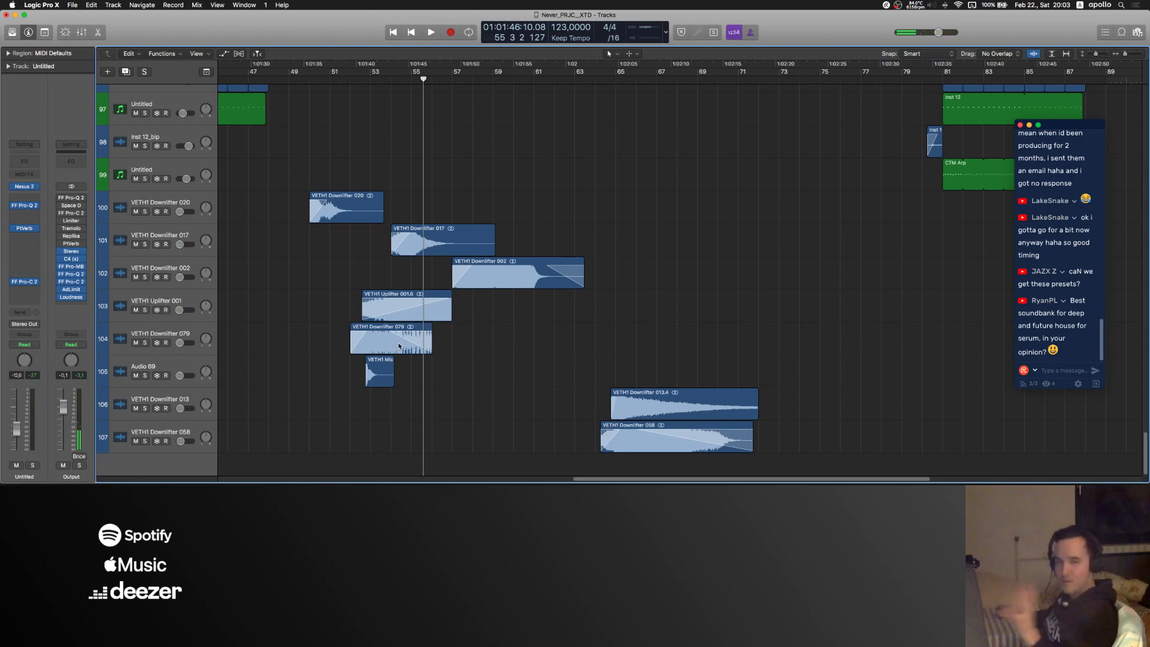
pyautogui.scroll(-1, 581, 192)
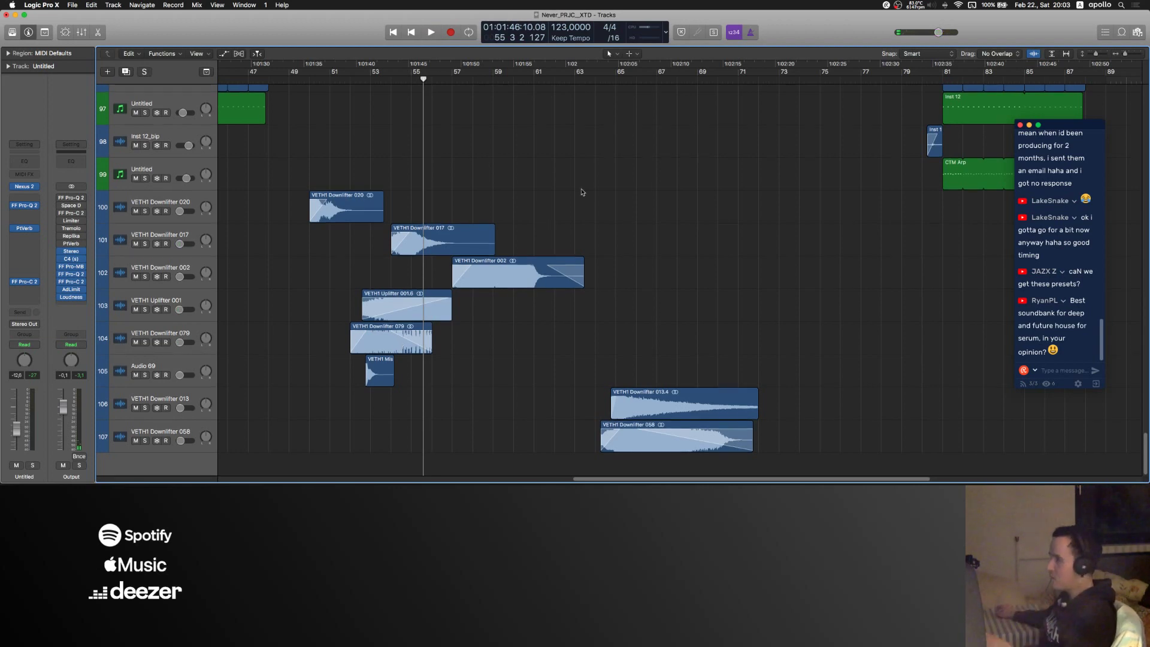
# - Look over the arrangement from the effect tracks up to the kick and bass tracks, comparing the sections before and after the break
pyautogui.scroll(10, 521, 204)
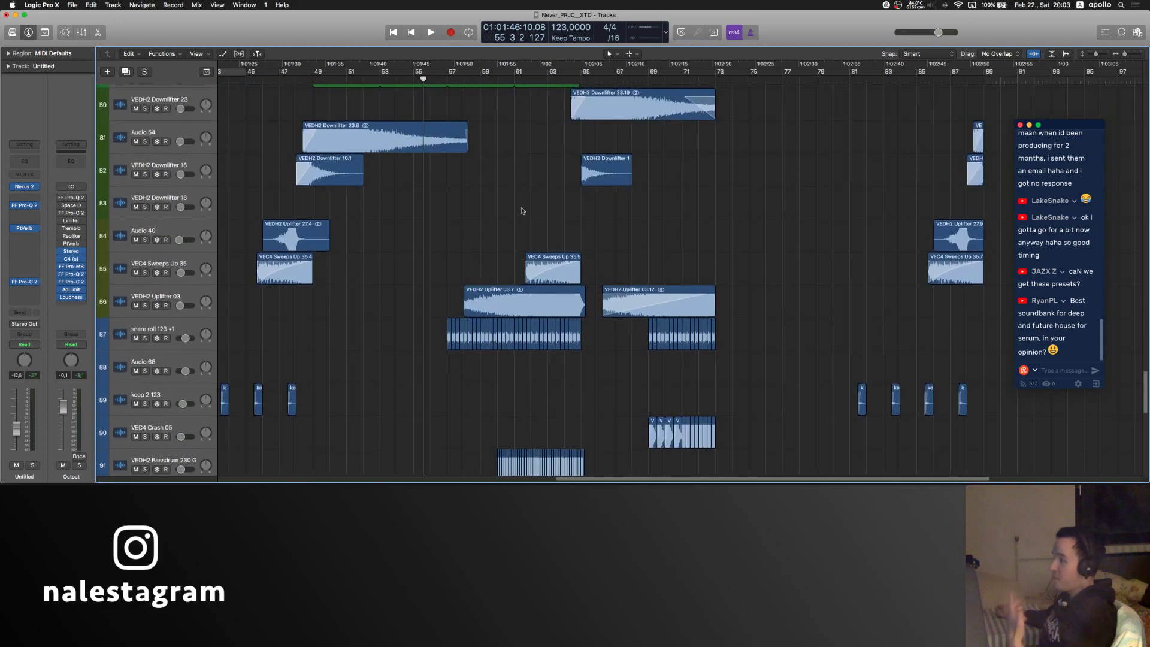
pyautogui.scroll(20, 518, 211)
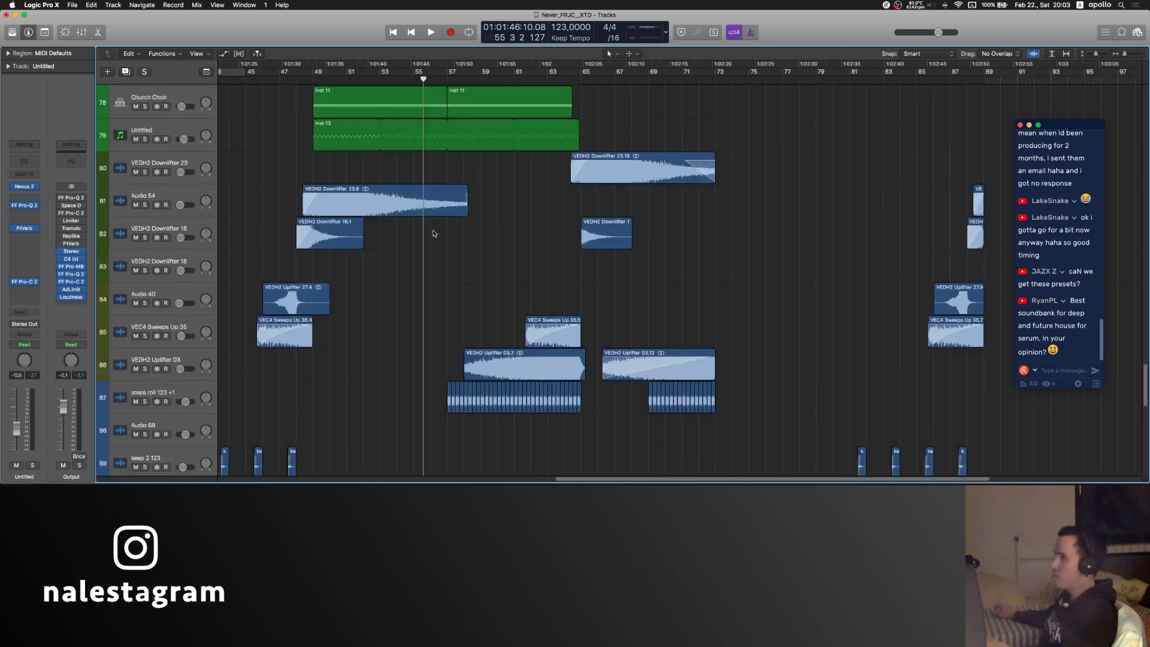
pyautogui.scroll(15, 433, 233)
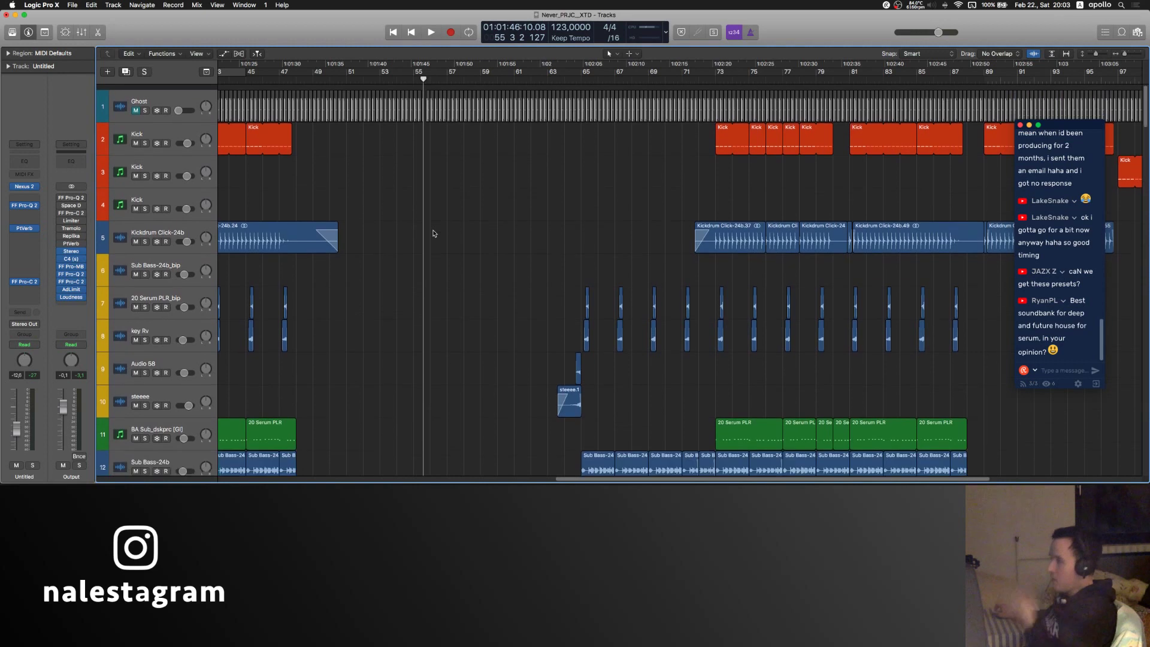
pyautogui.hscroll(-3, 434, 232)
pyautogui.hscroll(-10, 434, 233)
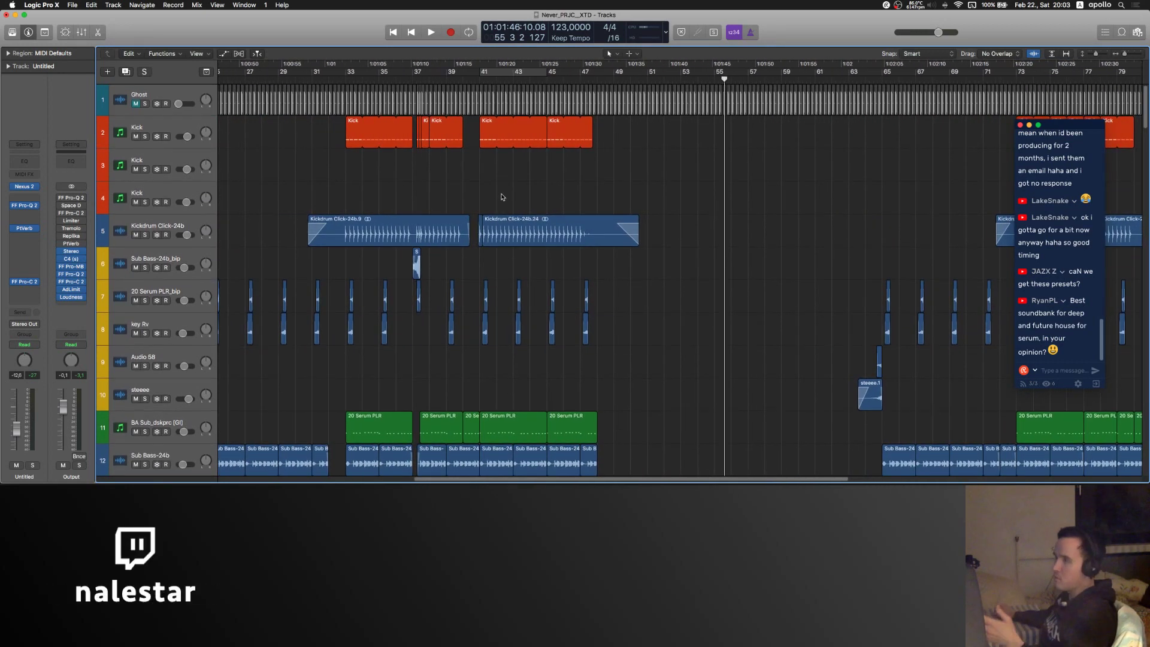
pyautogui.hscroll(-1, 501, 197)
pyautogui.hscroll(5, 502, 197)
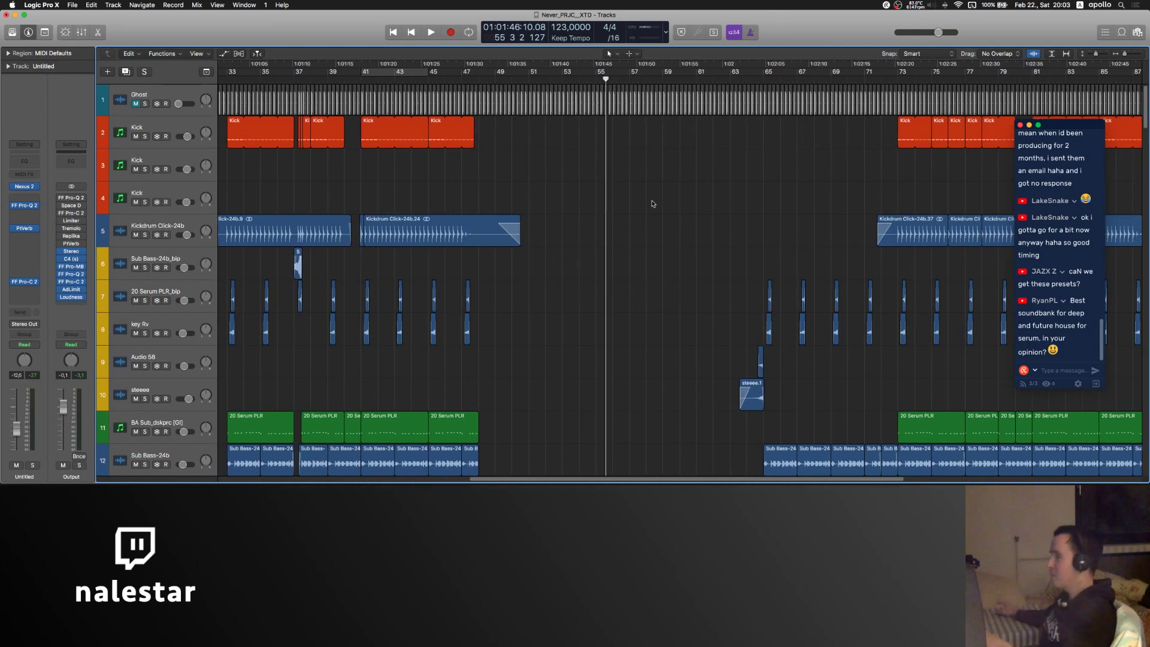
pyautogui.scroll(-3, 548, 191)
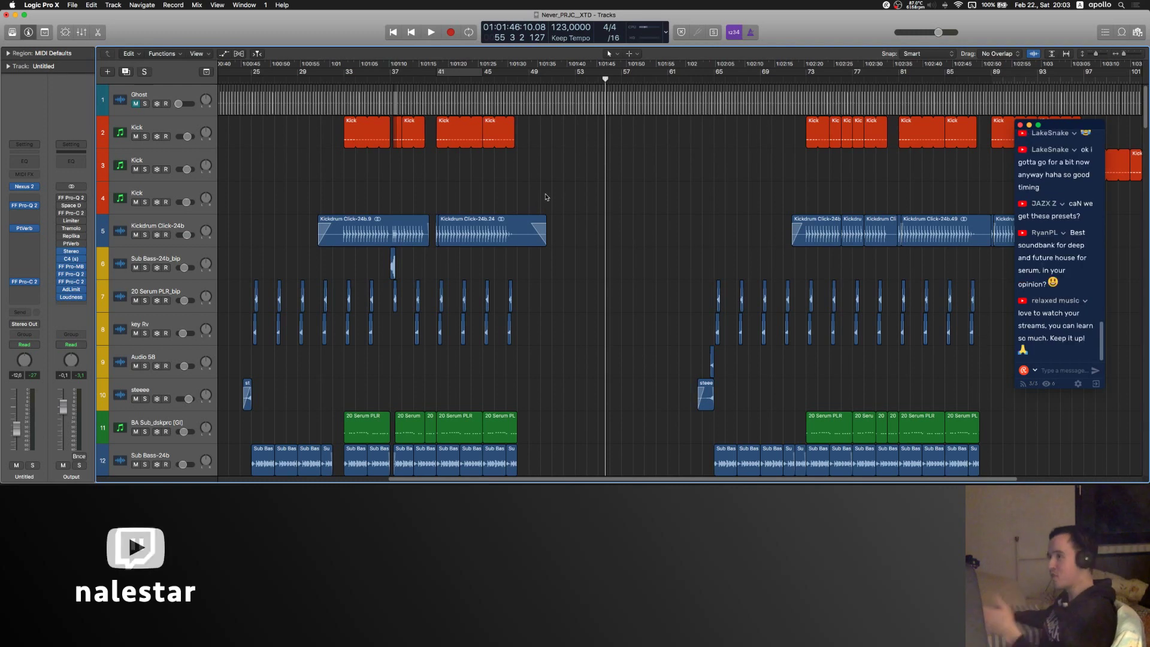
pyautogui.hscroll(5, 564, 196)
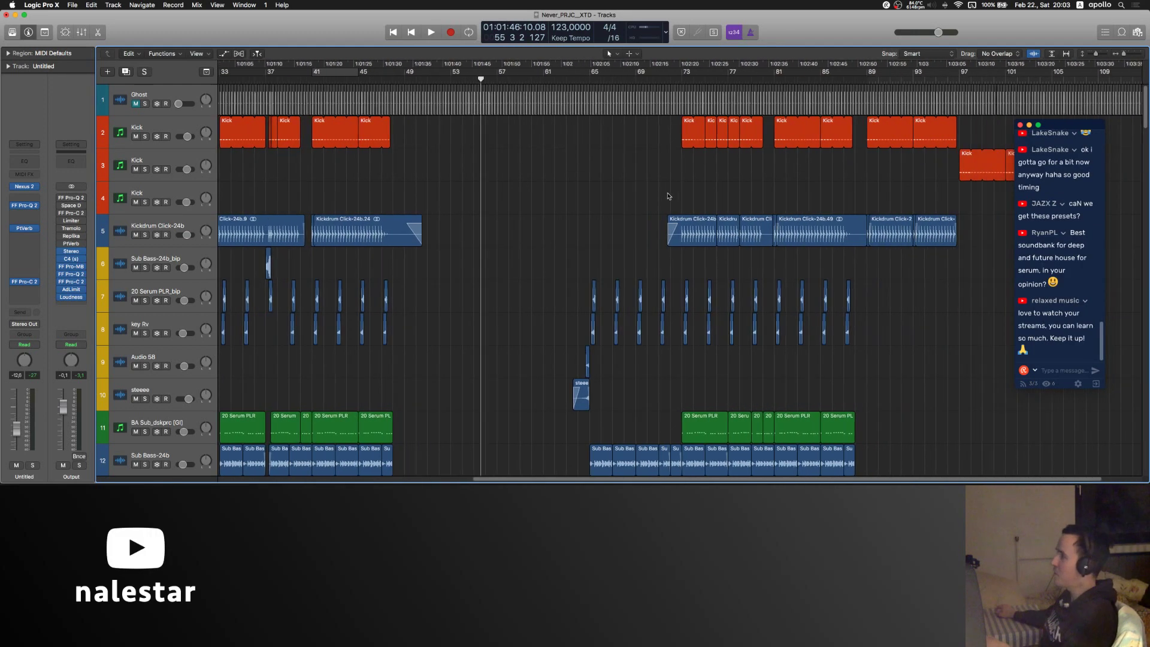
# - Remove the bypassed PVerb, Replika and Tremolo plug-ins from the Output channel's effect chain
pyautogui.click(76, 245)
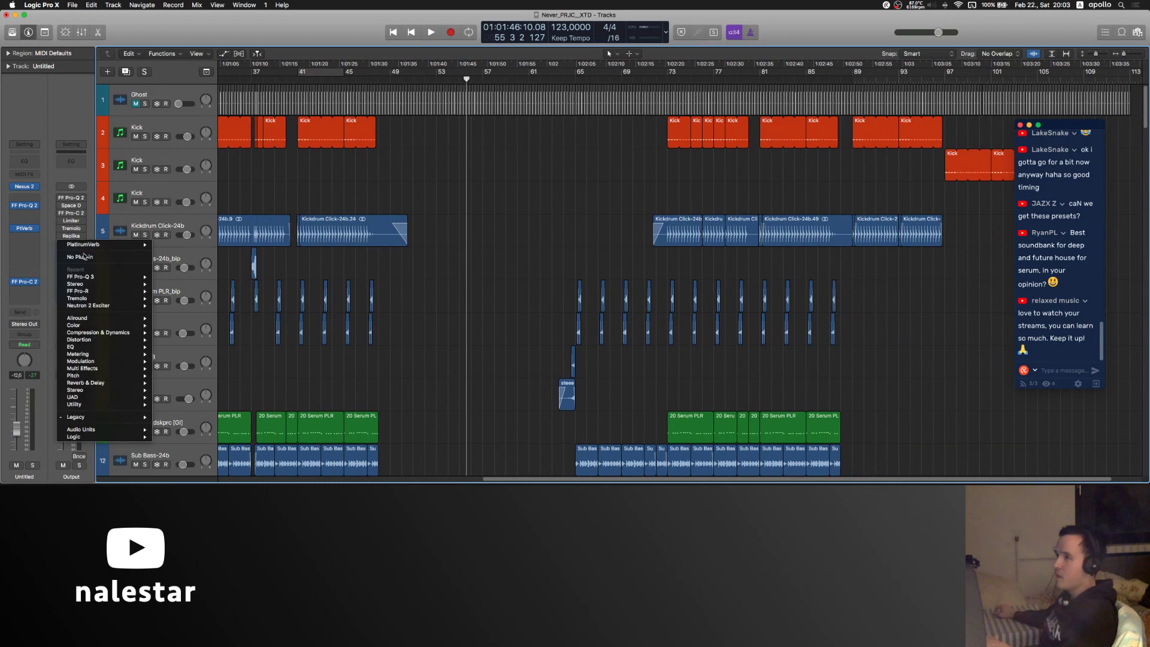
pyautogui.click(78, 246)
pyautogui.click(81, 248)
pyautogui.click(83, 253)
pyautogui.click(83, 243)
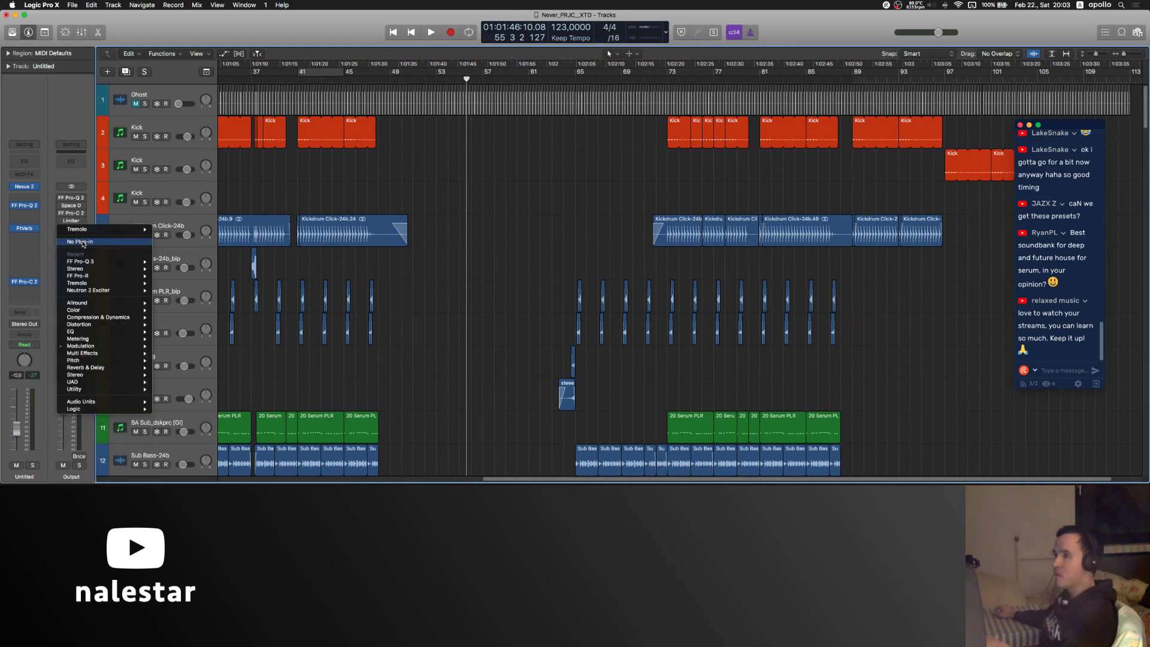
pyautogui.click(82, 240)
pyautogui.click(82, 235)
pyautogui.click(82, 239)
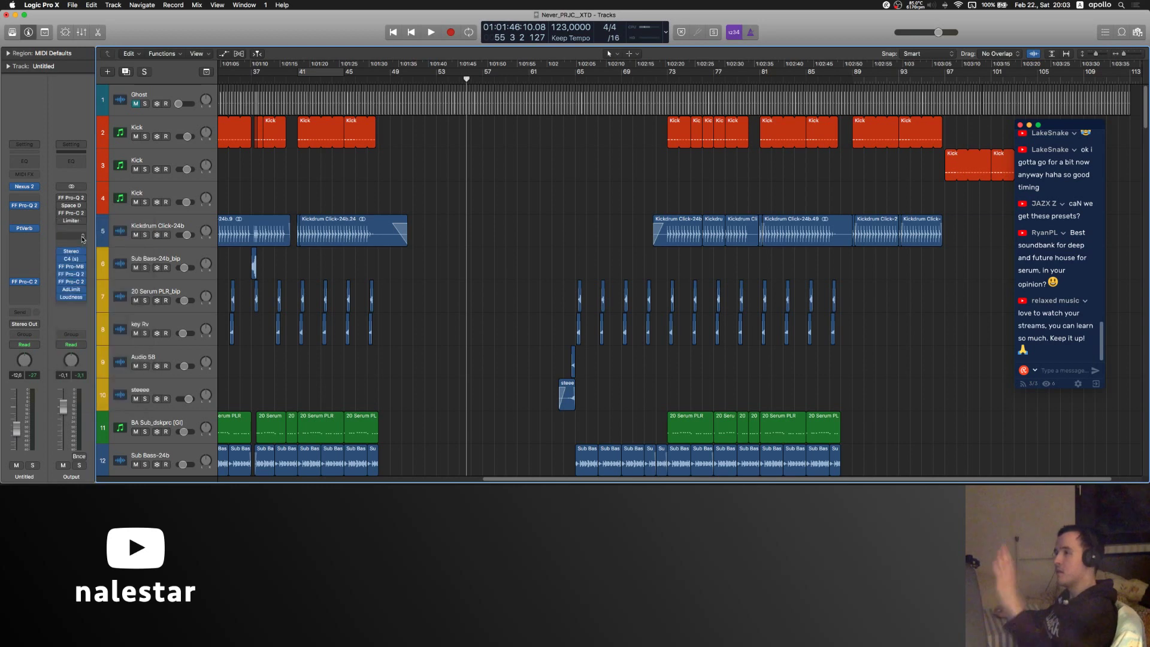
# - Remove the bypassed Limiter, FF Pro-C 2, Space D and FF Pro-Q 2 plug-ins above the active effects on the Output channel
pyautogui.click(83, 212)
pyautogui.click(83, 207)
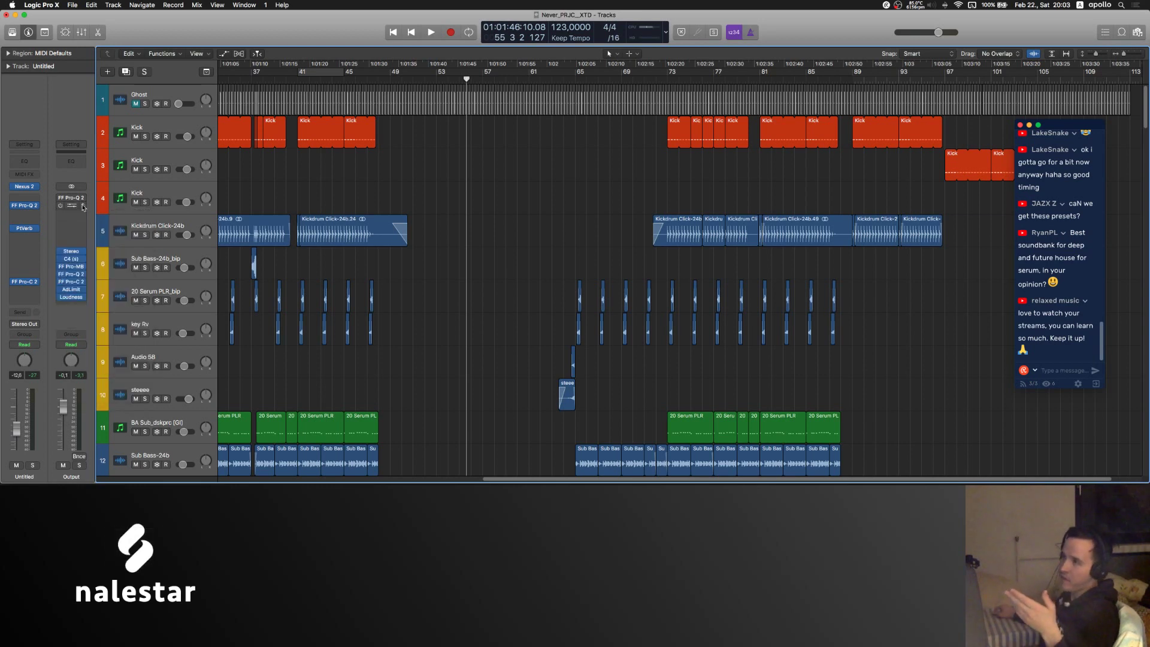
pyautogui.click(83, 207)
pyautogui.click(84, 209)
pyautogui.click(83, 207)
pyautogui.click(82, 212)
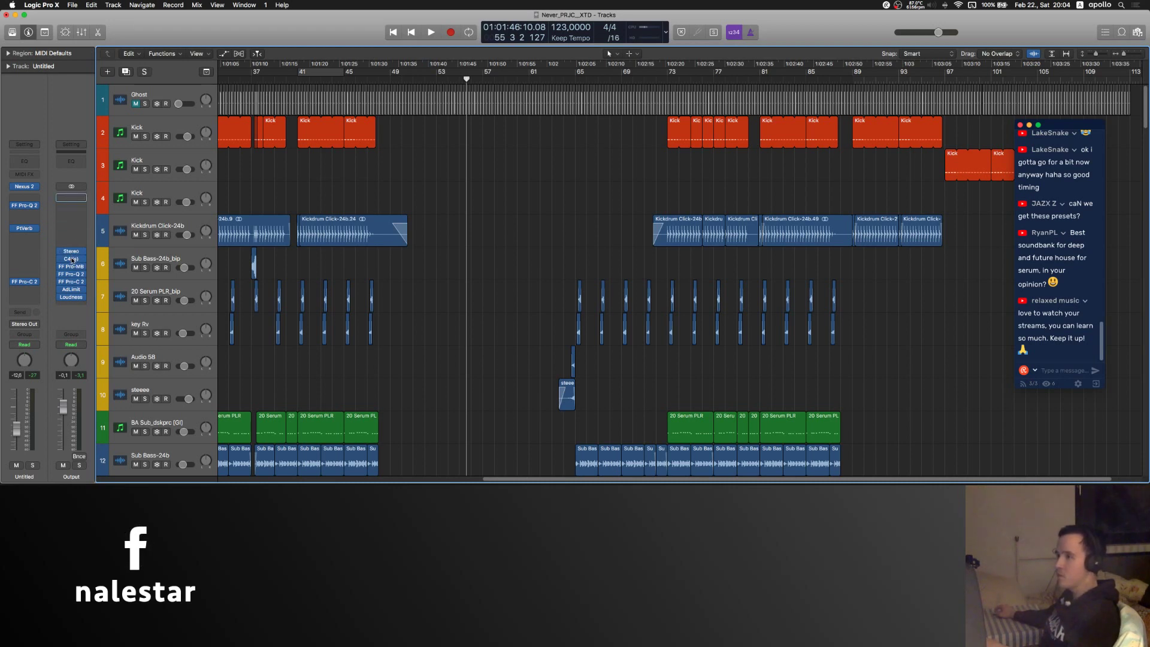
# - Move the Output plug-ins from Stereo to AdLimit up the chain, spacing them apart above Loudness in the same order
pyautogui.moveTo(72, 260); pyautogui.dragTo(71, 214)
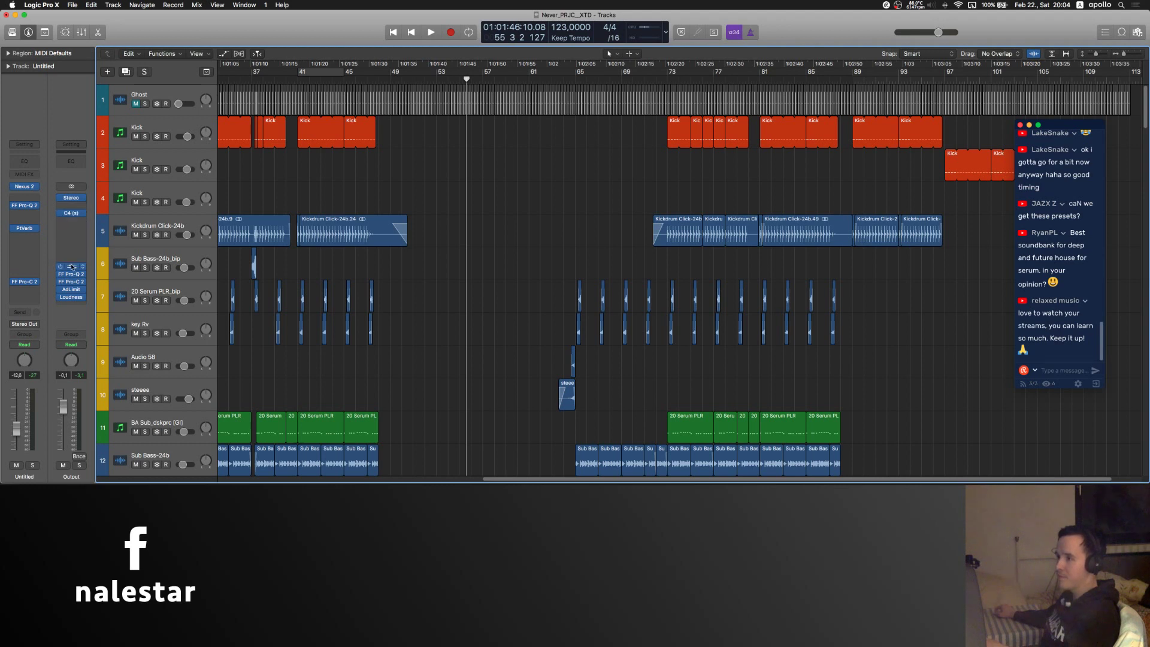
pyautogui.moveTo(72, 266); pyautogui.dragTo(71, 228)
pyautogui.moveTo(71, 273); pyautogui.dragTo(72, 246)
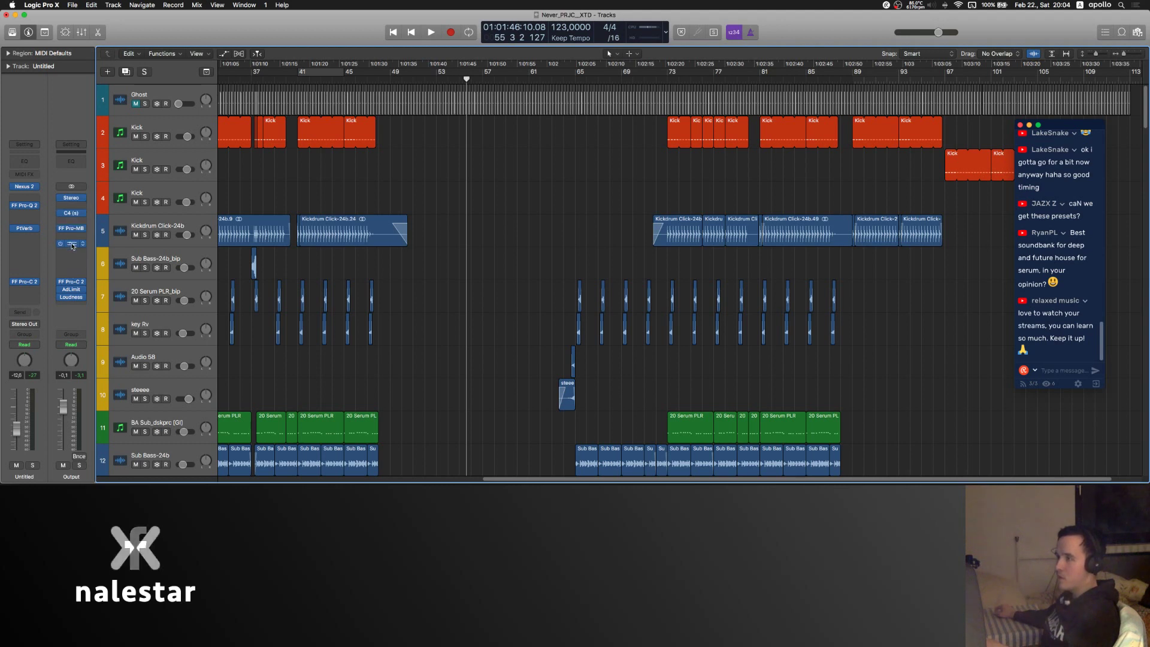
pyautogui.moveTo(73, 286); pyautogui.dragTo(72, 269)
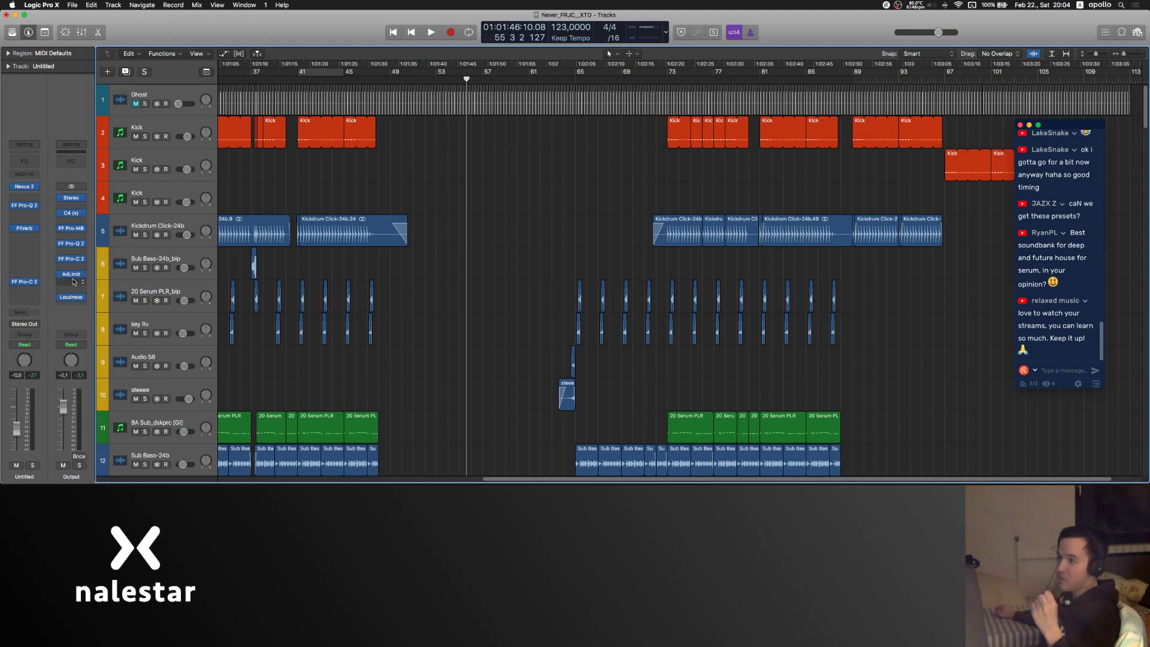
# - View the Output channel's Adaptive Limiter settings, then close the plug-in window
pyautogui.click(72, 274)
pyautogui.moveTo(283, 42); pyautogui.dragTo(509, 54)
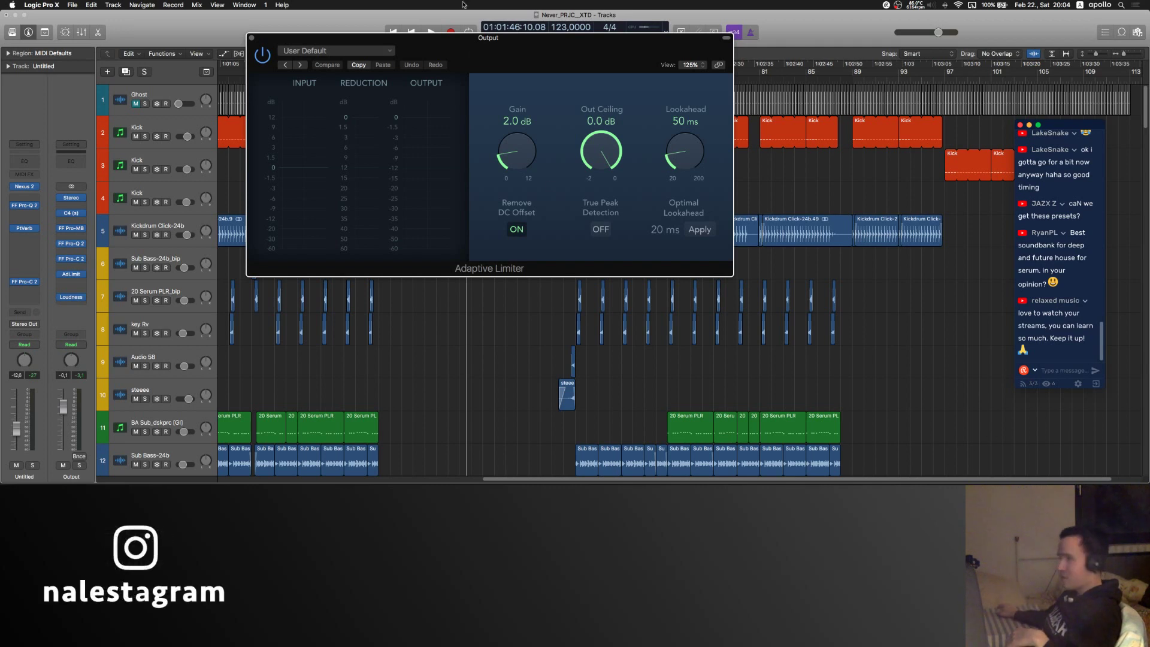
pyautogui.moveTo(506, 59); pyautogui.dragTo(512, 155)
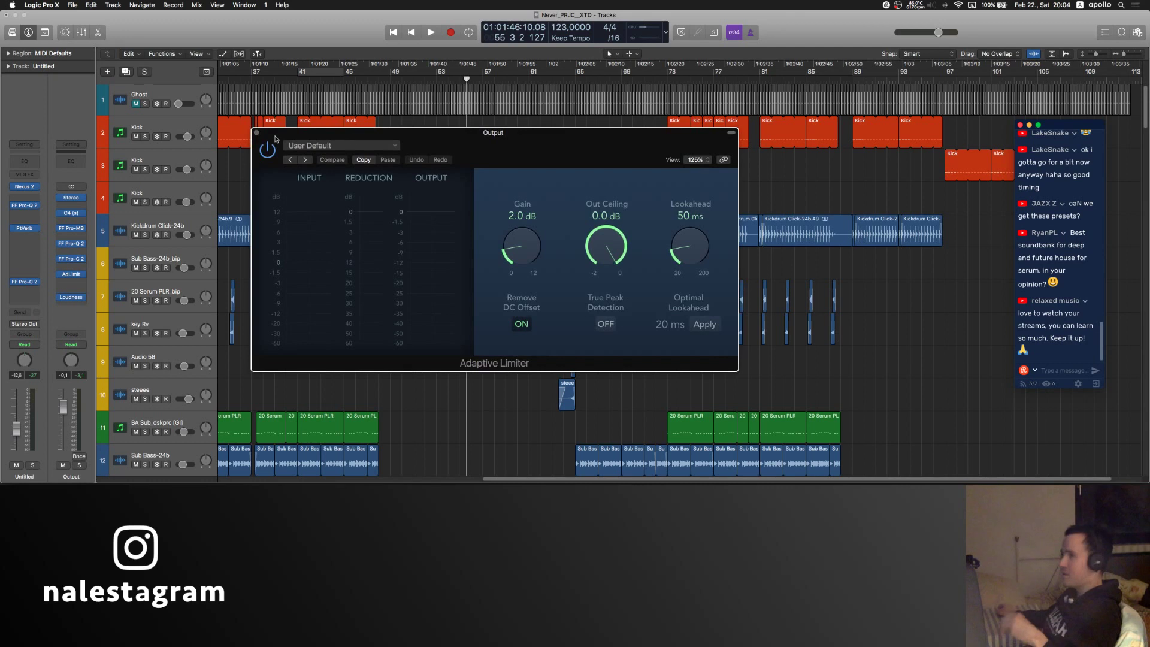
pyautogui.click(256, 133)
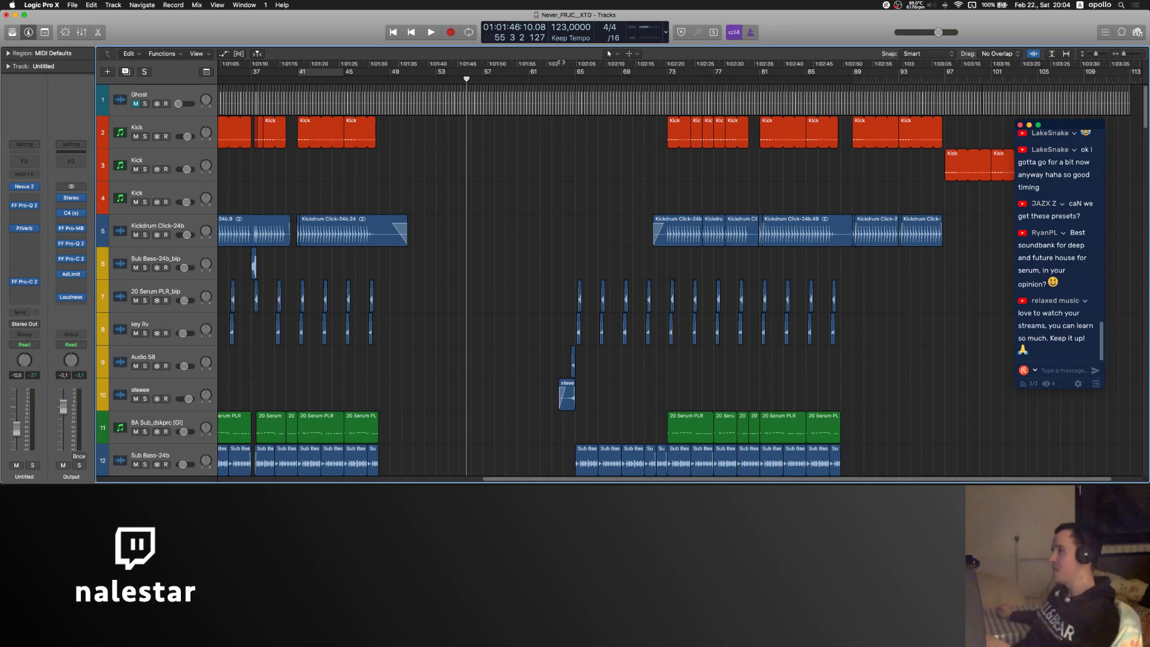
# - Look over the arrangement from the kick and bass tracks down to the break instruments and back up
pyautogui.scroll(-3, 512, 270)
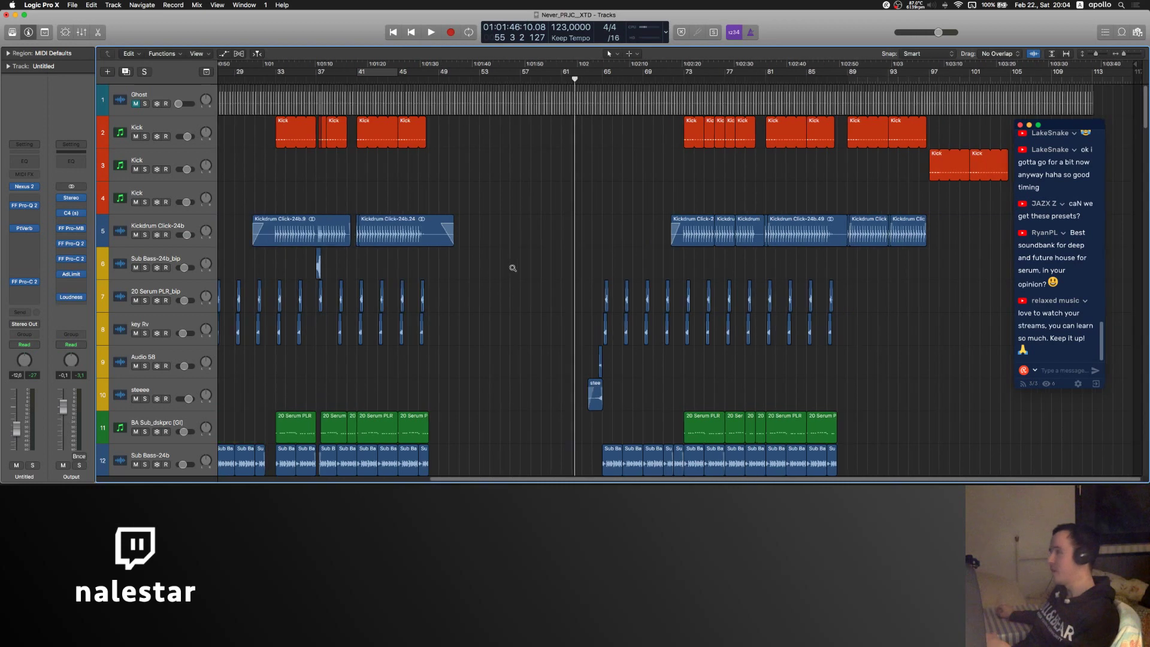
pyautogui.scroll(2, 520, 266)
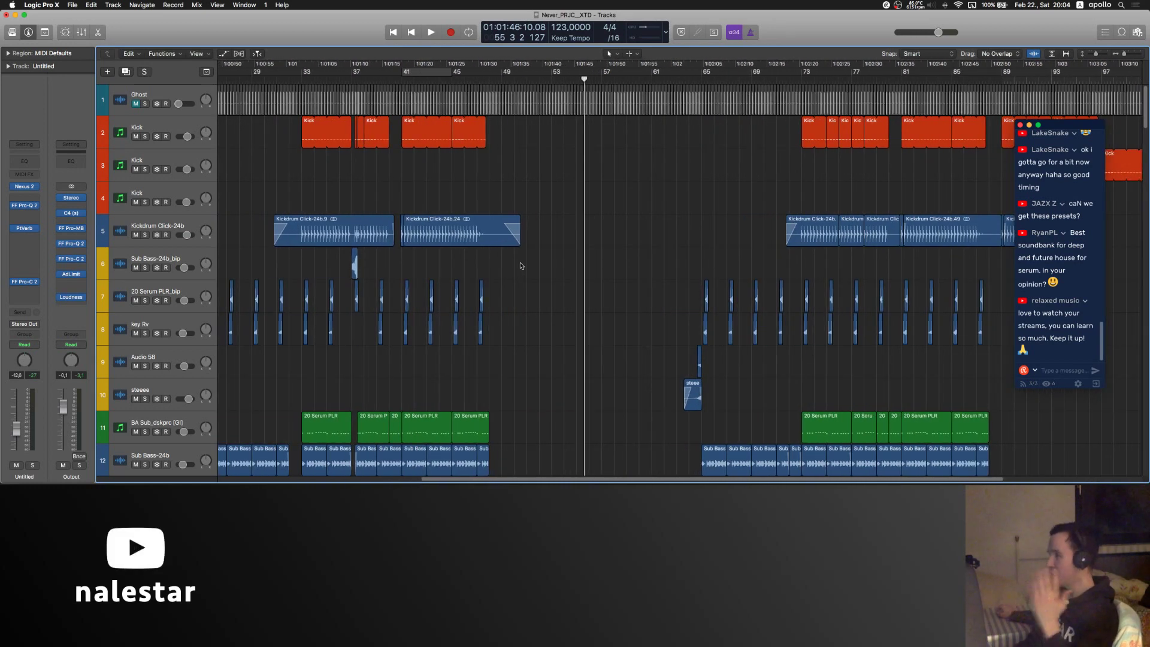
pyautogui.scroll(-5, 521, 266)
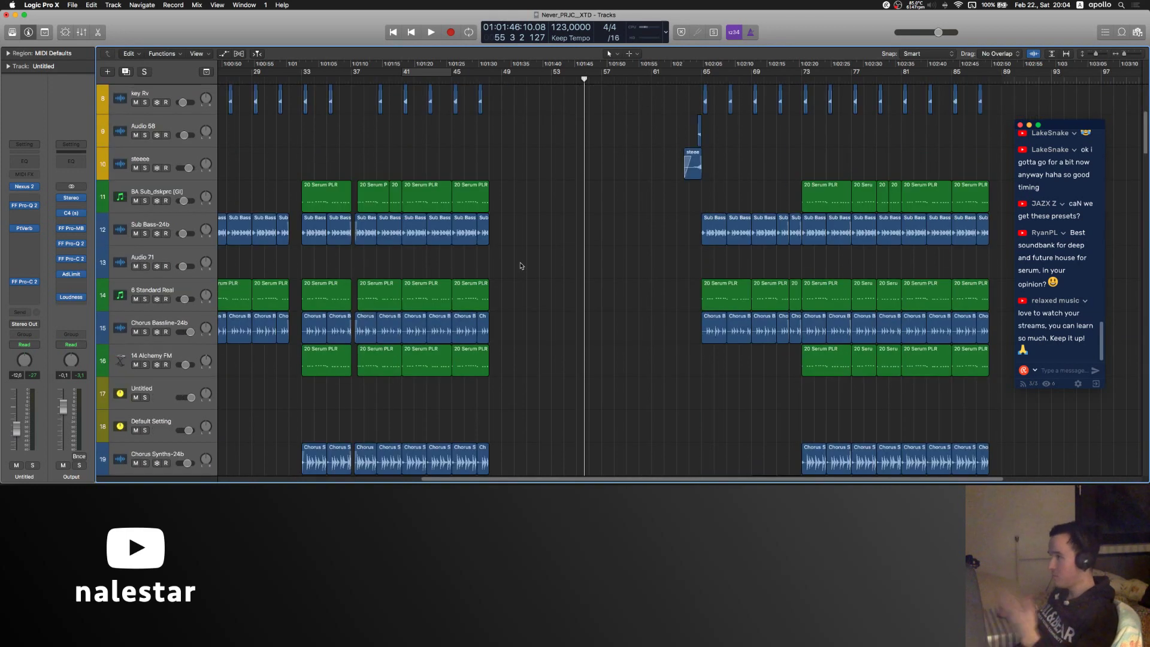
pyautogui.scroll(-20, 520, 266)
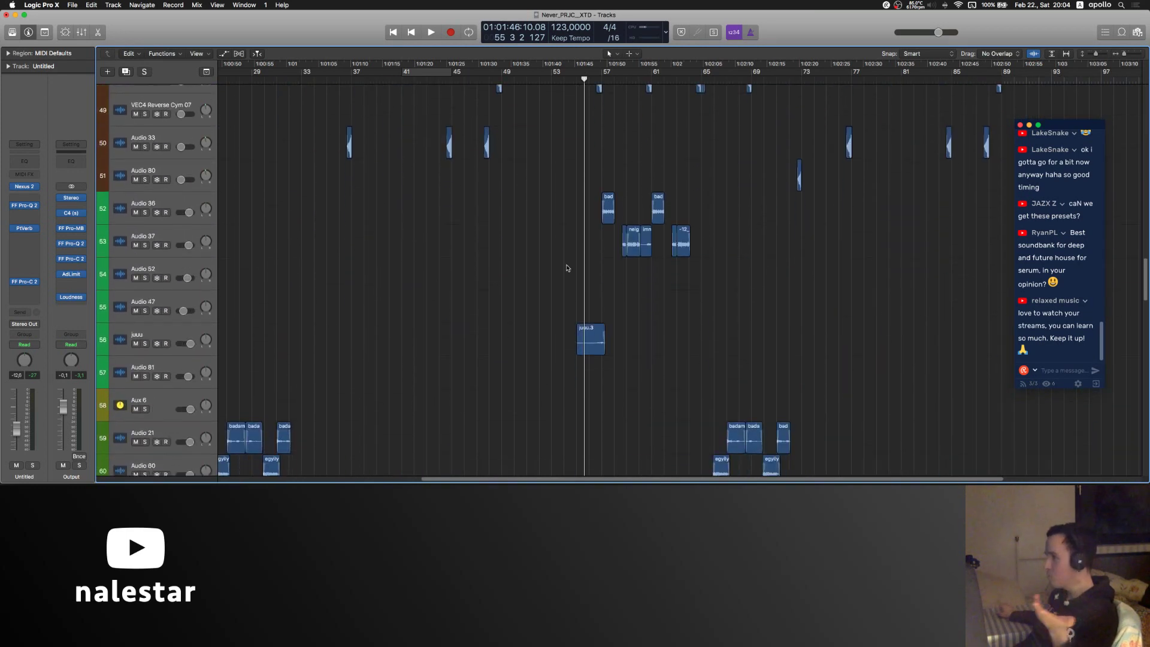
pyautogui.scroll(-16, 567, 268)
pyautogui.scroll(5, 569, 267)
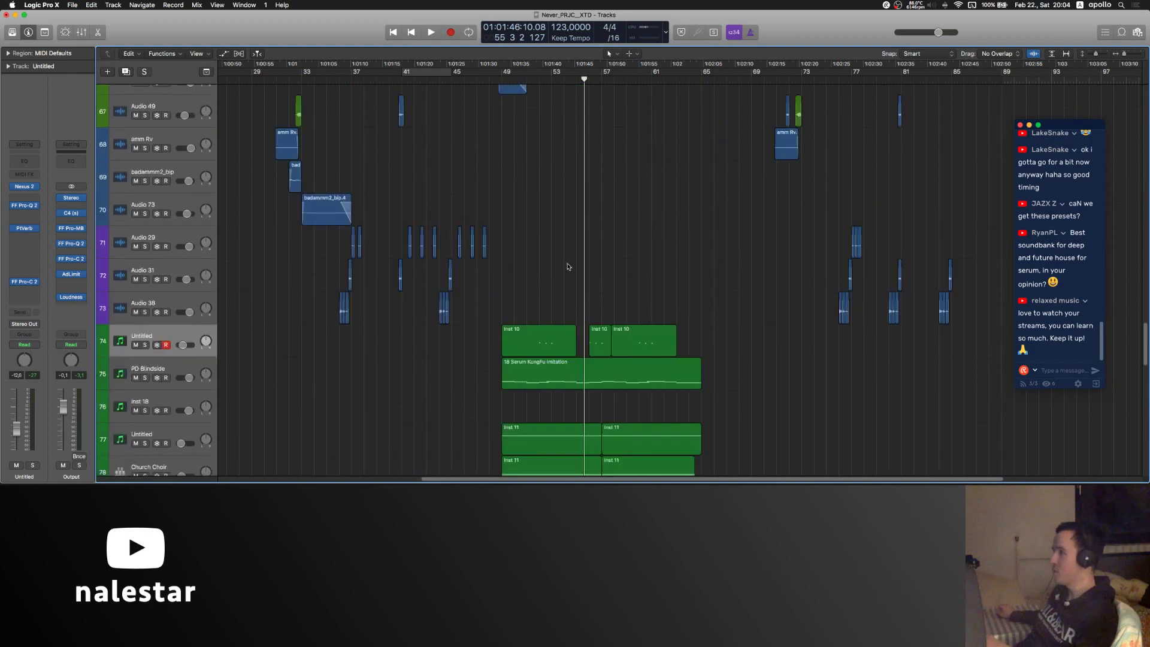
pyautogui.scroll(-8, 568, 266)
pyautogui.scroll(8, 568, 266)
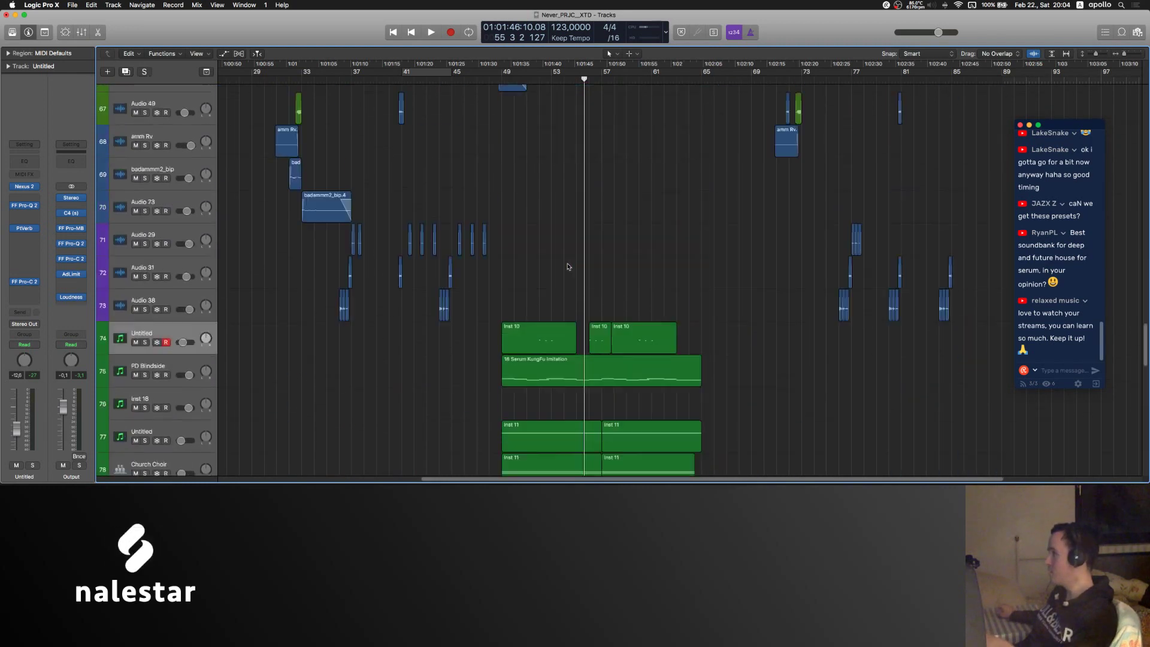
pyautogui.scroll(20, 568, 267)
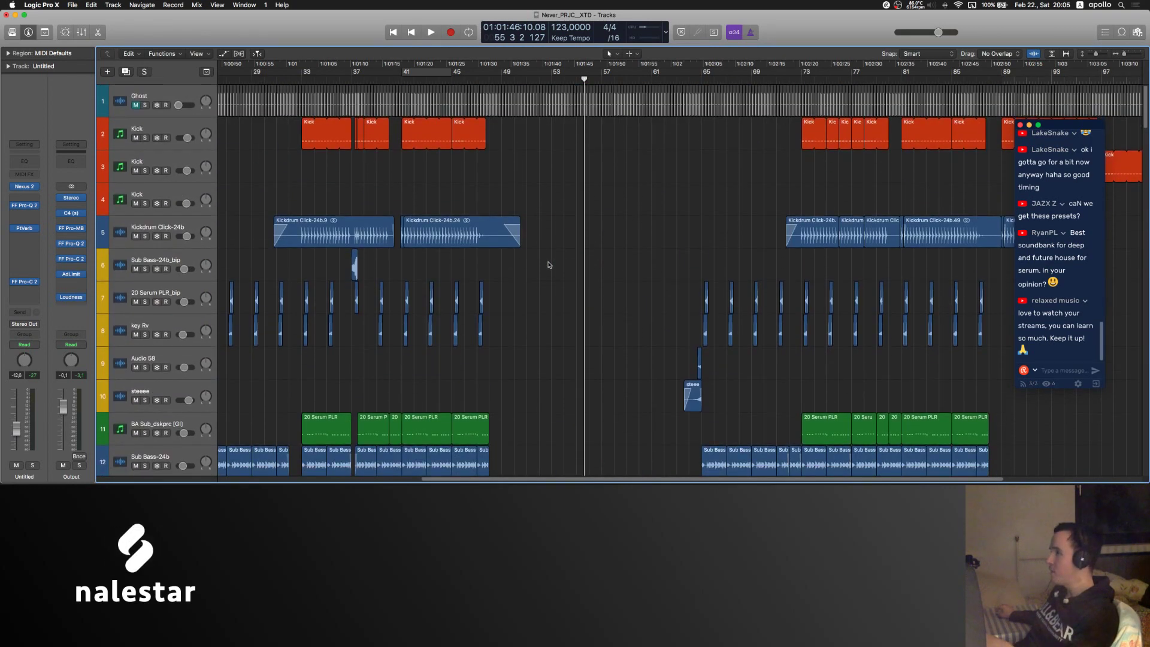
# - Shorten the second Kickdrum Click region to end with the first drop's bass regions and give it a short fade-out
pyautogui.moveTo(519, 240); pyautogui.dragTo(483, 237)
pyautogui.press('t')
pyautogui.press('t')
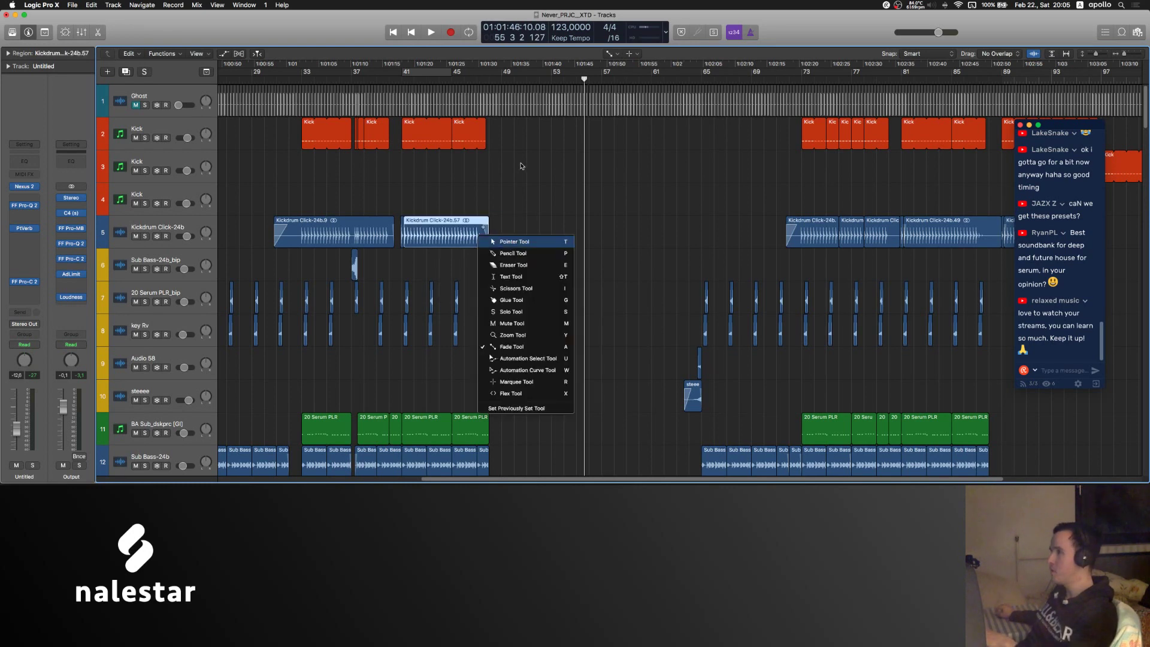
pyautogui.click(522, 167)
pyautogui.scroll(1, 533, 206)
pyautogui.scroll(1, 533, 207)
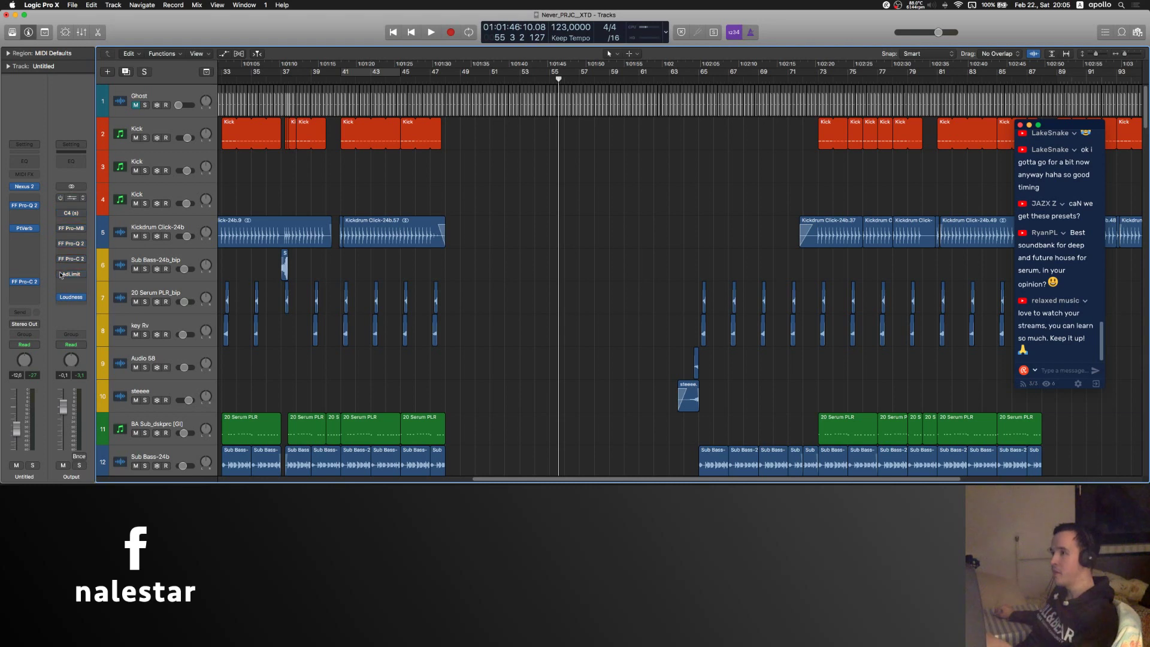
# - Look over the bass and synth tracks, viewing the channel strips of 6 Standard Real and Ghost
pyautogui.scroll(-5, 476, 338)
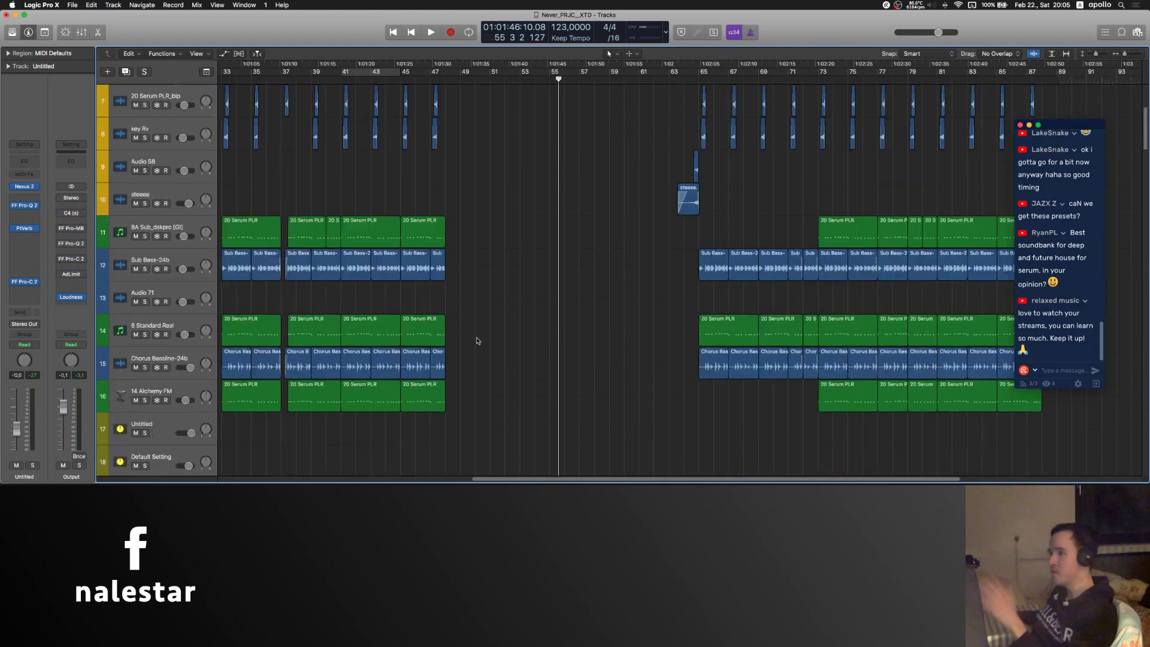
pyautogui.scroll(4, 476, 338)
pyautogui.scroll(-6, 476, 339)
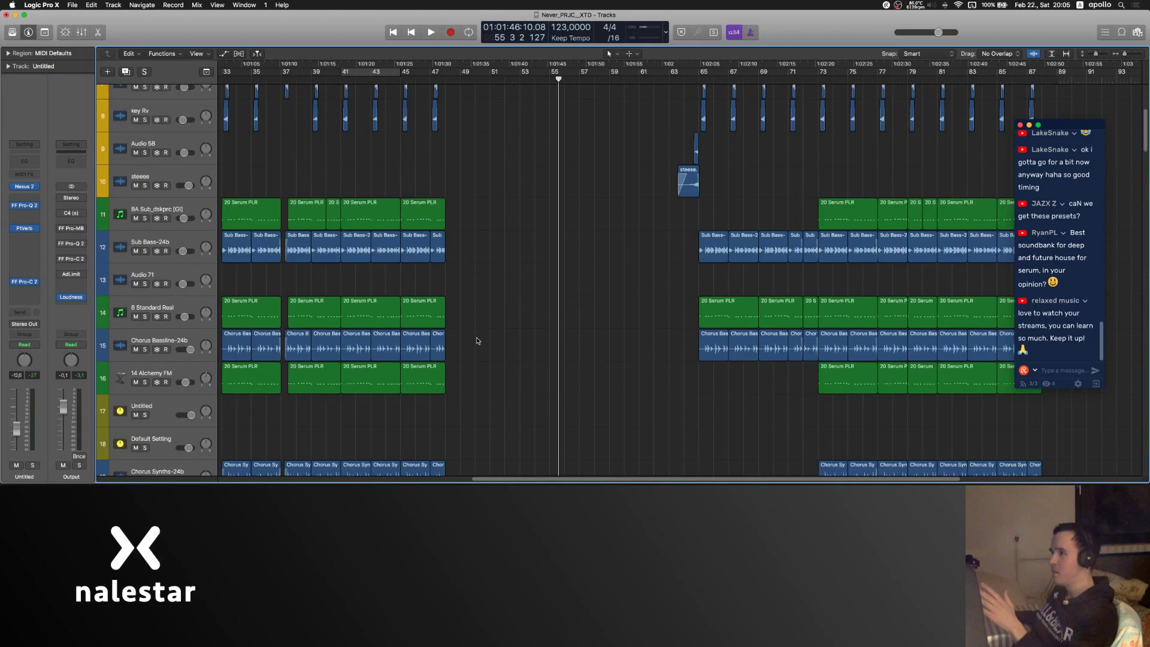
pyautogui.click(189, 305)
pyautogui.scroll(8, 187, 300)
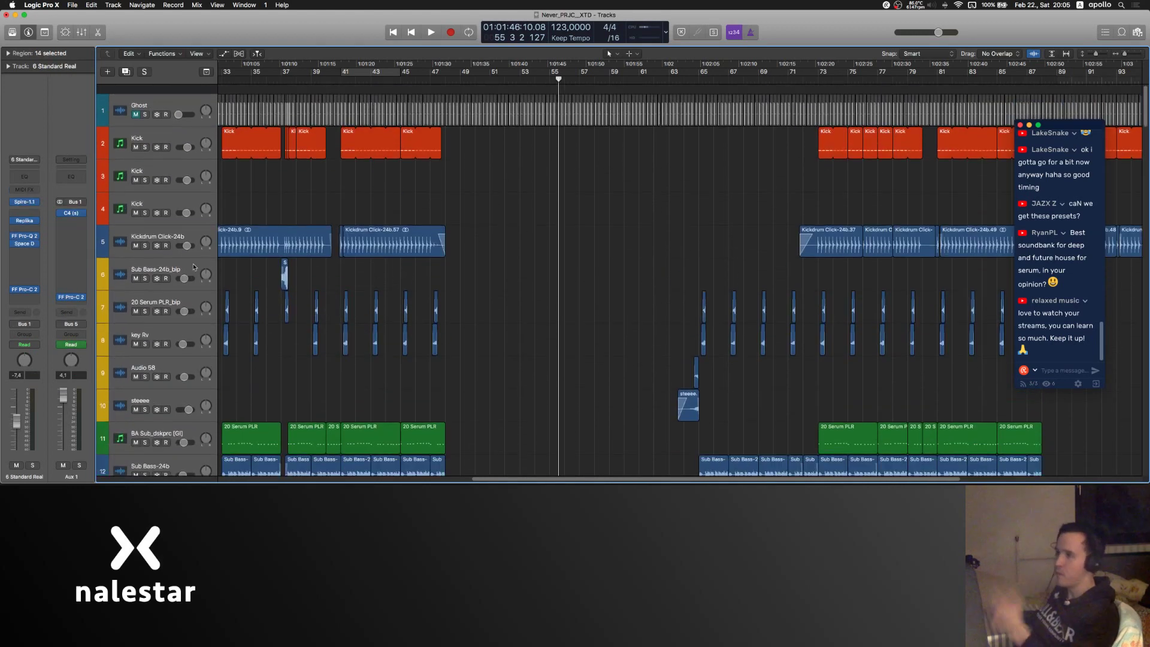
pyautogui.click(161, 100)
pyautogui.click(538, 229)
# - Place the playhead at bar 33, select the first Kick track and clear its region selection
pyautogui.hscroll(-3, 520, 229)
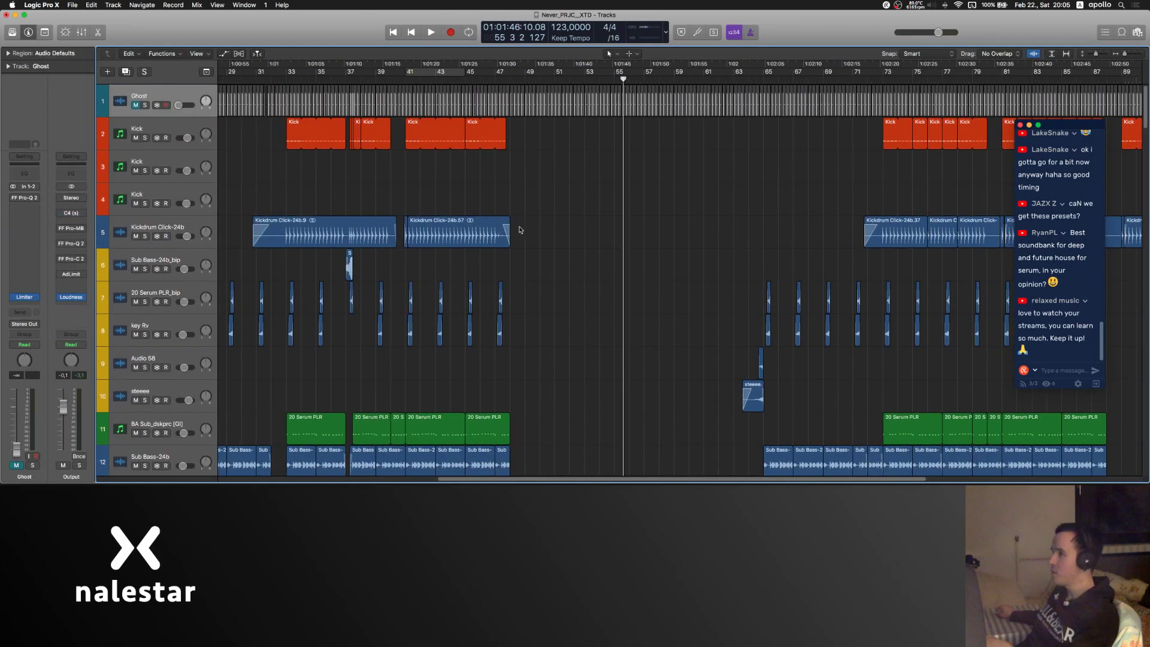
pyautogui.click(286, 79)
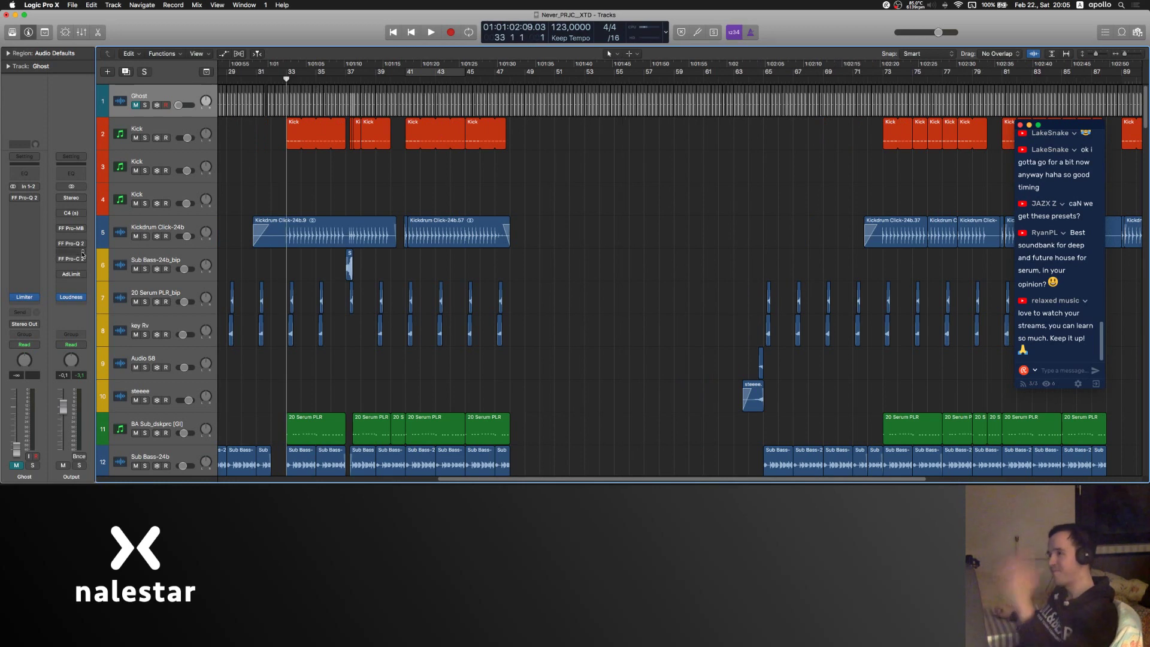
pyautogui.hscroll(-2, 425, 173)
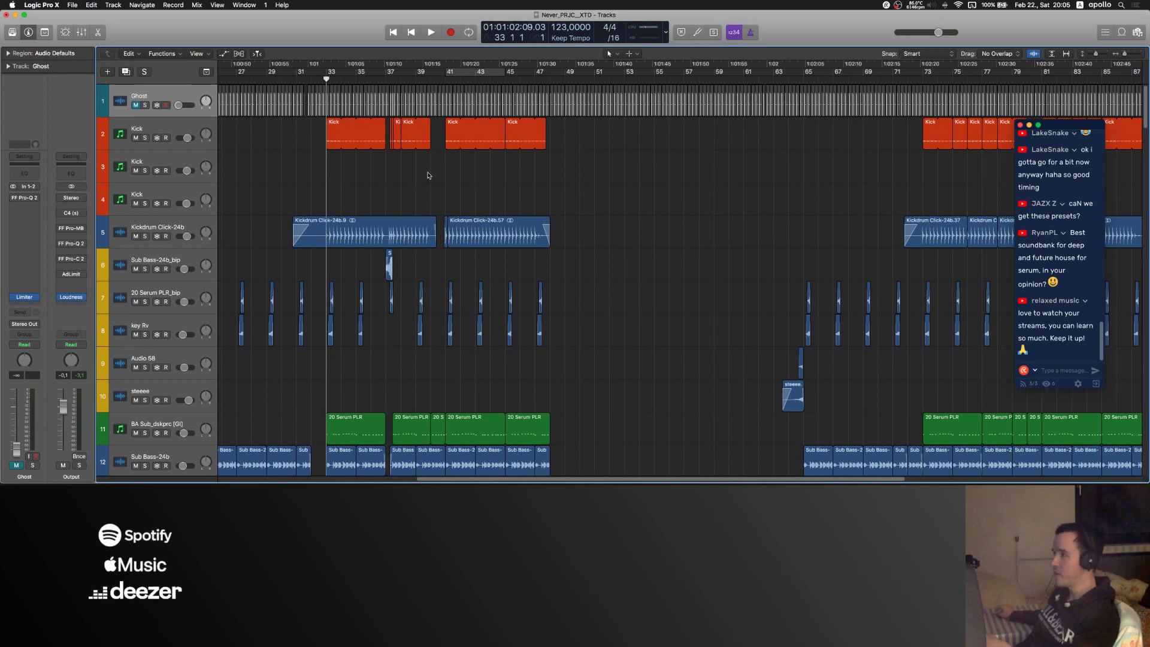
pyautogui.click(171, 118)
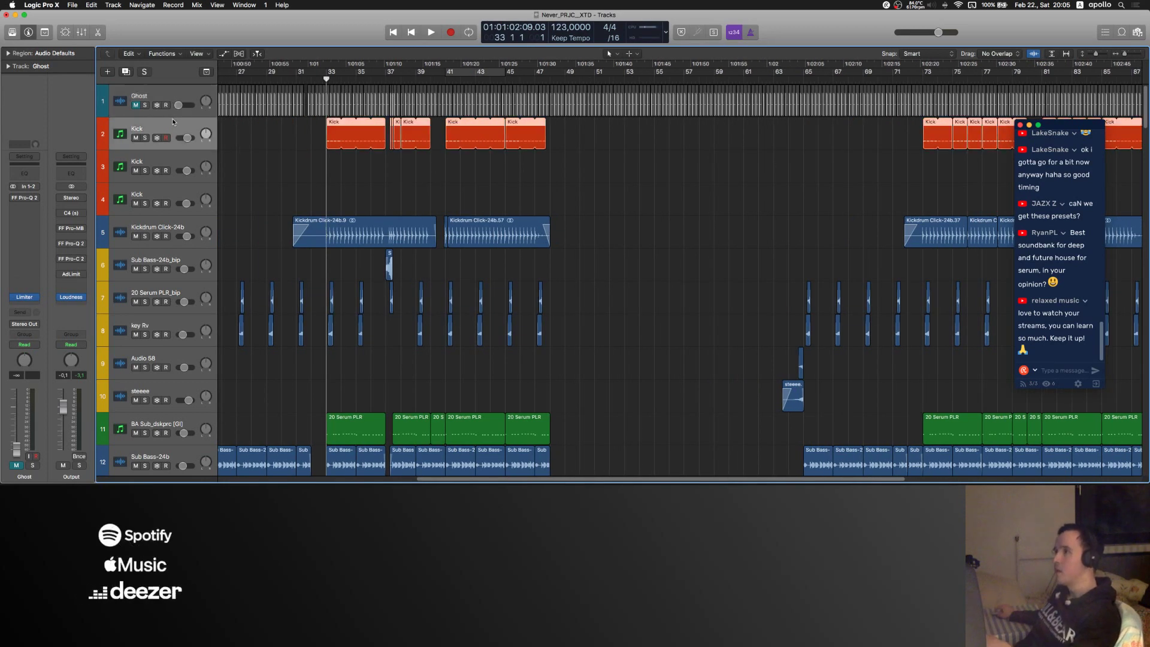
pyautogui.click(585, 181)
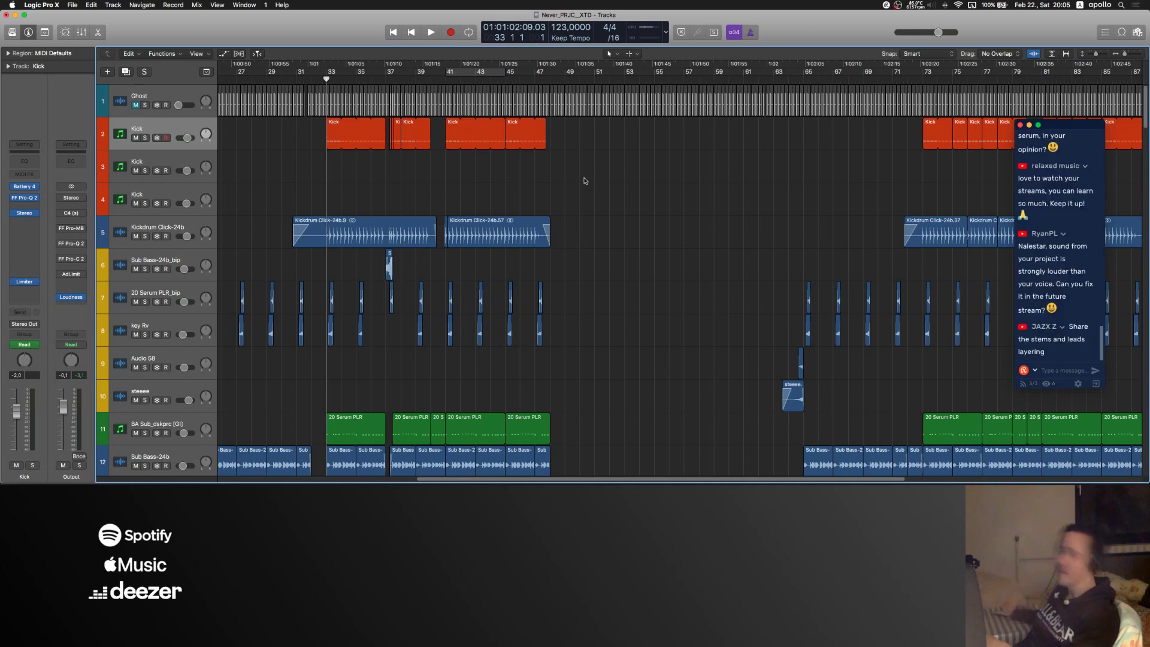
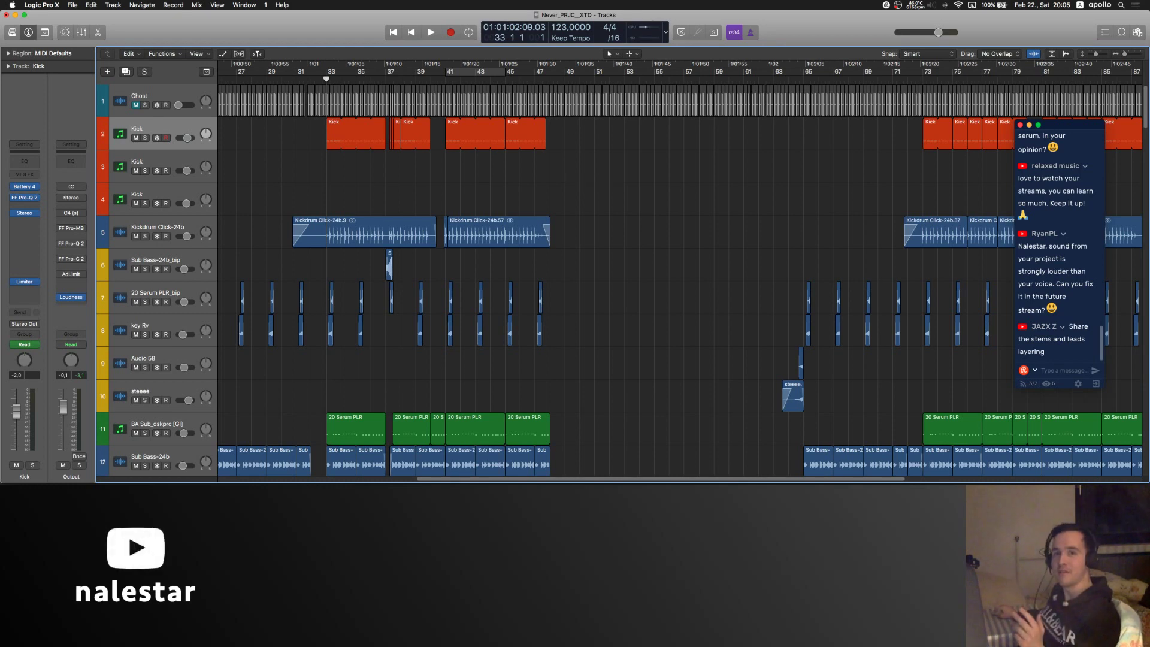
# - Show the UAD channel strip plug-in on ANALOG 1, Insert 1, examine its compressor settings, then close it
pyautogui.press('v')
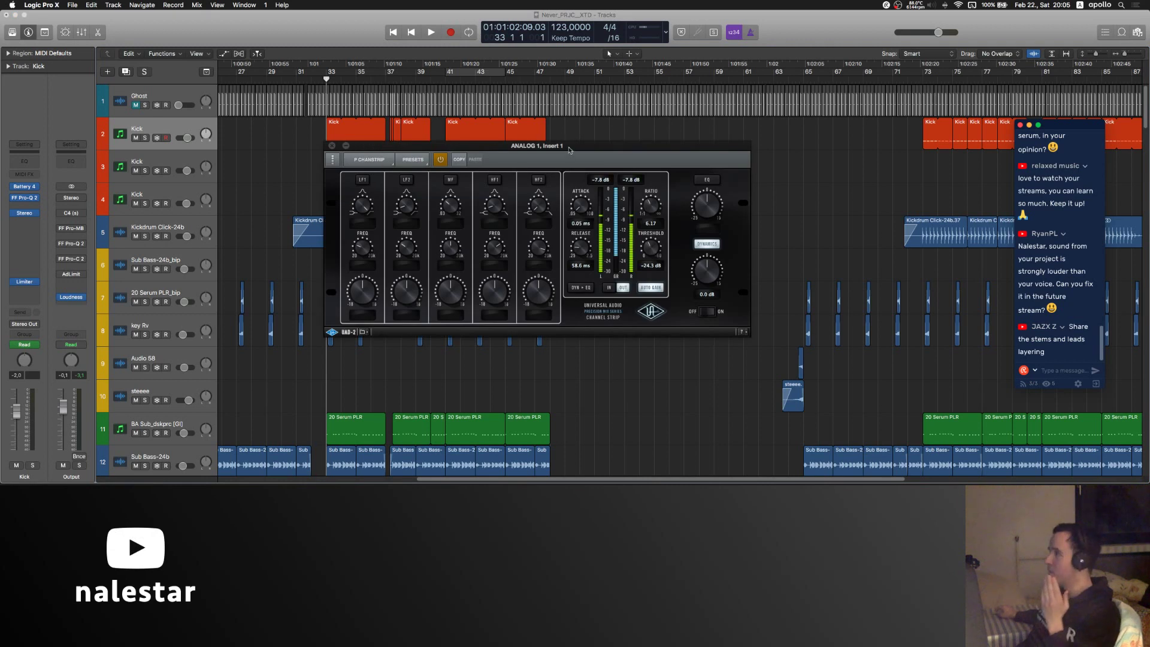
pyautogui.moveTo(569, 150); pyautogui.dragTo(661, 148)
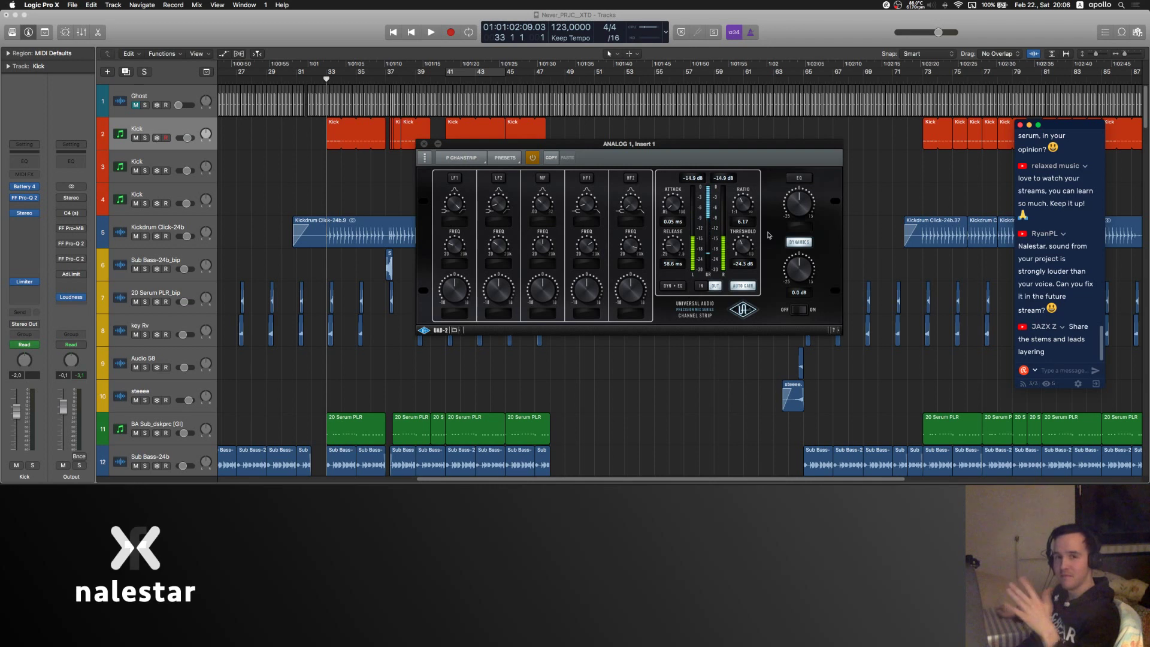
pyautogui.click(424, 144)
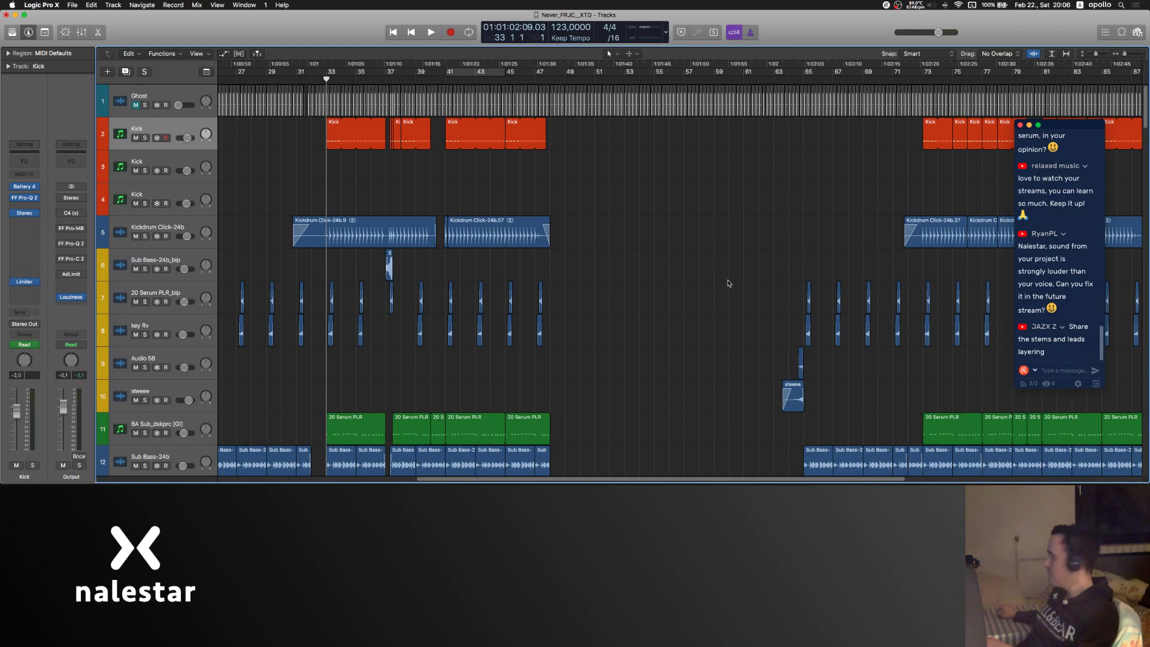
pyautogui.scroll(-10, 594, 253)
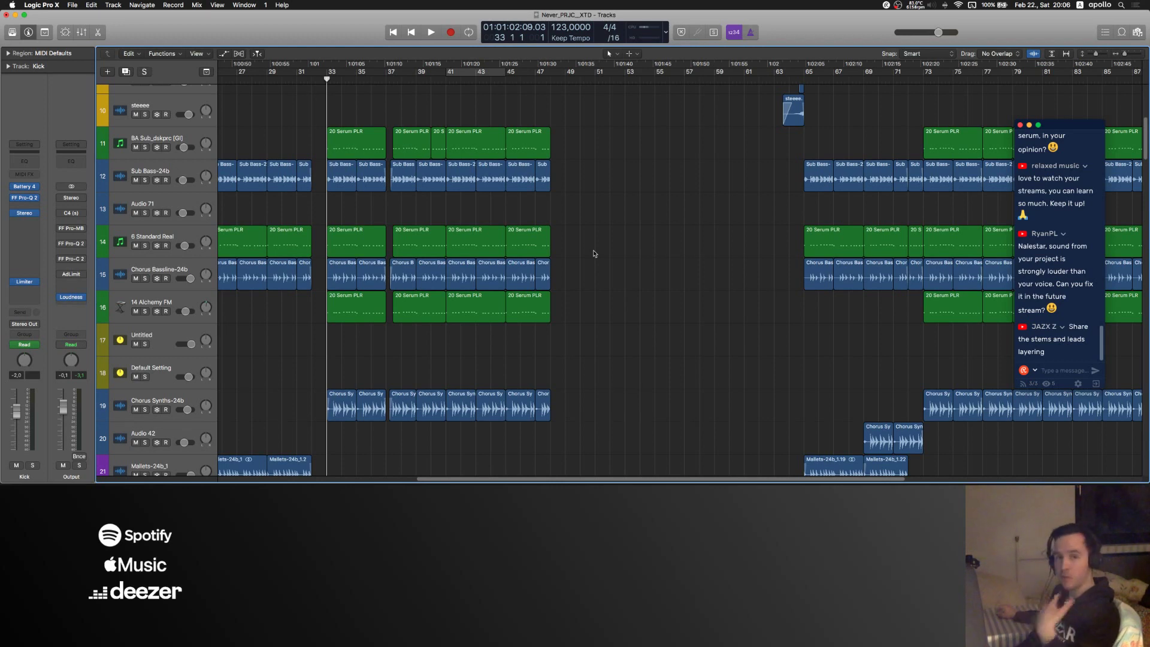
pyautogui.scroll(10, 594, 254)
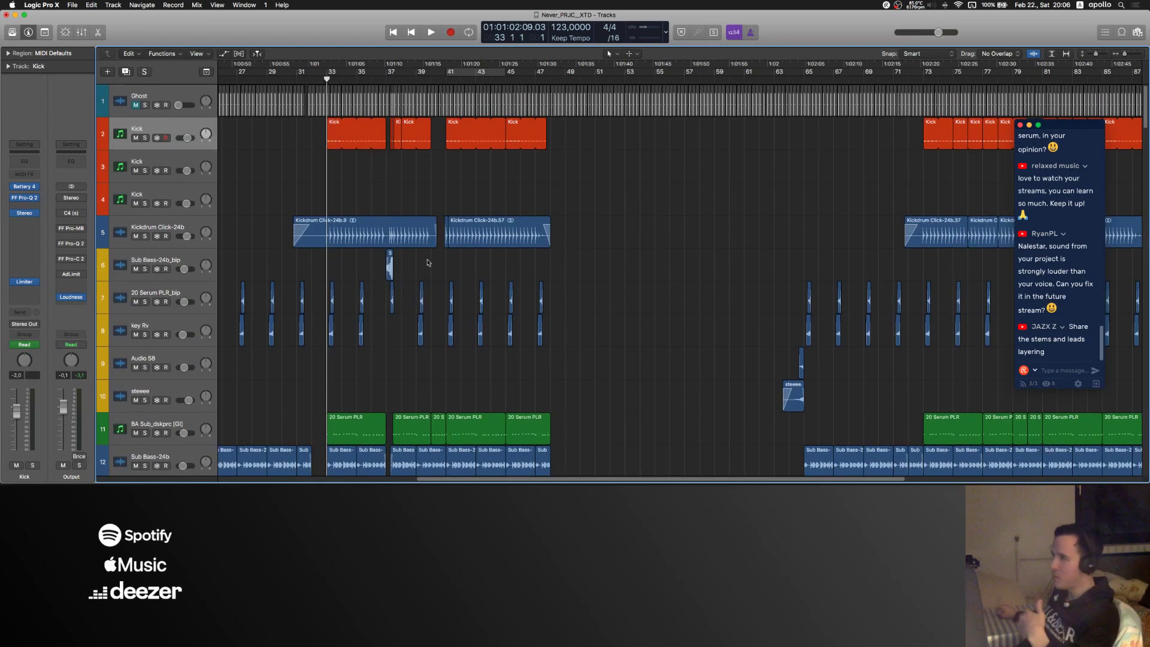
pyautogui.hscroll(2, 579, 198)
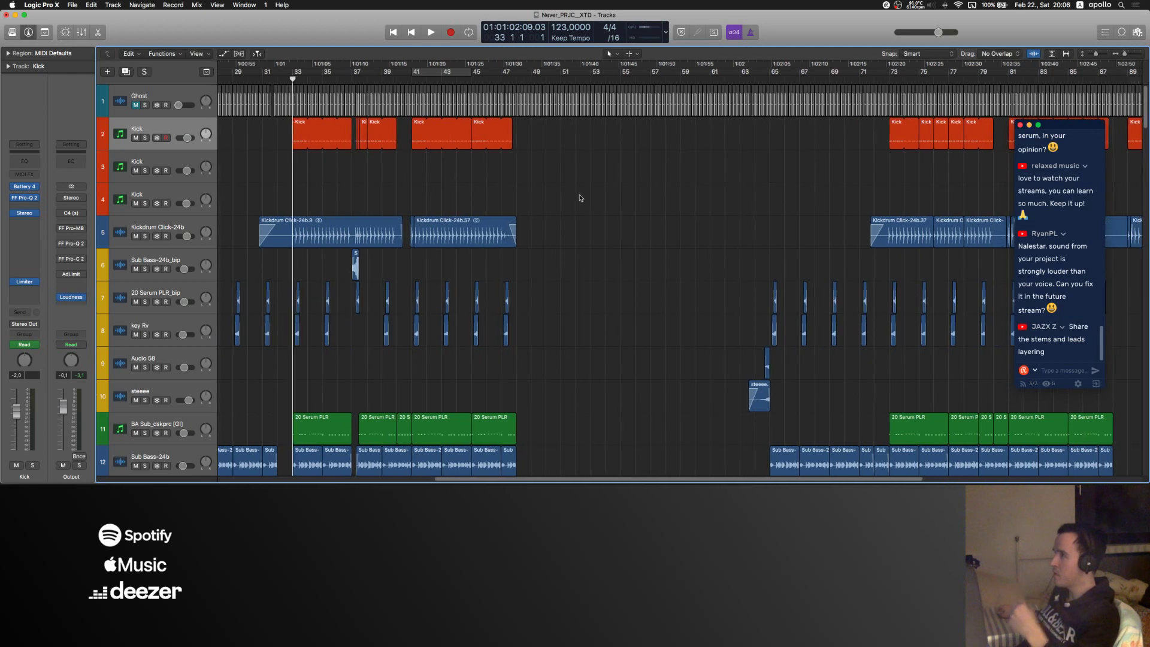
# - Set the cycle range to bars 41 to 45 and play the section from bar 41, stopping in bar 43
pyautogui.click(412, 76)
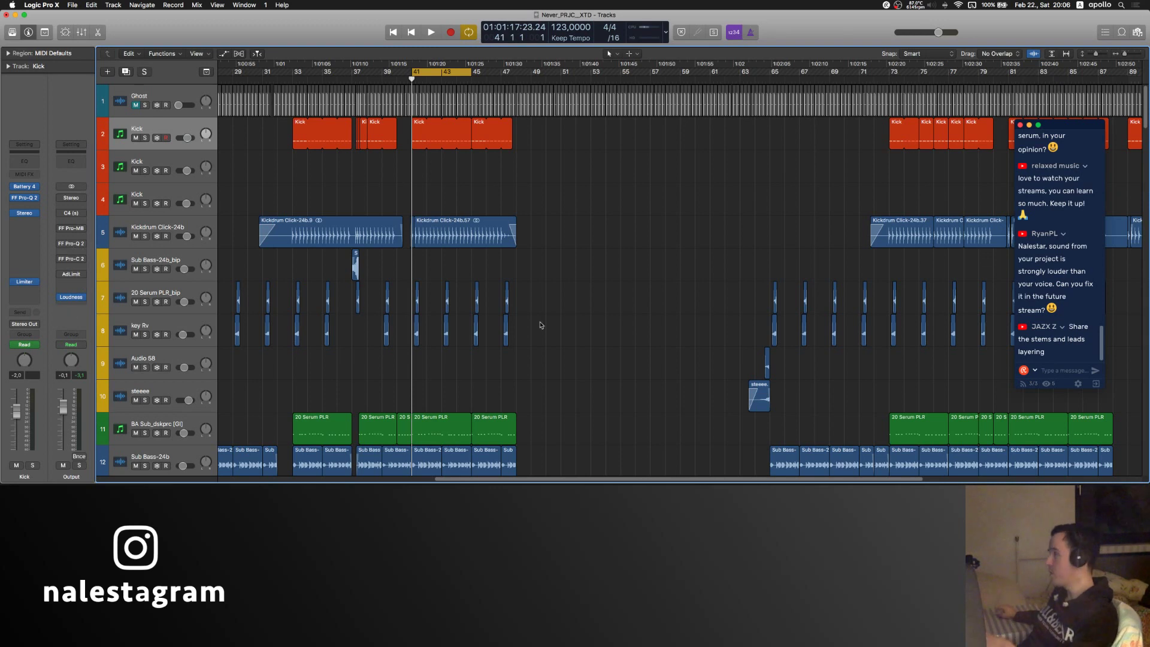
pyautogui.scroll(-3, 540, 325)
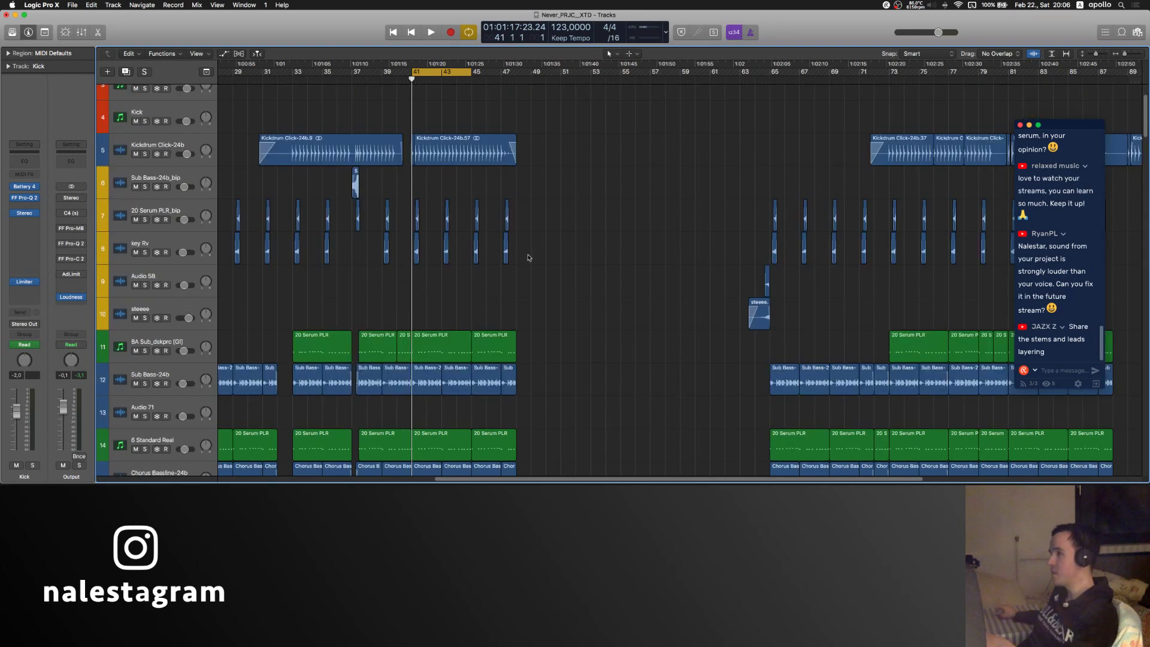
pyautogui.scroll(3, 527, 257)
pyautogui.press('space')
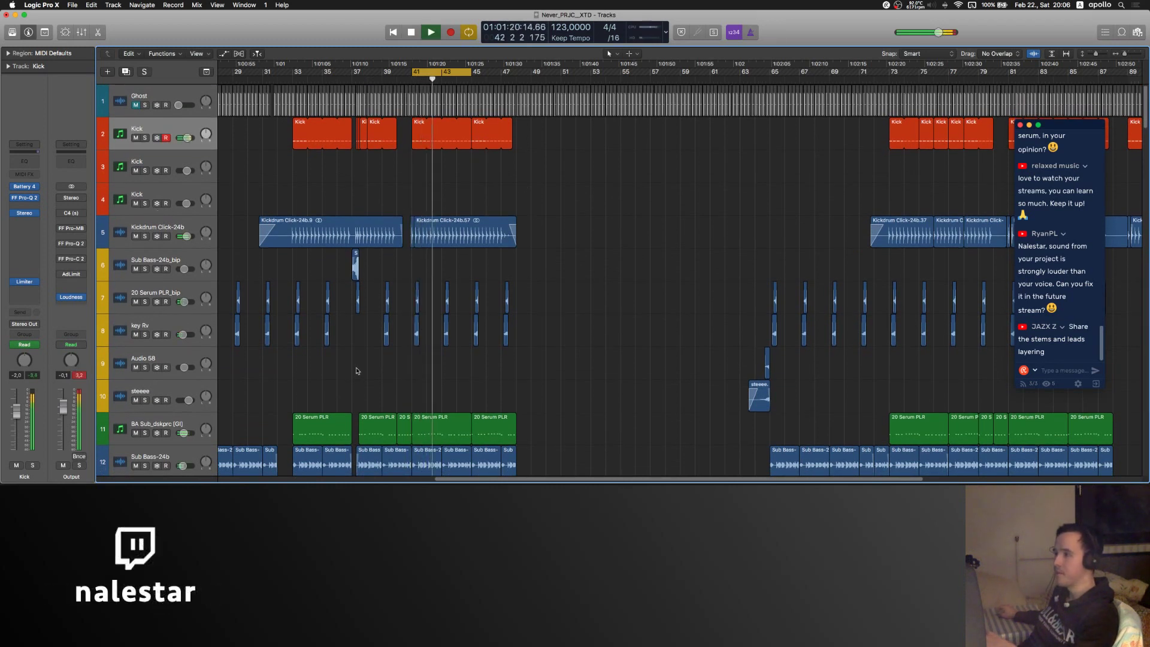
pyautogui.press('space')
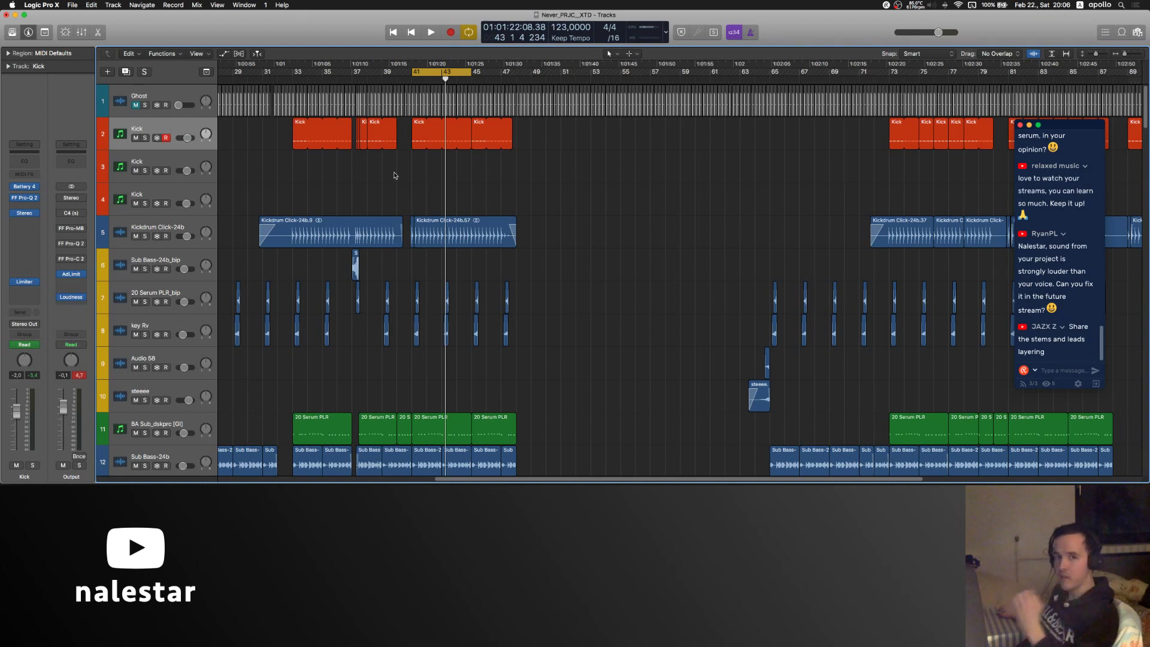
# - Compare the looped section with AdLimit bypassed and enabled on the Output channel, leaving it switched on
pyautogui.press('space')
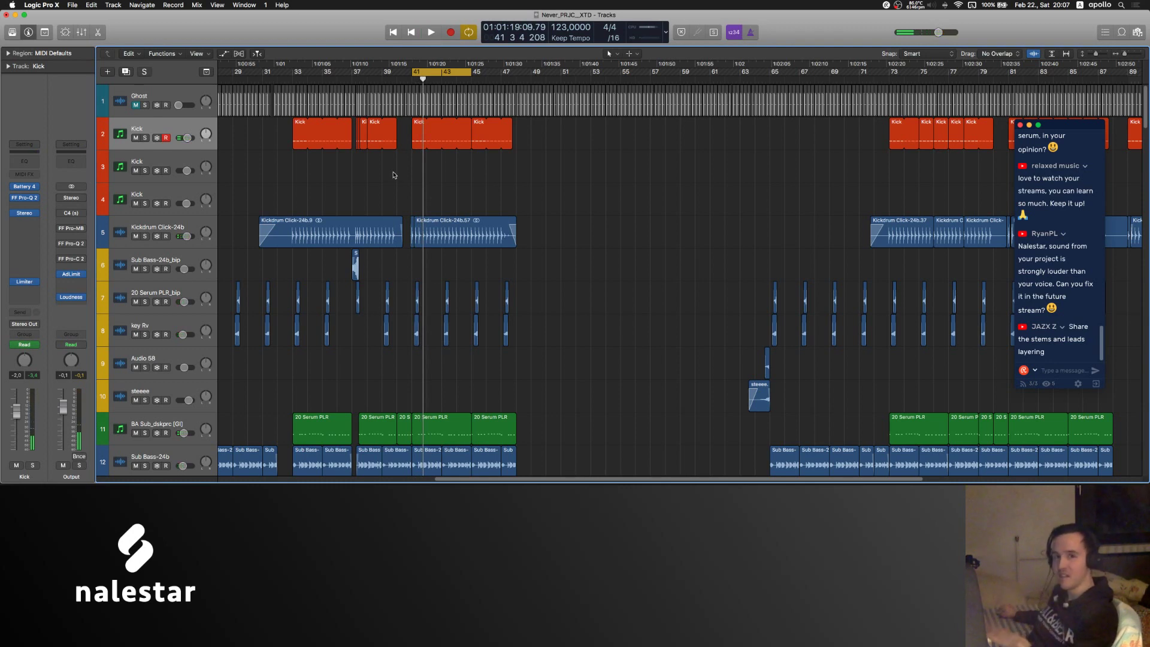
pyautogui.press('space')
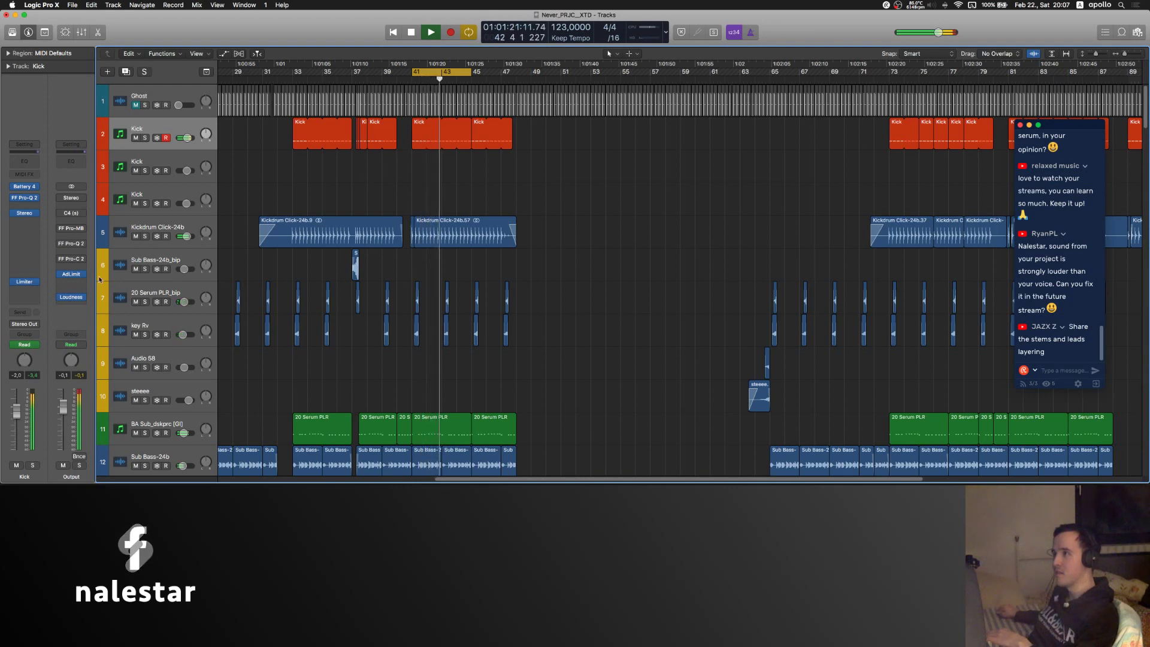
pyautogui.click(60, 275)
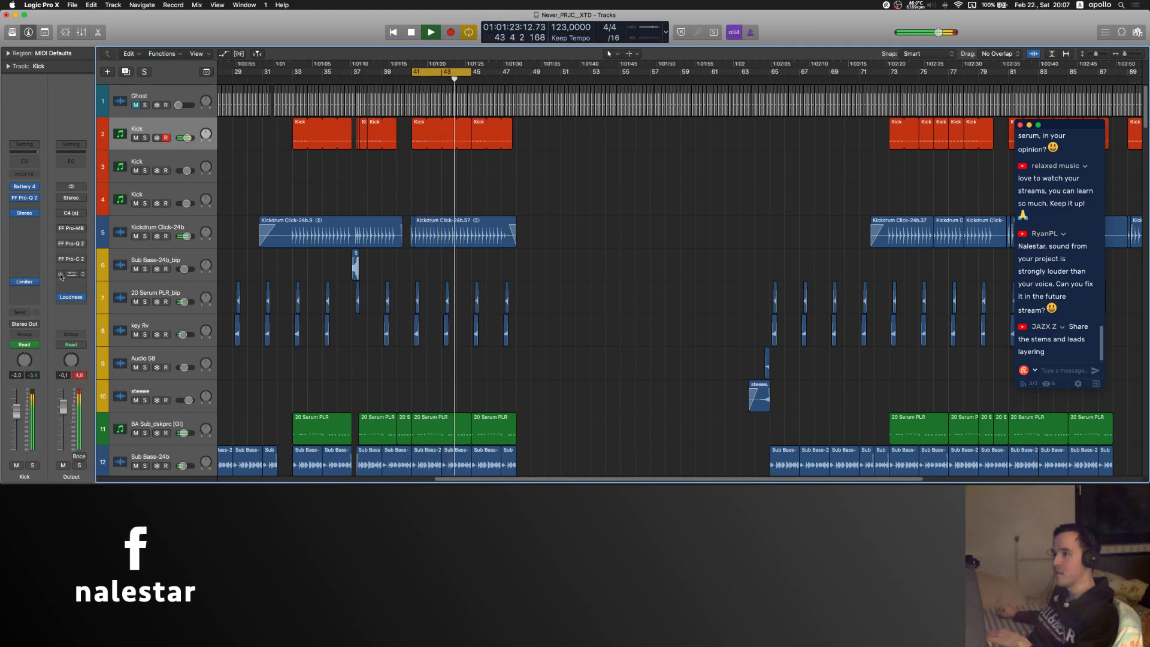
pyautogui.click(60, 276)
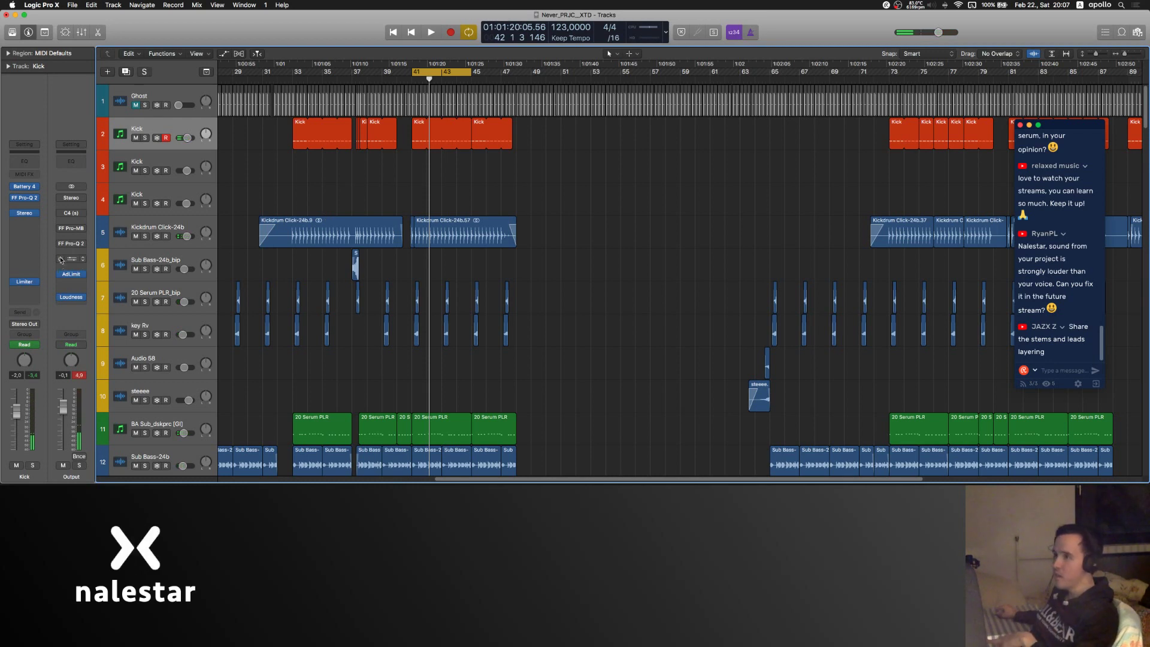
# - Switch on FF Pro-MB on the Output channel, show the settings of its low-mid band, then close the plug-in
pyautogui.click(76, 227)
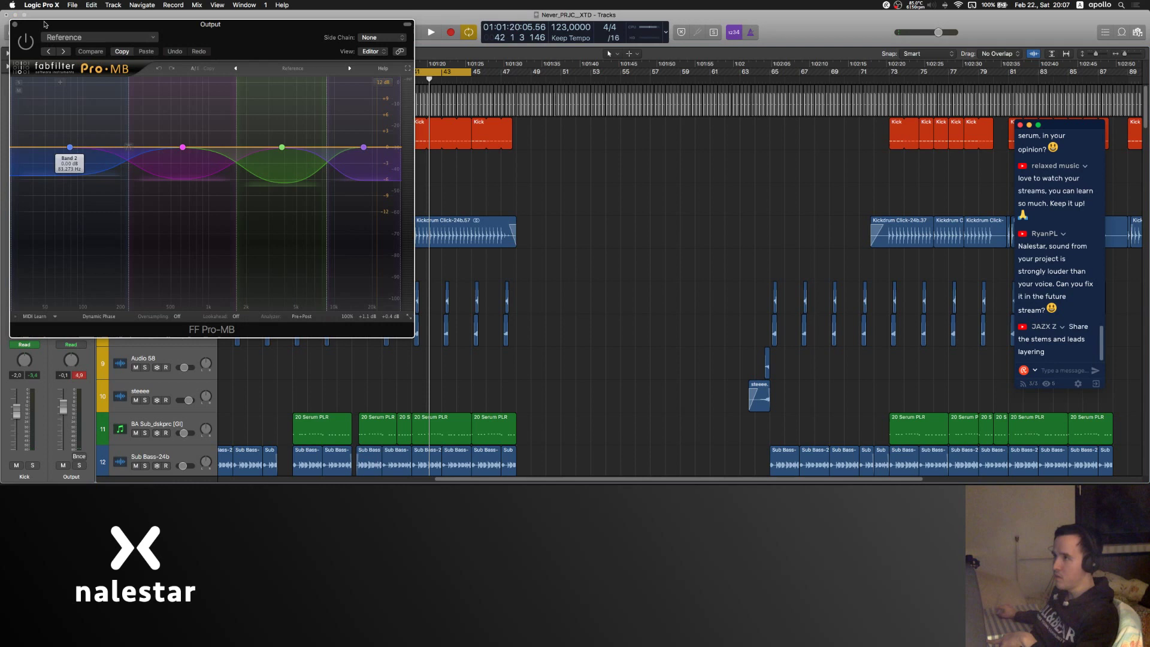
pyautogui.click(24, 46)
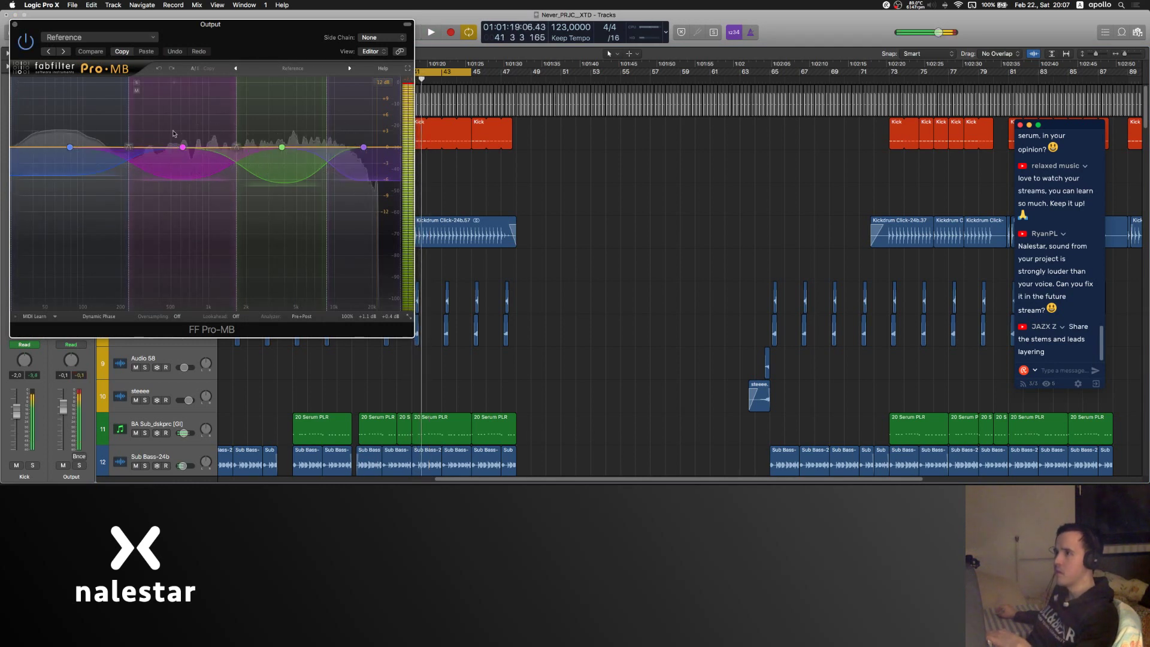
pyautogui.click(183, 146)
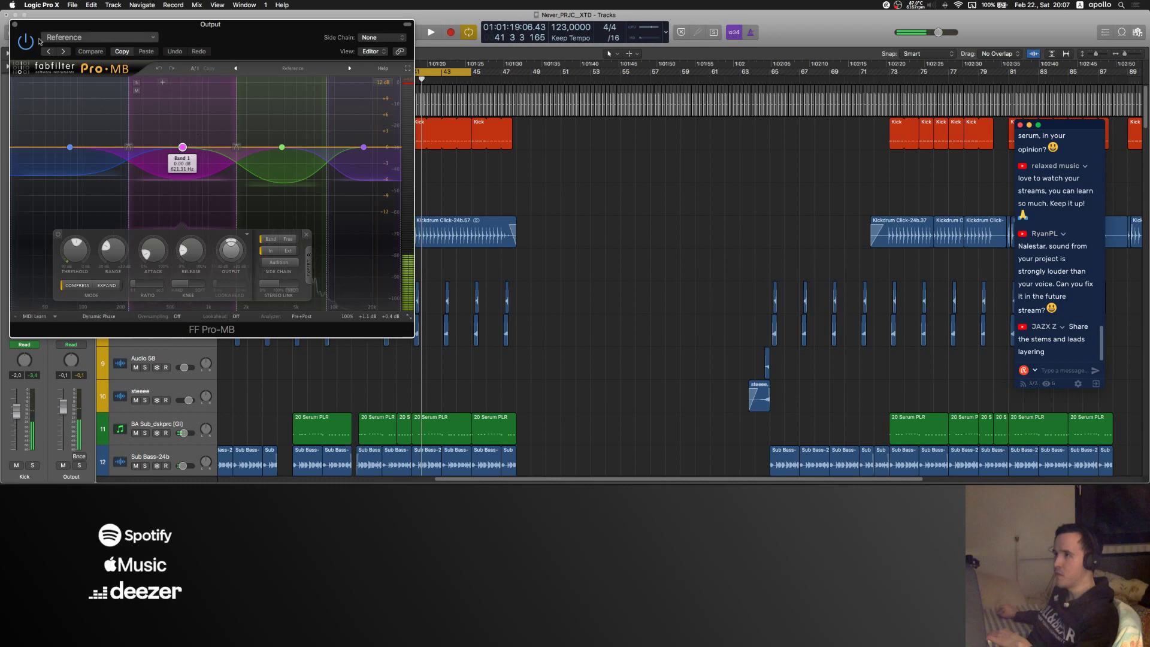
pyautogui.click(14, 25)
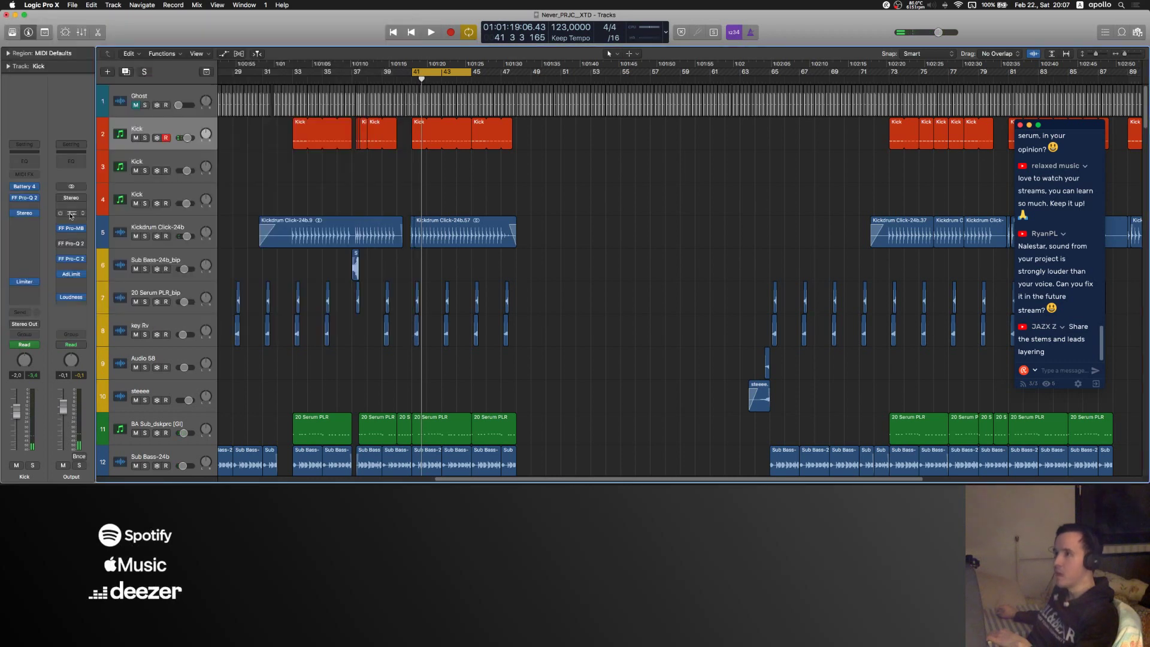
# - Switch on FF Pro-C 2, FF Pro-Q 2, C4 and Stereo on the Output channel, close the compressor window and audition the loop
pyautogui.click(71, 258)
pyautogui.moveTo(205, 37); pyautogui.dragTo(761, 131)
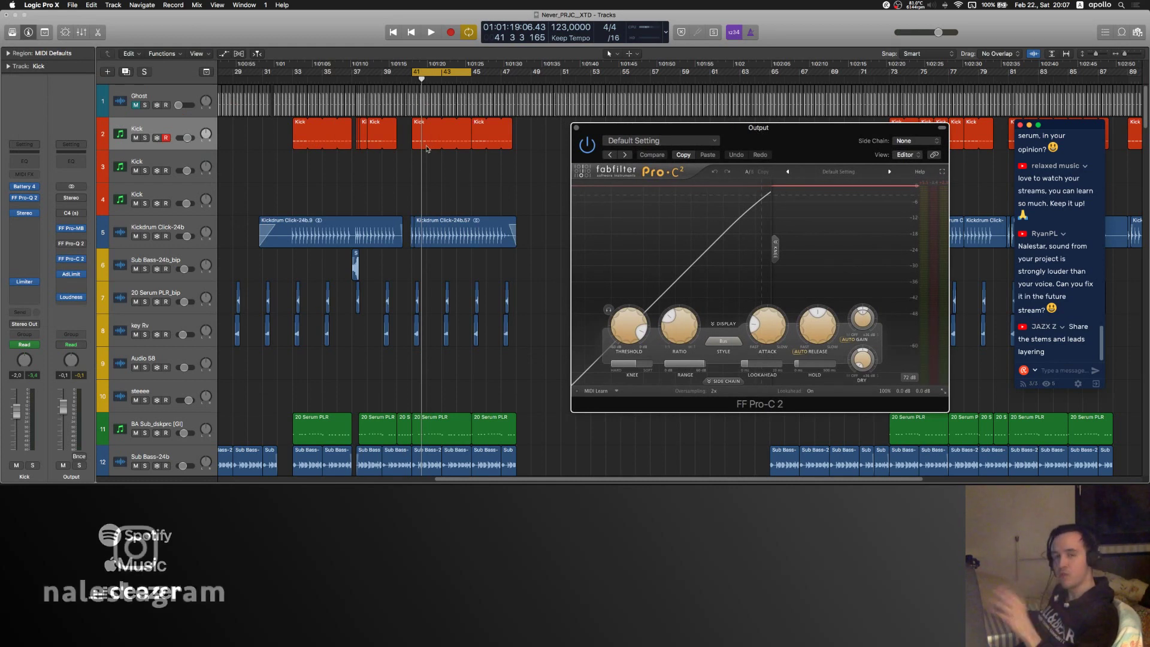
pyautogui.click(360, 156)
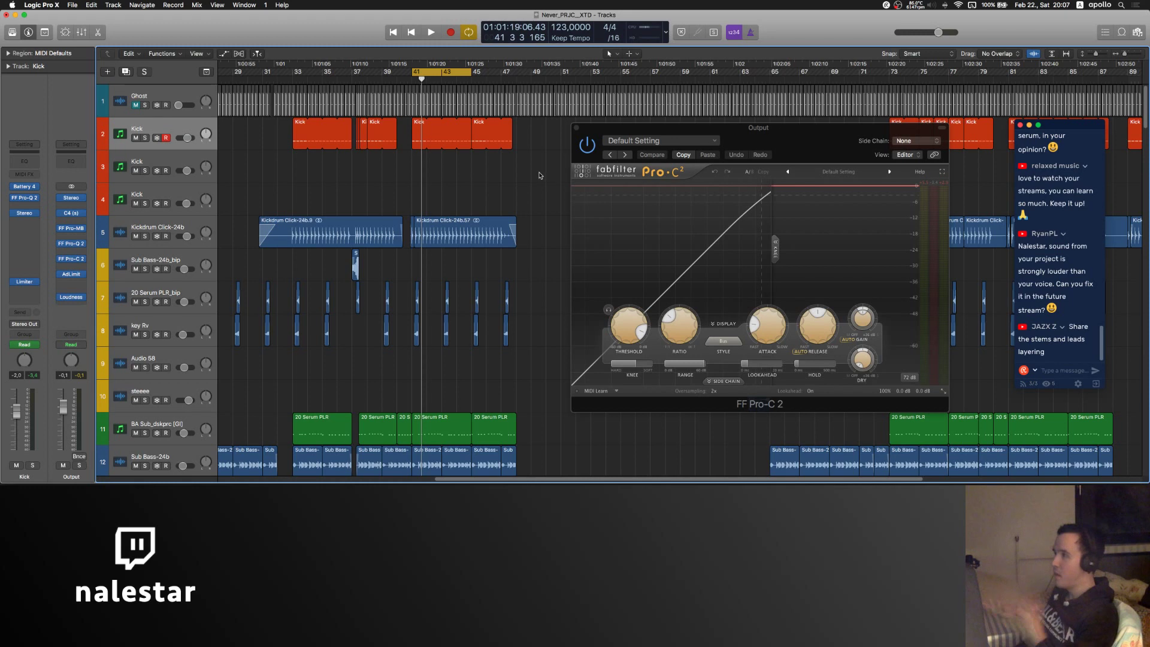
pyautogui.click(578, 127)
pyautogui.press('space')
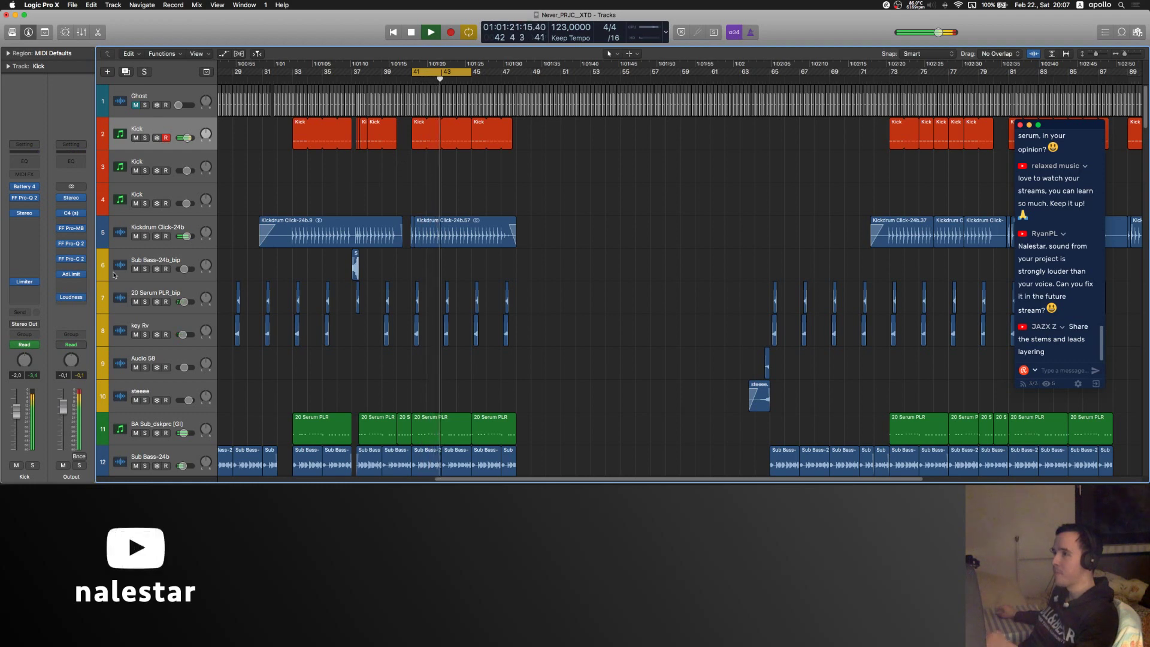
pyautogui.press('space')
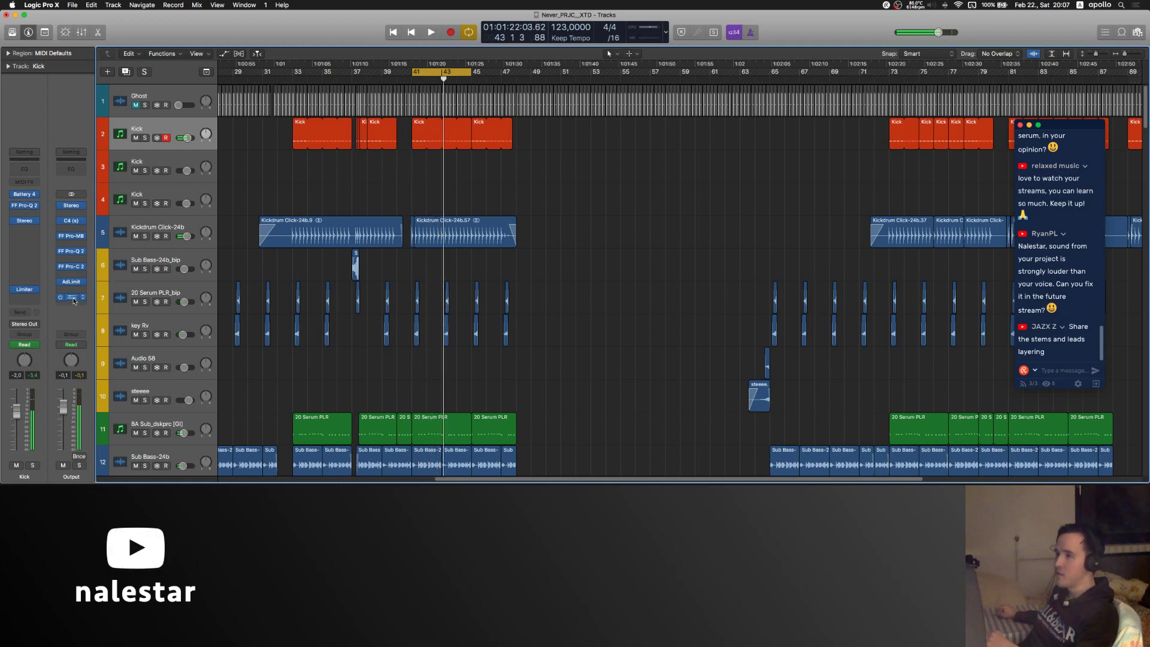
# - Insert iZotope Tonal Balance Control after the Loudness Meter on the Output channel, check the loop's balance in it, then close it
pyautogui.click(73, 305)
pyautogui.moveTo(82, 464)
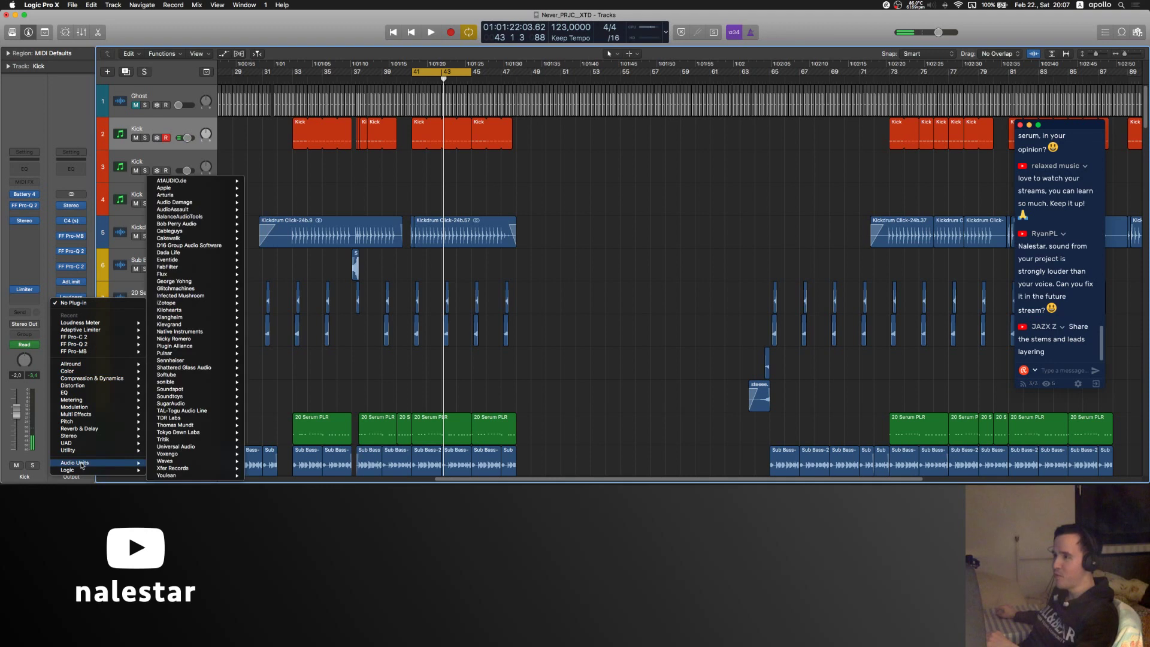
pyautogui.moveTo(198, 448)
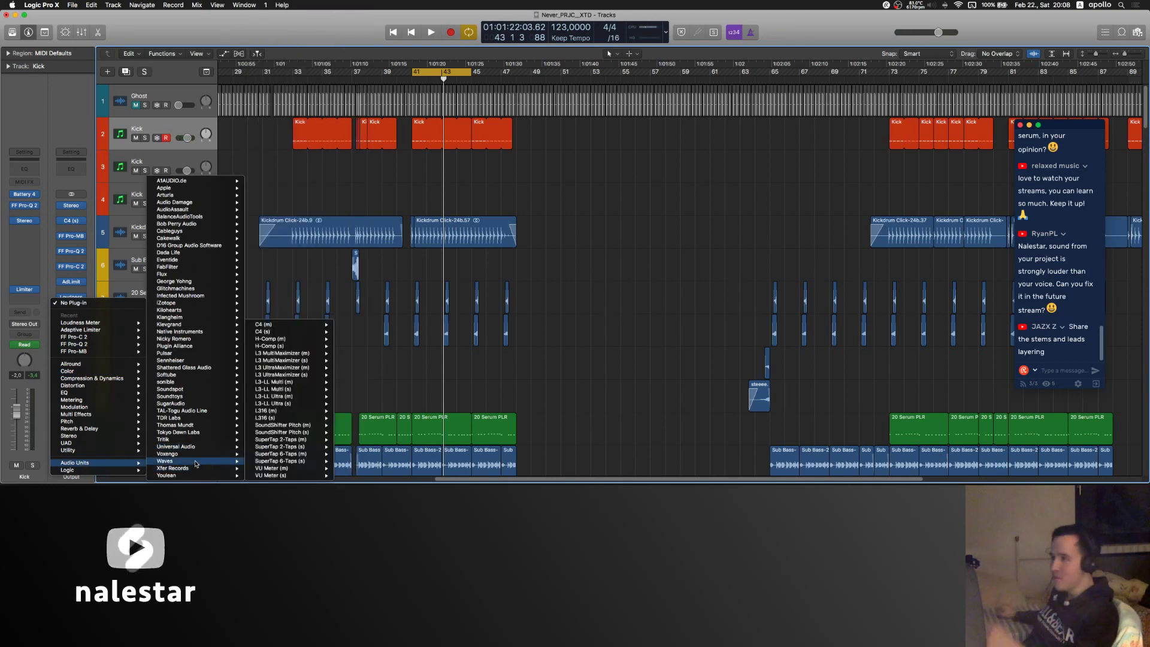
pyautogui.moveTo(191, 347)
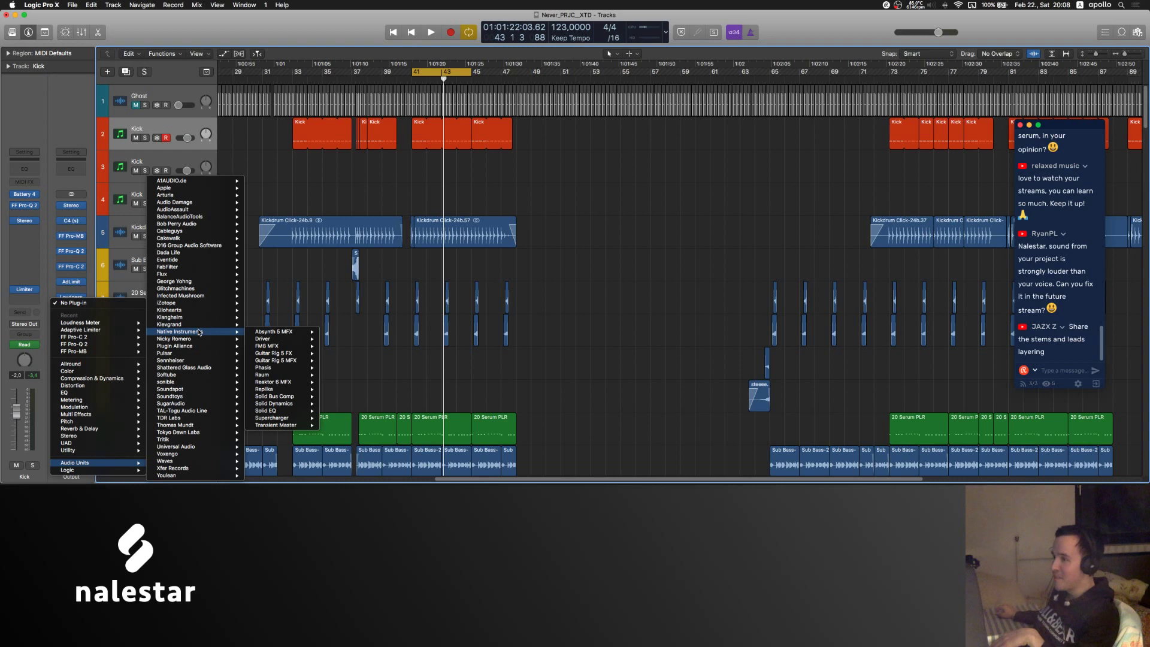
pyautogui.moveTo(201, 305)
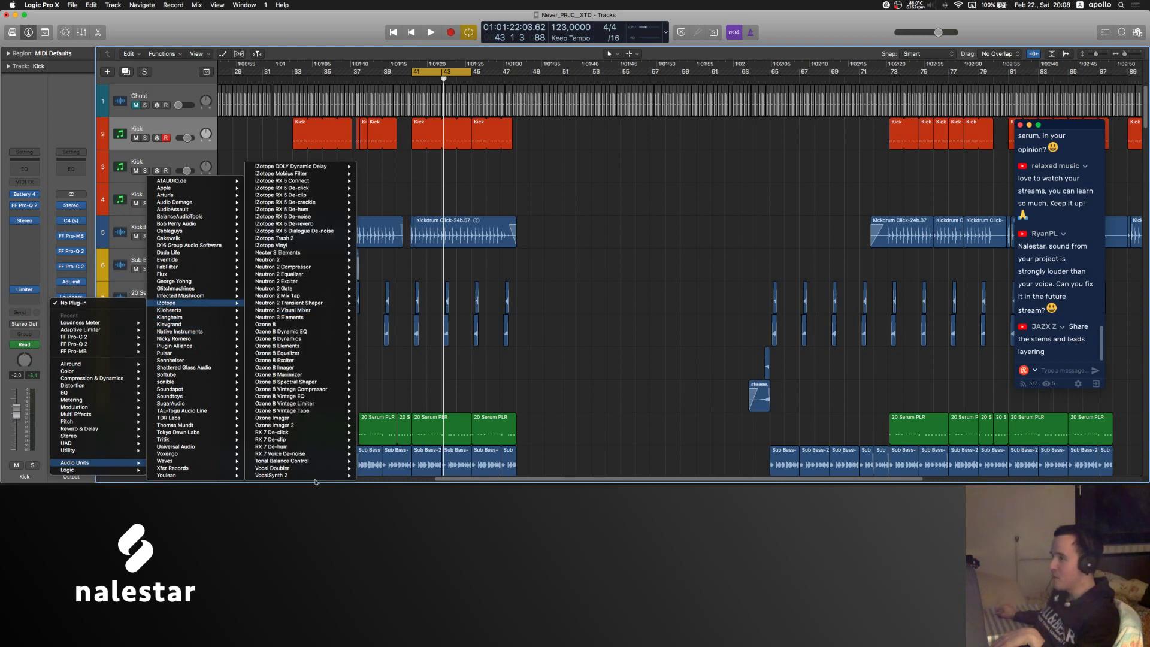
pyautogui.click(417, 258)
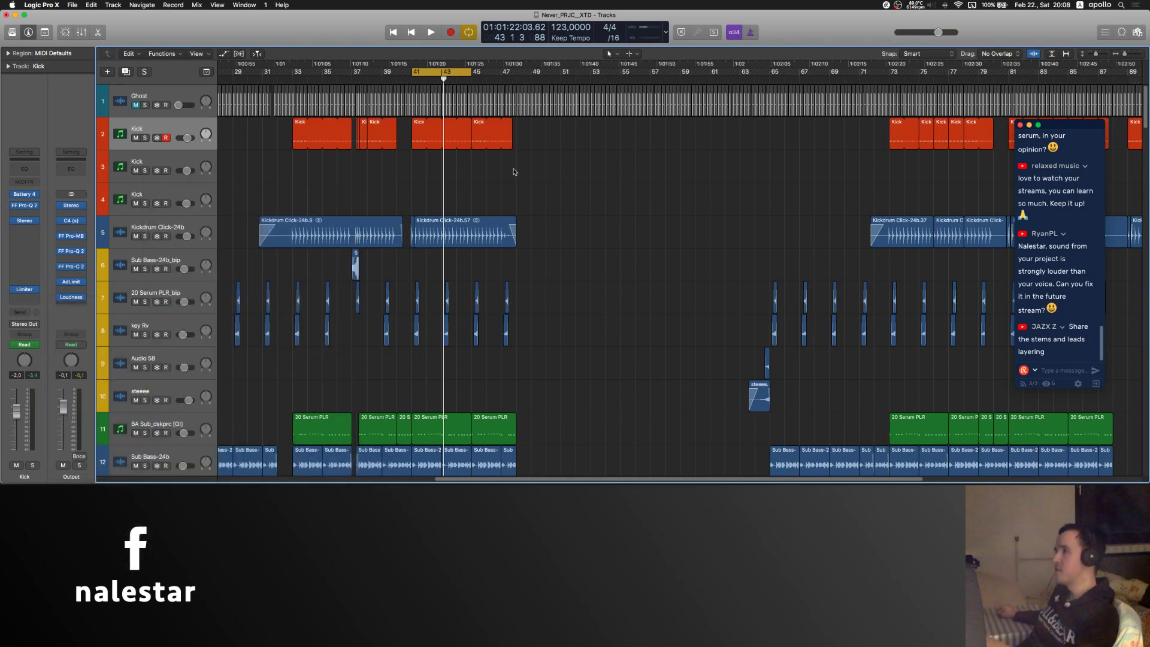
pyautogui.press('space')
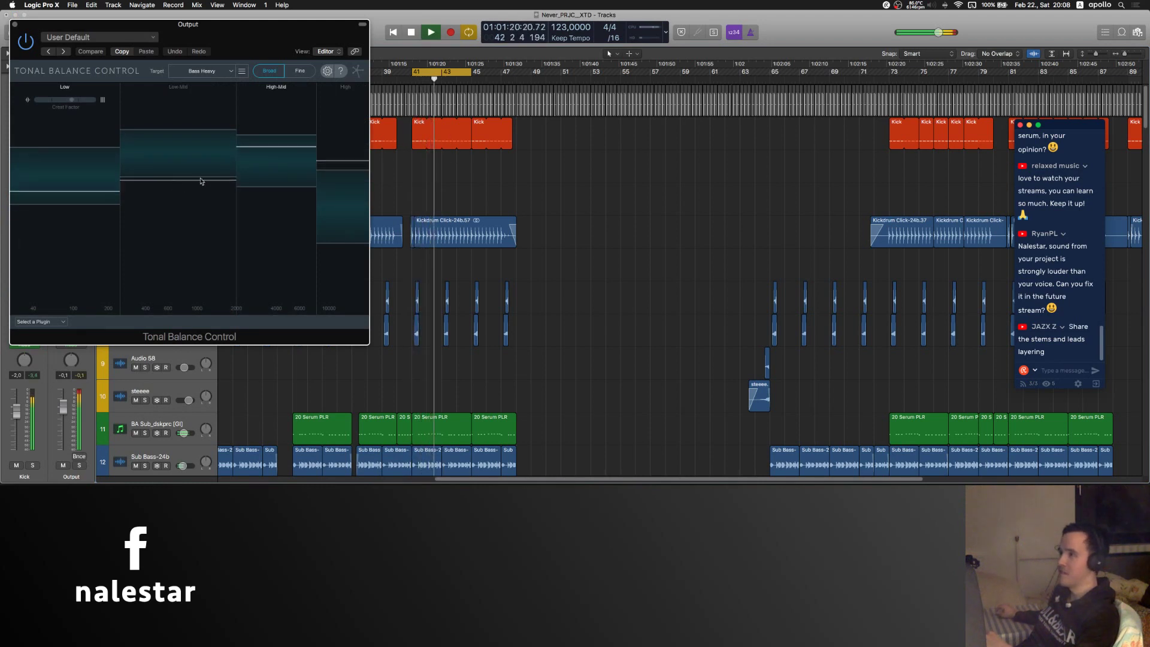
pyautogui.press('space')
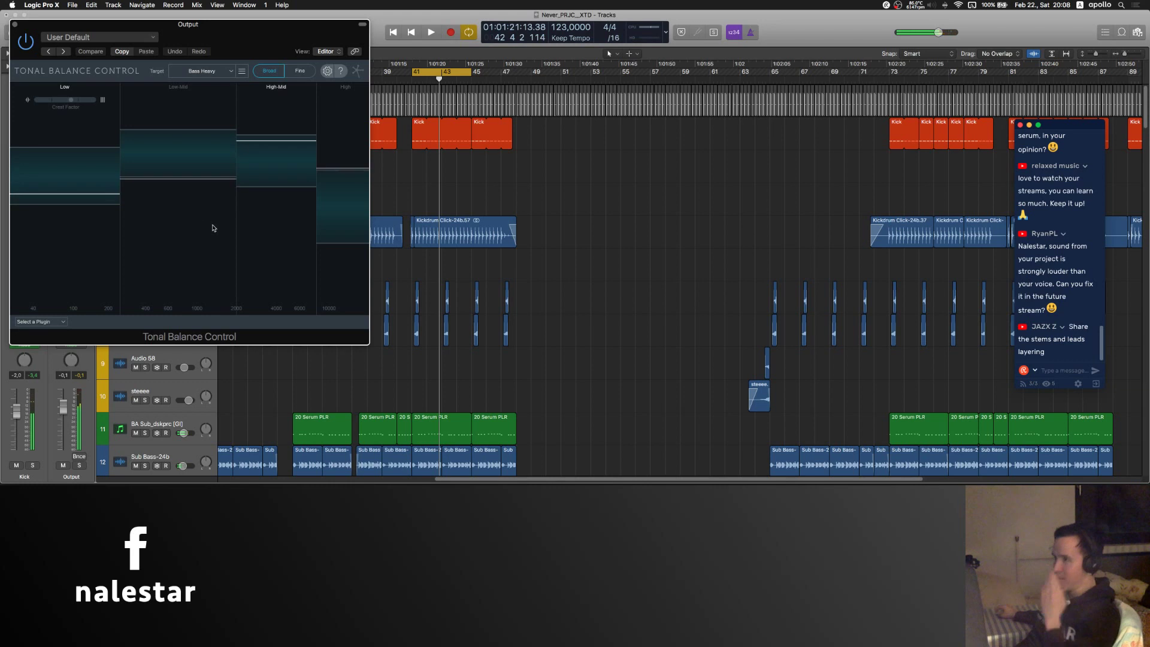
pyautogui.click(14, 25)
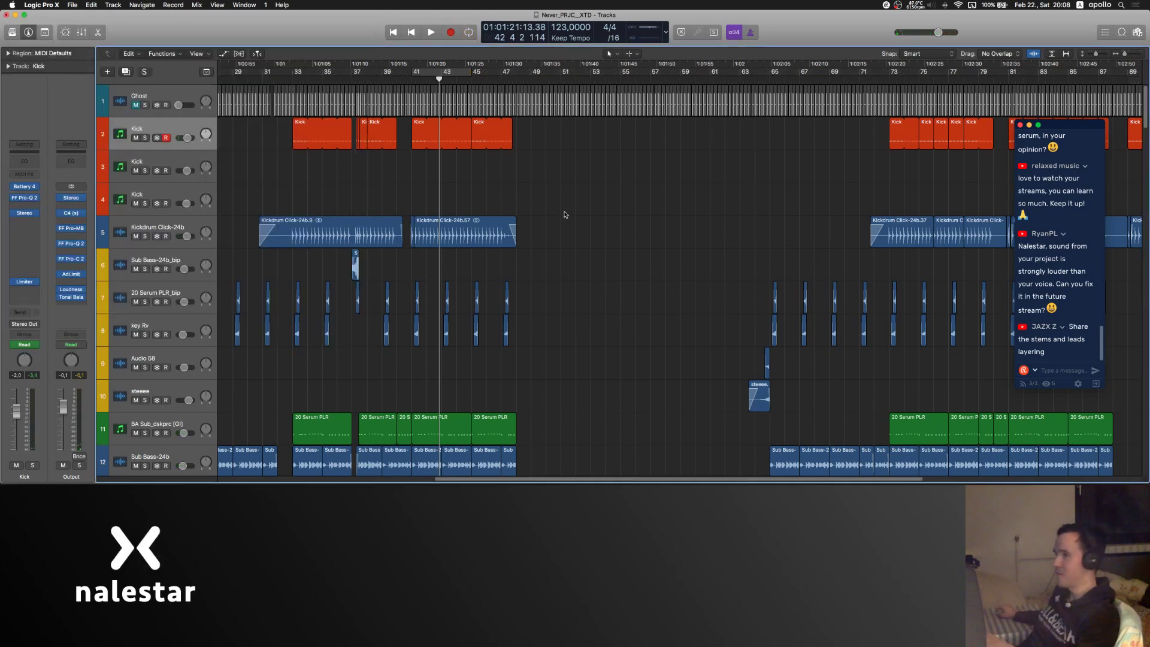
# - Look over the bass and synth layers, viewing the channel strips of BA Sub_dskprc and 6 Standard Real
pyautogui.scroll(4, 565, 212)
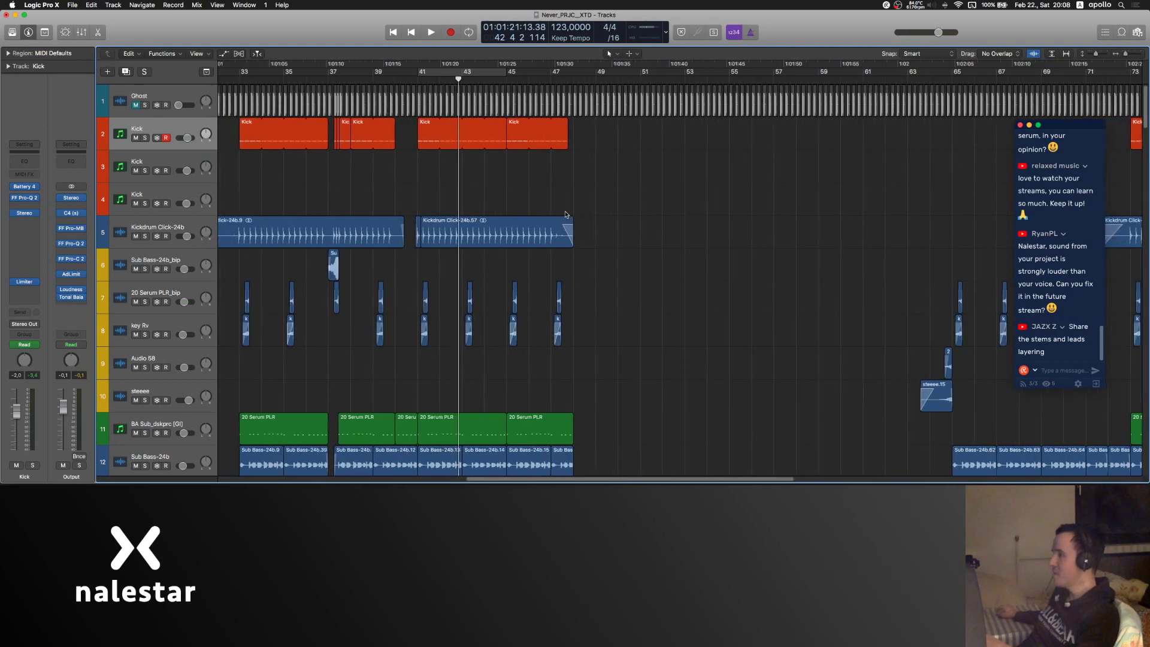
pyautogui.scroll(-6, 531, 218)
pyautogui.scroll(2, 535, 219)
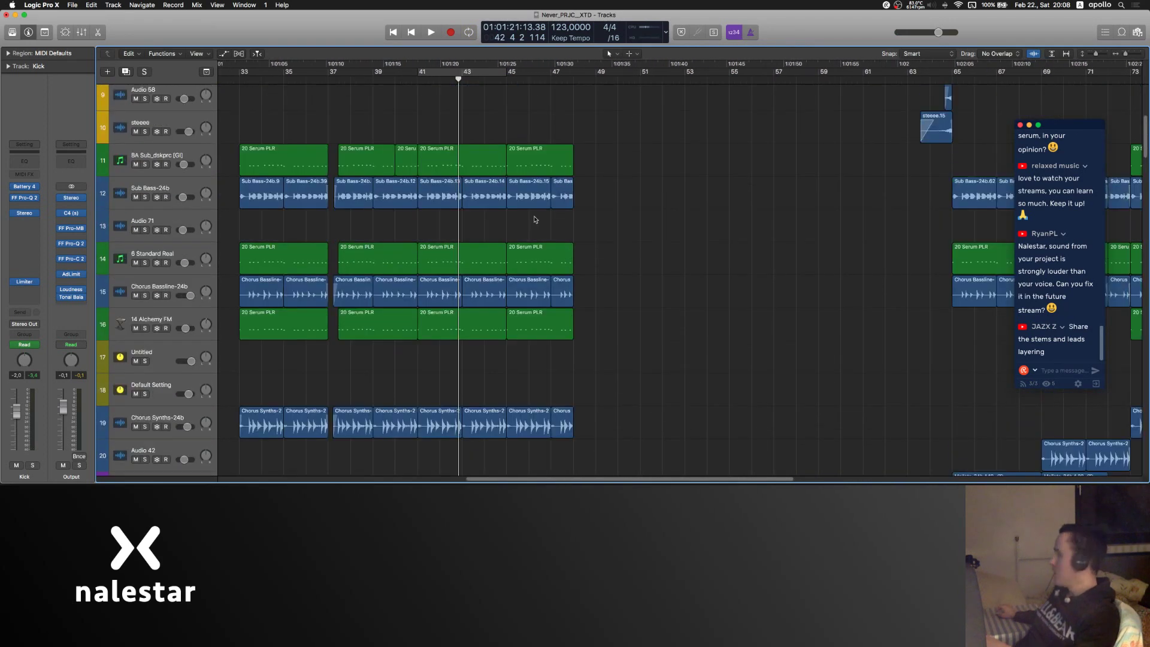
pyautogui.hscroll(2, 637, 221)
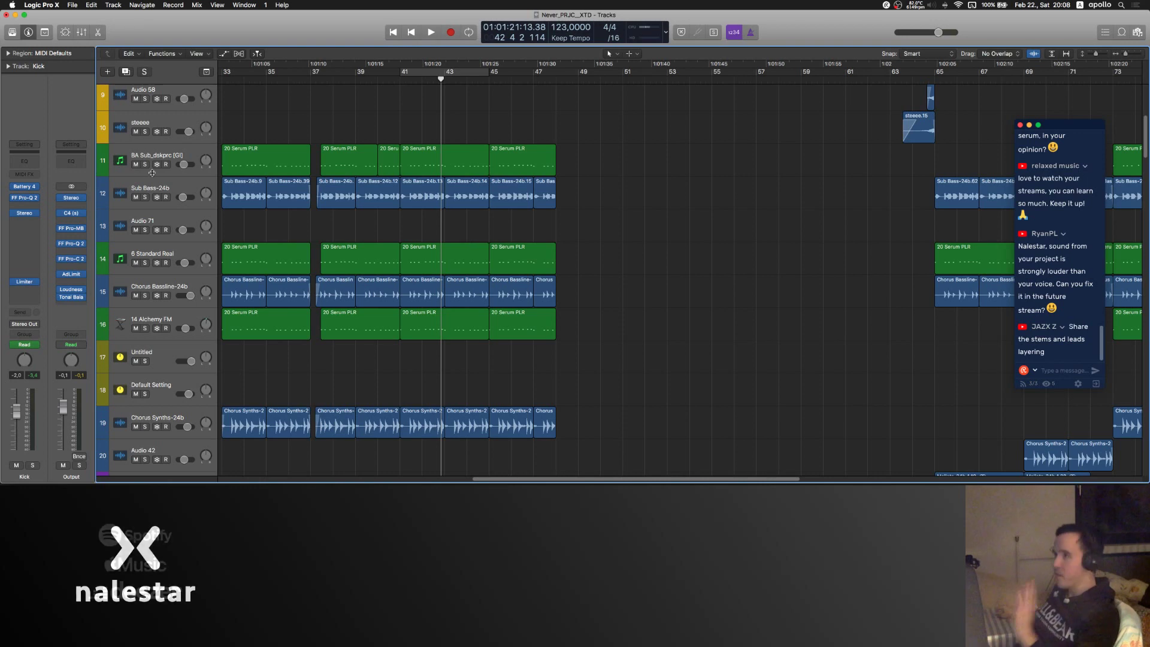
pyautogui.click(240, 147)
pyautogui.scroll(-3, 627, 154)
pyautogui.click(627, 154)
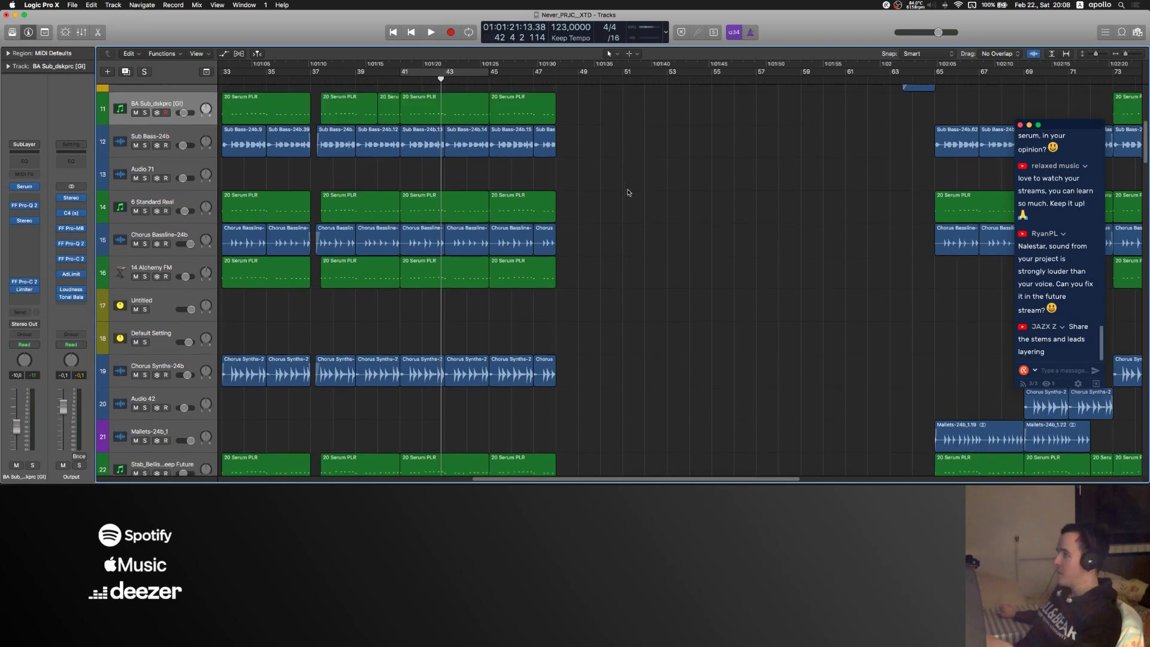
pyautogui.scroll(2, 312, 198)
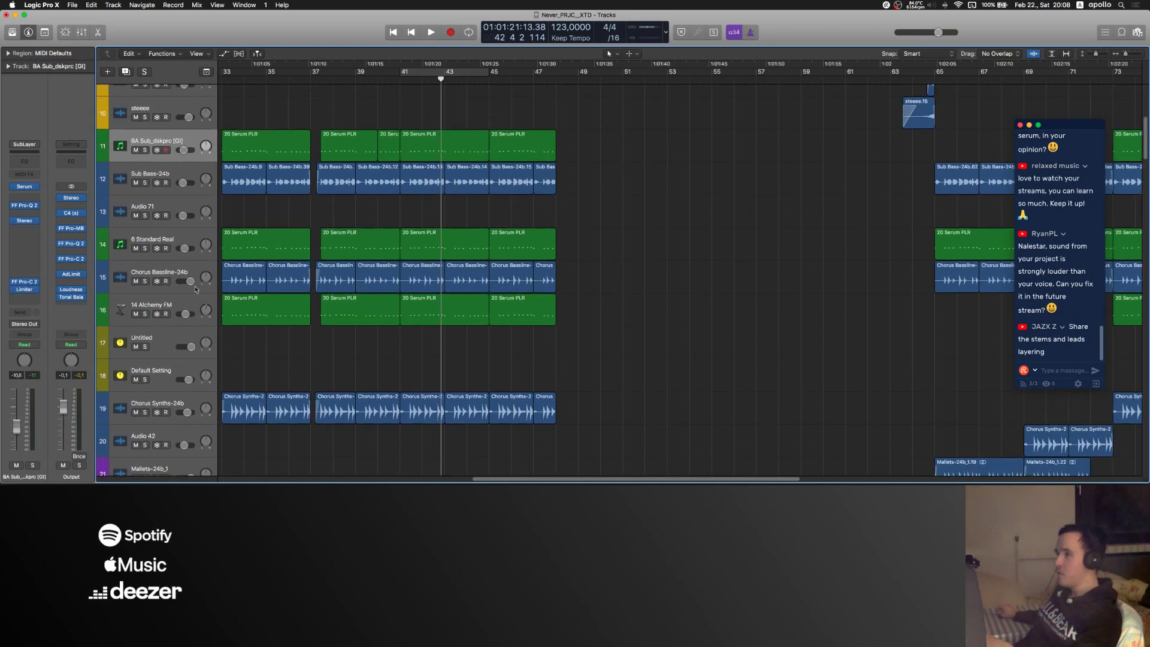
pyautogui.click(159, 244)
pyautogui.click(375, 205)
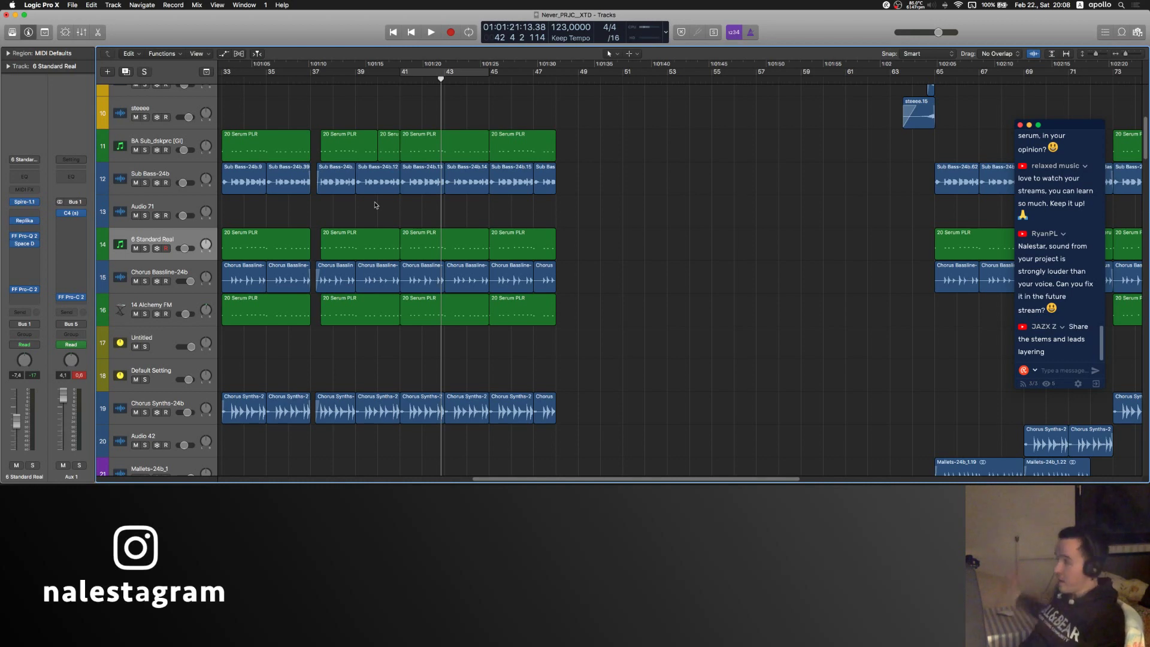
# - Solo the Sub Bass-24b, Chorus Bassline-24b and Chorus Synths-24b tracks
pyautogui.click(153, 176)
pyautogui.click(144, 182)
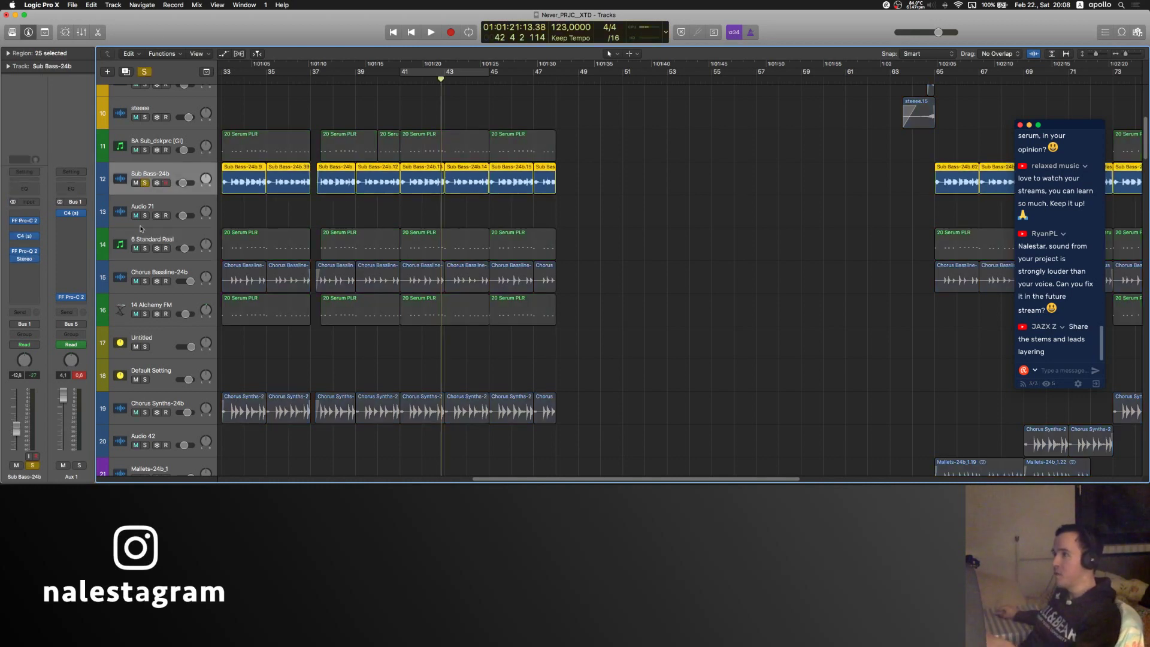
pyautogui.click(144, 280)
pyautogui.click(145, 412)
pyautogui.scroll(10, 155, 407)
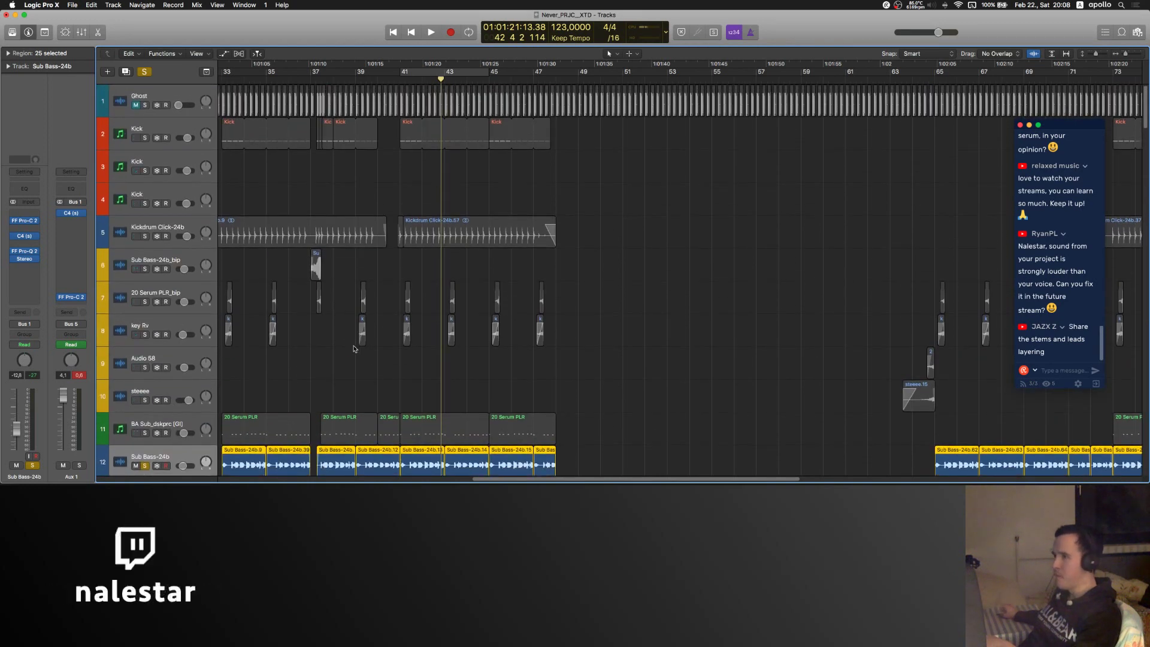
pyautogui.scroll(-4, 354, 343)
pyautogui.scroll(-15, 355, 342)
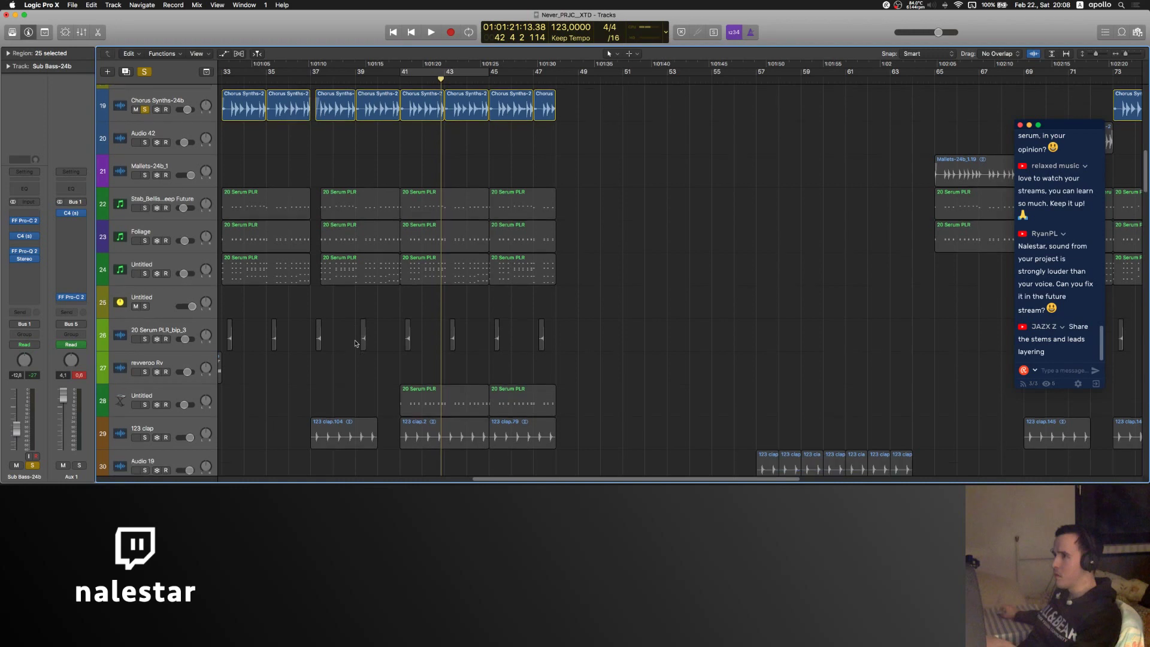
pyautogui.scroll(-7, 355, 341)
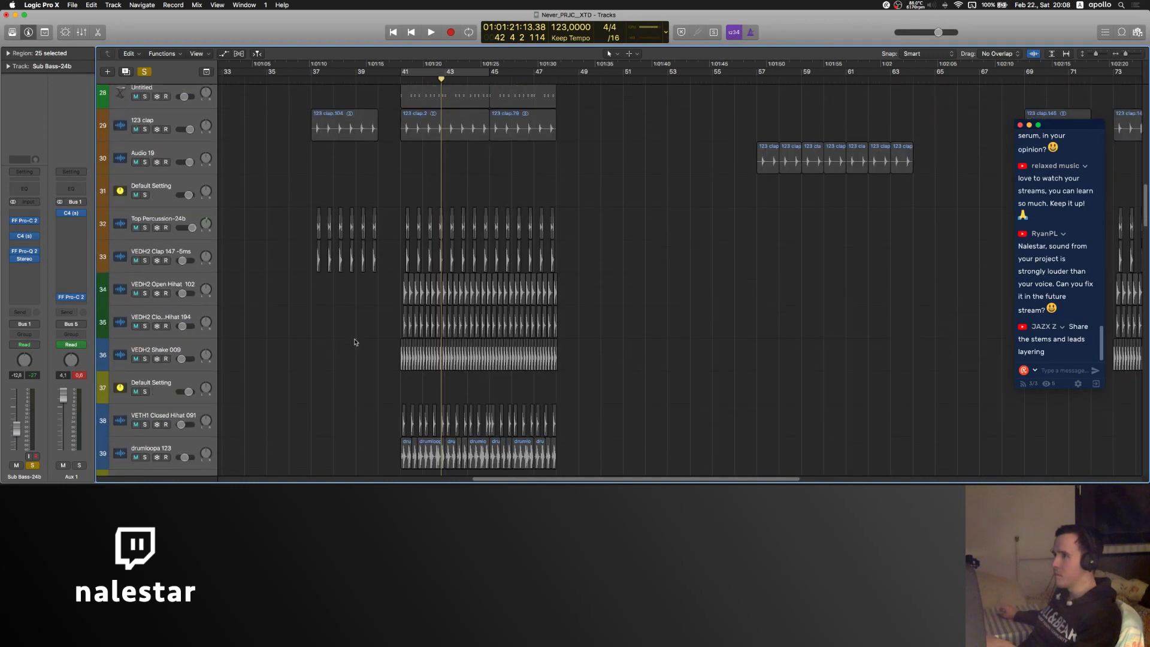
pyautogui.scroll(9, 354, 342)
pyautogui.scroll(10, 354, 342)
pyautogui.press('super+Right')
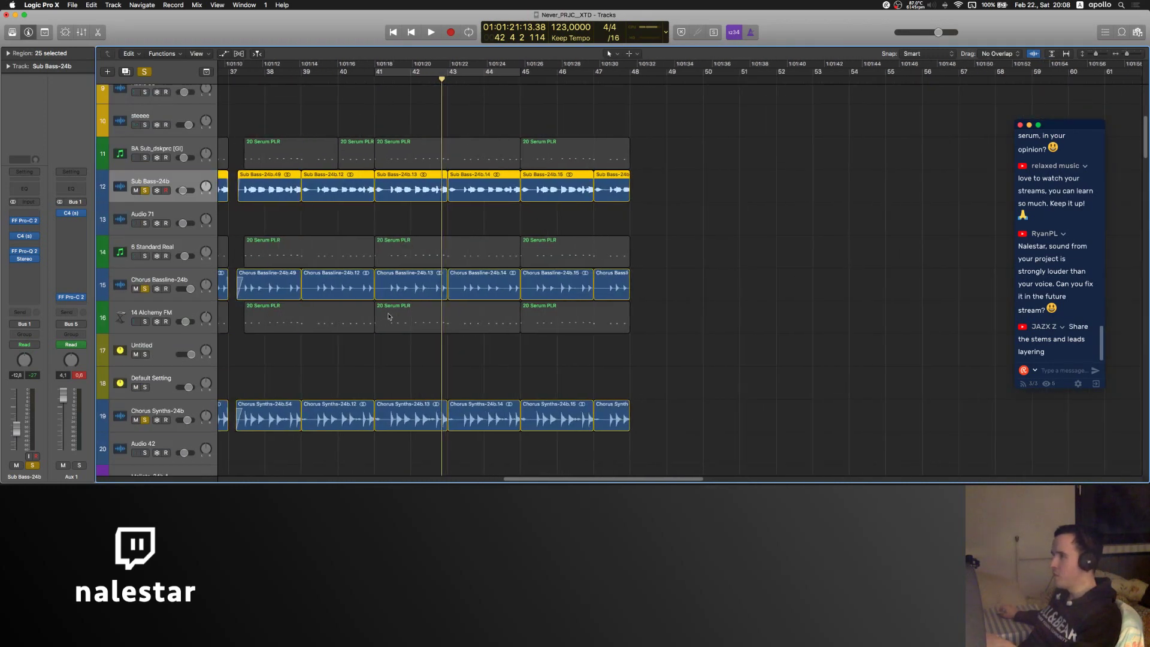
# - Look over the tracks below the soloed bass and synth layers, and audition the three soloed tracks looped over bars 41 to 45
pyautogui.click(388, 358)
pyautogui.scroll(-4, 389, 357)
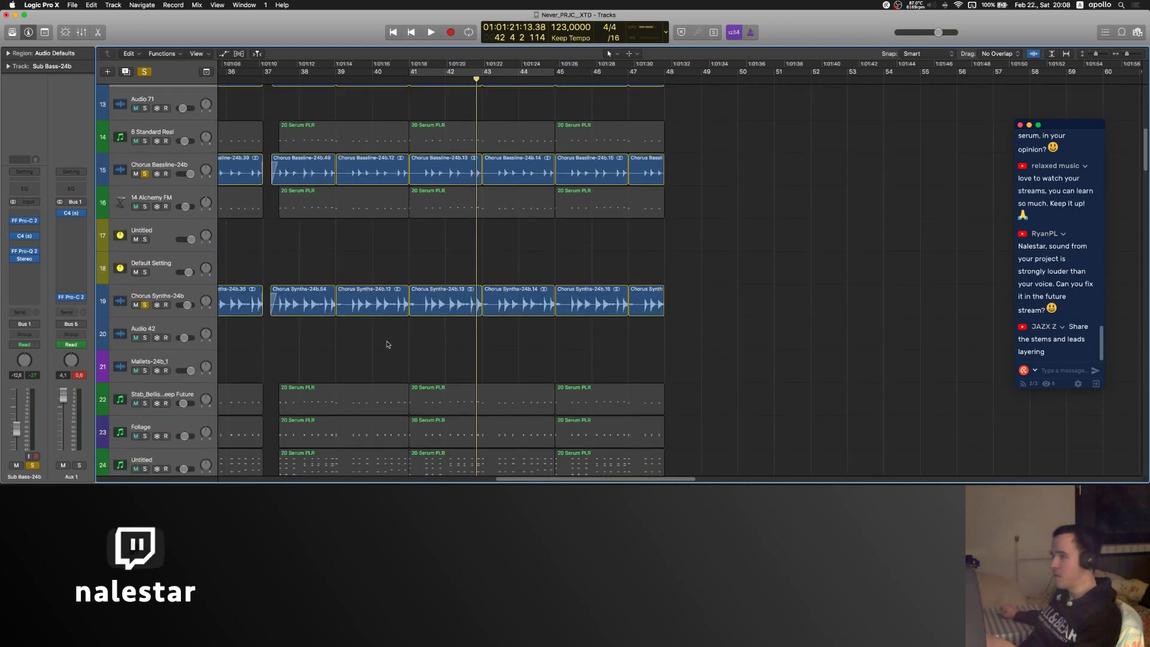
pyautogui.scroll(-2, 391, 344)
pyautogui.scroll(-2, 391, 344)
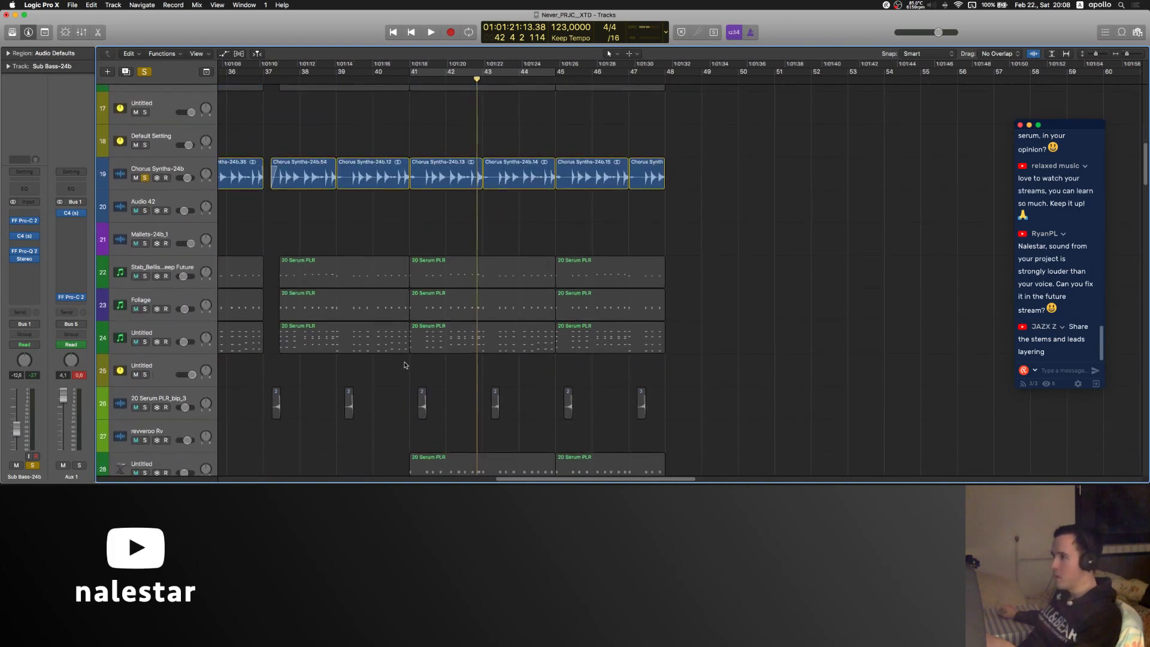
pyautogui.scroll(5, 424, 353)
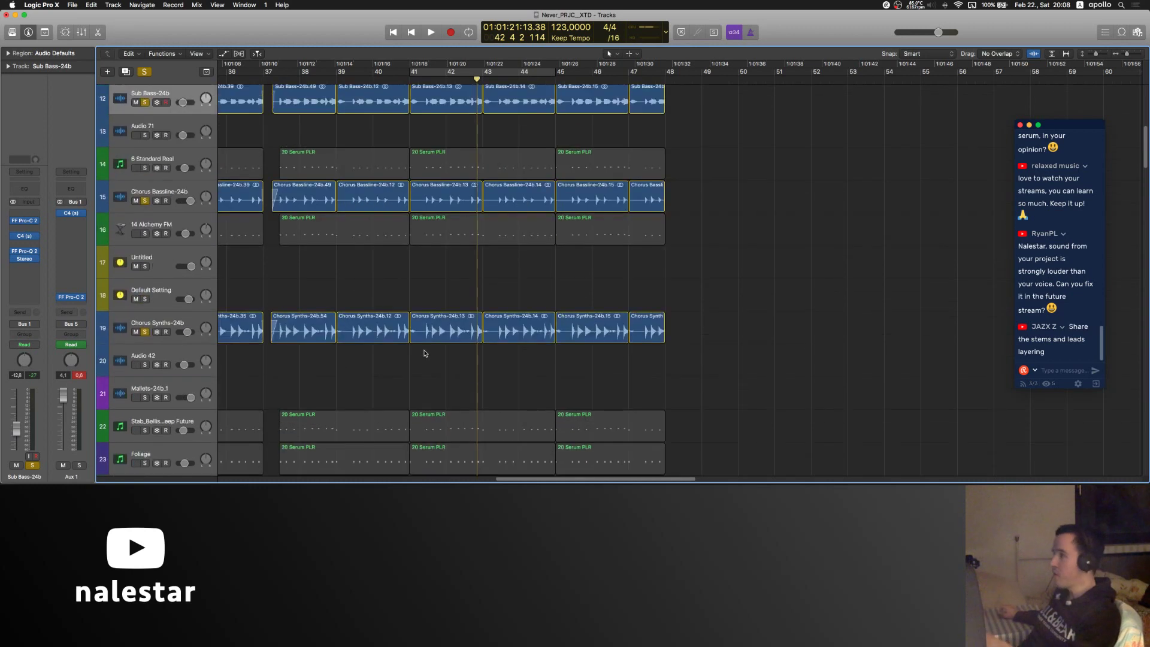
pyautogui.press('space')
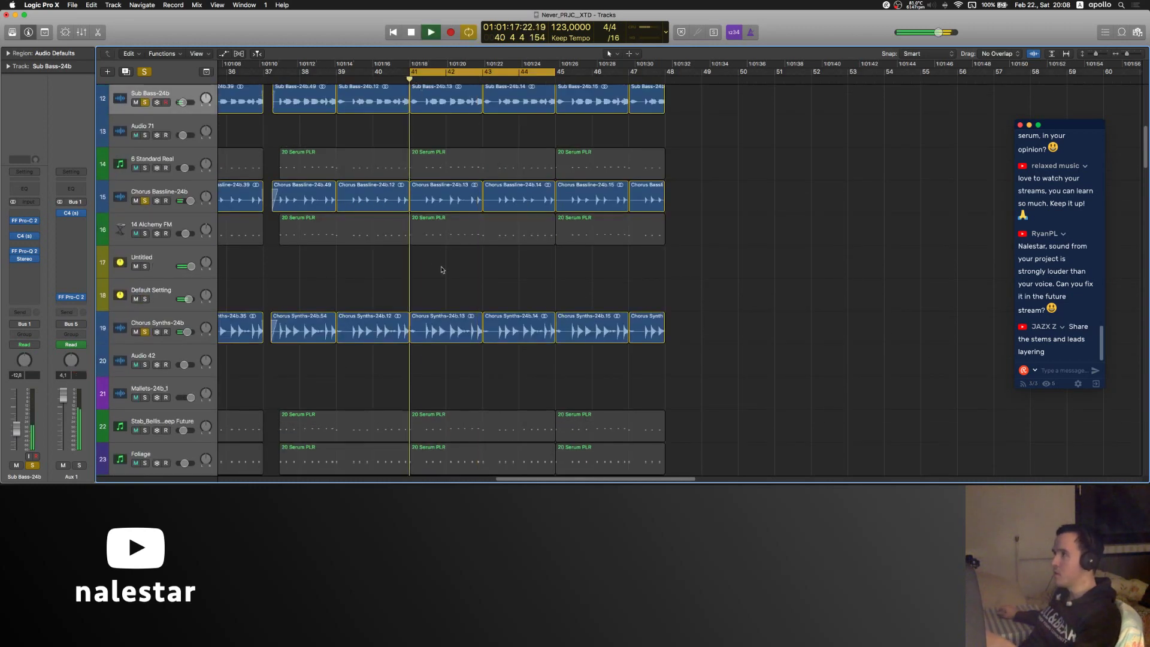
pyautogui.scroll(3, 404, 276)
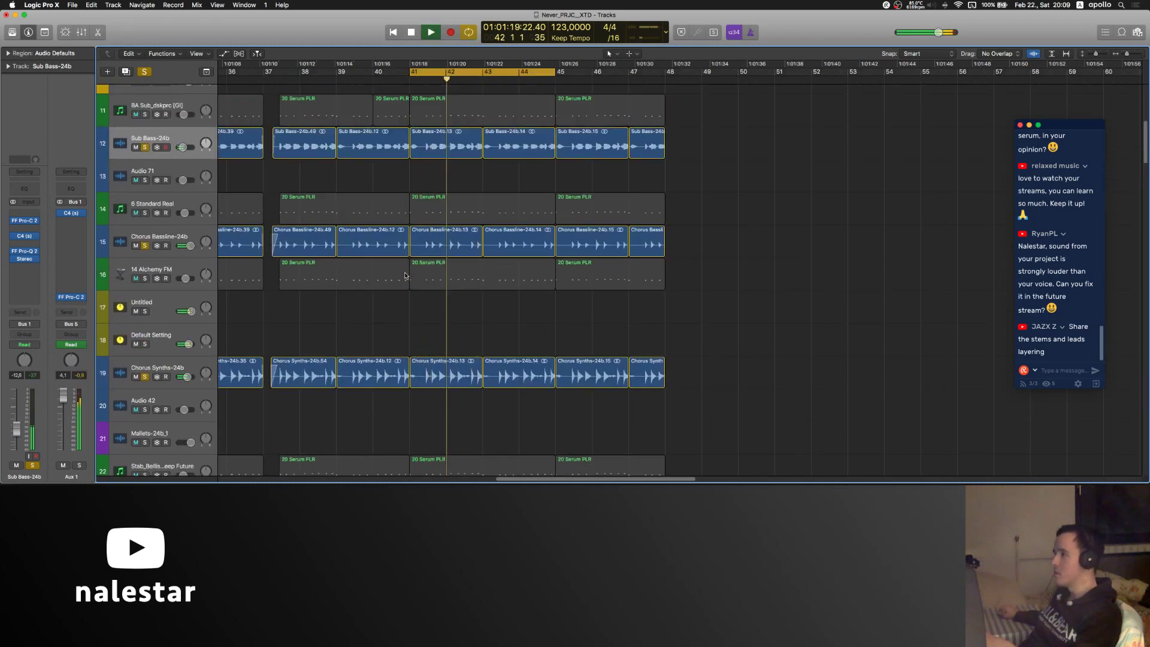
pyautogui.press('space')
# - Audition Sub Bass-24b on its own over the loop, bringing Chorus Bassline-24b and Chorus Synths-24b back into the solo one at a time
pyautogui.click(146, 298)
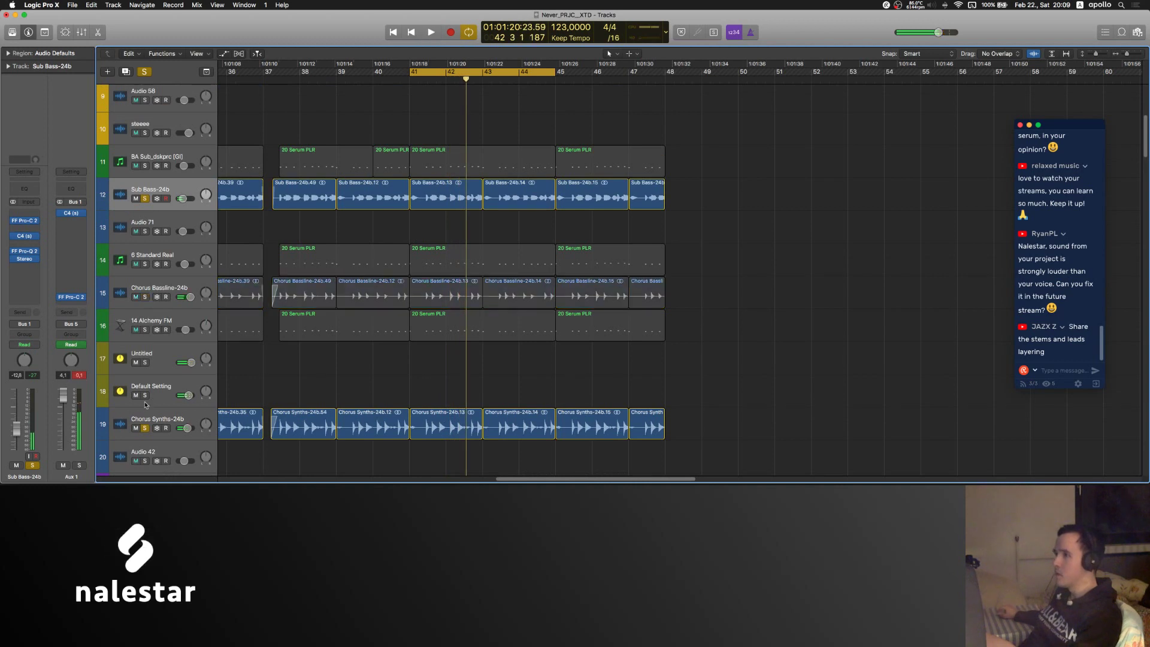
pyautogui.click(145, 428)
pyautogui.click(171, 202)
pyautogui.press('space')
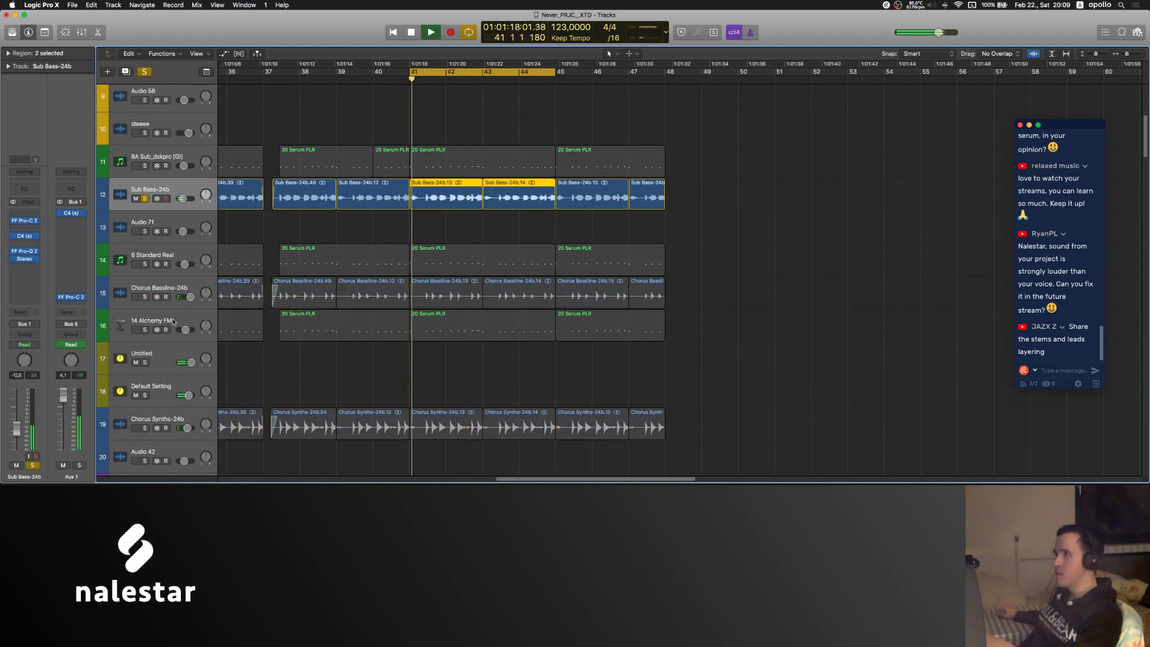
pyautogui.click(146, 298)
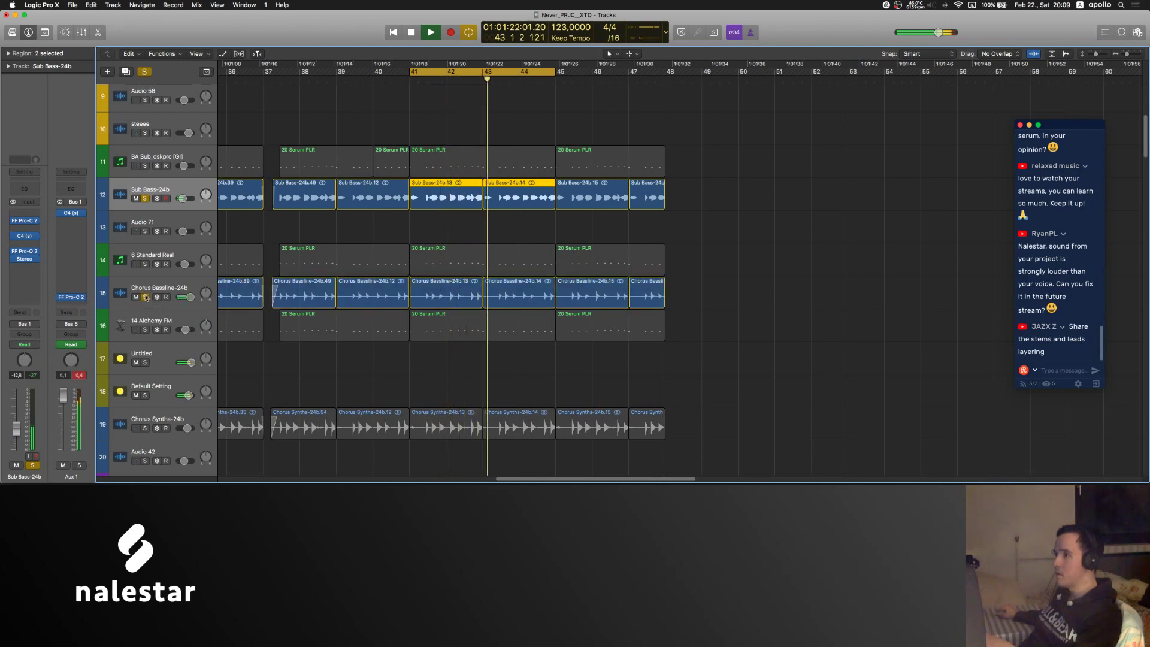
pyautogui.click(144, 428)
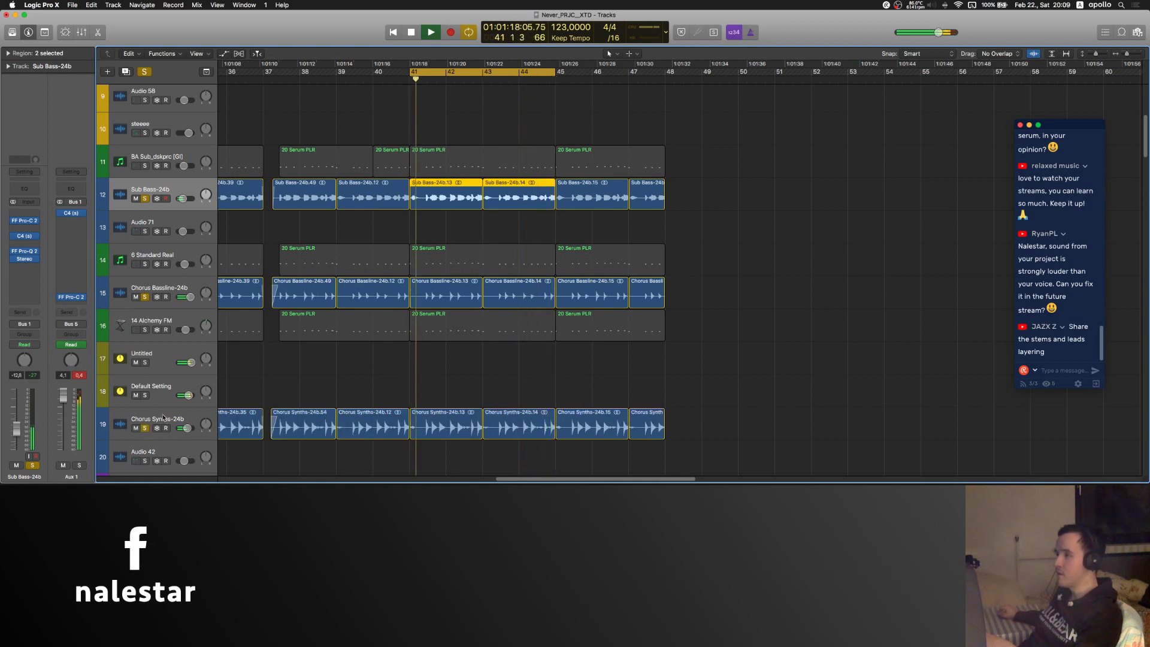
# - Inspect the FF Pro-Q 2 and Space Designer settings on Chorus Synths-24b during playback, close both windows and stop the loop
pyautogui.click(163, 417)
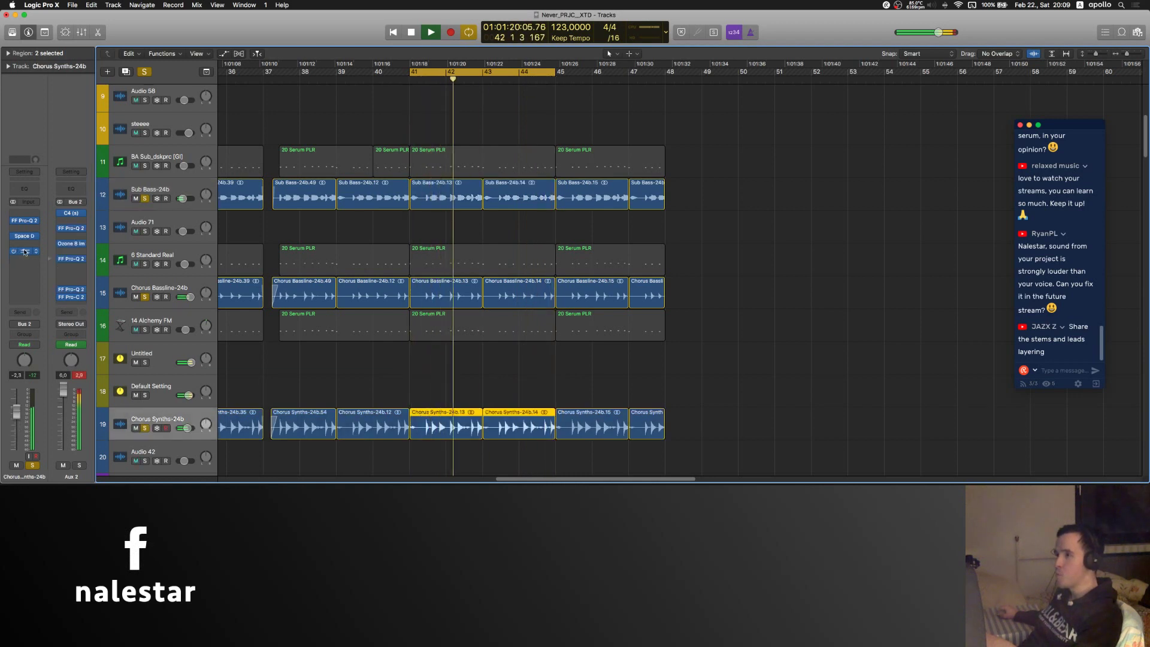
pyautogui.click(26, 221)
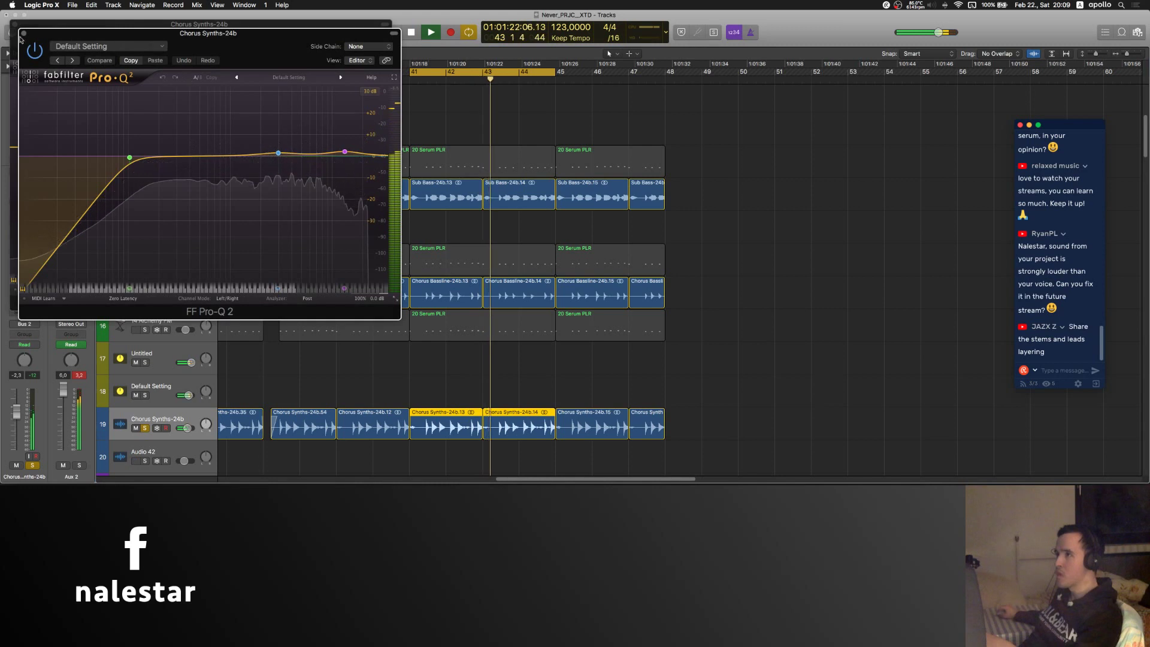
pyautogui.click(24, 34)
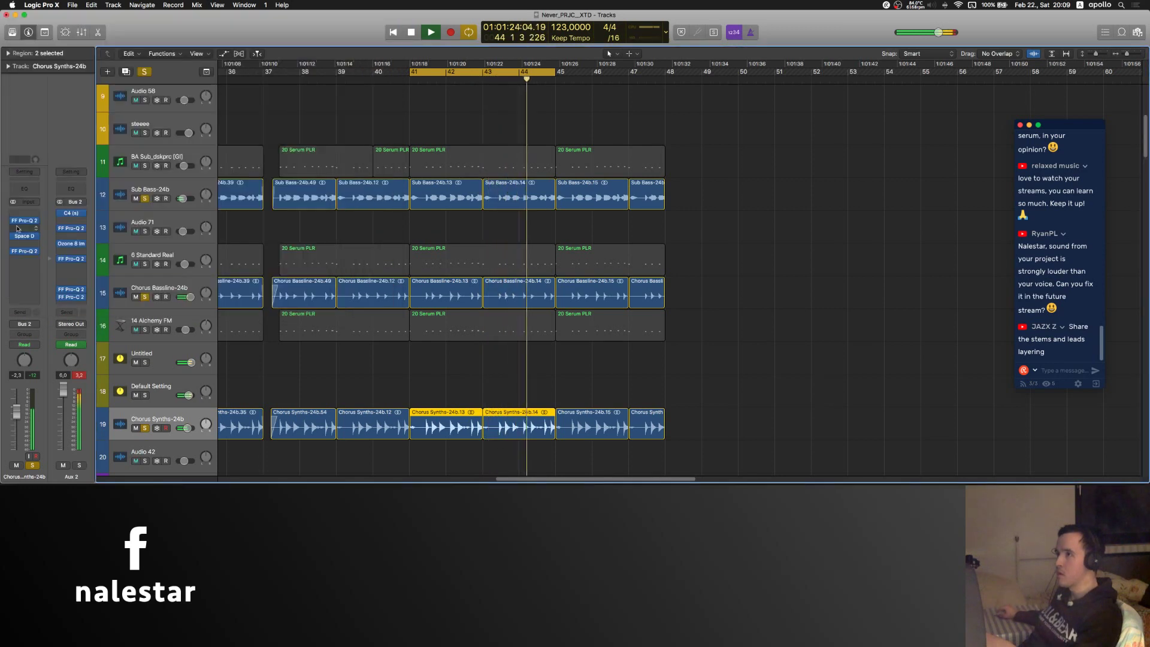
pyautogui.click(24, 236)
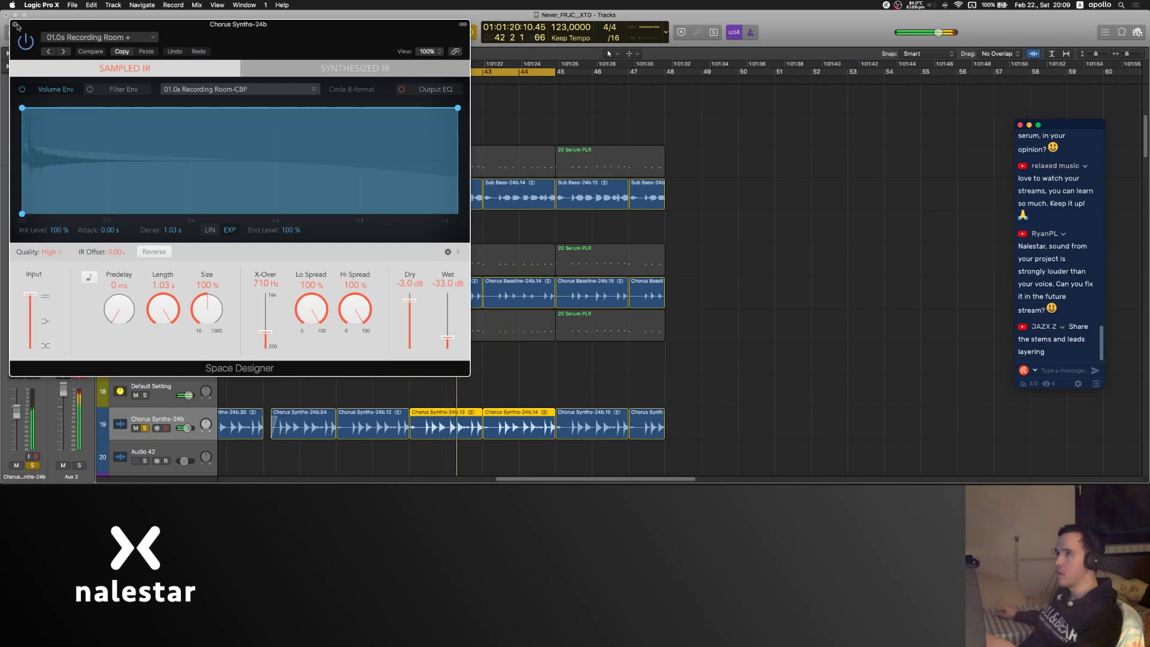
pyautogui.click(15, 25)
pyautogui.click(414, 367)
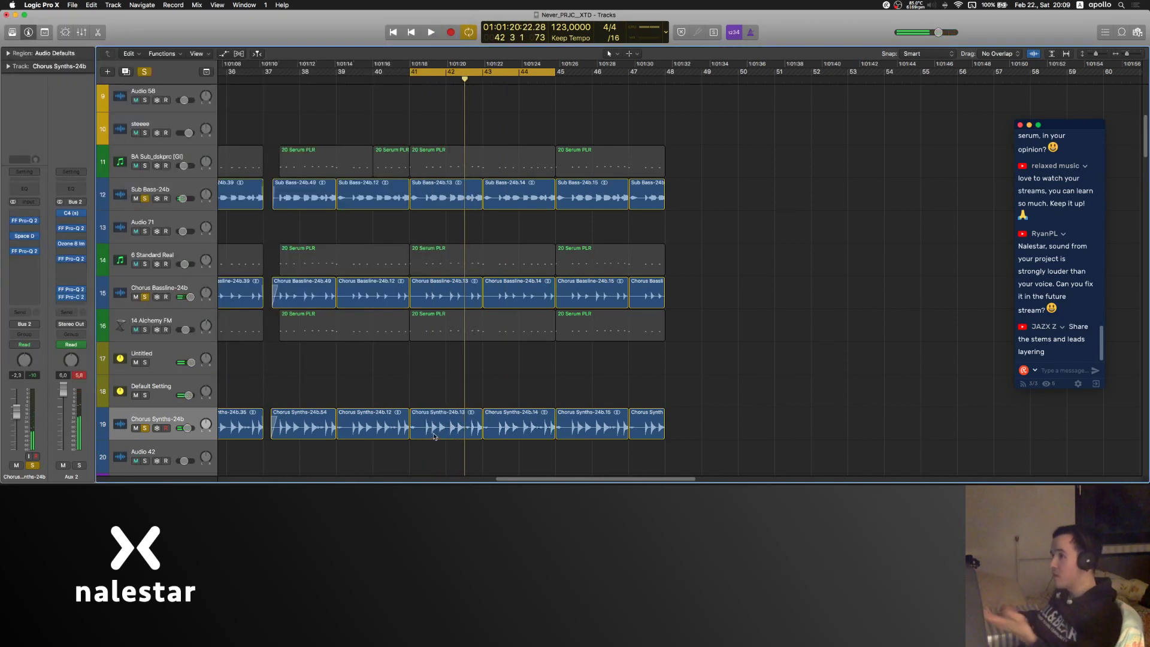
# - Compare the soloed loop with the FF Pro-Q 2 and Space Designer inserts on Chorus Synths-24b bypassed and switched back on
pyautogui.moveTo(17, 224)
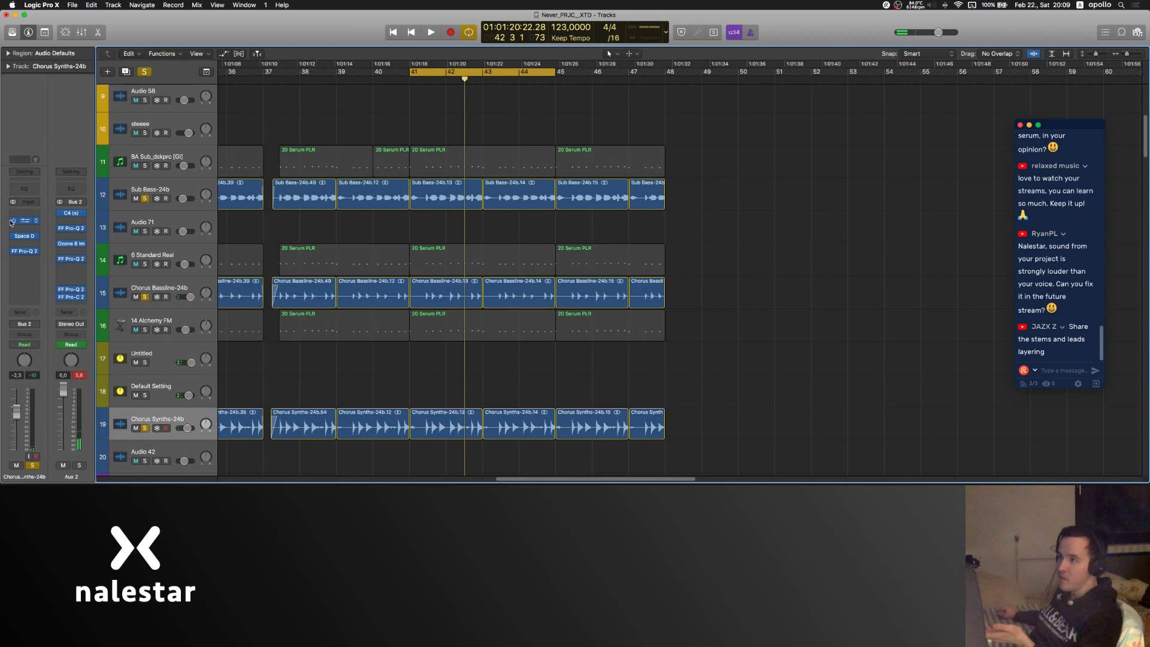
pyautogui.press('space')
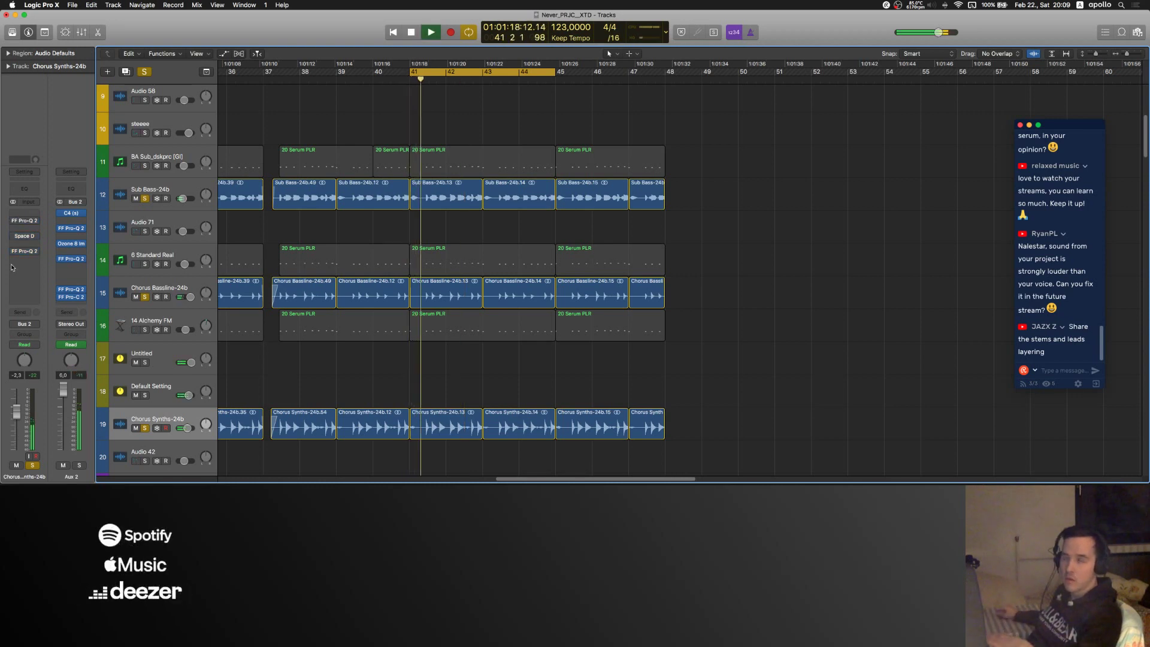
pyautogui.press('space')
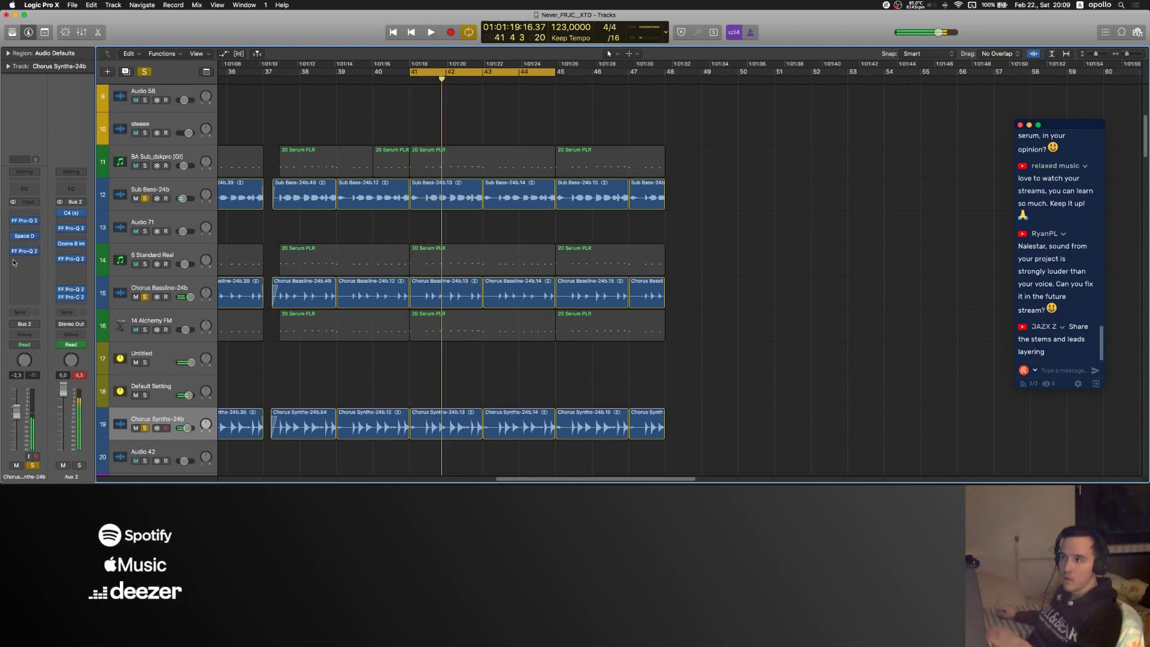
pyautogui.press('space')
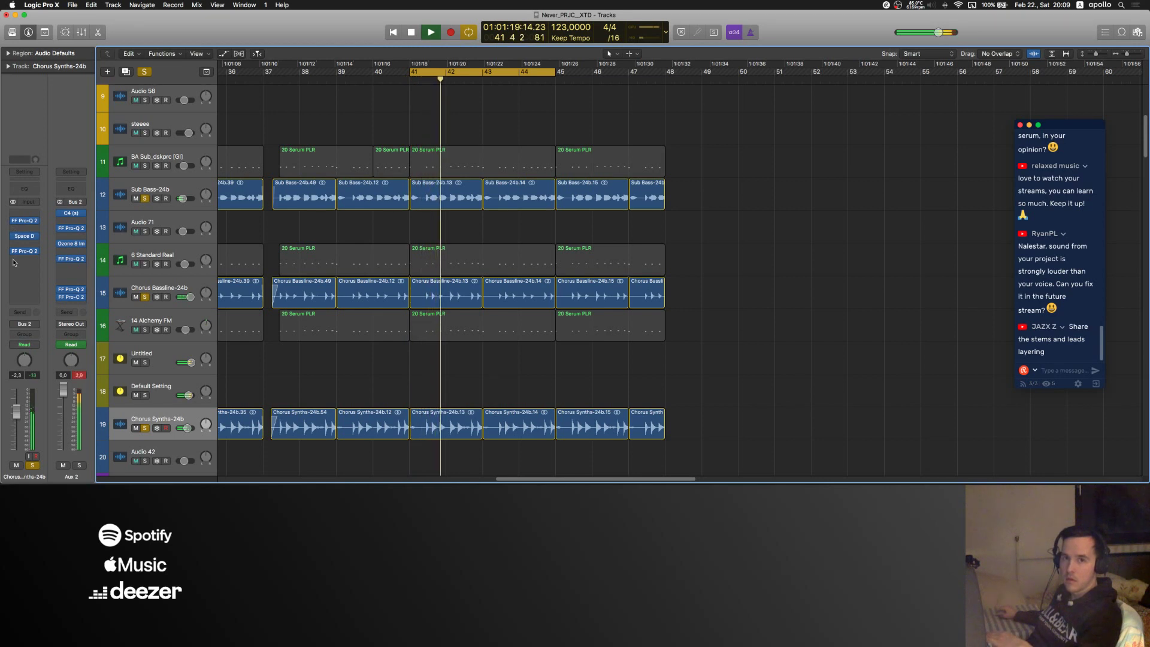
pyautogui.press('space')
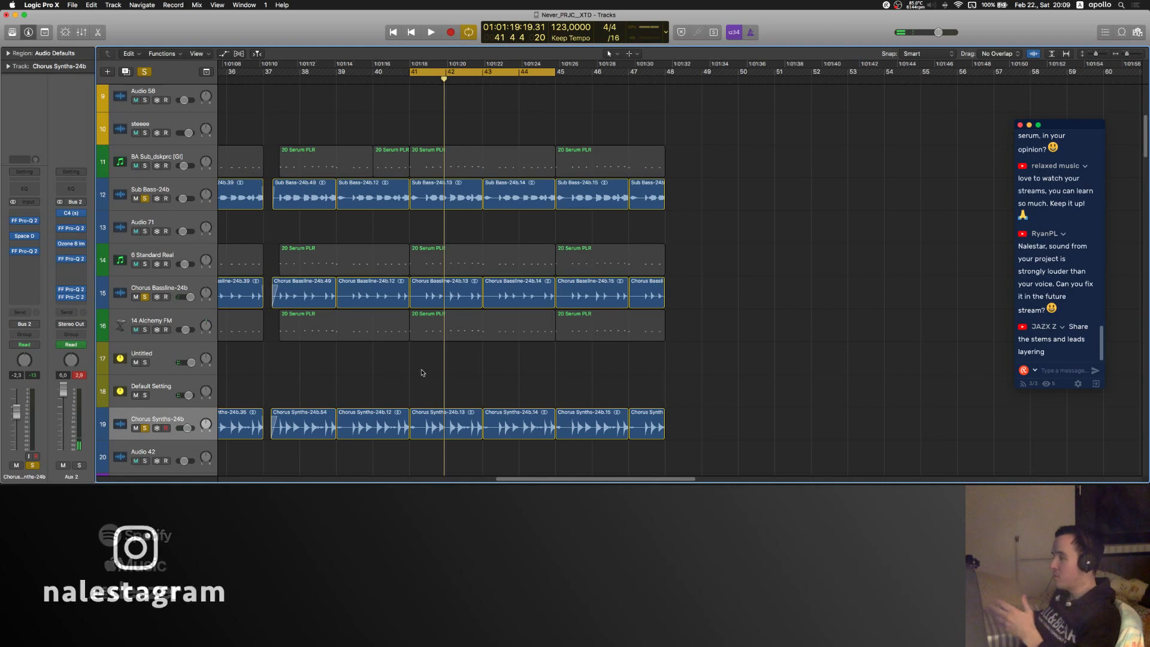
# - Add the BA Sub_dskprc track to the soloed layers and audition the loop with it
pyautogui.click(167, 322)
pyautogui.scroll(1, 166, 190)
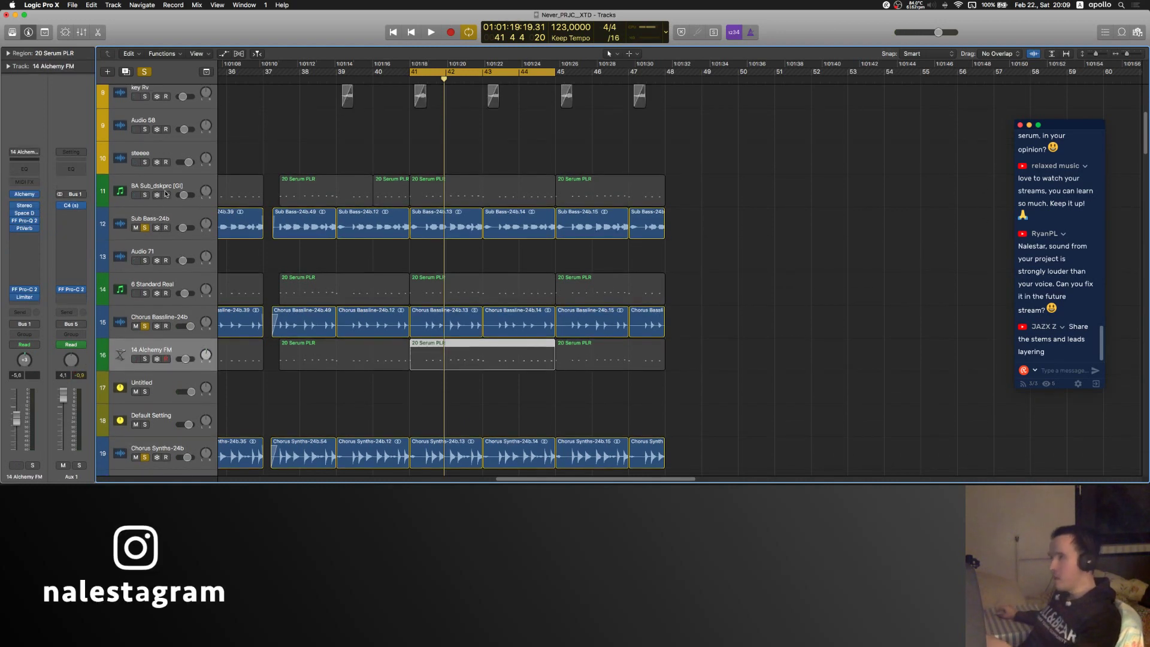
pyautogui.click(143, 195)
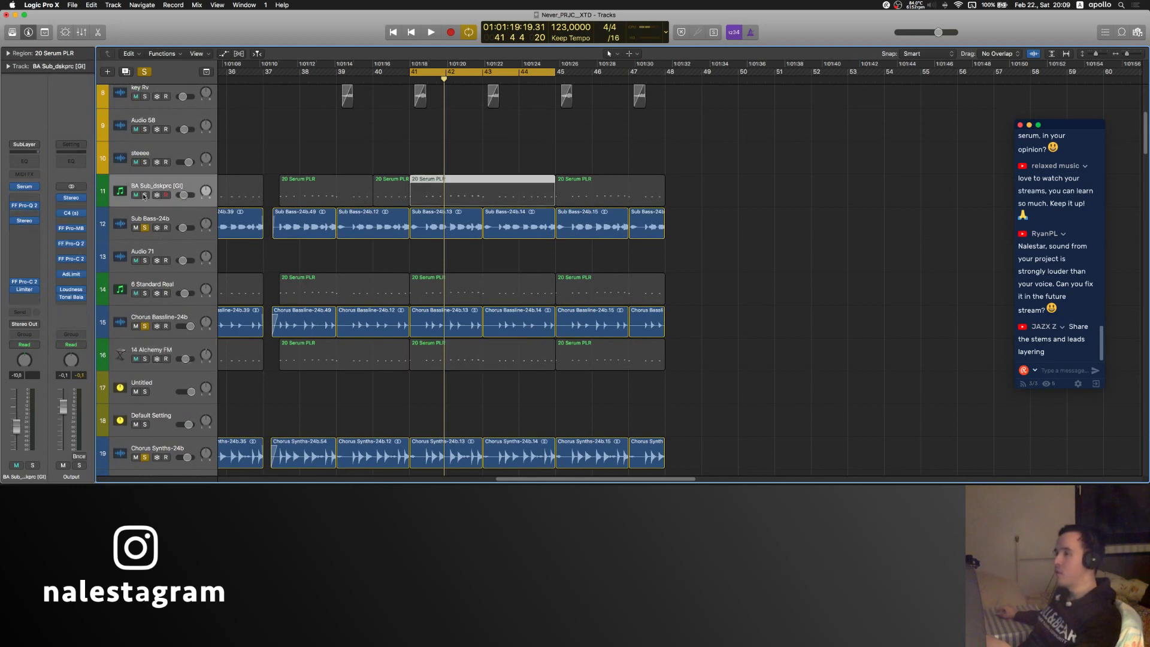
pyautogui.click(144, 195)
pyautogui.press('space')
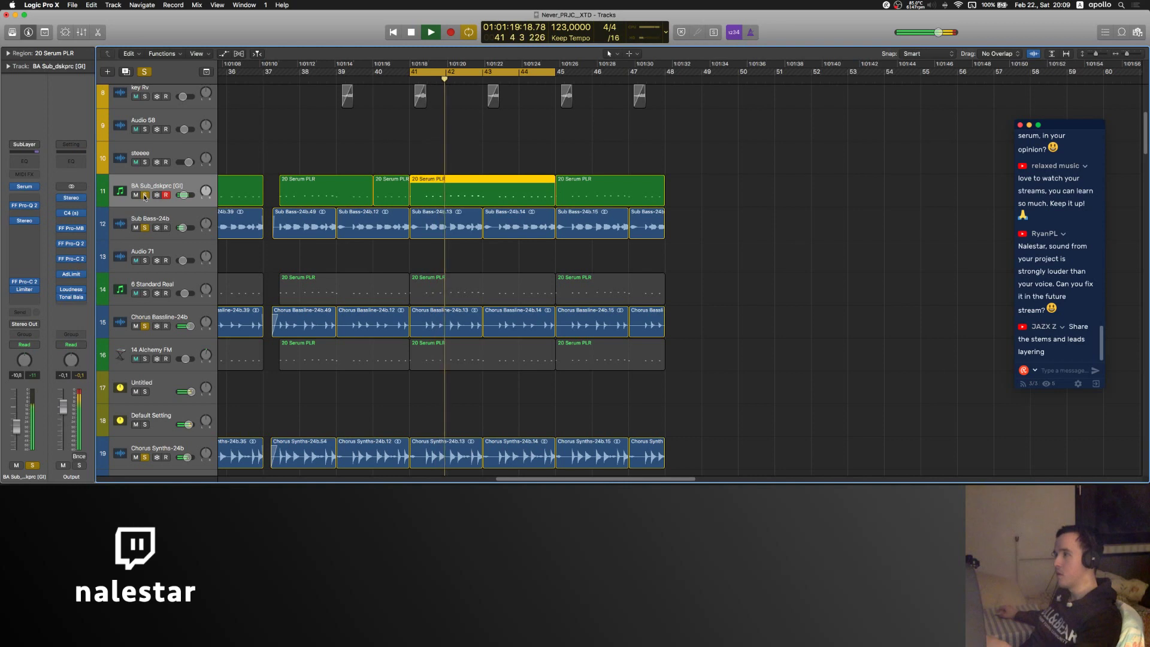
pyautogui.press('space')
# - Add the Kick on track 2 and Kickdrum Click-24b to the soloed layers while auditioning the loop
pyautogui.scroll(8, 227, 281)
pyautogui.scroll(-1, 226, 282)
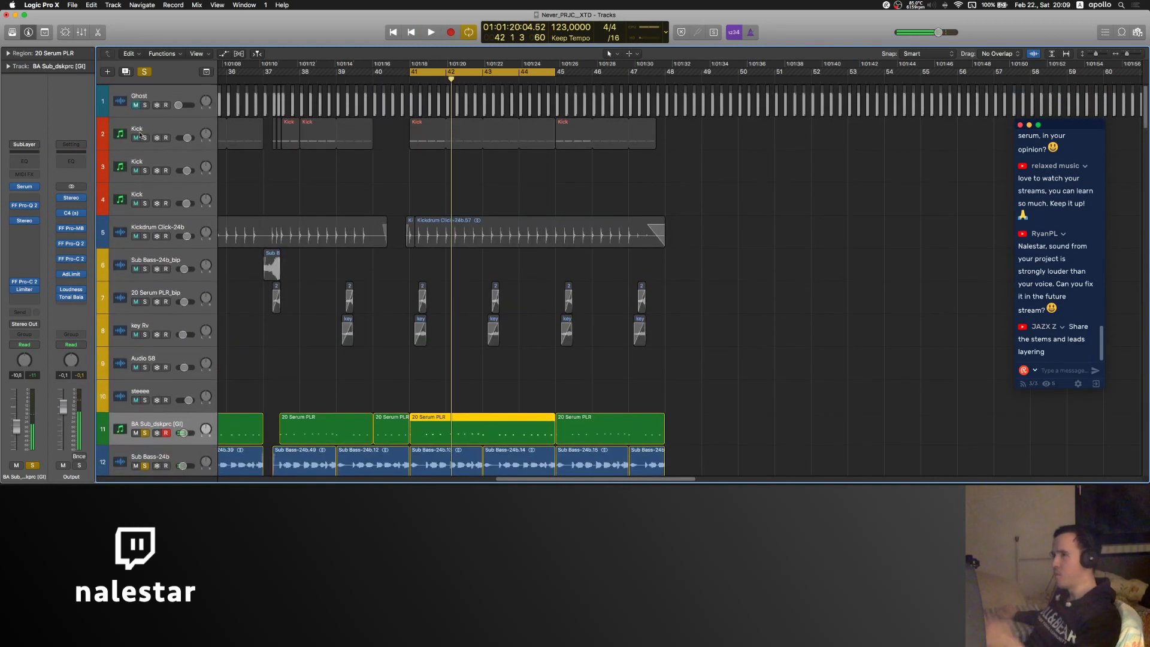
pyautogui.click(144, 138)
pyautogui.press('space')
pyautogui.scroll(-8, 267, 277)
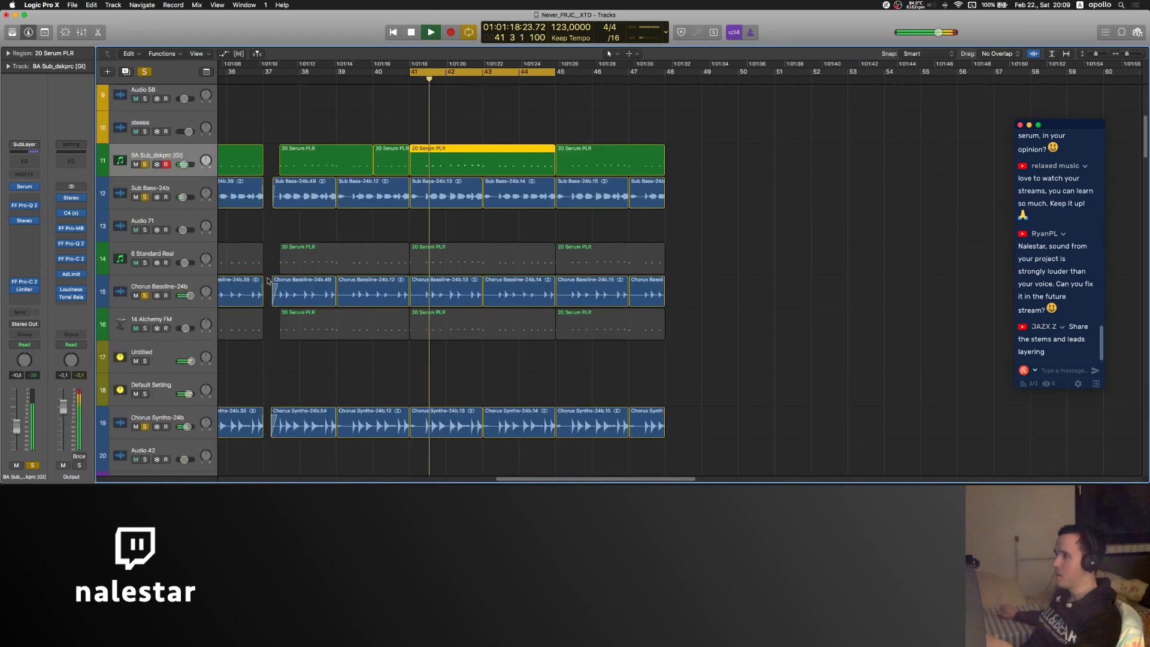
pyautogui.scroll(8, 239, 257)
pyautogui.click(144, 236)
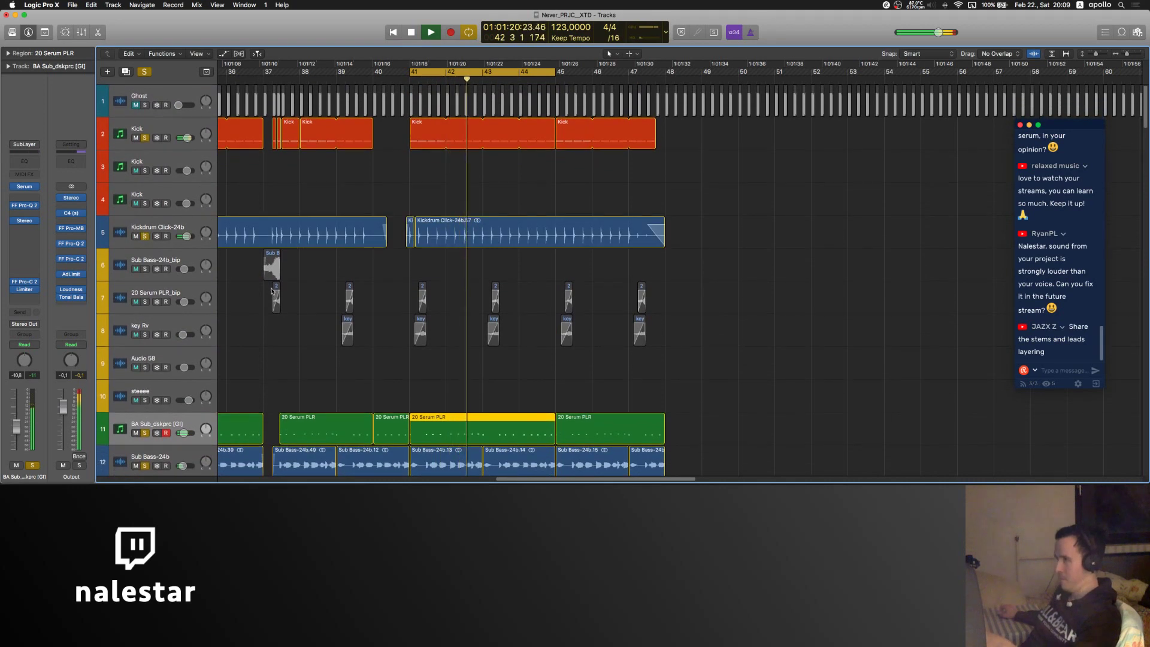
# - Solo only the 6 Standard Real track, clearing the solo on all other tracks, and stop playback
pyautogui.scroll(-7, 146, 270)
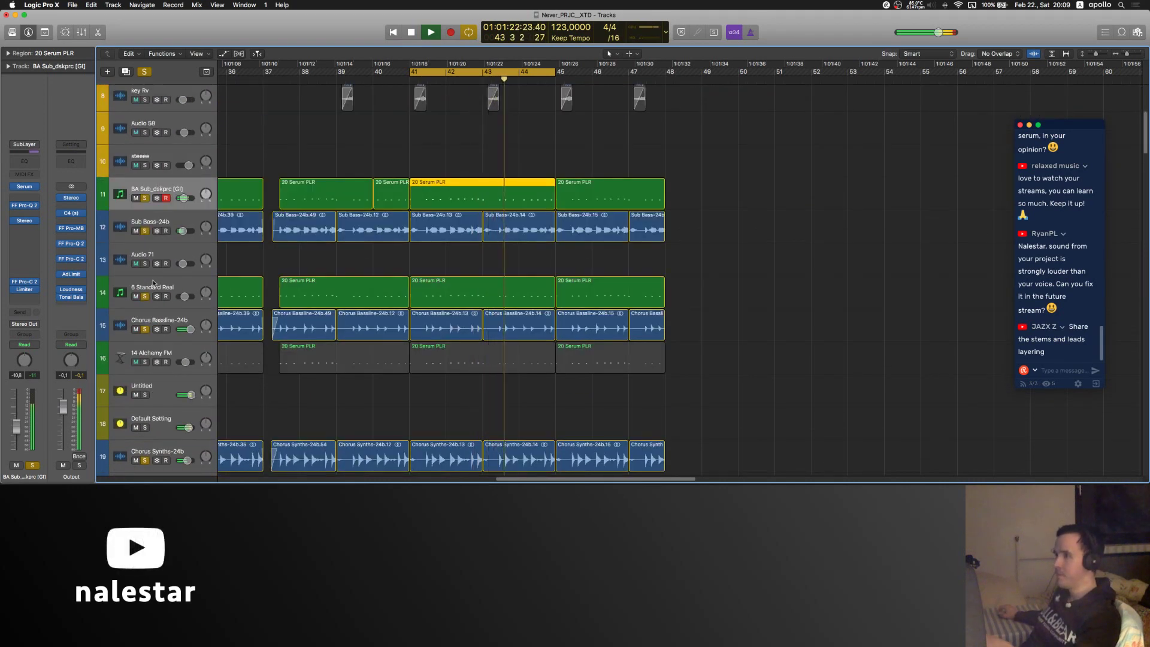
pyautogui.click(147, 299)
pyautogui.press('space')
pyautogui.click(145, 296)
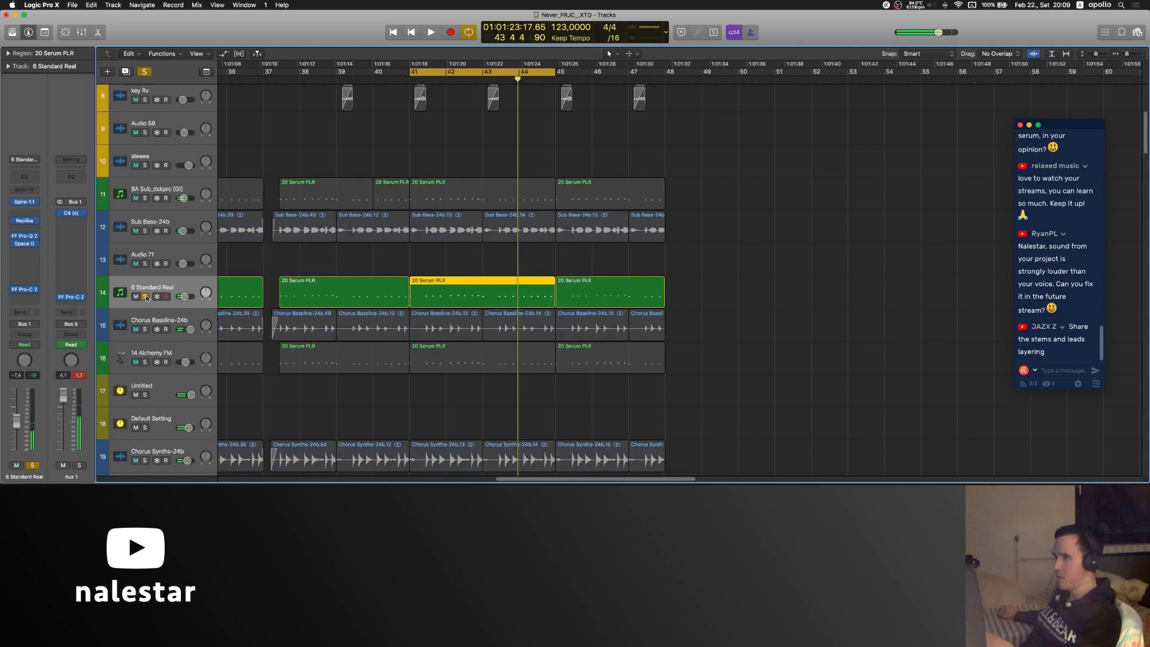
# - View the Spire-1.1 synth on 6 Standard Real while auditioning the soloed loop, and close its window
pyautogui.click(25, 202)
pyautogui.press('space')
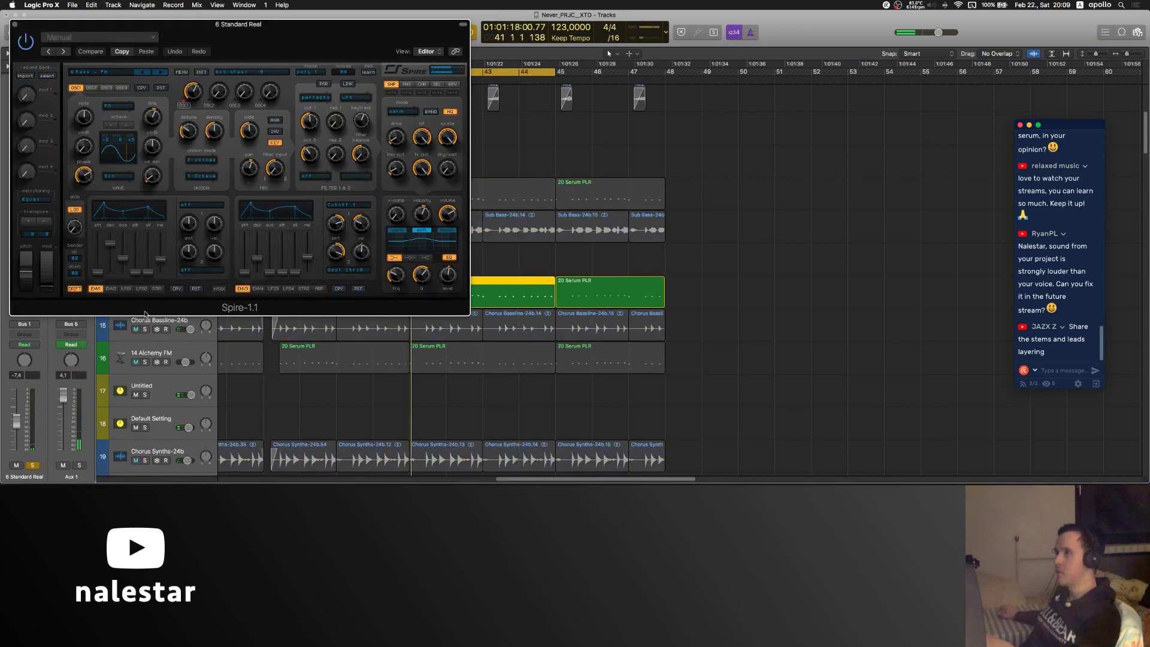
pyautogui.click(15, 25)
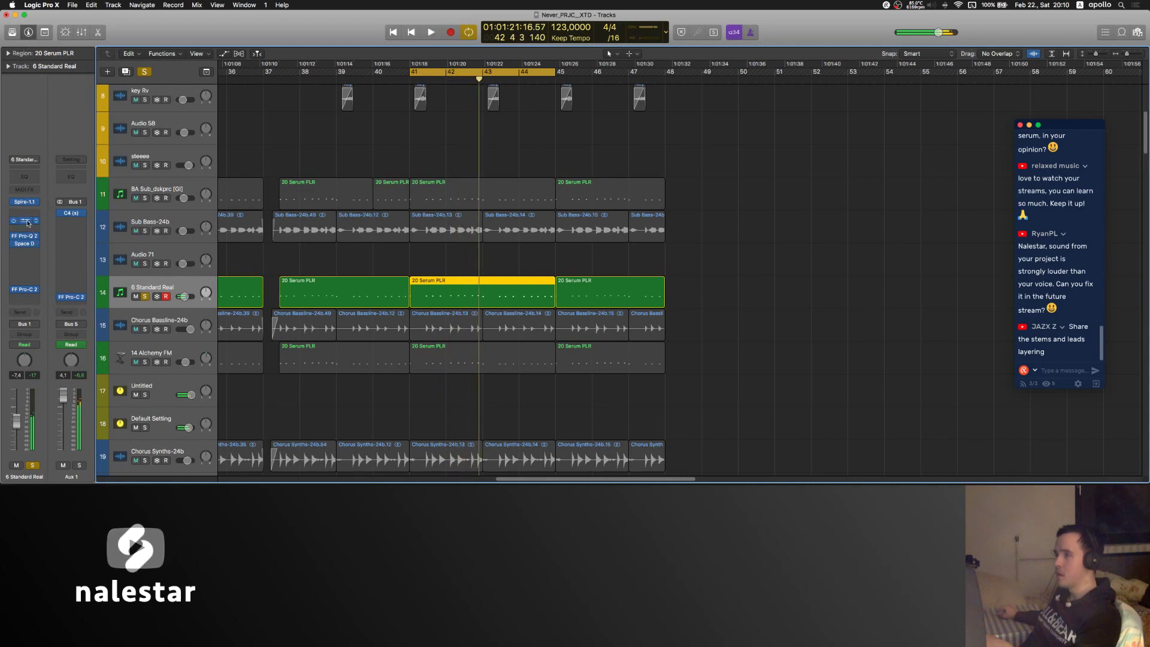
# - Inspect the Space Designer and Replika effects on 6 Standard Real side by side, and close both windows
pyautogui.click(25, 244)
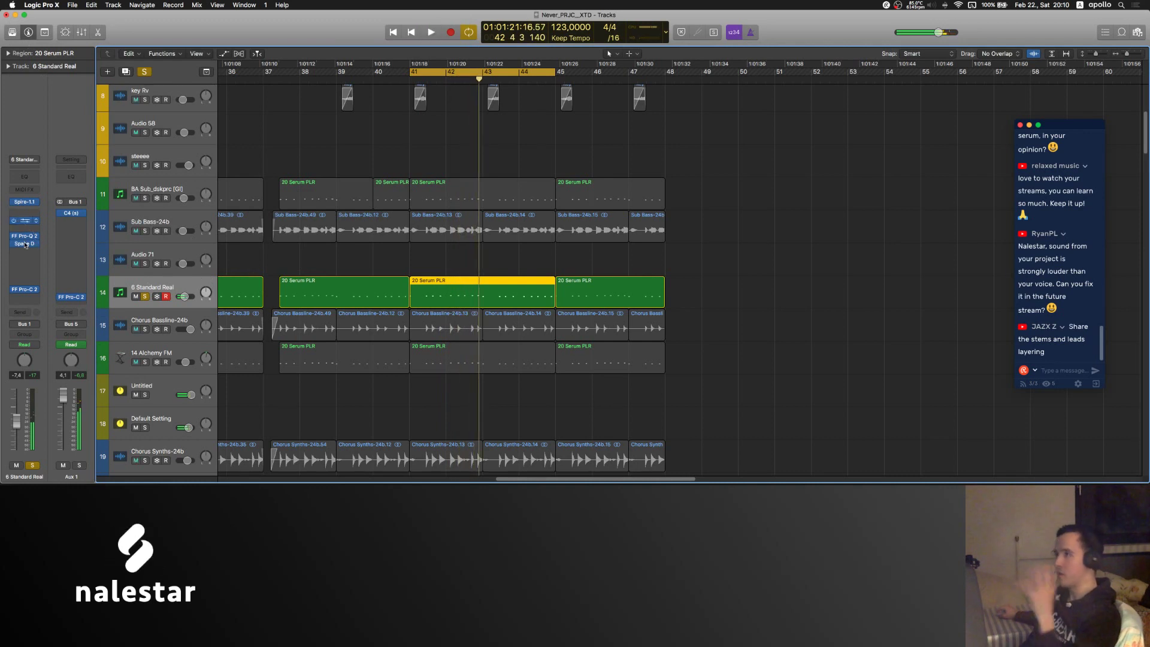
pyautogui.moveTo(201, 29); pyautogui.dragTo(705, 106)
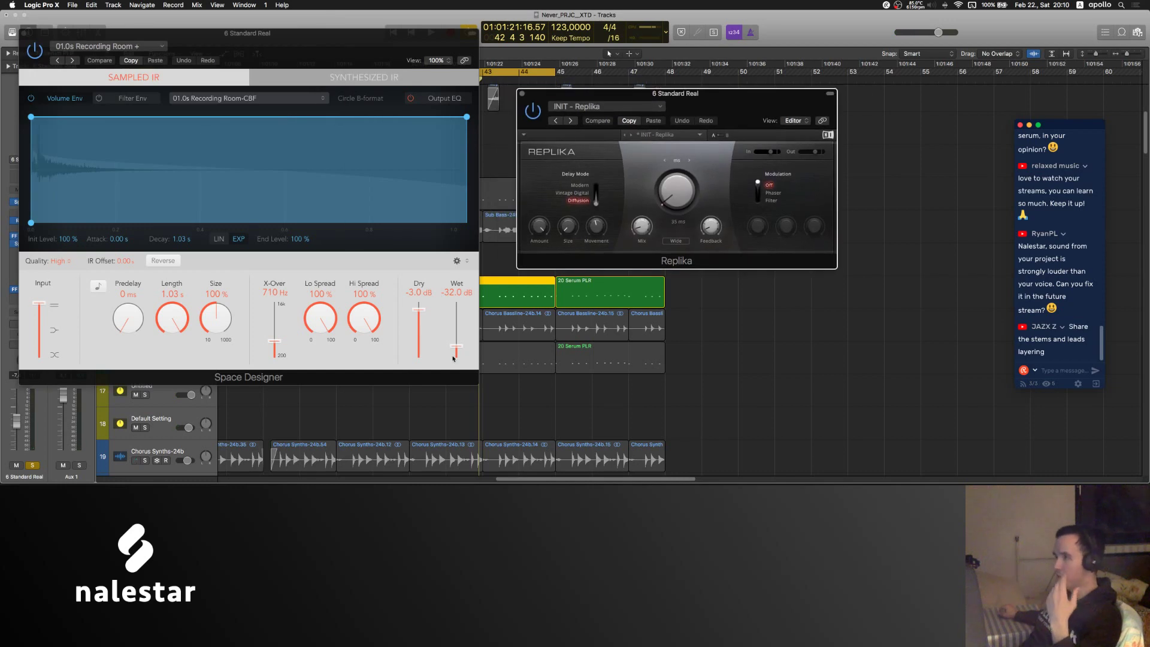
pyautogui.click(25, 34)
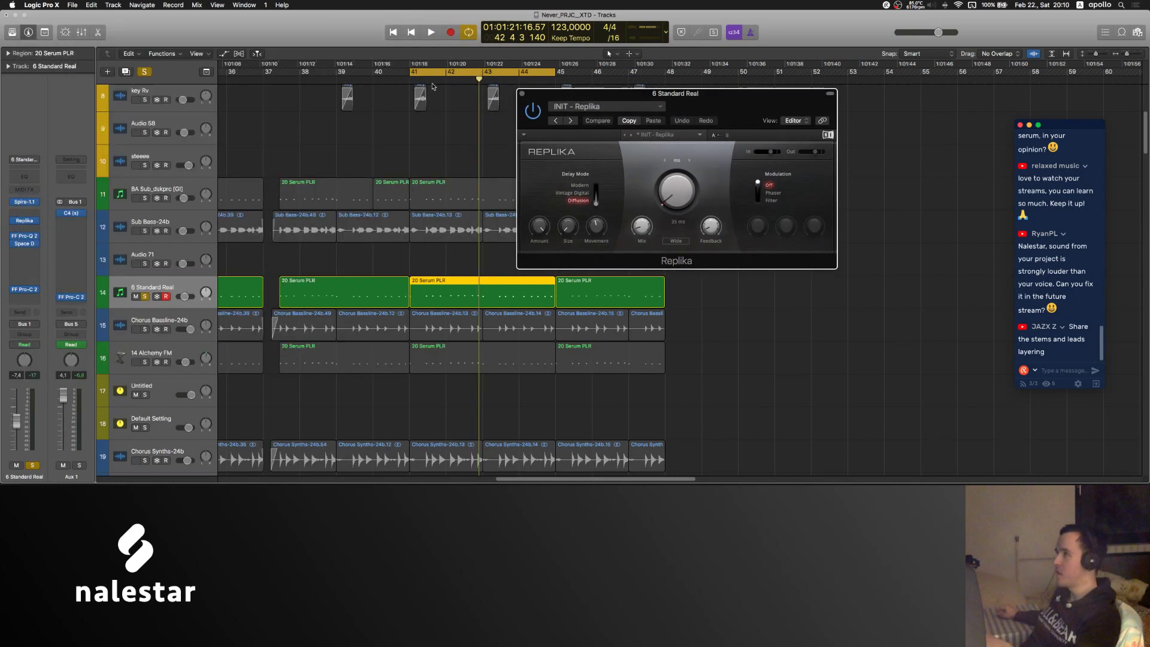
pyautogui.click(521, 95)
# - Play the loop, move the solo from 6 Standard Real to Chorus Bassline-24b and select that track
pyautogui.press('space')
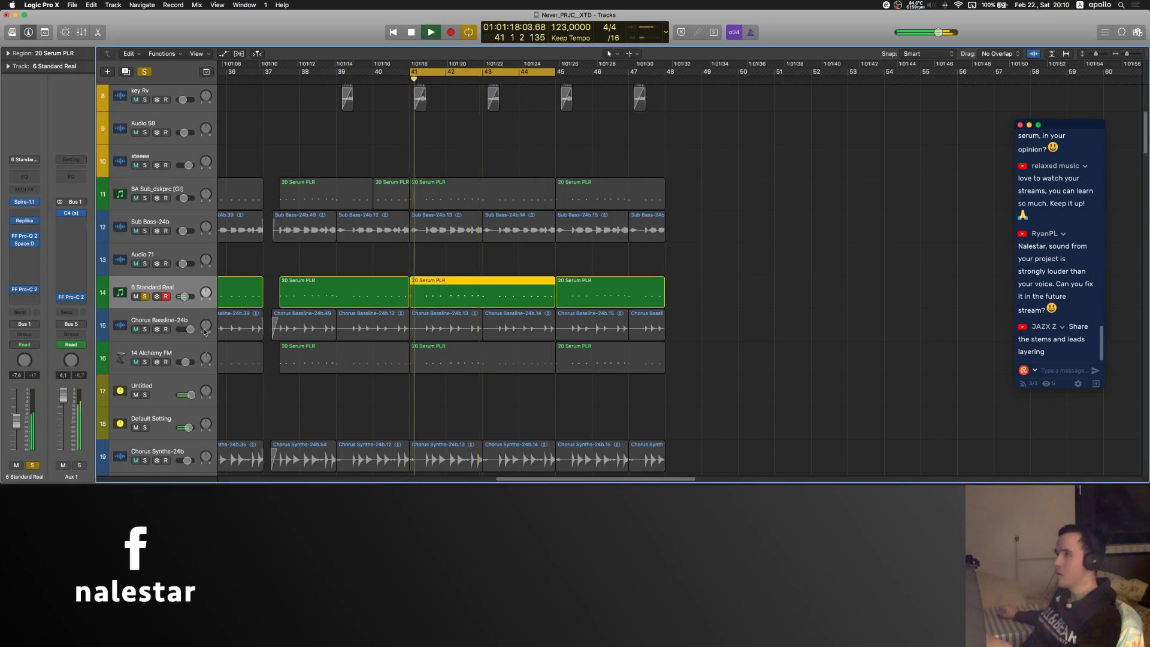
pyautogui.click(144, 329)
pyautogui.click(145, 297)
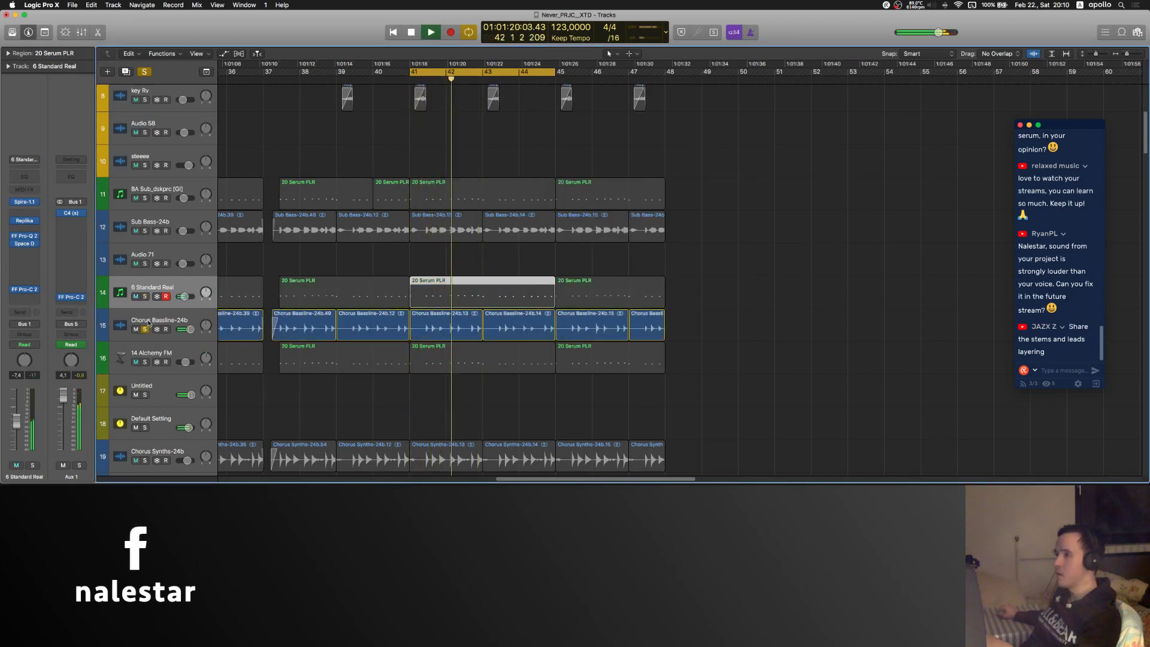
pyautogui.click(148, 321)
# - Move the solo from Chorus Bassline-24b to 14 Alchemy FM, select its region at bar 41 and stop playback
pyautogui.click(144, 361)
pyautogui.click(144, 329)
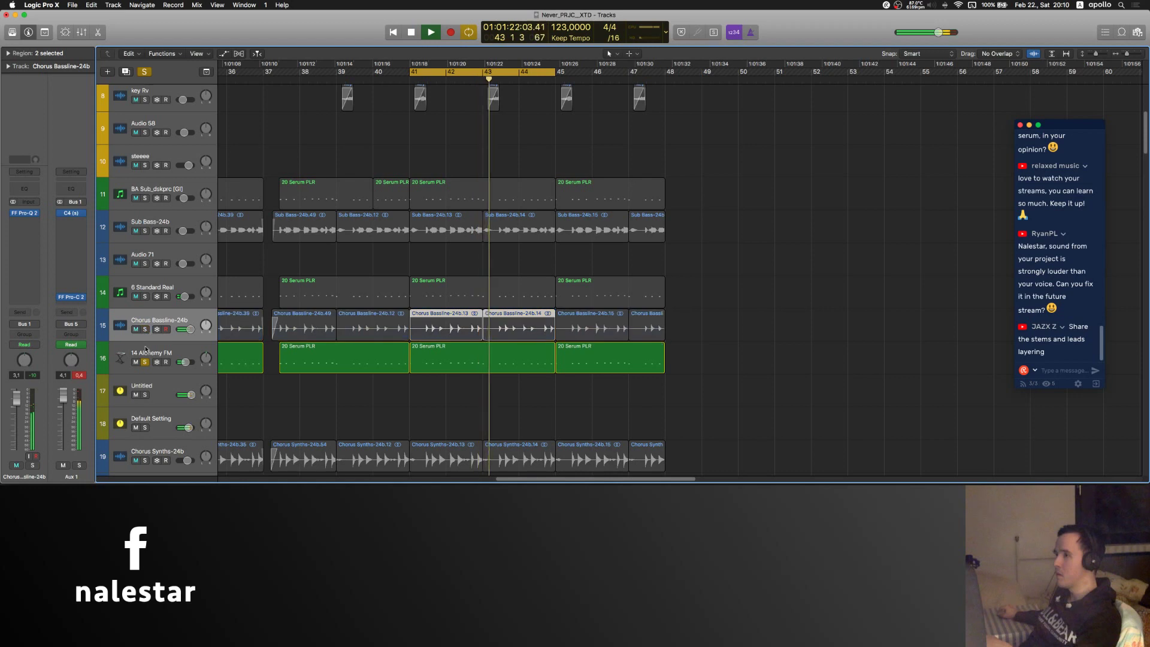
pyautogui.click(479, 358)
pyautogui.press('space')
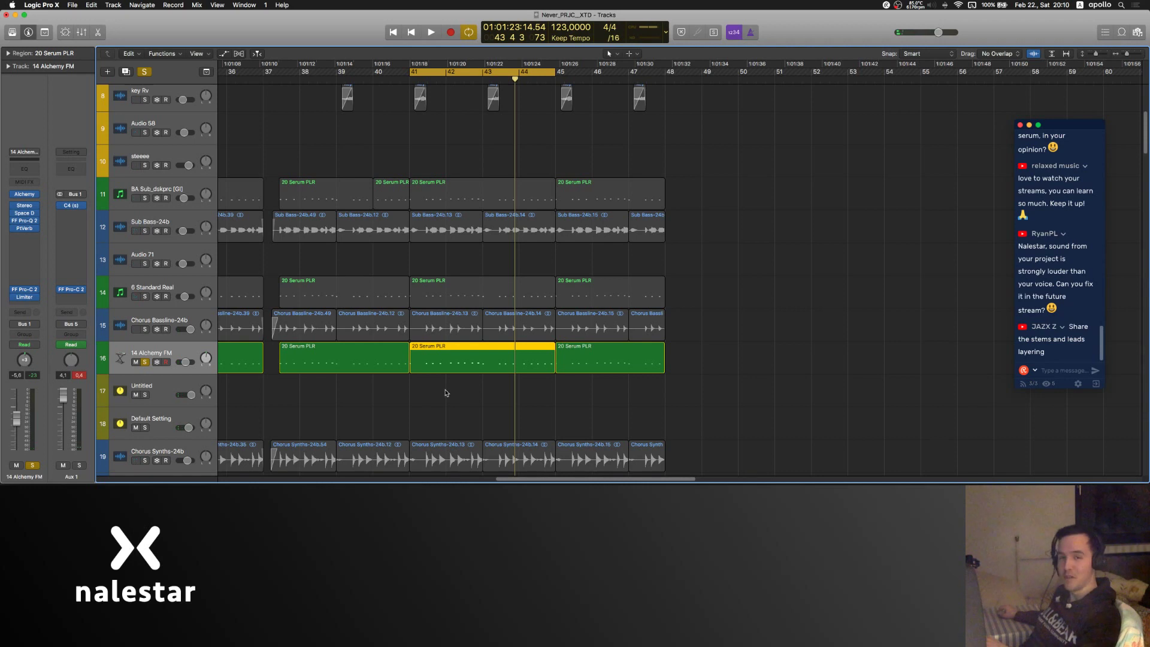
# - Solo tracks 11 to 15, from BA Sub_dskprc to Chorus Bassline-24b, together with the 14 Alchemy FM track
pyautogui.click(452, 262)
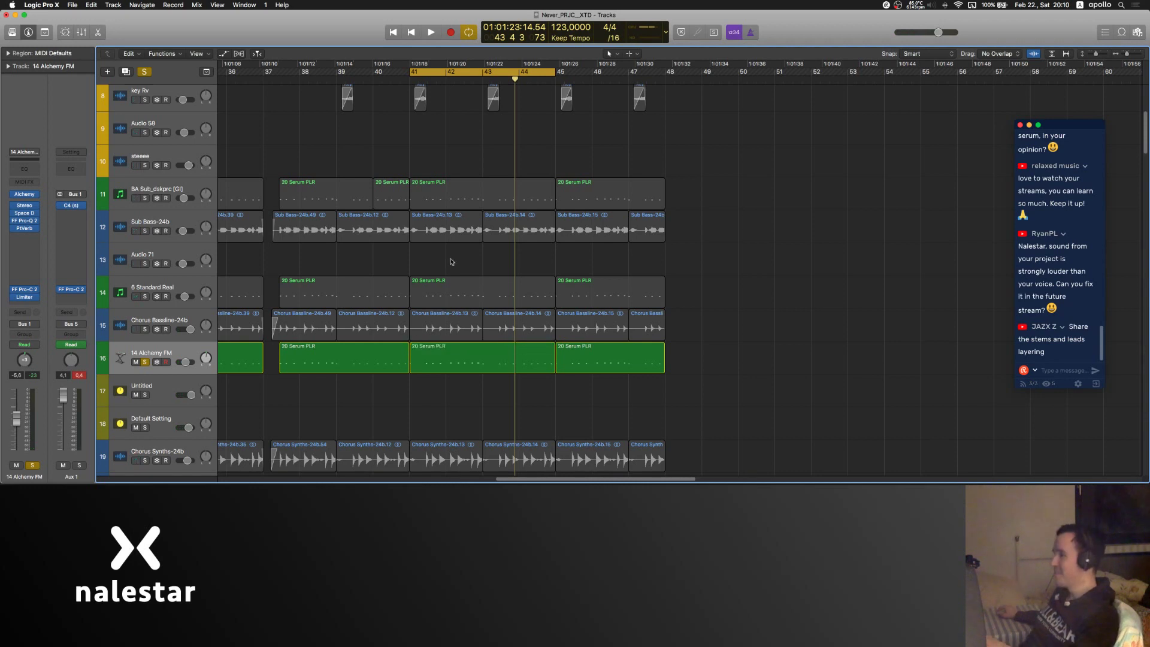
pyautogui.scroll(8, 452, 261)
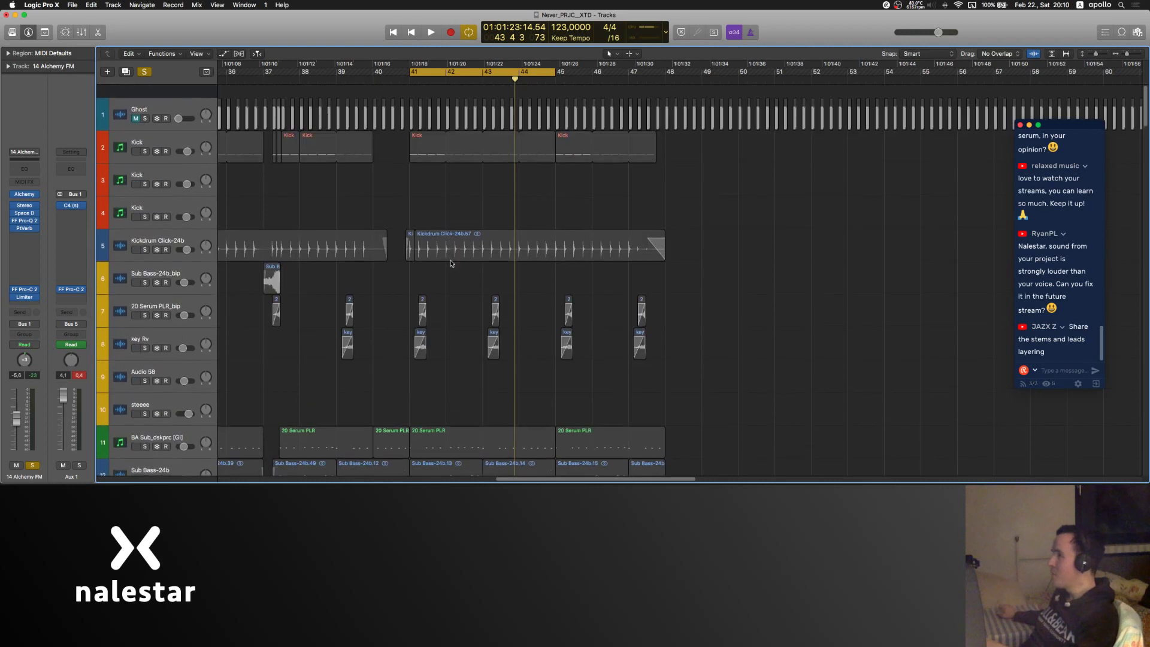
pyautogui.scroll(3, 461, 177)
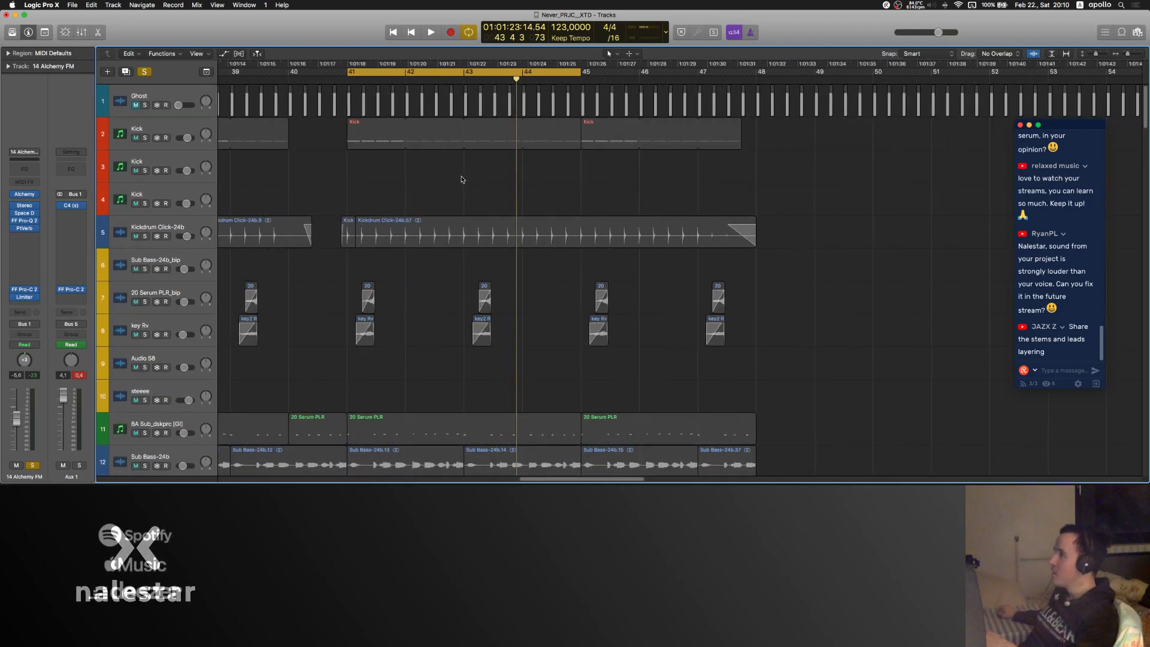
pyautogui.scroll(-6, 412, 233)
pyautogui.click(134, 171)
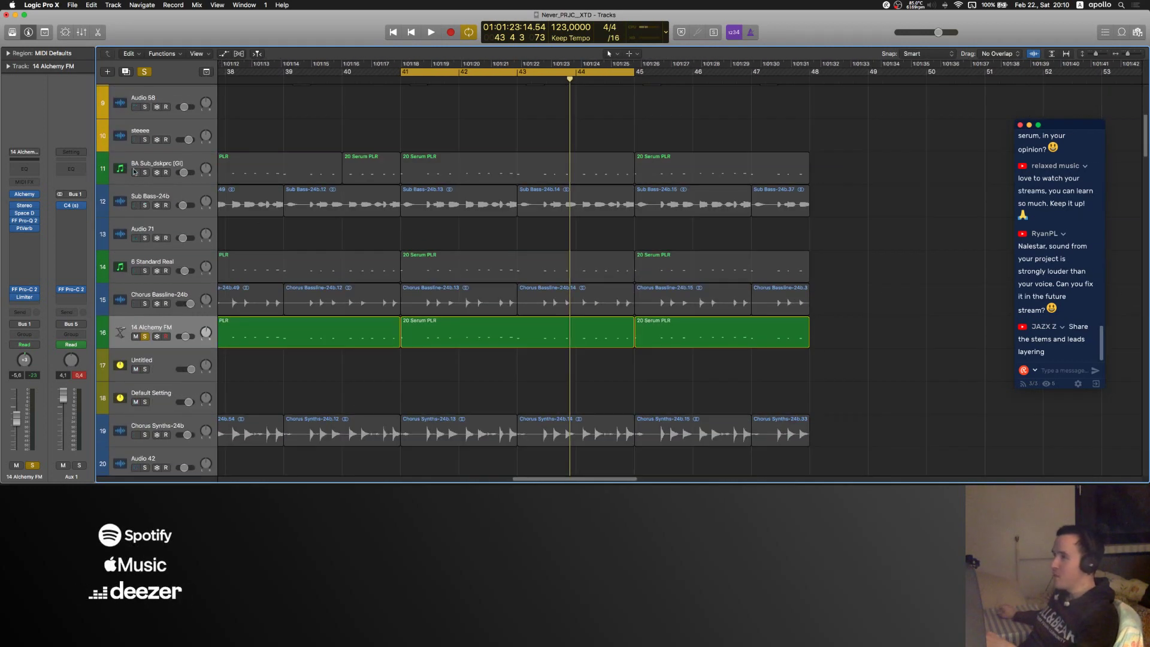
pyautogui.moveTo(145, 173); pyautogui.dragTo(145, 303)
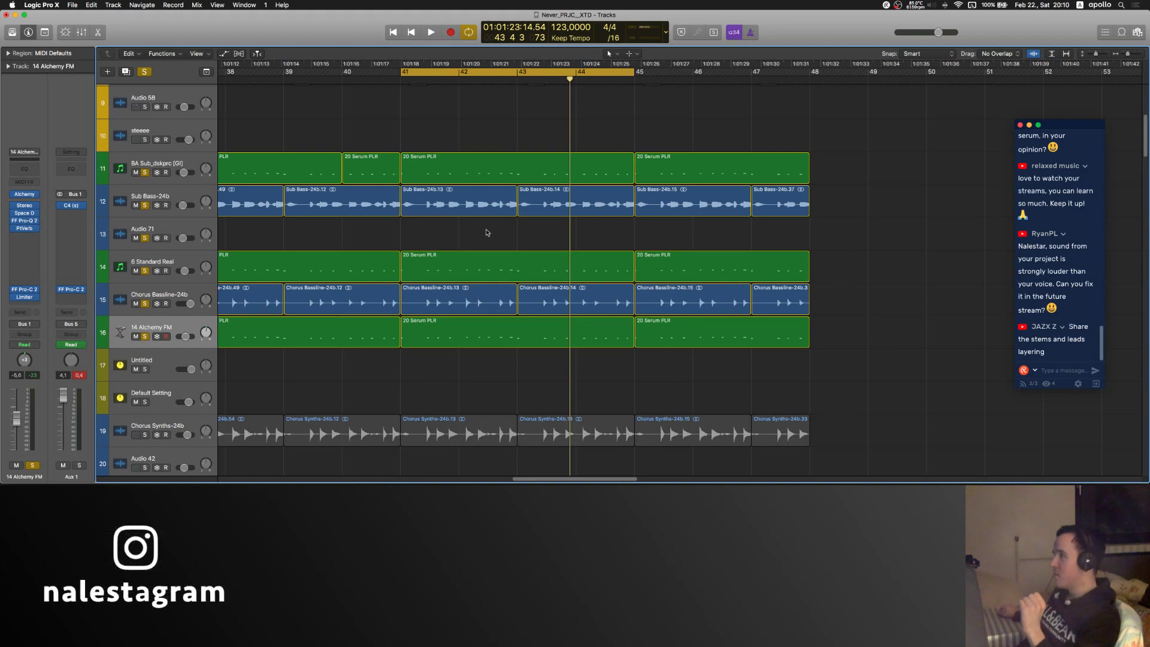
# - Add the Chorus Synths-24b track to the soloed bass tracks and play the cycled section from bar 41
pyautogui.scroll(-4, 491, 310)
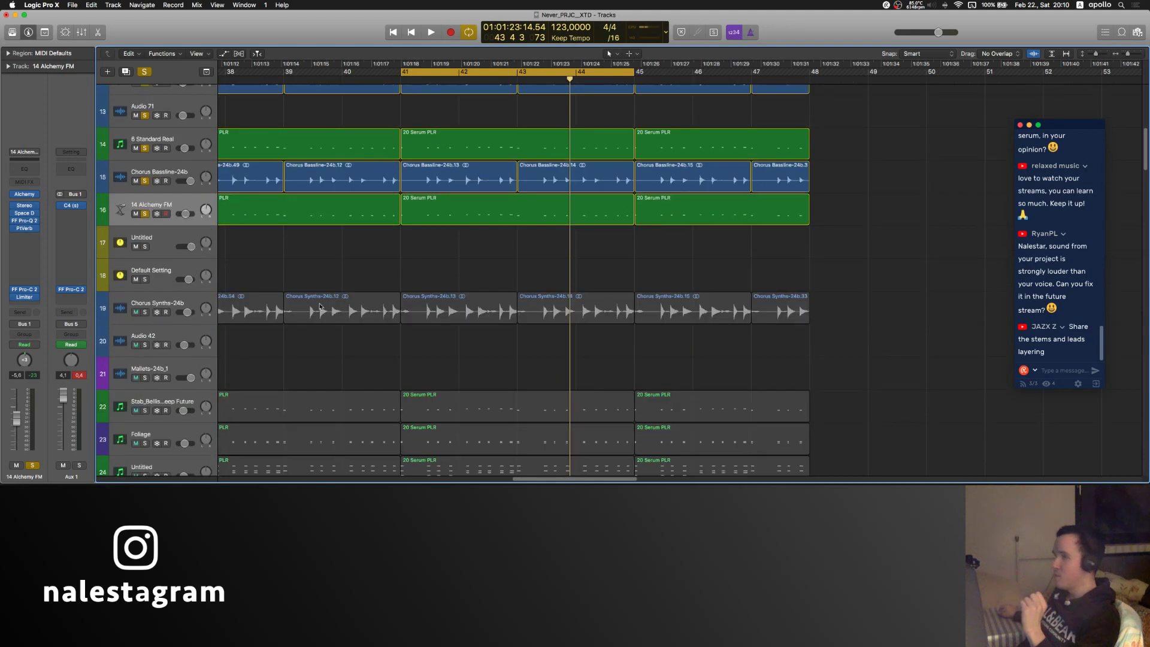
pyautogui.click(172, 301)
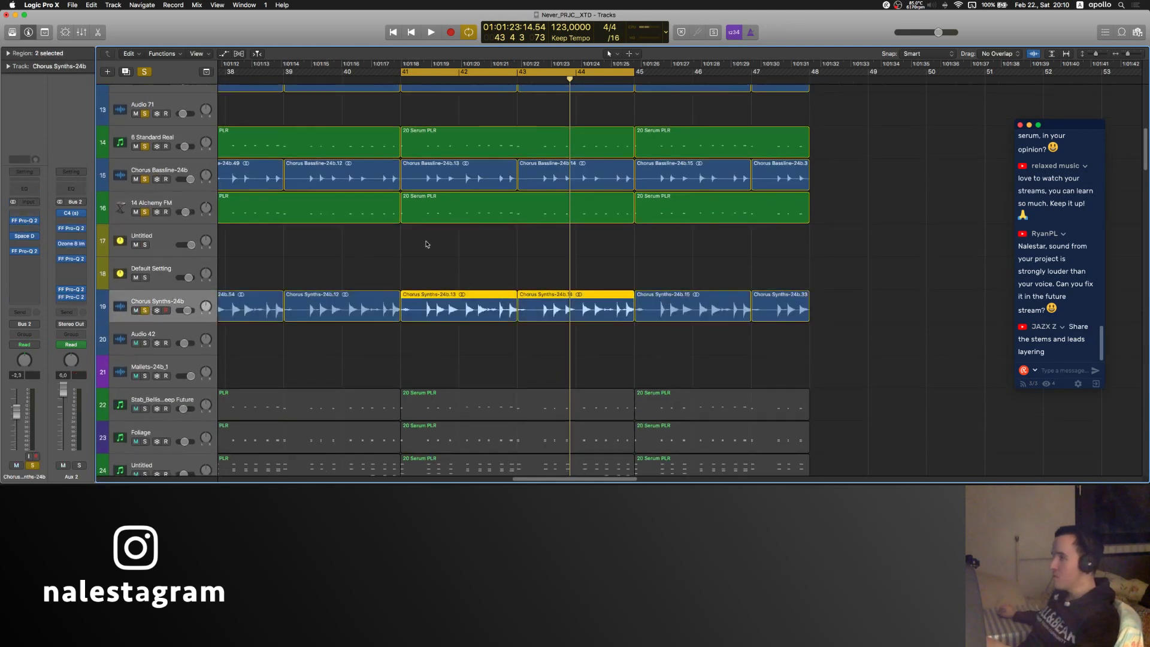
pyautogui.scroll(1, 427, 244)
pyautogui.scroll(1, 427, 244)
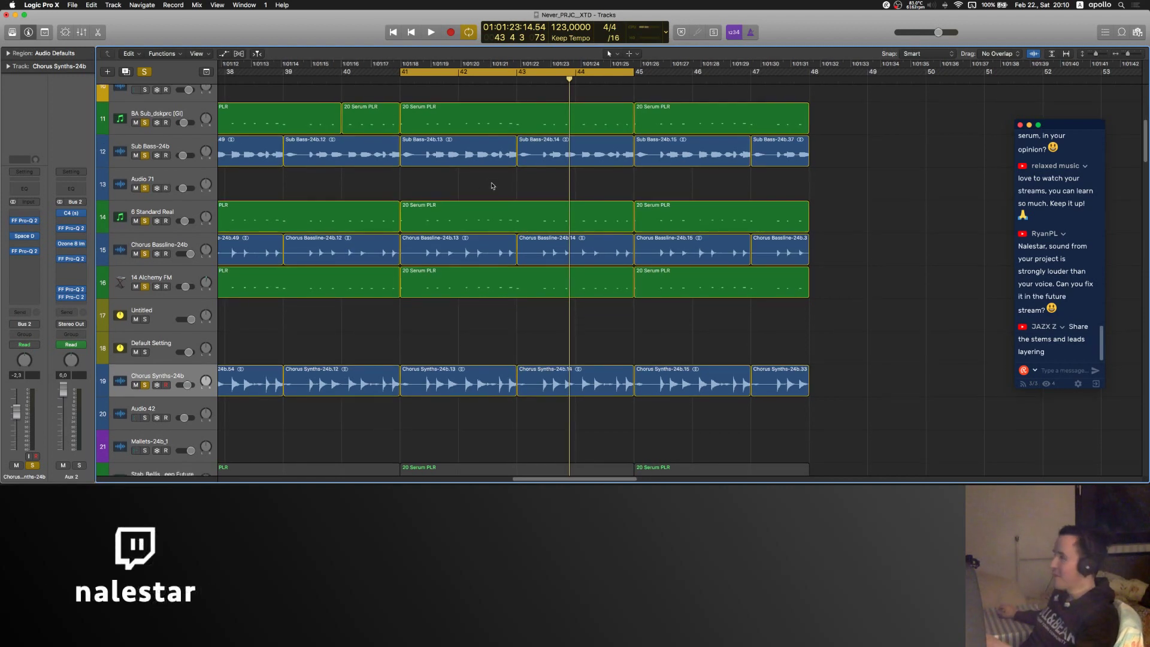
pyautogui.scroll(-3, 488, 181)
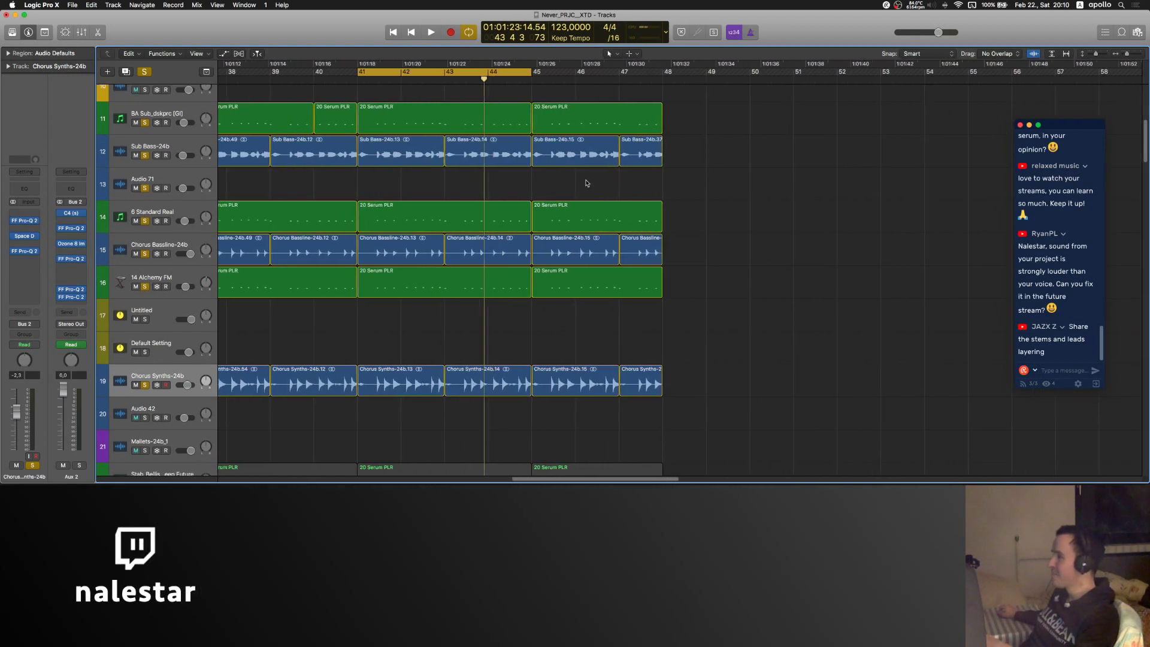
pyautogui.scroll(-3, 530, 229)
pyautogui.press('space')
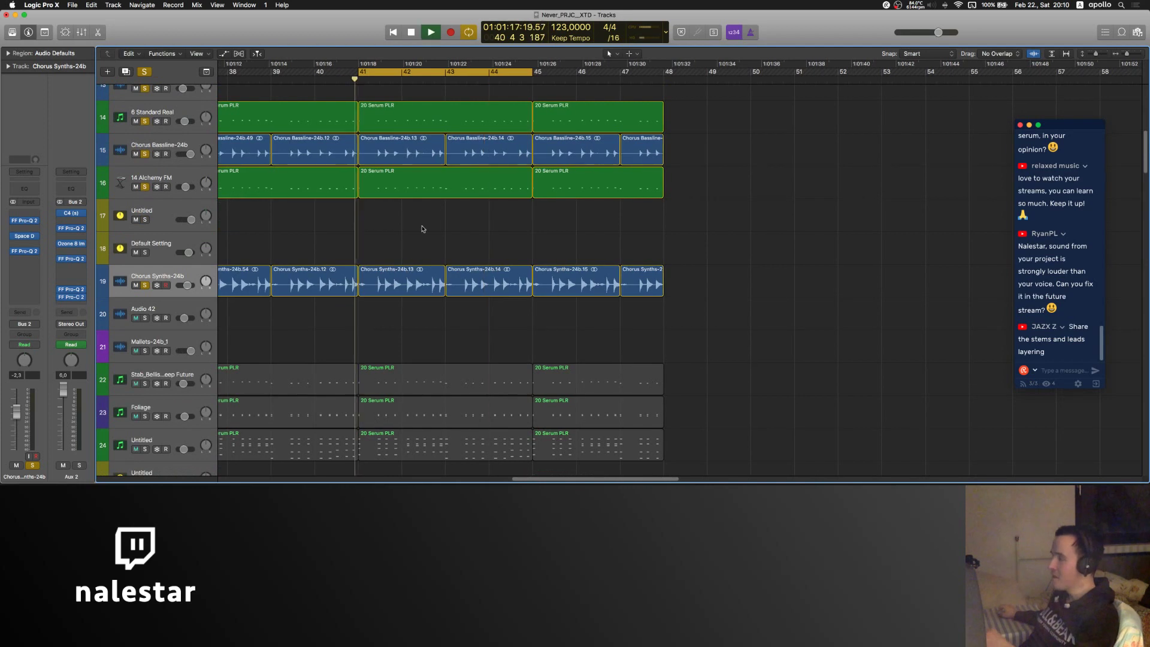
# - Solo only the Chorus Synths-24b track, audition it and stop playback
pyautogui.click(146, 286)
pyautogui.keyDown('alt'); pyautogui.click(146, 286); pyautogui.keyUp('alt')
pyautogui.click(171, 281)
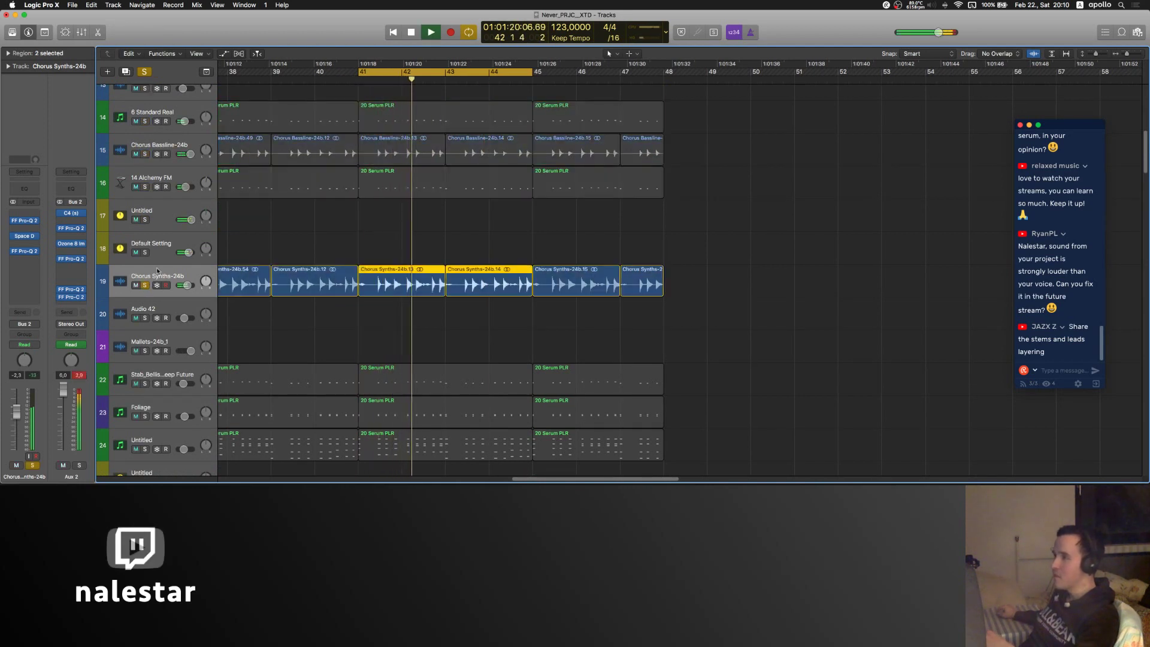
pyautogui.press('space')
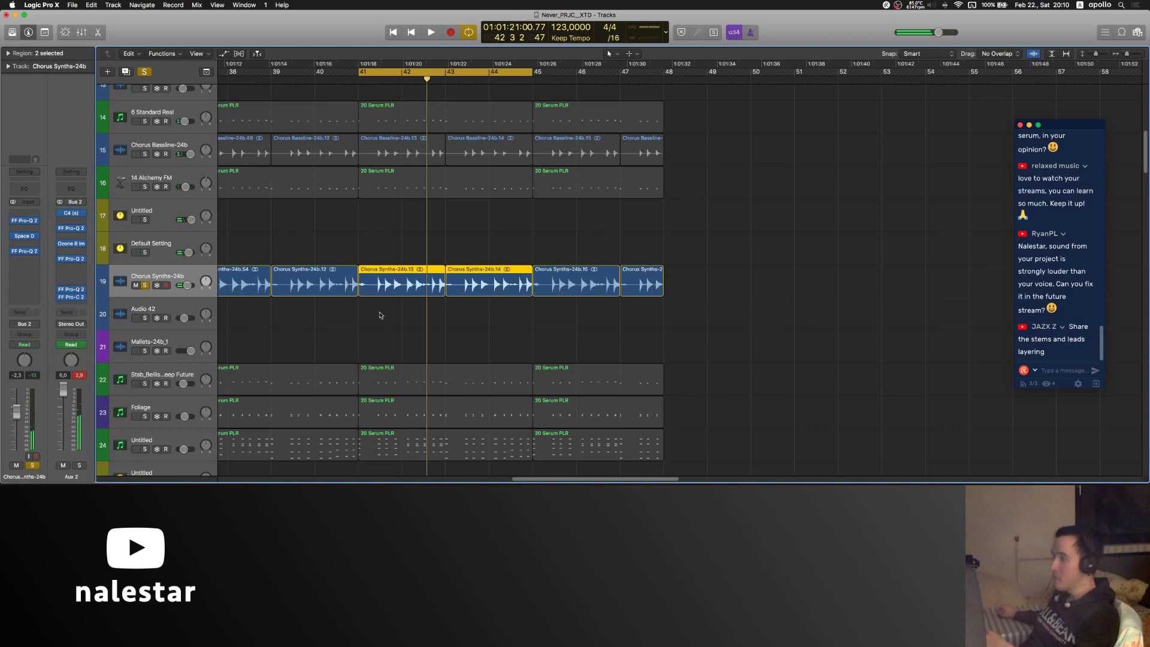
# - Open the Serum instrument of track 22, Stab_Bellish_Deep Future, and audition that track alone
pyautogui.scroll(-5, 380, 315)
pyautogui.keyDown('alt'); pyautogui.click(145, 256); pyautogui.keyUp('alt')
pyautogui.click(152, 245)
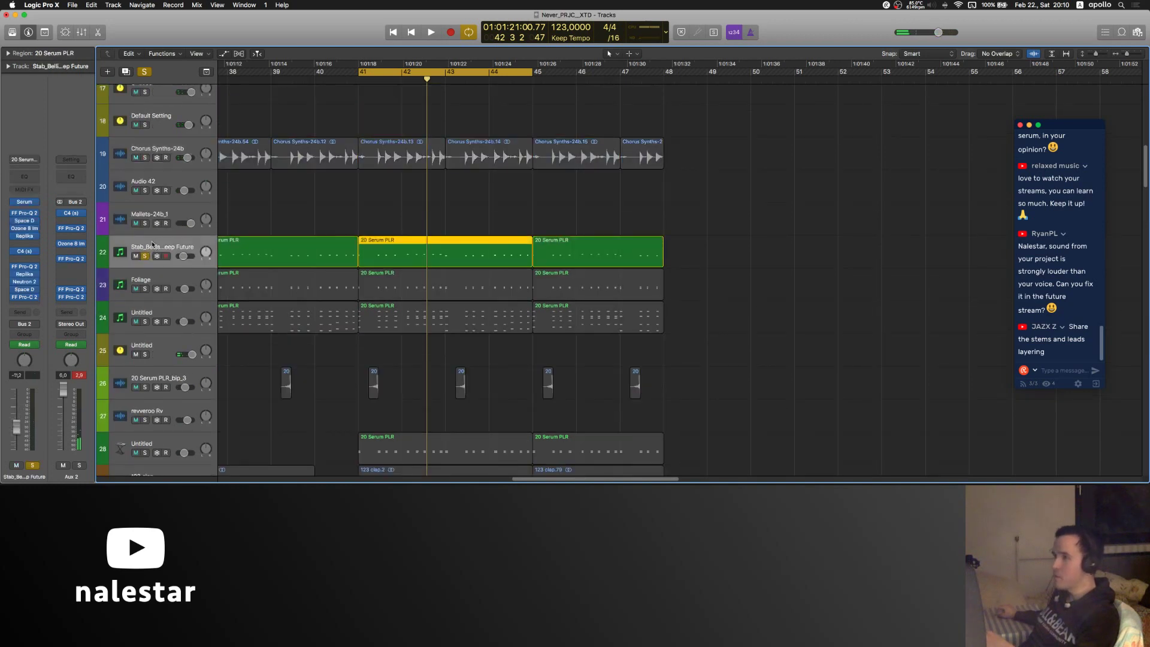
pyautogui.click(27, 202)
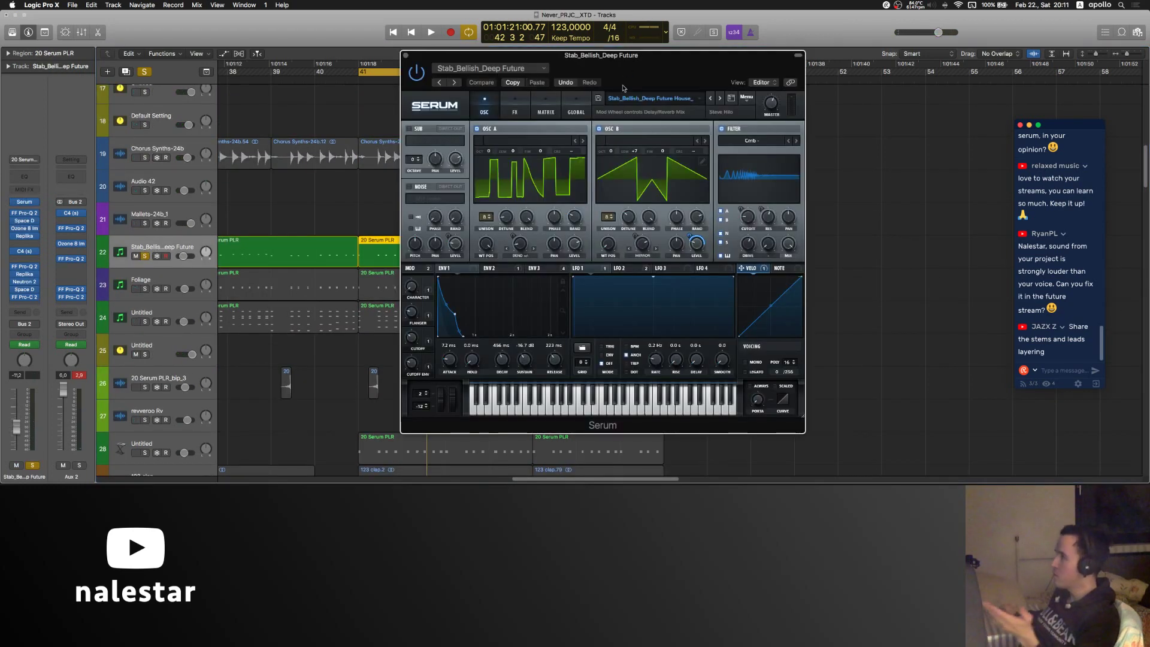
pyautogui.moveTo(627, 73); pyautogui.dragTo(719, 60)
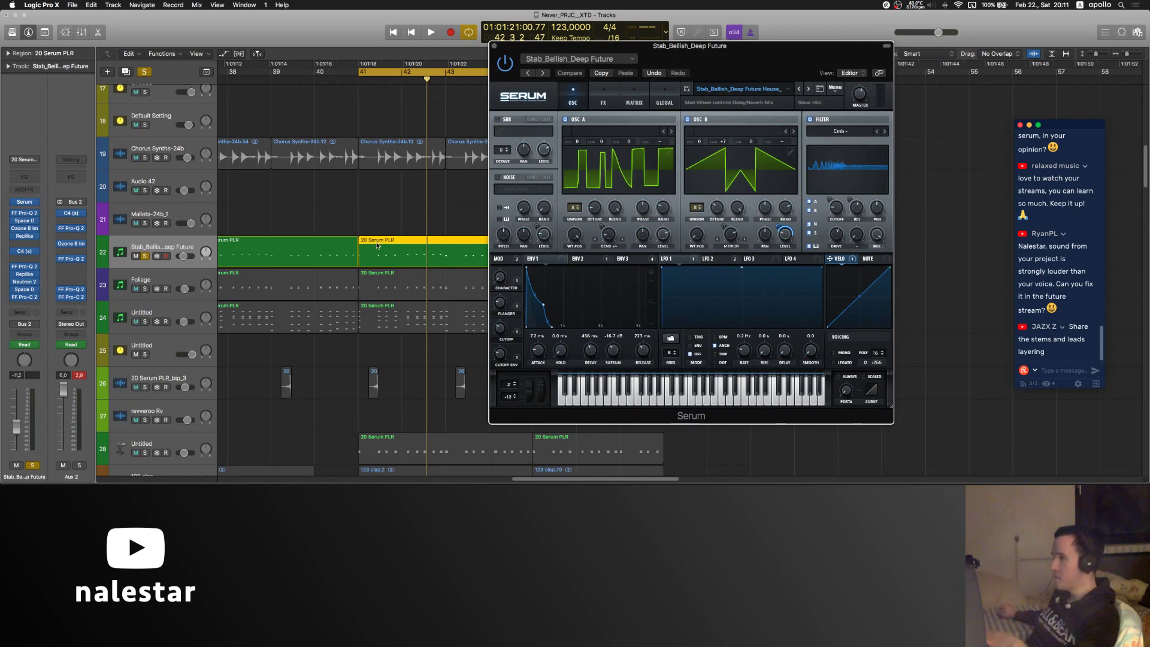
pyautogui.press('space')
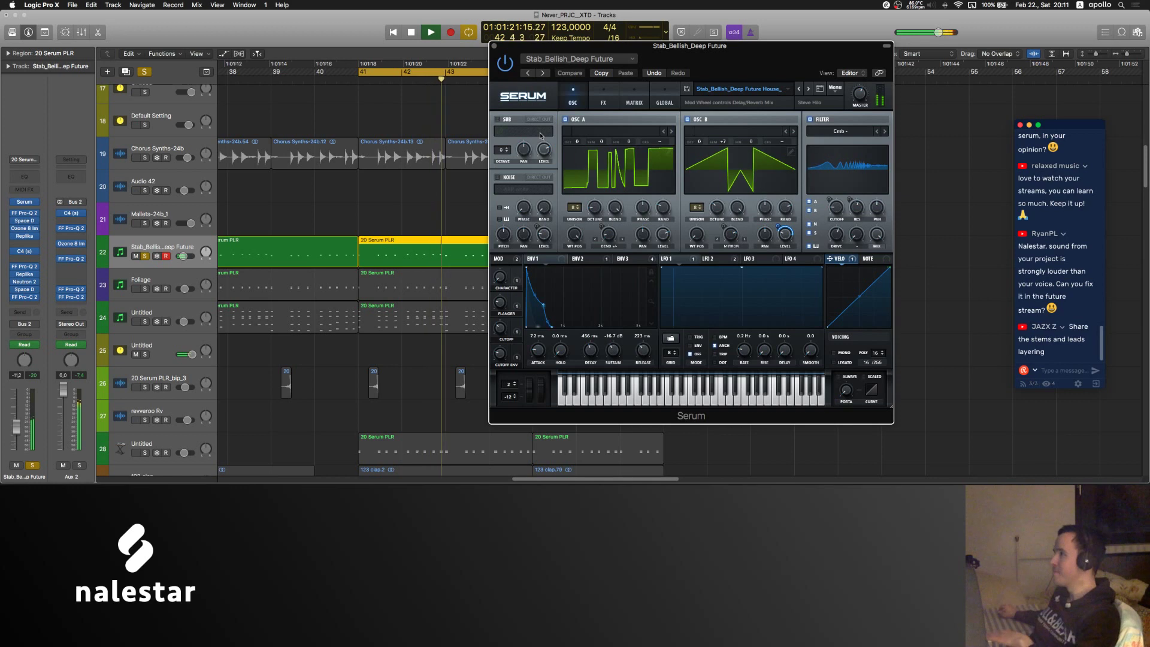
pyautogui.press('space')
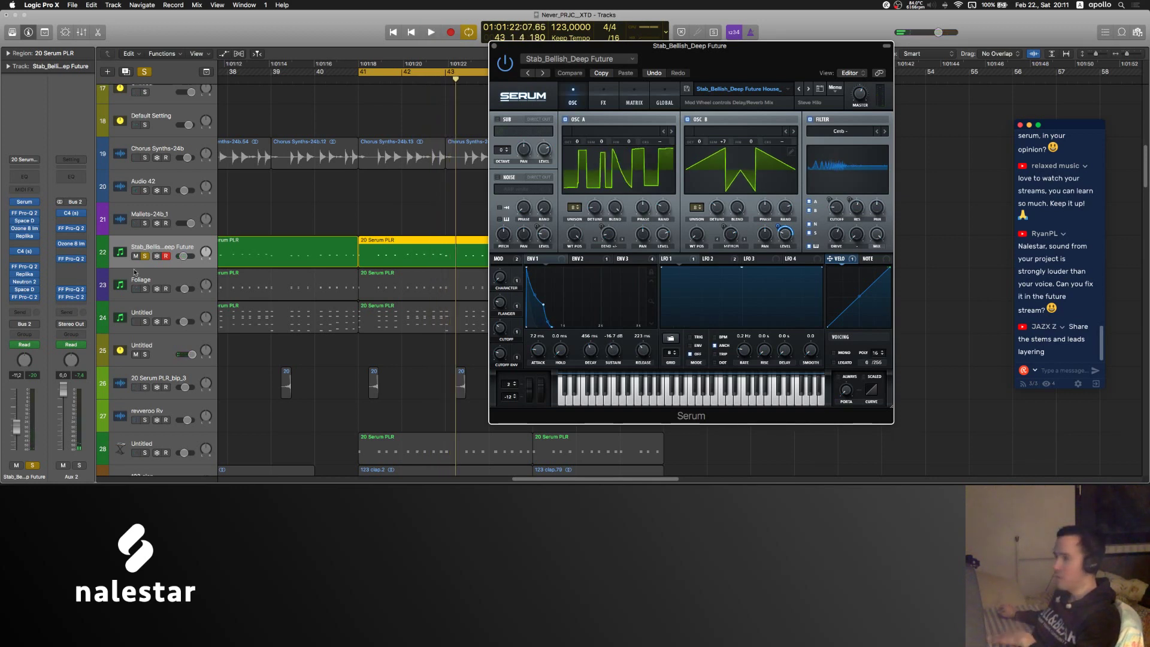
# - Switch the solo to the Foliage track, then view the open Serum's effects page and close the instrument window
pyautogui.click(145, 291)
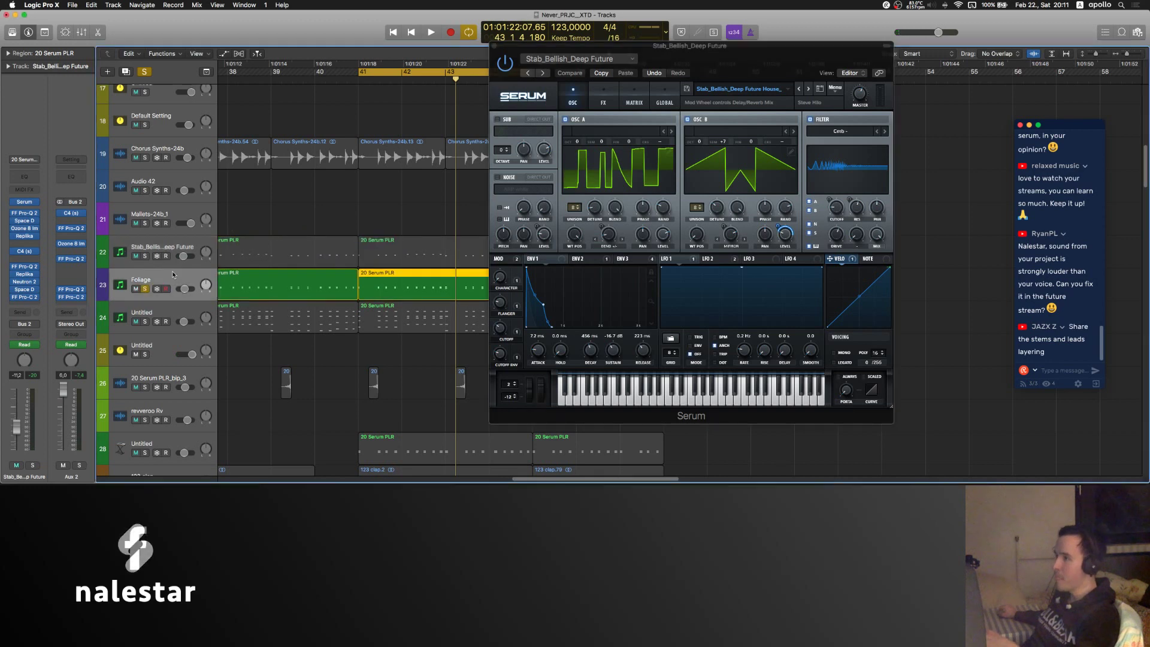
pyautogui.click(603, 97)
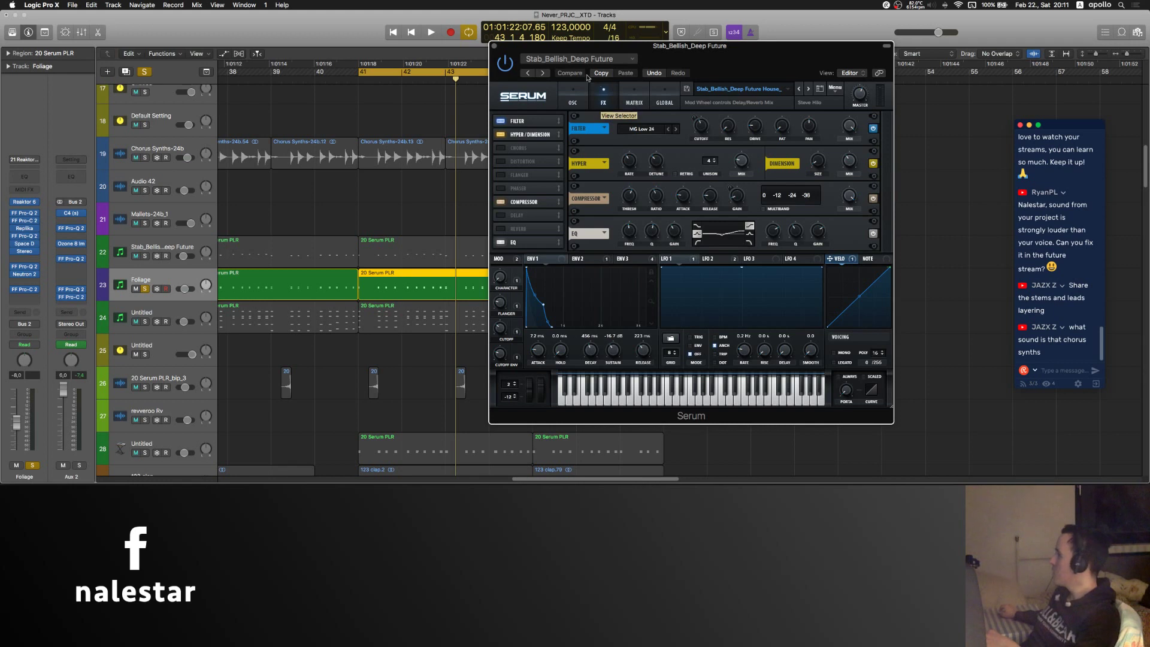
pyautogui.click(494, 46)
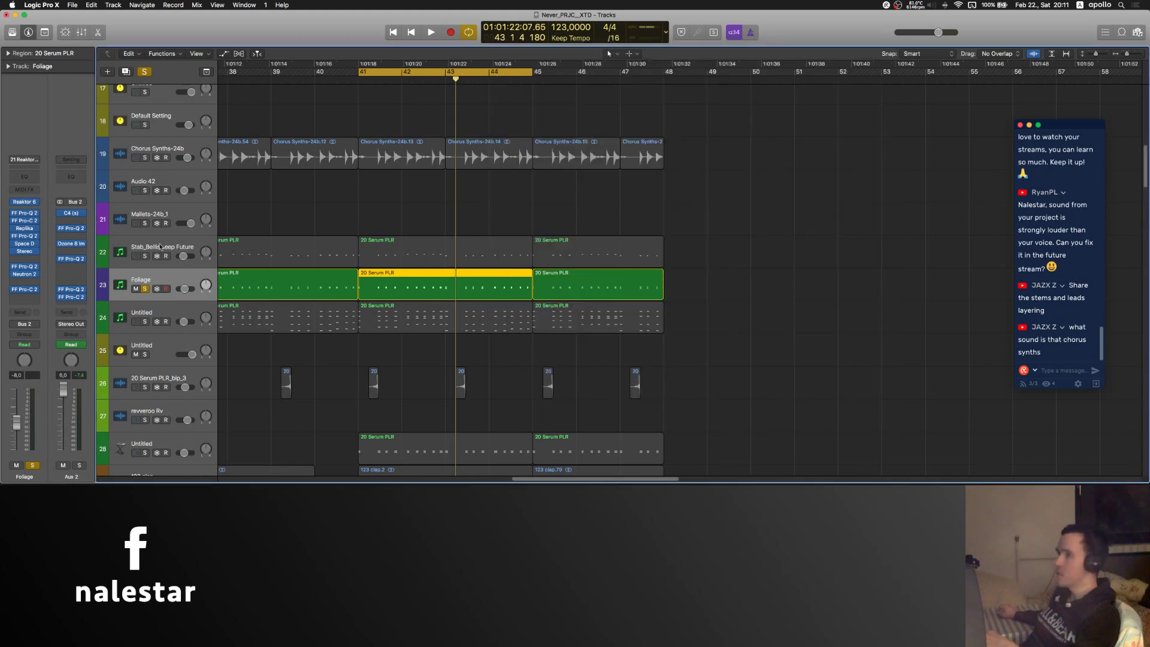
# - Return the solo to the Chorus Synths-24b track and play a short passage of it
pyautogui.scroll(2, 160, 247)
pyautogui.click(157, 207)
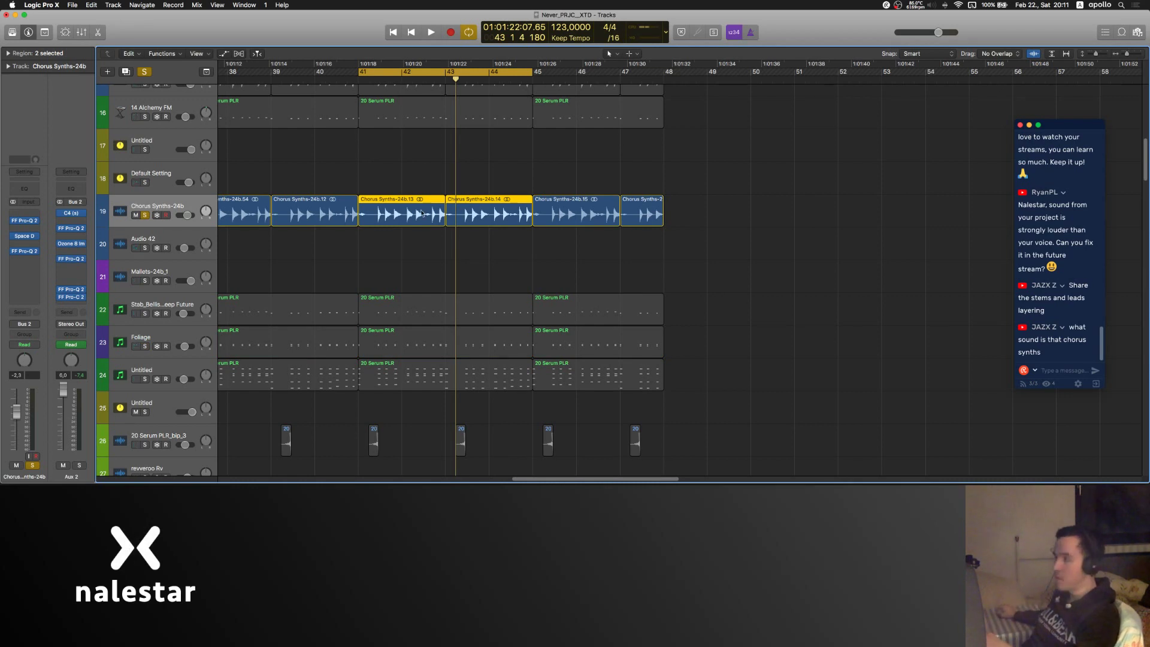
pyautogui.click(407, 153)
pyautogui.press('super+Right')
pyautogui.press('space')
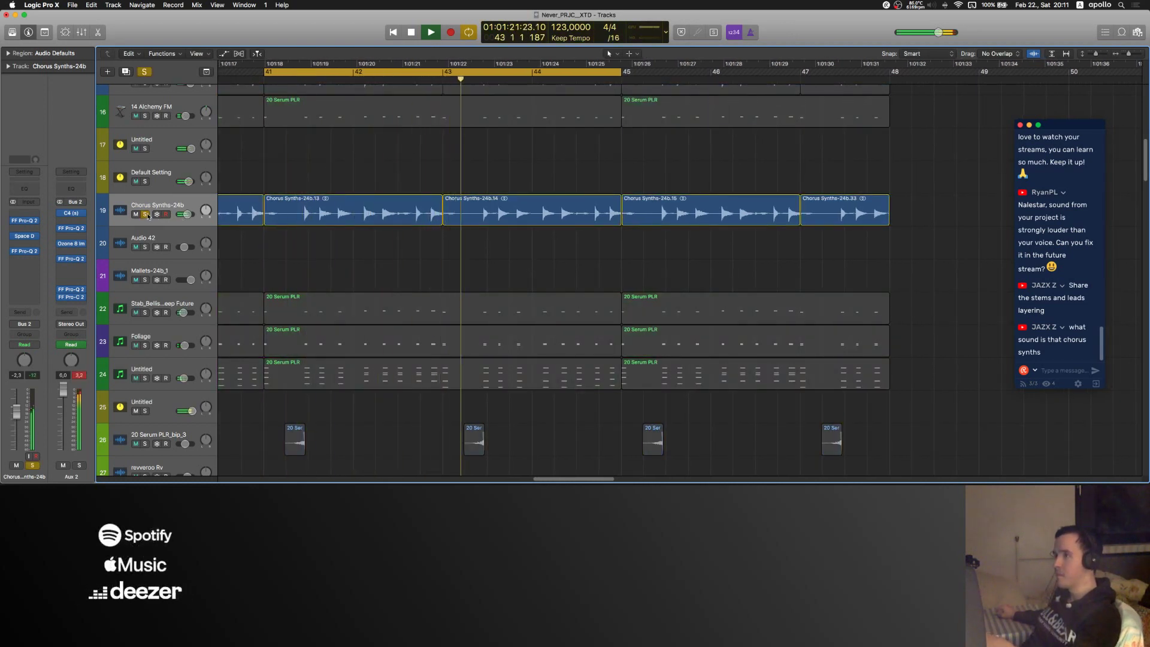
pyautogui.press('Return')
pyautogui.press('super+Left')
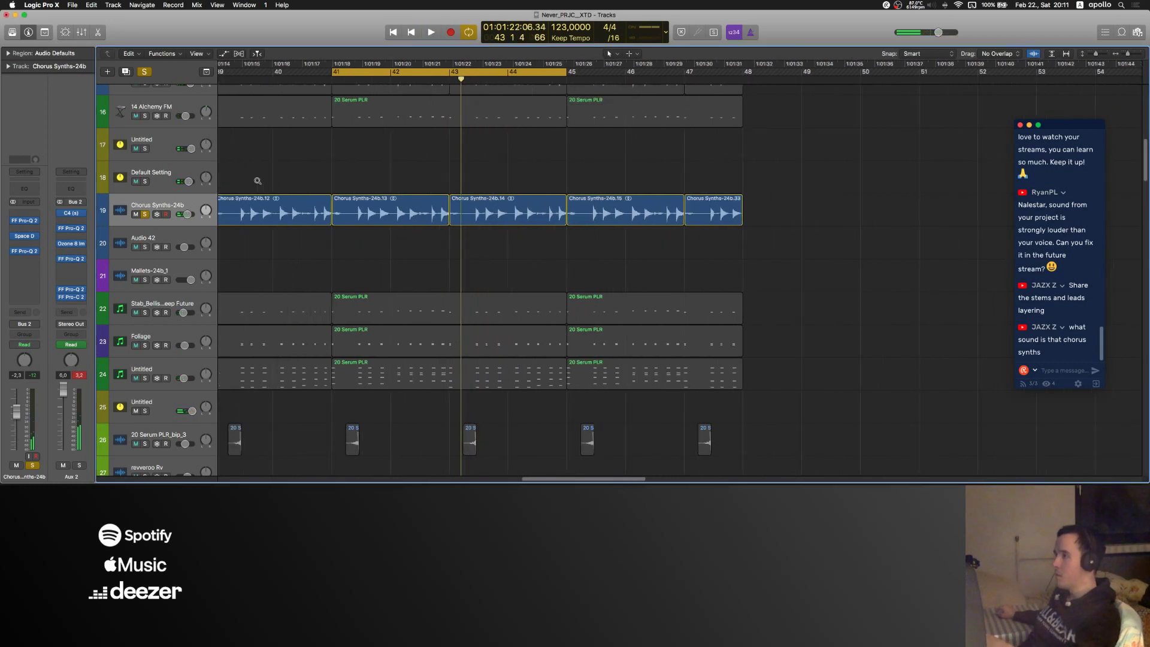
# - Solo the Stab_Bellish_Deep Future track and the untitled track 24, and audition the two layers together
pyautogui.hscroll(-2, 359, 166)
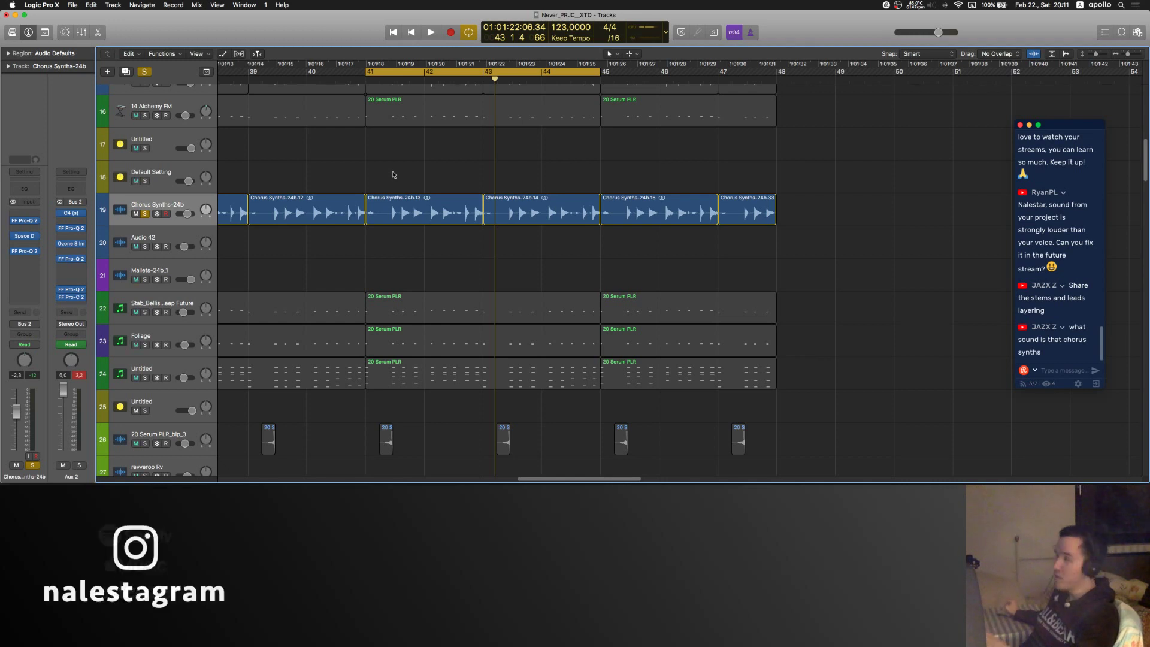
pyautogui.scroll(5, 393, 174)
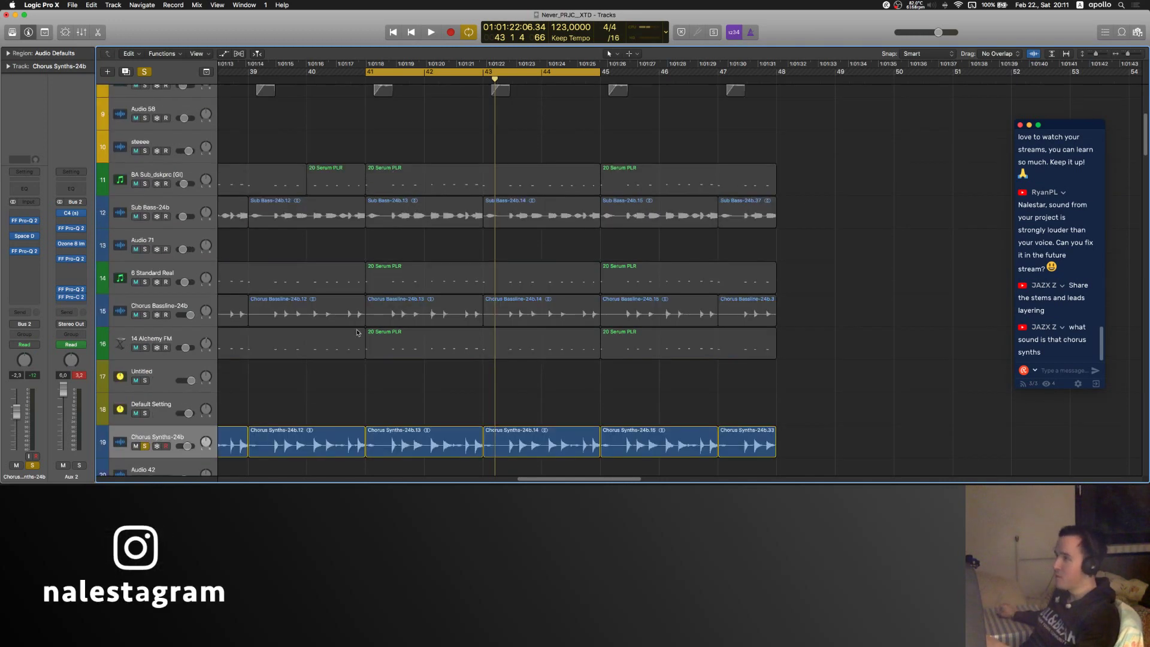
pyautogui.click(145, 207)
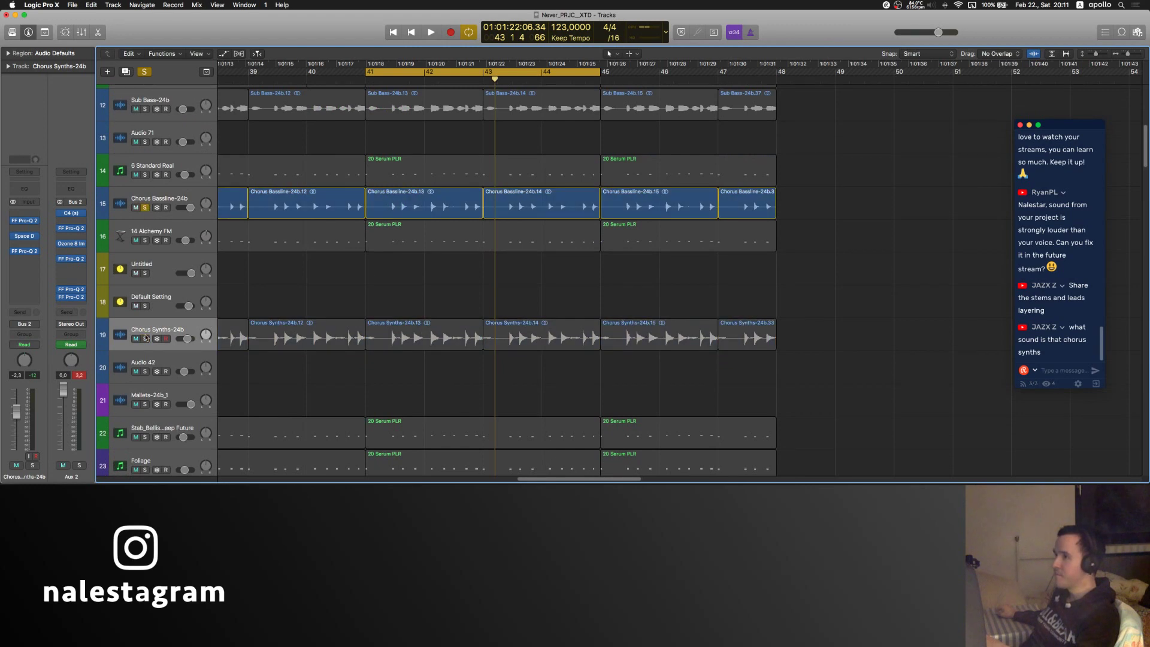
pyautogui.scroll(-5, 146, 336)
pyautogui.click(146, 296)
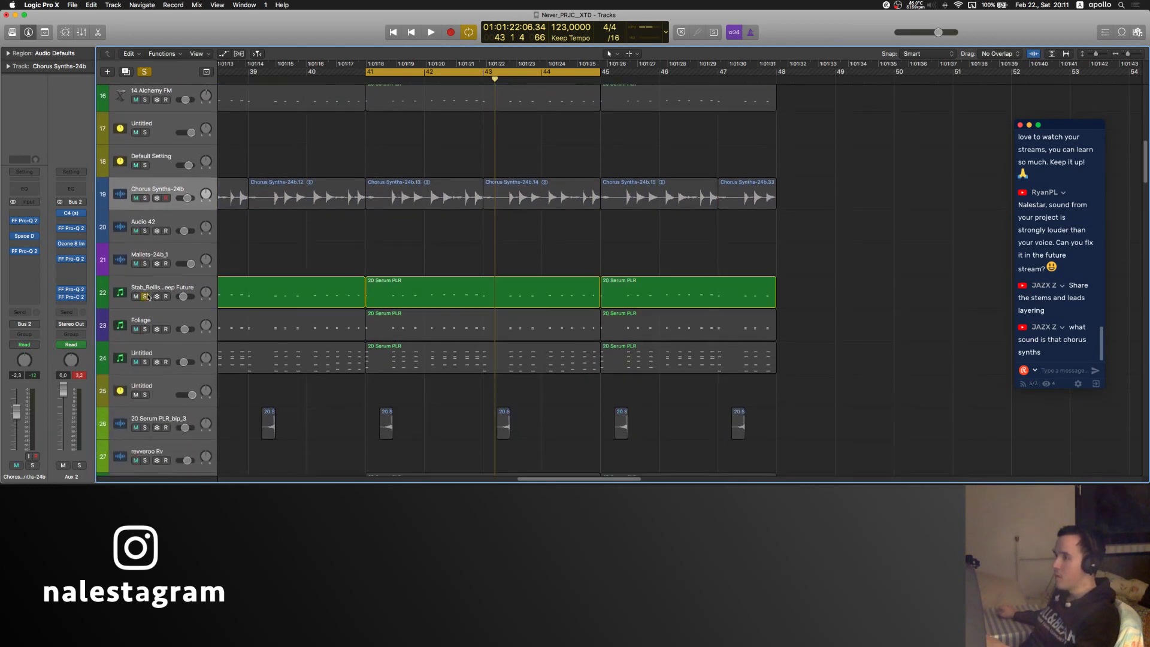
pyautogui.click(148, 333)
pyautogui.click(146, 355)
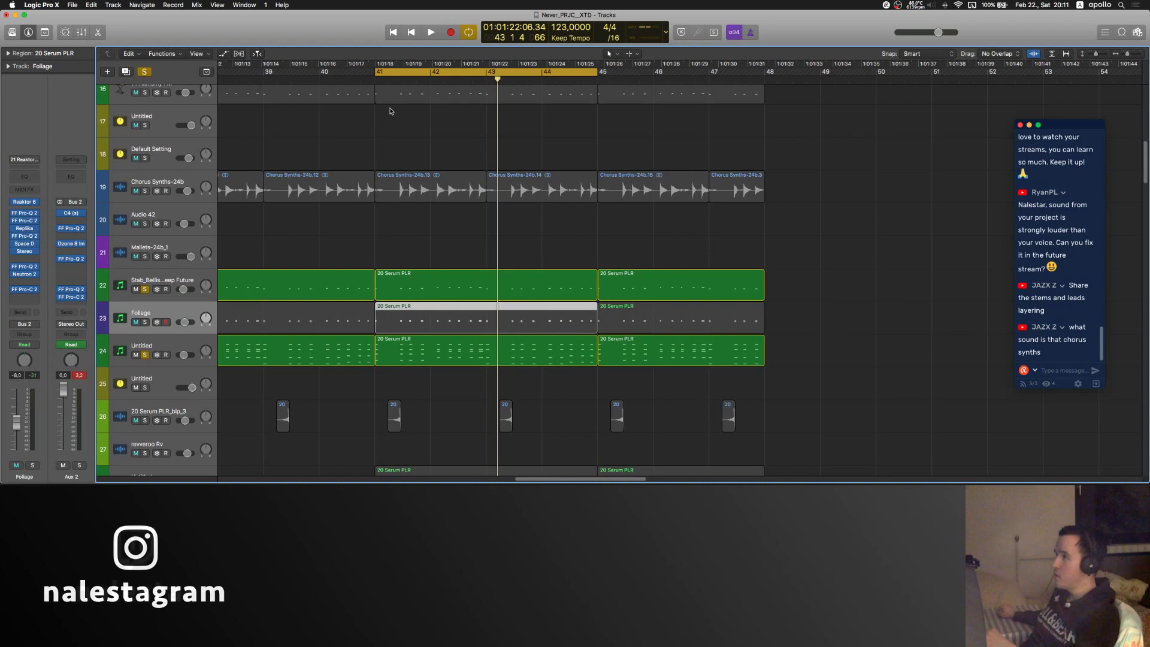
pyautogui.press('space')
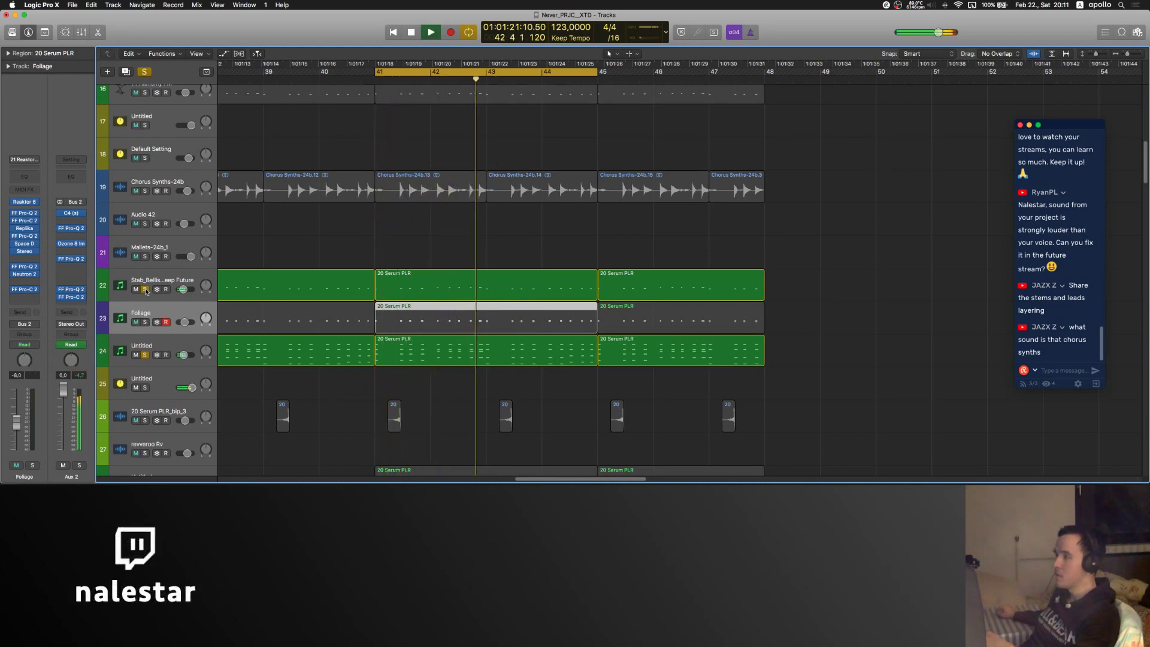
# - Solo only the 20 Serum PLR_bip_3 track and audition it within the cycled section
pyautogui.scroll(-2, 175, 399)
pyautogui.keyDown('alt'); pyautogui.click(144, 388); pyautogui.keyUp('alt')
pyautogui.click(150, 386)
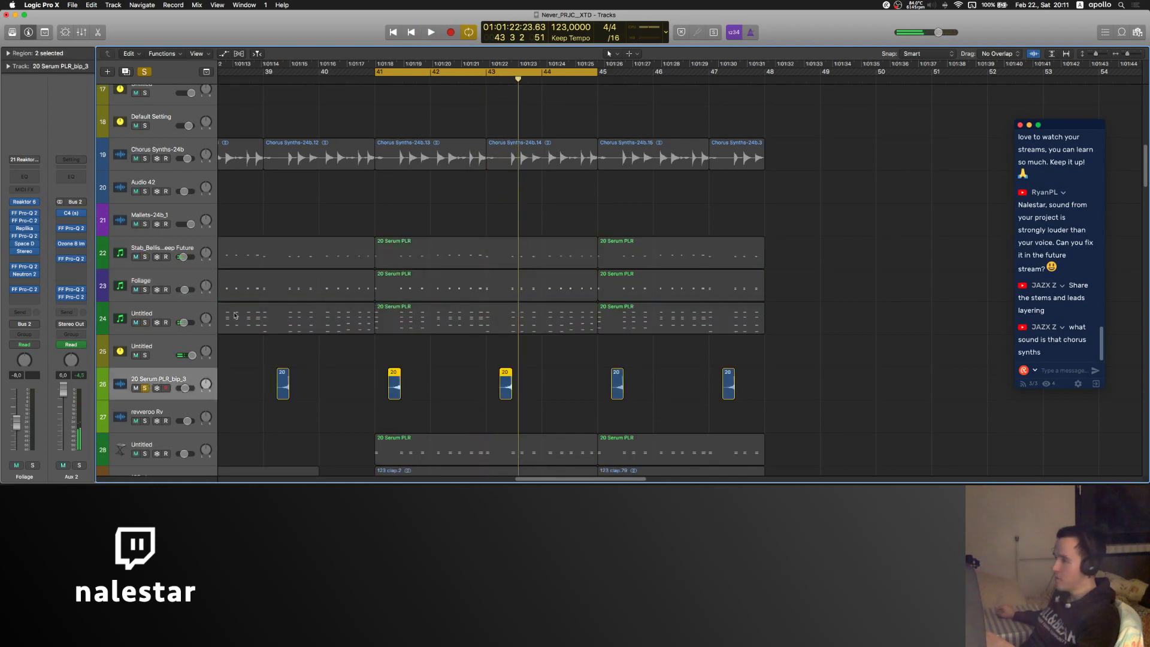
pyautogui.press('space')
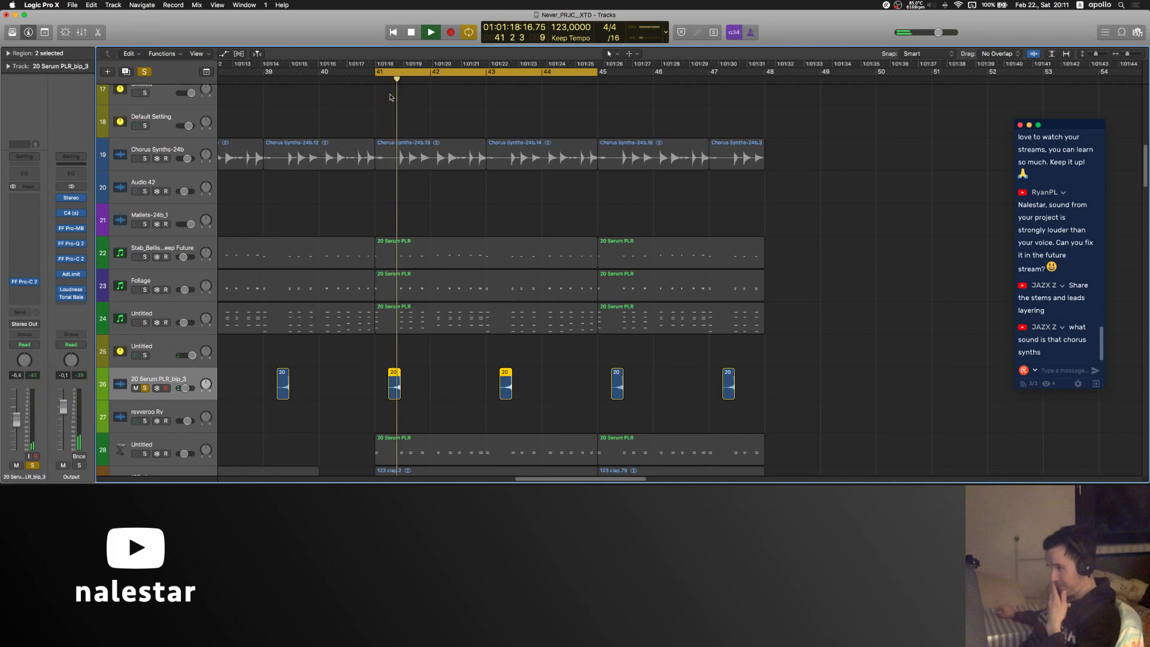
pyautogui.press('space')
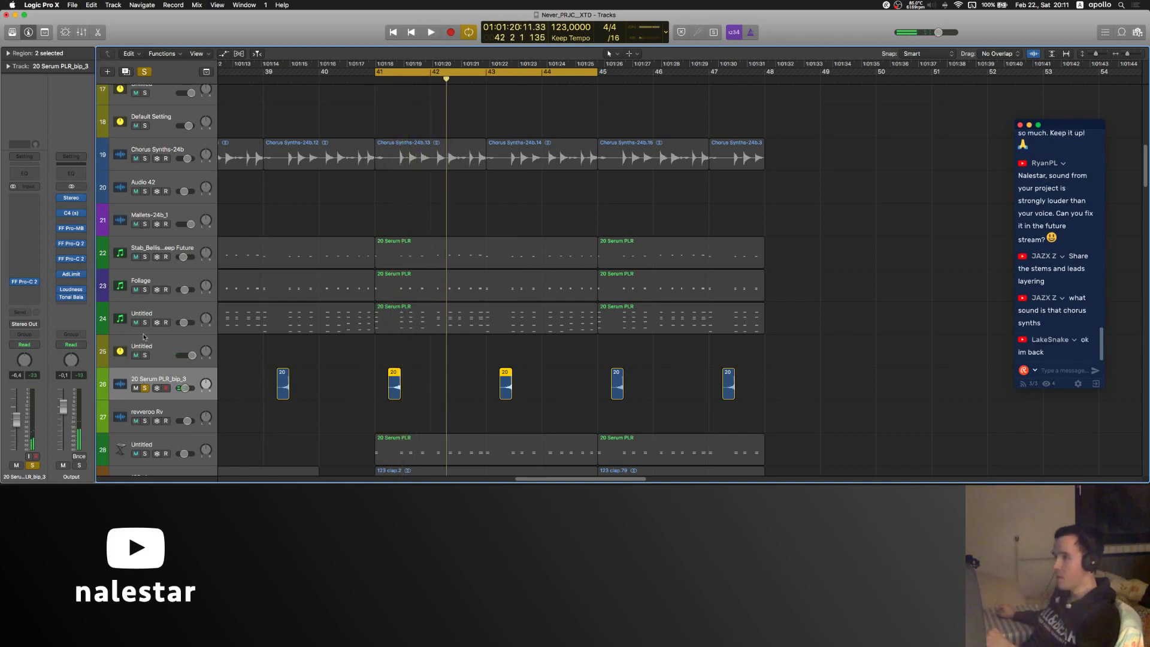
# - Add tracks 22, 23 and 24 to the solo and audition them together with 20 Serum PLR_bip_3
pyautogui.click(144, 322)
pyautogui.click(144, 289)
pyautogui.click(145, 257)
pyautogui.press('space')
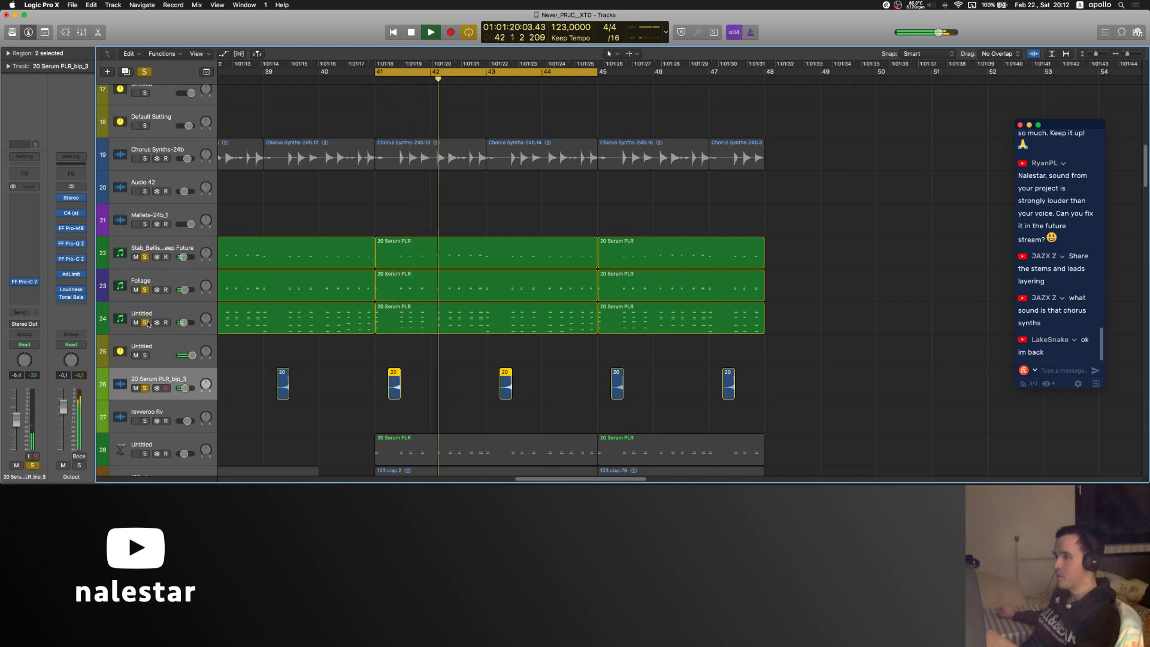
# - Turn off all track solos during playback and look over the lower tracks around bars 34 to 62
pyautogui.press('ctrl+alt+super+s')
pyautogui.click(389, 201)
pyautogui.press('super+Left')
pyautogui.press('super+Left')
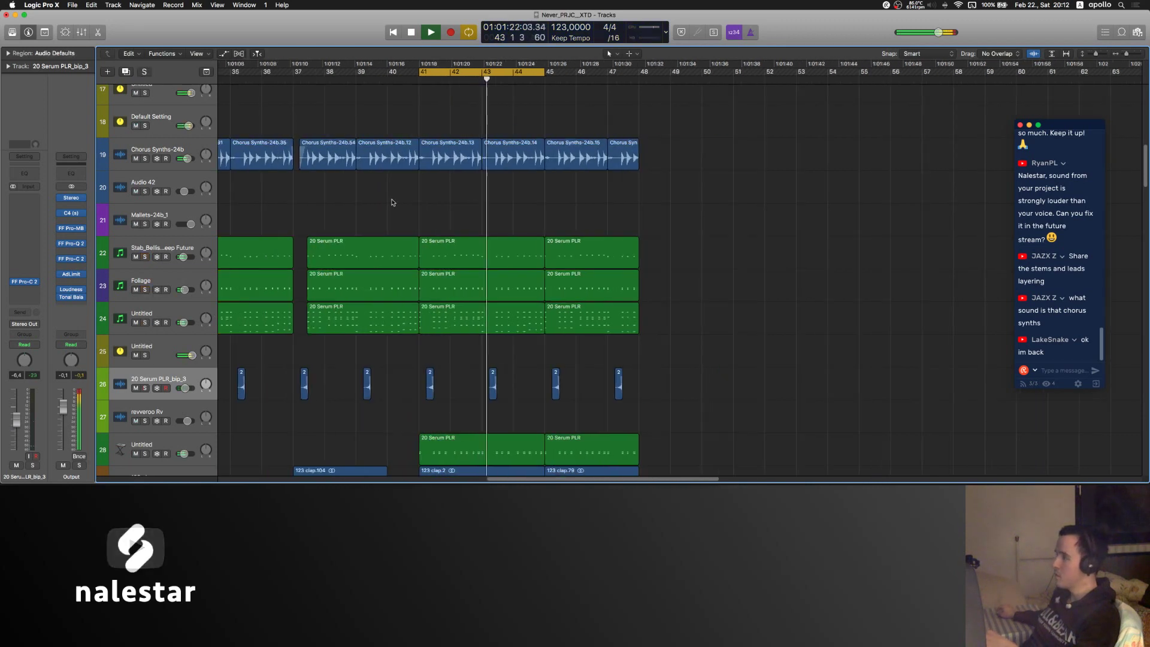
pyautogui.scroll(-10, 391, 202)
pyautogui.scroll(-20, 392, 202)
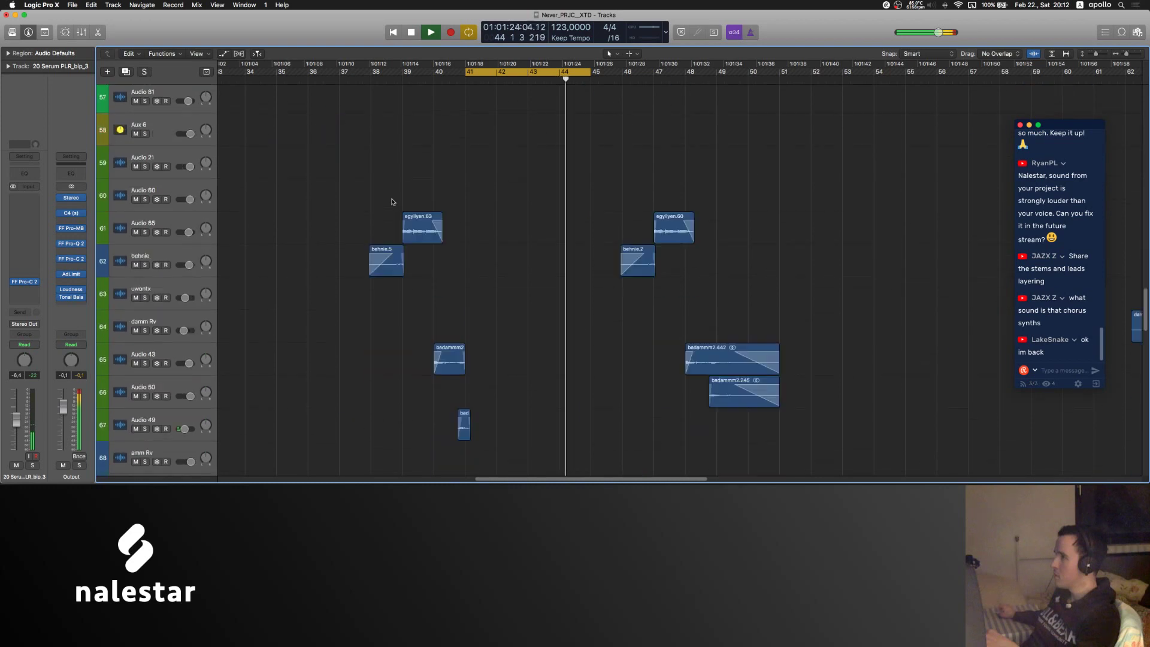
# - Stop playback and examine the Retro Violin track 96 and the untitled track 97 with their regions starting at bar 41
pyautogui.scroll(-15, 392, 202)
pyautogui.scroll(4, 392, 202)
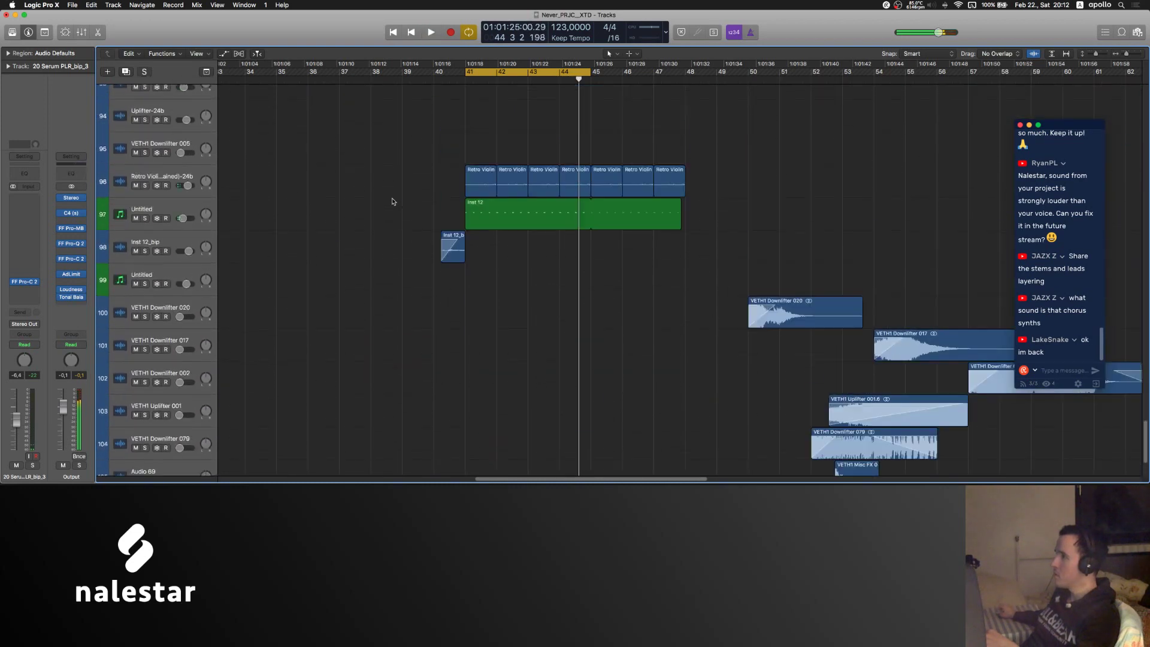
pyautogui.click(153, 205)
pyautogui.hscroll(2, 480, 209)
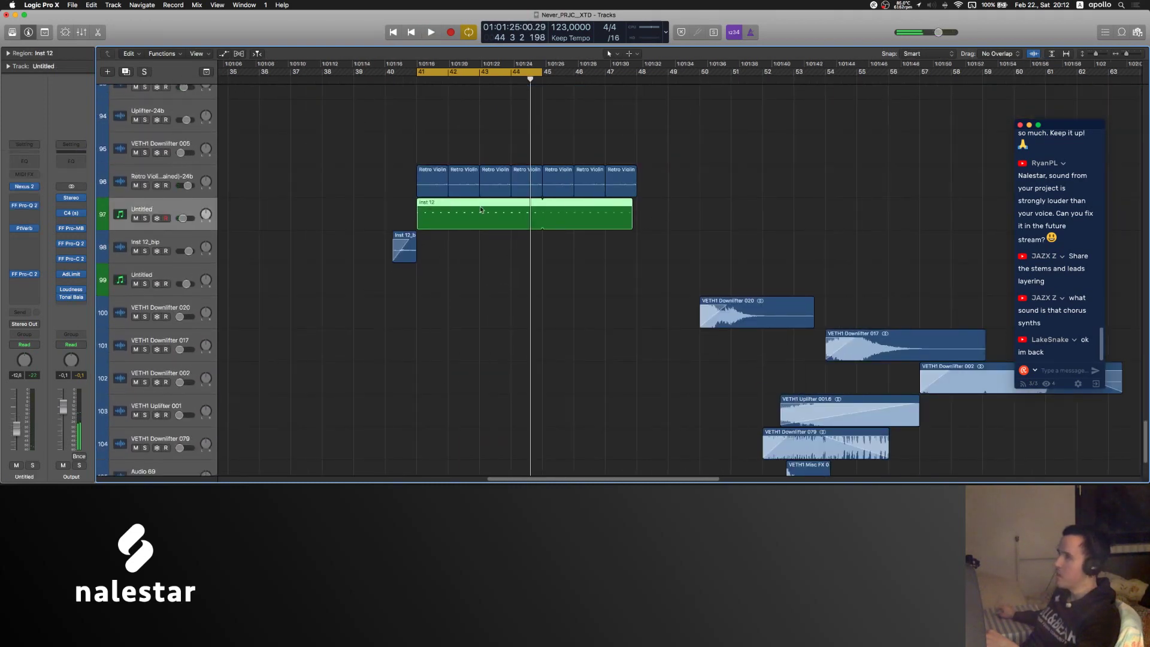
pyautogui.click(196, 175)
pyautogui.scroll(5, 442, 169)
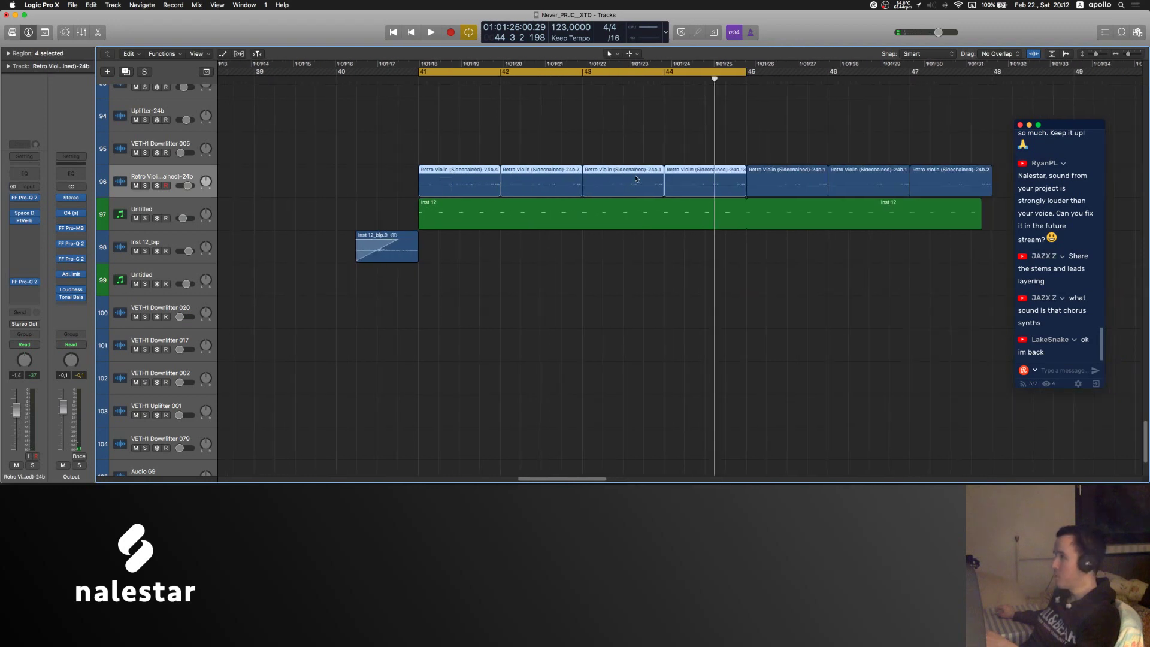
pyautogui.scroll(-3, 419, 183)
pyautogui.click(160, 211)
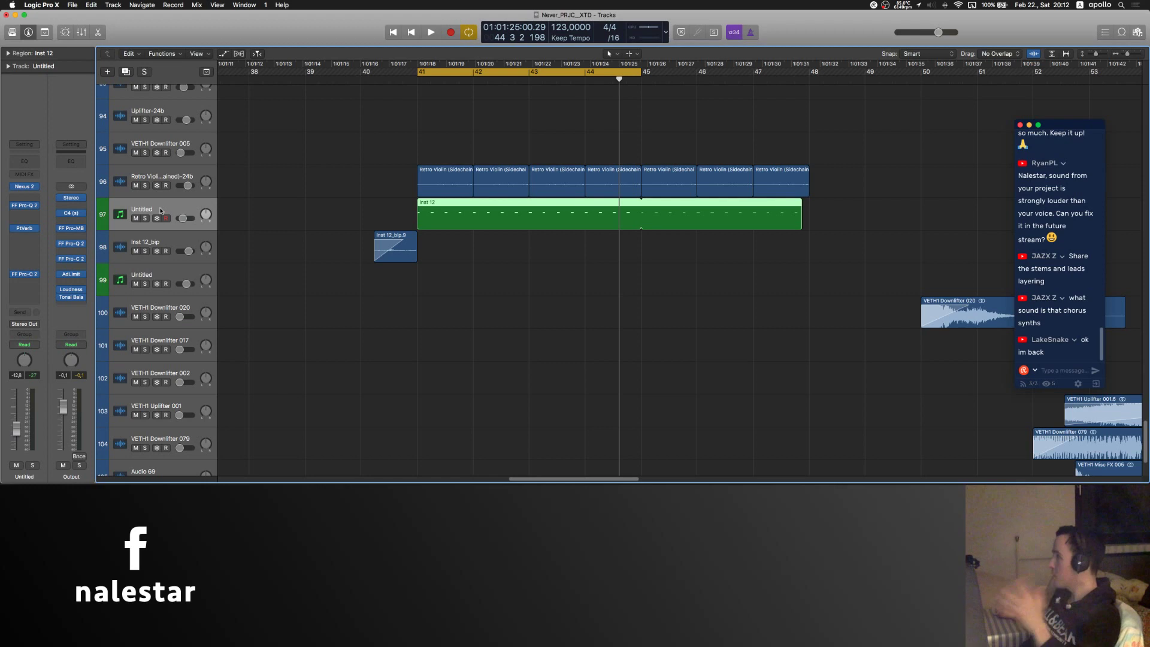
pyautogui.click(341, 332)
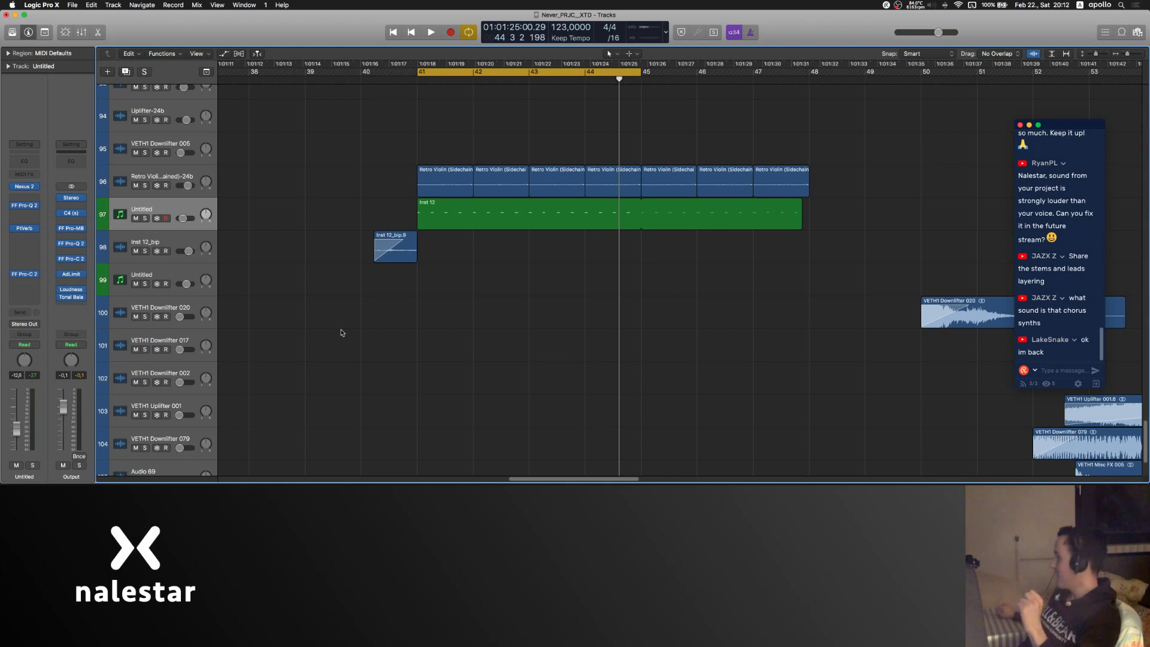
# - Turn off the cycle range and place the playhead at bar 72, before the second kick section
pyautogui.scroll(15, 342, 333)
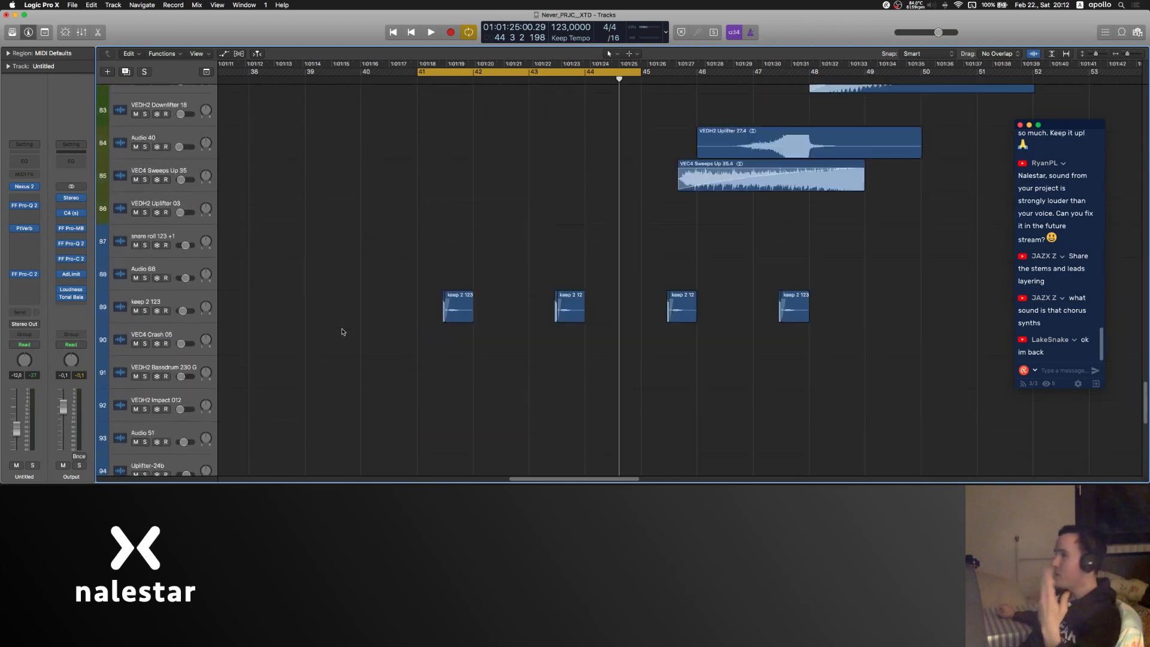
pyautogui.press('super+Left')
pyautogui.scroll(20, 342, 331)
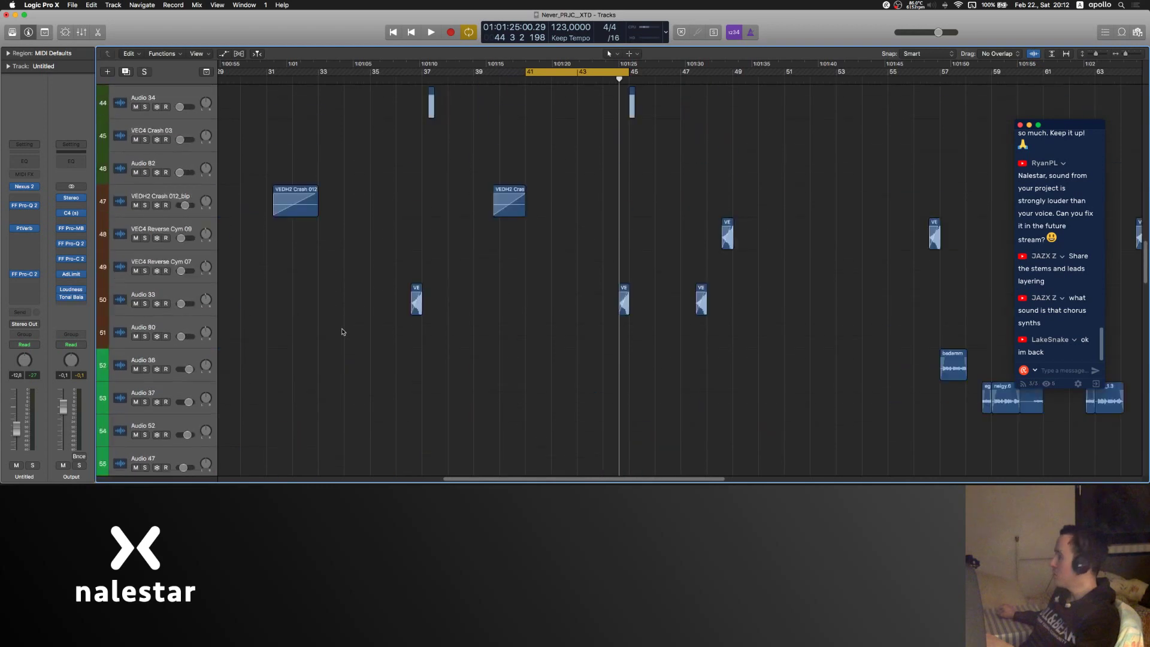
pyautogui.hscroll(-15, 363, 317)
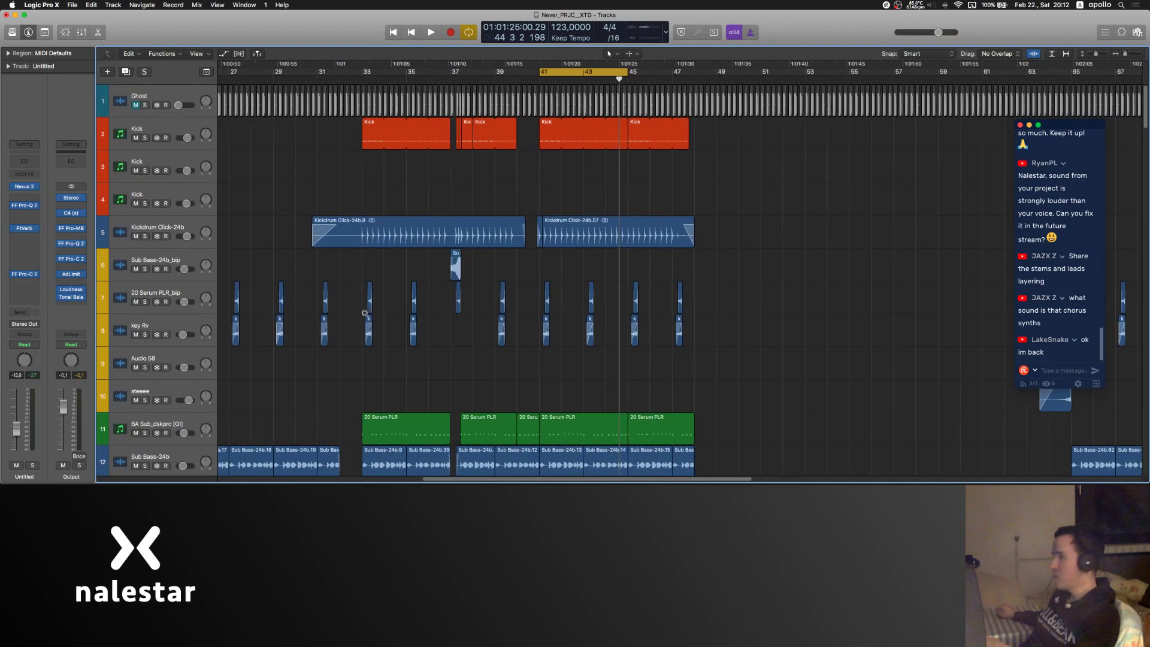
pyautogui.press('super+Left')
pyautogui.hscroll(5, 364, 313)
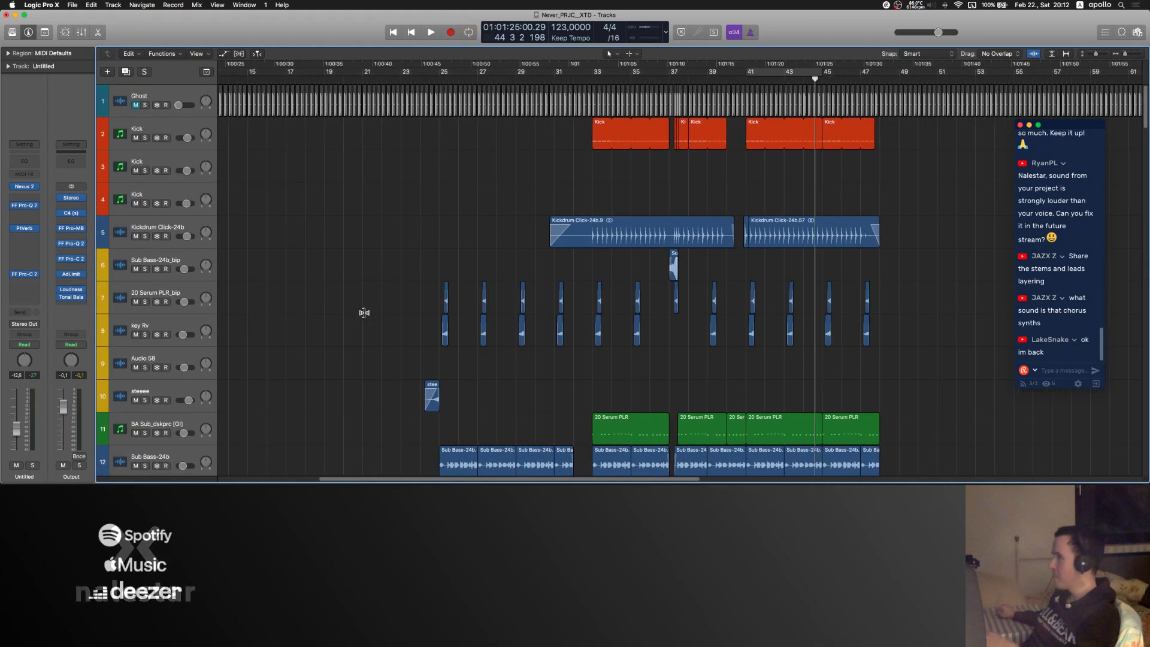
pyautogui.hscroll(20, 364, 313)
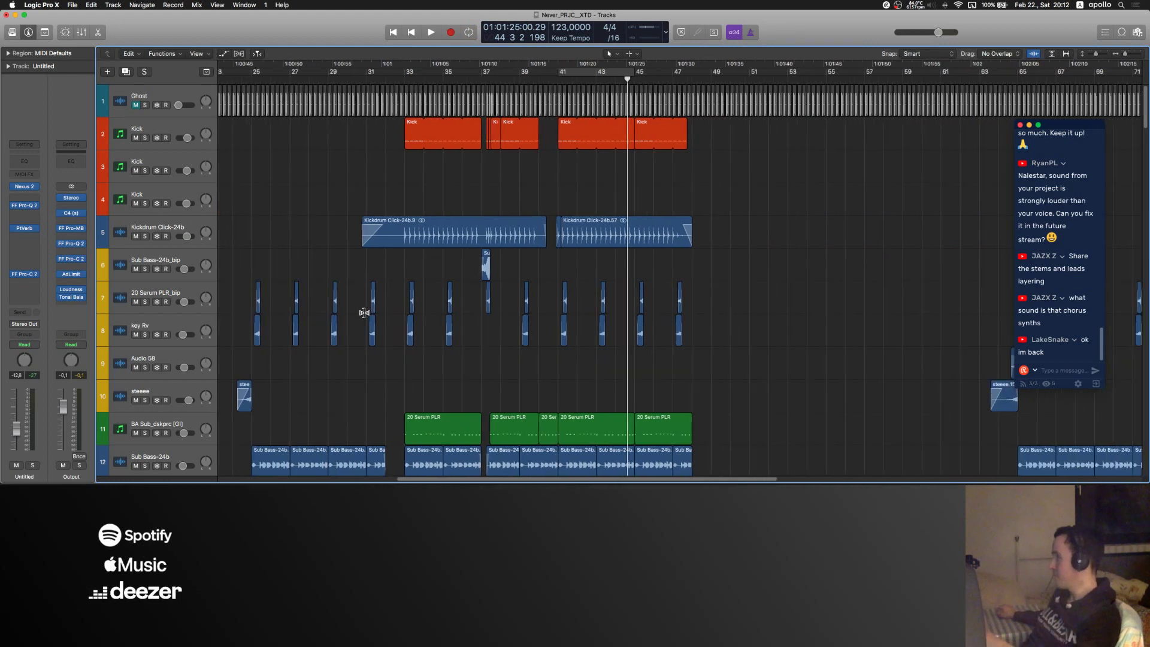
pyautogui.hscroll(10, 371, 313)
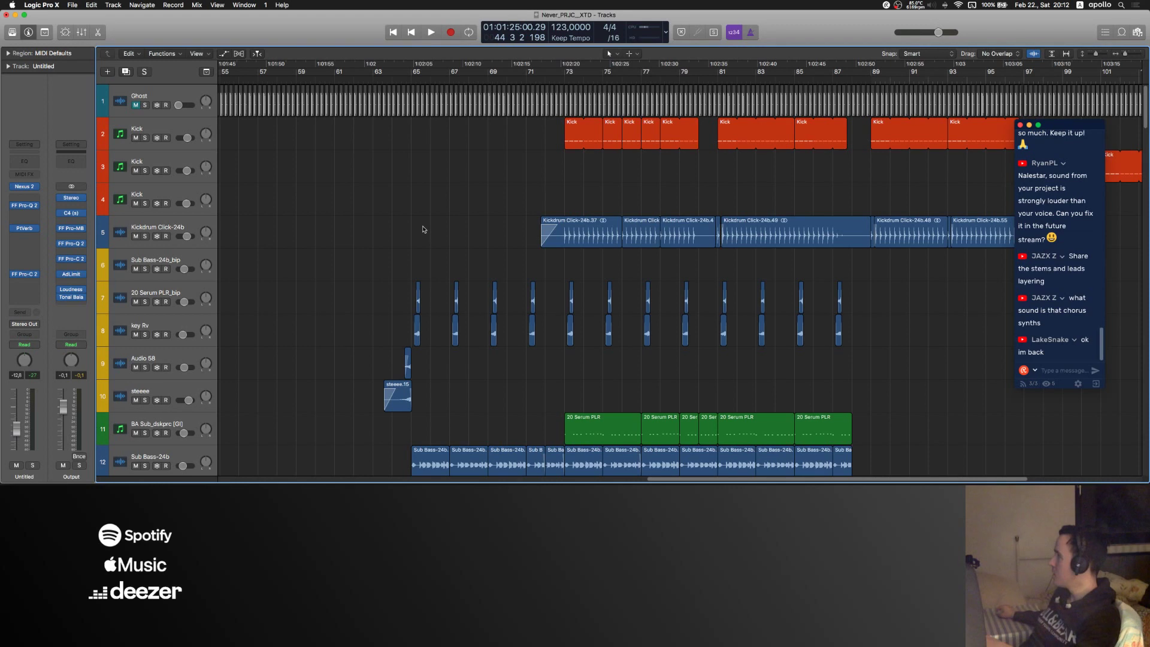
pyautogui.hscroll(3, 423, 229)
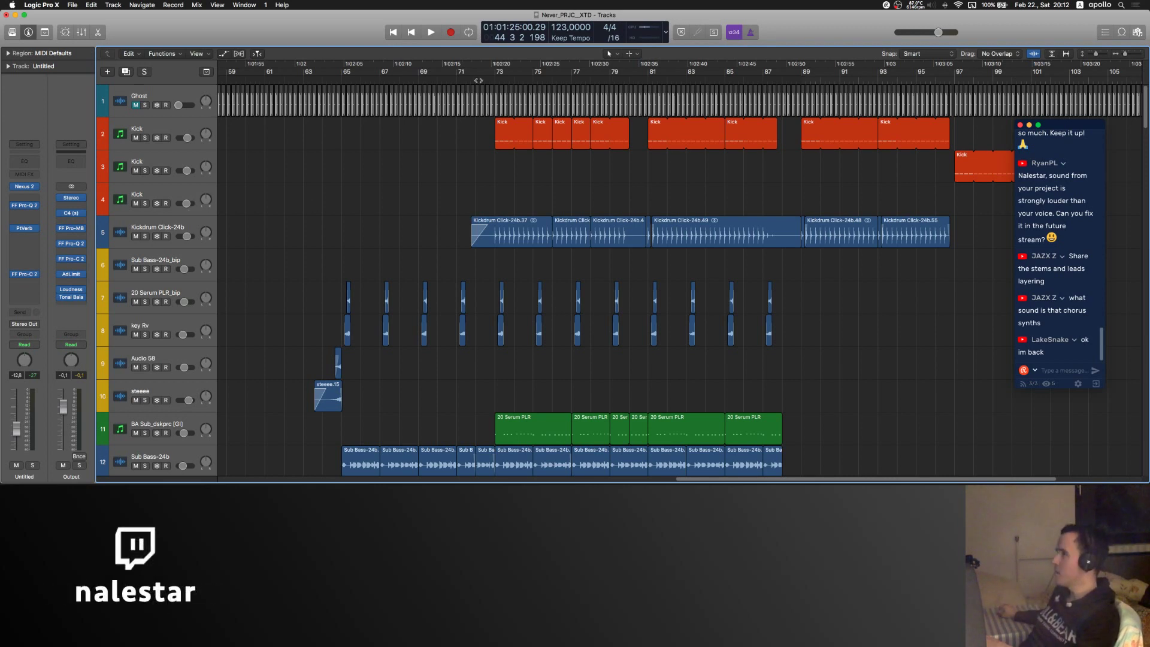
pyautogui.click(478, 79)
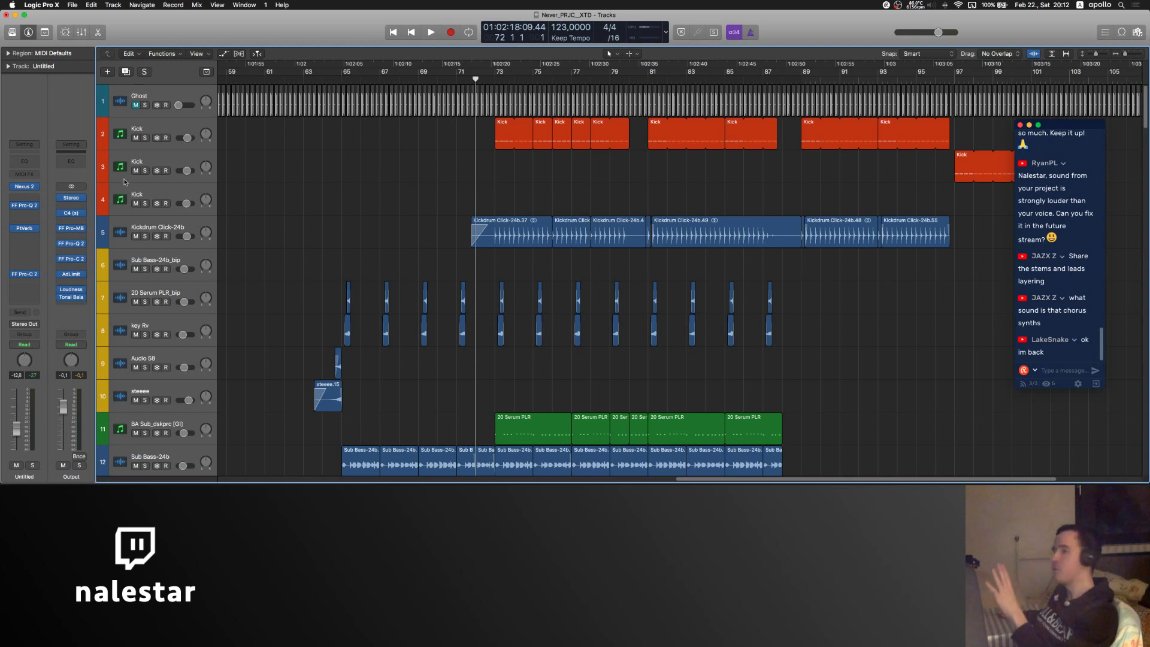
# - Lower the Output channel's volume and audition the full mix from bar 72 in two short passes
pyautogui.moveTo(63, 412); pyautogui.dragTo(63, 418)
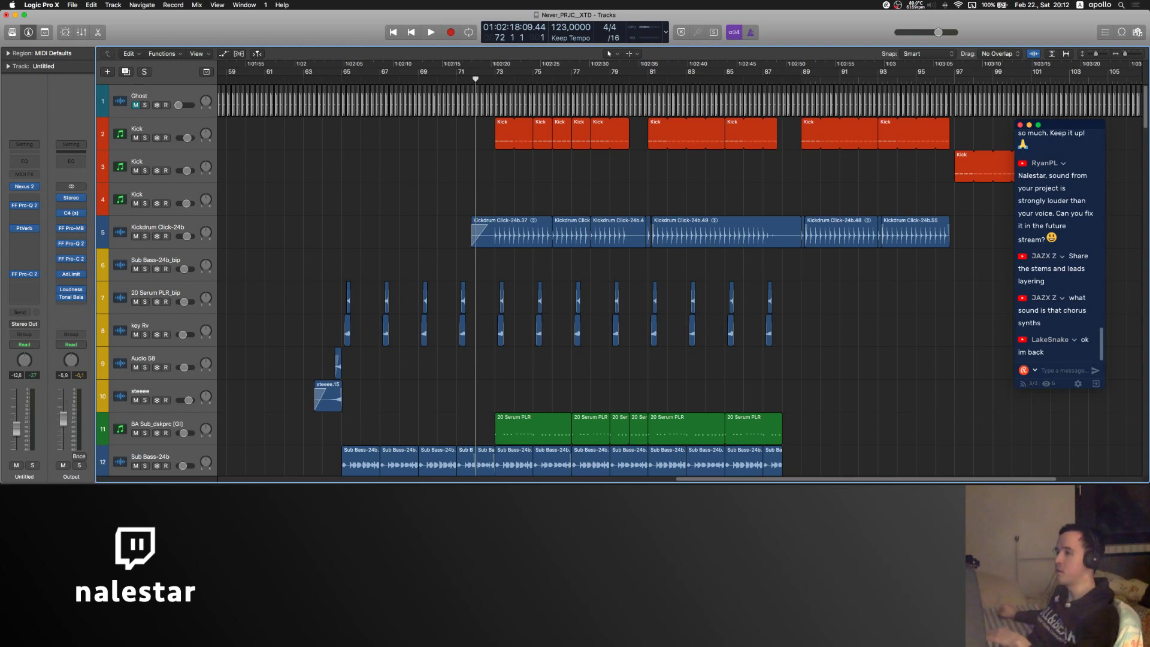
pyautogui.press('space')
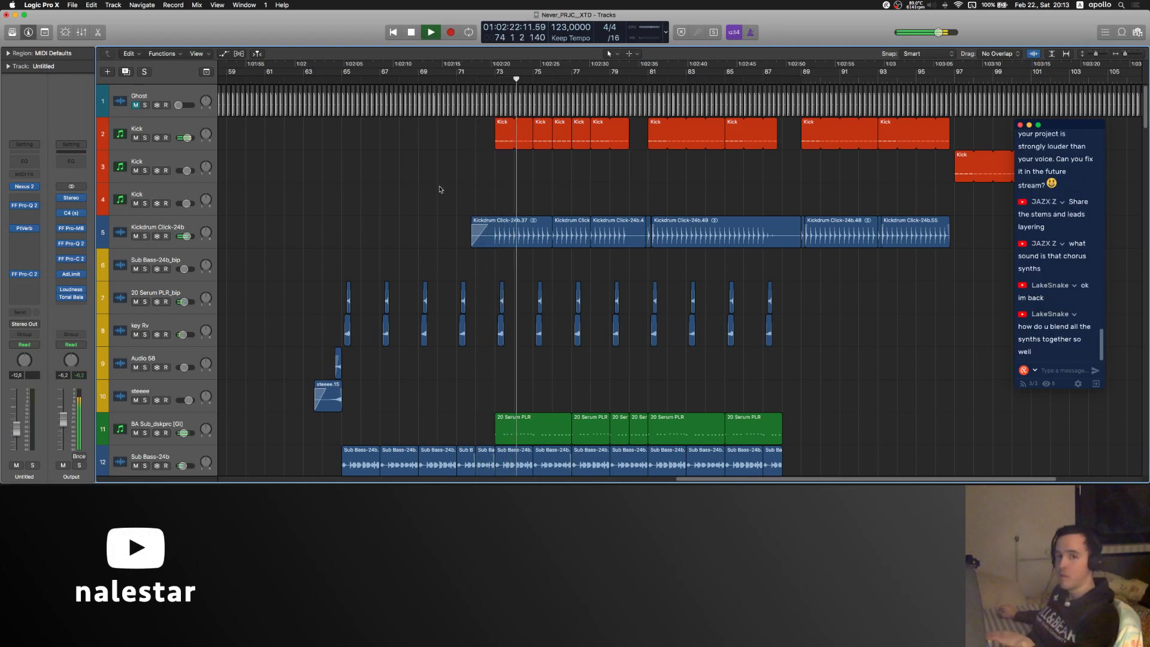
pyautogui.press('space')
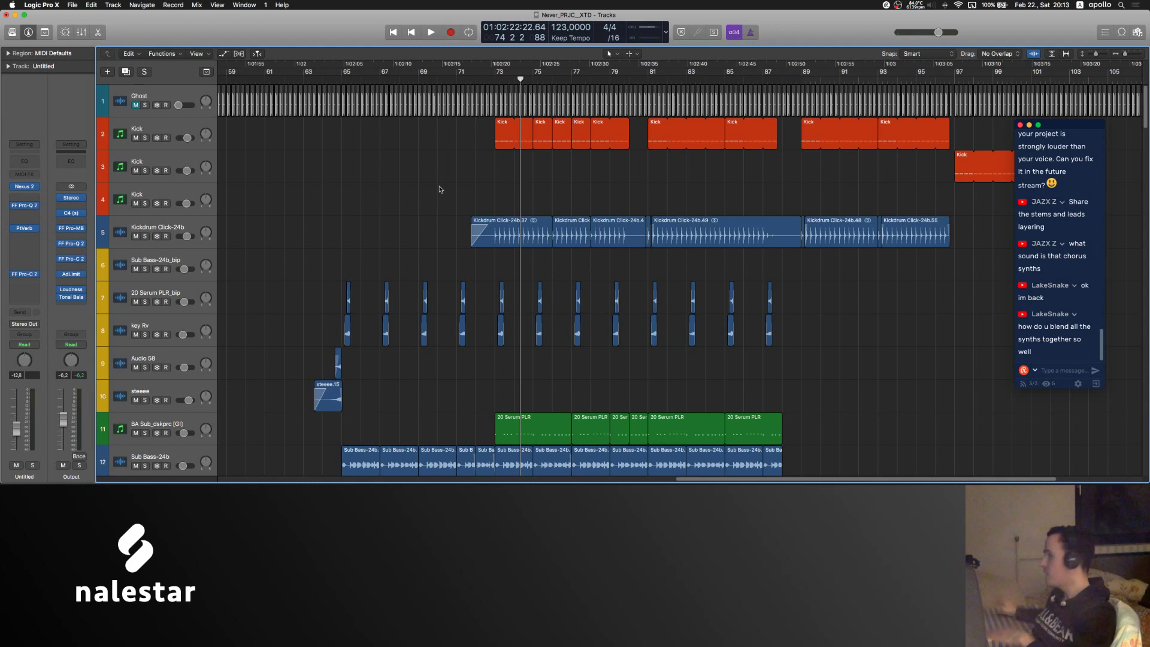
pyautogui.press('space')
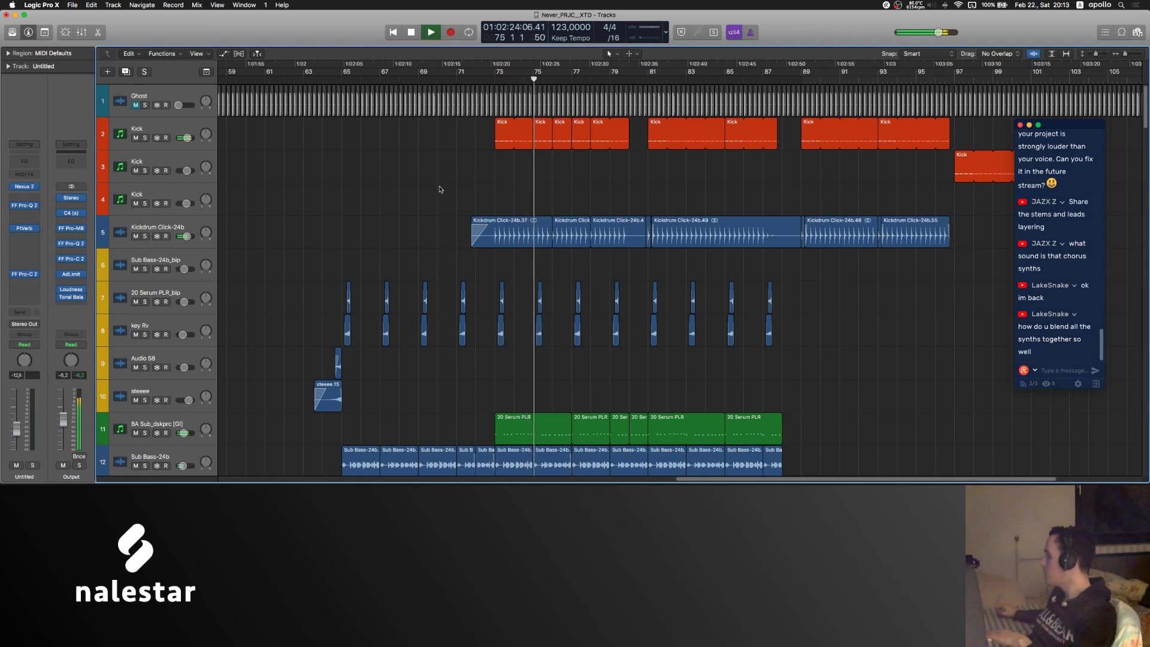
pyautogui.press('space')
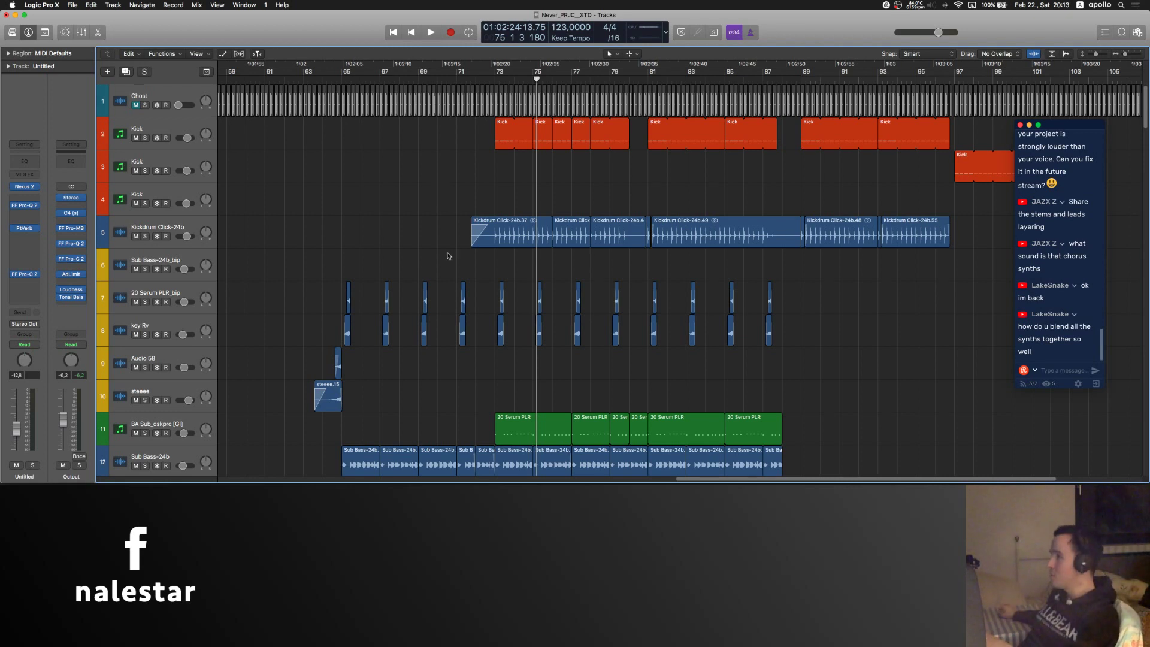
# - Select the Sub Bass-24b track and inspect the C4 multiband processor on its Aux 1 bus, closing the plug-in after viewing
pyautogui.press('super+Right')
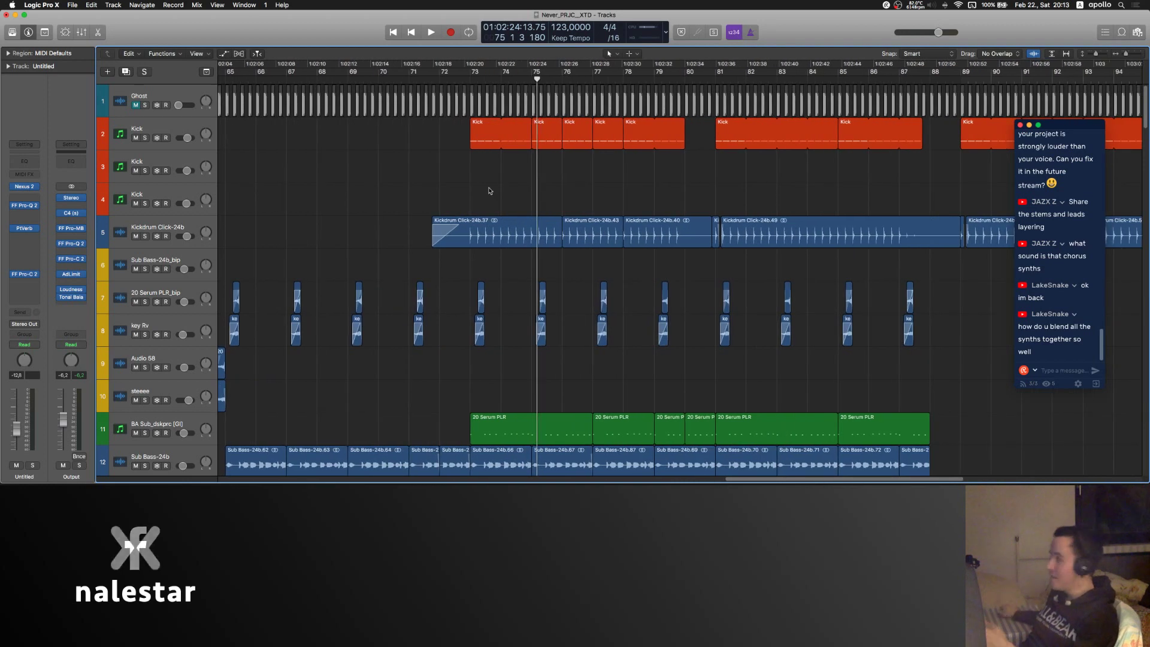
pyautogui.hscroll(4, 488, 189)
pyautogui.scroll(-10, 482, 191)
pyautogui.scroll(3, 419, 221)
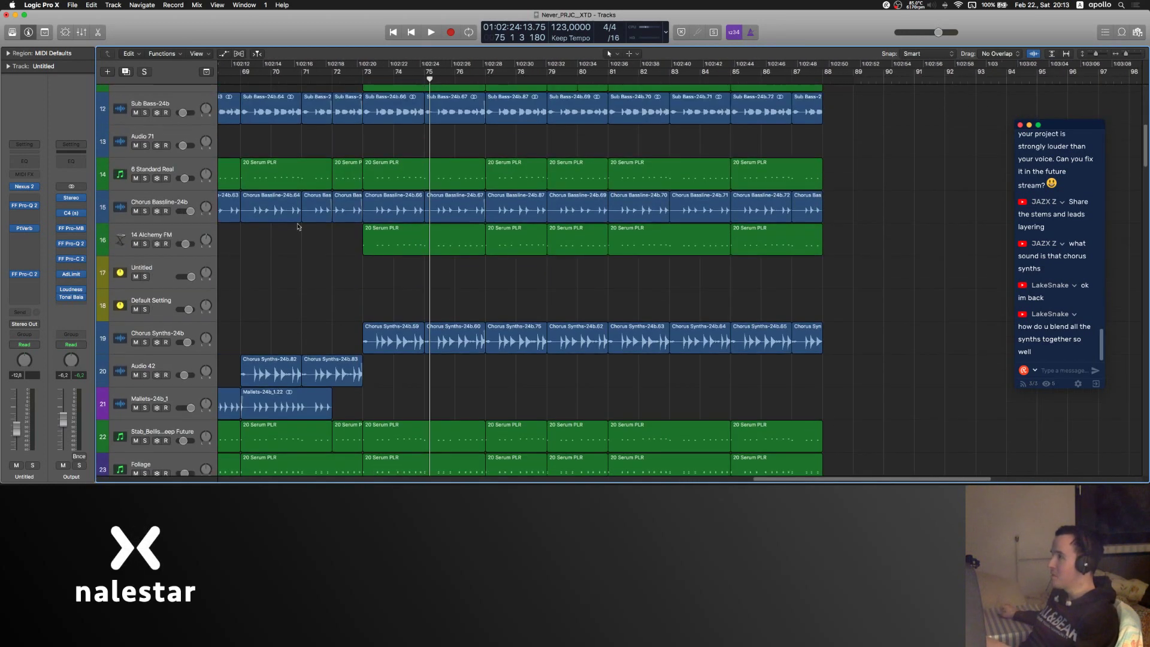
pyautogui.click(154, 105)
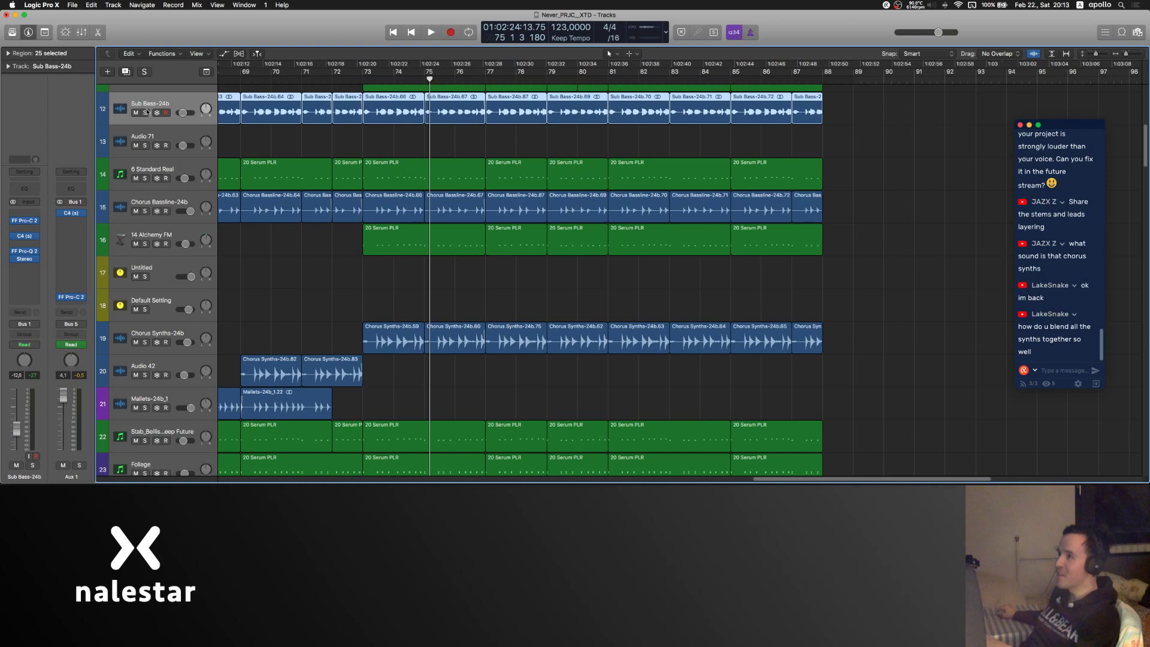
pyautogui.click(71, 213)
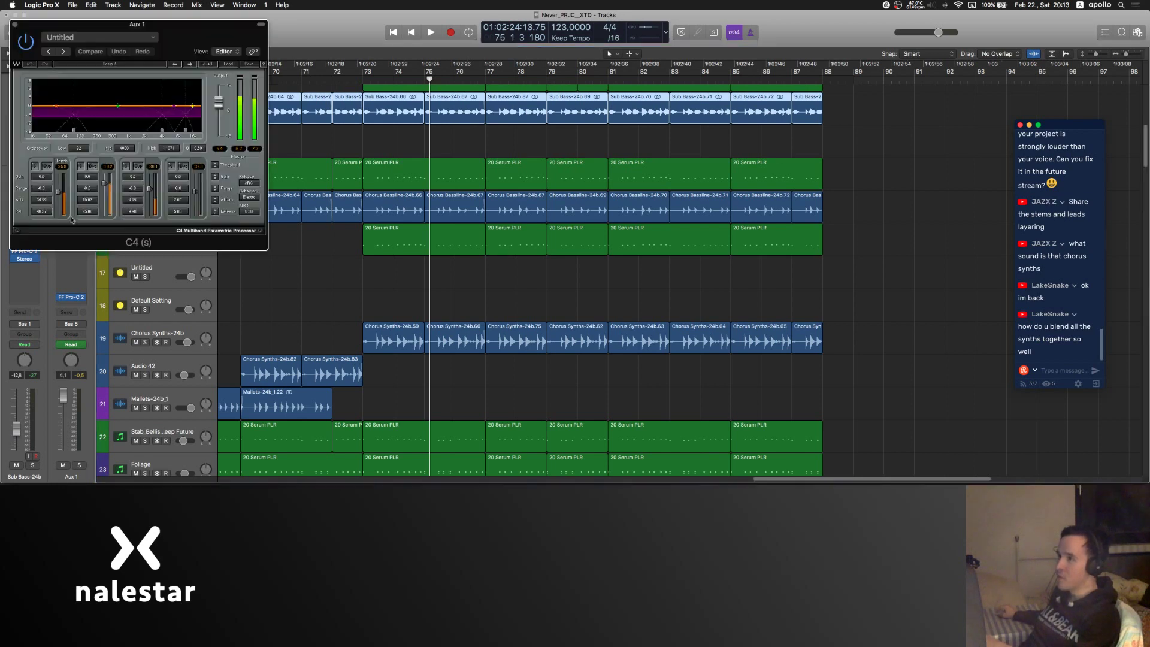
pyautogui.moveTo(173, 30); pyautogui.dragTo(695, 103)
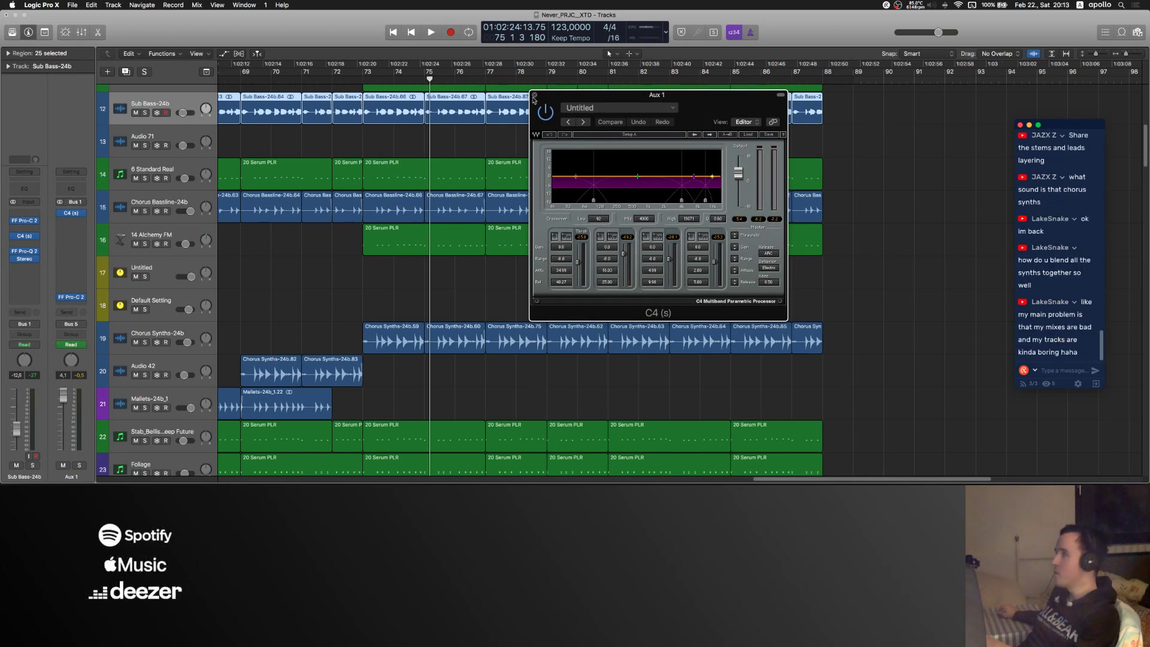
pyautogui.click(534, 95)
# - Solo the untitled bus track 17 and audition the grouped bass layers from bar 73
pyautogui.click(144, 276)
pyautogui.scroll(2, 455, 276)
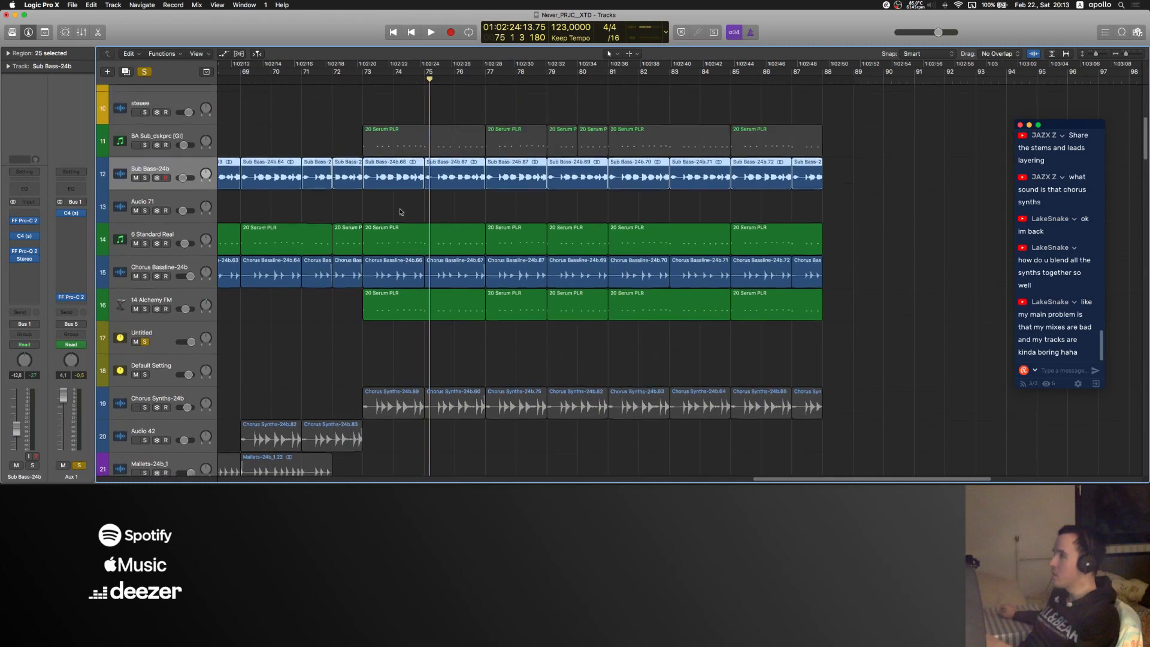
pyautogui.press(',')
pyautogui.press(',')
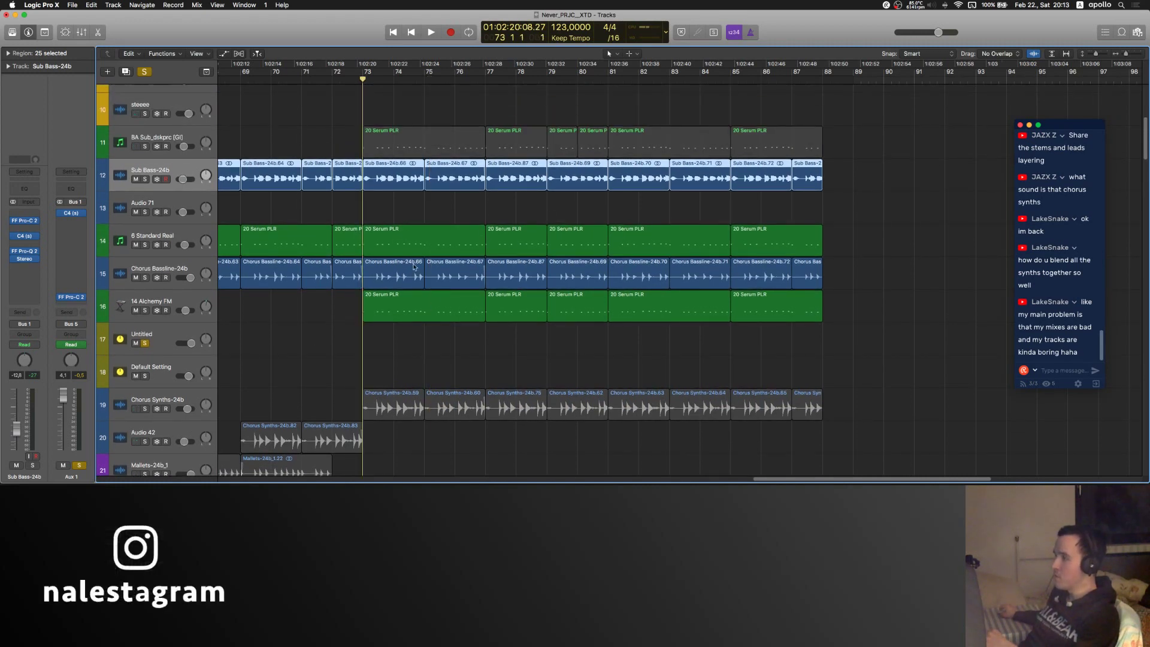
pyautogui.press('space')
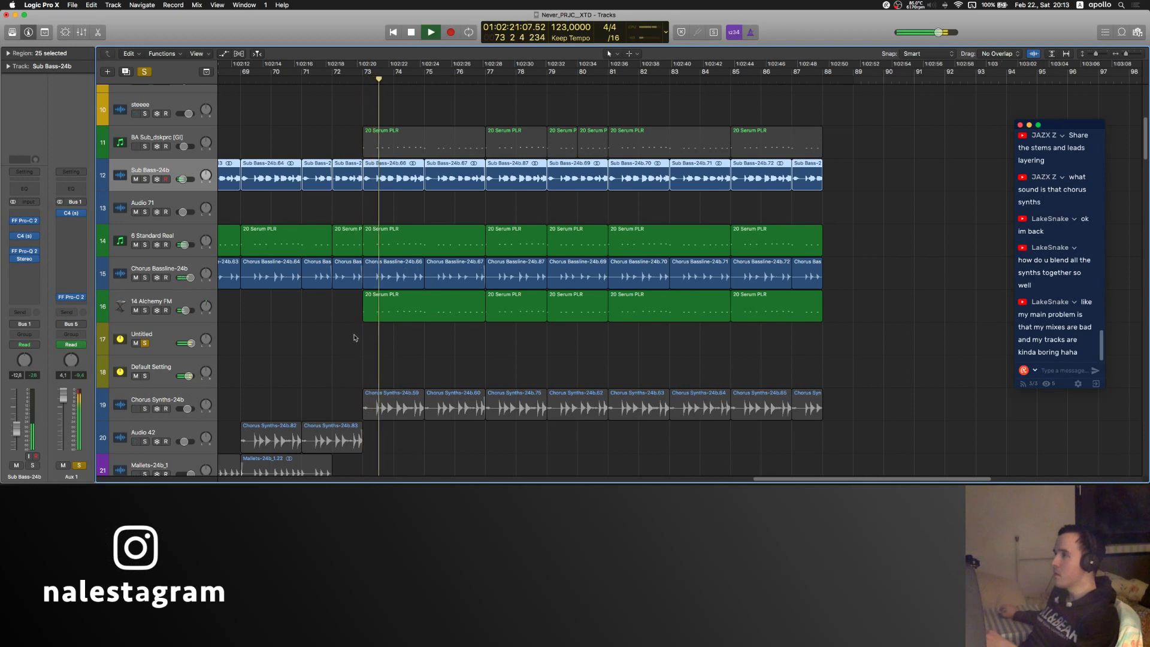
# - Select bus track 17 and inspect its FF Pro-C 2 side-chain compressor, then stop playback and close the plug-in
pyautogui.click(166, 332)
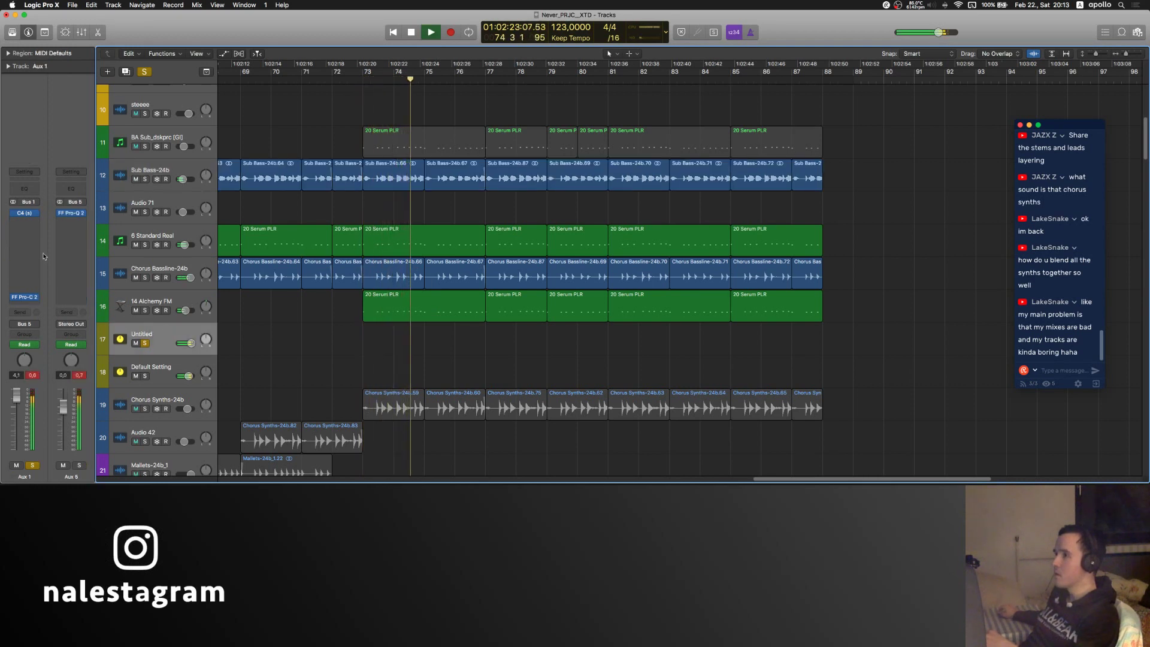
pyautogui.click(25, 297)
pyautogui.press('space')
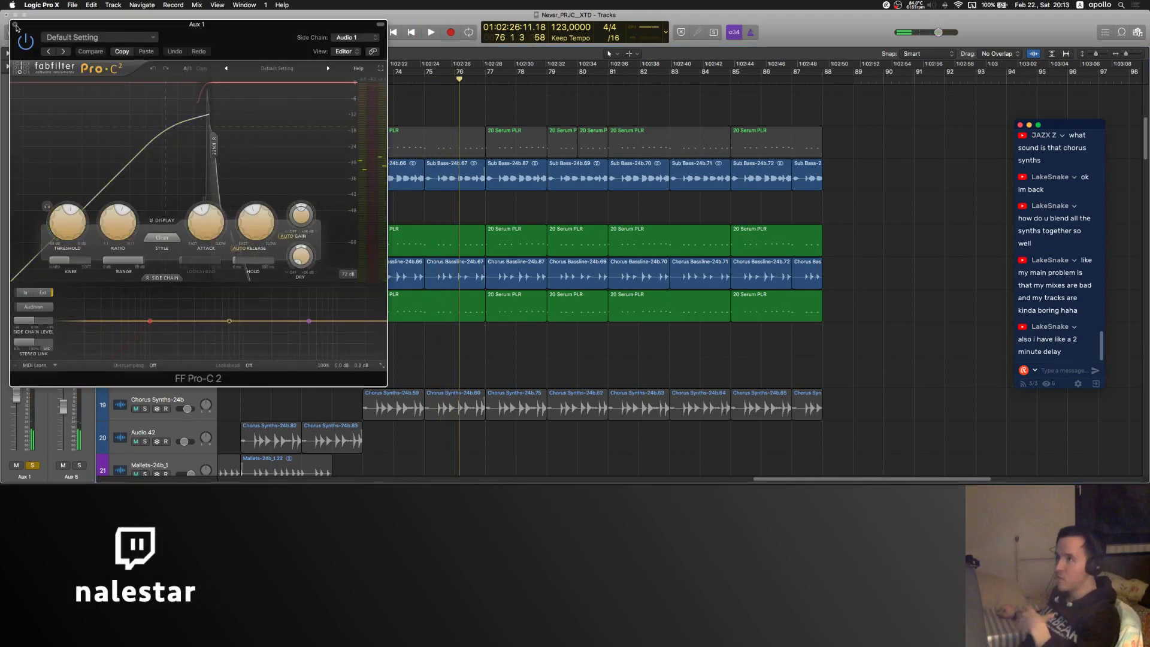
pyautogui.press('super+w')
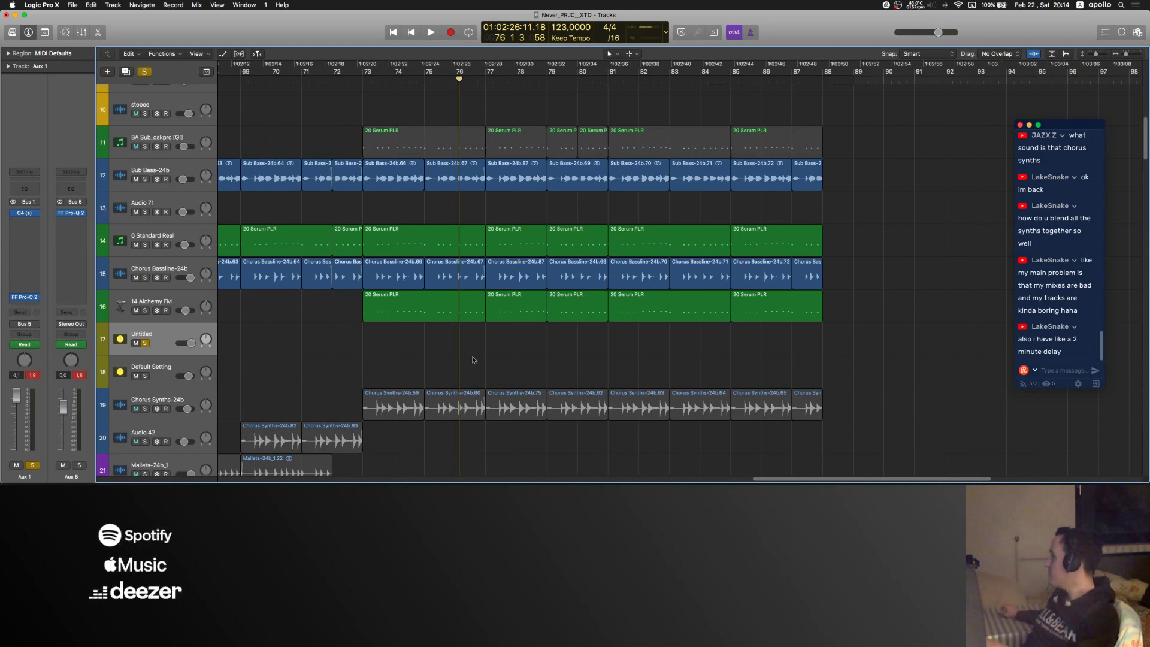
# - Turn off the solo on bus track 17 and select the Chorus Synths-24b track to show its channel strip
pyautogui.hscroll(2, 473, 358)
pyautogui.hscroll(-2, 507, 364)
pyautogui.press('super+Left')
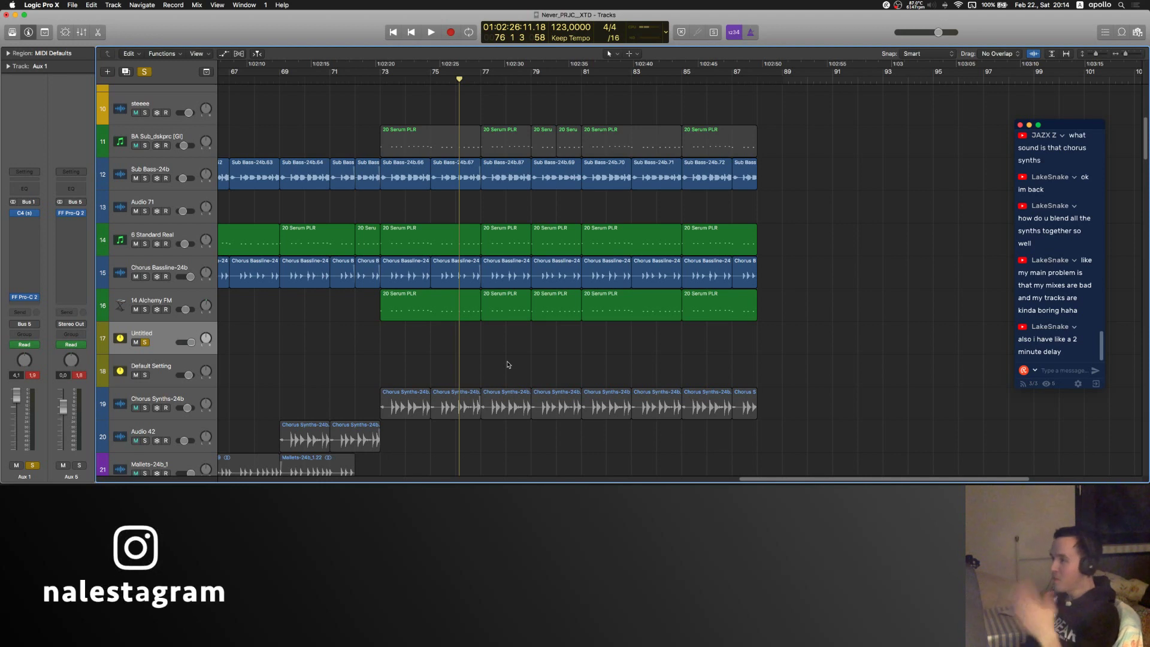
pyautogui.click(143, 341)
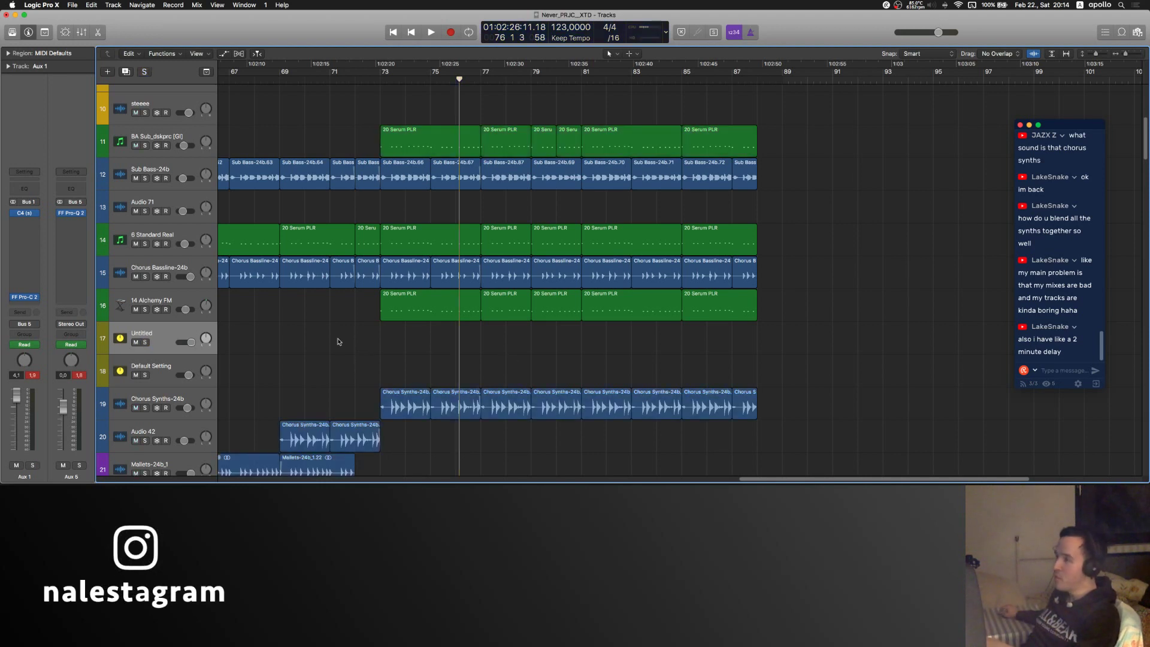
pyautogui.click(144, 411)
pyautogui.click(336, 339)
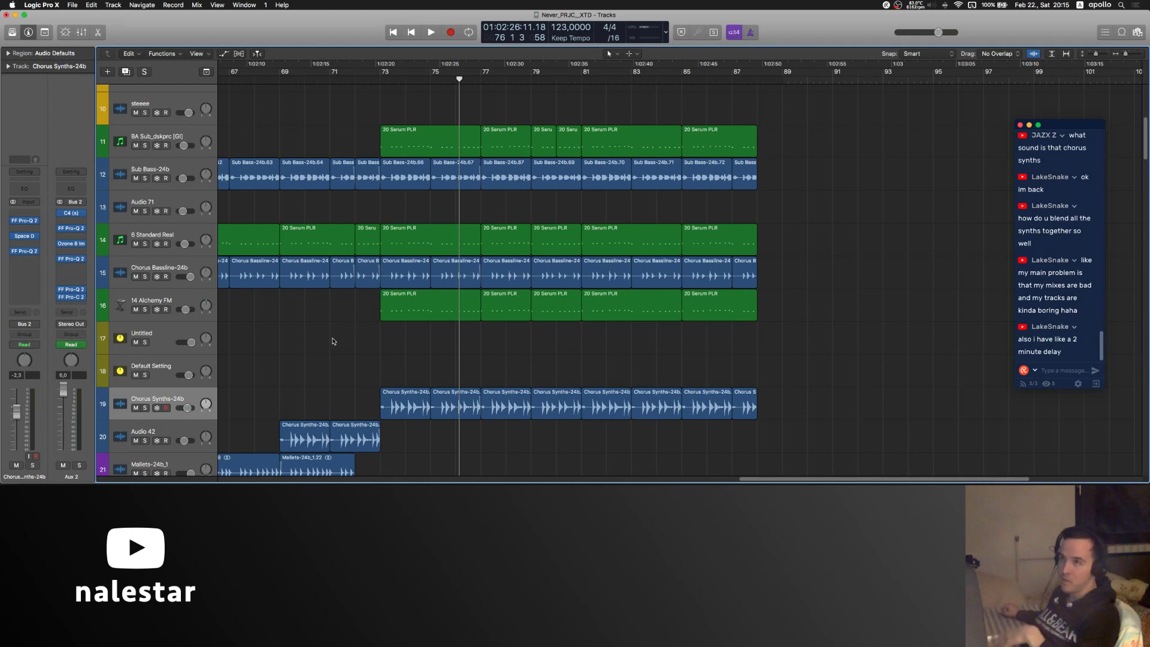
pyautogui.scroll(5, 334, 341)
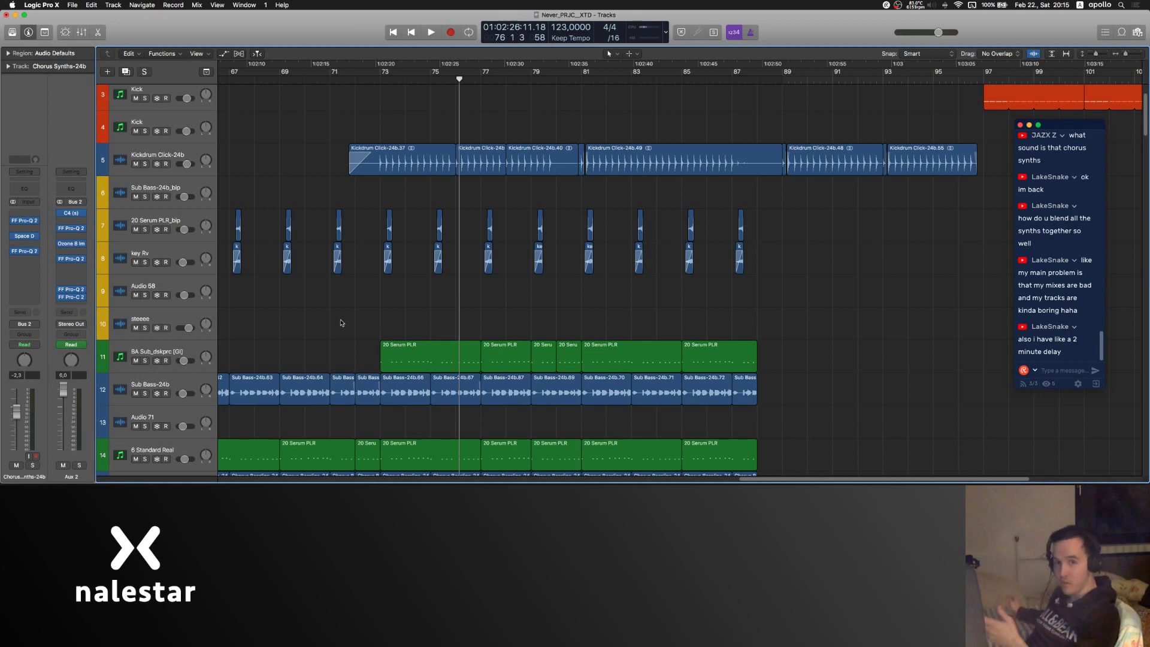
pyautogui.scroll(3, 340, 323)
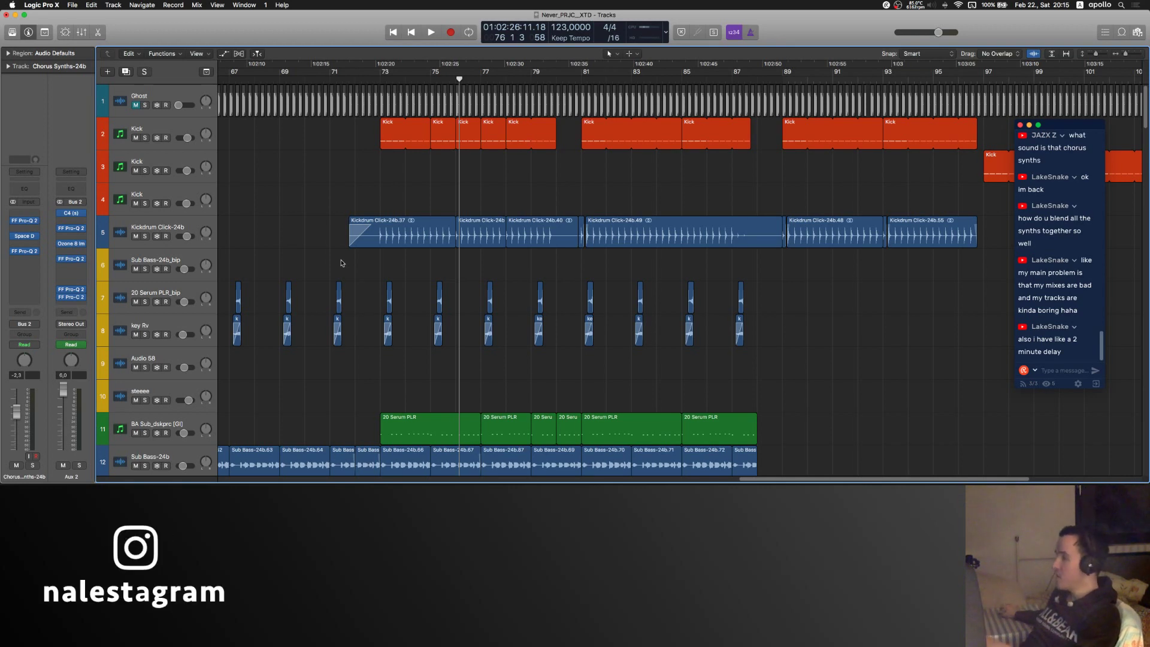
pyautogui.press('super+Left')
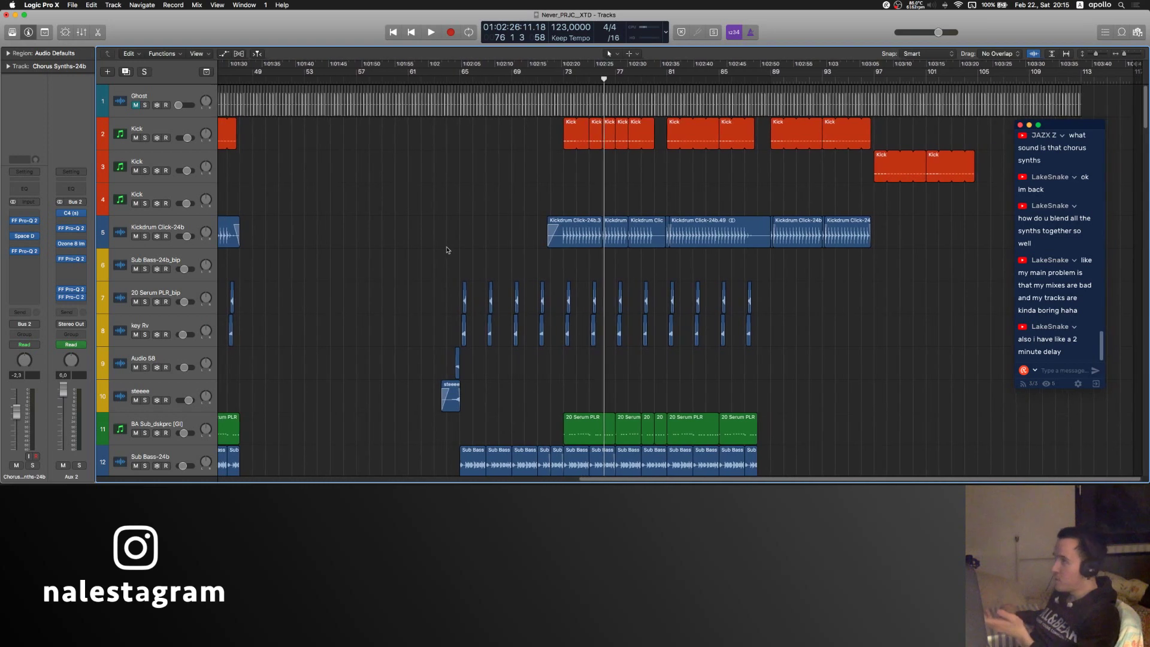
pyautogui.hscroll(-10, 448, 249)
pyautogui.hscroll(-2, 446, 250)
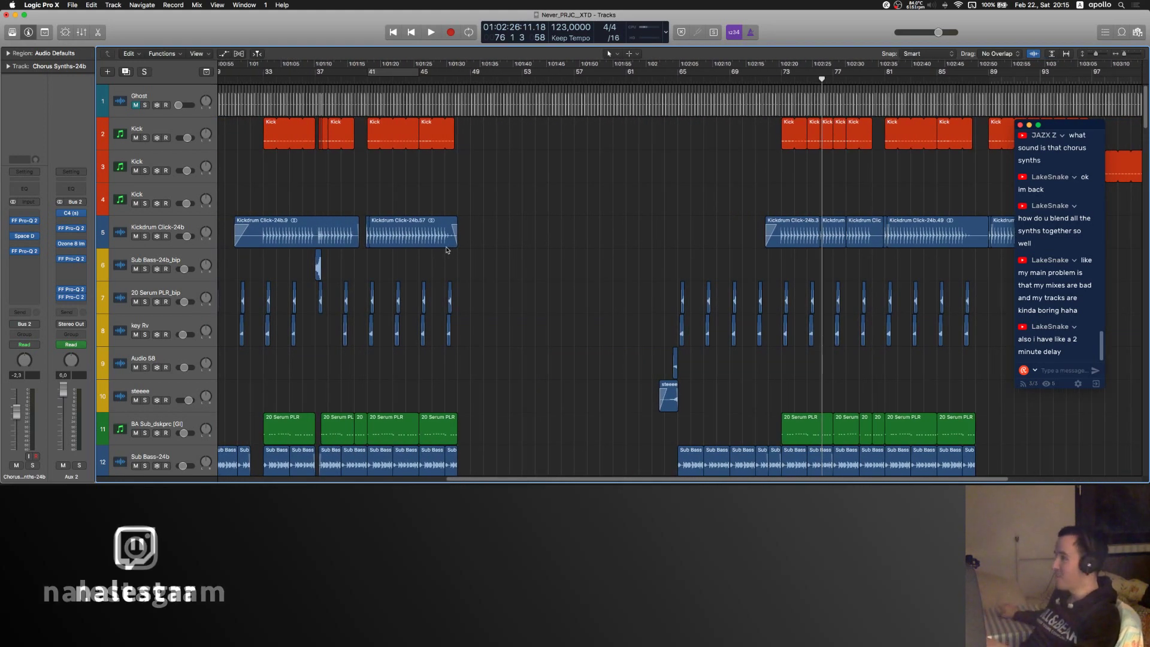
pyautogui.hscroll(-3, 437, 250)
pyautogui.press('super+Right')
pyautogui.hscroll(-15, 394, 176)
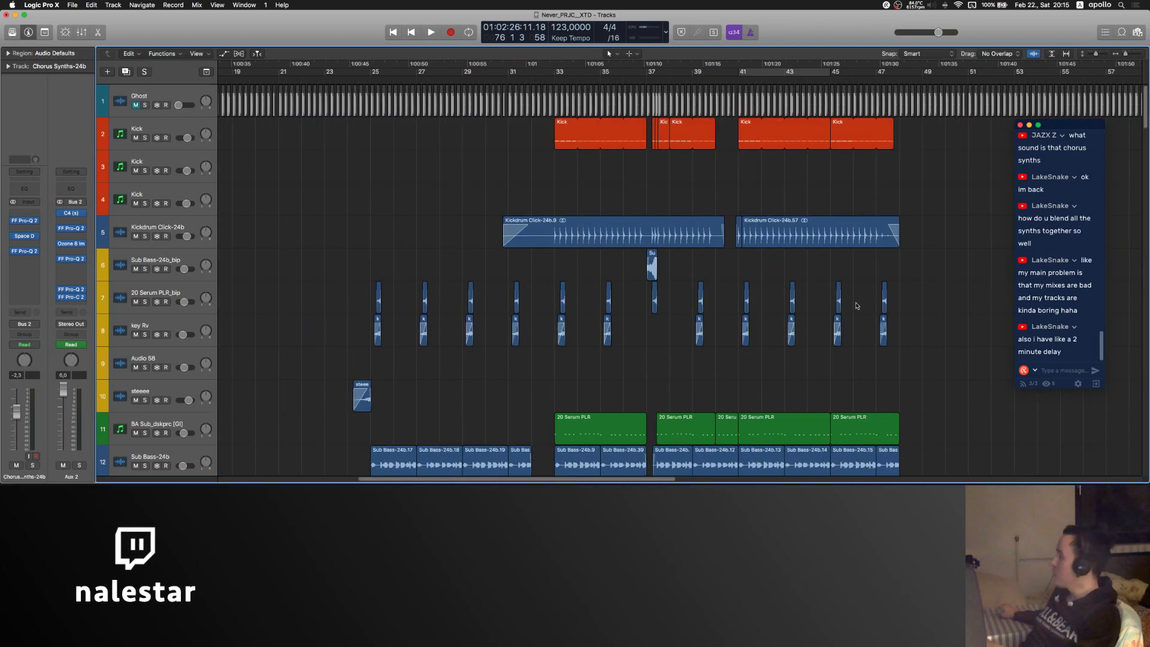
pyautogui.click(1084, 379)
pyautogui.write('ht')
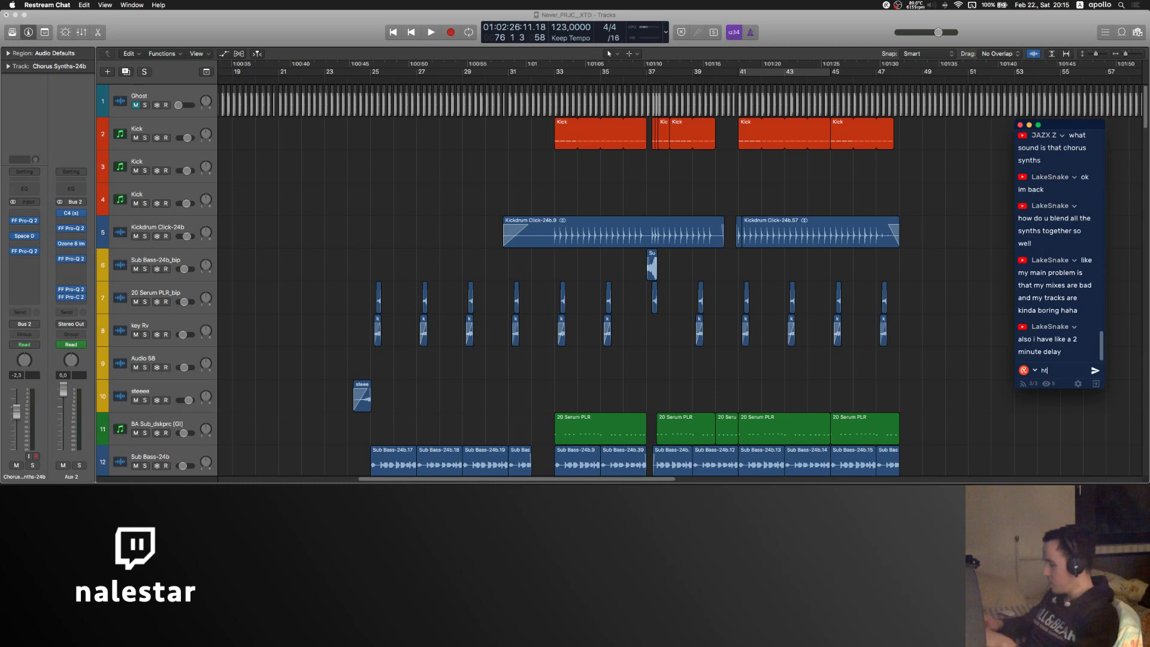
pyautogui.write('tps://splice.com/nalesta')
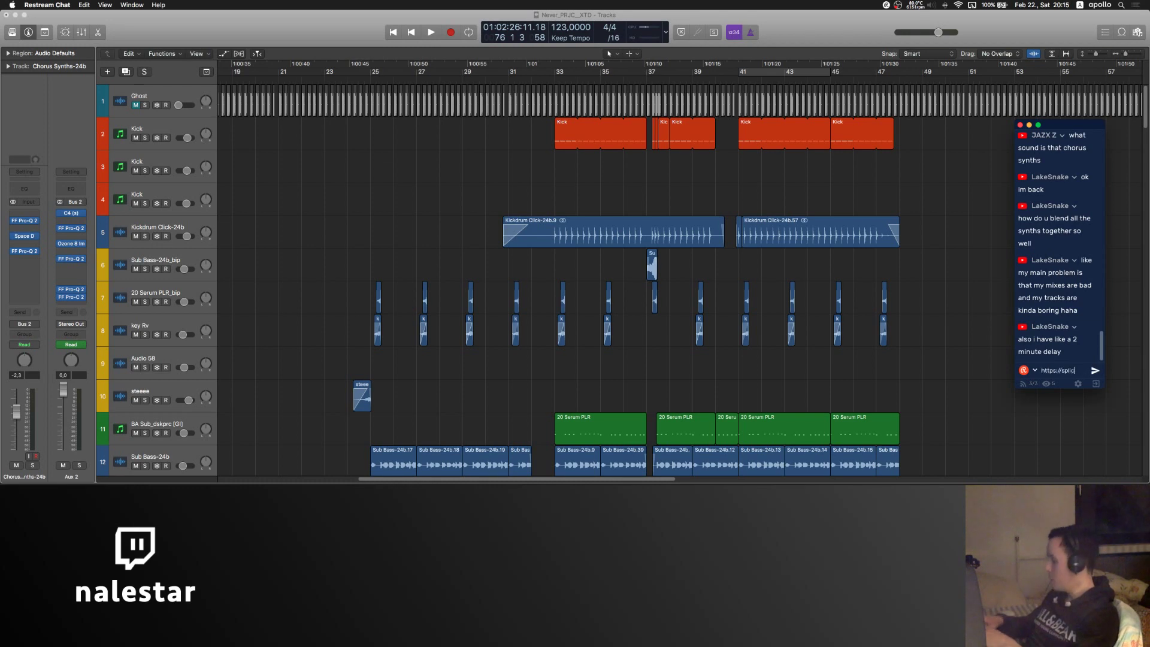
pyautogui.write('r')
pyautogui.press('Return')
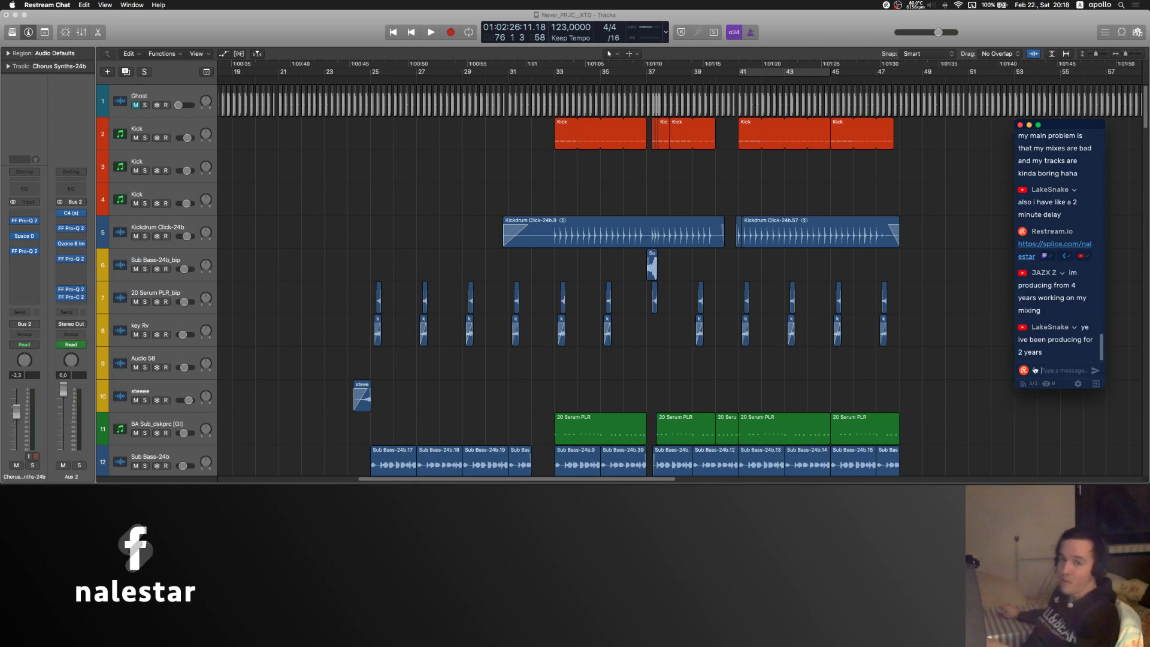
pyautogui.press('super+Left')
pyautogui.hscroll(10, 812, 338)
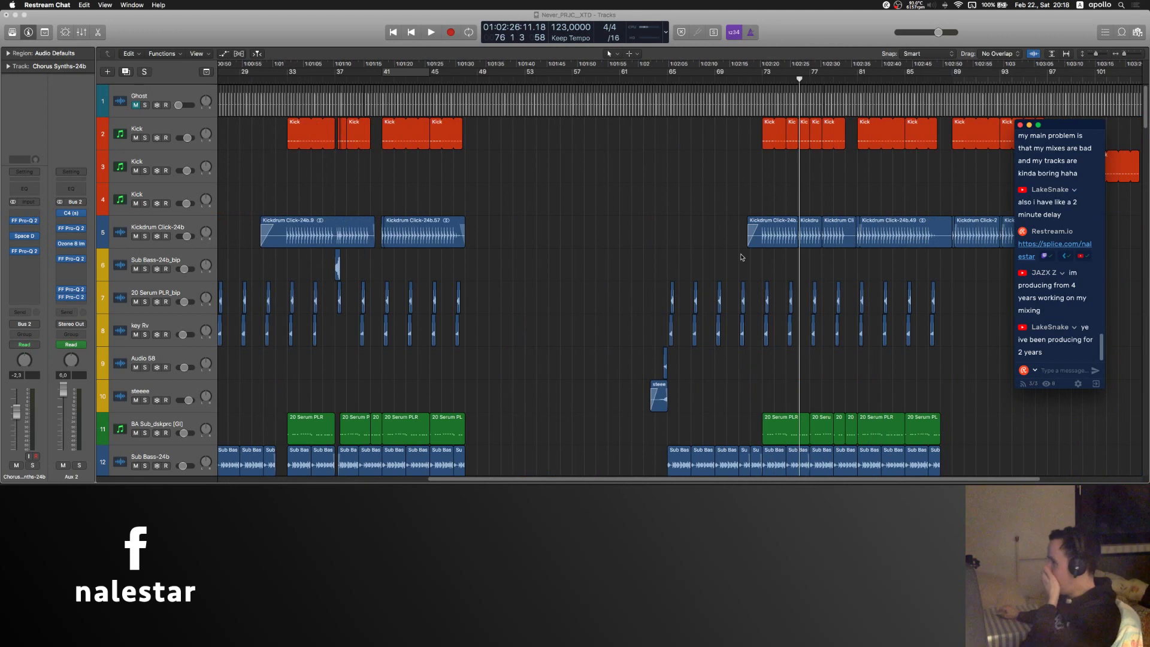
pyautogui.click(689, 259)
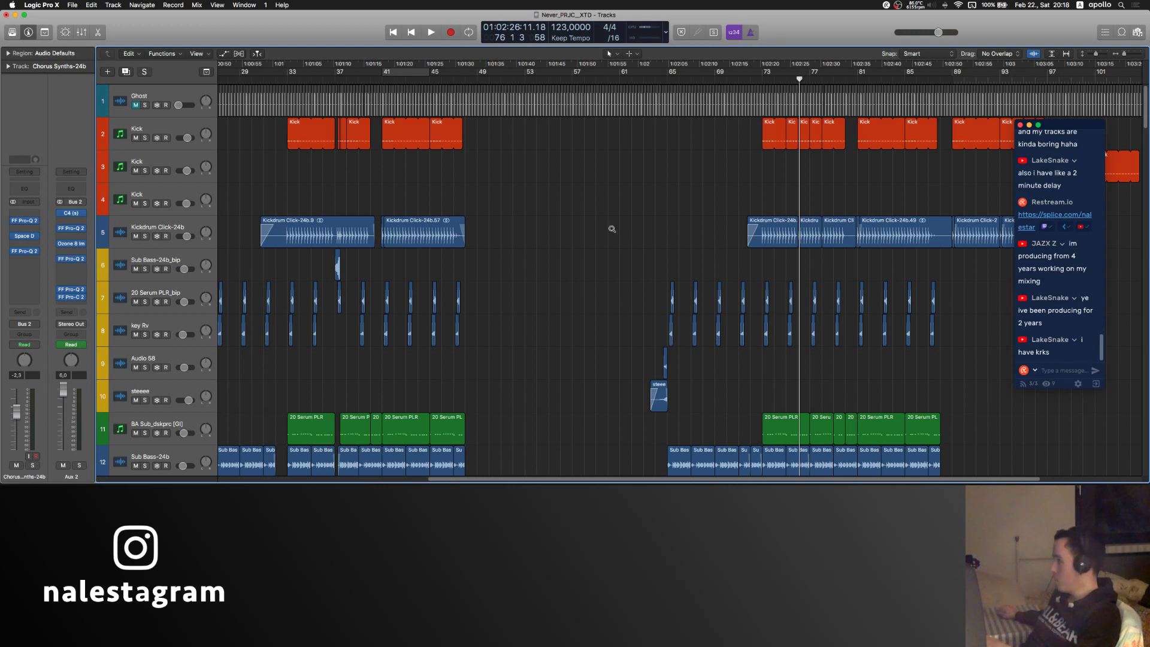
pyautogui.hscroll(-3, 608, 231)
pyautogui.hscroll(-3, 556, 201)
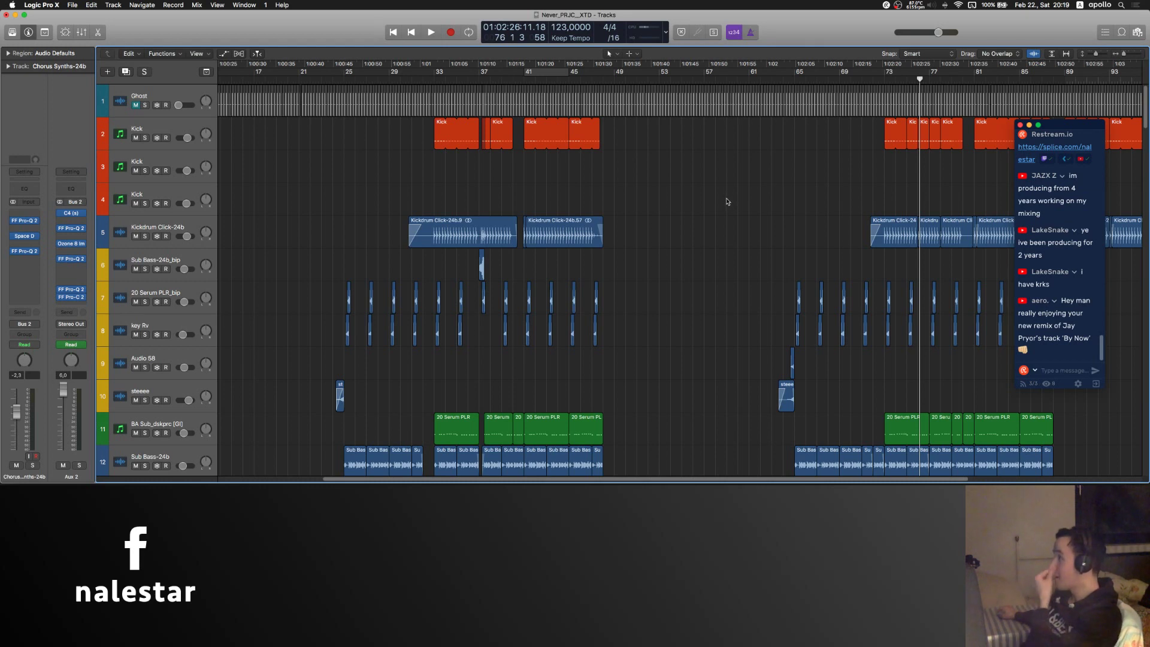
# - Select the Kickdrum Click-24b track and look over the arrangement's drum, synth and effects tracks
pyautogui.click(161, 226)
pyautogui.hscroll(-2, 494, 181)
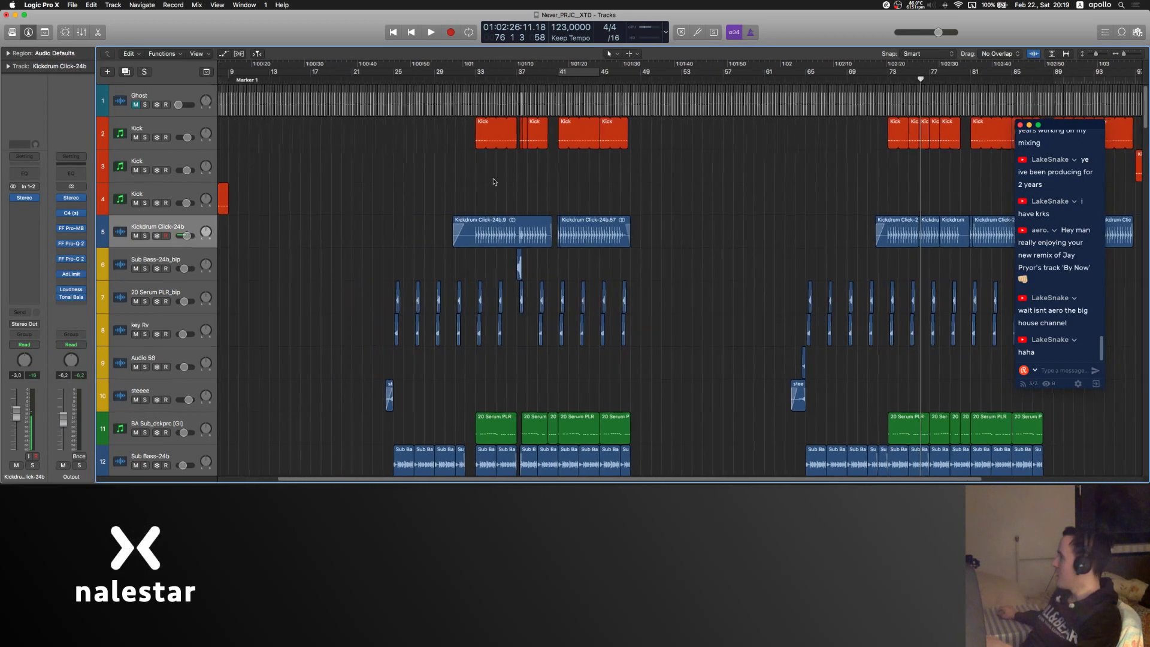
pyautogui.hscroll(2, 493, 181)
pyautogui.hscroll(-3, 493, 180)
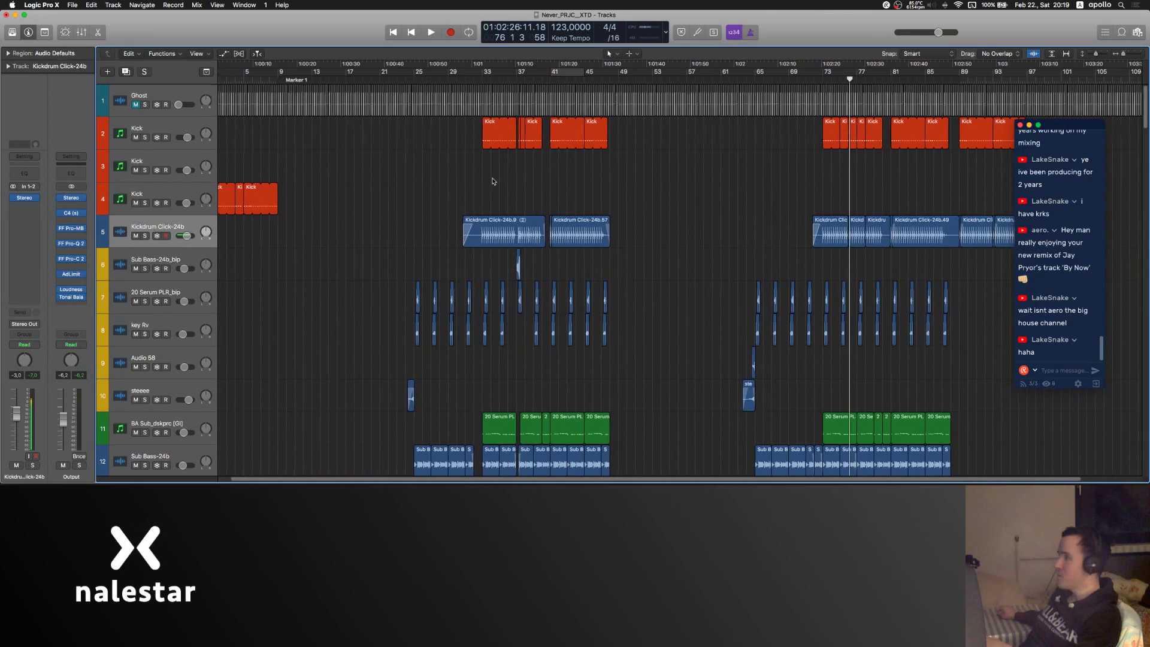
pyautogui.scroll(-15, 493, 181)
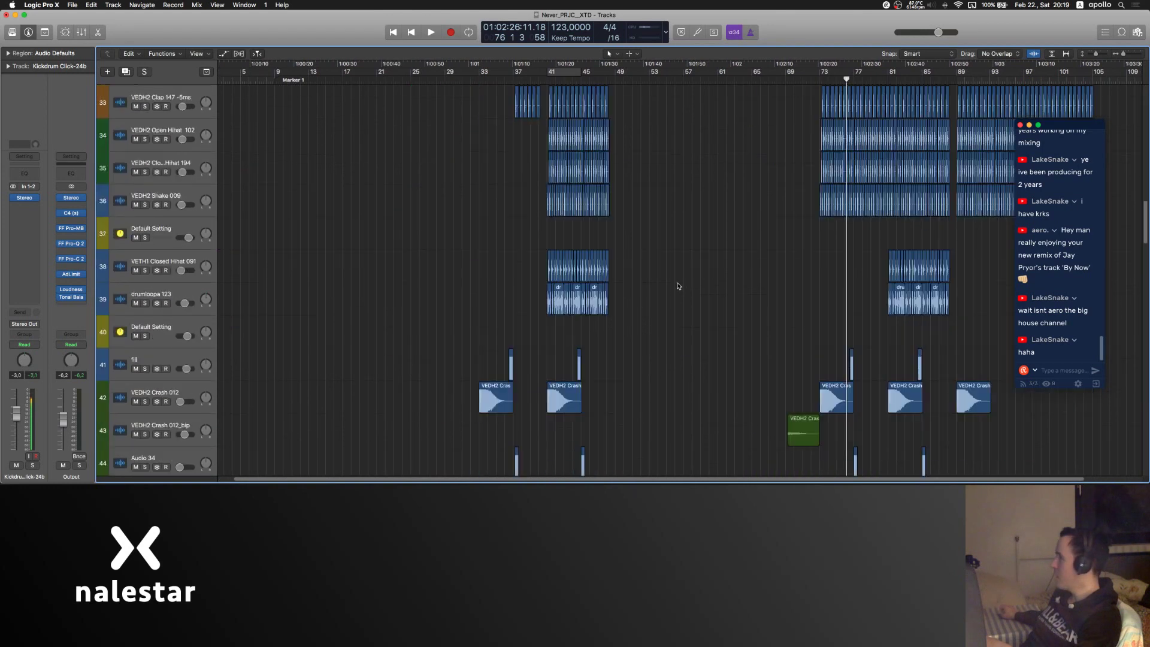
pyautogui.scroll(-2, 678, 286)
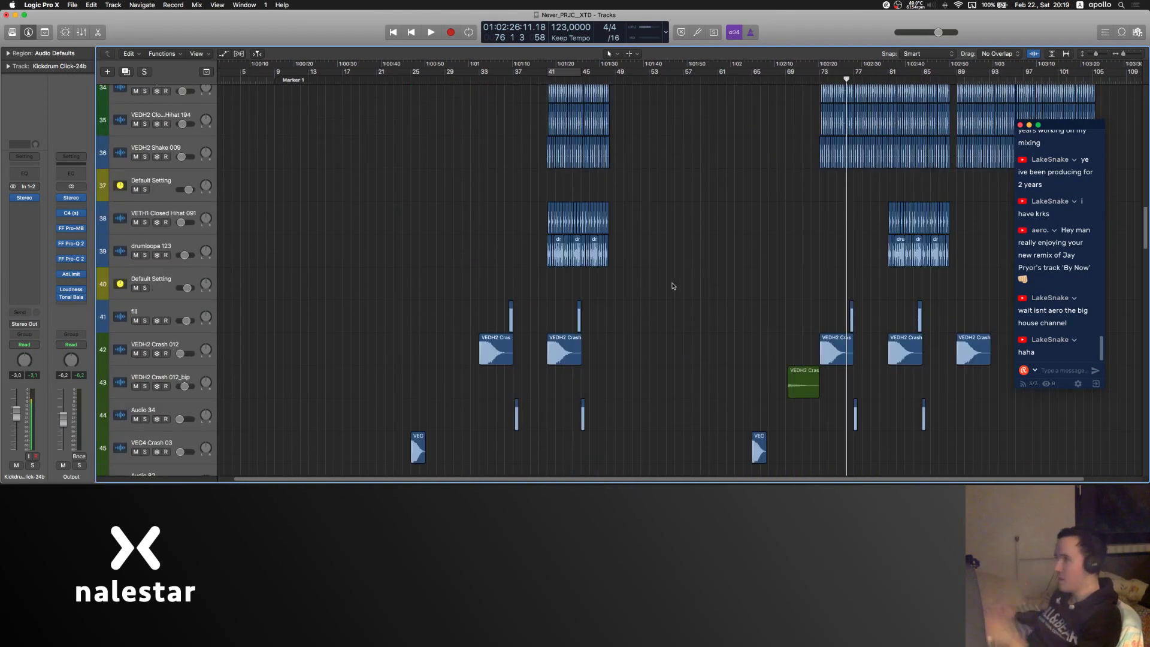
pyautogui.scroll(-10, 673, 287)
pyautogui.scroll(5, 572, 282)
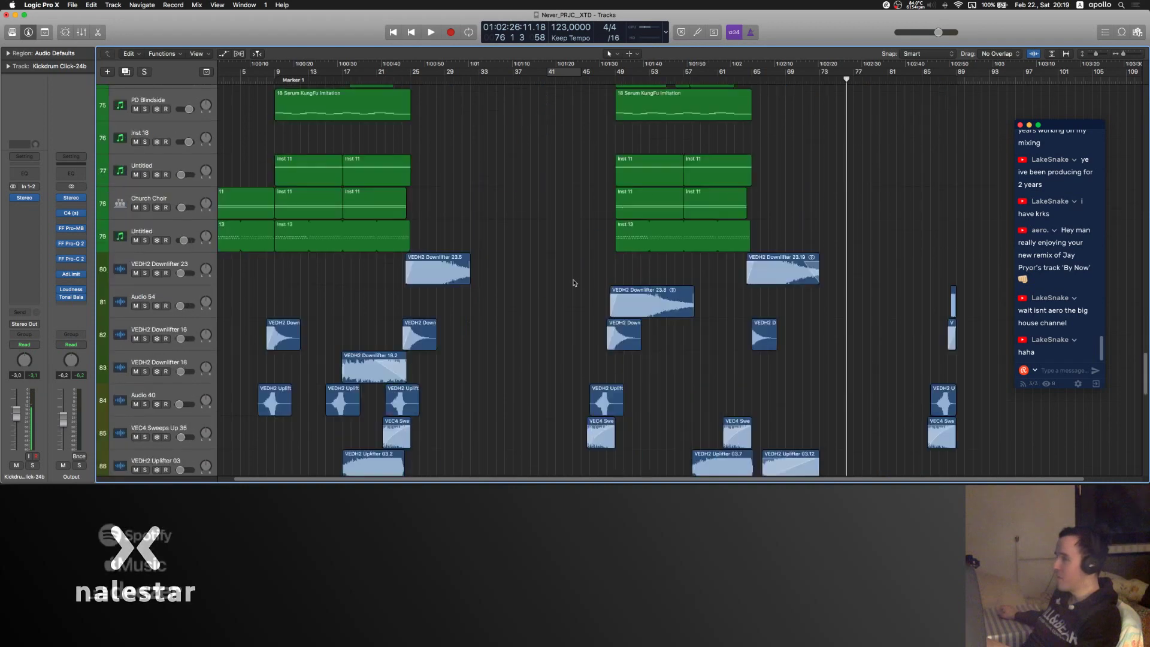
pyautogui.scroll(20, 572, 155)
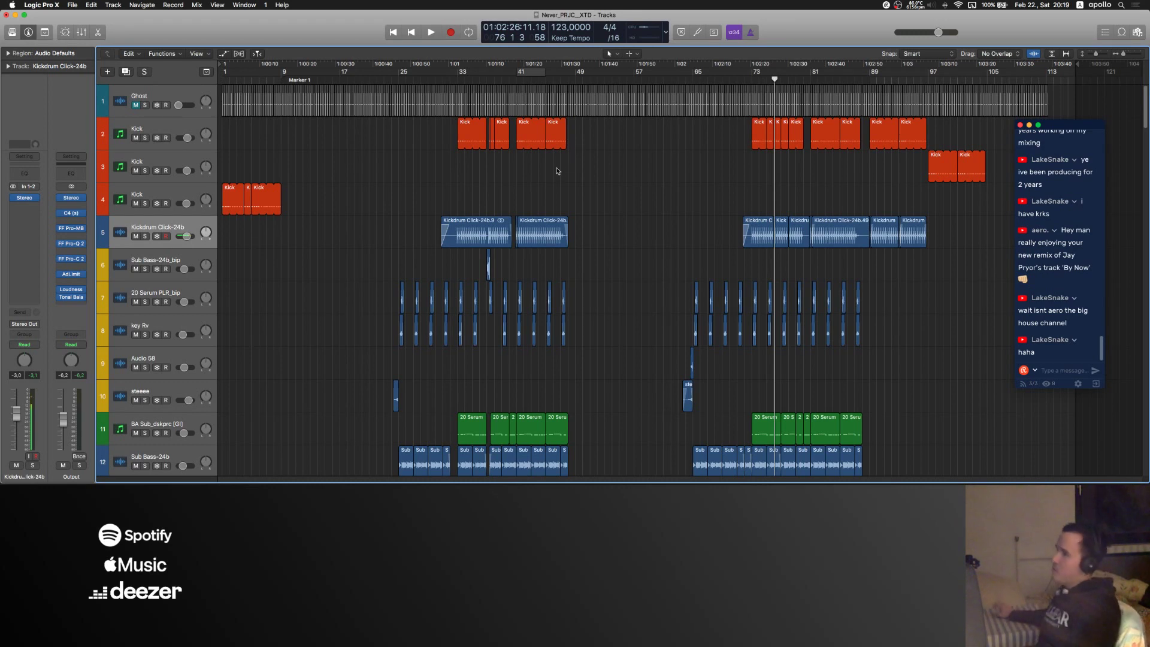
# - Solo the first Kick track and audition it from bar 33, stopping after about one bar
pyautogui.click(174, 128)
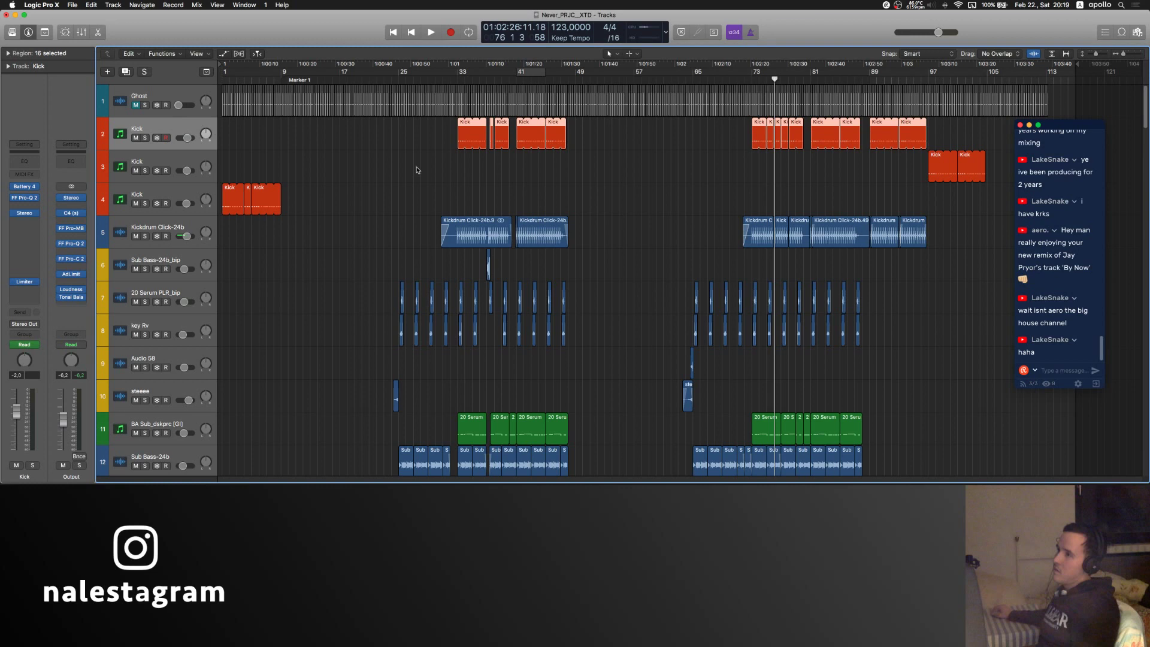
pyautogui.scroll(5, 490, 136)
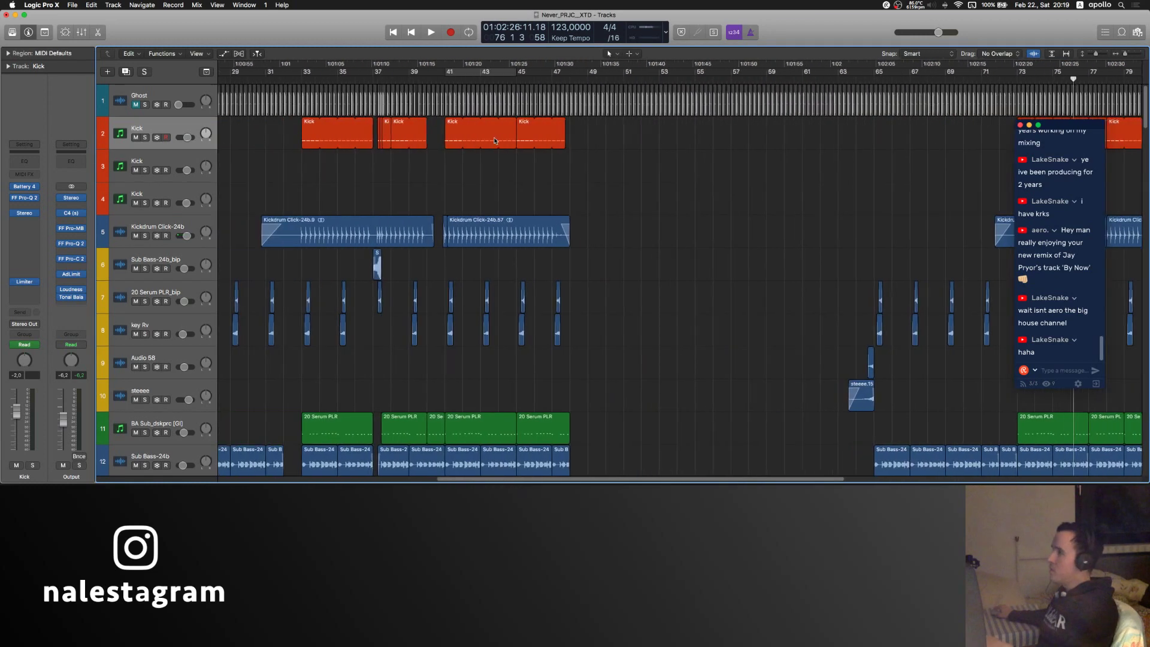
pyautogui.click(408, 76)
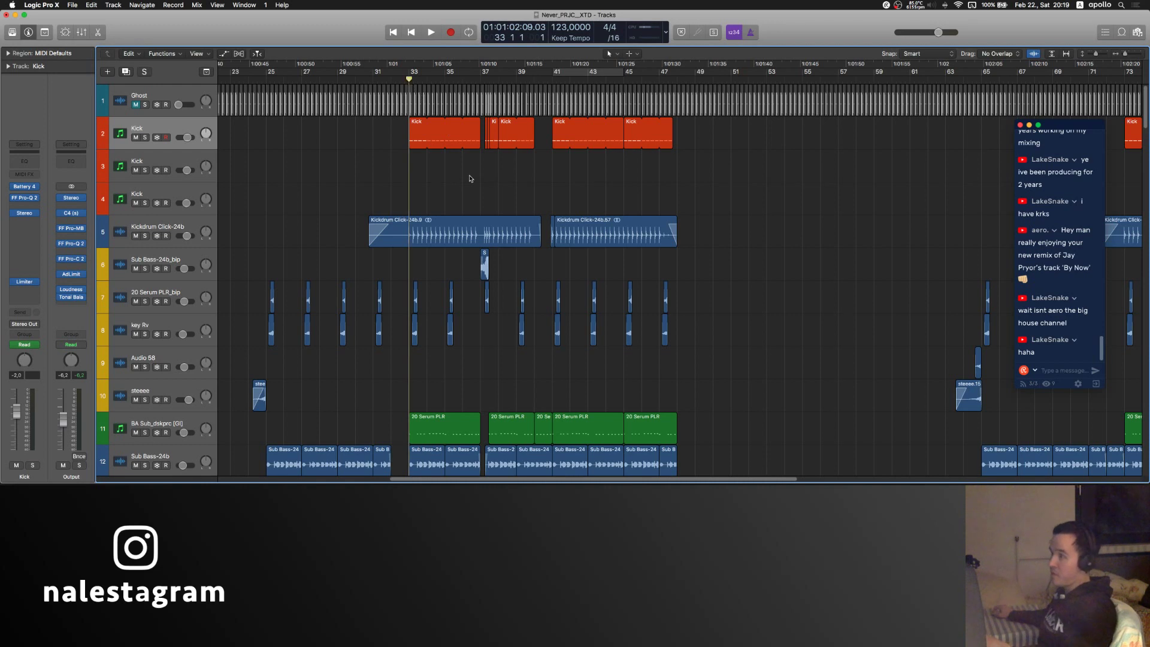
pyautogui.press('s')
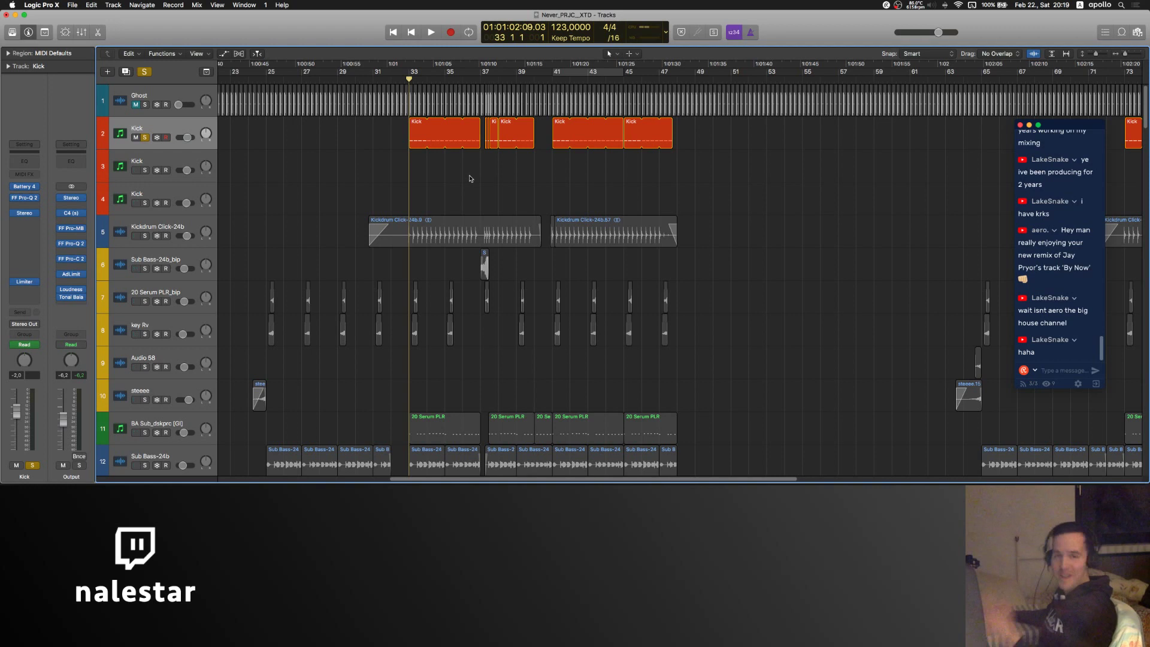
pyautogui.press('space')
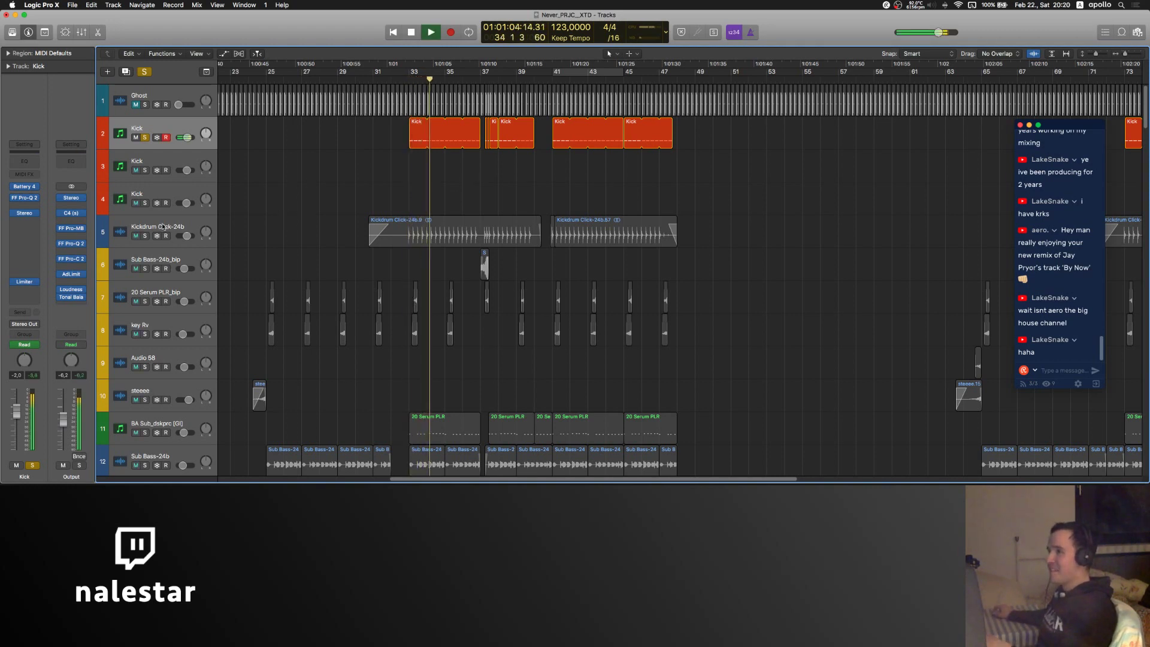
pyautogui.press('space')
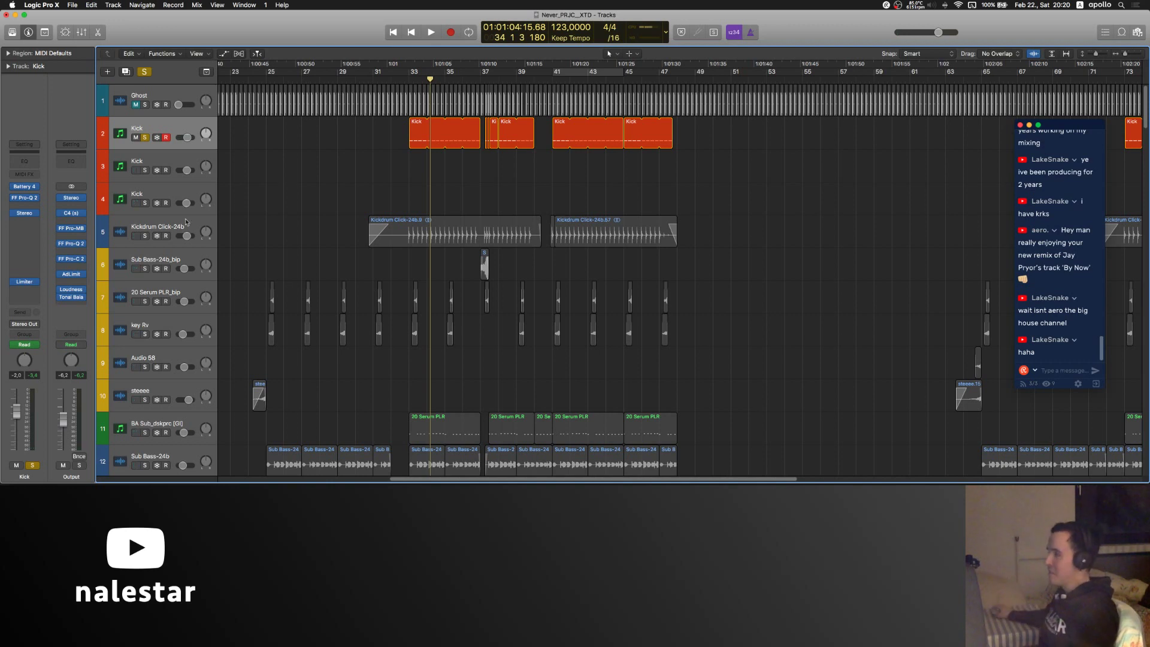
pyautogui.click(168, 226)
pyautogui.scroll(-3, 480, 159)
pyautogui.scroll(3, 360, 166)
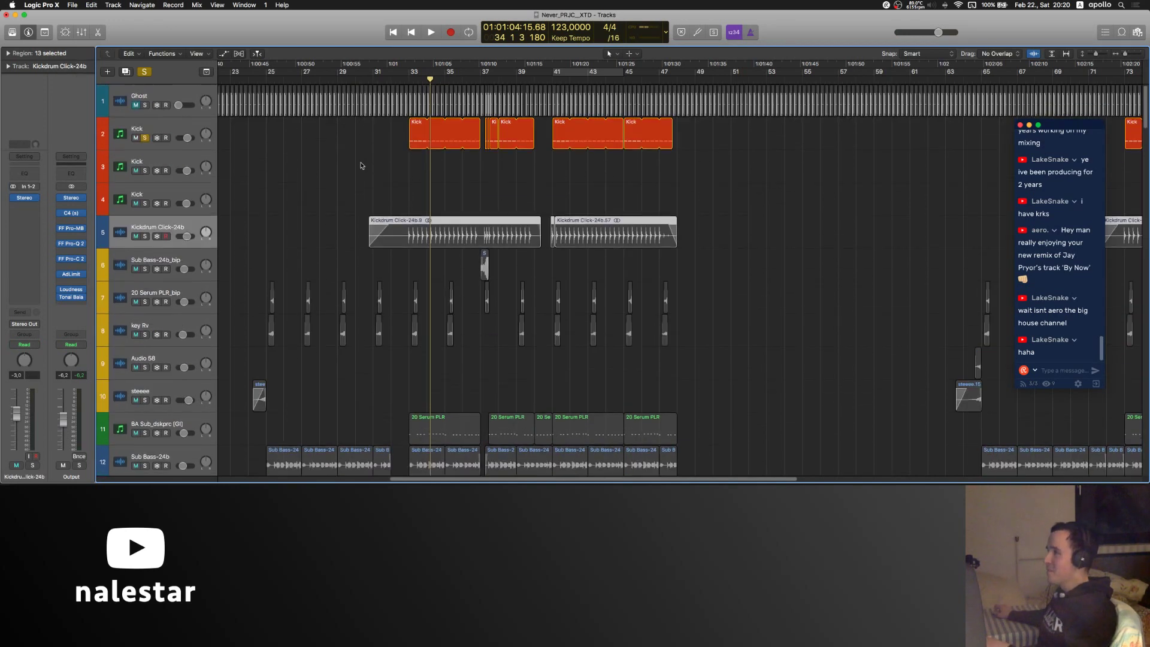
pyautogui.scroll(5, 497, 156)
pyautogui.hscroll(-2, 497, 156)
# - Open the Kick track's Battery 4 instrument, audition its first sample cell, and close the plug-in
pyautogui.click(197, 128)
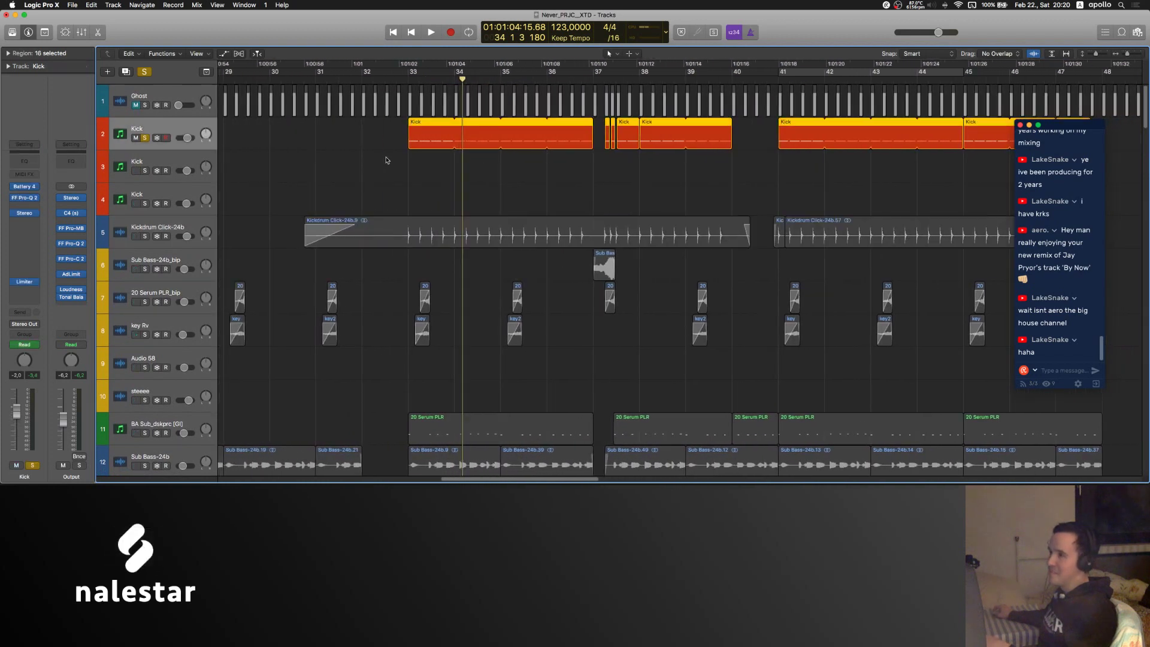
pyautogui.click(386, 160)
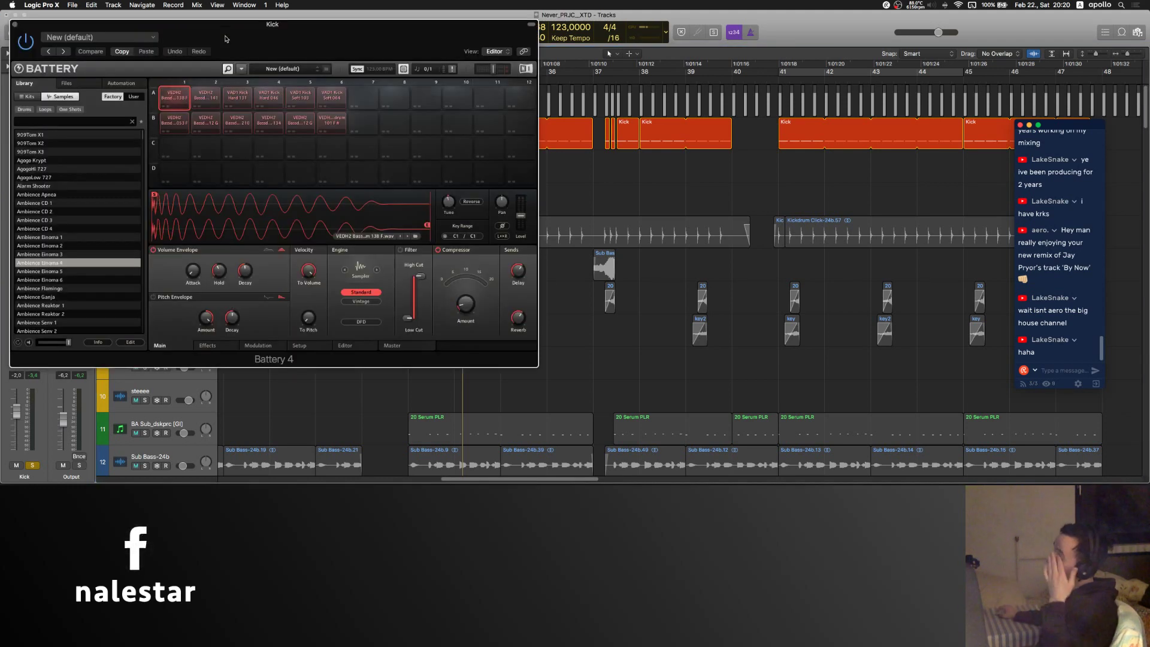
pyautogui.click(287, 120)
pyautogui.click(287, 122)
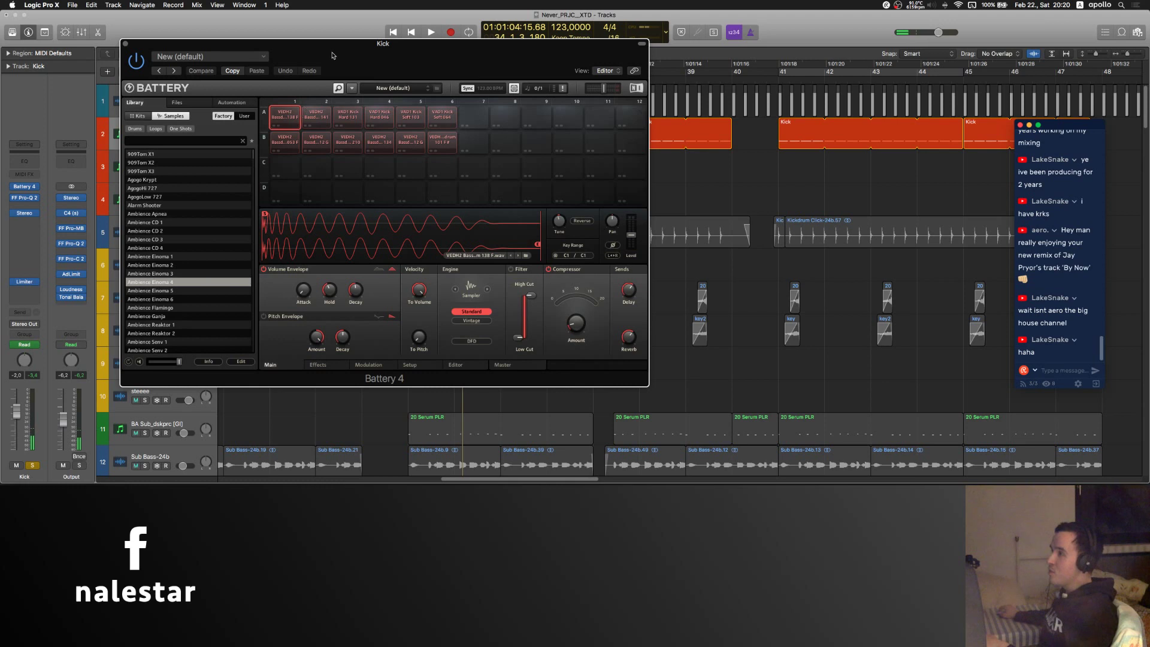
pyautogui.moveTo(333, 56); pyautogui.dragTo(413, 54)
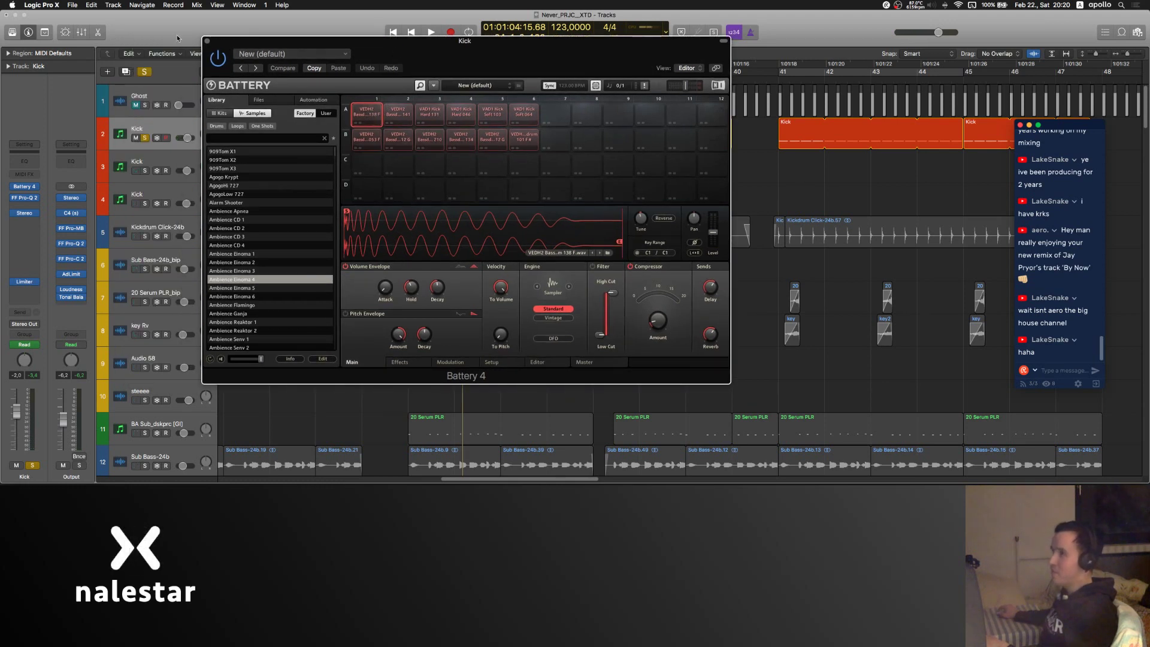
pyautogui.click(208, 42)
# - Solo Kickdrum Click-24b together with the Kick, audition the layered kick from bar 34, and clear the solos
pyautogui.scroll(-5, 383, 163)
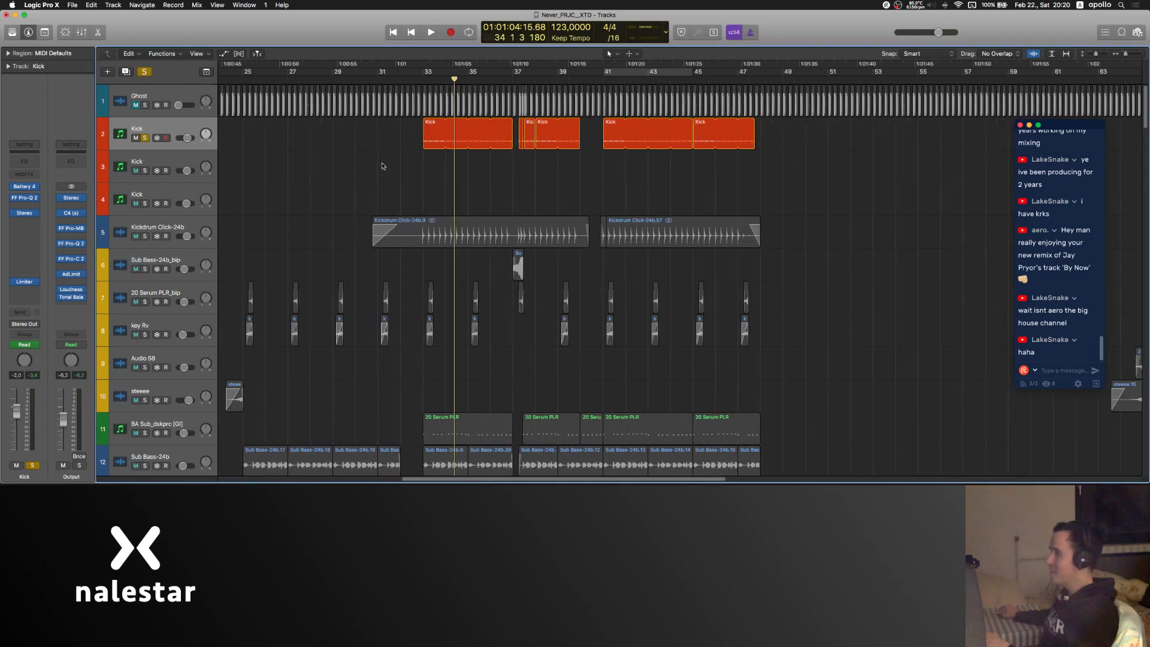
pyautogui.click(145, 236)
pyautogui.press('space')
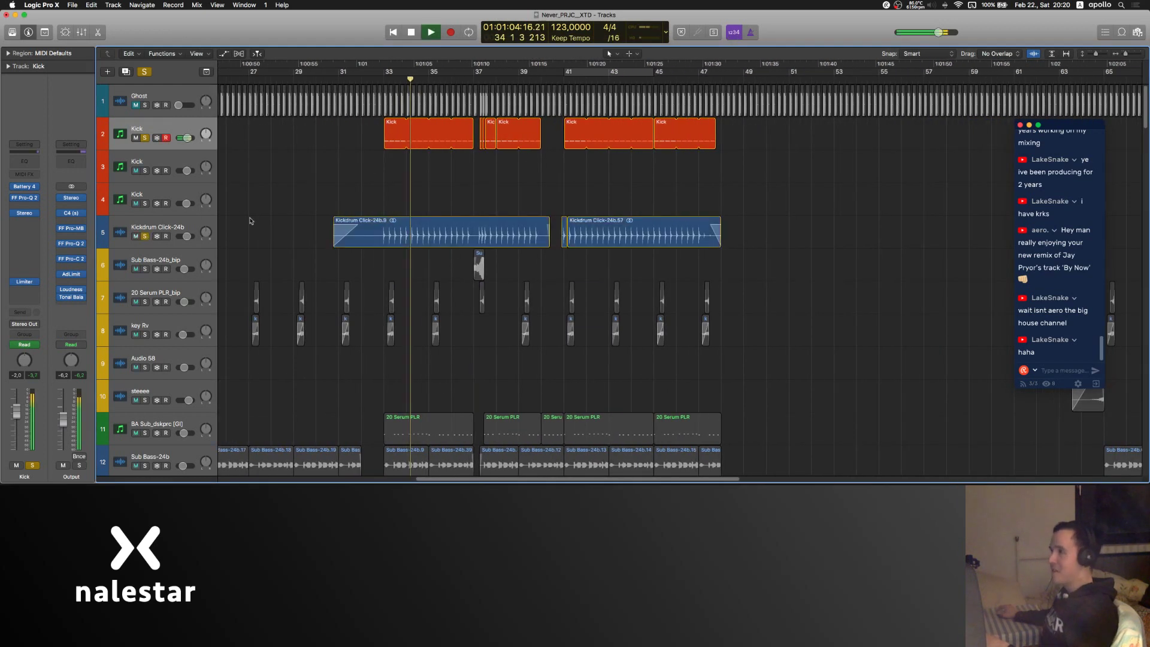
pyautogui.press('space')
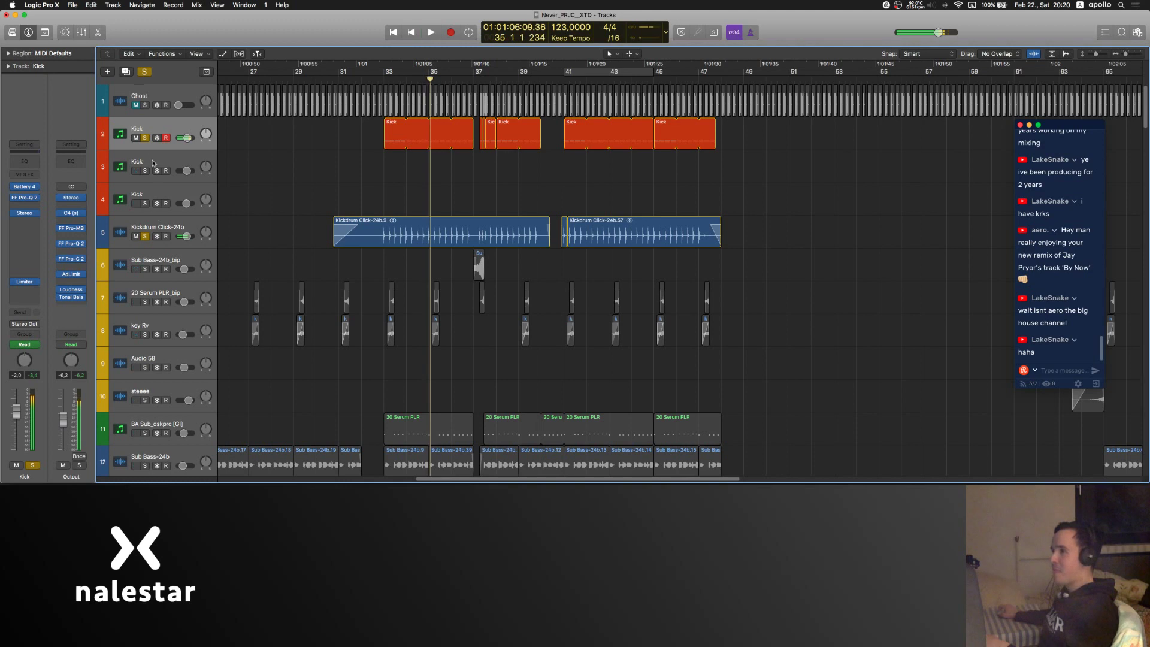
pyautogui.click(148, 142)
# - Solo the 20 Serum PLR_bip and key Rv tracks and audition their reversed hits around bar 33
pyautogui.scroll(-3, 360, 249)
pyautogui.hscroll(-3, 359, 250)
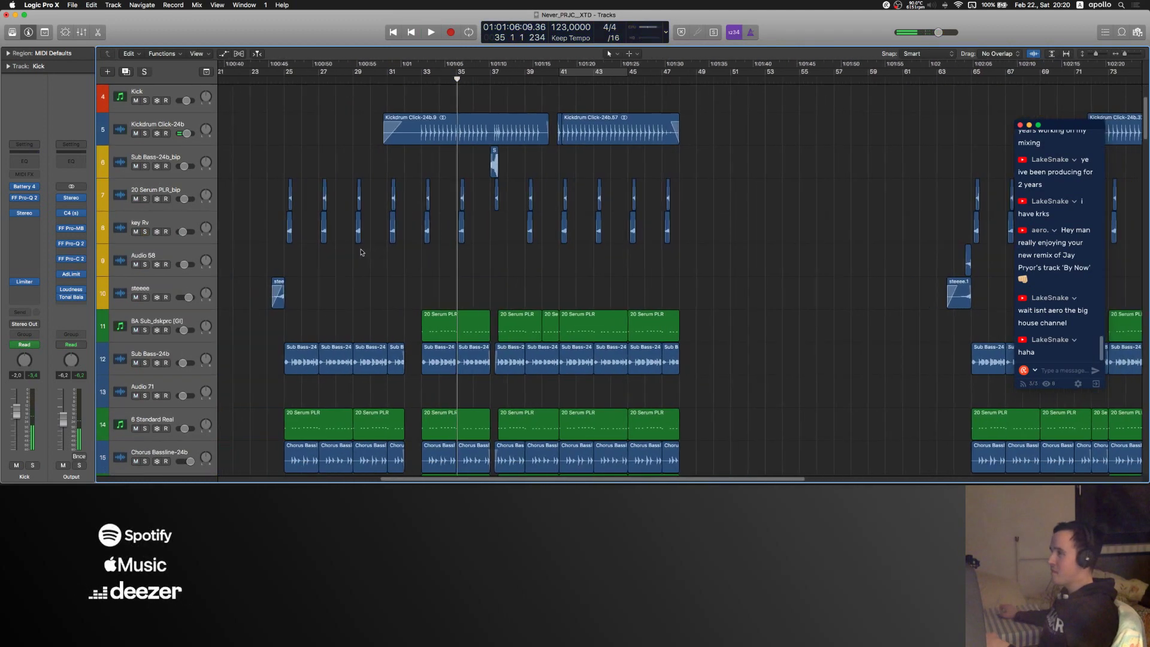
pyautogui.moveTo(147, 197); pyautogui.dragTo(146, 231)
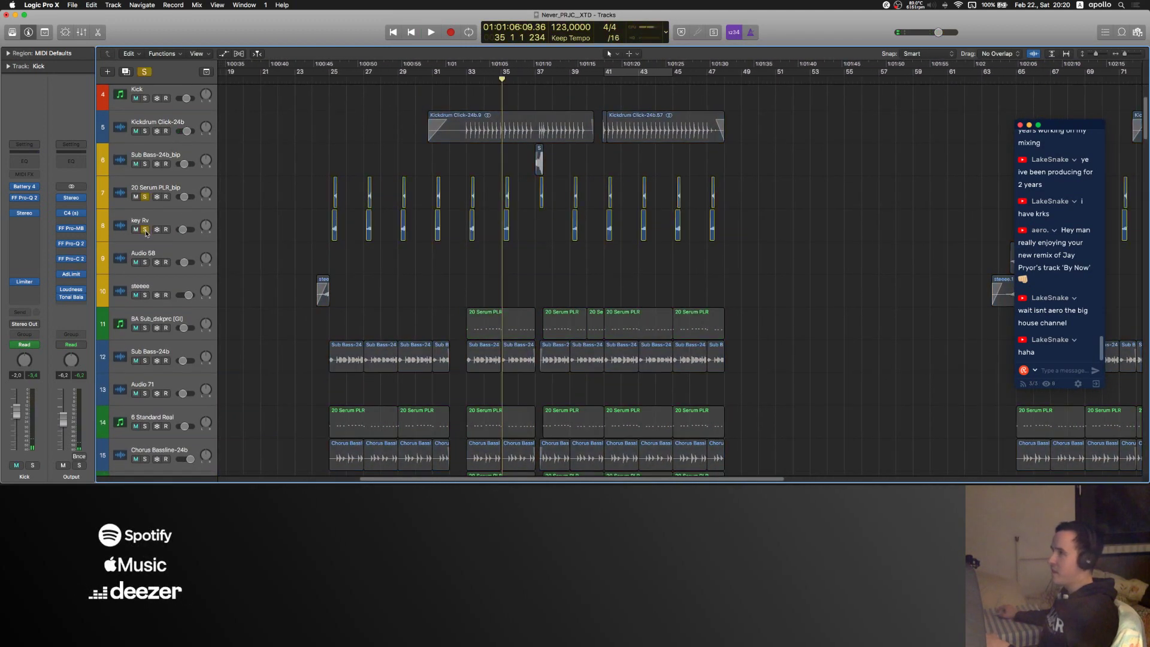
pyautogui.click(467, 67)
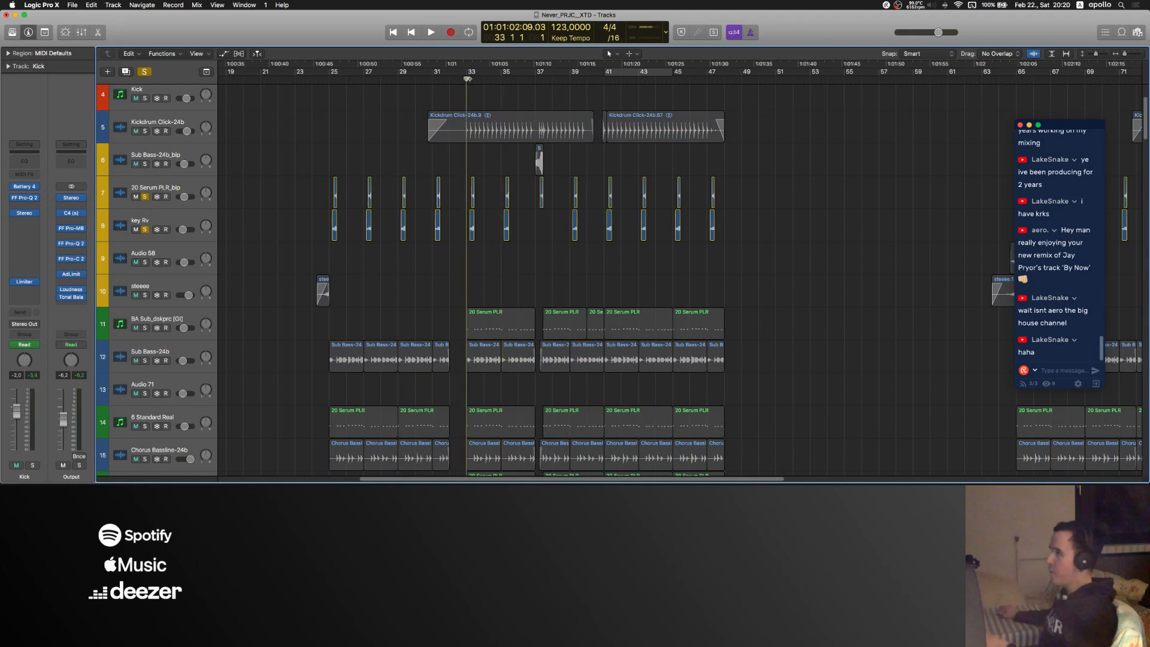
pyautogui.press('super+Right')
pyautogui.press('super+Right')
pyautogui.scroll(1, 530, 269)
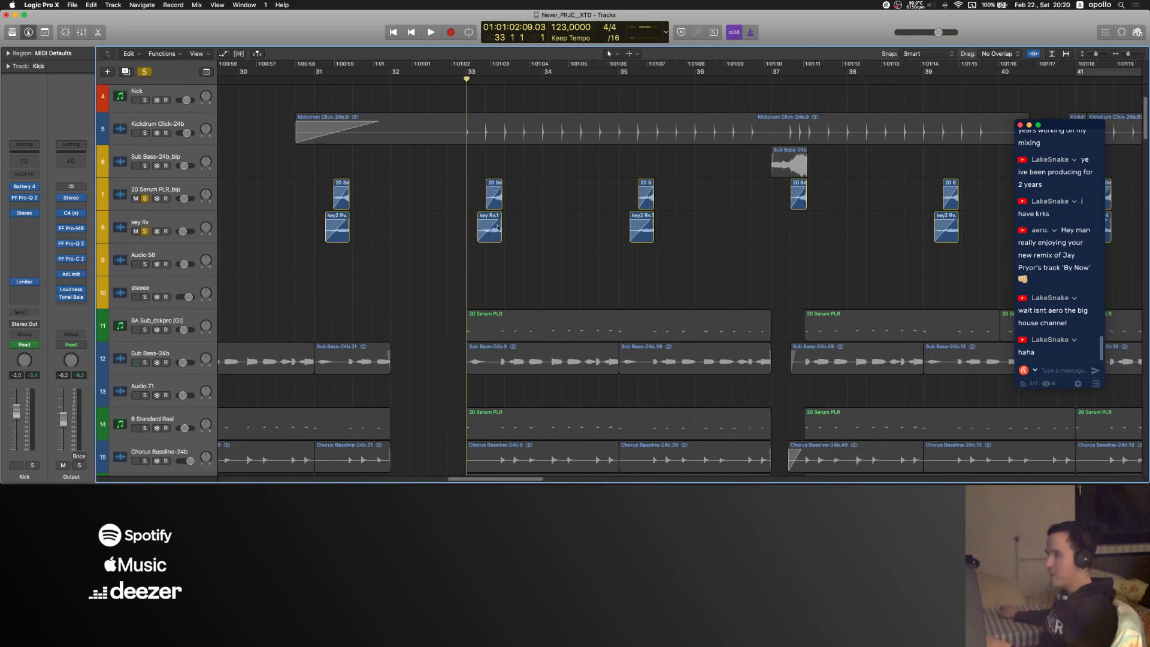
pyautogui.press('space')
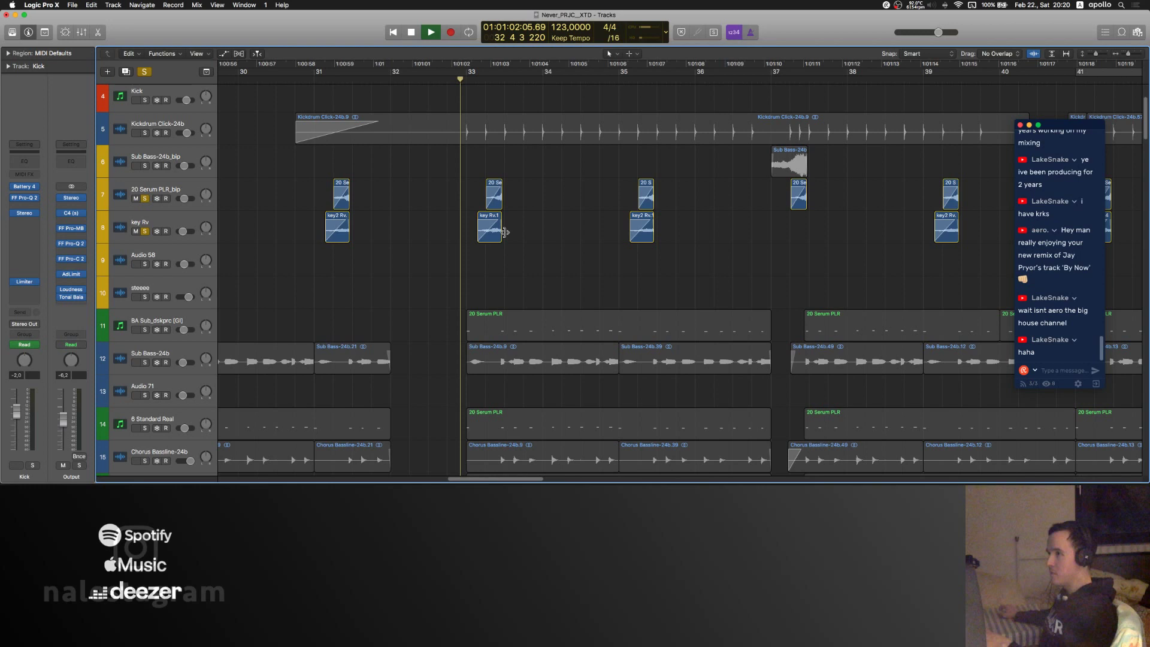
pyautogui.press('space')
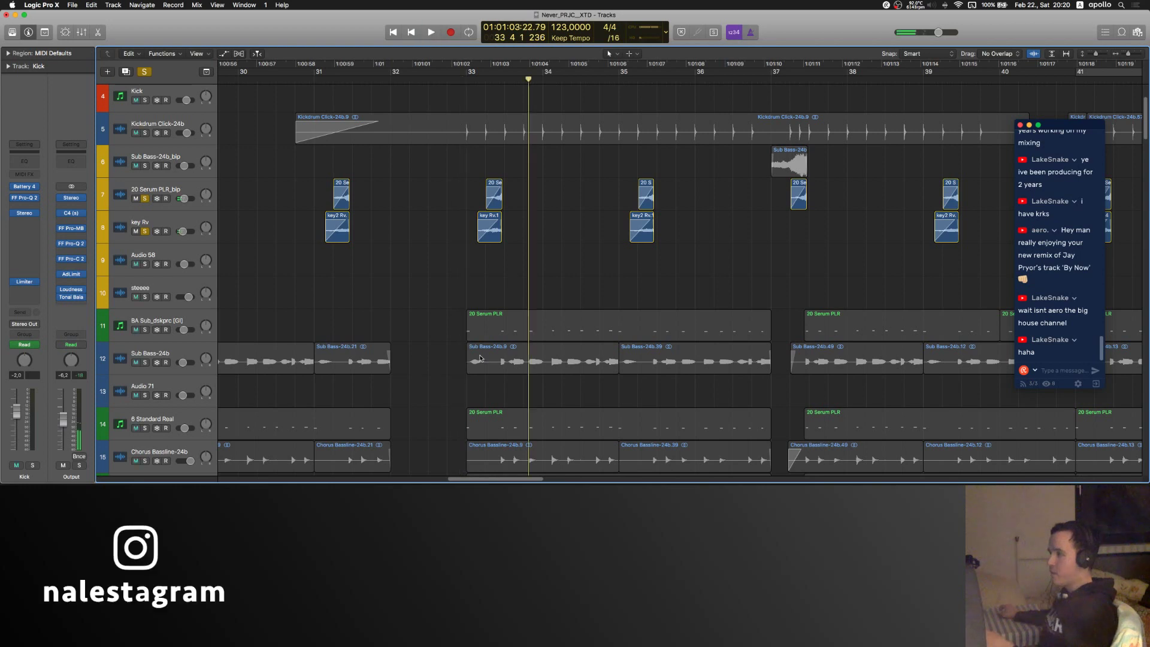
pyautogui.scroll(-3, 511, 345)
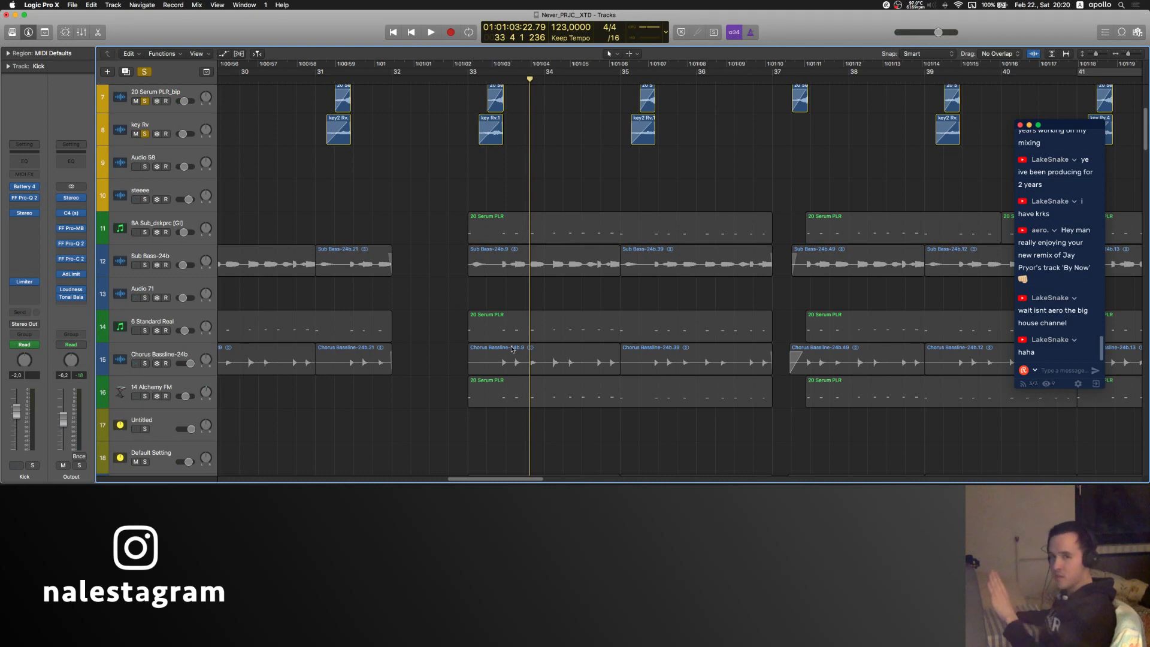
# - Clear the solos on the key Rv and 20 Serum PLR_bip tracks
pyautogui.scroll(5, 542, 352)
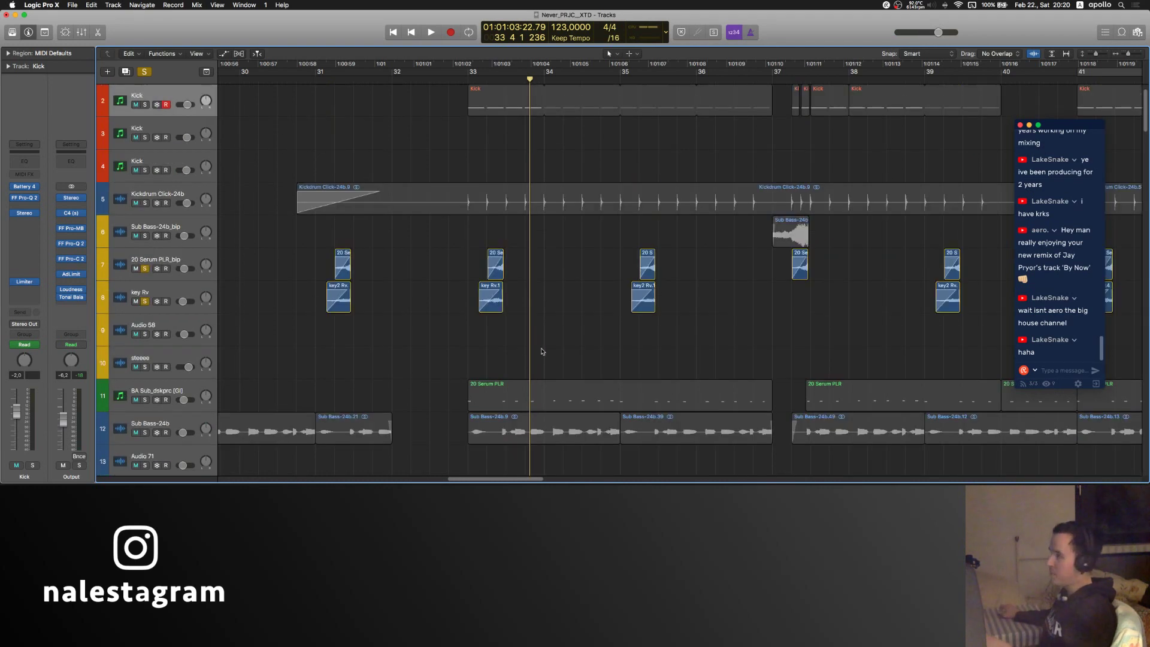
pyautogui.click(145, 301)
pyautogui.click(144, 269)
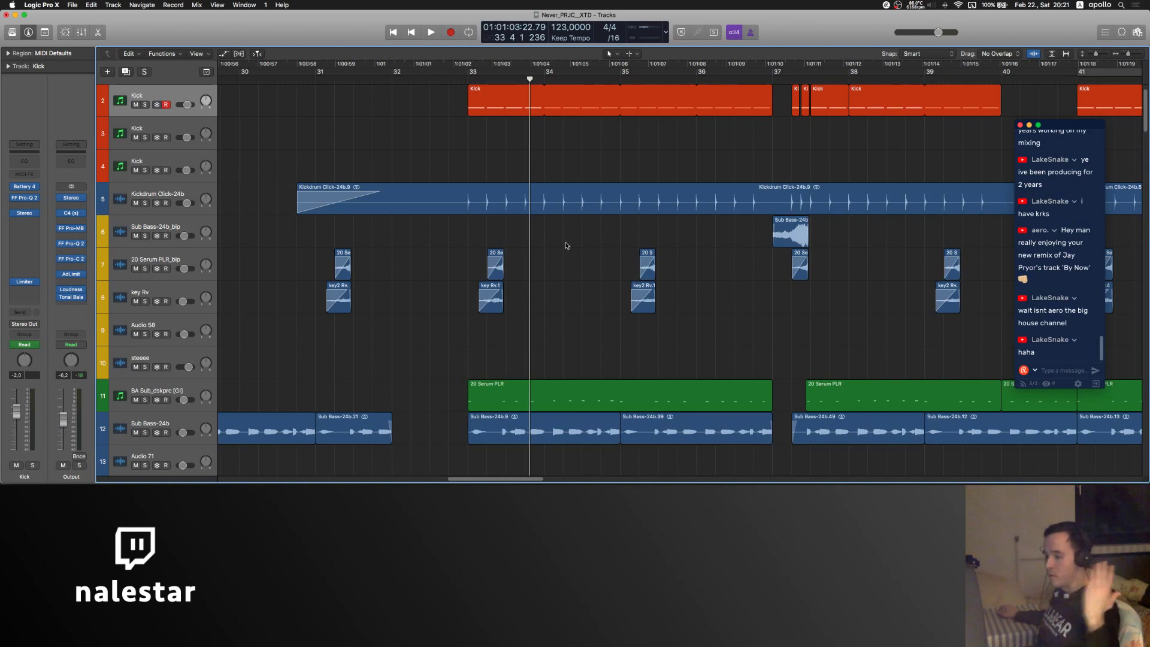
# - Play the full mix from just before bar 33 and stop shortly before bar 36
pyautogui.click(445, 79)
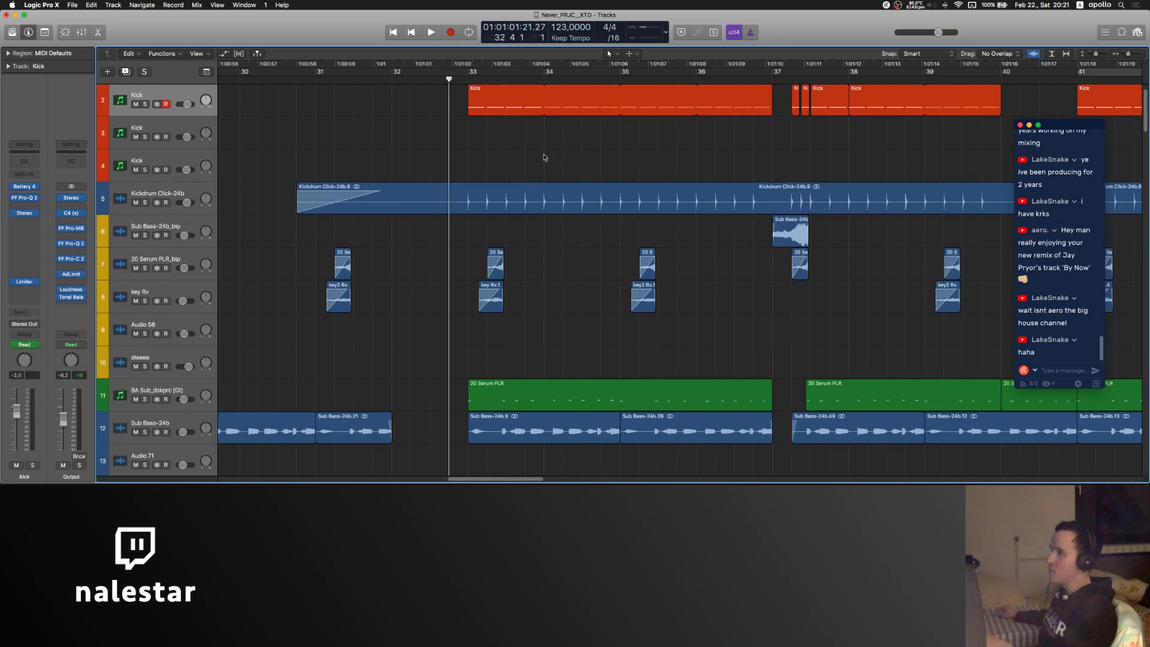
pyautogui.press('space')
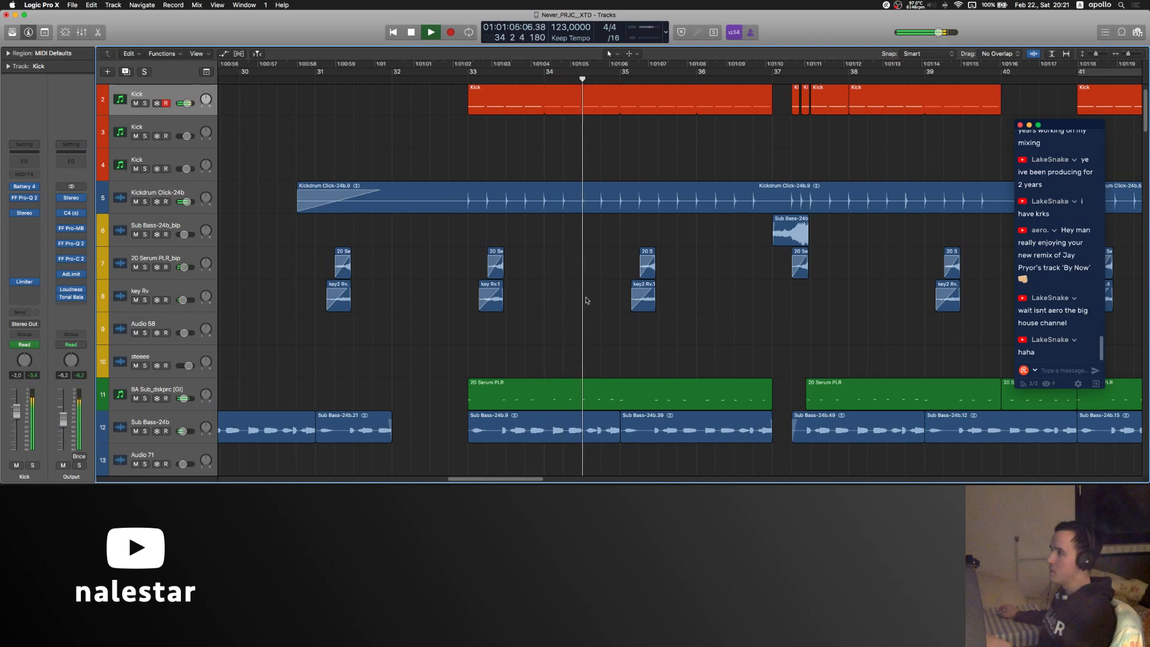
pyautogui.hscroll(5, 585, 300)
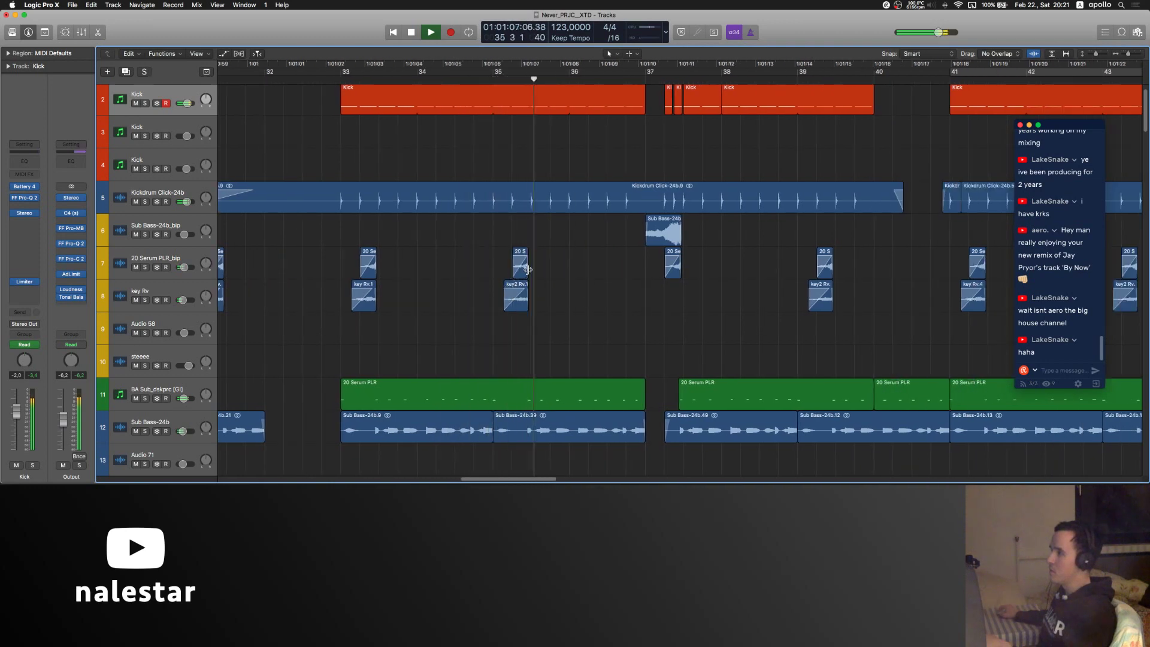
pyautogui.press('space')
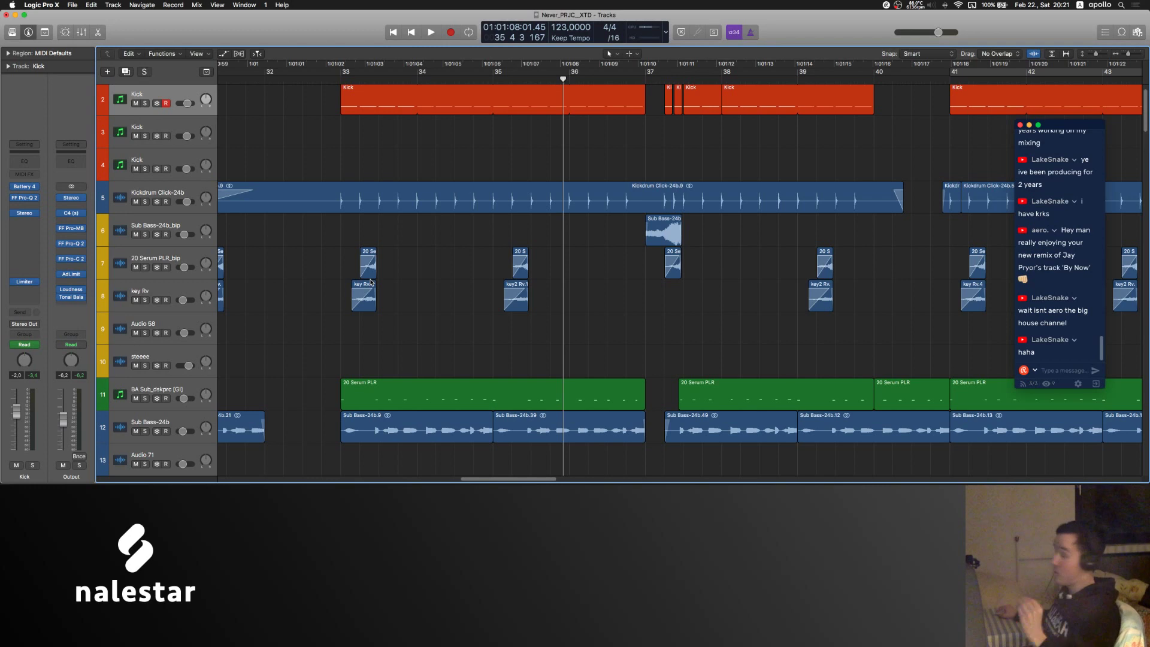
# - Examine the bass and synth layers, selecting Chorus Synths-24b, the Untitled track 24, Foliage and the Stab_Bellish_Deep Future track in turn
pyautogui.scroll(-10, 446, 360)
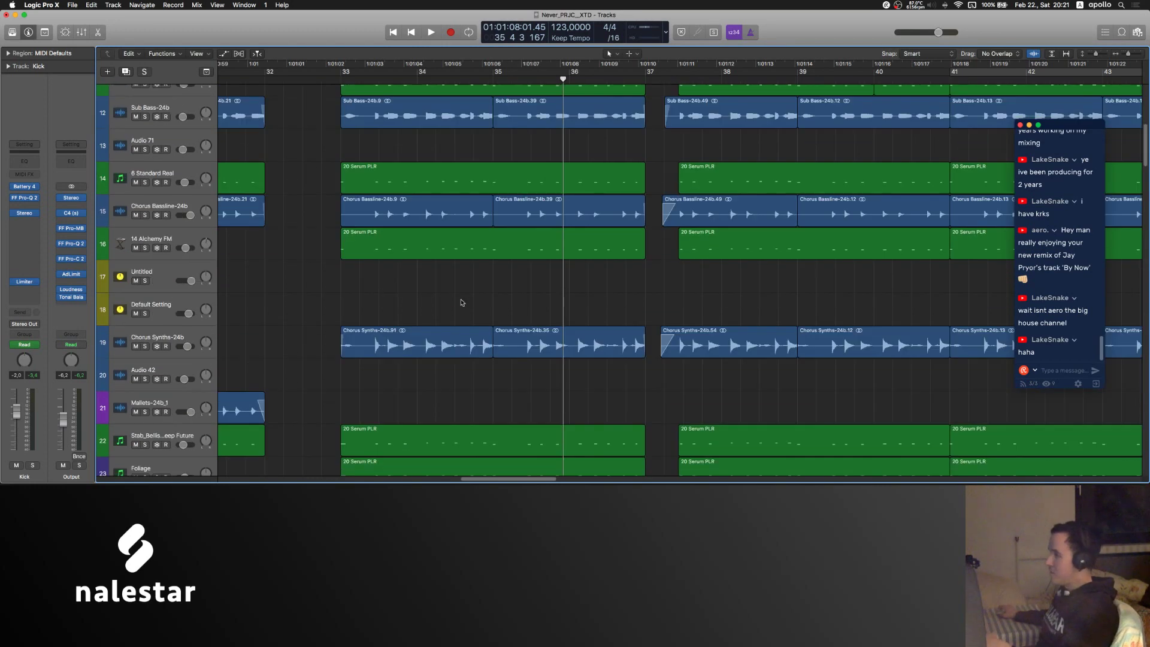
pyautogui.scroll(-9, 462, 303)
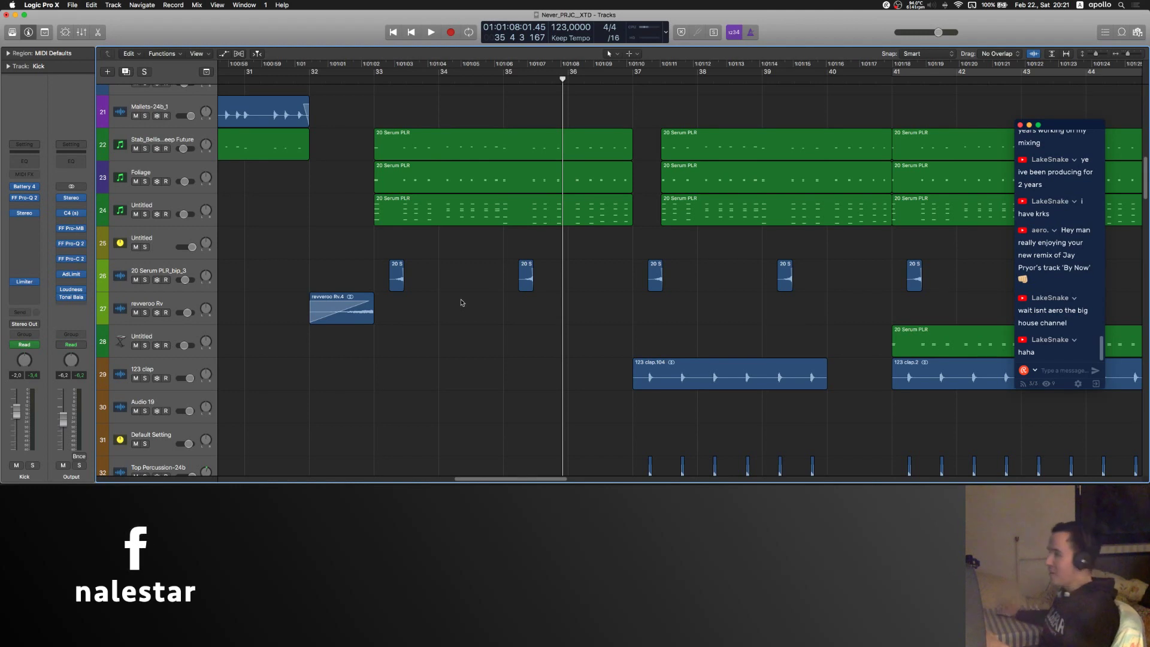
pyautogui.scroll(9, 462, 303)
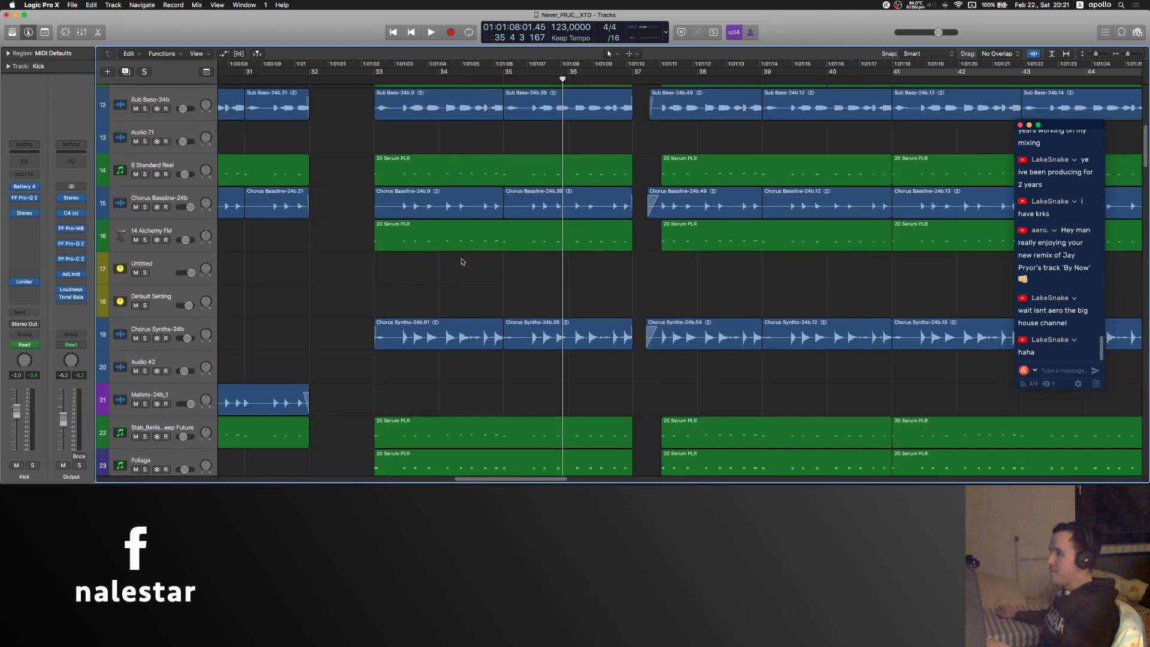
pyautogui.scroll(2, 461, 261)
pyautogui.click(152, 376)
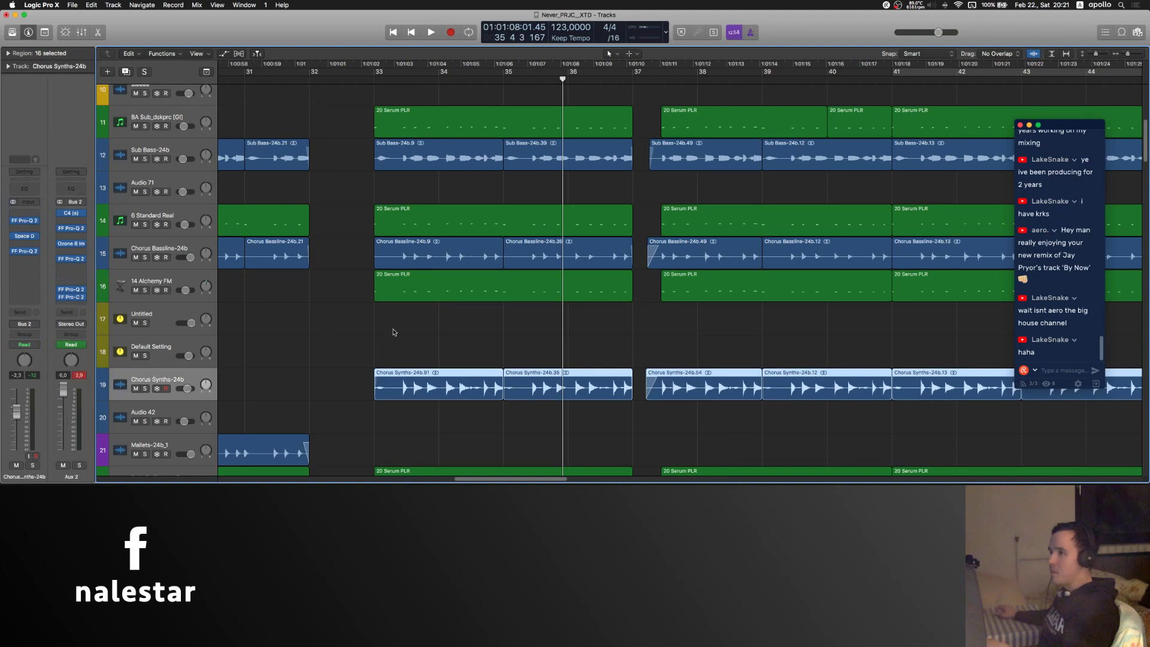
pyautogui.scroll(-8, 395, 330)
pyautogui.click(172, 280)
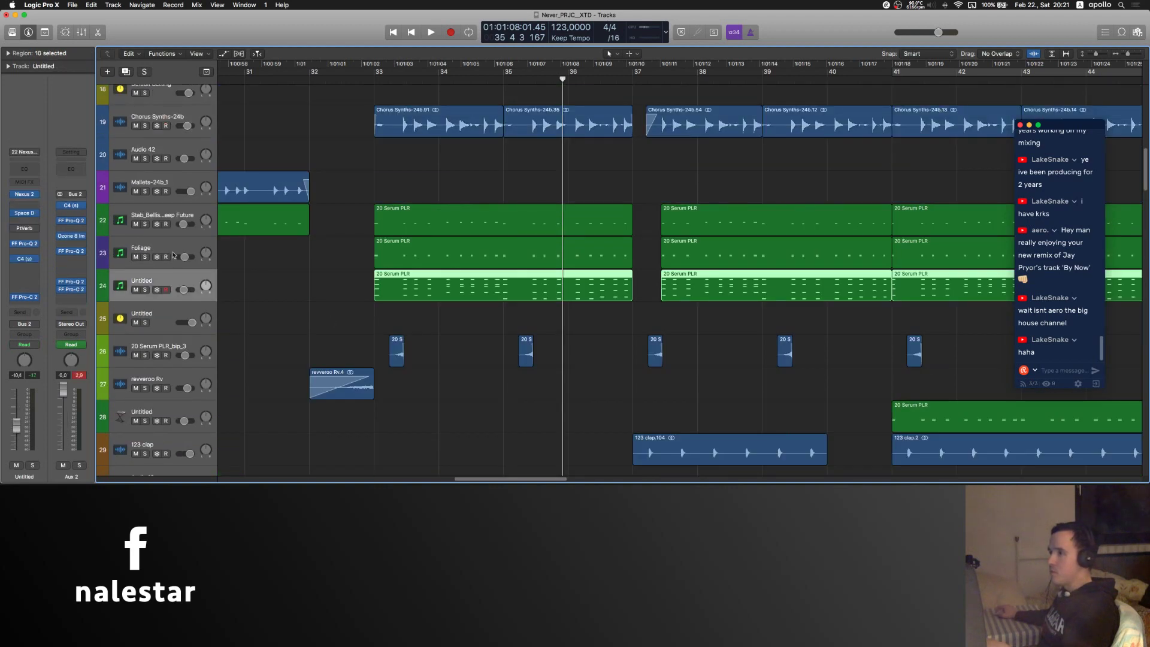
pyautogui.click(173, 255)
pyautogui.click(173, 218)
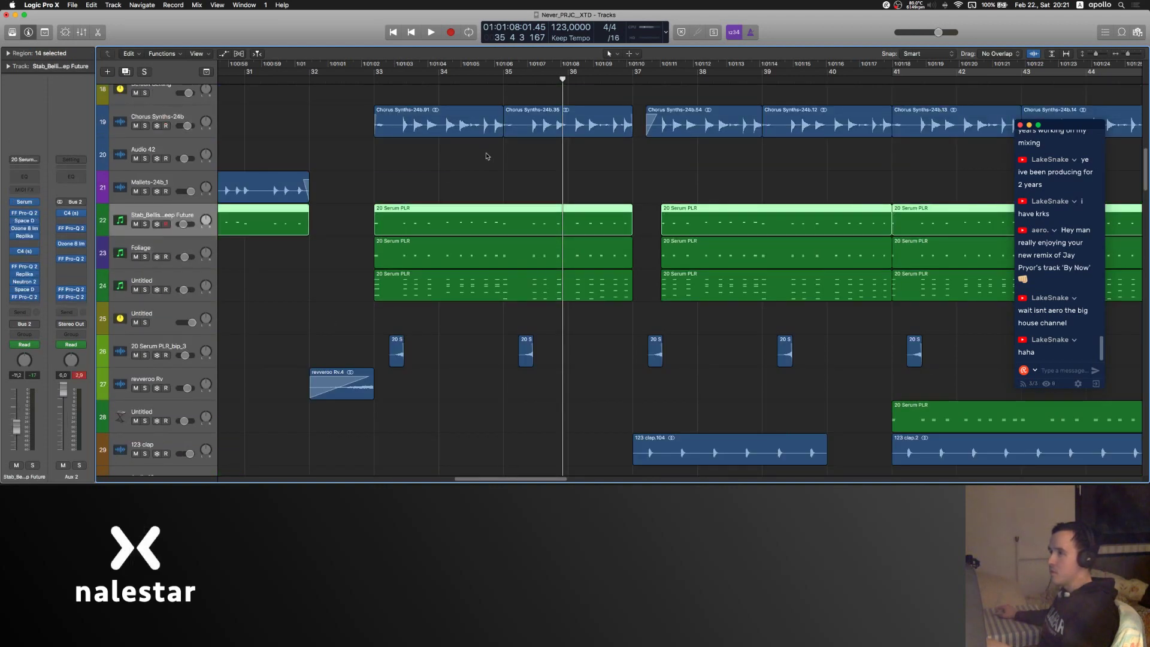
# - Solo the Stab_Bellish_Deep Future track and set a cycle range from bar 33 to bar 37
pyautogui.press('s')
pyautogui.press('space')
pyautogui.press('super+Right')
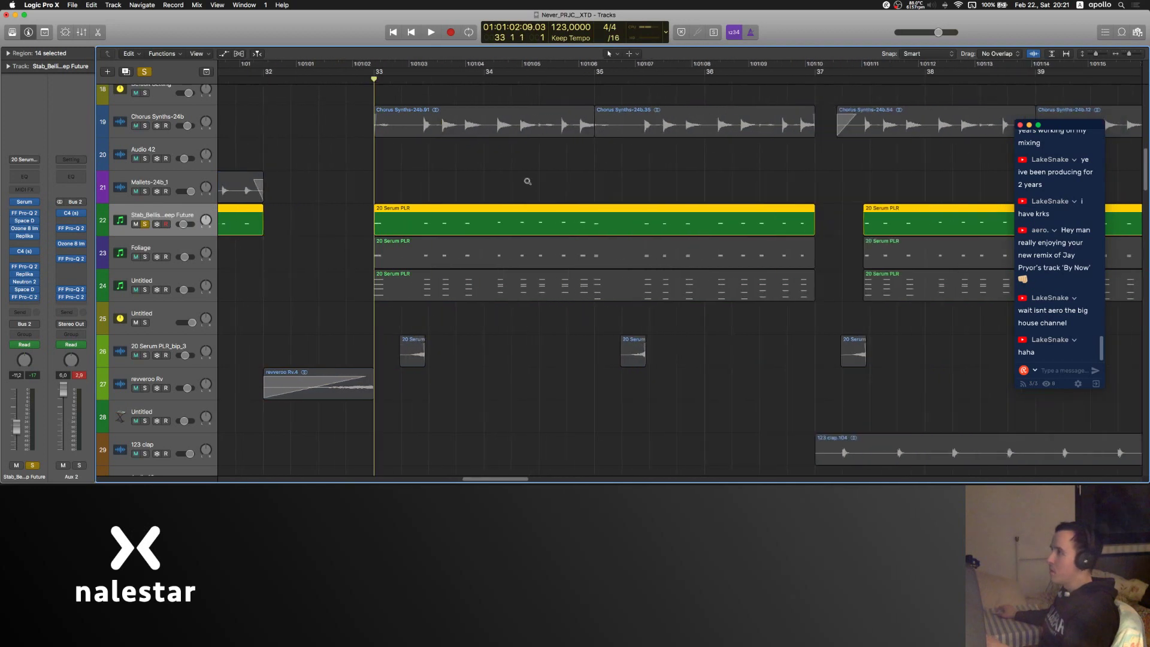
pyautogui.click(522, 159)
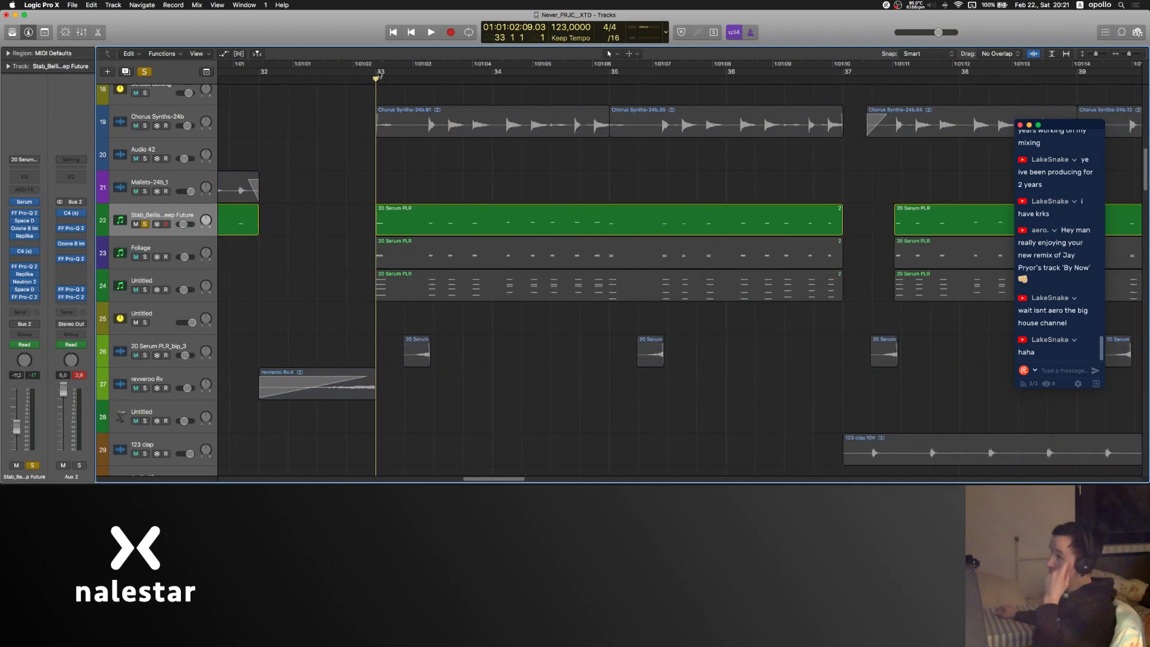
pyautogui.moveTo(379, 75); pyautogui.dragTo(844, 73)
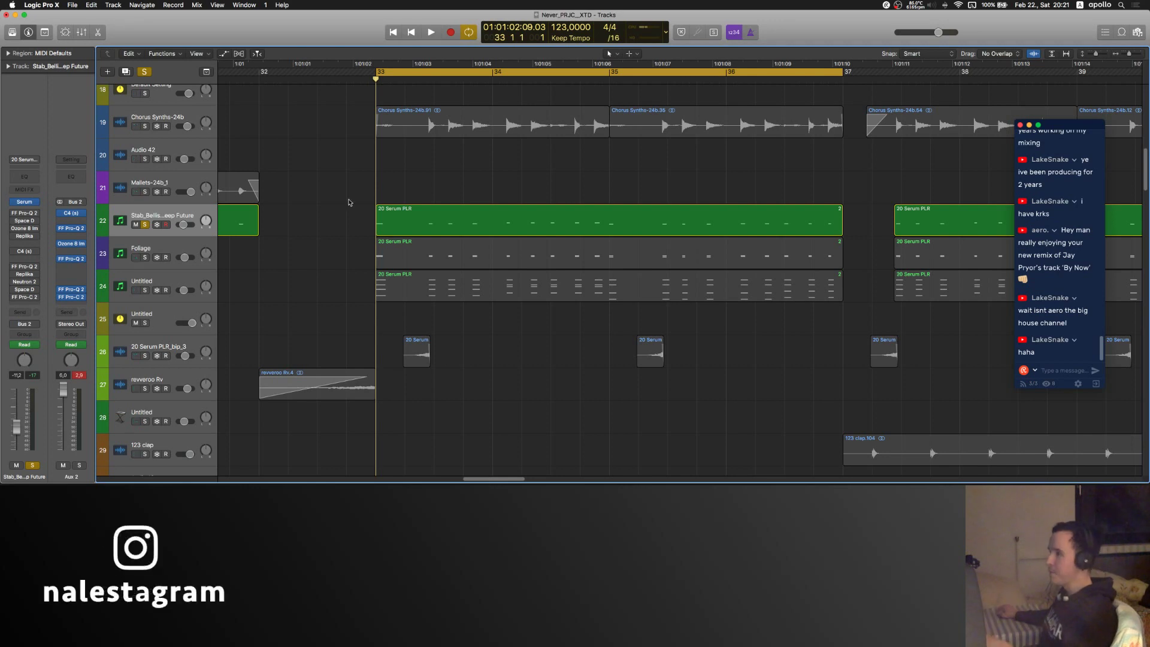
# - Open the stab track's Serum instrument, audition the patch from bar 33, and close the plug-in
pyautogui.click(27, 204)
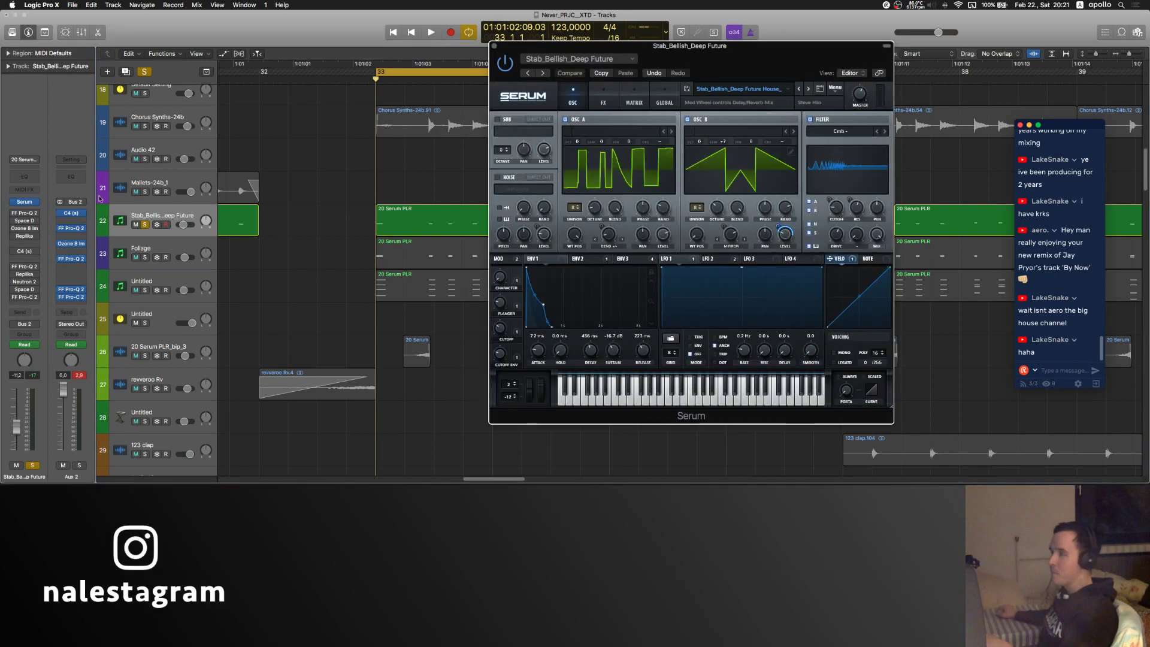
pyautogui.press('space')
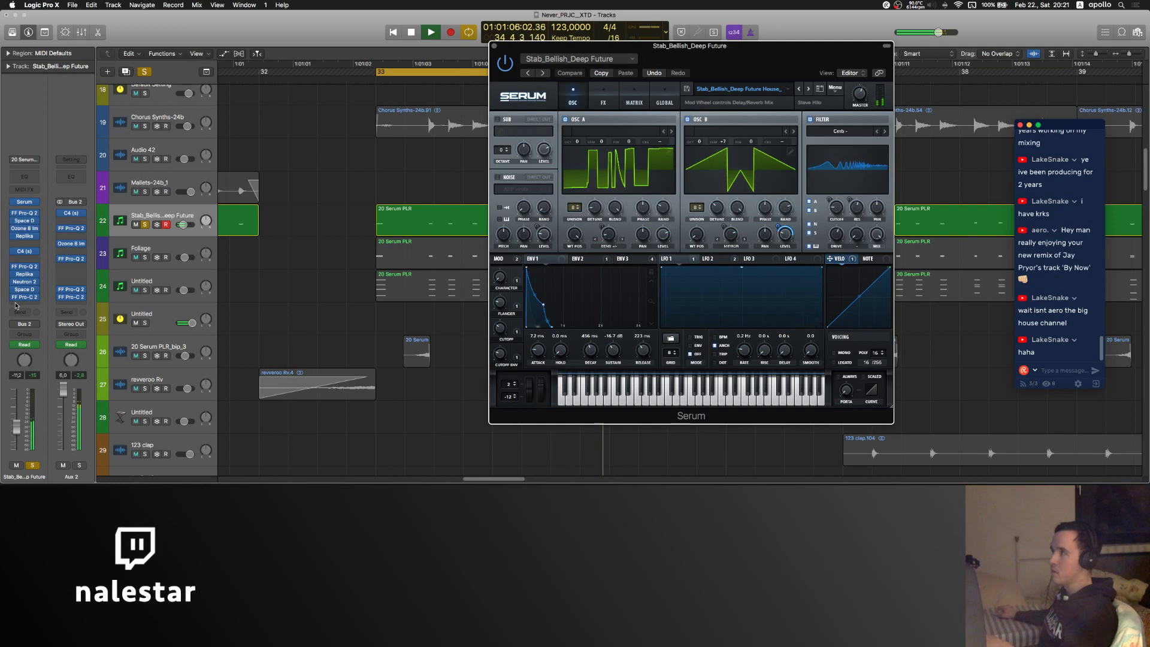
pyautogui.press('space')
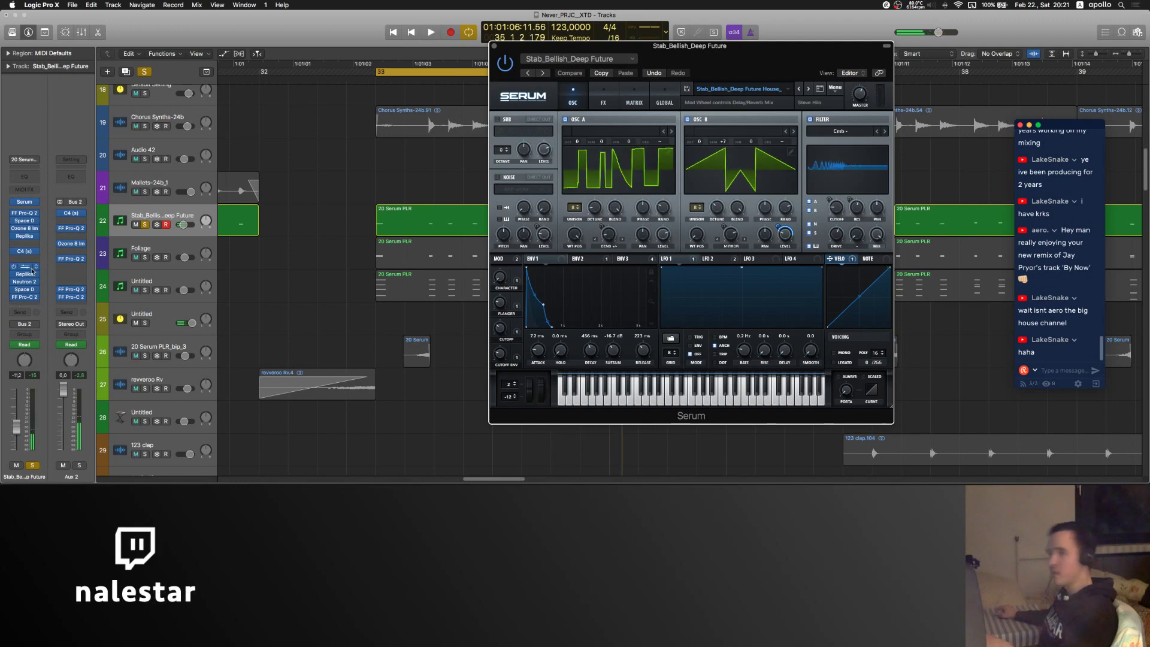
pyautogui.click(493, 46)
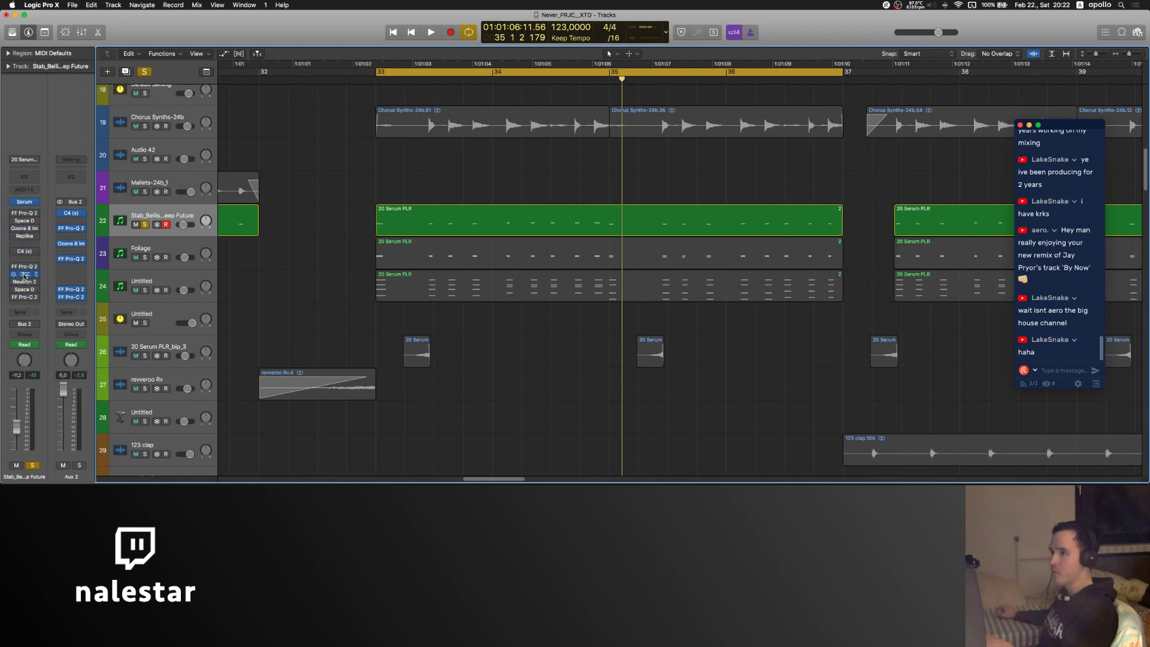
# - Audition the stab loop and open its lower Replika delay, placing the plug-in window over the arrangement's centre
pyautogui.press('space')
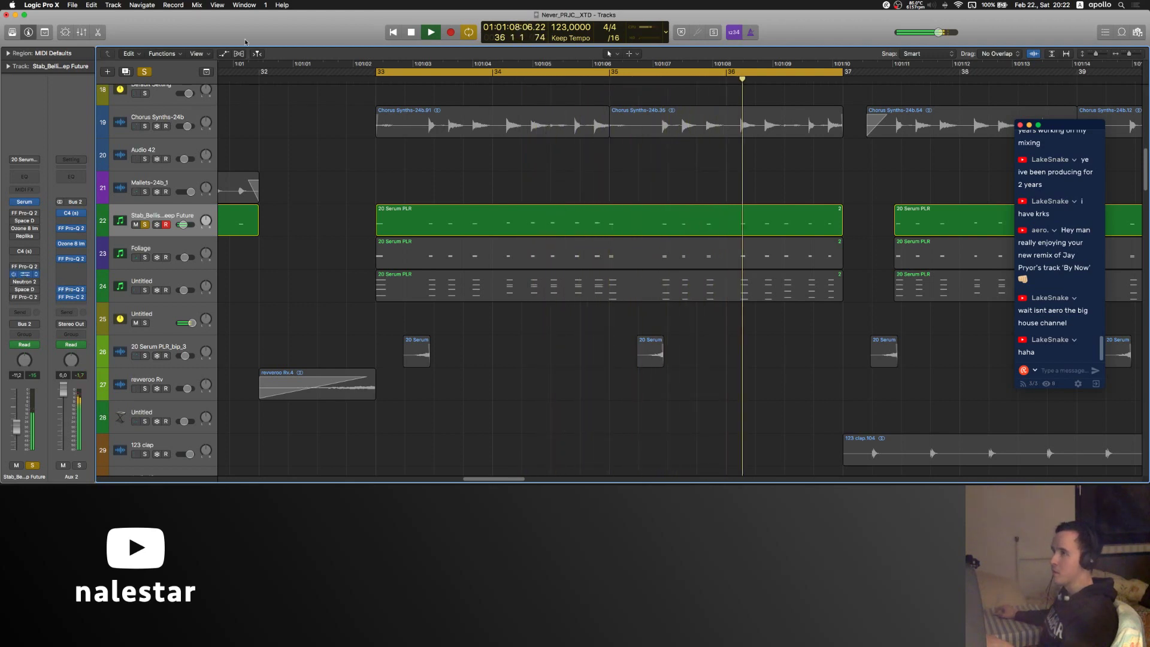
pyautogui.click(24, 273)
pyautogui.moveTo(359, 147); pyautogui.dragTo(651, 150)
pyautogui.press('space')
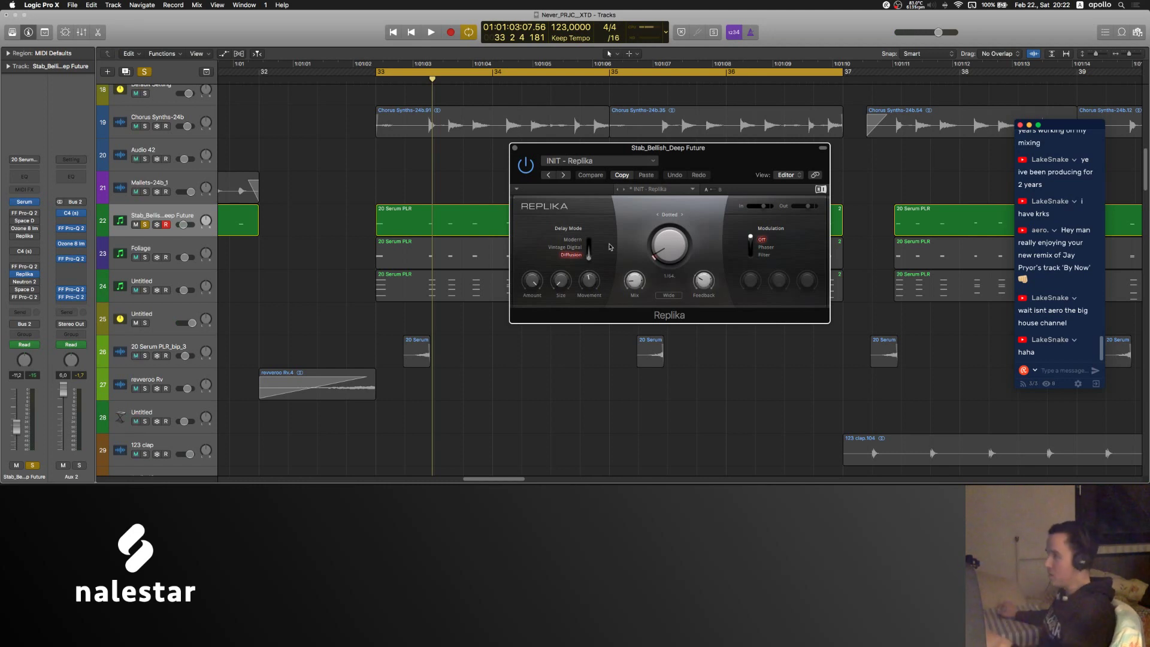
# - Audition the soloed stab with the lower Replika delay bypassed
pyautogui.hscroll(2, 329, 246)
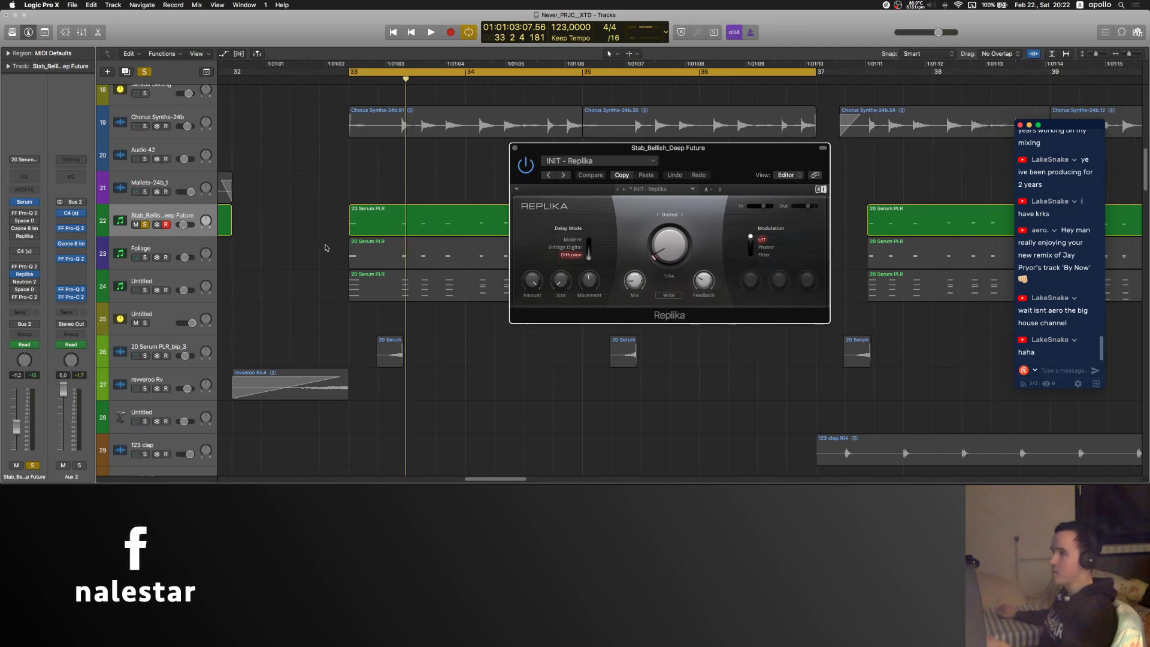
pyautogui.click(144, 233)
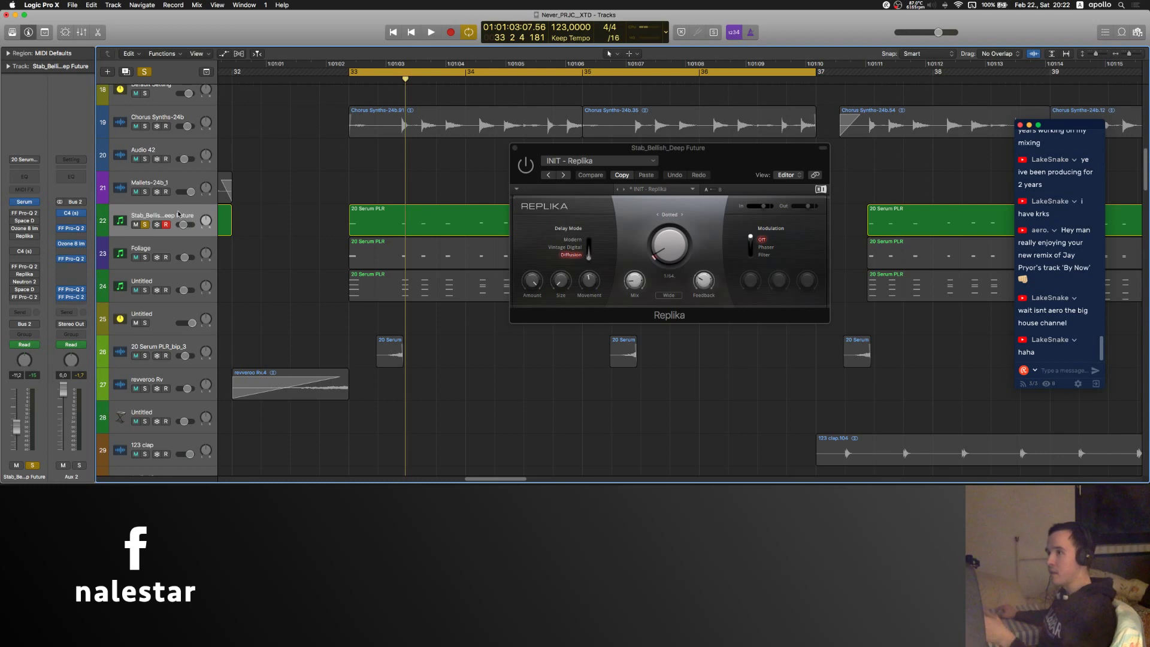
pyautogui.press('space')
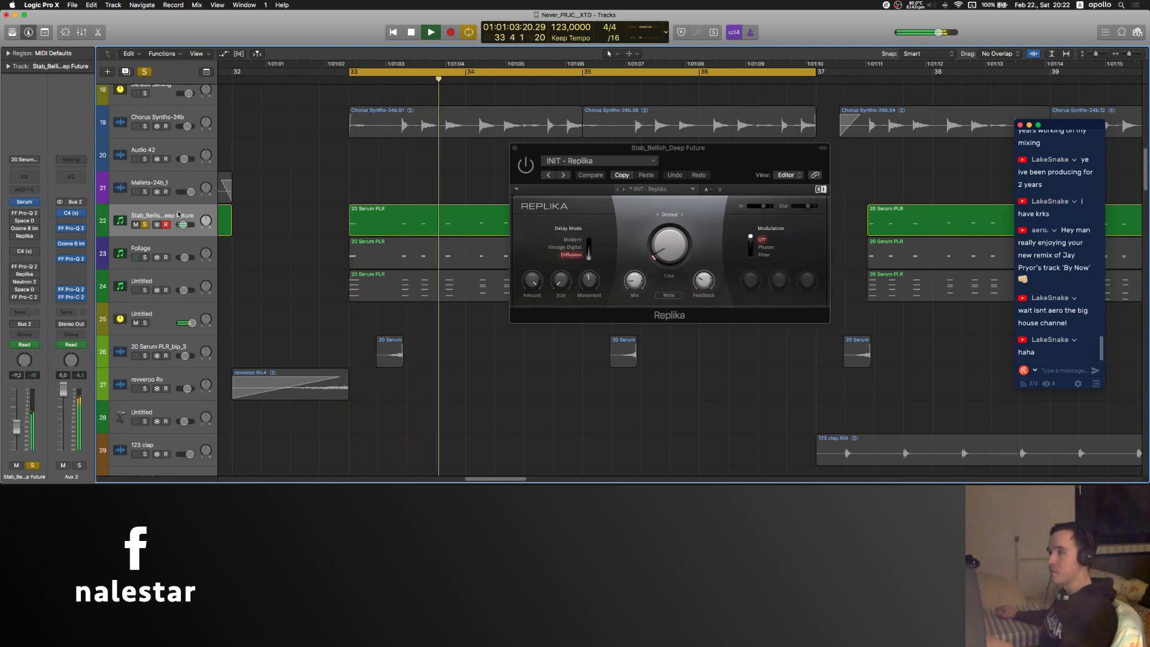
# - Review the stab's Serum patch again and close both the Serum and Replika windows
pyautogui.click(25, 204)
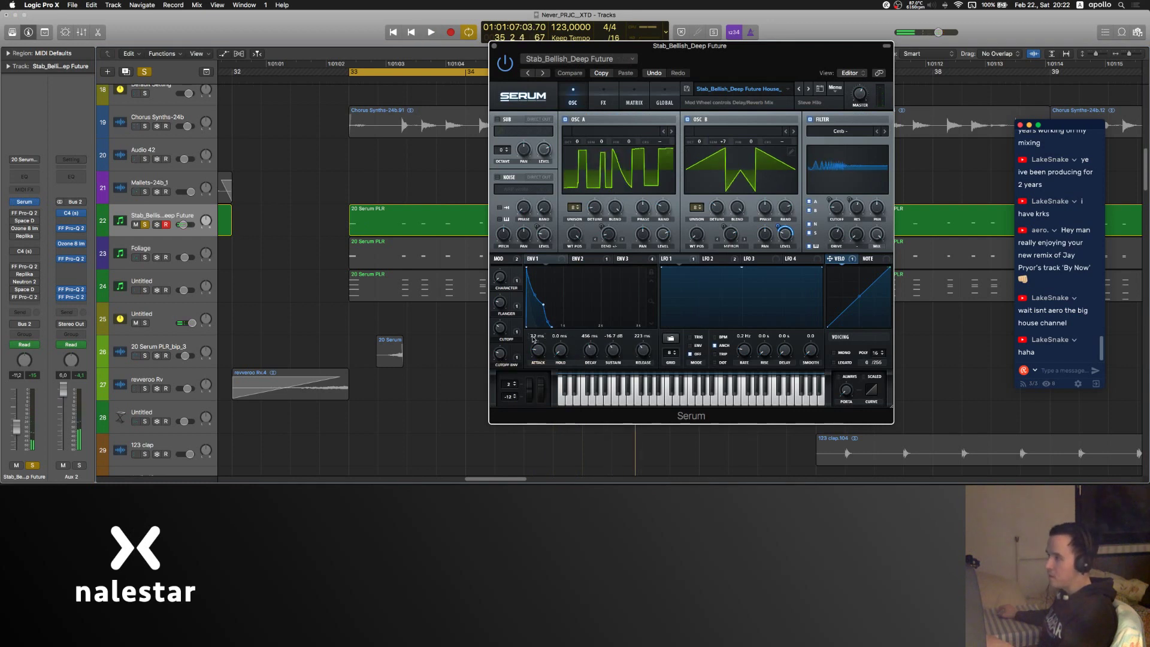
pyautogui.click(493, 45)
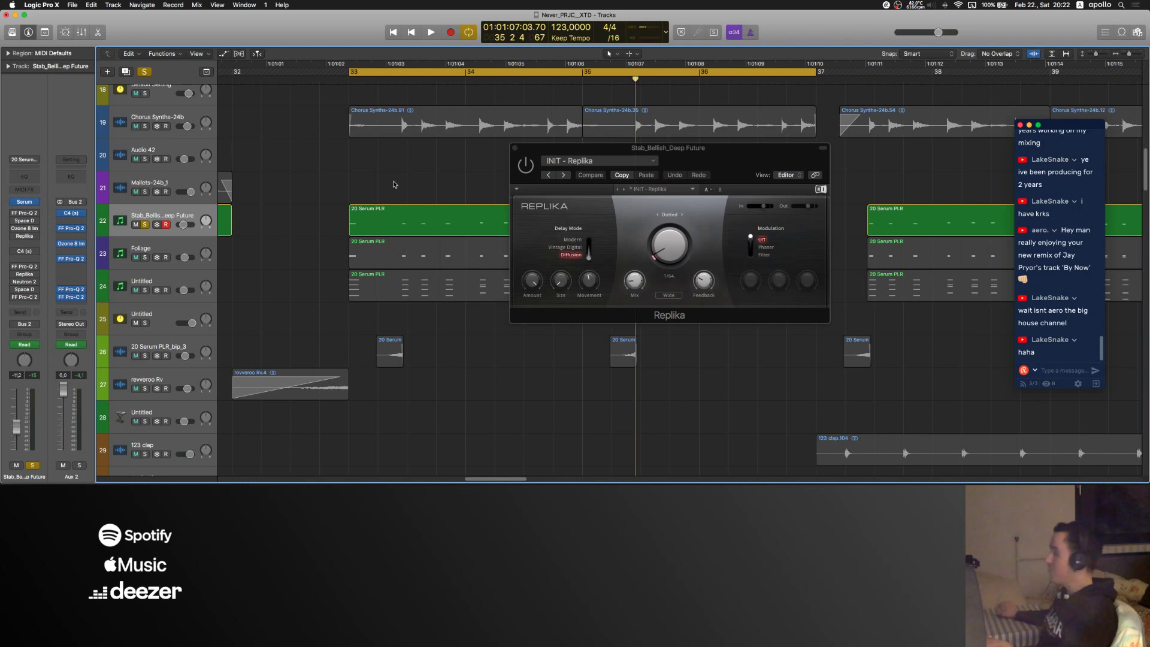
pyautogui.click(515, 147)
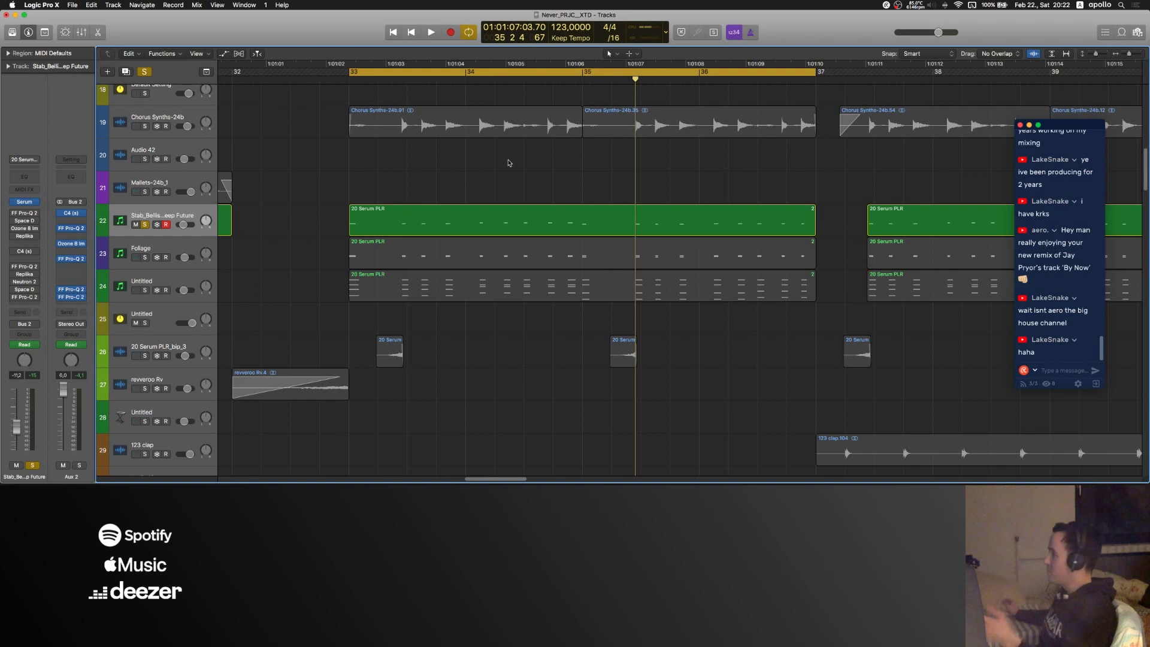
pyautogui.keyDown('ctrl'); pyautogui.keyDown('alt'); pyautogui.click(508, 161); pyautogui.keyUp('alt'); pyautogui.keyUp('ctrl')
pyautogui.hscroll(4, 508, 161)
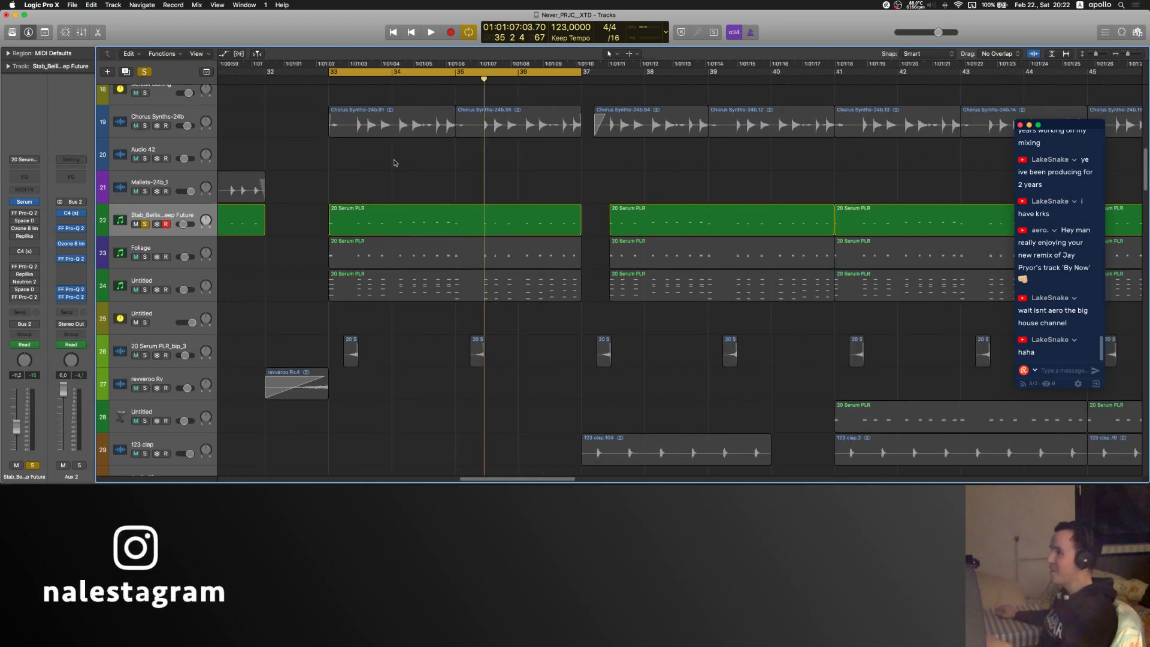
pyautogui.scroll(-2, 395, 161)
pyautogui.hscroll(-2, 450, 164)
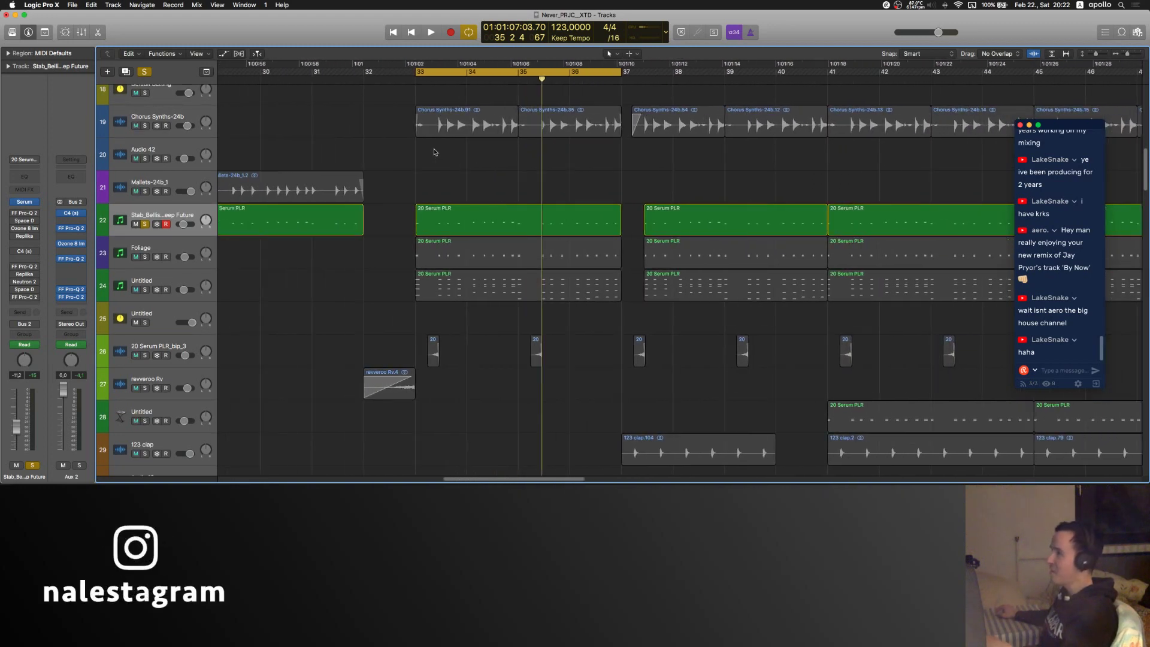
pyautogui.scroll(10, 442, 152)
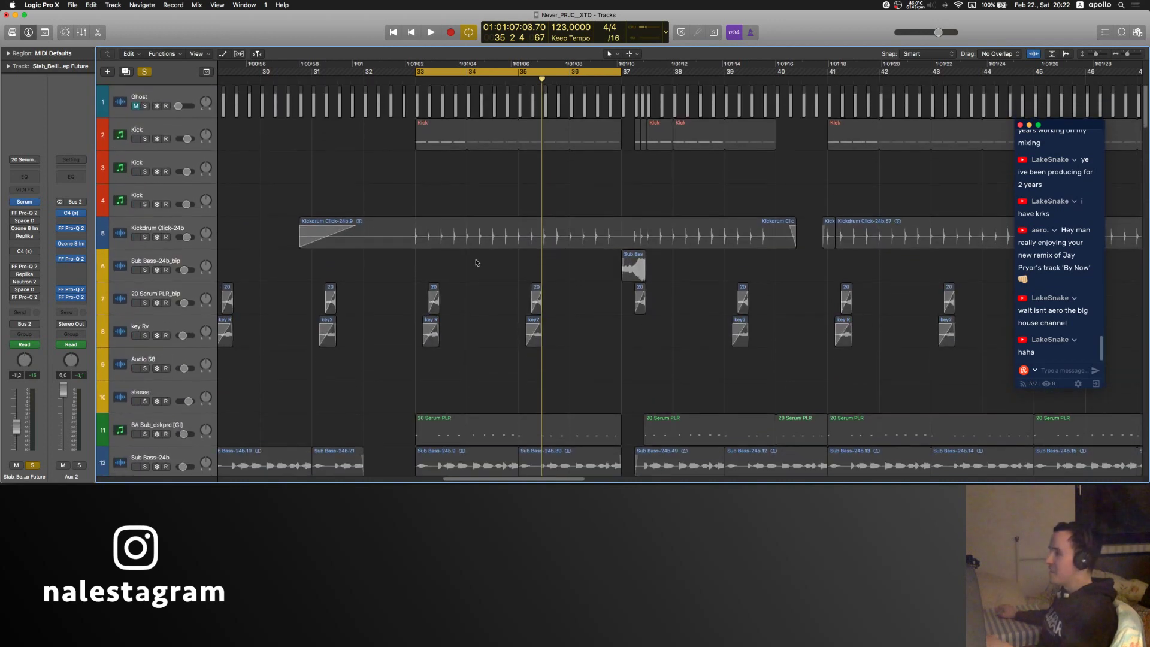
pyautogui.scroll(-10, 231, 288)
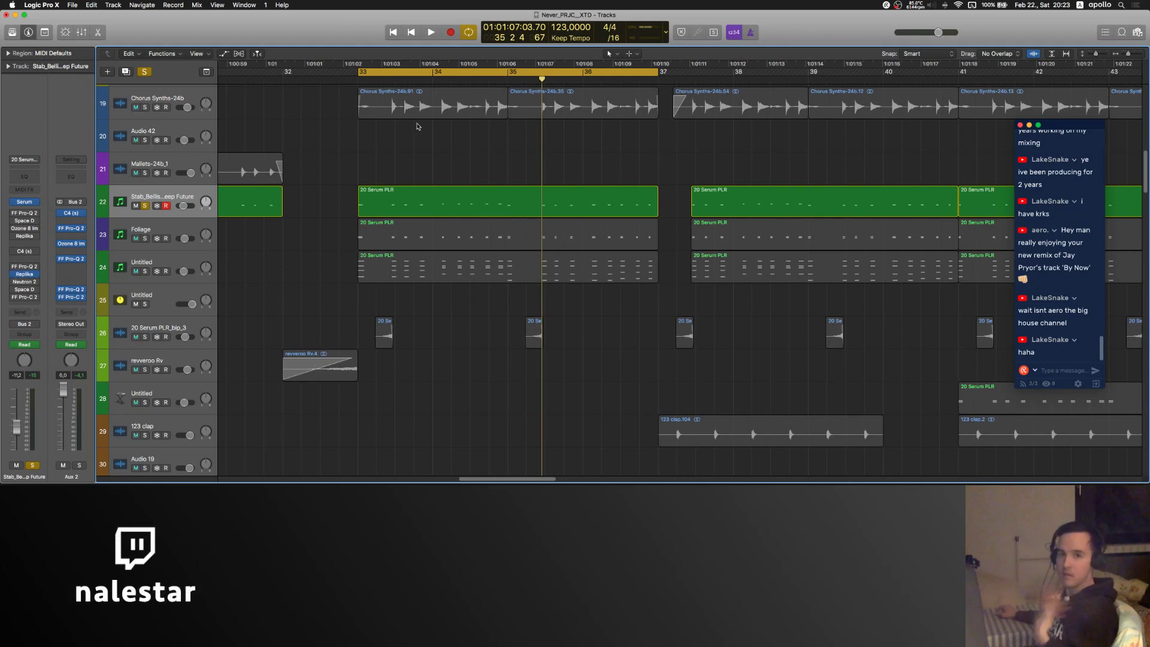
# - Audition the stab loop with its effects and open the upper Replika delay, moving its window over the middle of the arrangement
pyautogui.press('space')
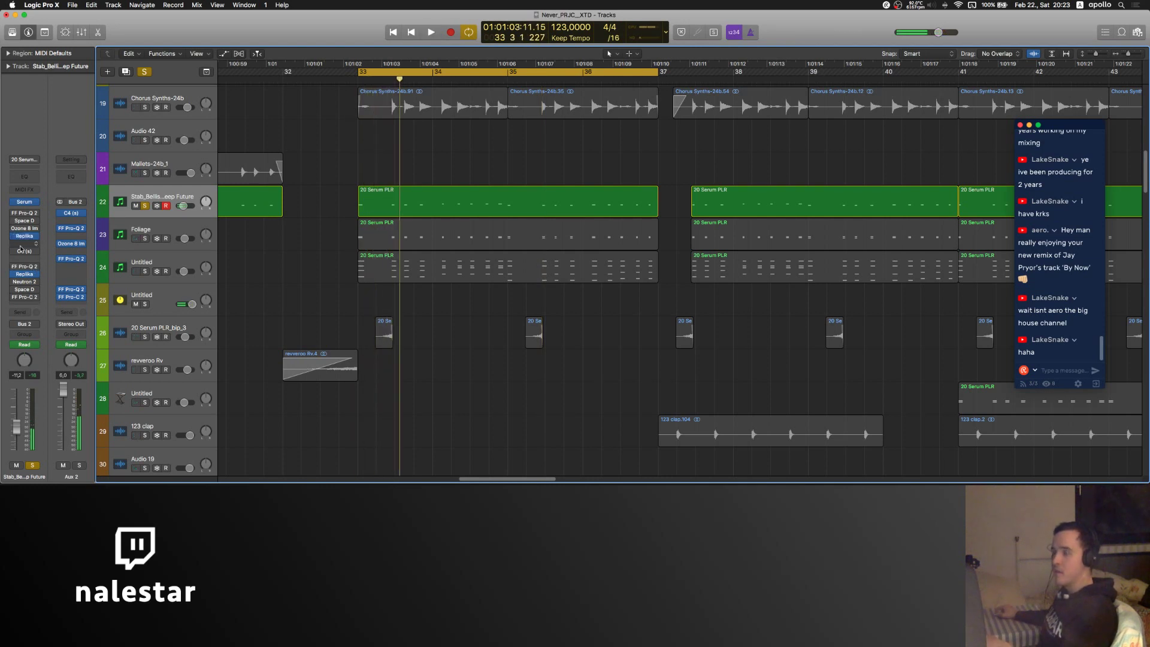
pyautogui.moveTo(26, 238)
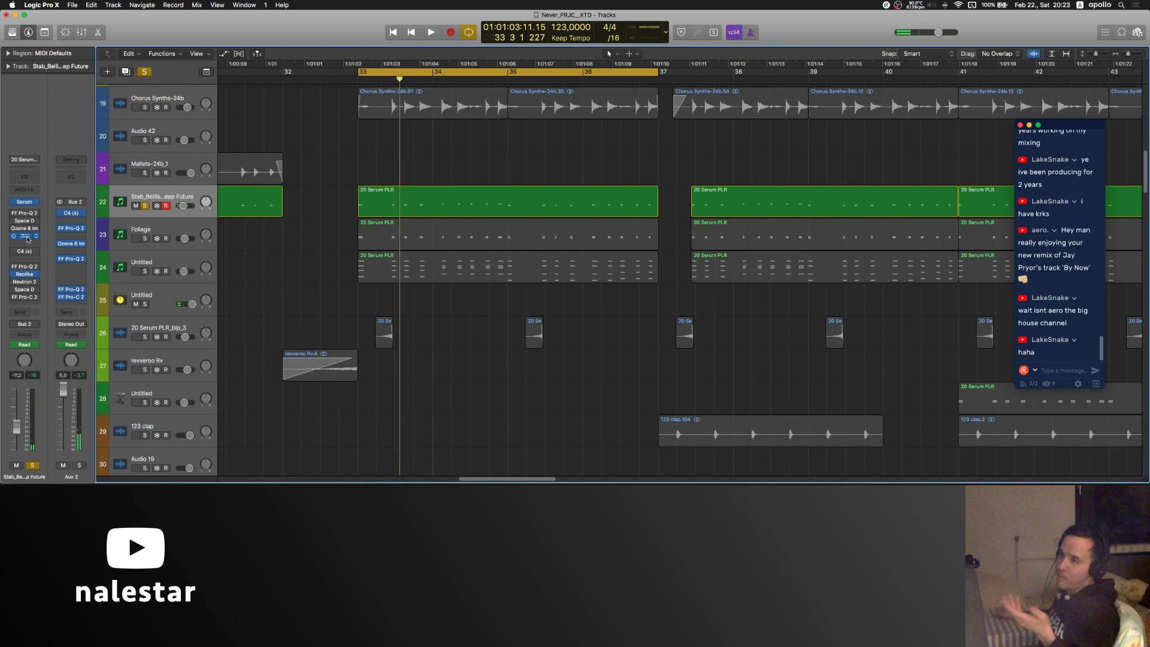
pyautogui.click(27, 238)
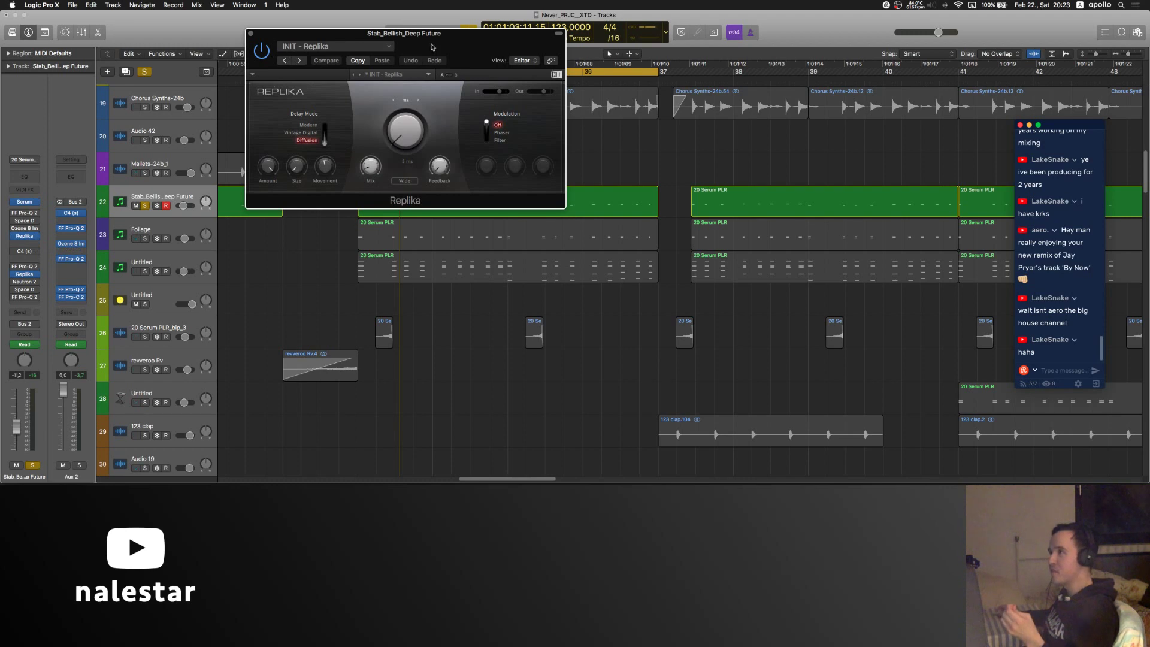
pyautogui.moveTo(432, 46); pyautogui.dragTo(613, 132)
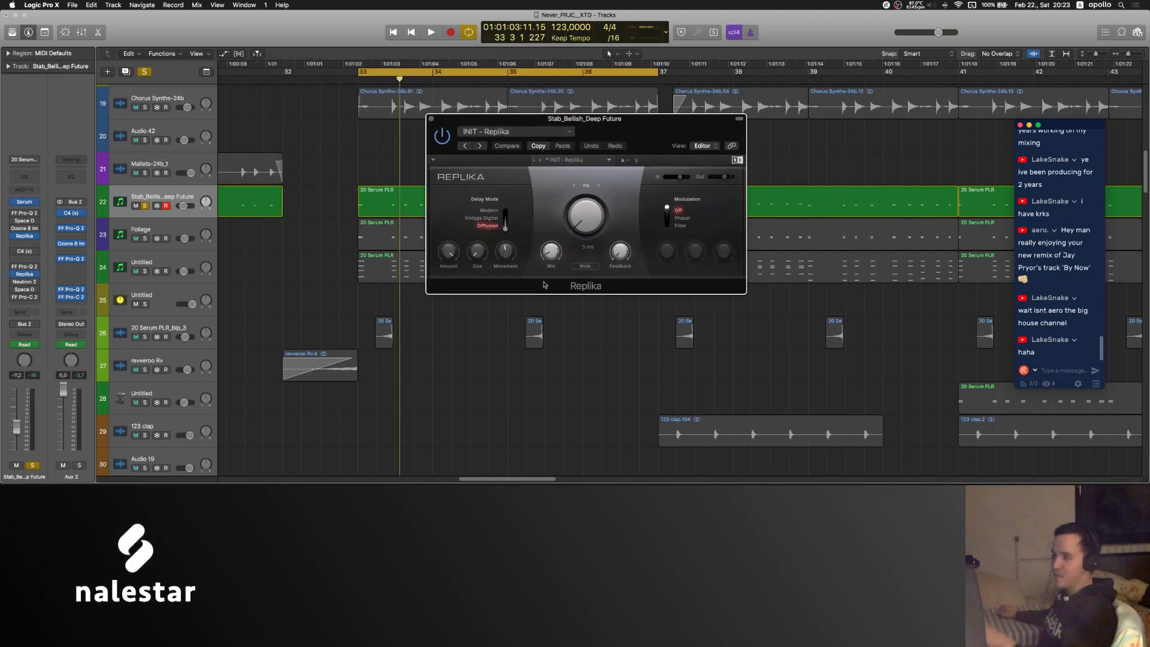
# - Audition the stab loop, inspect the high-frequency bands in its lower Pro-Q 2 equalizer and close the equalizer window
pyautogui.press('space')
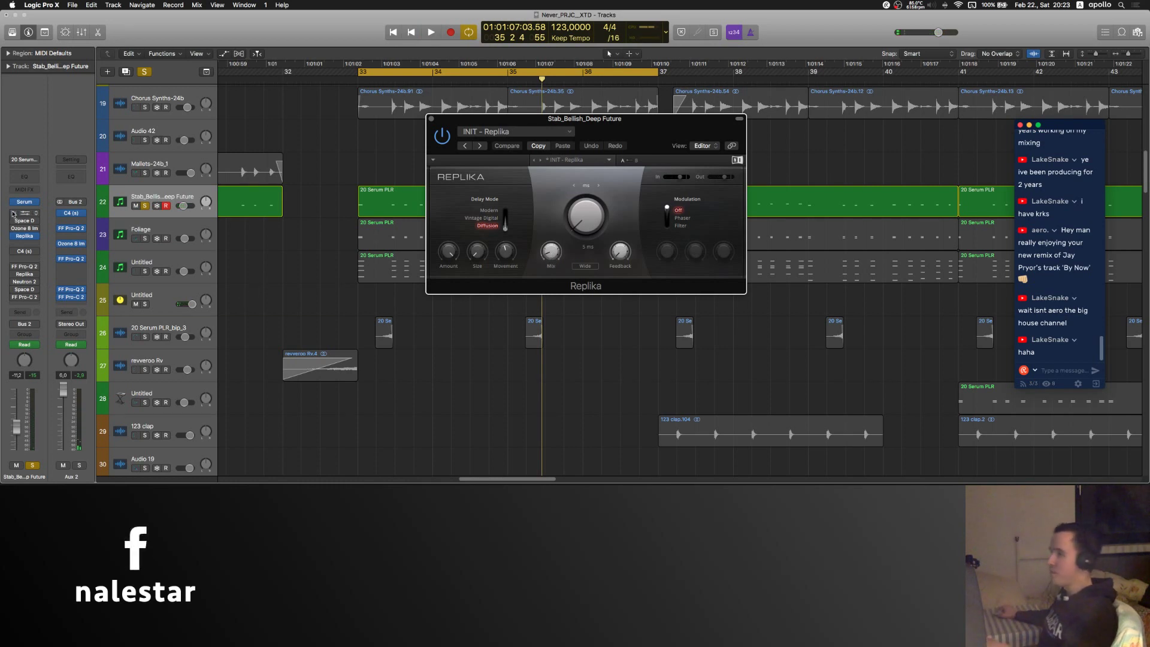
pyautogui.click(317, 243)
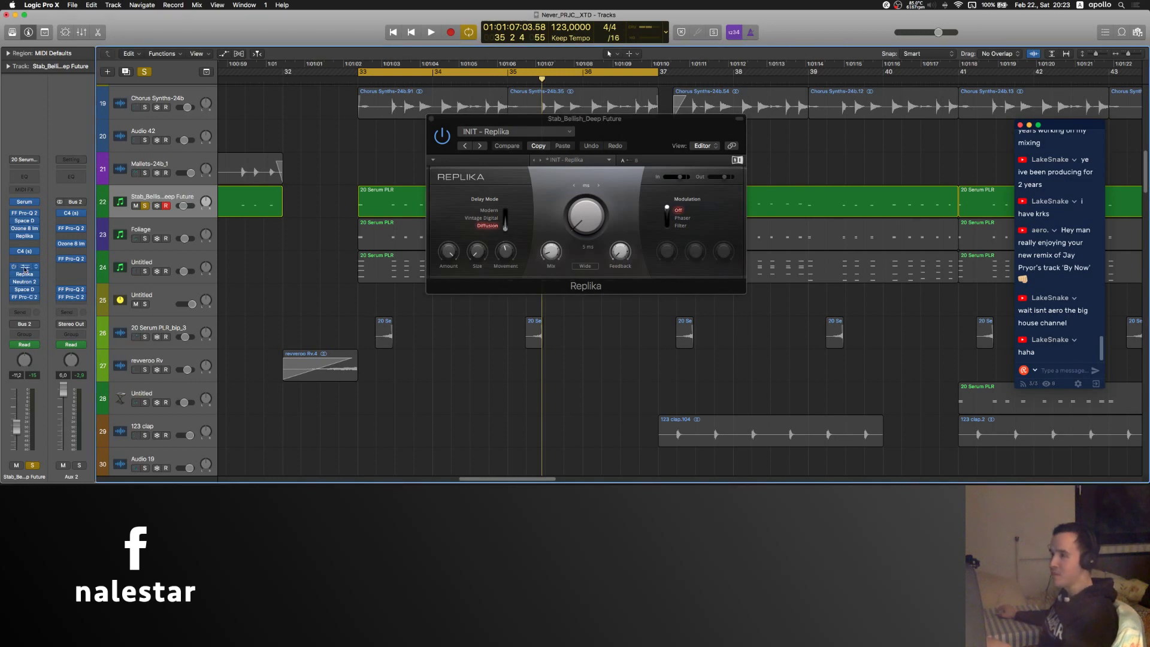
pyautogui.click(25, 269)
pyautogui.moveTo(215, 35); pyautogui.dragTo(315, 50)
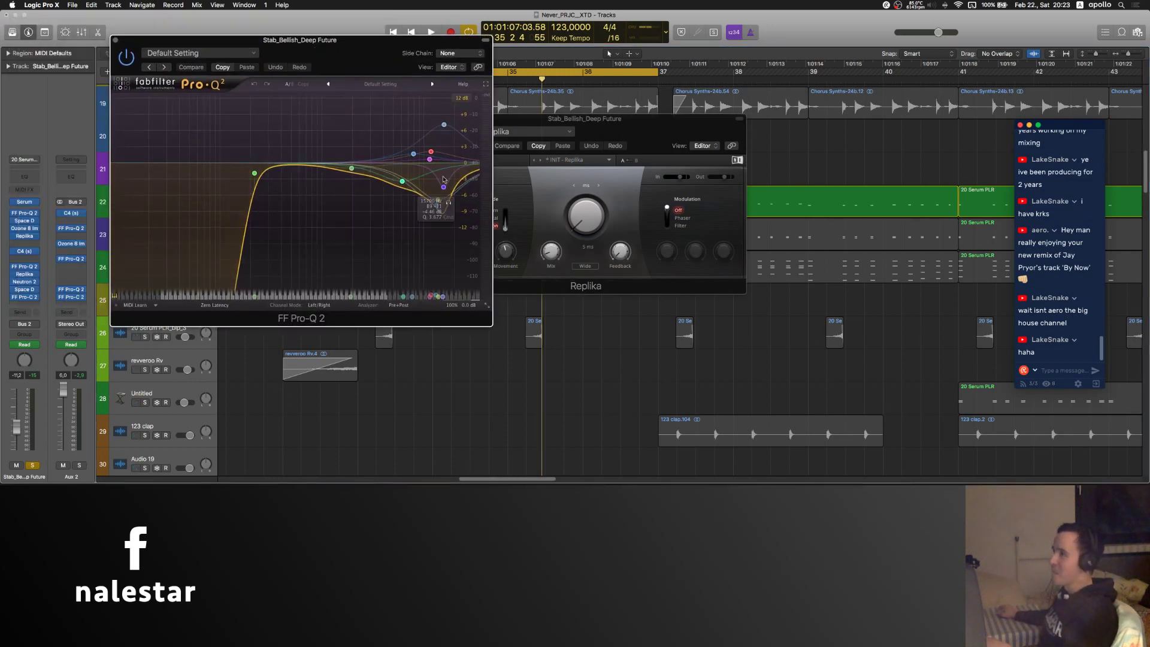
pyautogui.moveTo(442, 187); pyautogui.dragTo(440, 207)
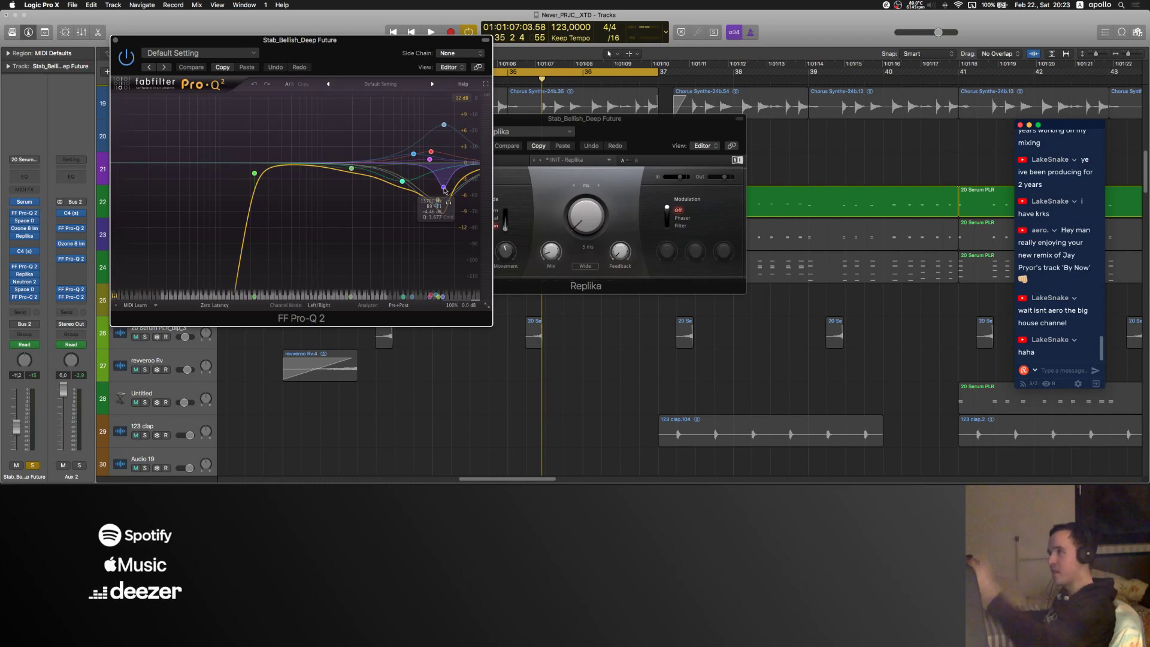
pyautogui.click(116, 41)
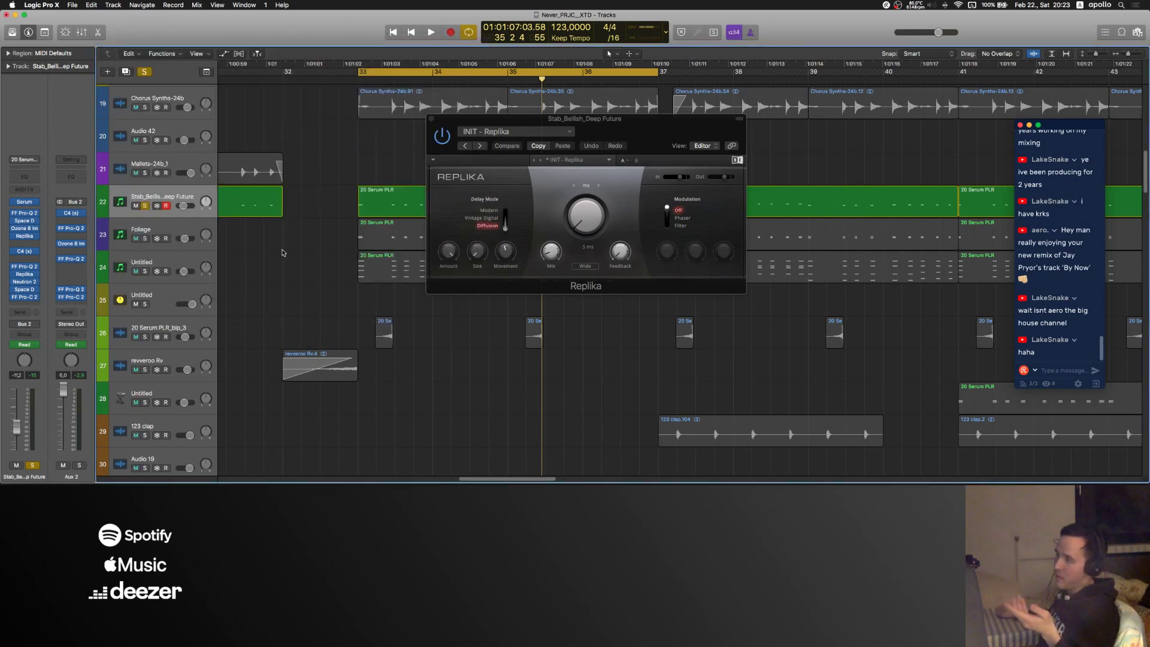
# - Review the stab's lower Pro-Q 2 curve again and close both the equalizer and Replika windows
pyautogui.scroll(1, 284, 251)
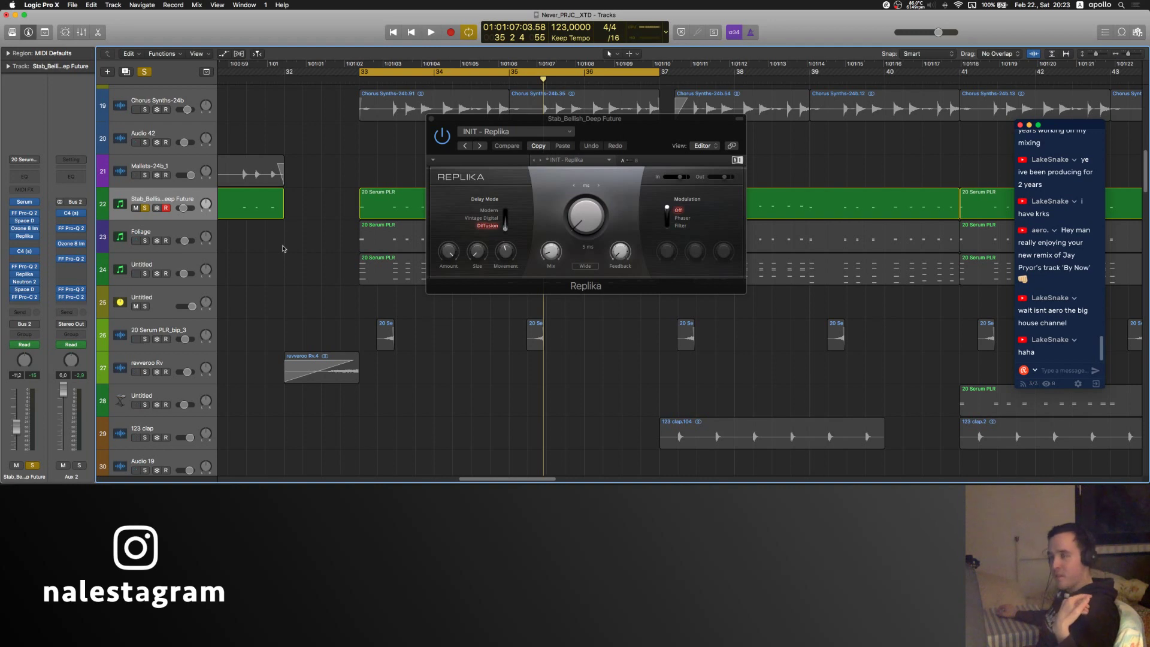
pyautogui.hscroll(2, 285, 248)
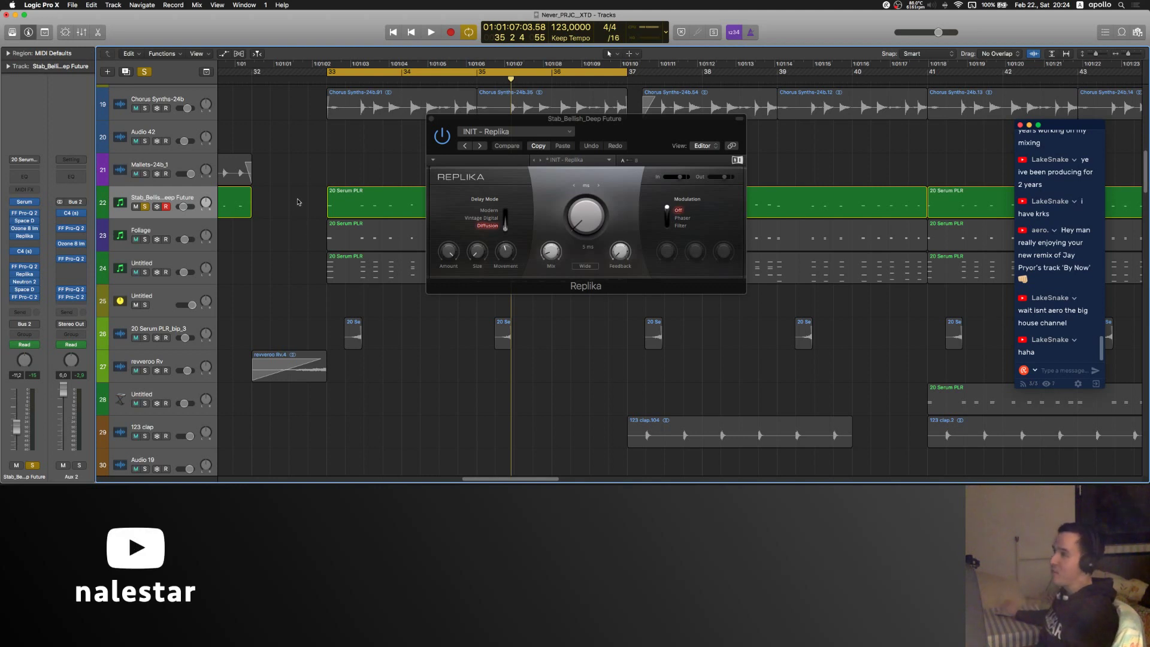
pyautogui.click(24, 267)
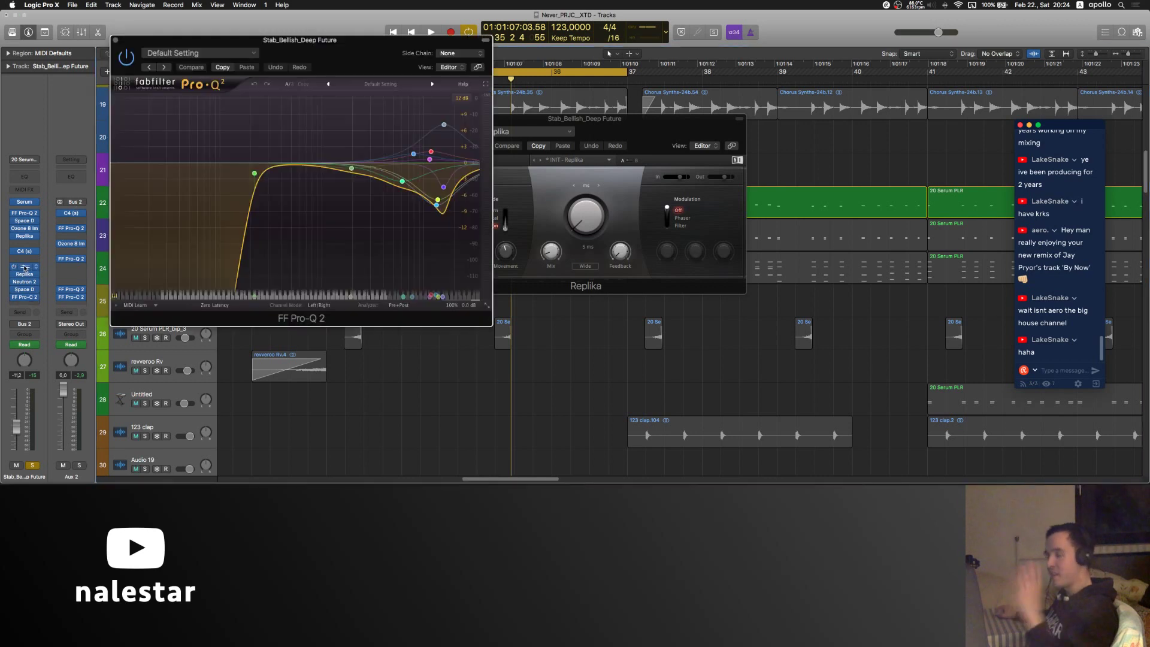
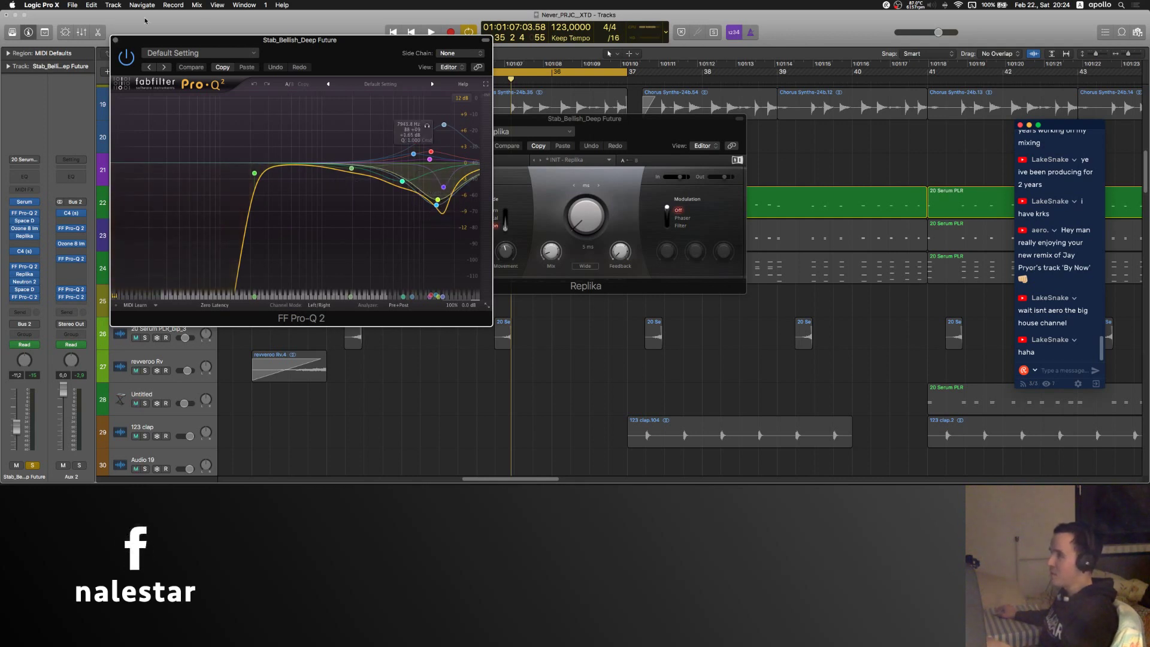
pyautogui.click(117, 41)
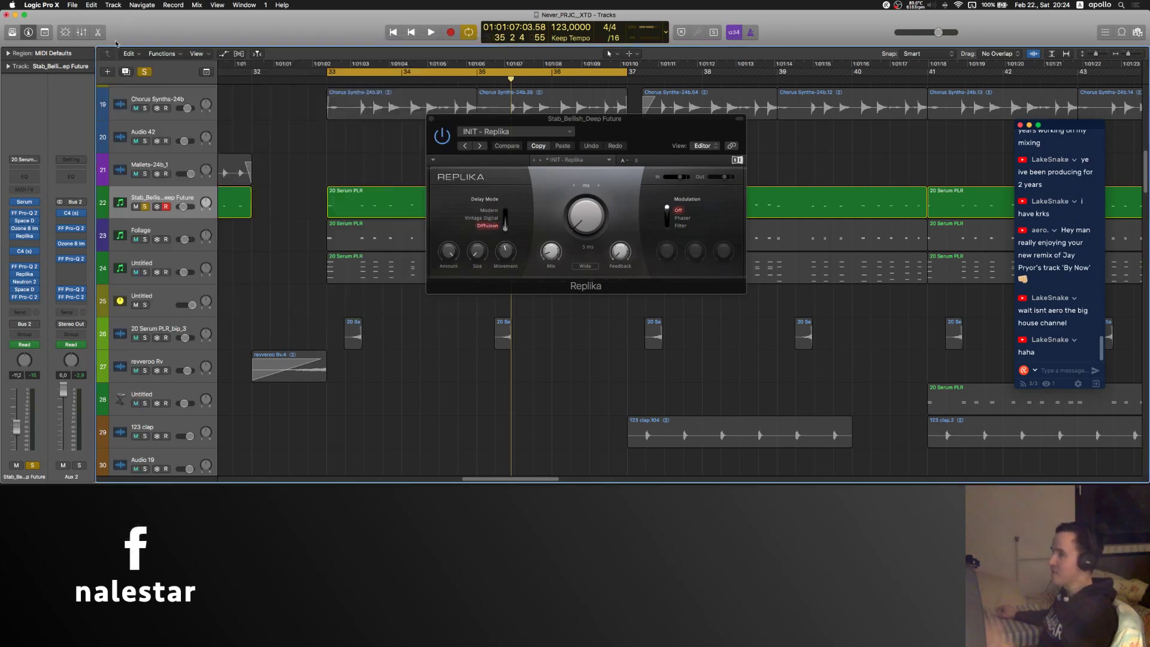
pyautogui.click(431, 119)
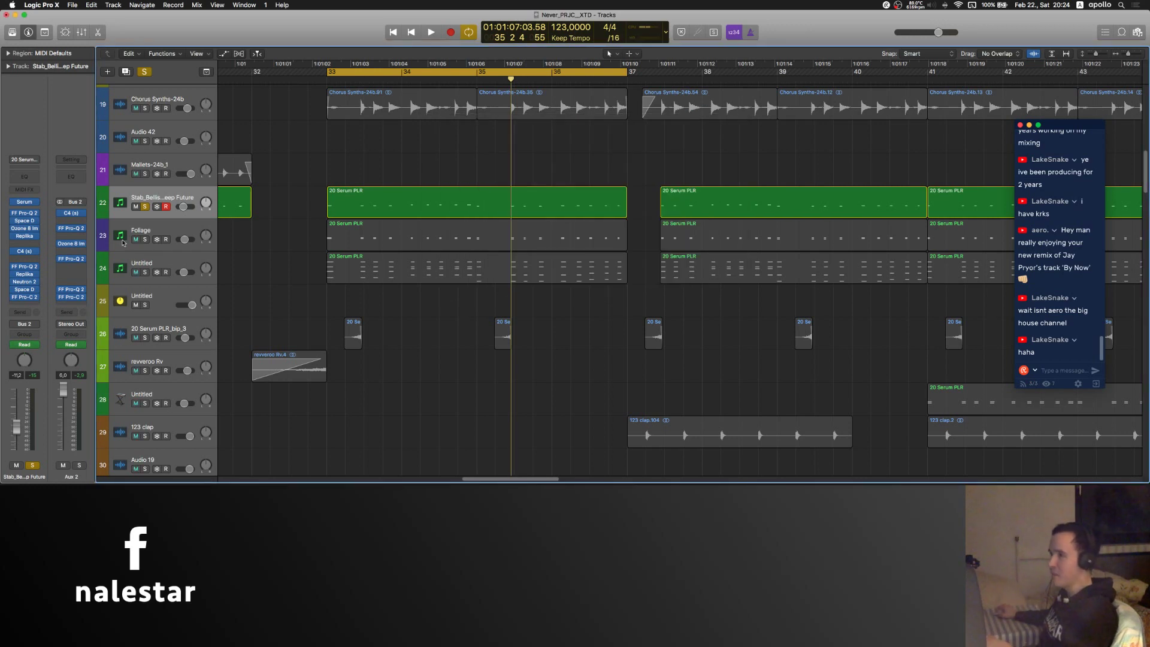
# - Solo the Foliage track and the untitled track 24 alongside the stab and play the loop
pyautogui.moveTo(148, 240); pyautogui.dragTo(170, 261)
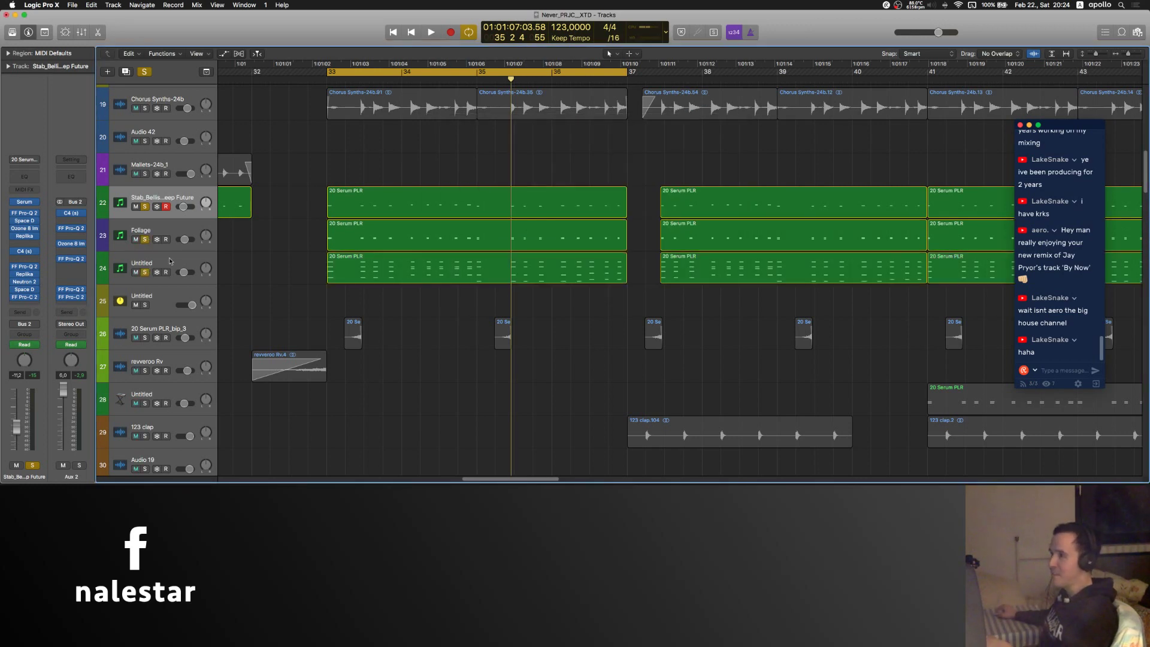
pyautogui.click(174, 222)
pyautogui.press('space')
pyautogui.scroll(5, 143, 303)
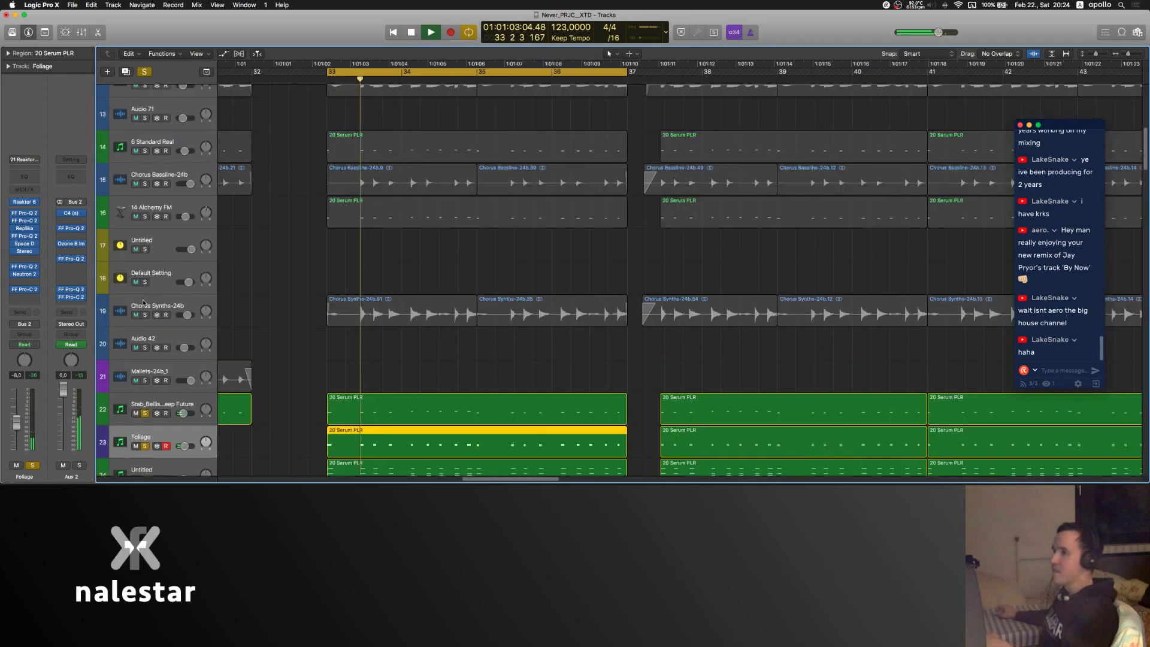
# - Add Chorus Synths, 14 Alchemy FM, Chorus Bassline, 6 Standard Real and both sub bass tracks to the soloed layers, audition them and stop playback
pyautogui.click(145, 314)
pyautogui.click(144, 216)
pyautogui.click(144, 183)
pyautogui.click(145, 150)
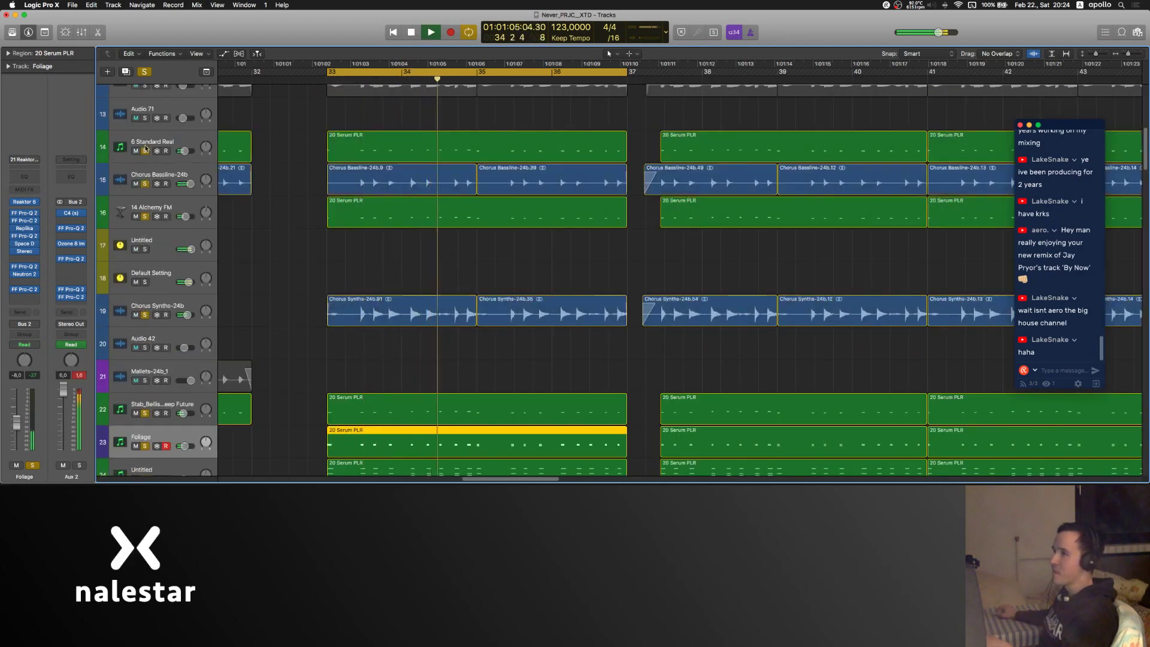
pyautogui.scroll(4, 145, 148)
pyautogui.click(144, 233)
pyautogui.click(145, 200)
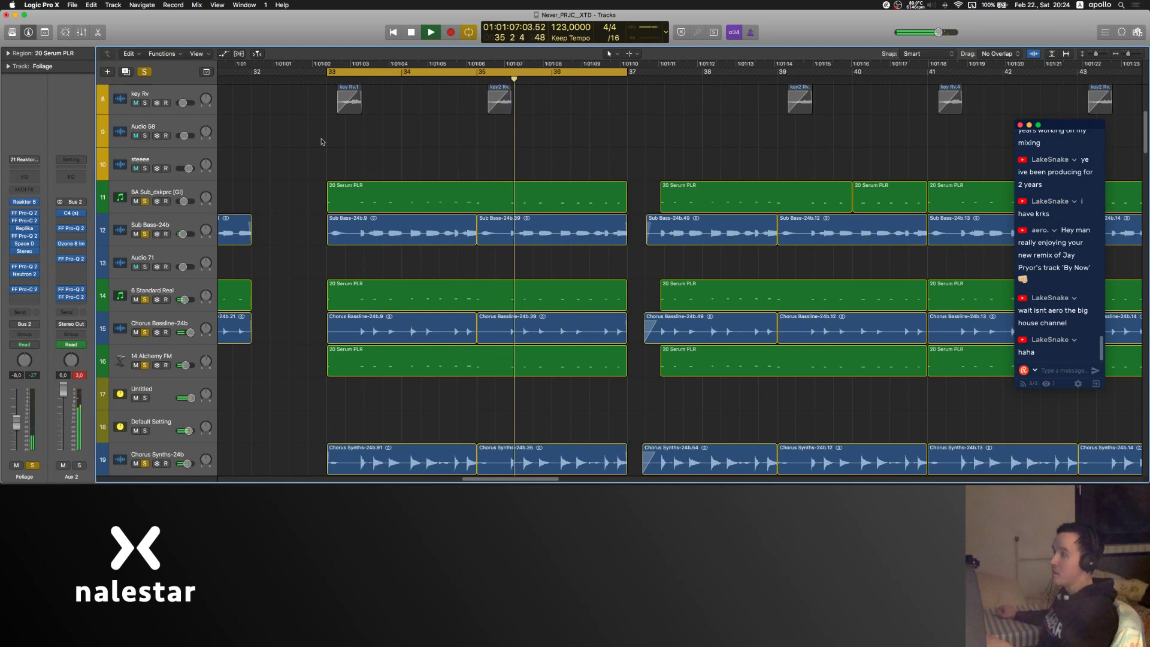
pyautogui.press('space')
# - Clear all track solos and turn off the cycle range
pyautogui.scroll(-5, 321, 140)
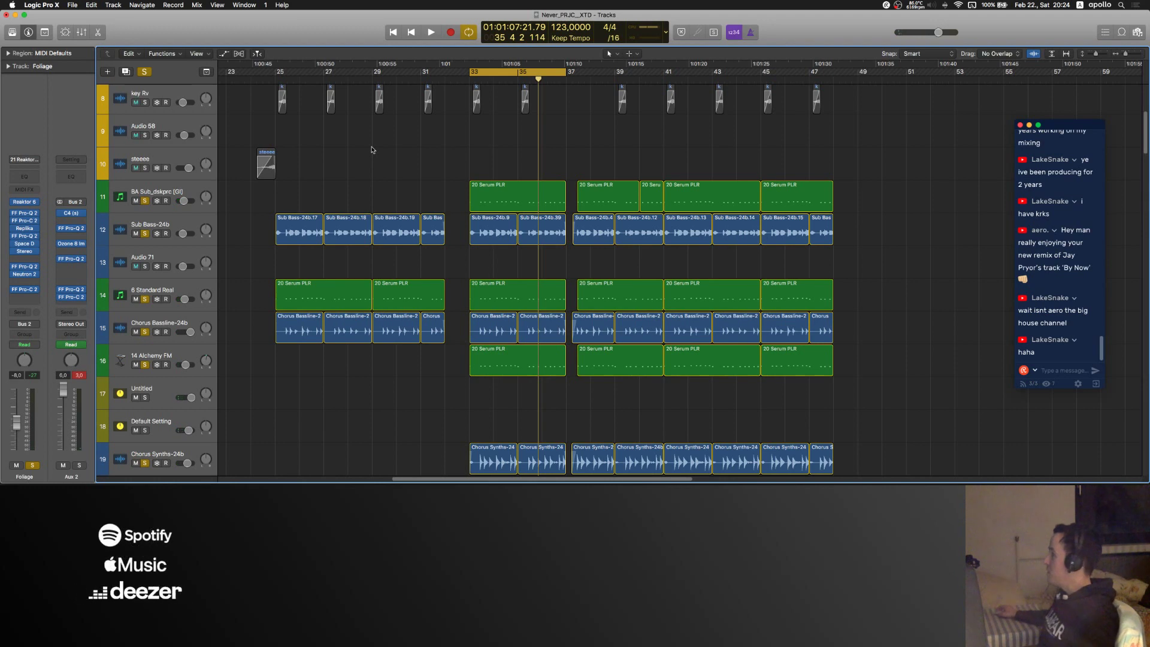
pyautogui.scroll(8, 371, 149)
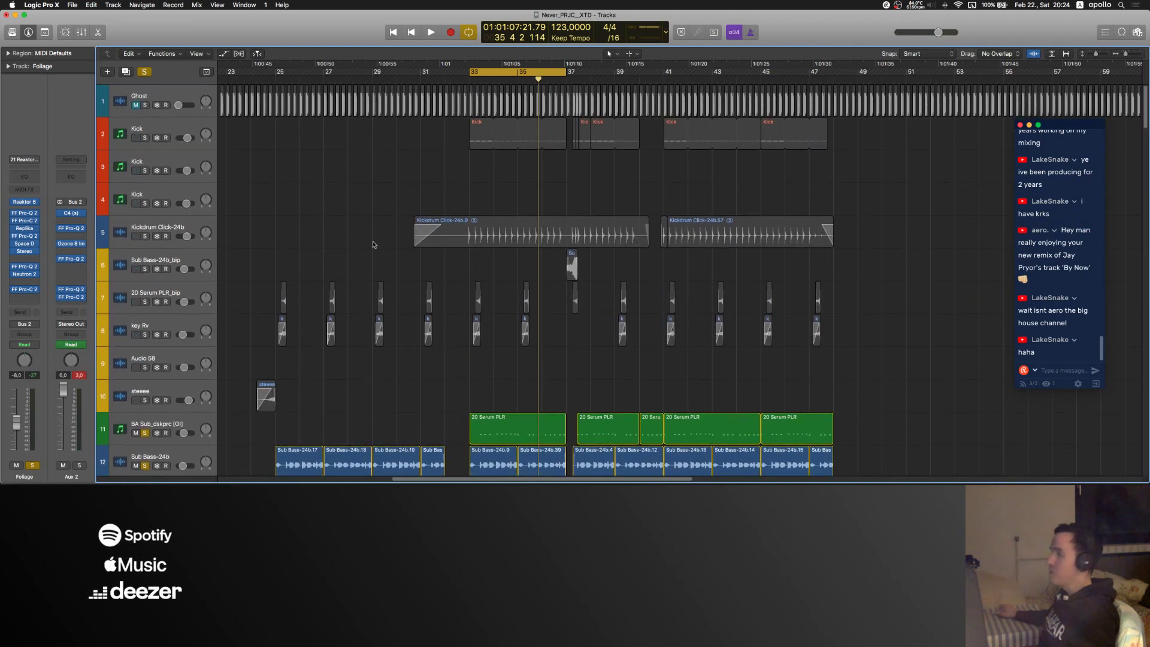
pyautogui.scroll(-2, 146, 417)
pyautogui.press('ctrl+alt+super+s')
pyautogui.press('c')
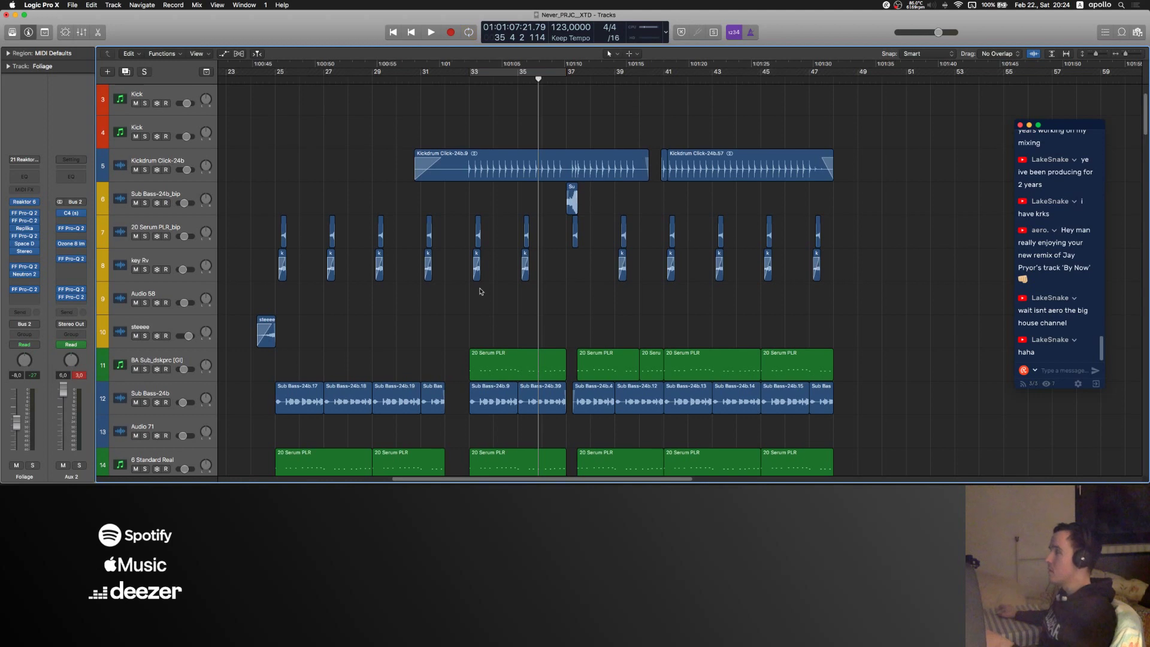
# - Play the full mix from bar 35 while looking over the drum, bass and synth tracks, and stop around bar 40
pyautogui.press('space')
pyautogui.press('super+Left')
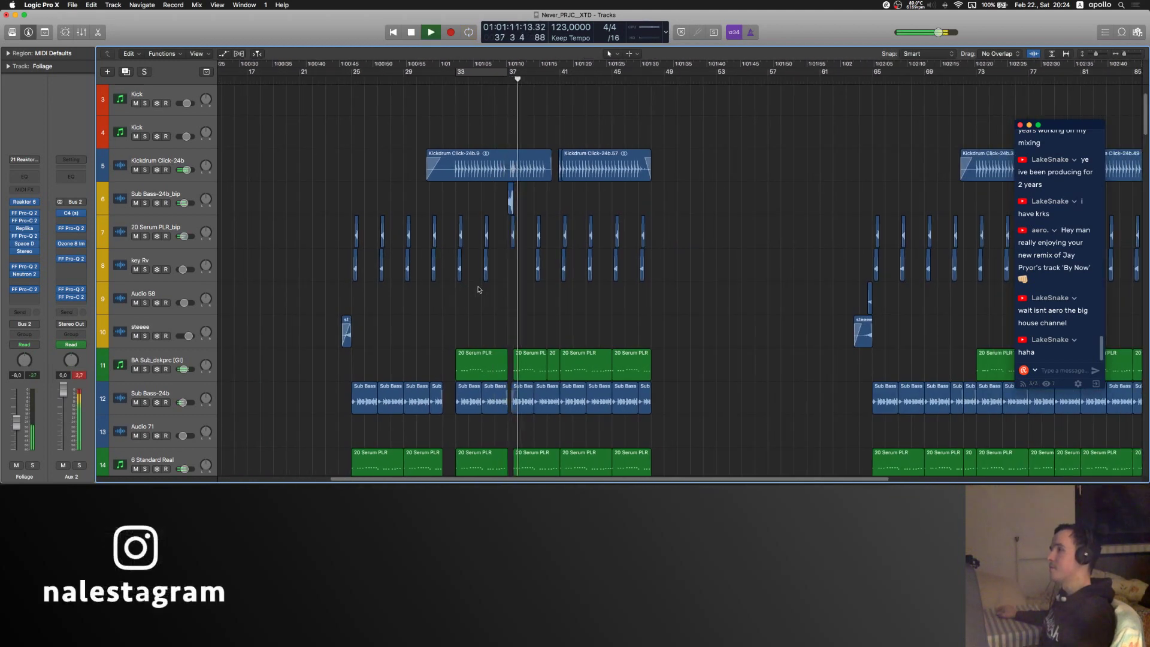
pyautogui.hscroll(5, 478, 289)
pyautogui.scroll(2, 479, 289)
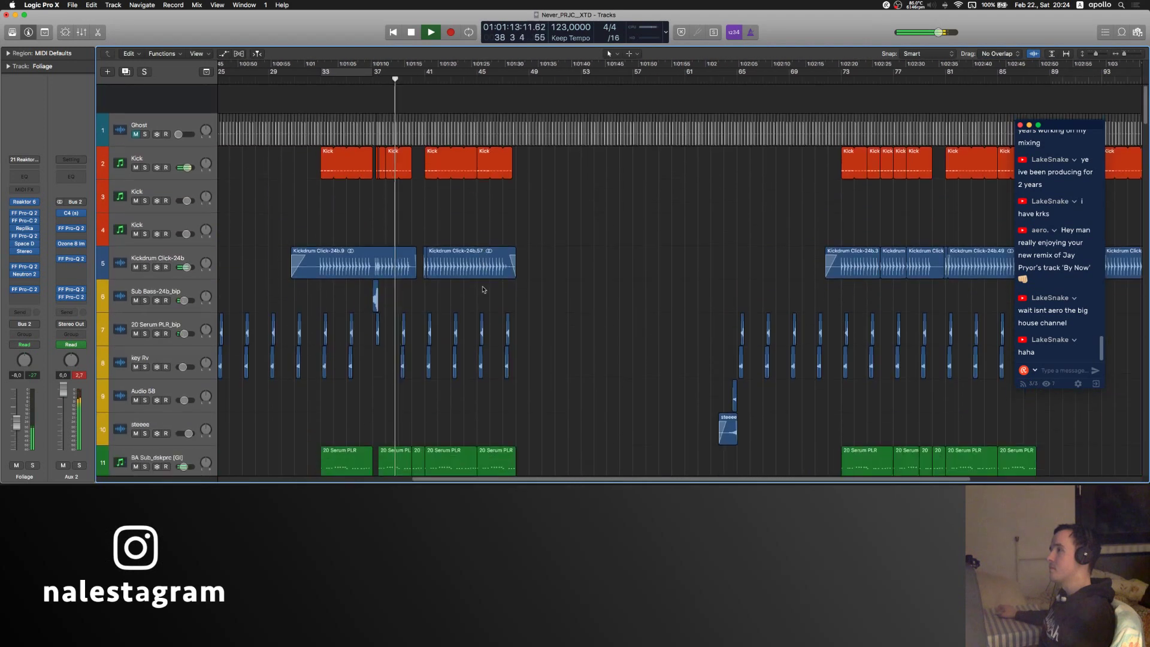
pyautogui.scroll(-10, 483, 289)
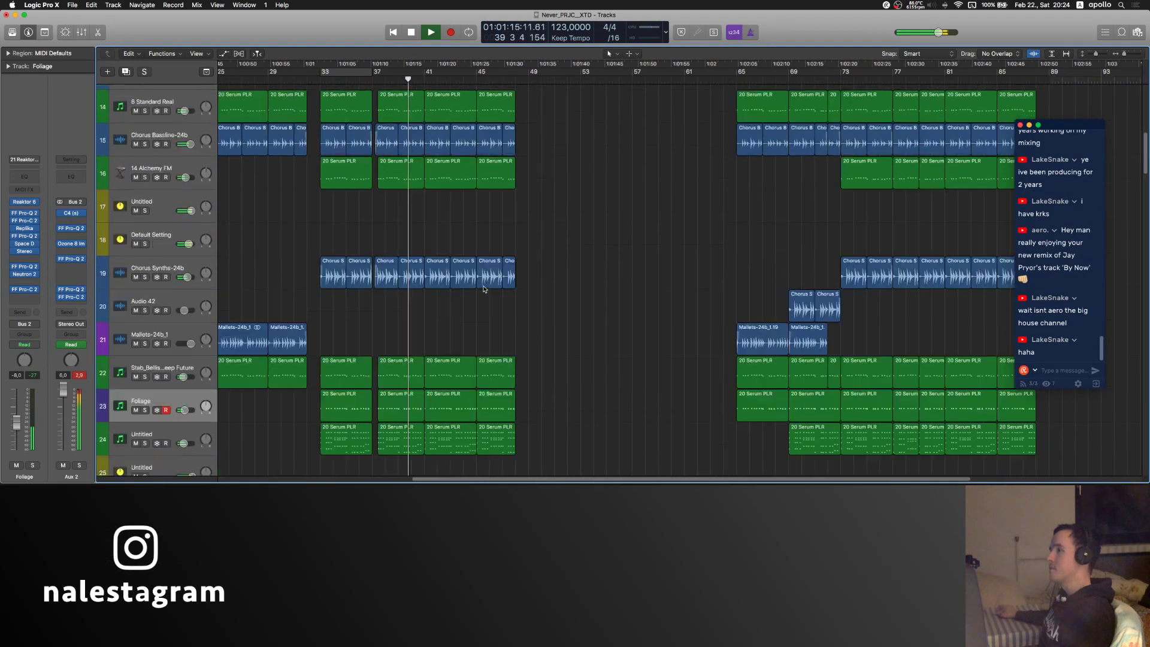
pyautogui.press('space')
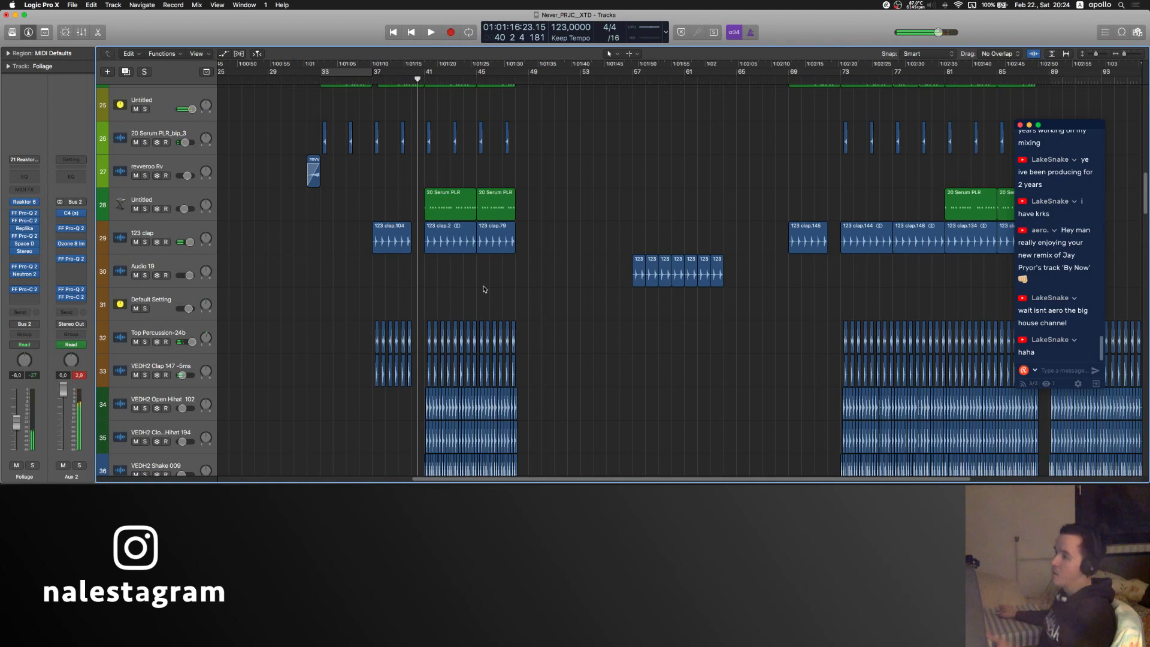
# - Look through the remaining tracks, audition Audio 43 soloed from bar 40 and switch its solo off during playback
pyautogui.scroll(-20, 483, 289)
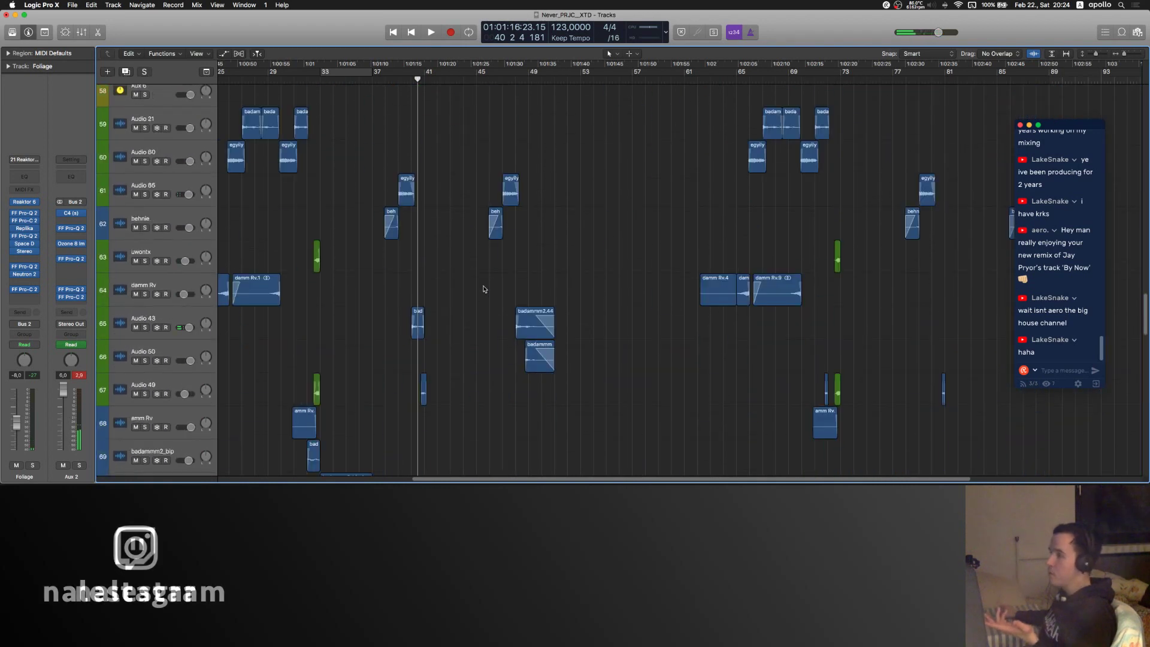
pyautogui.scroll(-1, 484, 289)
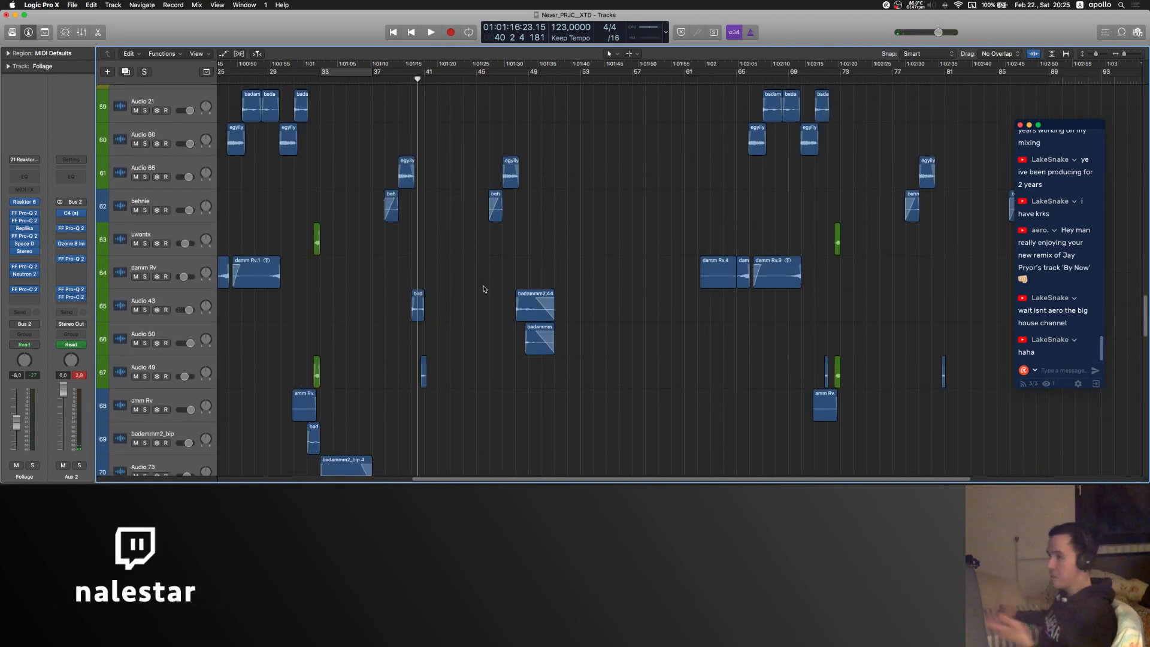
pyautogui.scroll(-12, 484, 290)
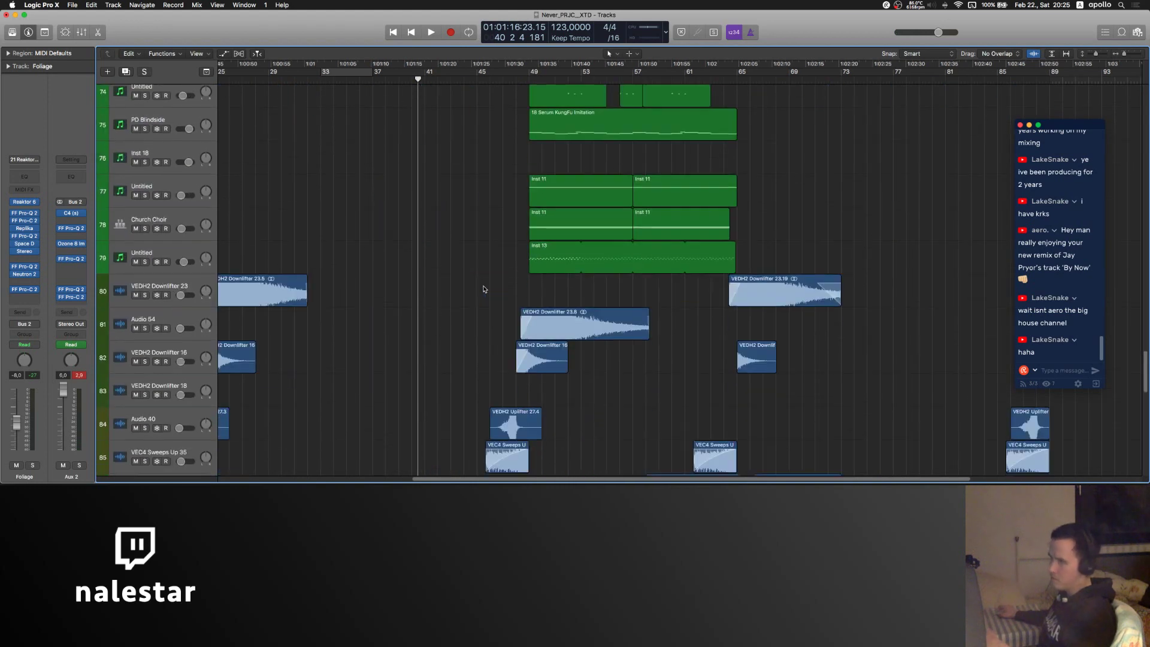
pyautogui.scroll(-18, 483, 290)
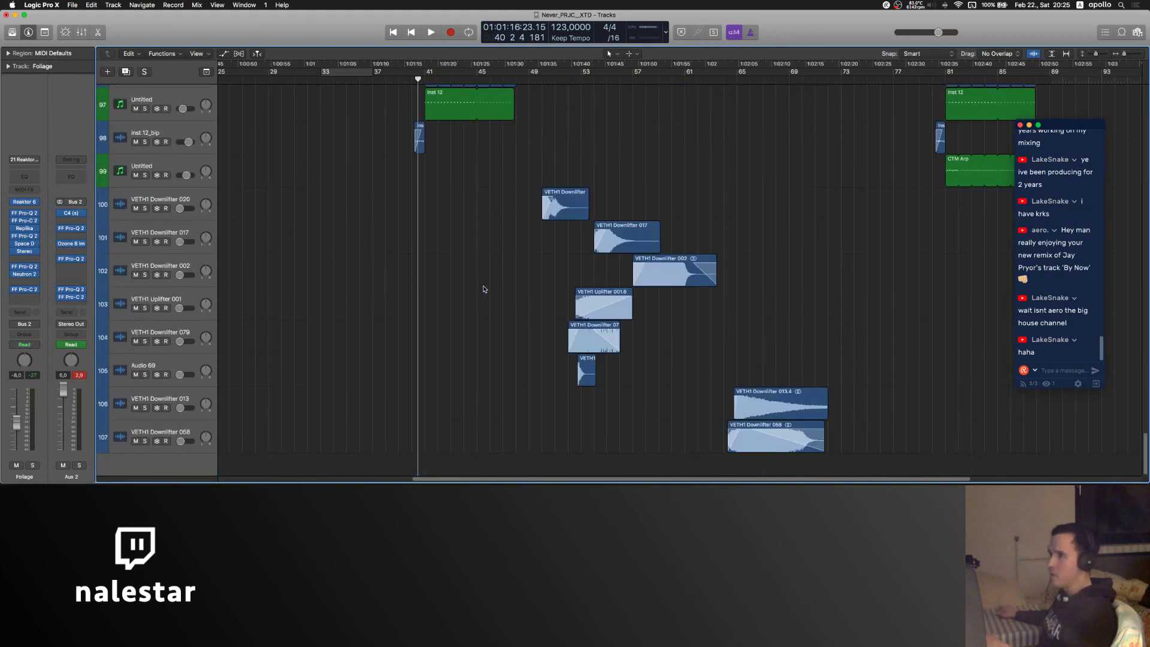
pyautogui.scroll(20, 484, 289)
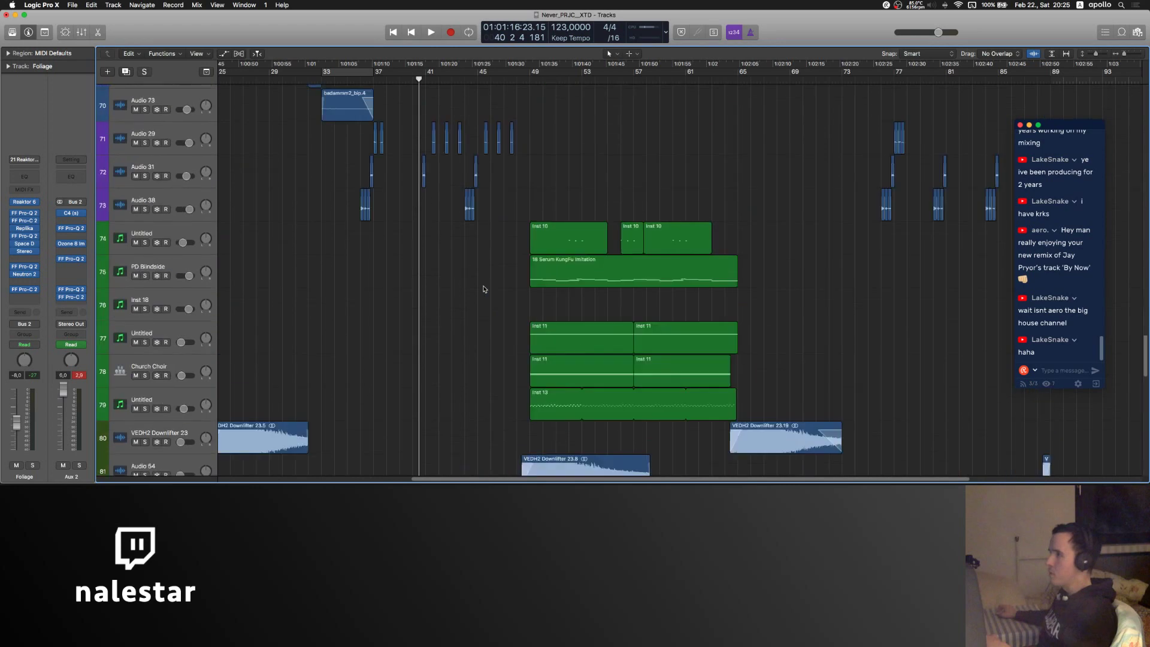
pyautogui.scroll(10, 483, 289)
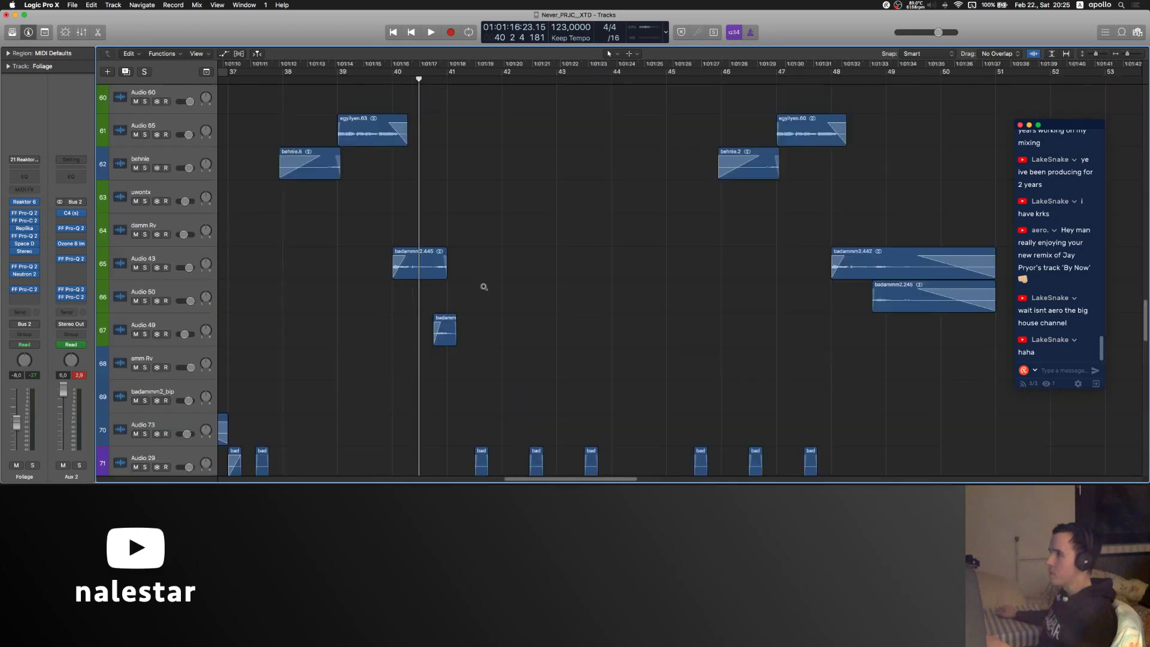
pyautogui.click(161, 258)
pyautogui.press('s')
pyautogui.press('space')
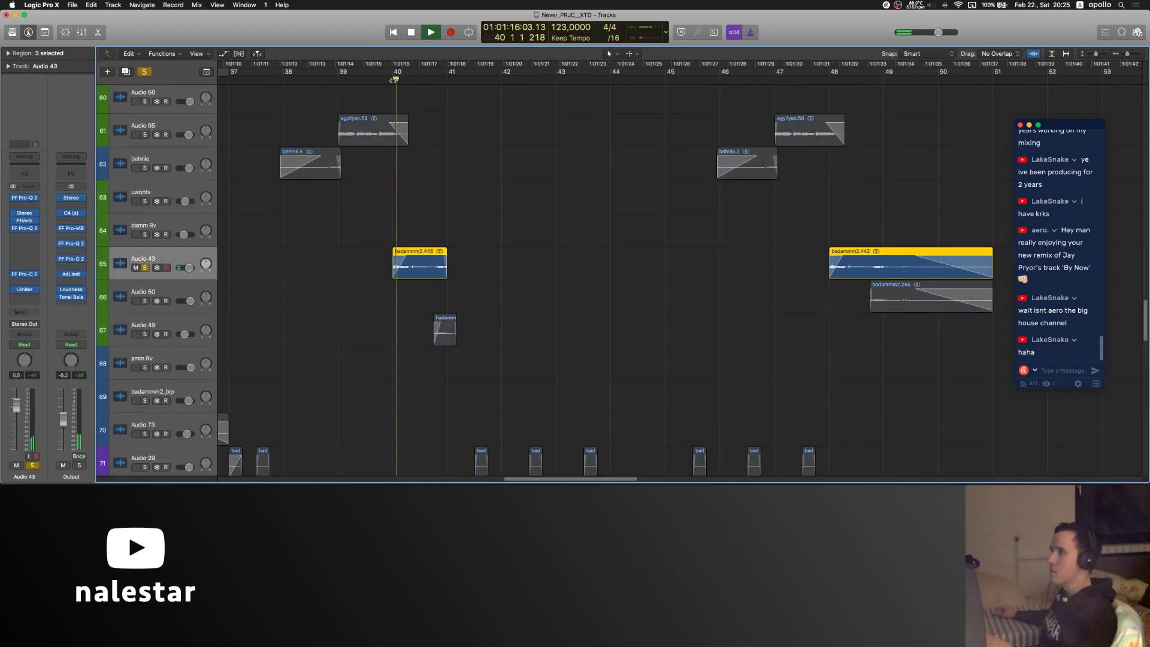
pyautogui.press('s')
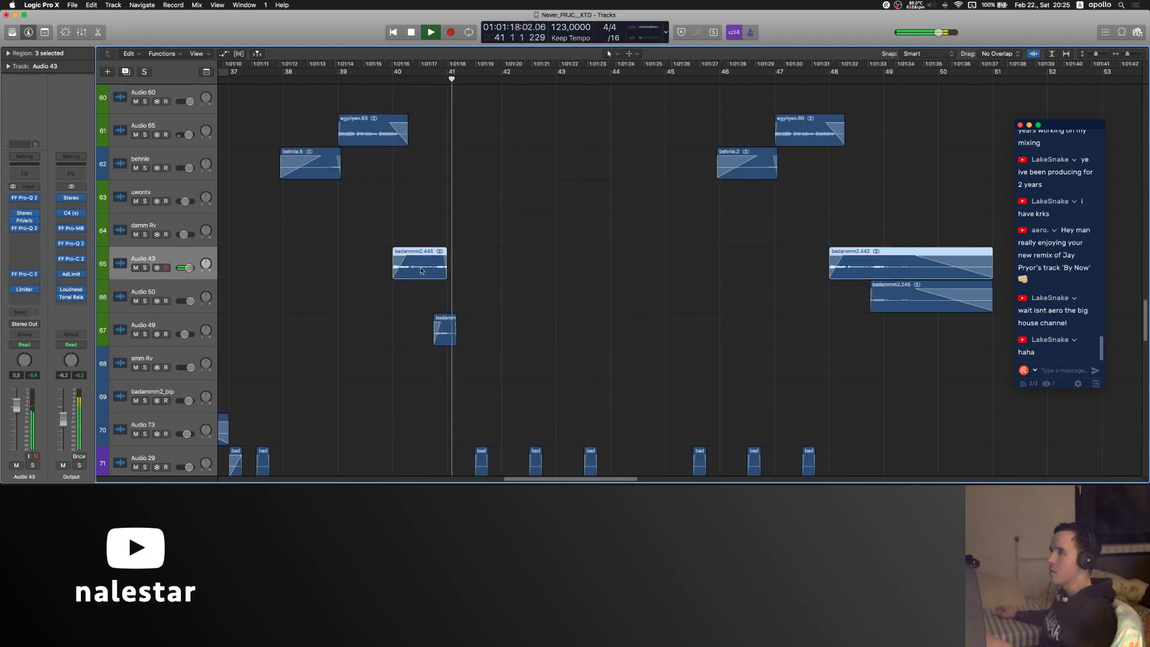
# - Solo the Audio 29 chops during playback to hear them alone and stop playback before bar 44
pyautogui.scroll(-4, 456, 326)
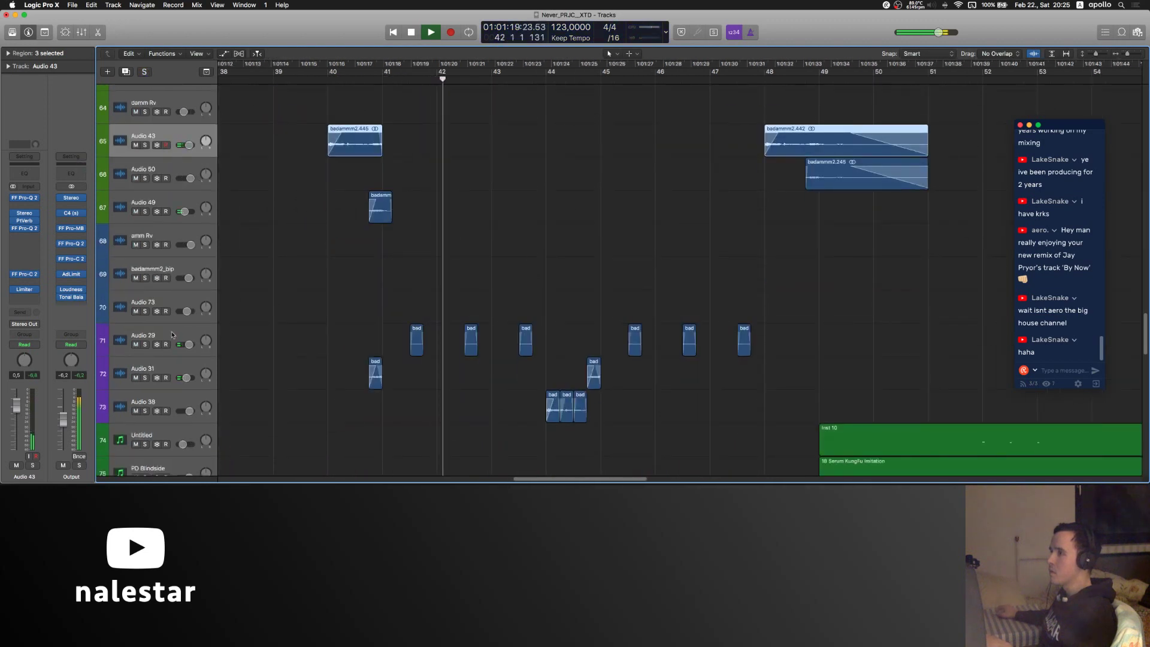
pyautogui.click(311, 346)
pyautogui.press('s')
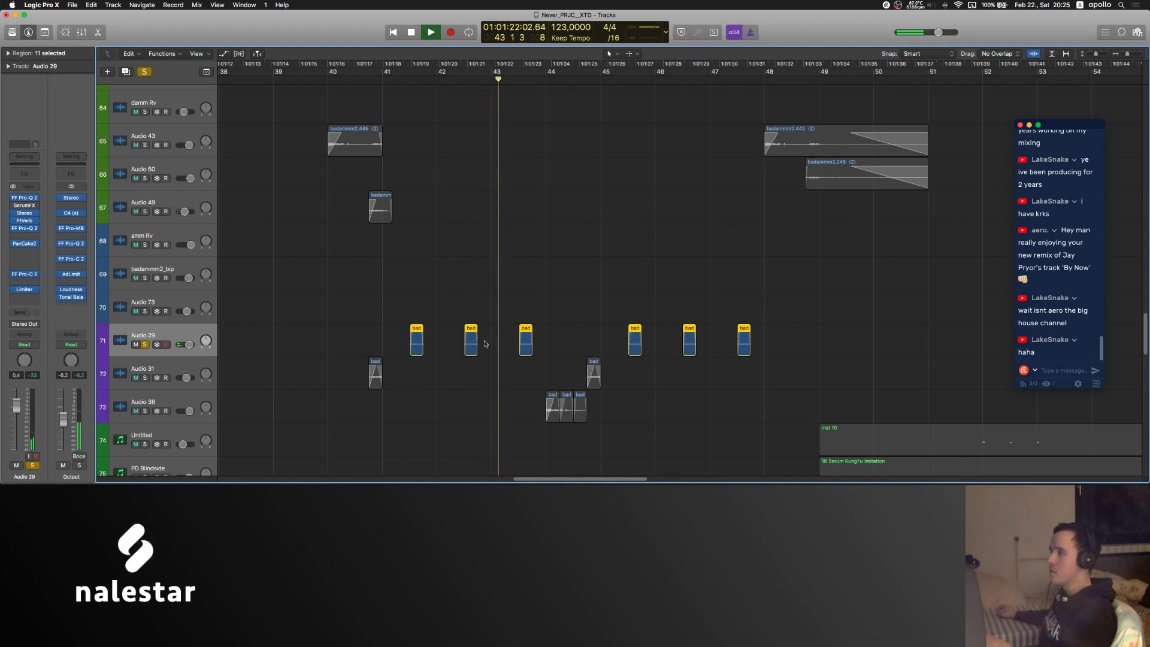
pyautogui.press('Return')
# - Add Audio 38 and Audio 31 to the soloed Audio 29 and play the three tracks from bar 43
pyautogui.click(145, 411)
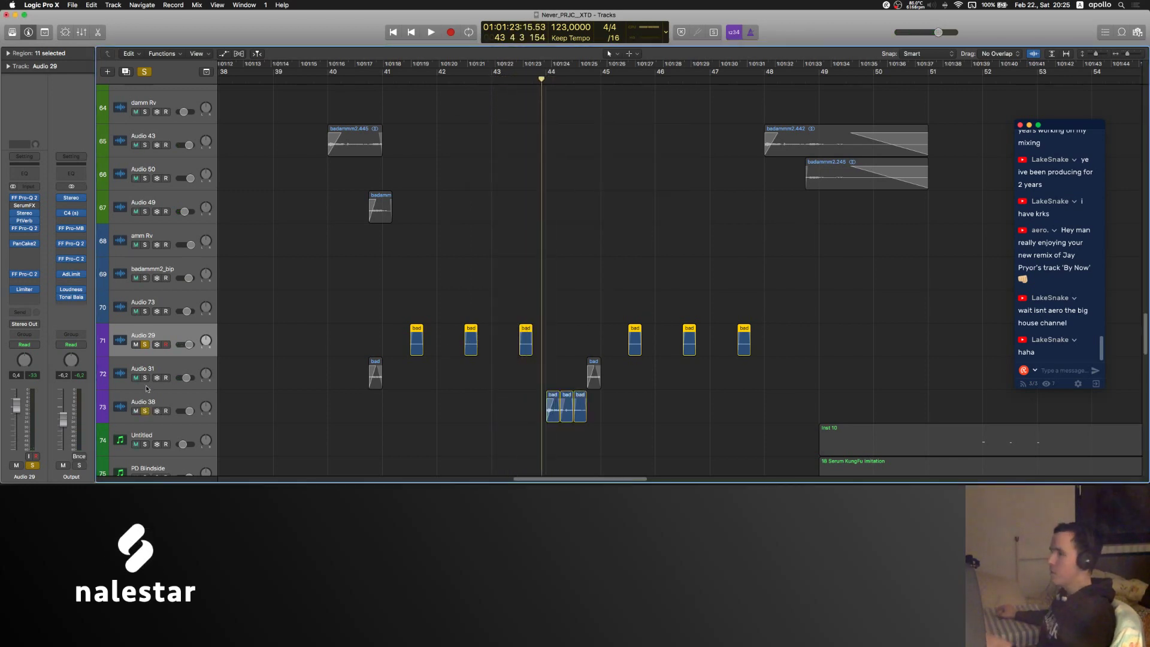
pyautogui.click(514, 80)
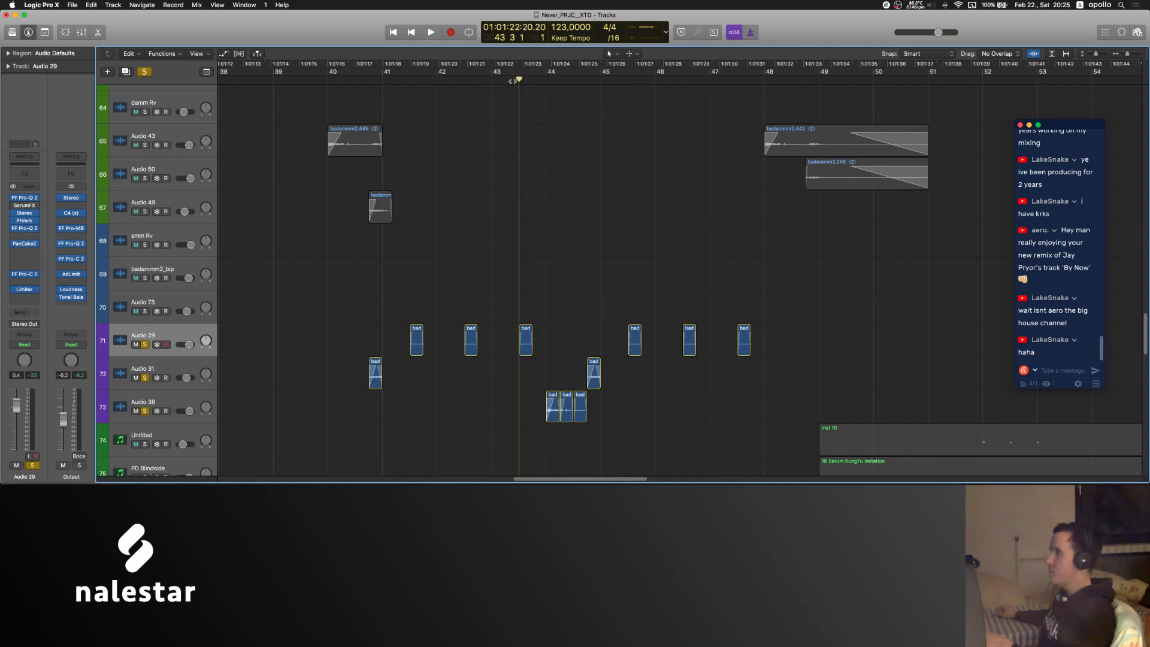
pyautogui.press('space')
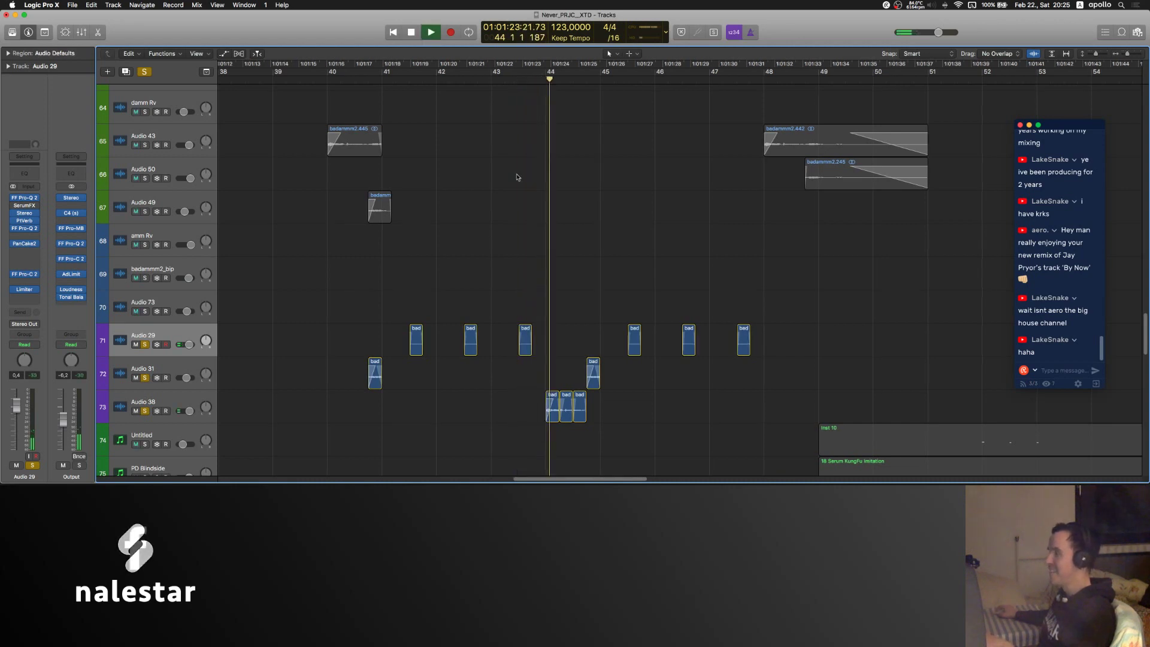
# - Clear the solos on the chop tracks and play the full mix from about bar 43 past bar 45
pyautogui.click(145, 378)
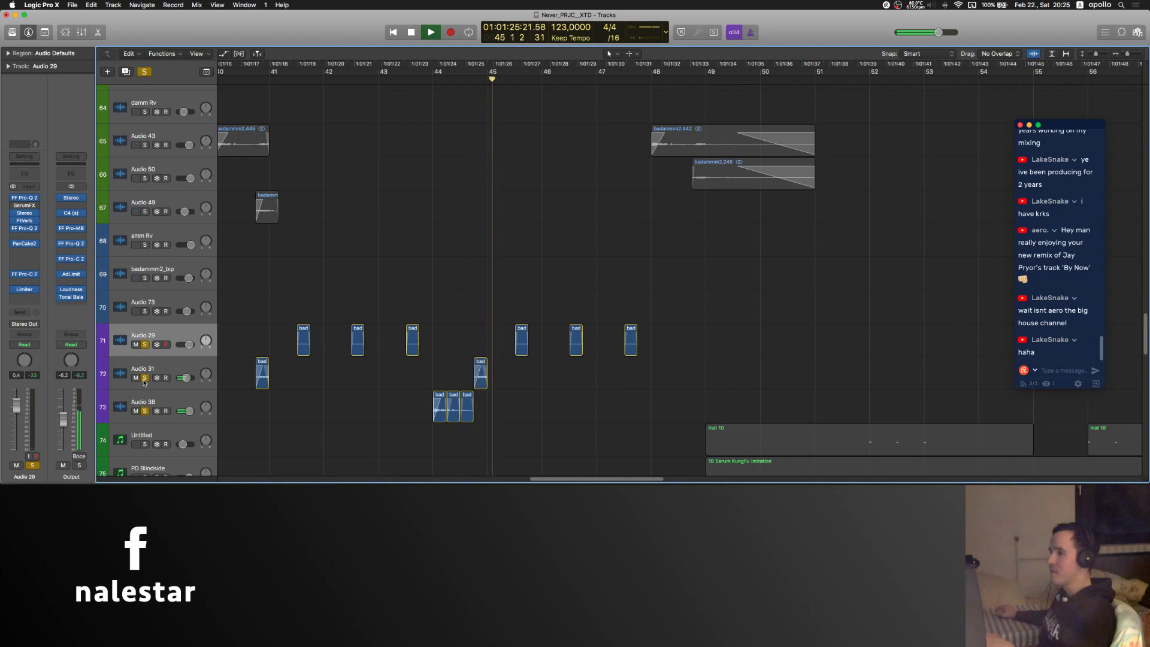
pyautogui.keyDown('alt'); pyautogui.click(145, 377); pyautogui.keyUp('alt')
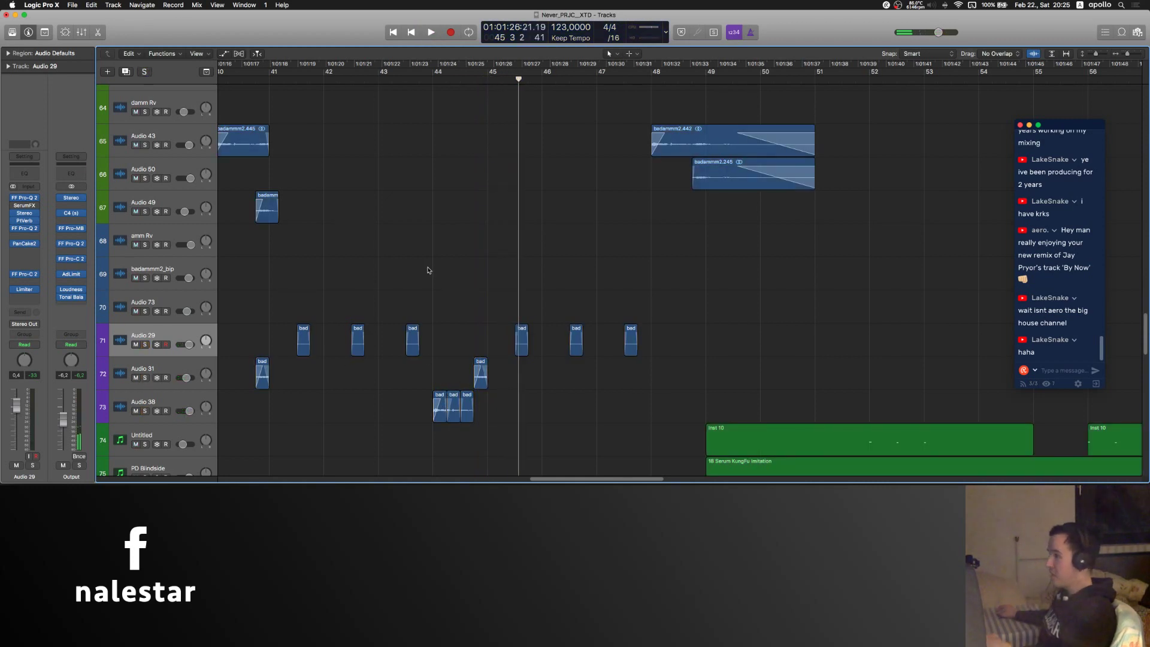
pyautogui.press('super+Left')
pyautogui.press(',')
pyautogui.press(',')
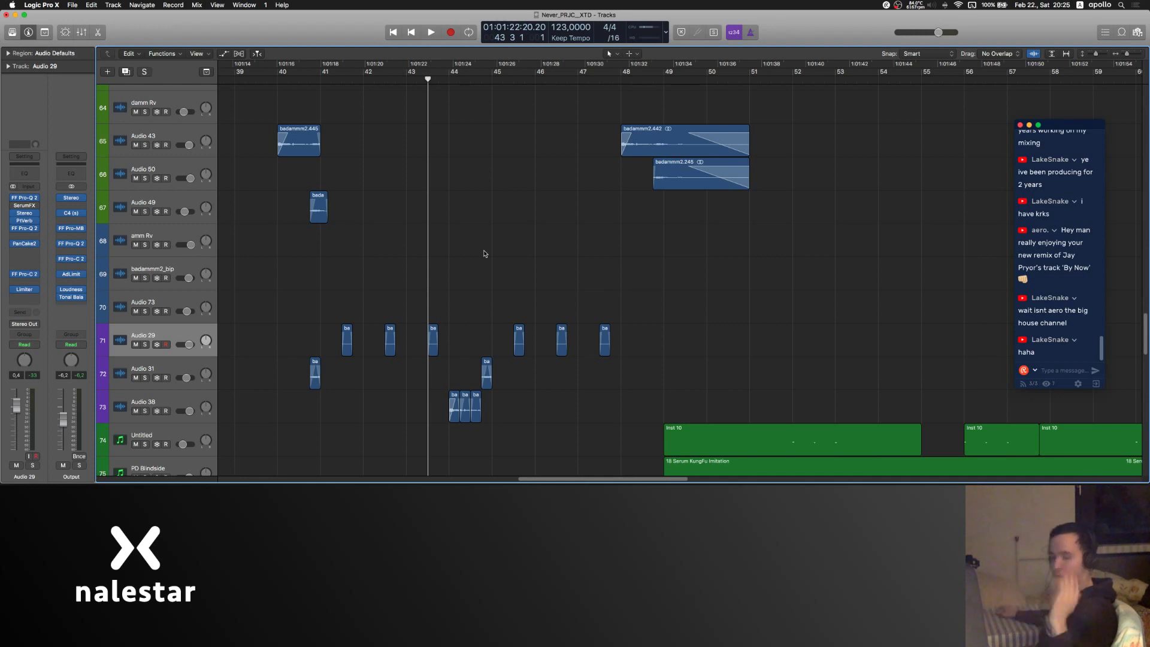
pyautogui.press('space')
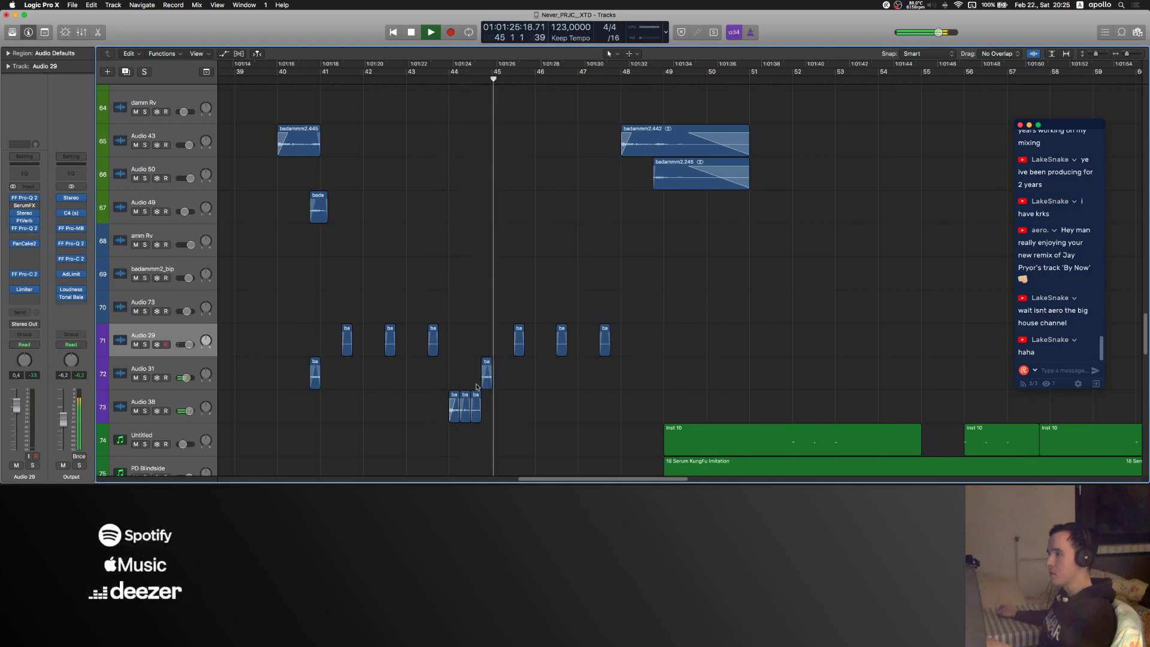
pyautogui.press('space')
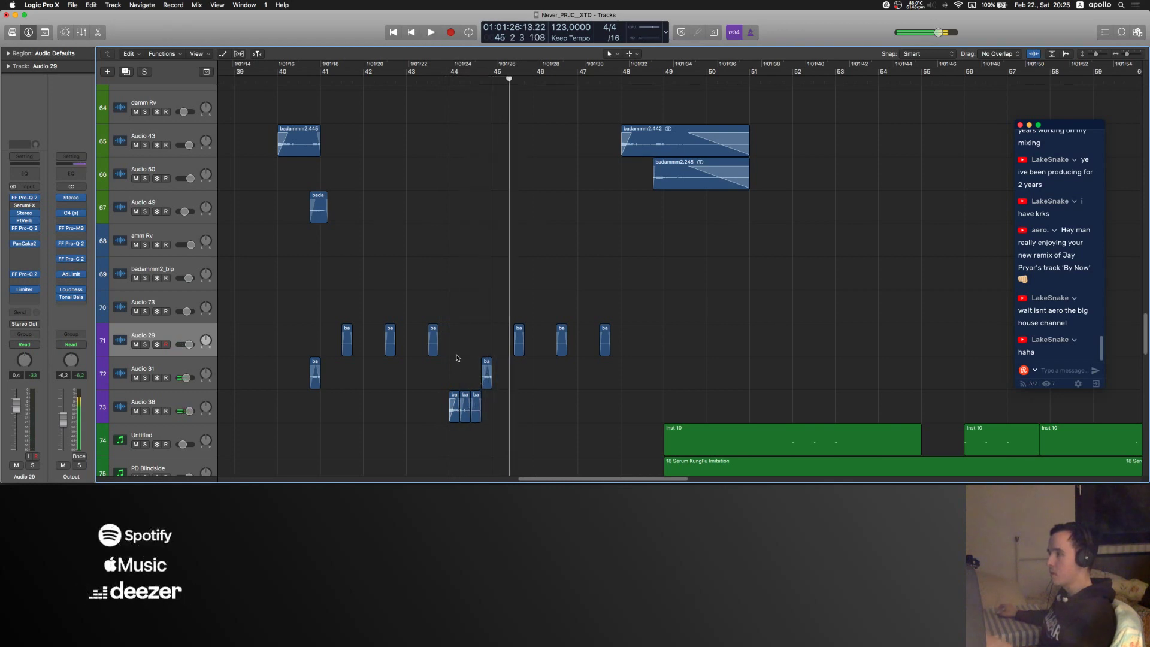
# - Select Audio 38, review its FF Pro-C 2 compressor, close it and play the mix to about bar 46
pyautogui.click(186, 395)
pyautogui.hscroll(5, 366, 399)
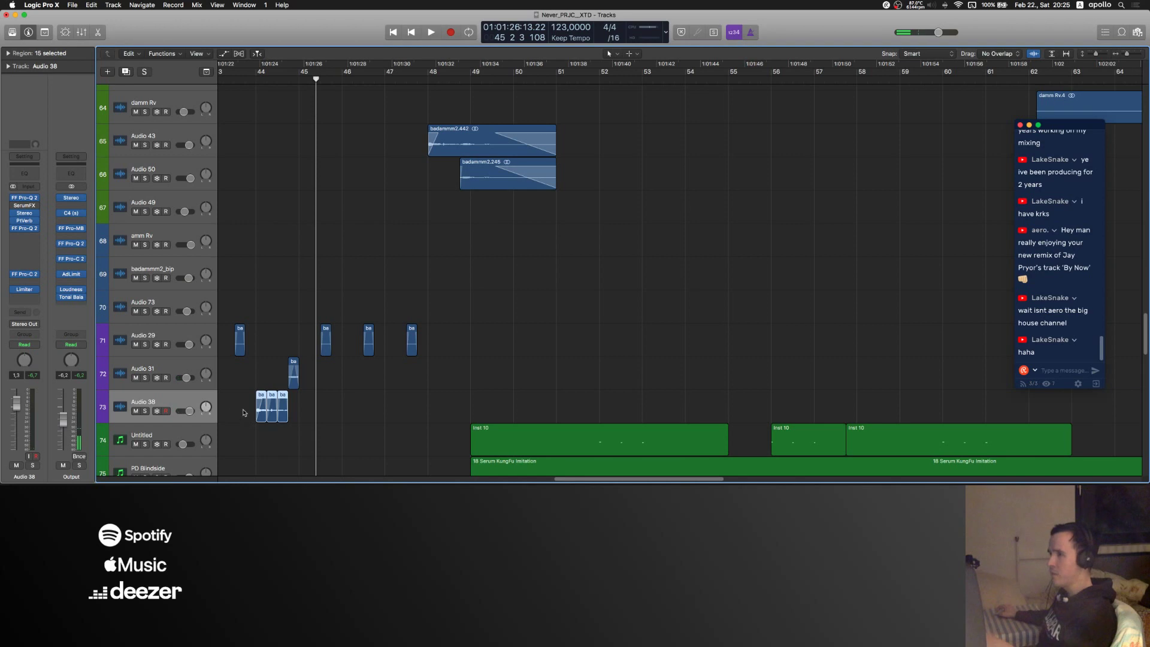
pyautogui.click(24, 274)
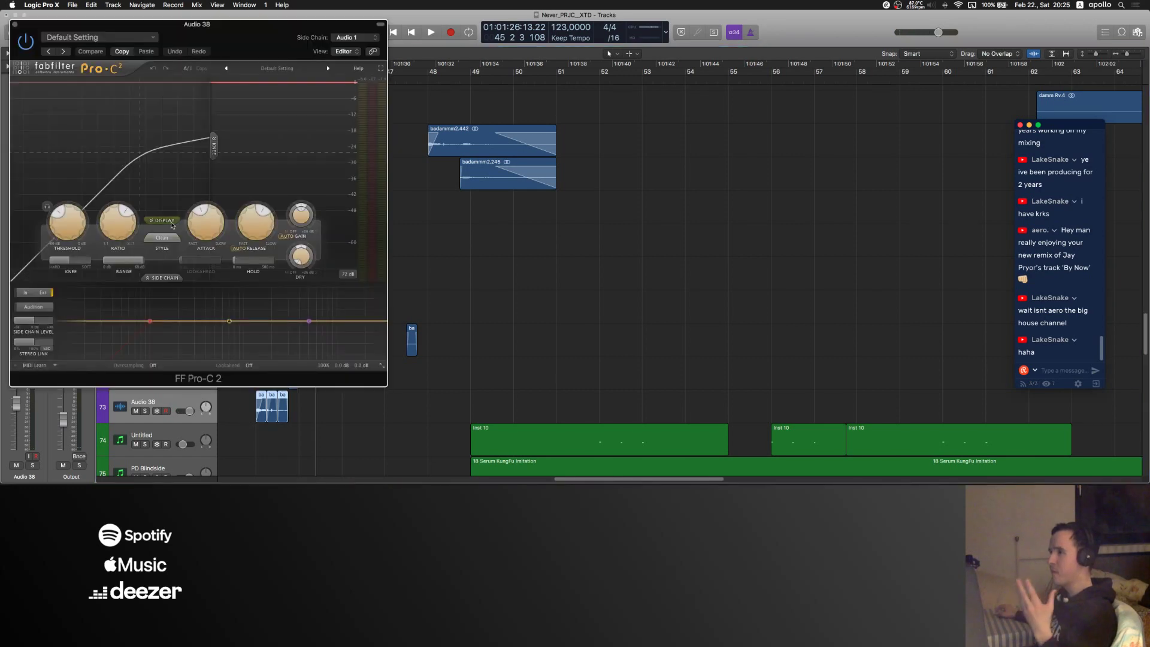
pyautogui.press('super+w')
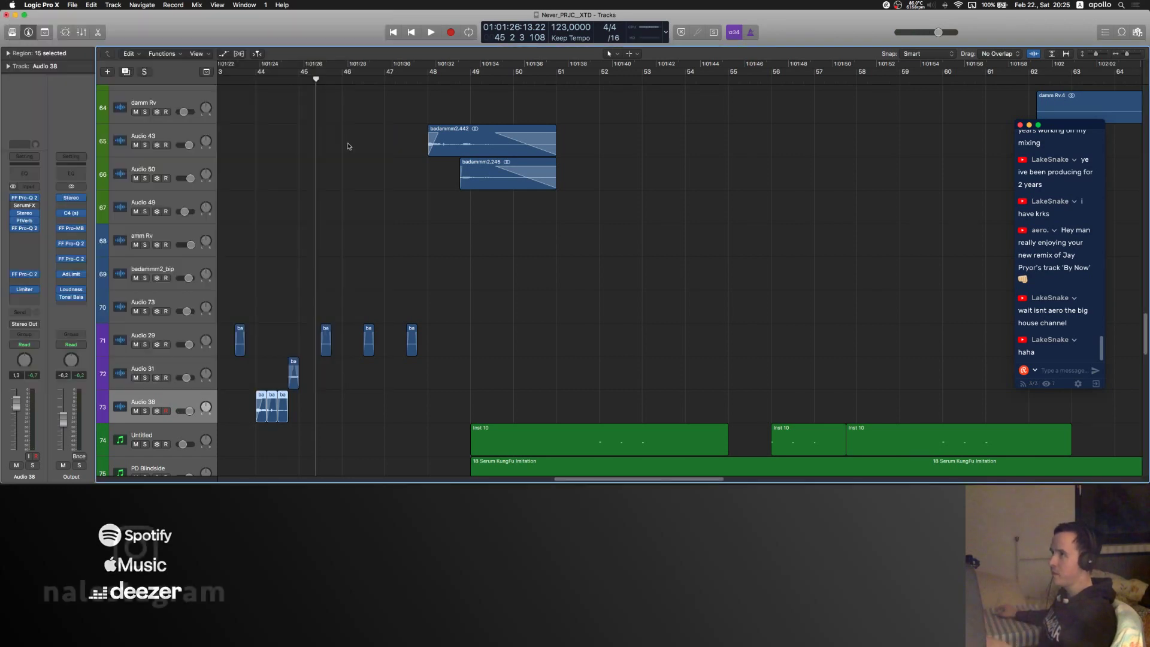
pyautogui.press('space')
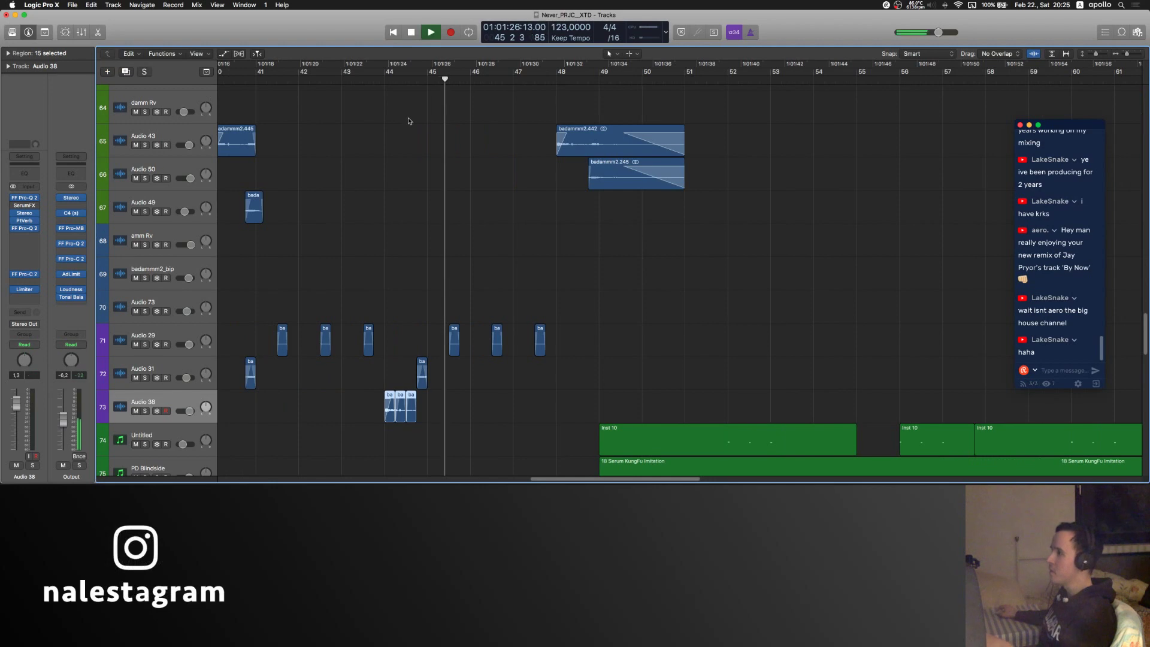
pyautogui.press('space')
# - Solo the Audio 29 chops and play them alone from bar 45
pyautogui.click(376, 324)
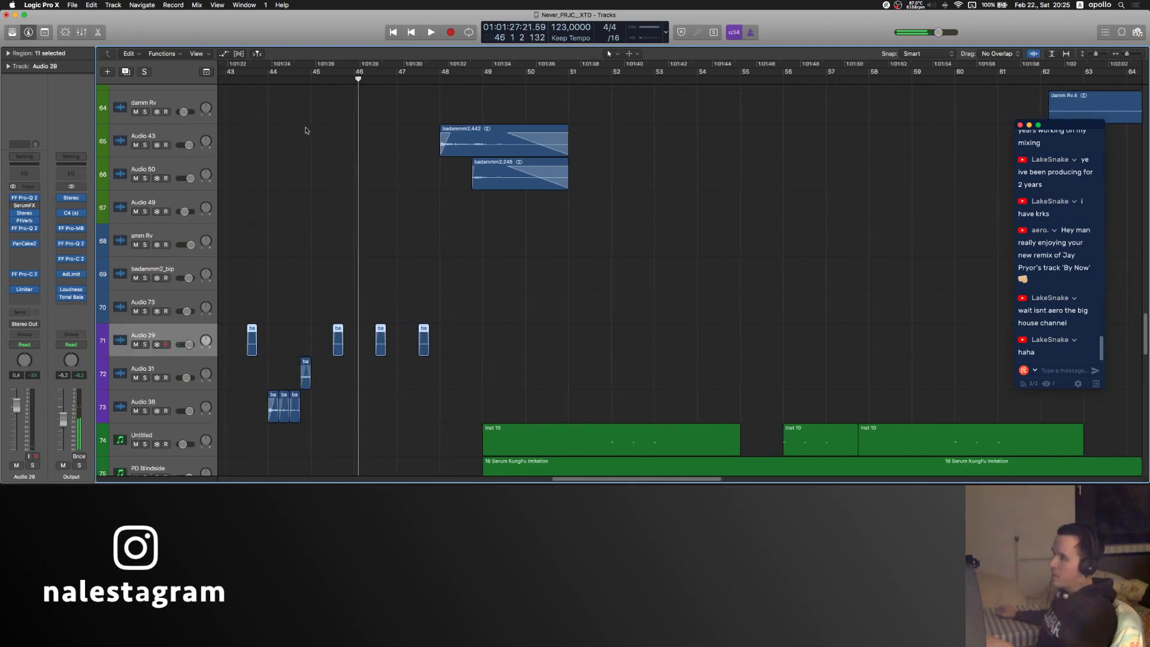
pyautogui.press(',')
pyautogui.press('s')
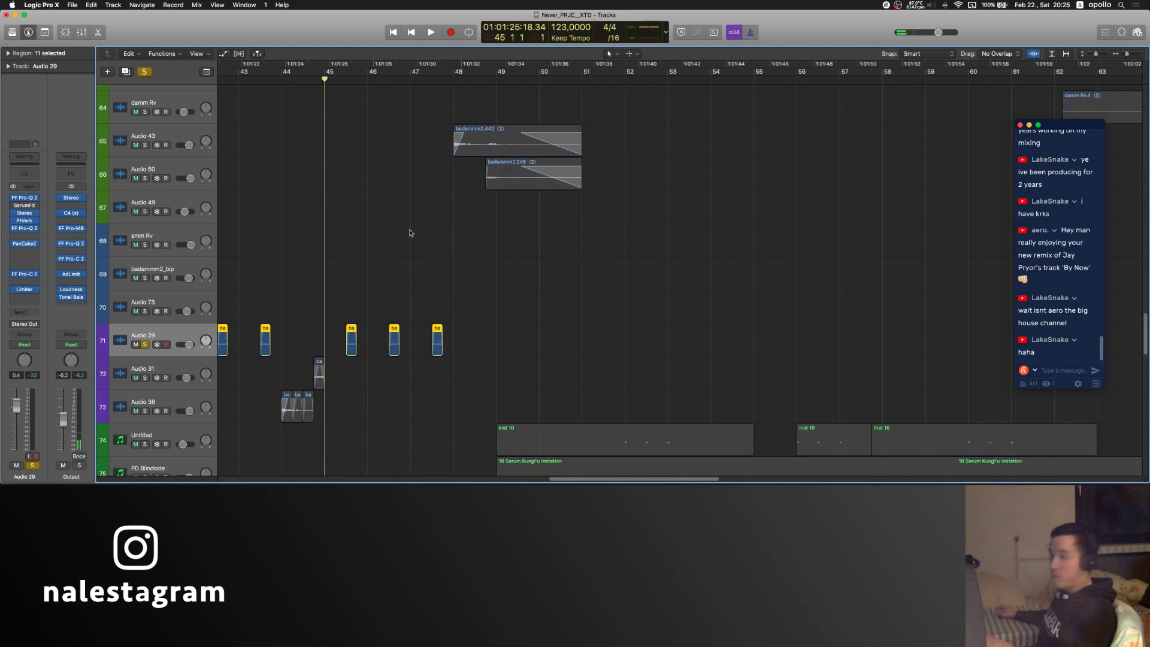
pyautogui.press('space')
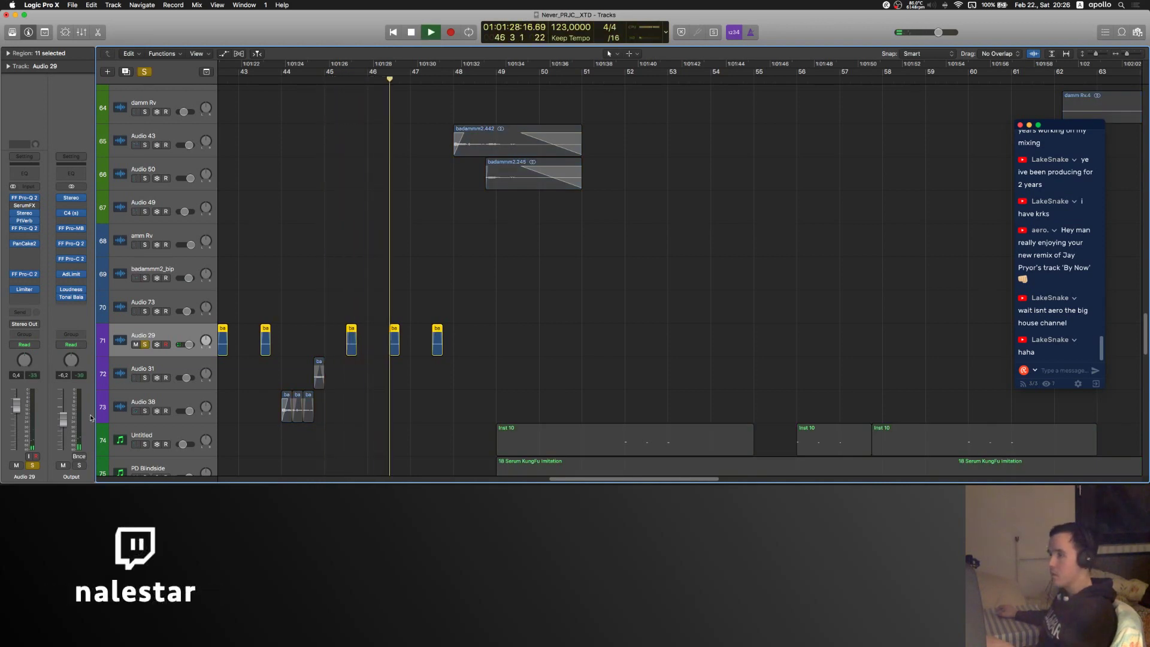
# - Raise the Output channel's level to -4.9 dB, switch off the Audio 29 solo and stop playback
pyautogui.moveTo(61, 424)
pyautogui.mouseDown()
pyautogui.moveTo(62, 396)
pyautogui.moveTo(63, 416)
pyautogui.mouseUp()
pyautogui.press('space')
pyautogui.click(142, 346)
pyautogui.click(362, 249)
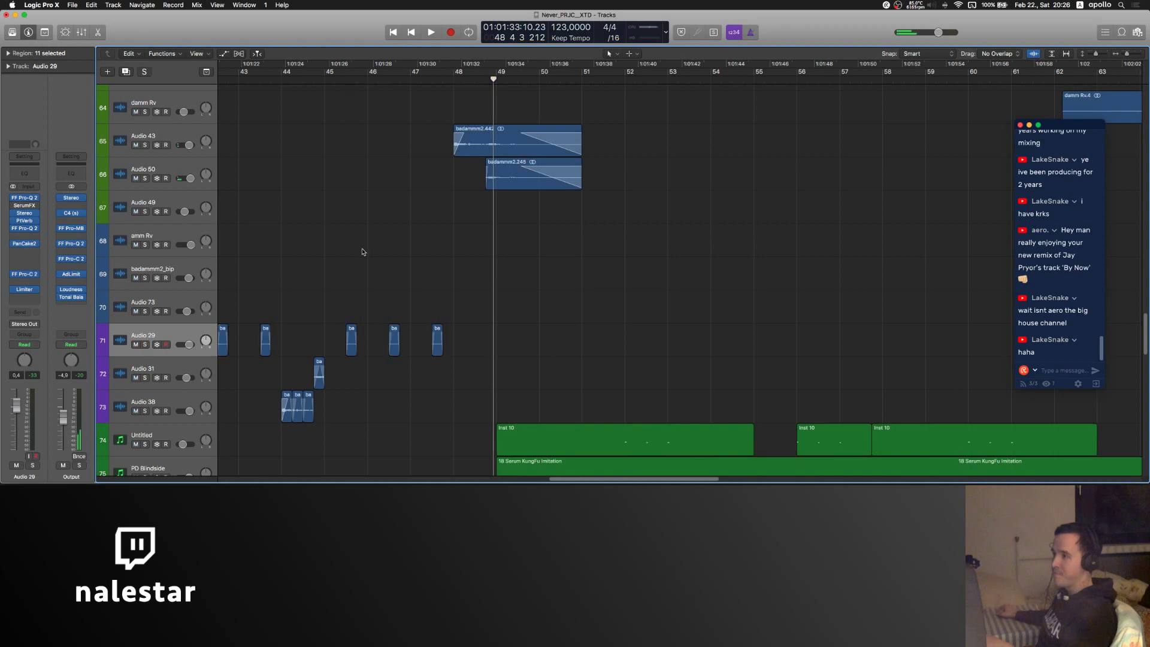
# - Compare the mix from bar 45 with Audio 29 muted and unmuted, stopping around bar 47
pyautogui.hscroll(-3, 362, 249)
pyautogui.click(372, 83)
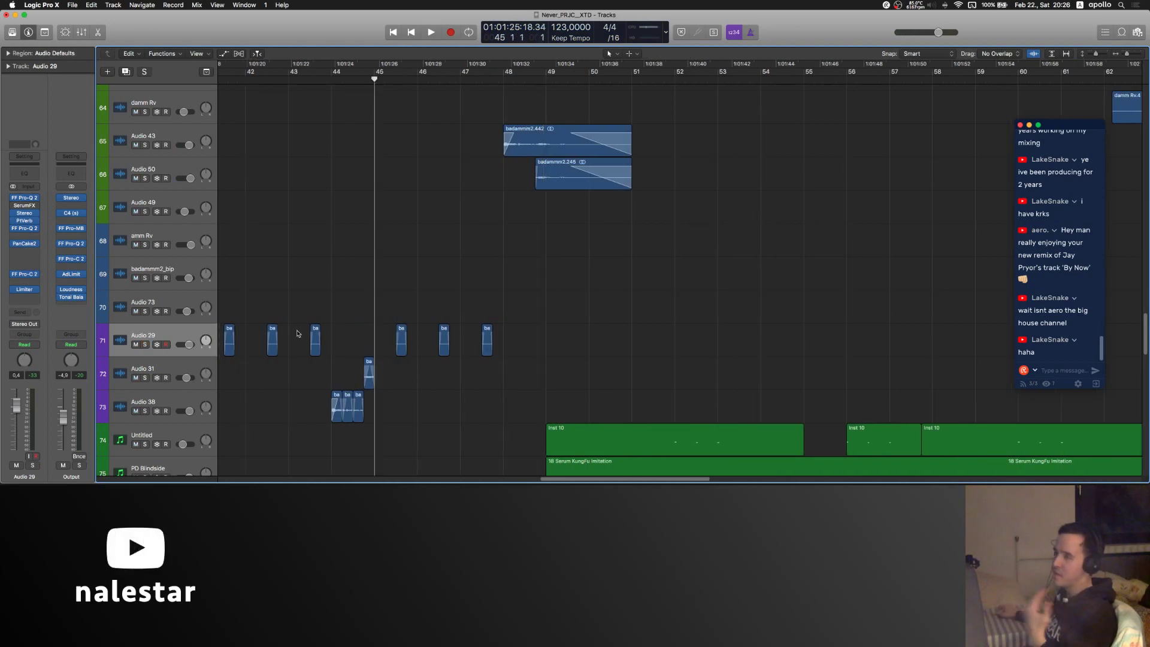
pyautogui.press('space')
pyautogui.click(136, 345)
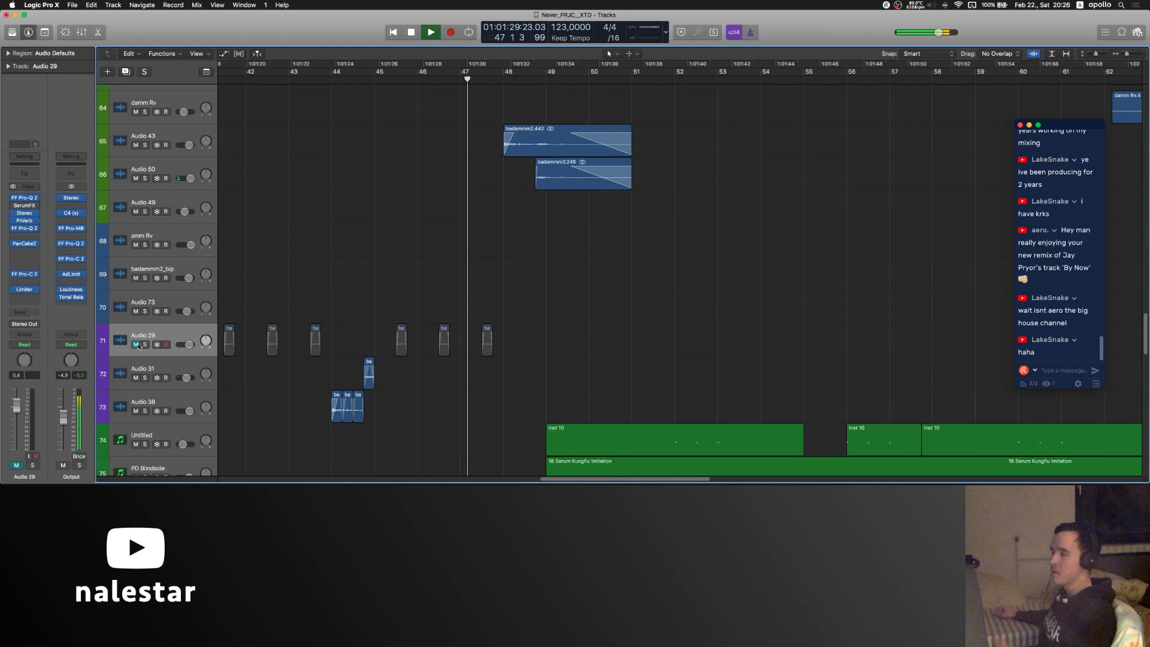
pyautogui.press('space')
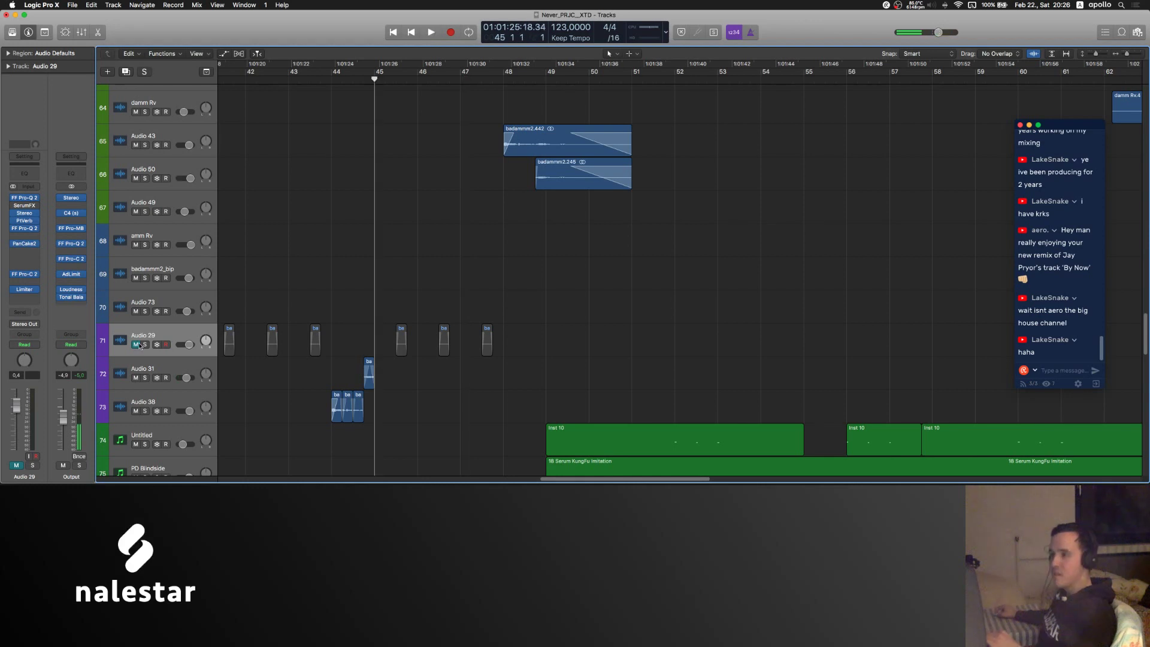
pyautogui.click(136, 344)
pyautogui.press('space')
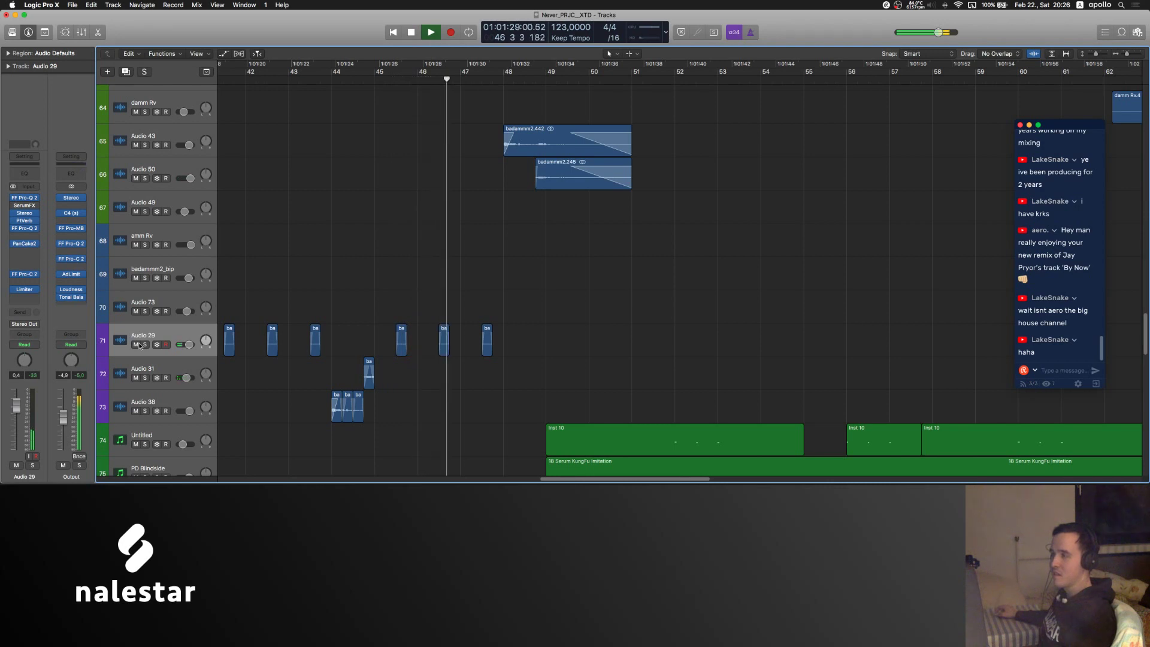
pyautogui.press('space')
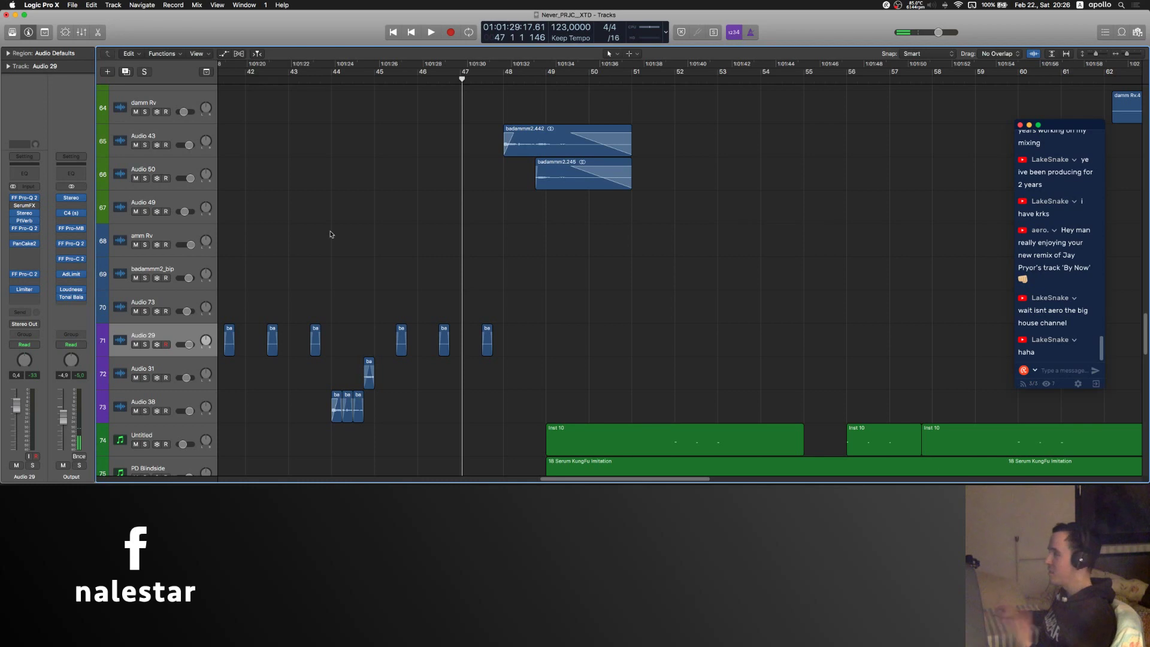
# - Play the section starting at bar 49 and solo the Untitled synth on track 77
pyautogui.hscroll(5, 419, 257)
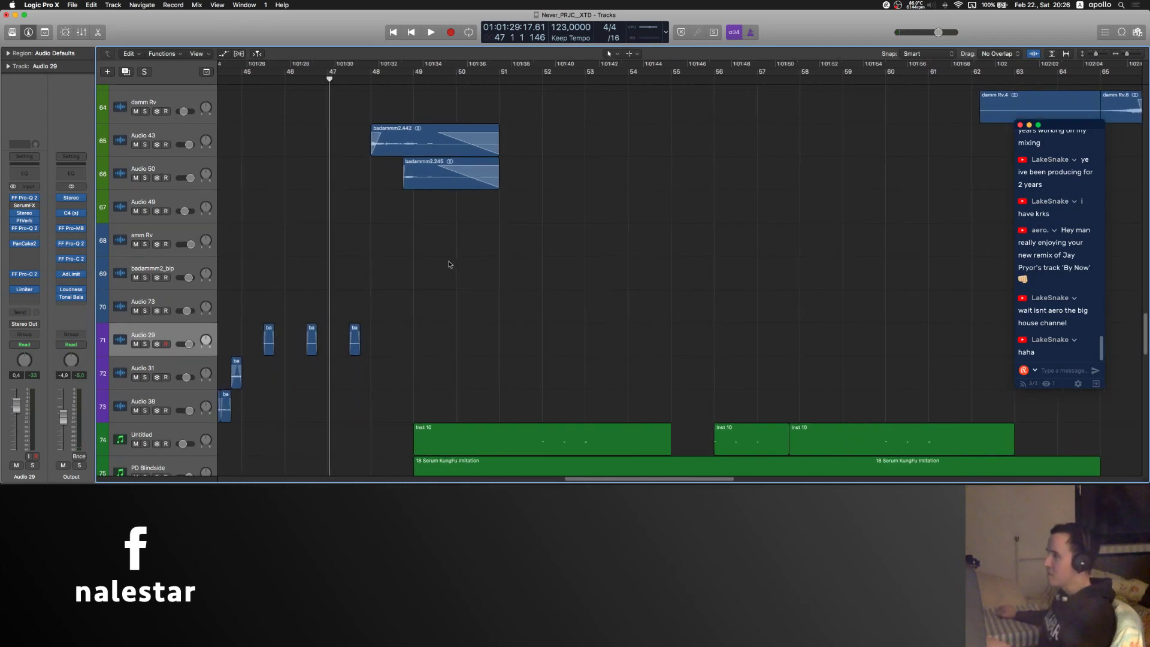
pyautogui.scroll(-5, 449, 264)
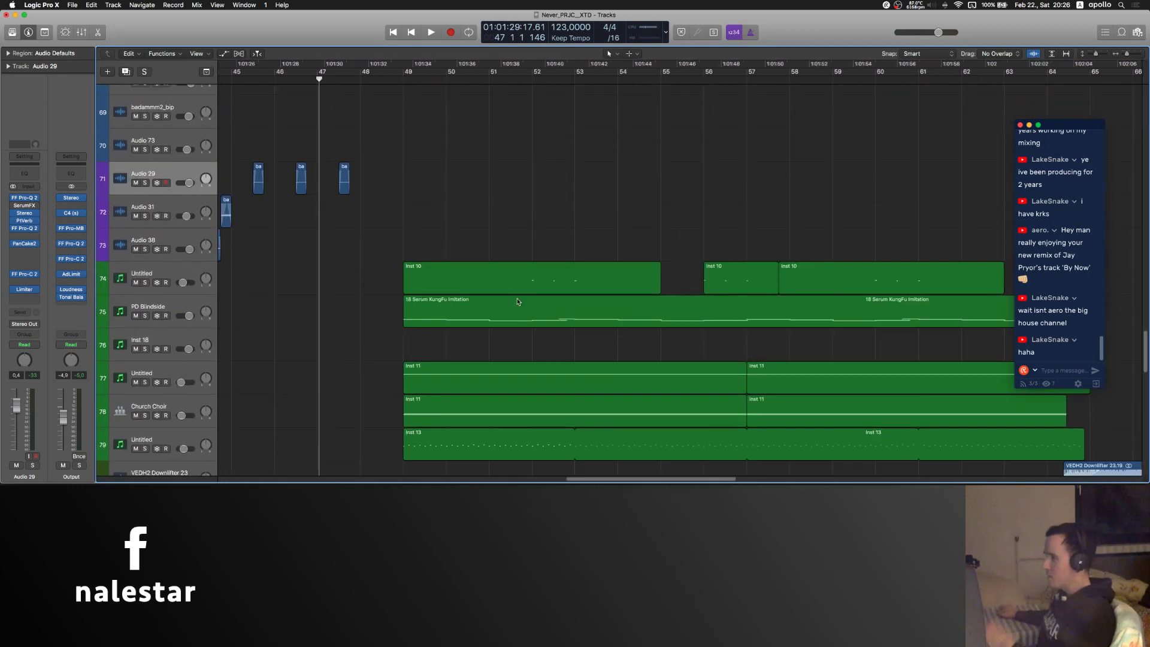
pyautogui.hscroll(2, 439, 139)
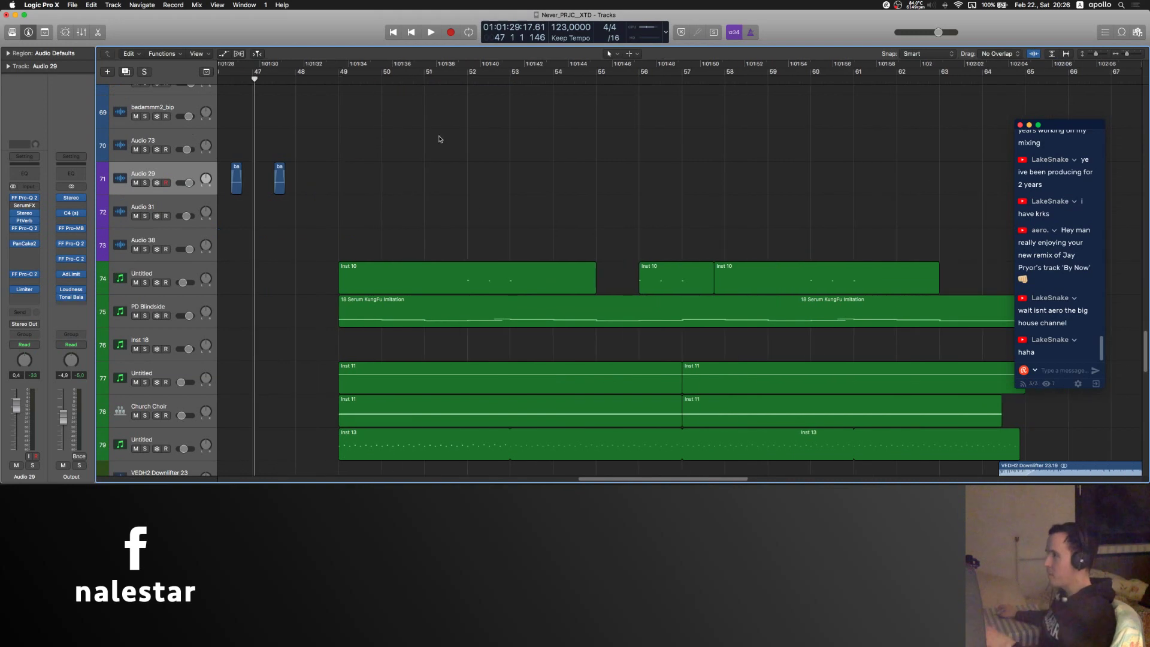
pyautogui.scroll(-3, 439, 139)
pyautogui.press('space')
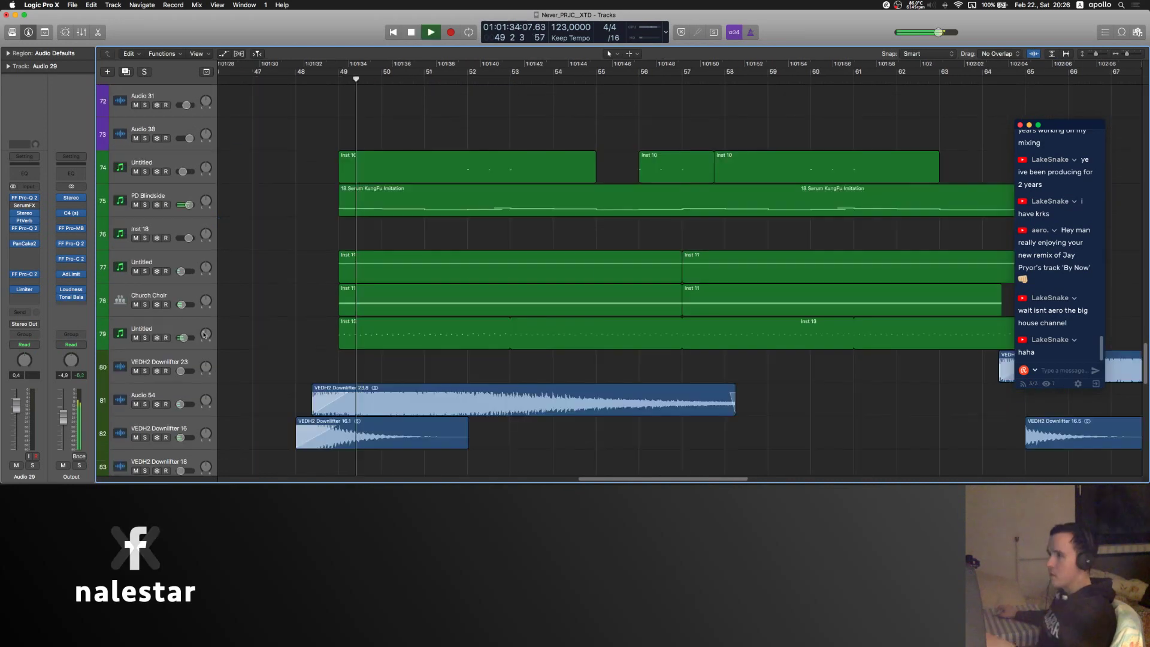
pyautogui.click(142, 263)
pyautogui.click(145, 270)
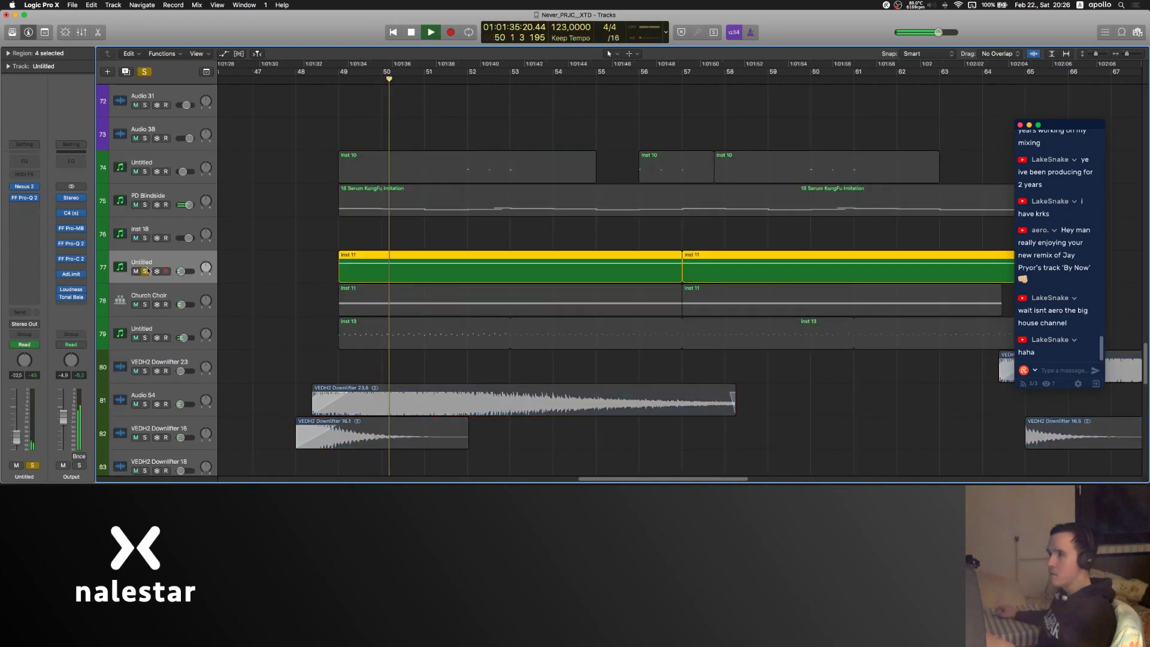
# - Inspect the Nexus 2 preset CL Grandma's AM Radio on the soloed synth and close the instrument window
pyautogui.click(25, 187)
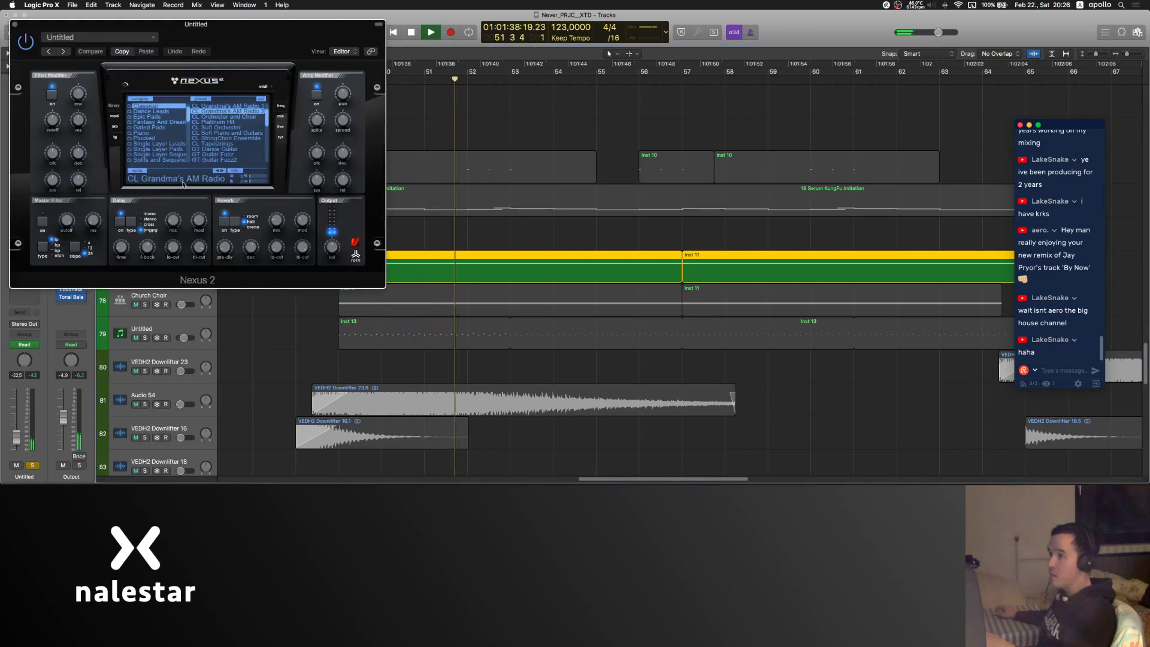
pyautogui.click(235, 111)
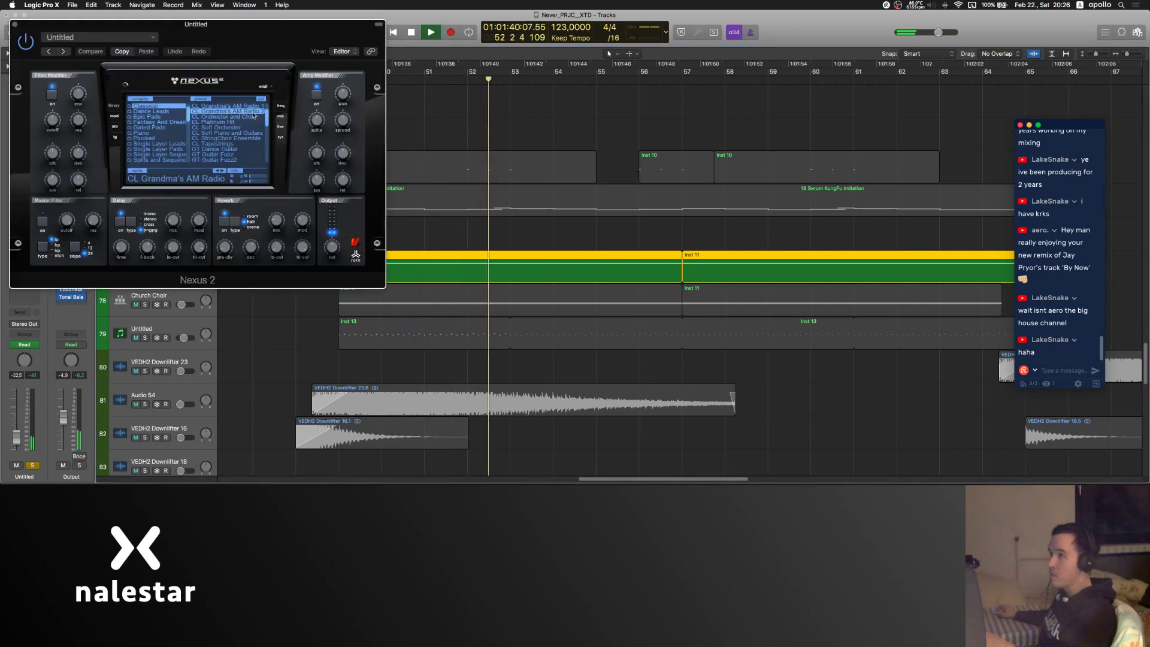
pyautogui.click(15, 24)
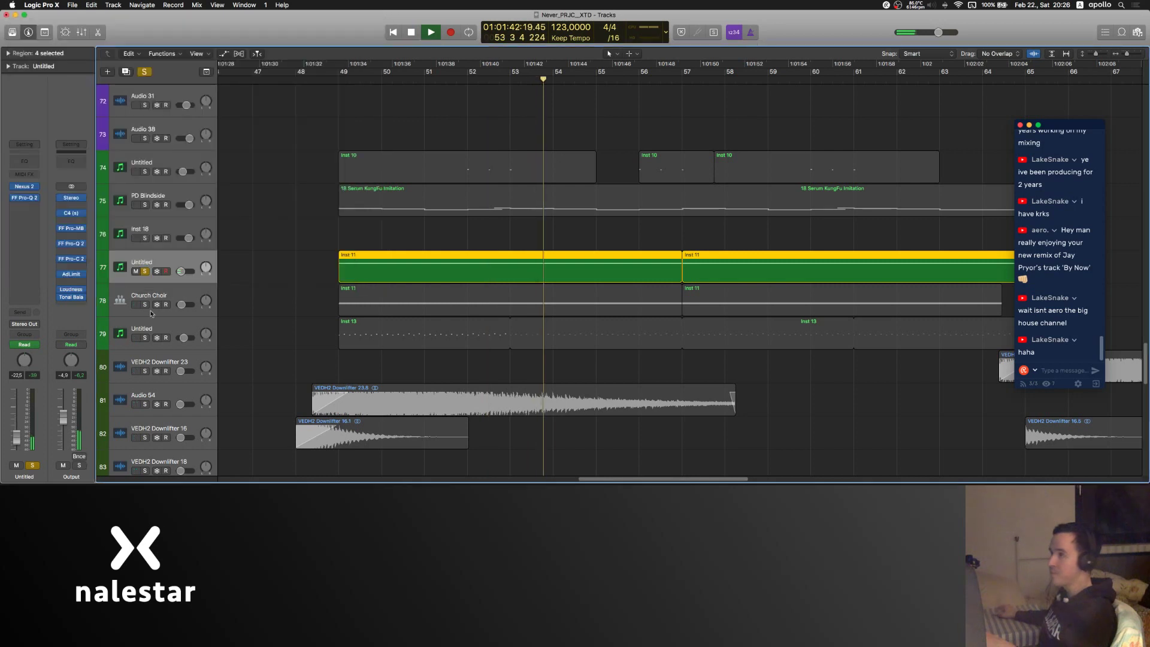
# - Add the Church Choir track to the solos, look at its EXS24 sampler and close it
pyautogui.click(145, 305)
pyautogui.click(125, 296)
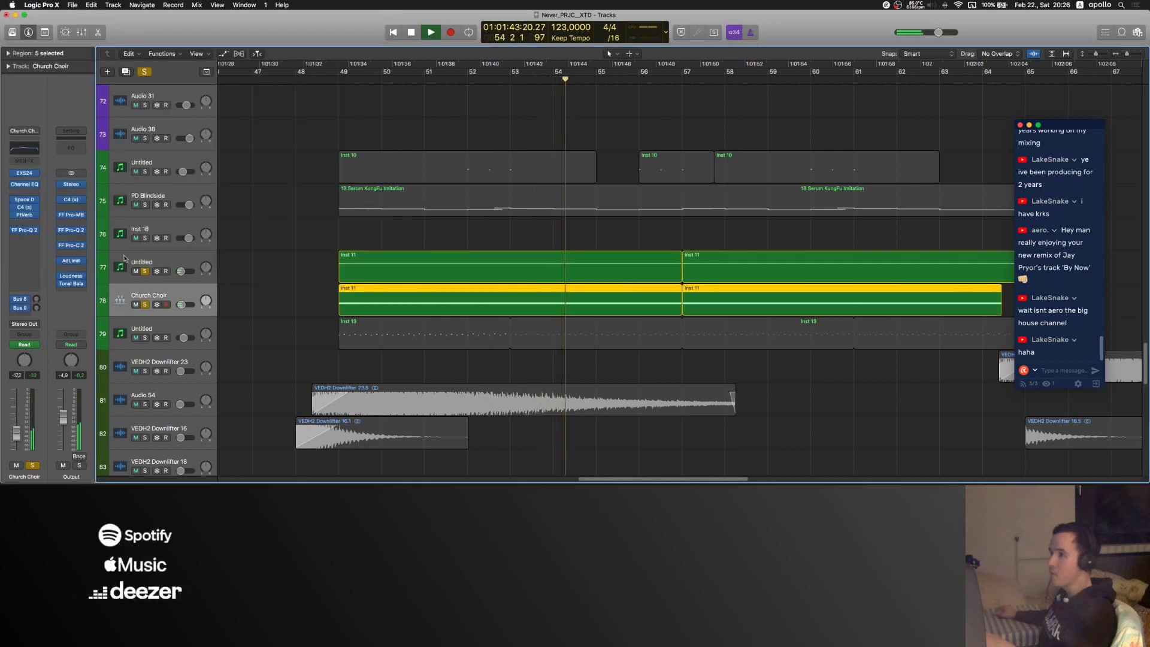
pyautogui.click(25, 172)
pyautogui.moveTo(19, 25); pyautogui.dragTo(271, 82)
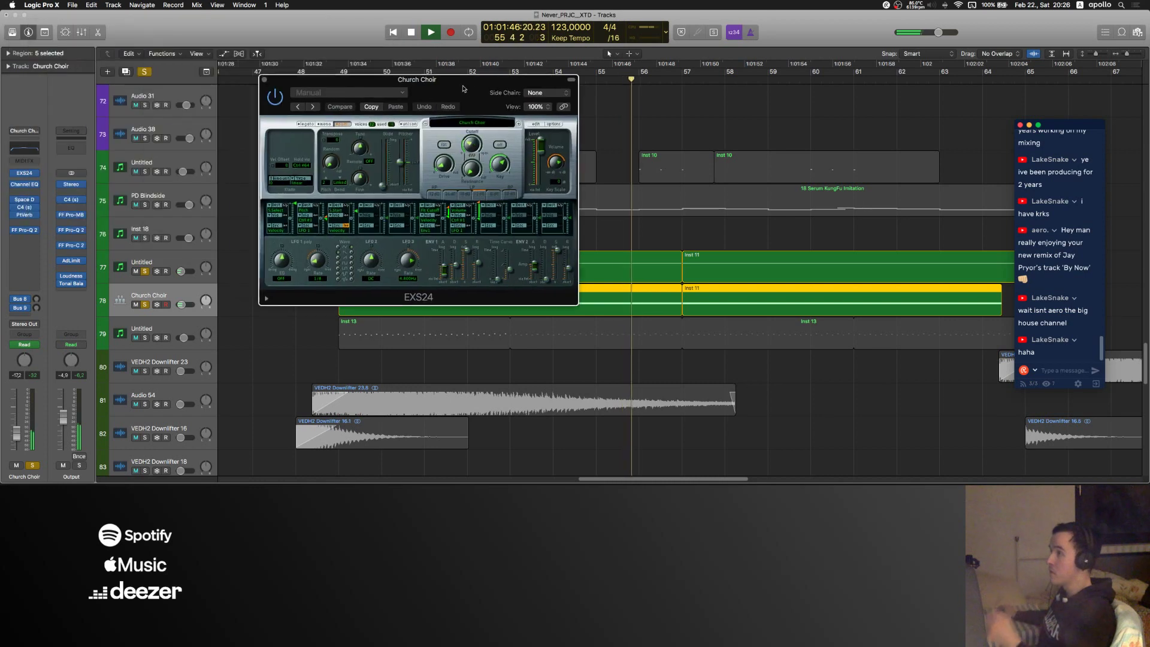
pyautogui.click(268, 80)
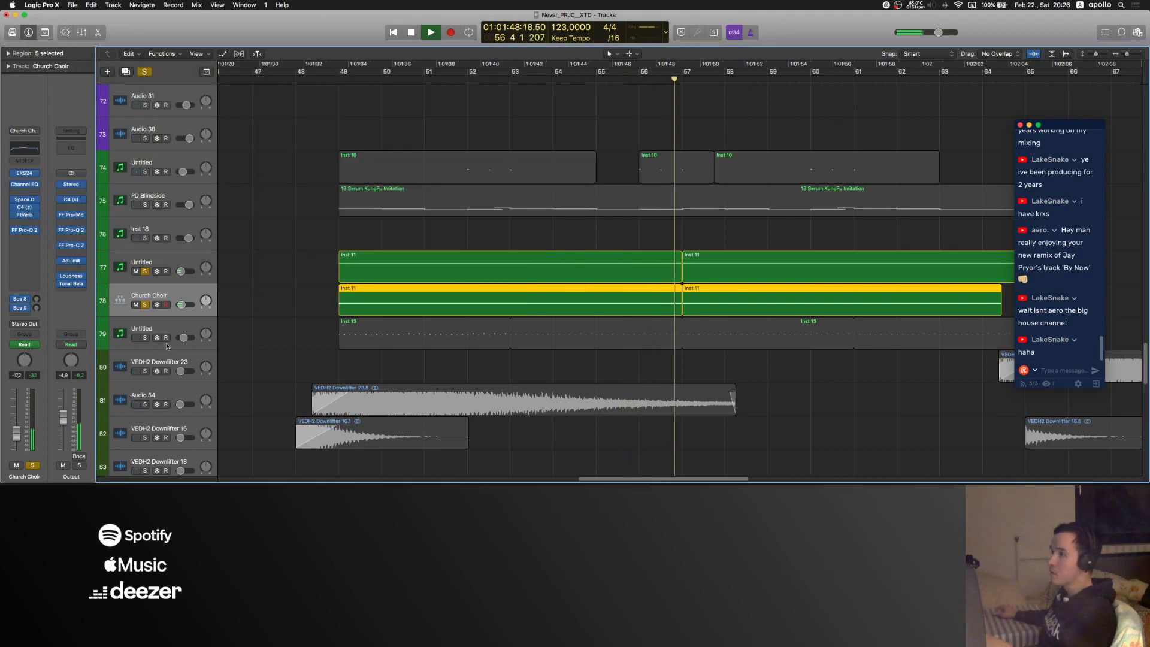
# - Add the Untitled pluck on track 79 to the solos, check its Nexus 2 preset and stop playback around bar 58
pyautogui.press('Down')
pyautogui.click(24, 186)
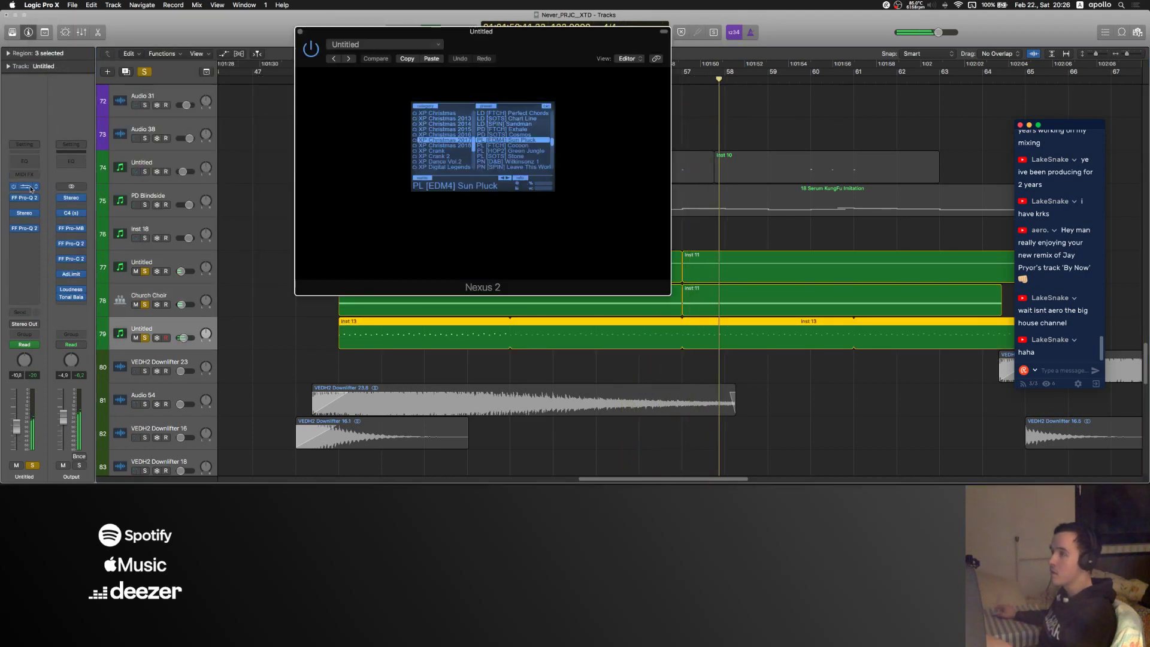
pyautogui.click(300, 32)
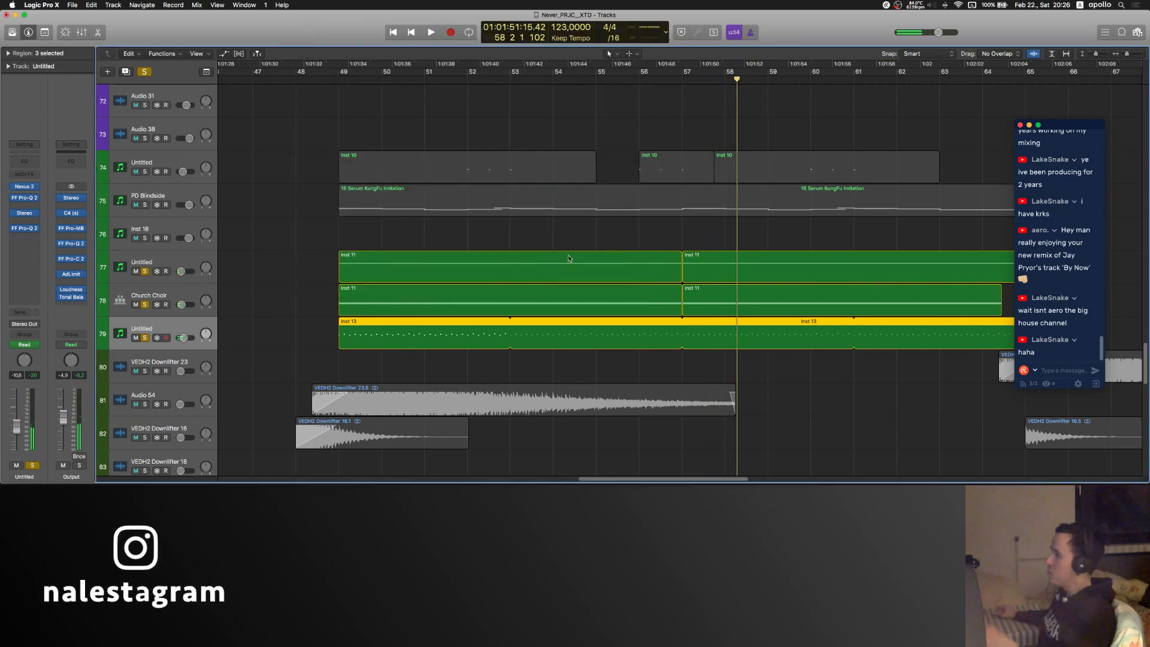
# - Add the Untitled track 74 with the Inst 10 regions to the solos and resume playback from bar 58
pyautogui.press('super+Left')
pyautogui.hscroll(5, 570, 258)
pyautogui.click(144, 172)
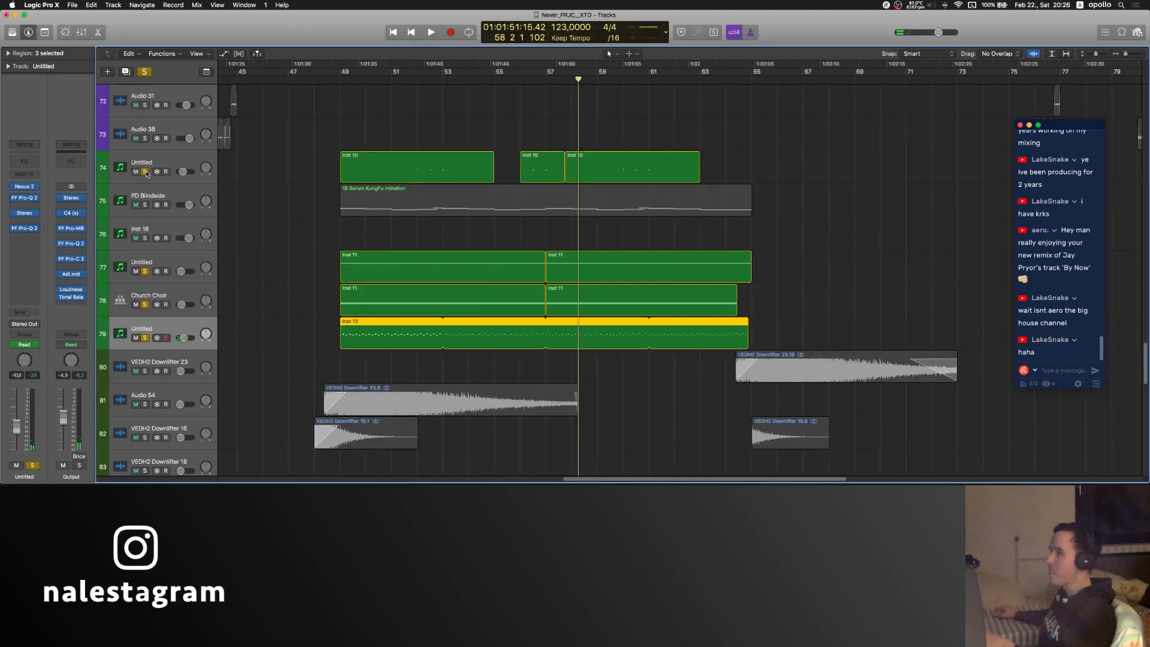
pyautogui.press('space')
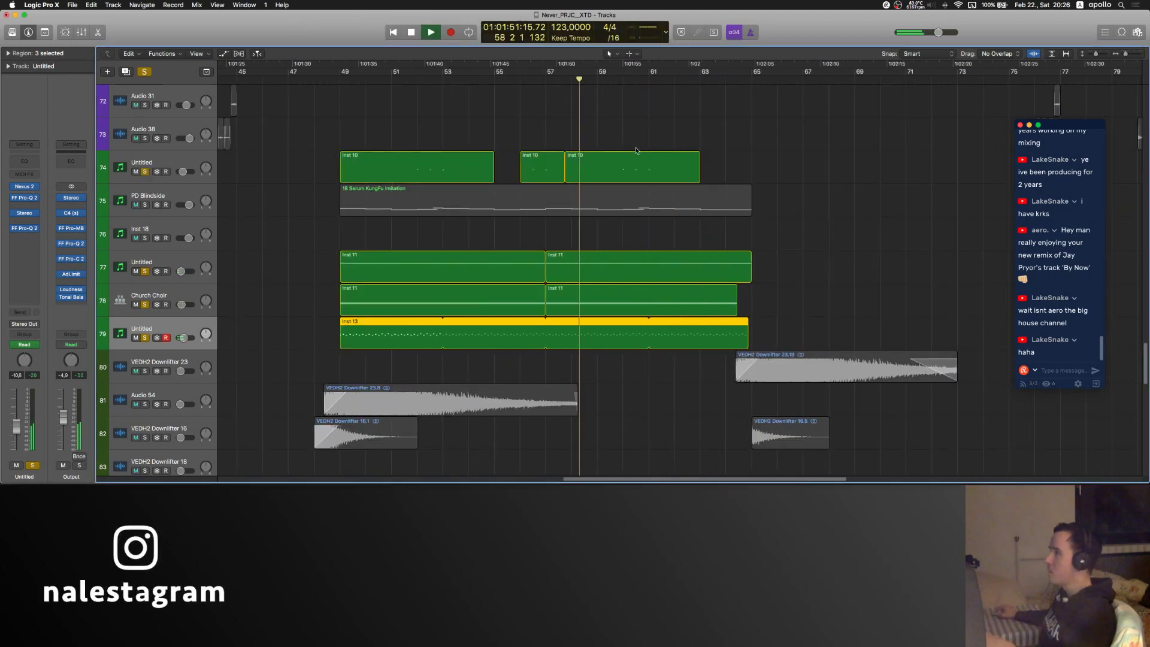
# - Add PD Blindside to the soloed layers during playback and open its Serum synth to review the patch
pyautogui.click(144, 204)
pyautogui.press('super+Left')
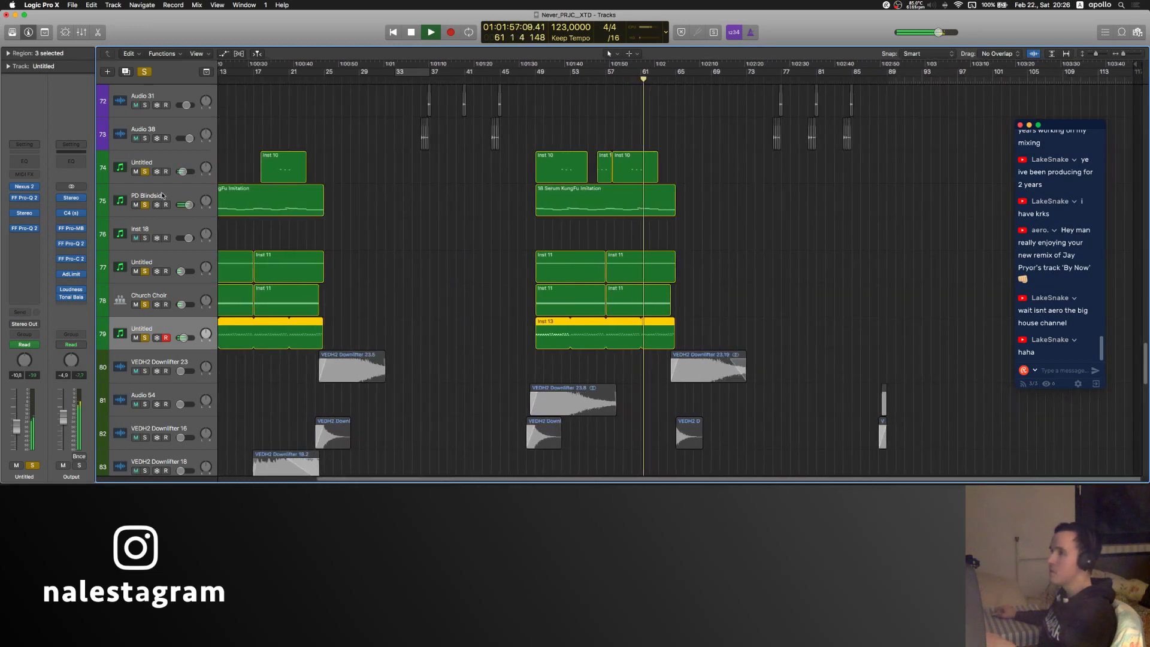
pyautogui.click(162, 195)
pyautogui.click(25, 210)
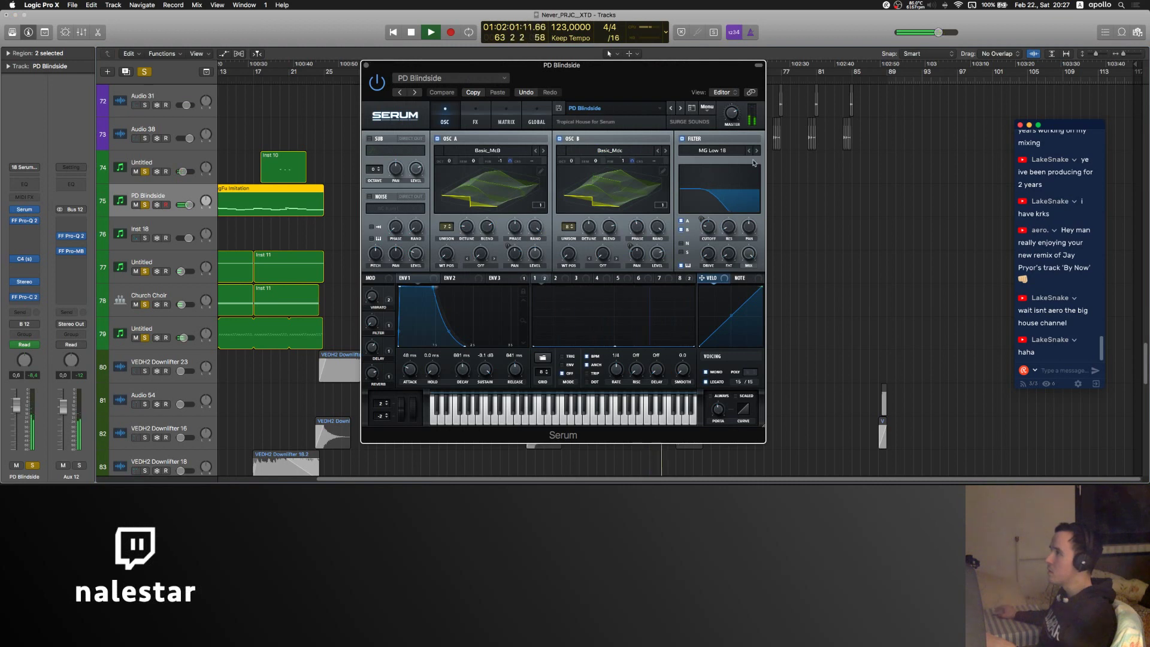
# - Close the PD Blindside Serum window, turn off all track solos and stop playback around bar 67
pyautogui.click(367, 65)
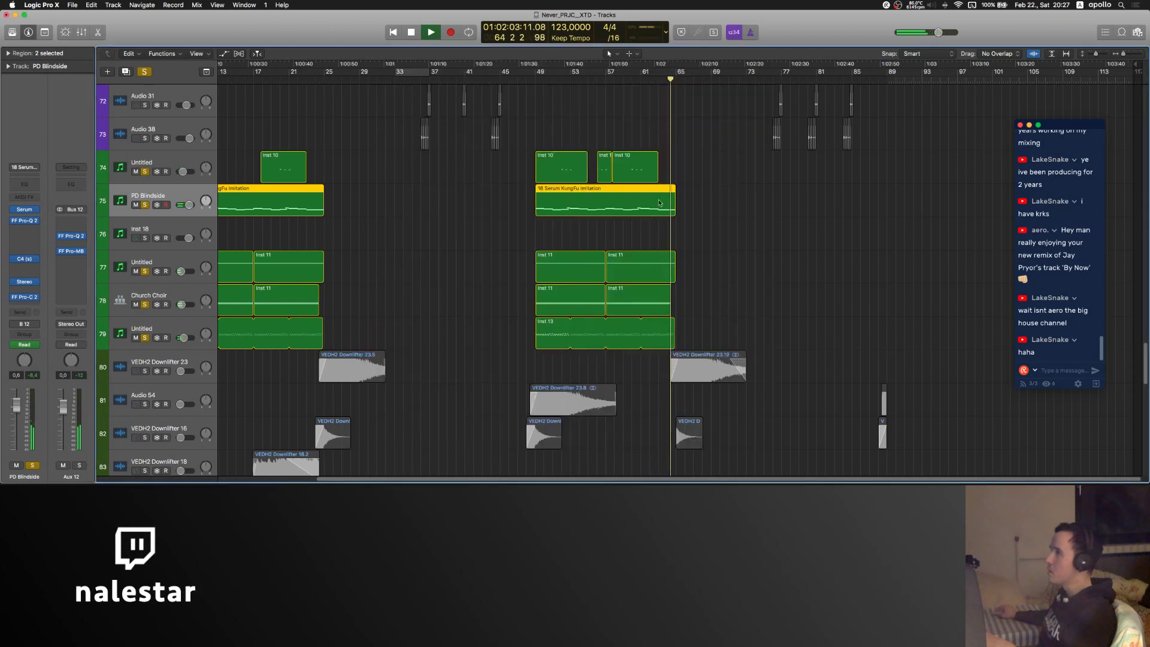
pyautogui.press('super+Right')
pyautogui.click(144, 206)
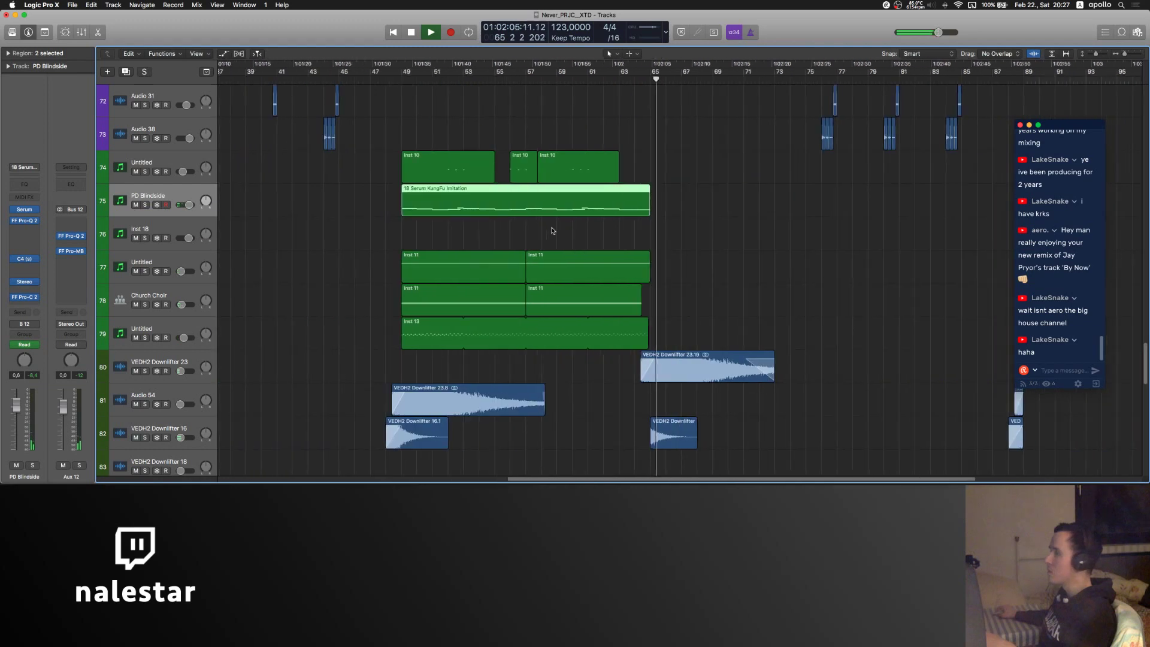
pyautogui.scroll(10, 556, 233)
pyautogui.scroll(20, 505, 269)
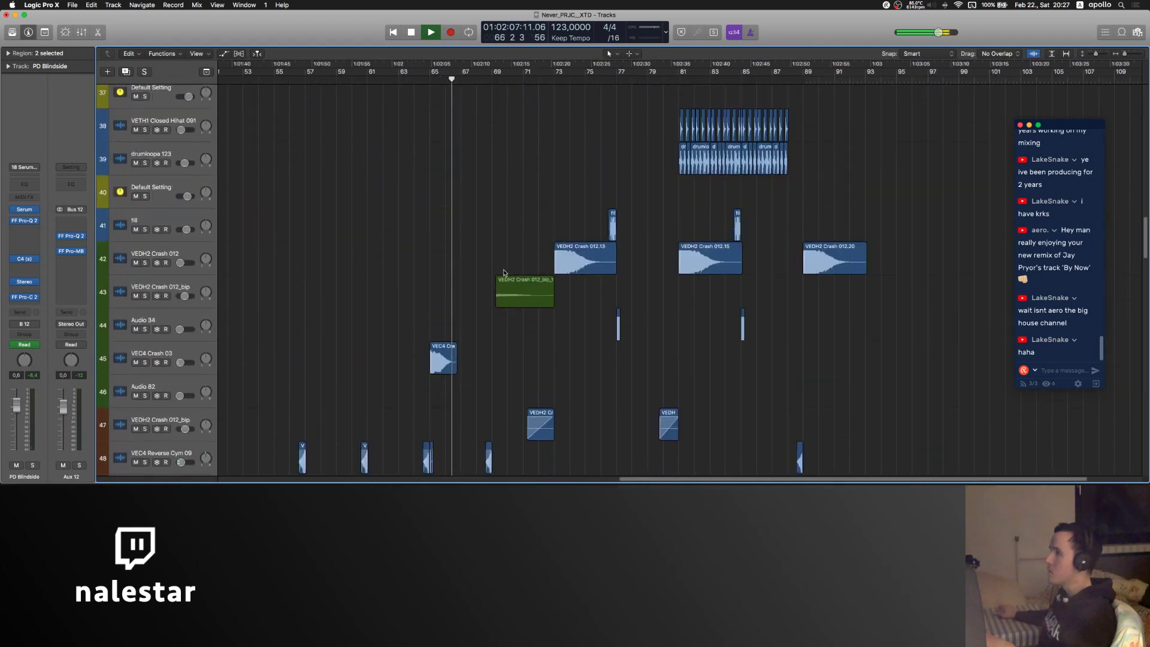
pyautogui.press('space')
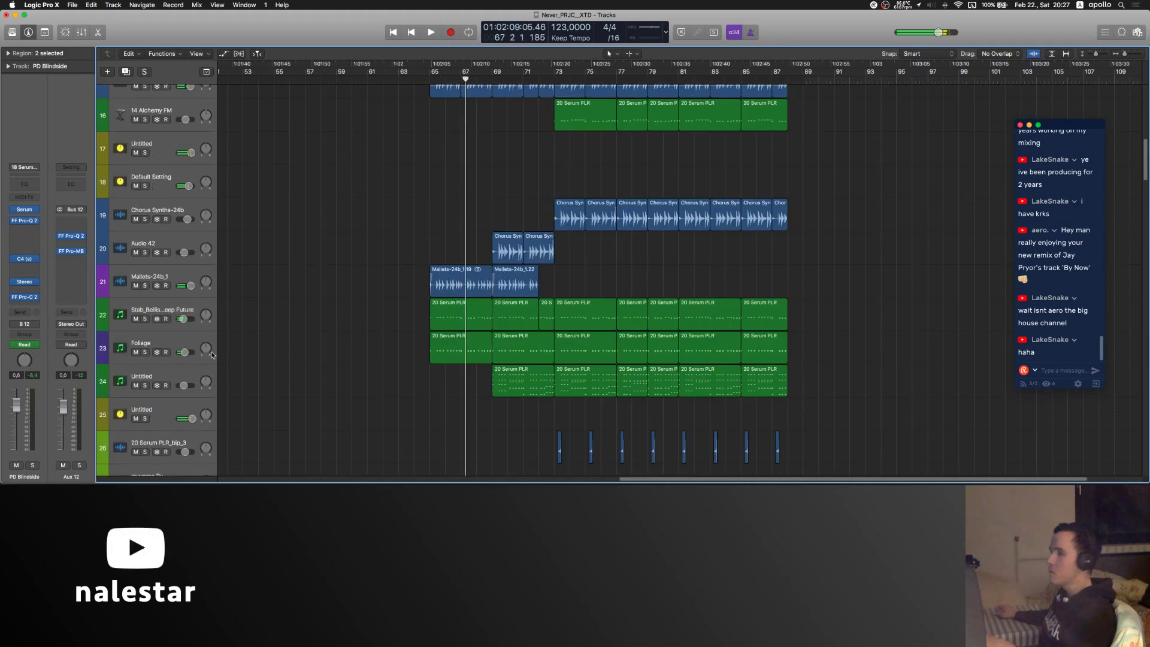
# - Select the Foliage track to view its instrument and effects chain
pyautogui.click(167, 339)
pyautogui.scroll(2, 422, 350)
pyautogui.click(423, 350)
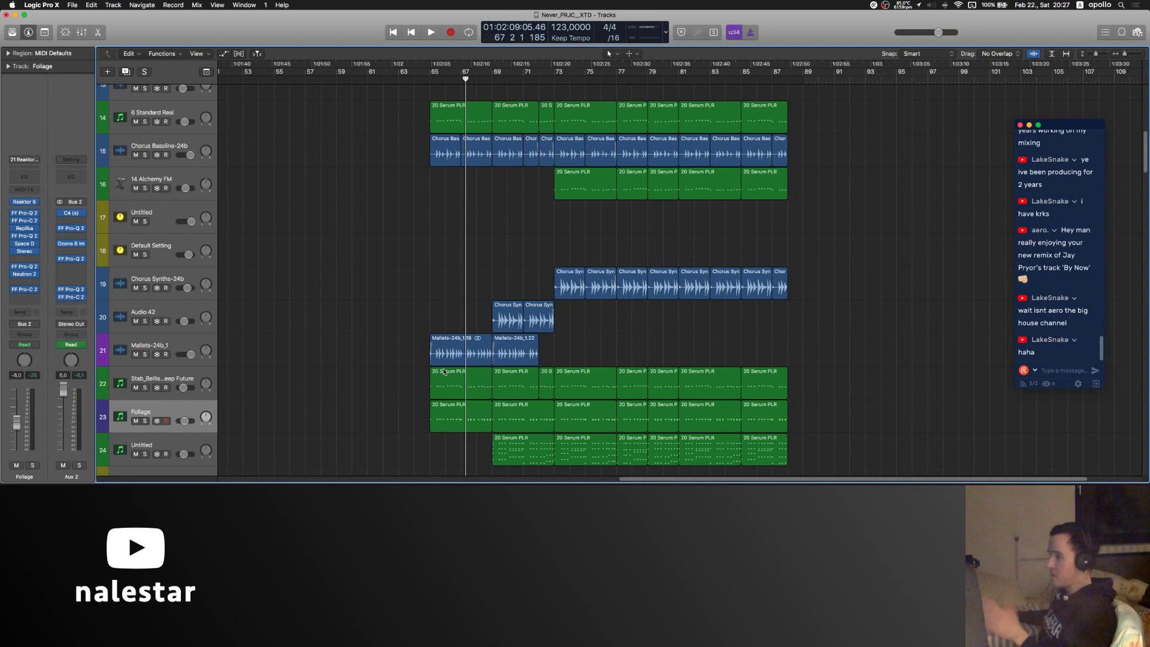
# - Play the full mix from about bar 70 into the drop, look over the sounding tracks, and stop around bar 74
pyautogui.scroll(10, 539, 246)
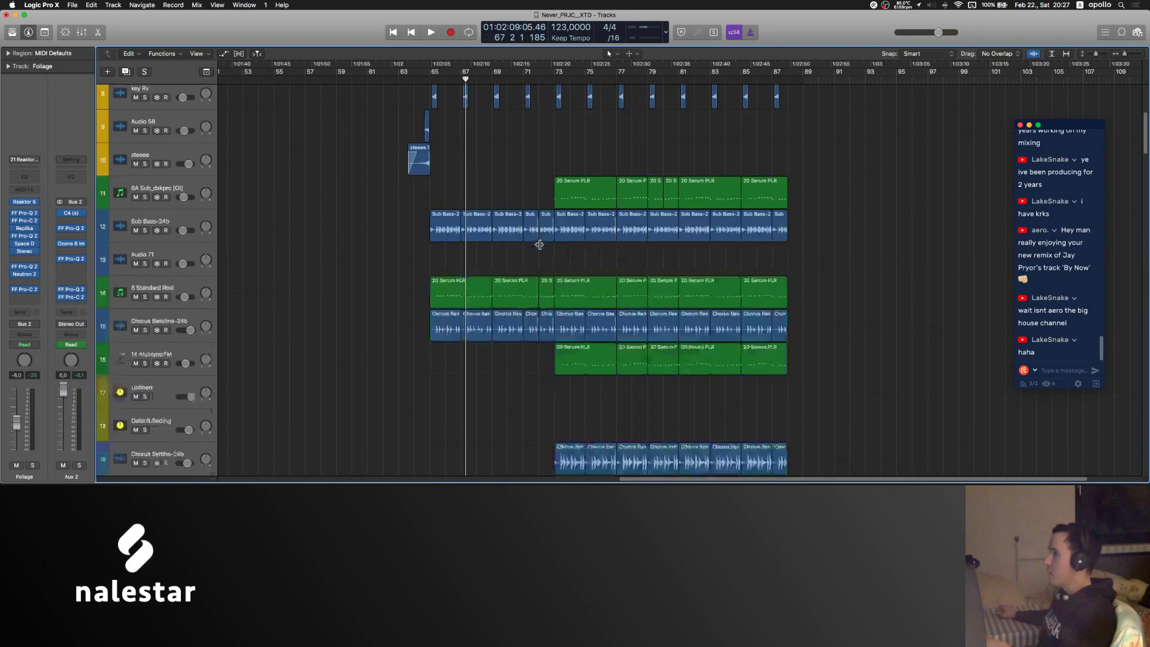
pyautogui.click(515, 76)
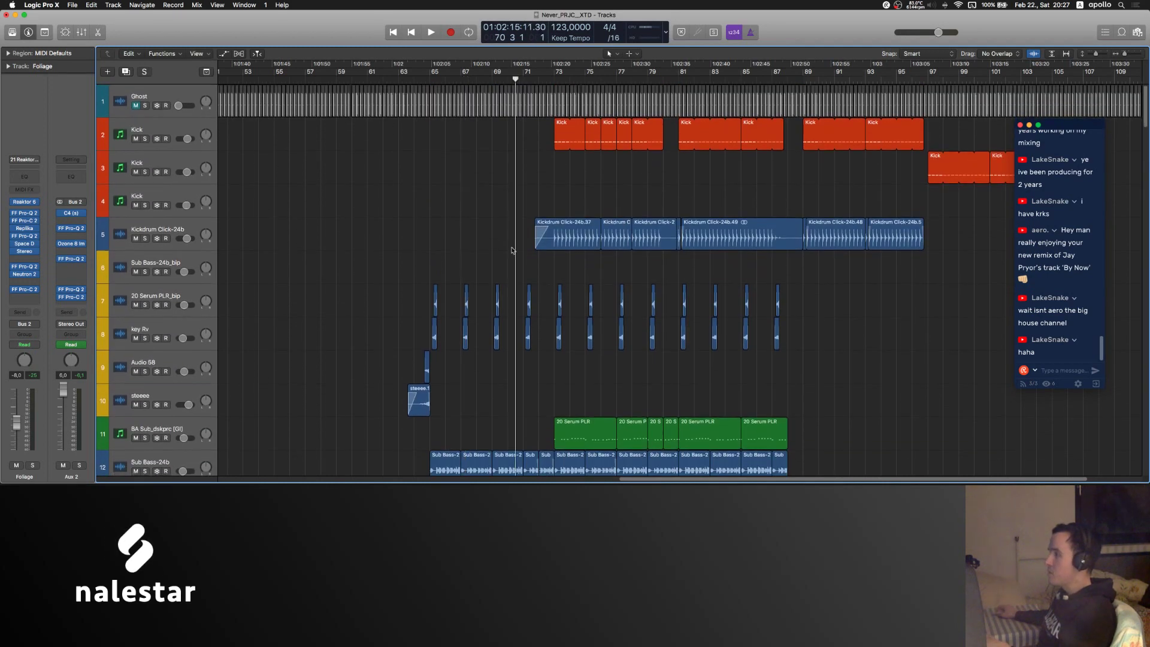
pyautogui.press('space')
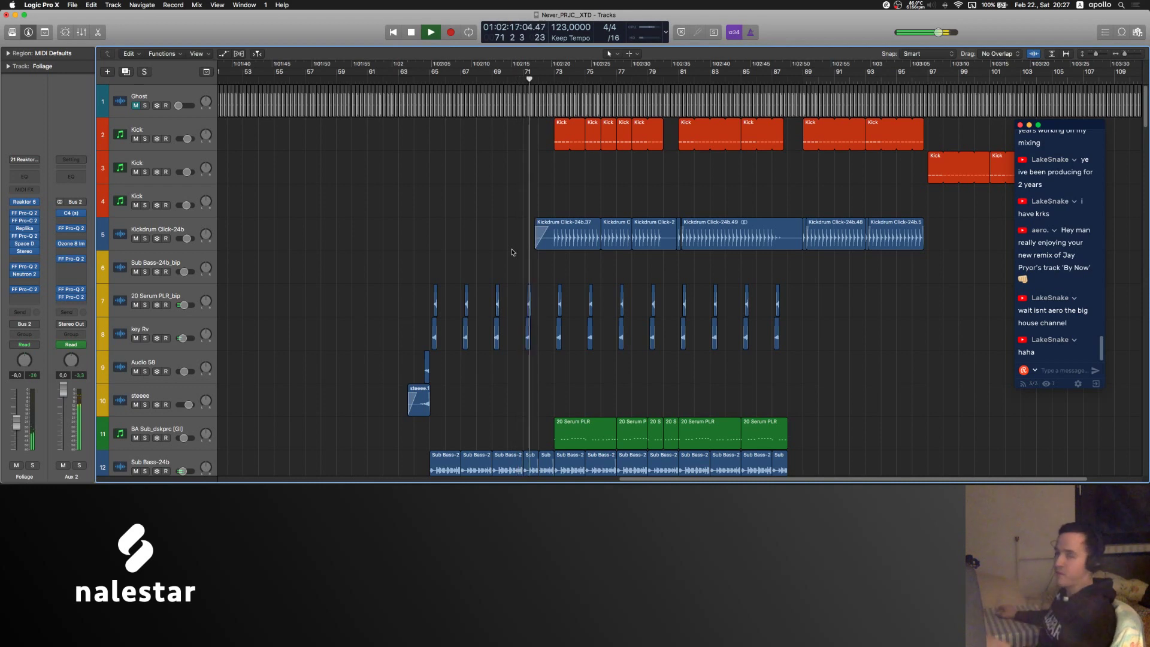
pyautogui.hscroll(3, 551, 263)
pyautogui.scroll(5, 587, 268)
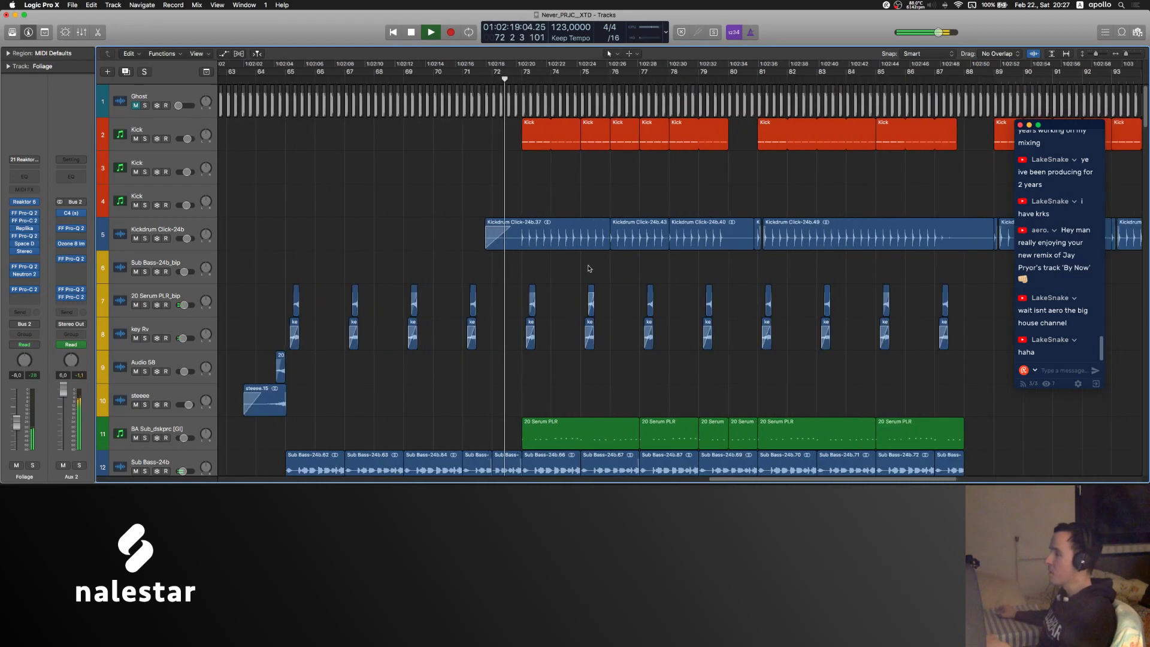
pyautogui.scroll(-5, 557, 286)
pyautogui.scroll(-4, 558, 286)
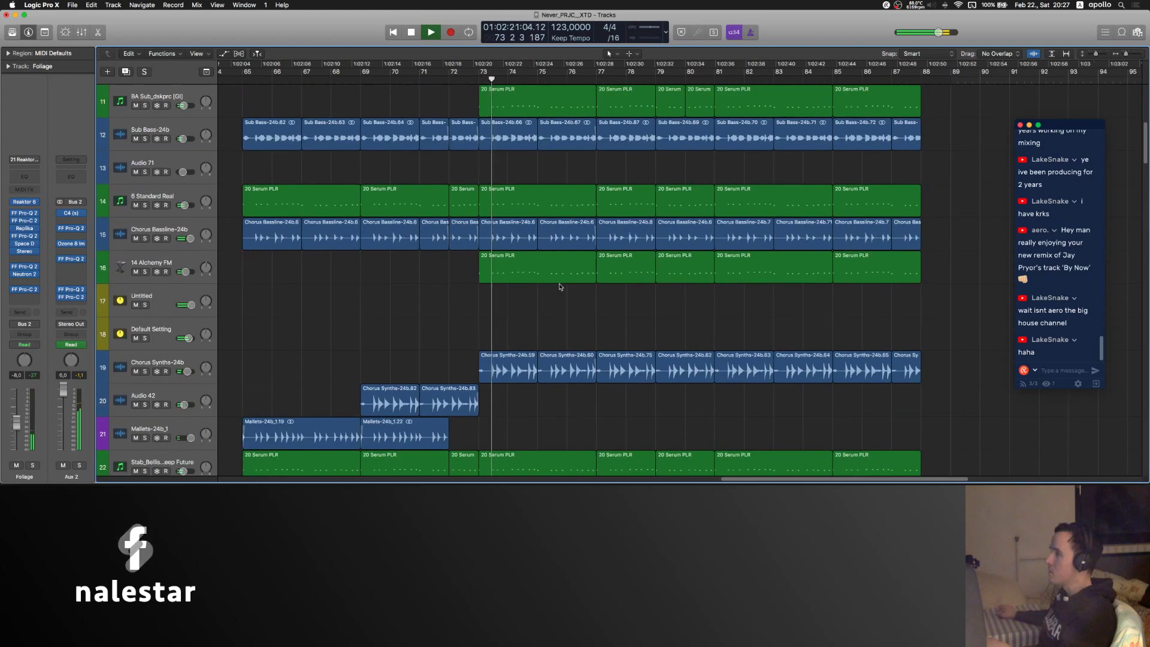
pyautogui.scroll(-15, 449, 312)
pyautogui.press('space')
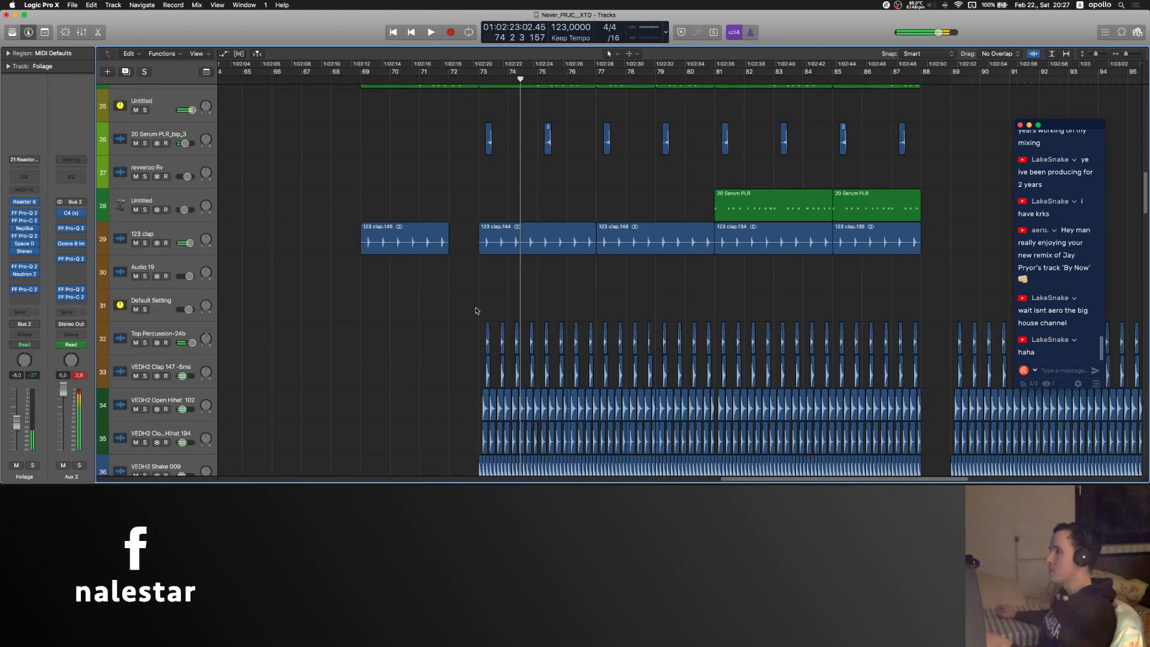
# - Select the VEDH2 Crash 012 track, review its PlatinumVerb reverb settings and close the plug-in
pyautogui.hscroll(5, 481, 308)
pyautogui.scroll(-10, 479, 307)
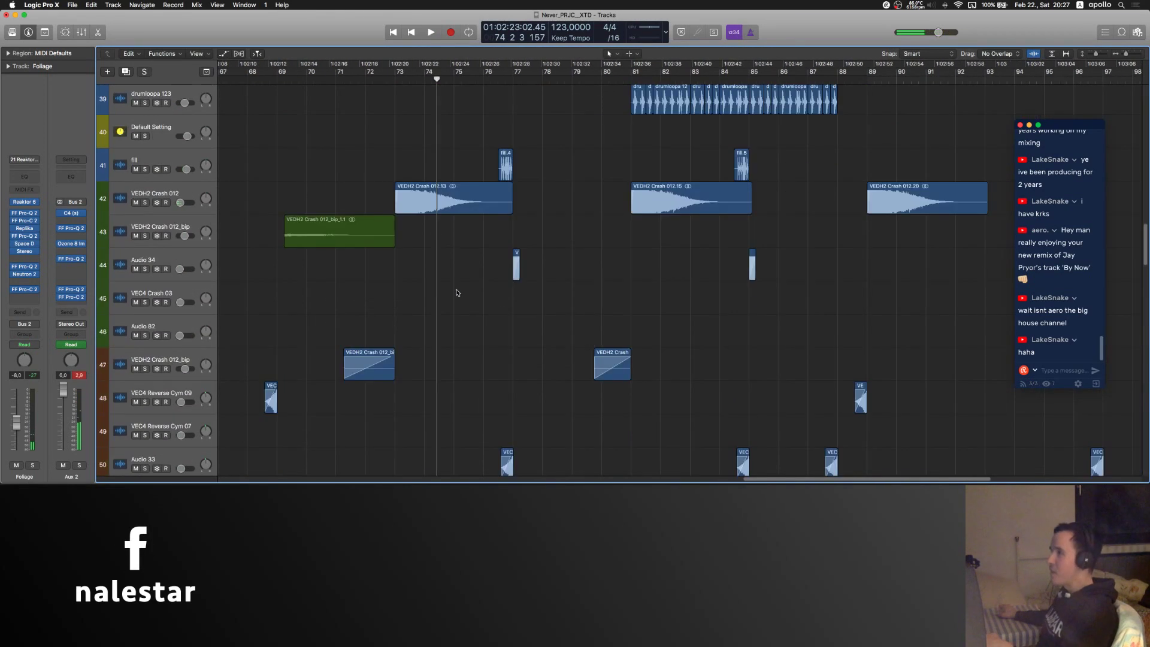
pyautogui.click(152, 189)
pyautogui.click(367, 142)
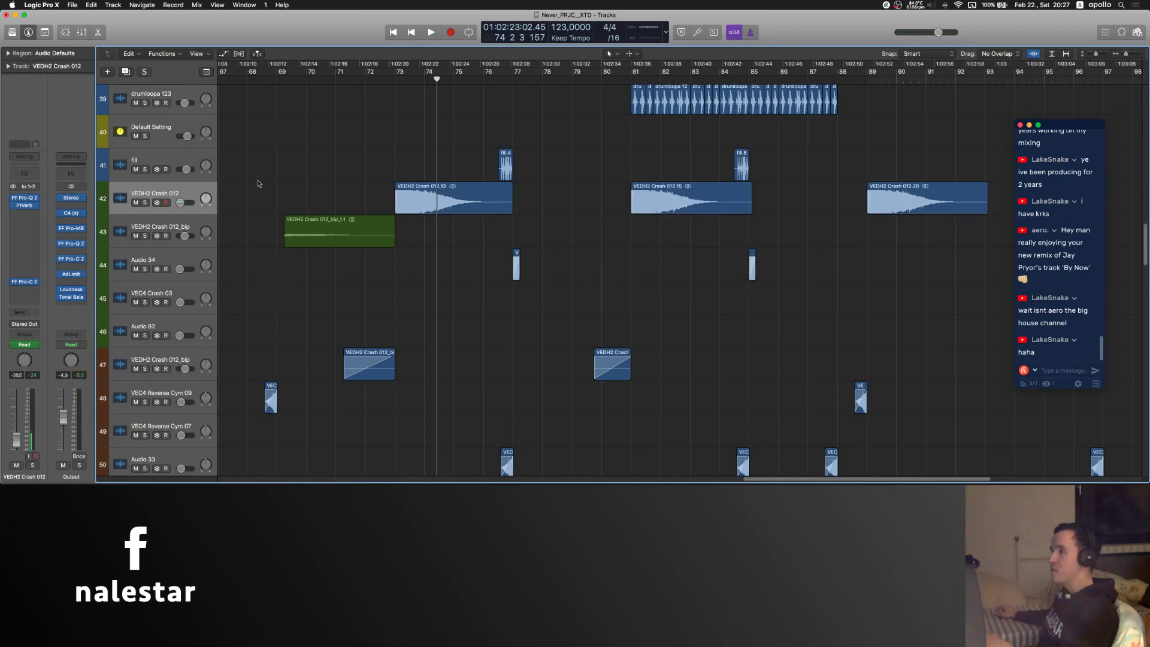
pyautogui.click(26, 206)
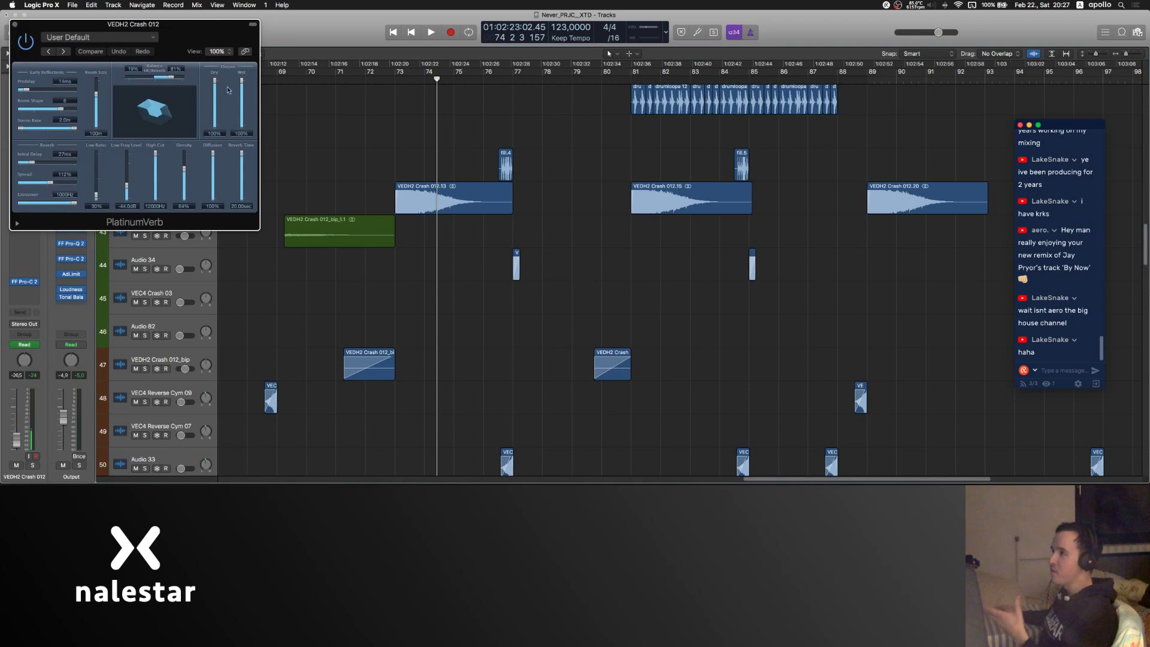
pyautogui.click(15, 25)
# - Open Tonal Balance Control on the stereo output and check the drop's balance during playback to about bar 75
pyautogui.scroll(15, 392, 137)
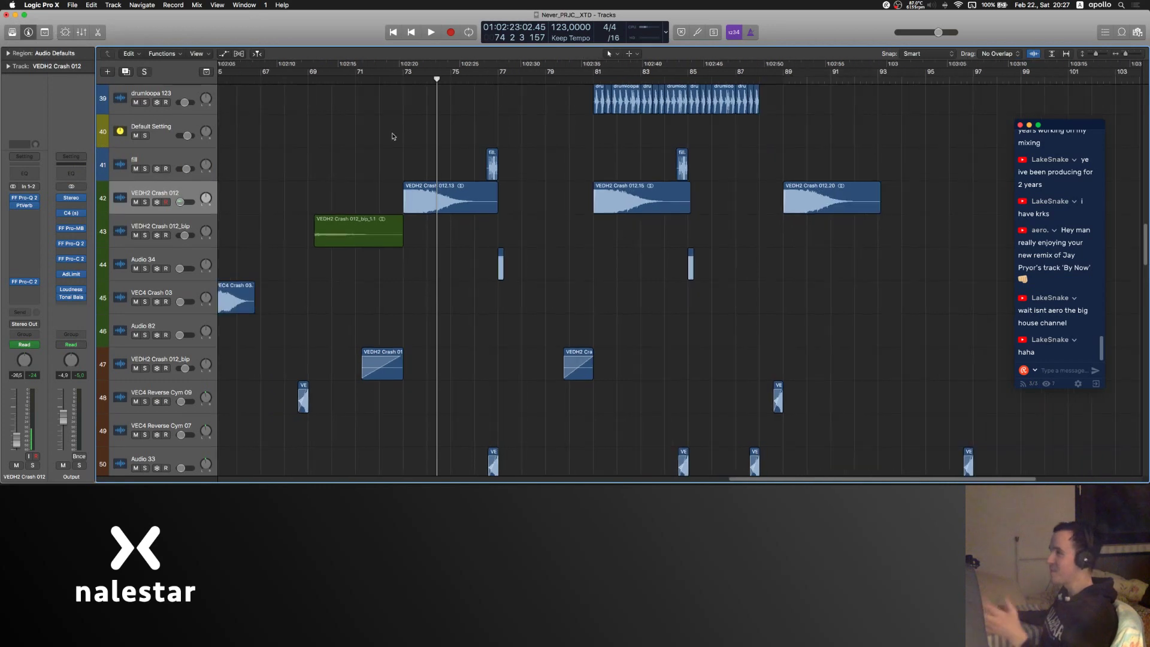
pyautogui.scroll(15, 392, 147)
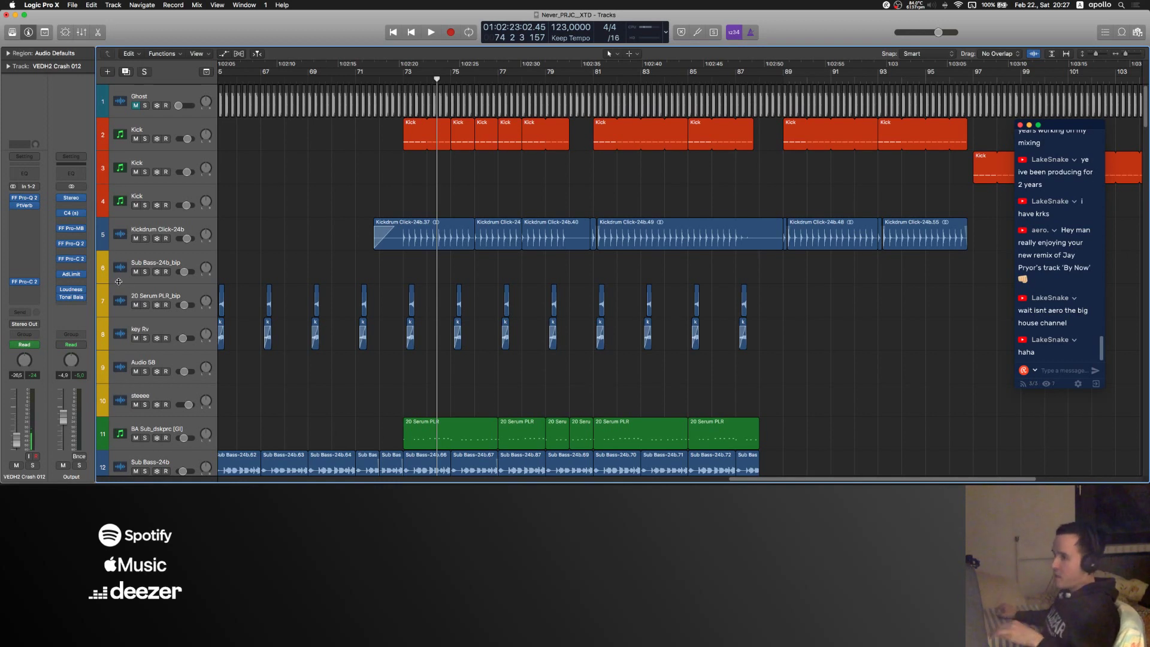
pyautogui.click(74, 297)
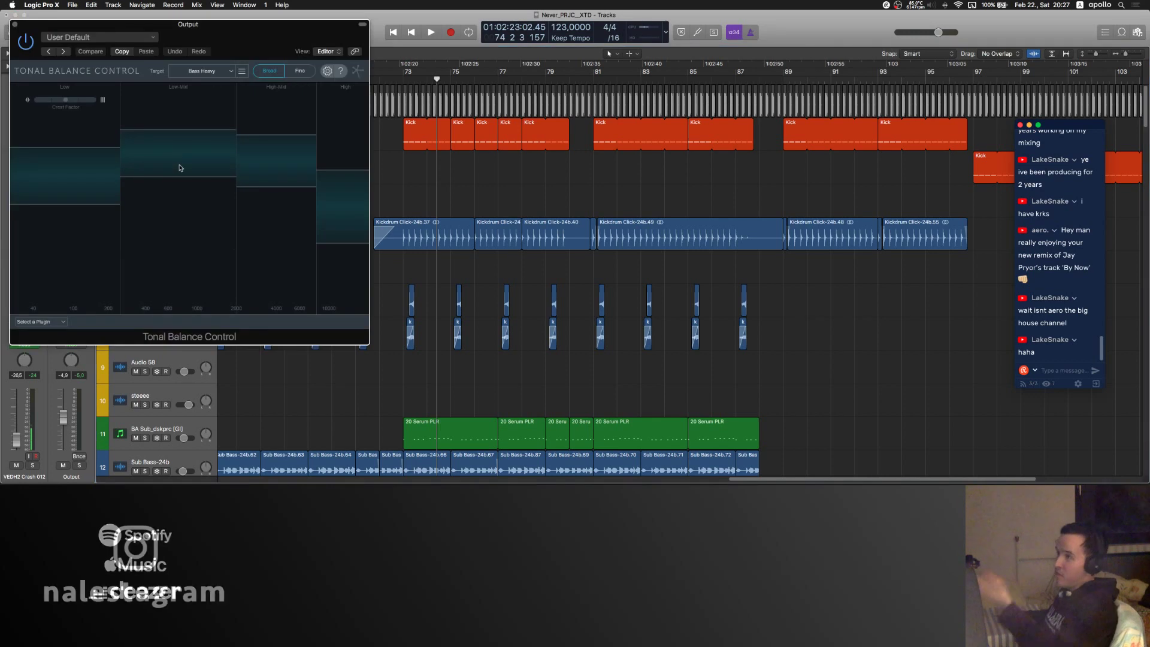
pyautogui.press('space')
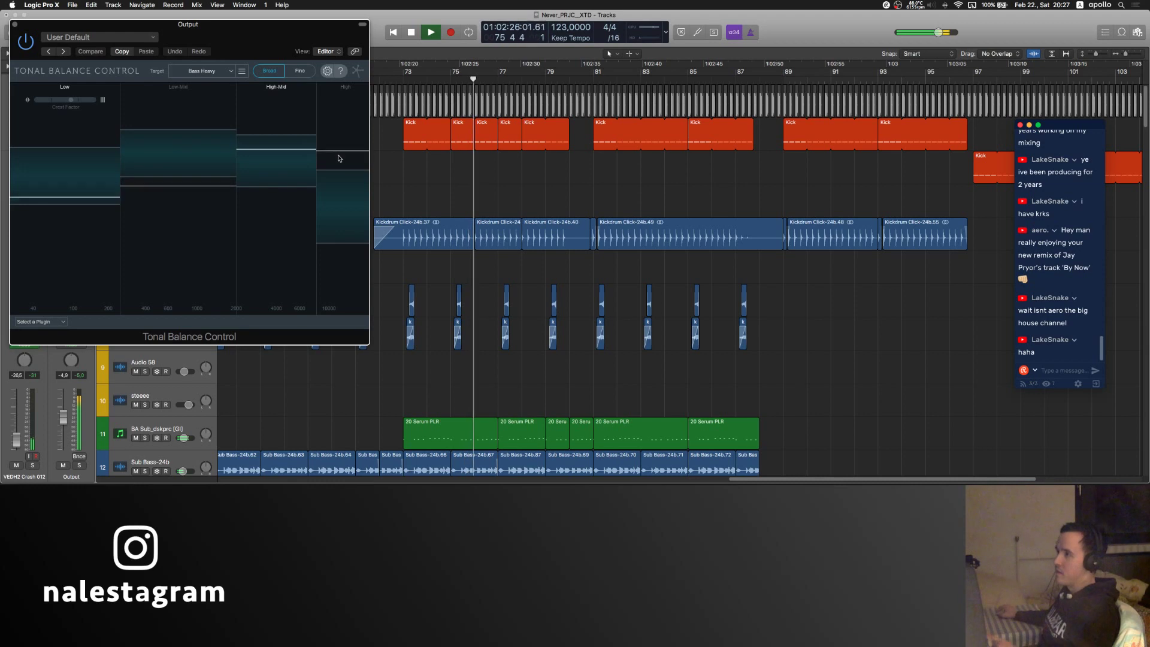
pyautogui.press('space')
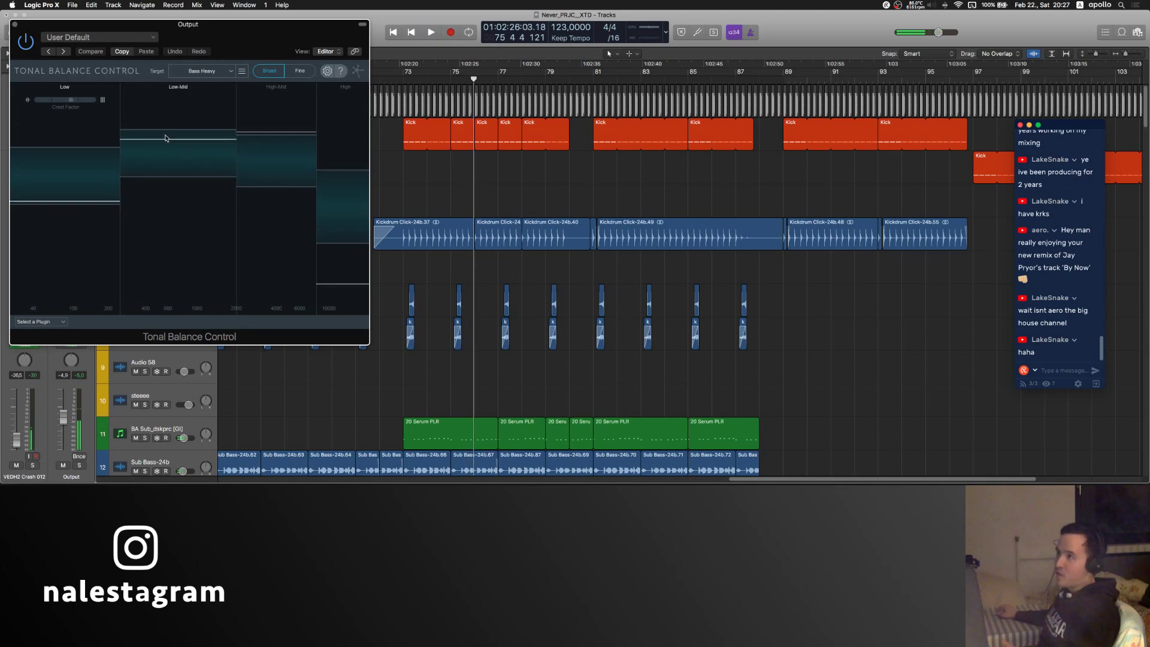
# - Check the drop from bar 73 in Tonal Balance Control's Fine view, return it to Broad and close the plug-in
pyautogui.click(299, 70)
pyautogui.click(447, 148)
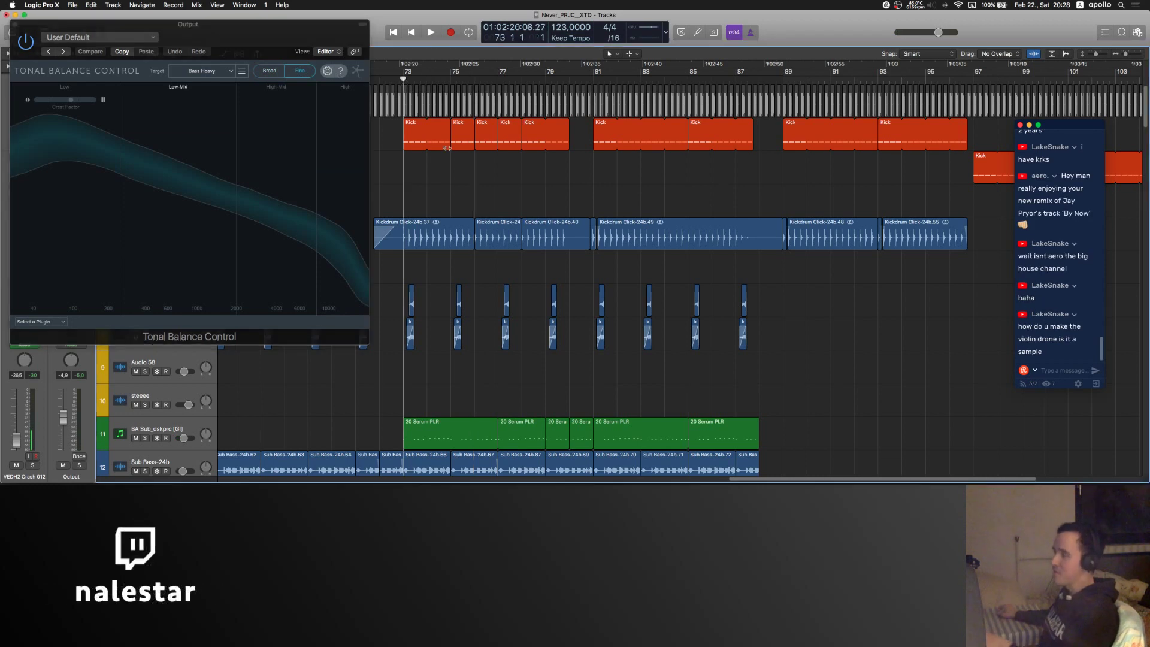
pyautogui.press('space')
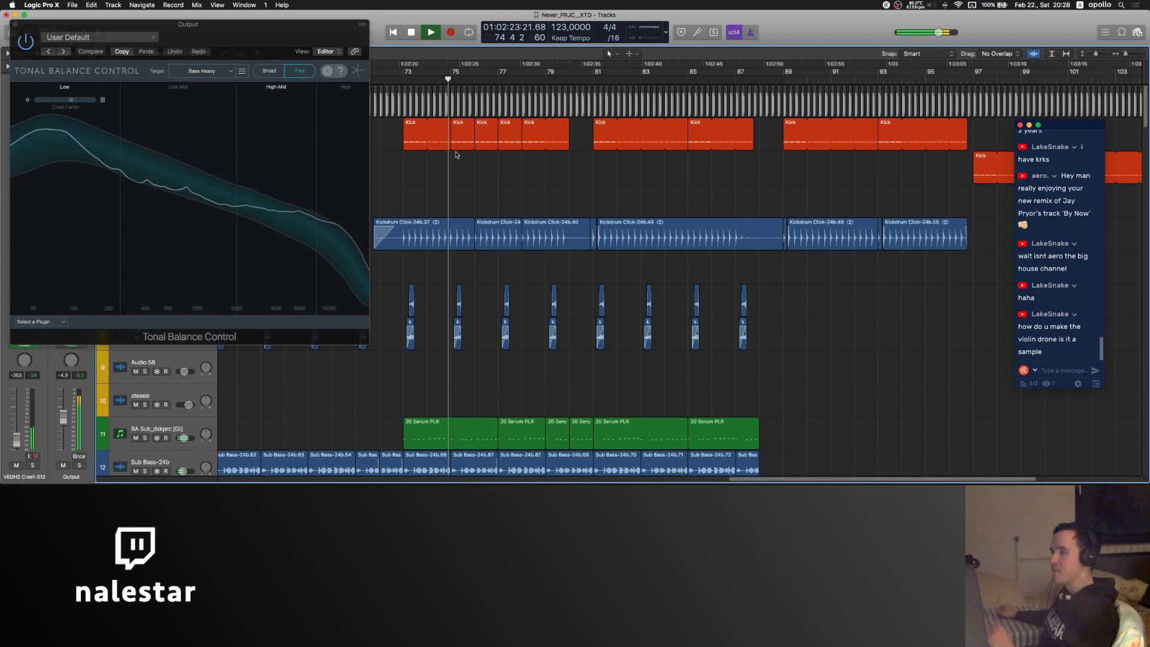
pyautogui.press('space')
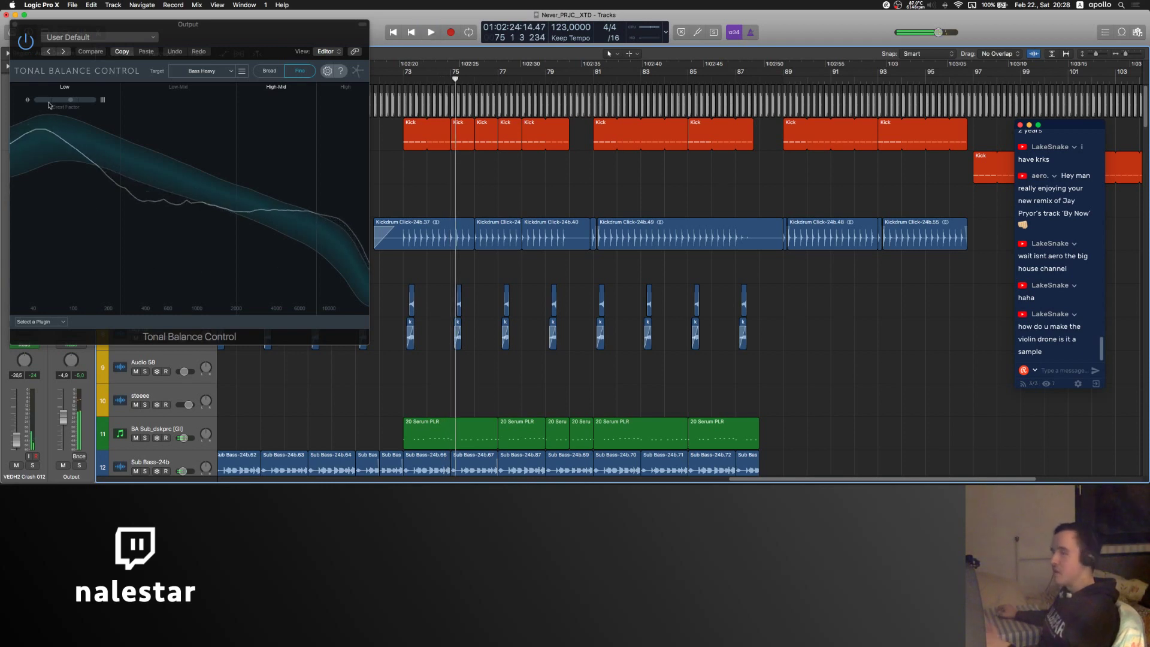
pyautogui.click(263, 70)
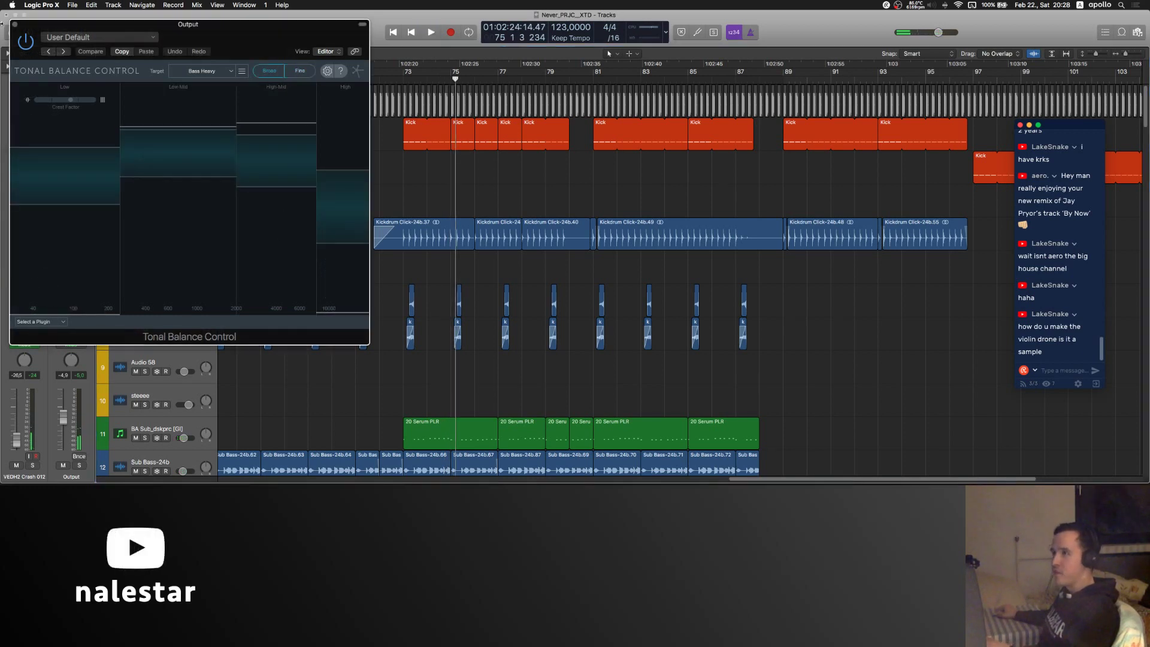
pyautogui.click(14, 25)
# - Look through the arrangement from the kick tracks down to the downlifters and back up to the percussion tracks
pyautogui.hscroll(5, 566, 267)
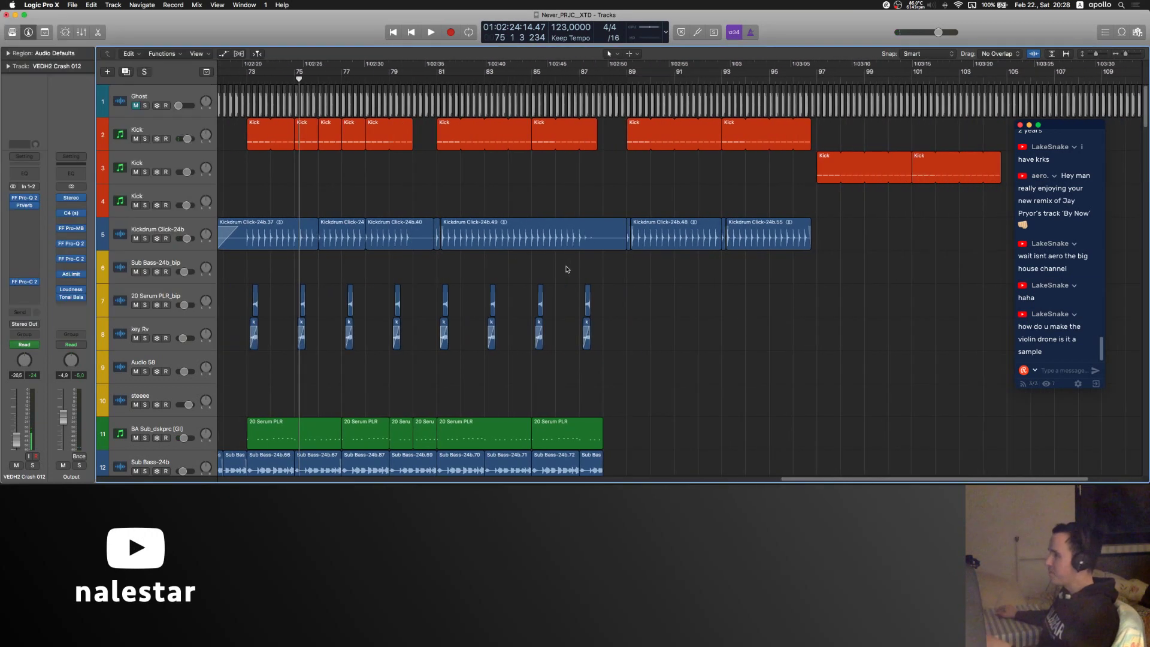
pyautogui.hscroll(1, 566, 268)
pyautogui.scroll(1, 567, 267)
pyautogui.scroll(-10, 511, 337)
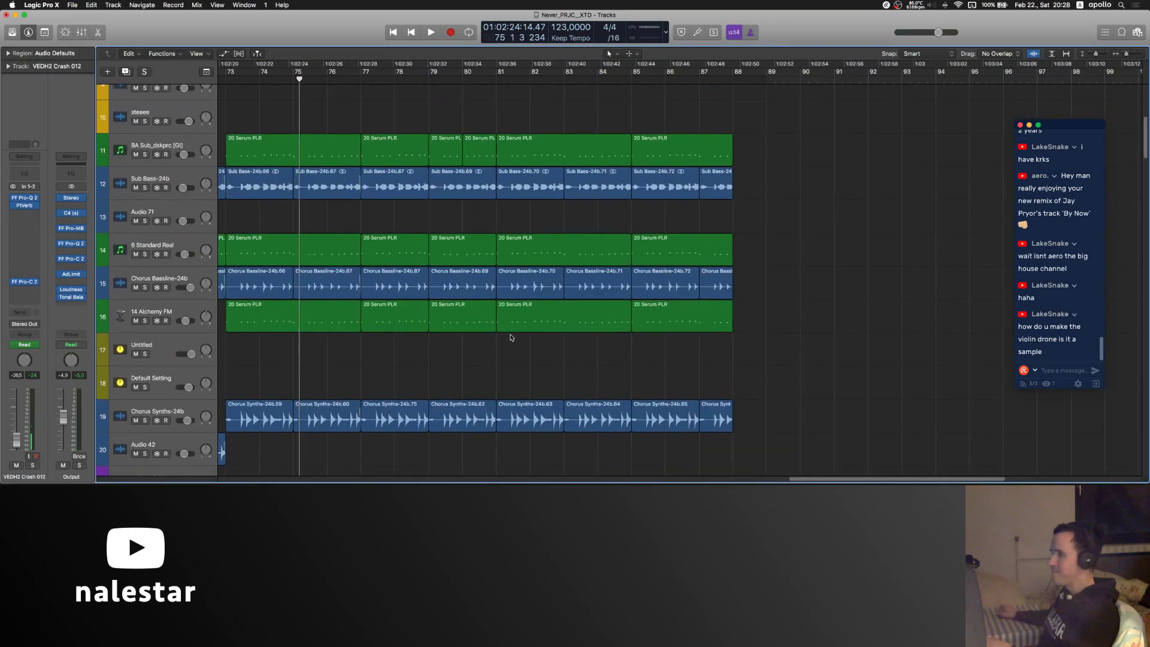
pyautogui.scroll(-4, 511, 337)
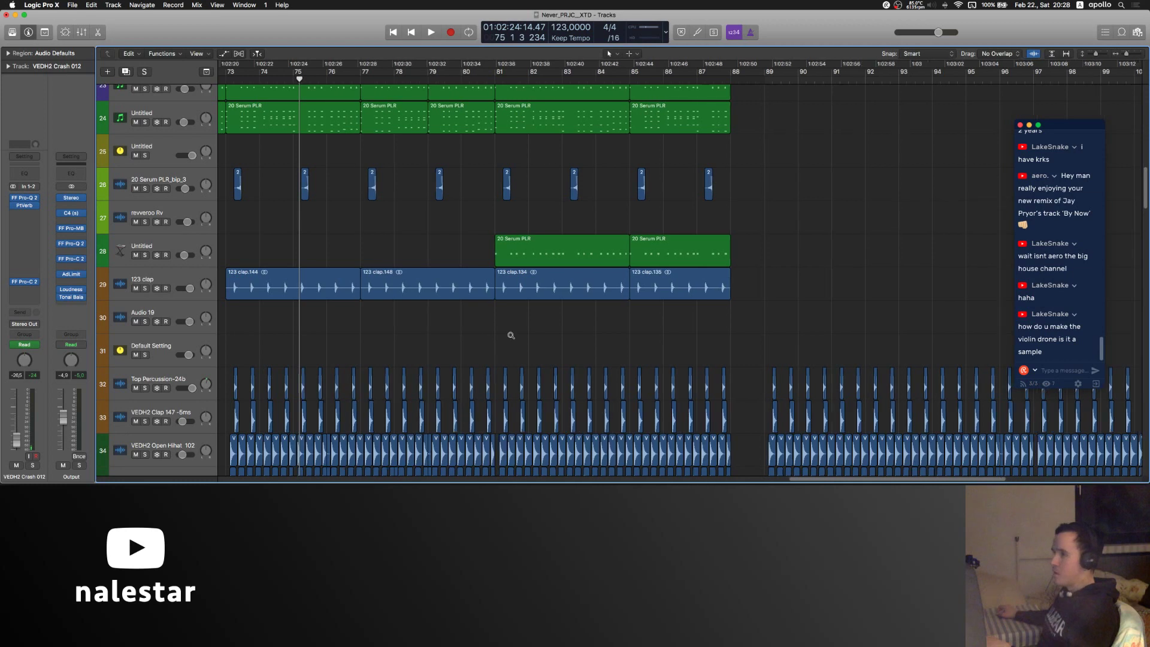
pyautogui.scroll(-3, 510, 337)
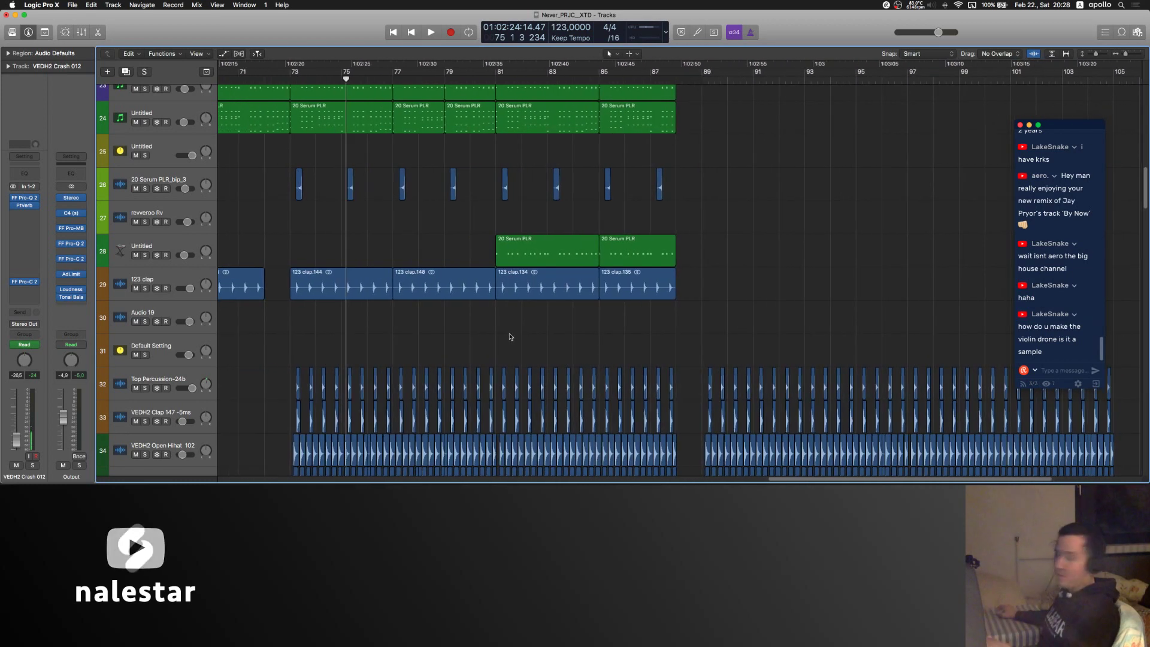
pyautogui.scroll(-5, 512, 335)
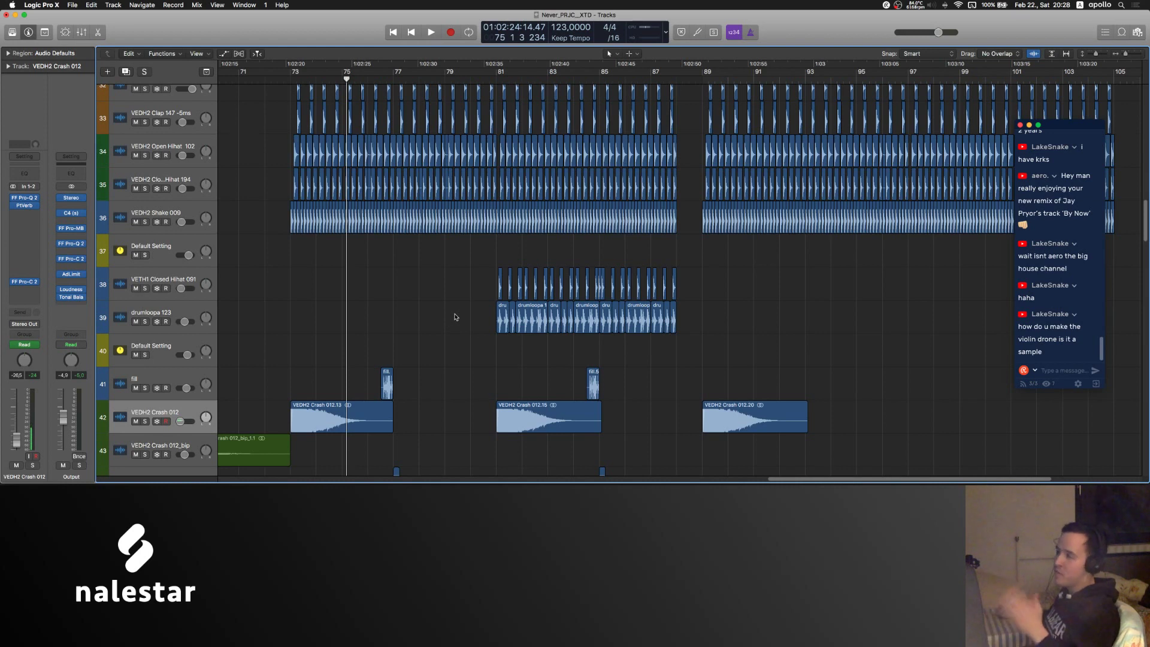
pyautogui.scroll(-2, 462, 308)
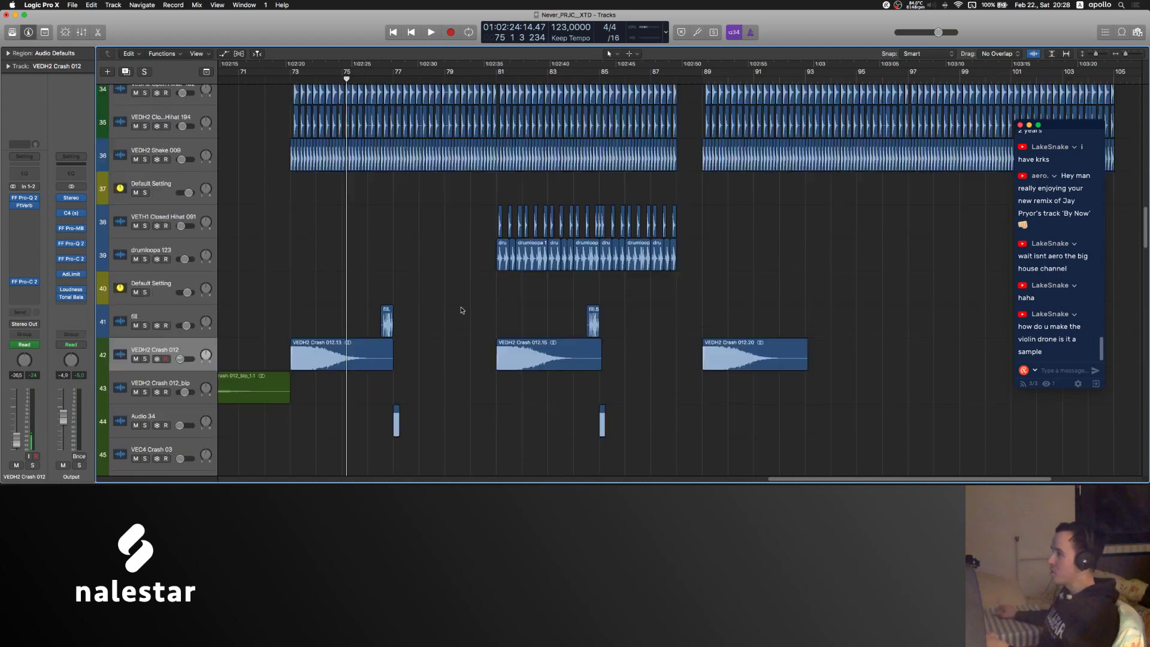
pyautogui.scroll(-1, 462, 308)
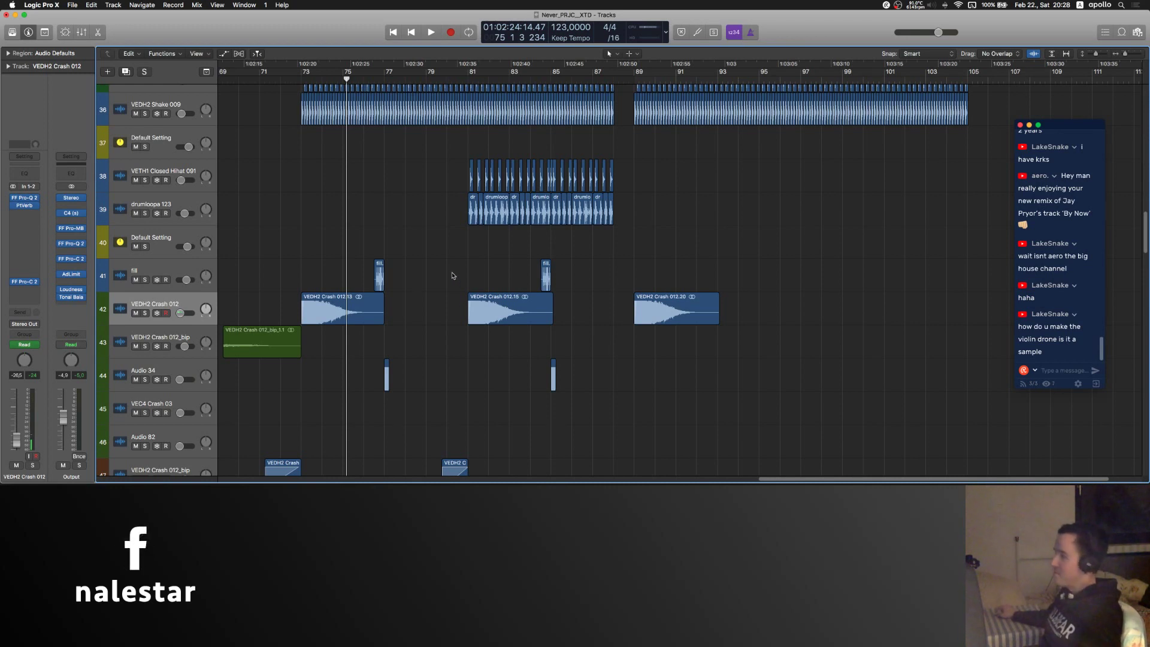
pyautogui.scroll(-10, 456, 277)
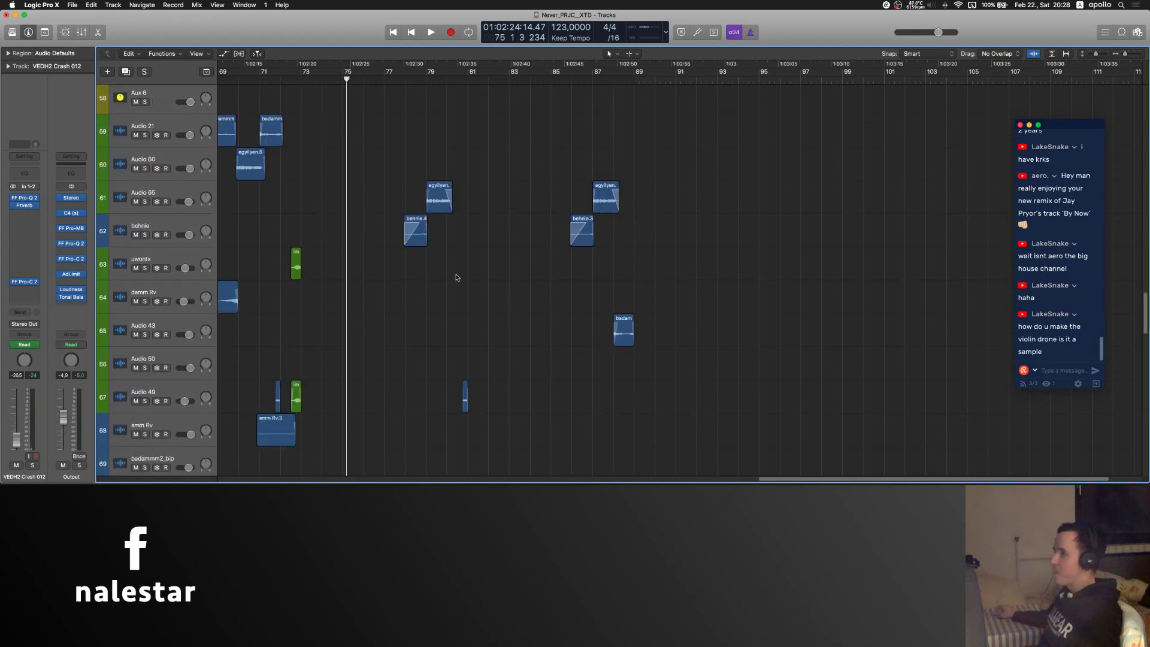
pyautogui.scroll(-6, 456, 277)
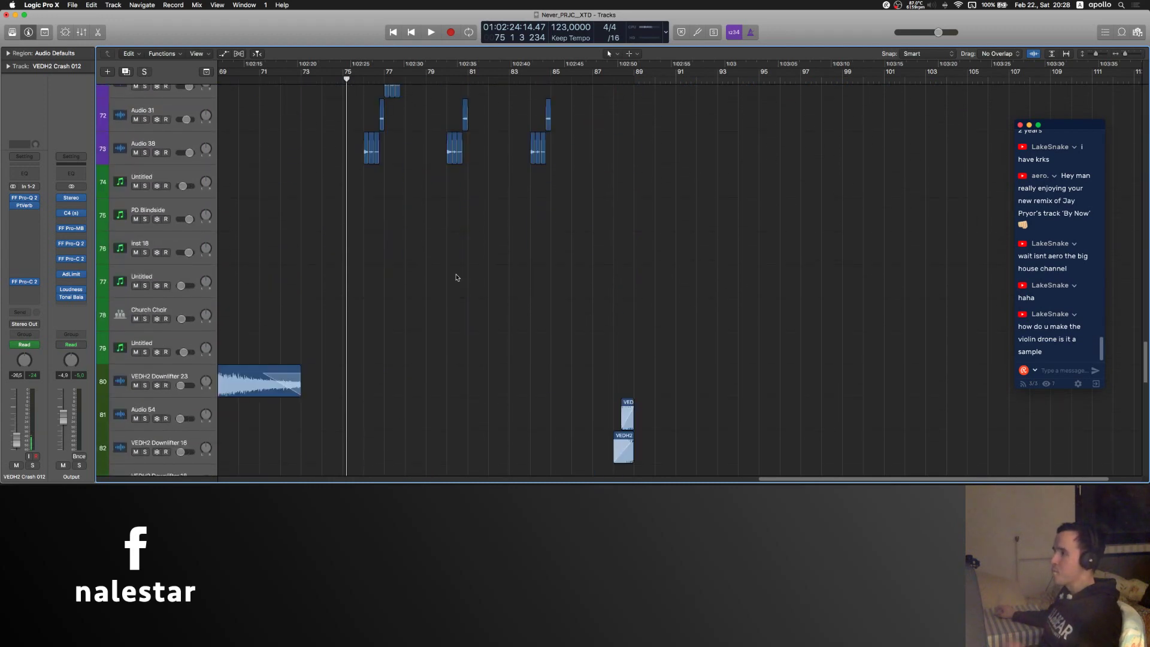
pyautogui.scroll(-5, 457, 277)
pyautogui.scroll(2, 456, 277)
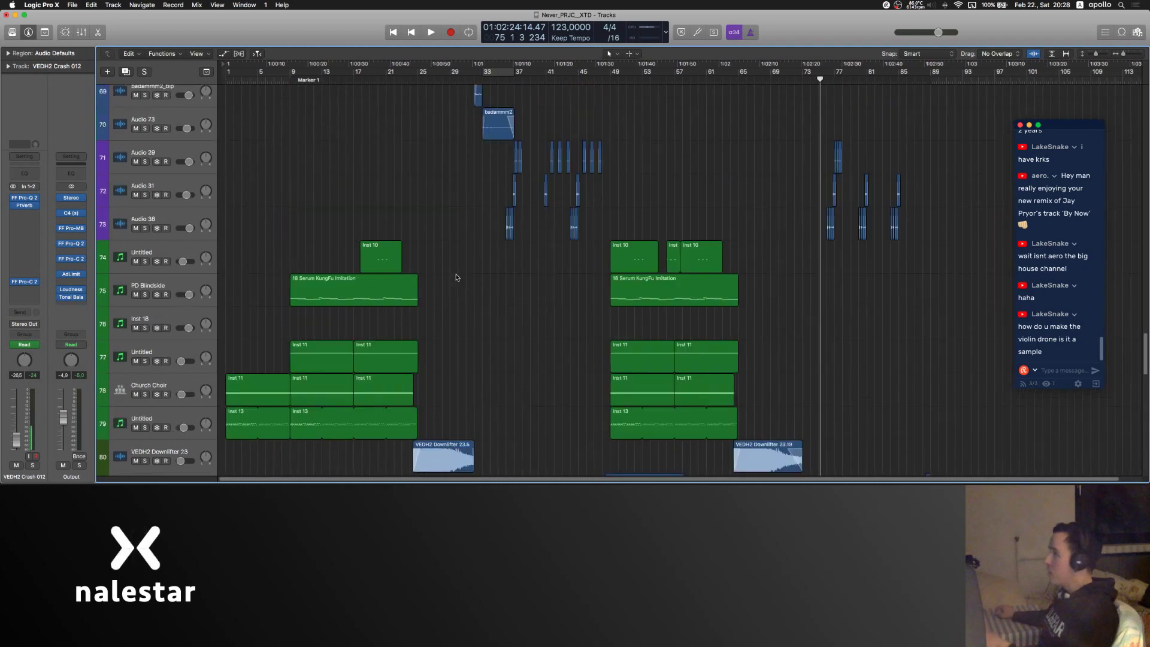
pyautogui.scroll(20, 456, 277)
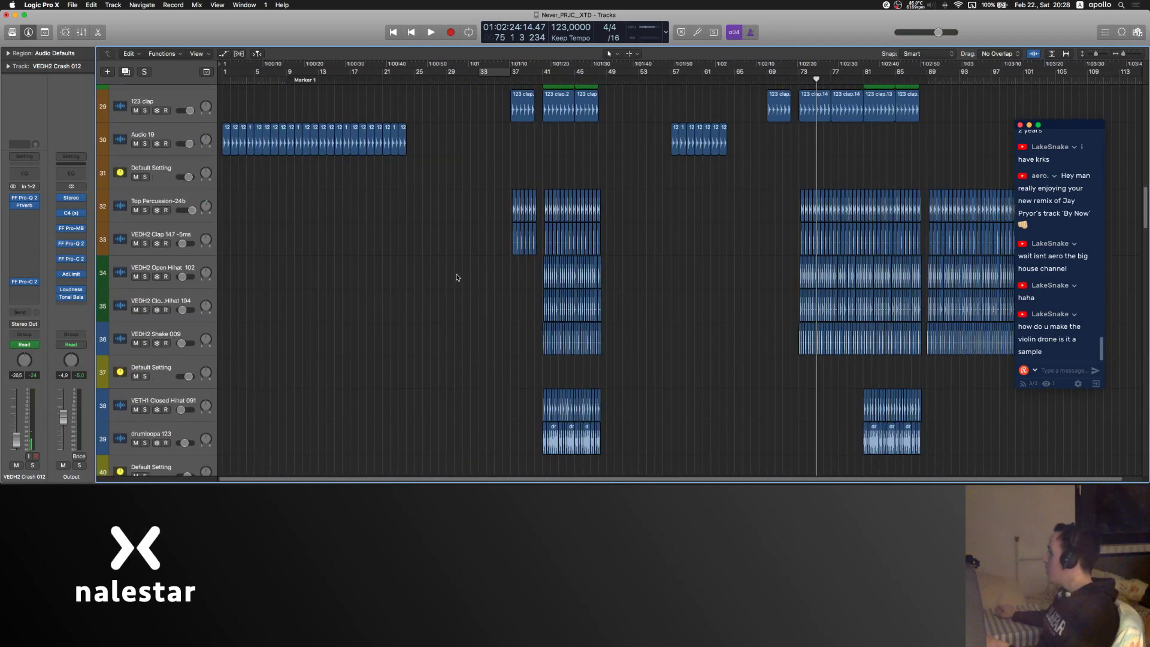
pyautogui.scroll(8, 457, 275)
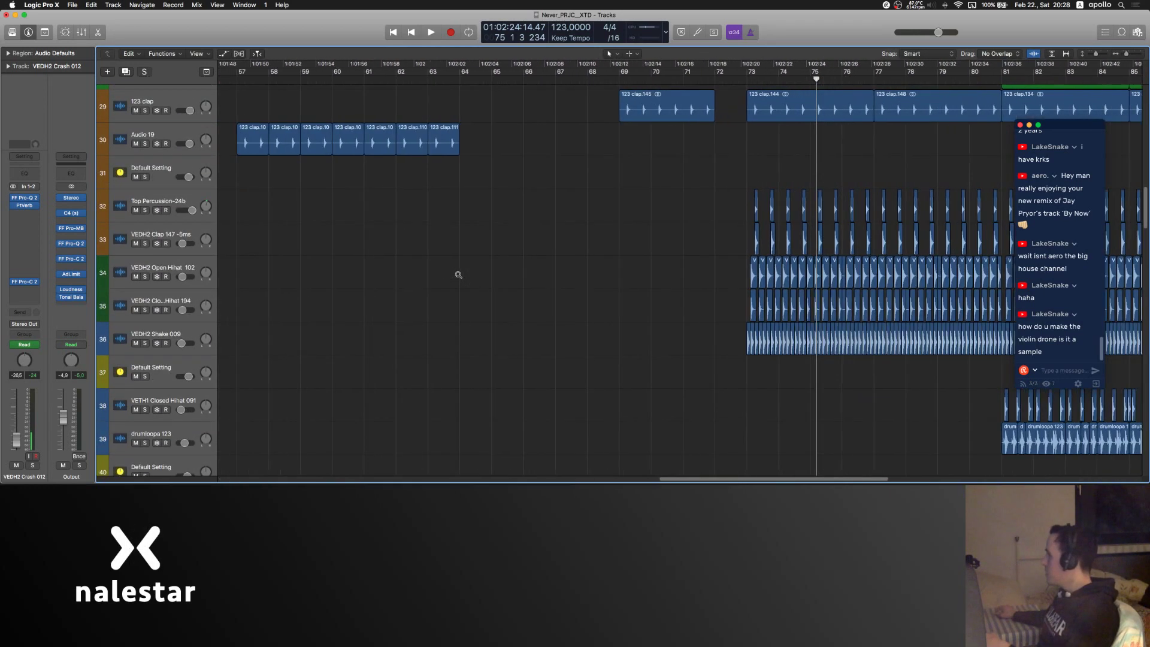
# - Solo Untitled instrument track 77 above the Church Choir track and play its Inst 11 regions from bar 49
pyautogui.hscroll(-2, 458, 276)
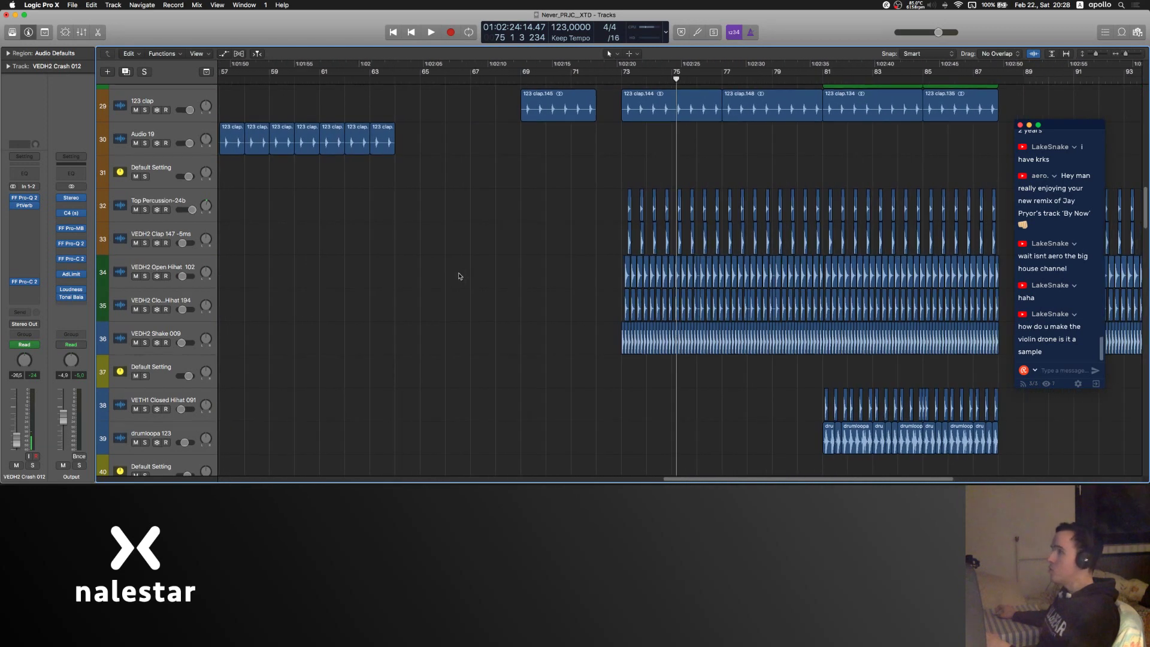
pyautogui.scroll(-20, 459, 275)
pyautogui.scroll(-3, 461, 273)
pyautogui.hscroll(-10, 461, 273)
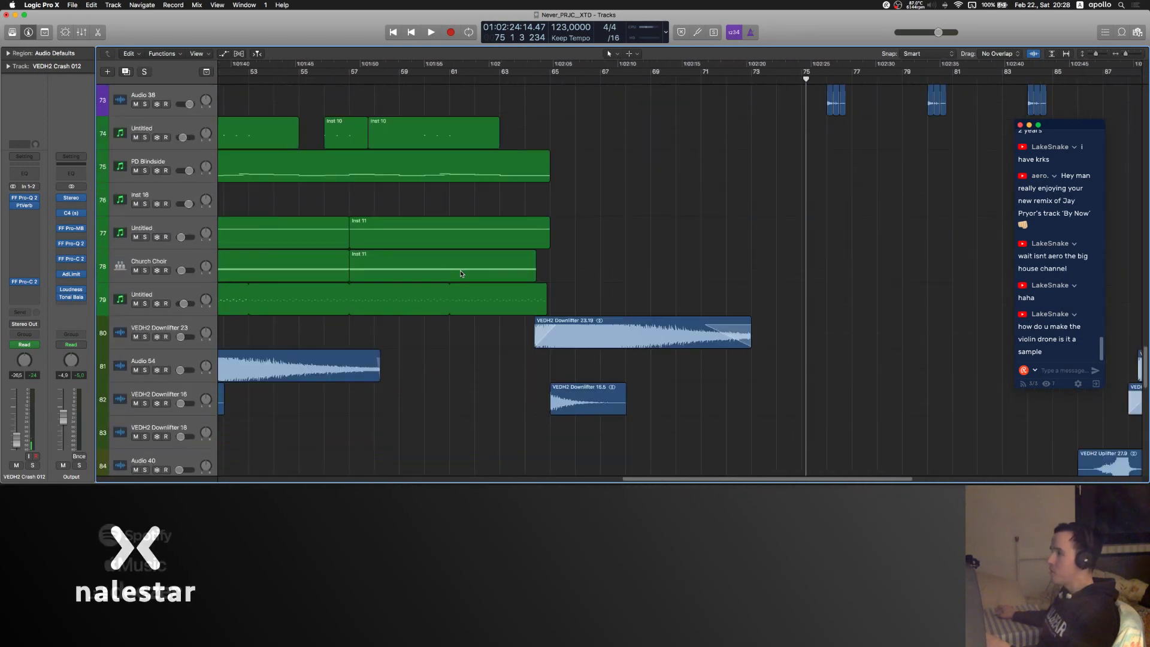
pyautogui.hscroll(1, 461, 274)
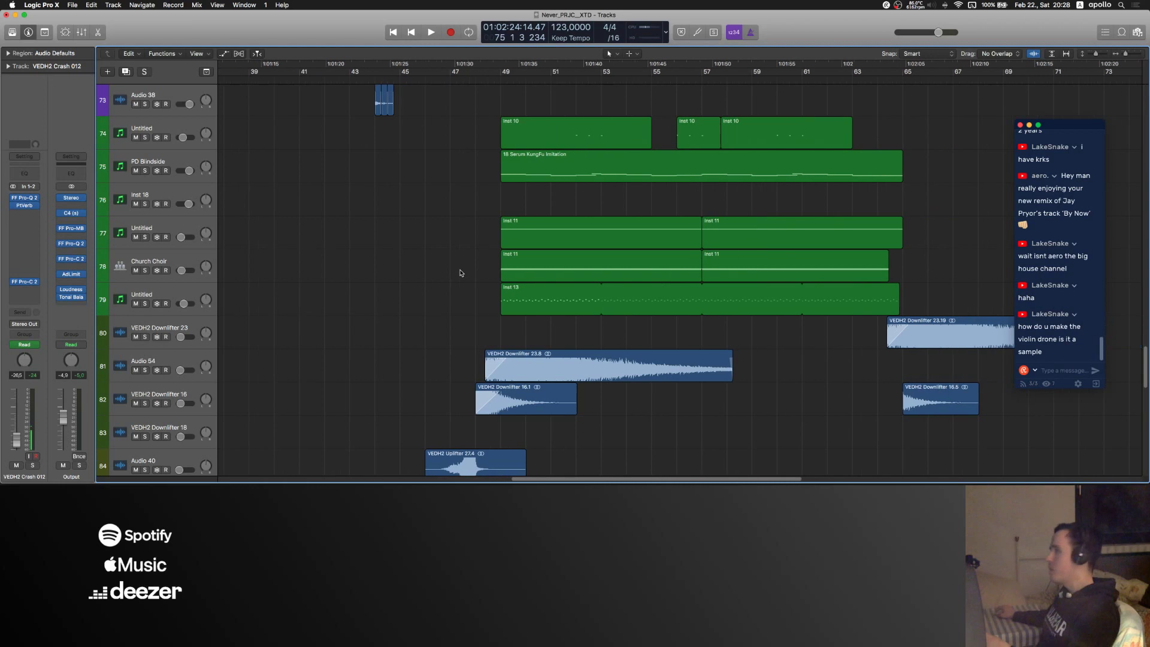
pyautogui.click(180, 227)
pyautogui.press('s')
pyautogui.press('space')
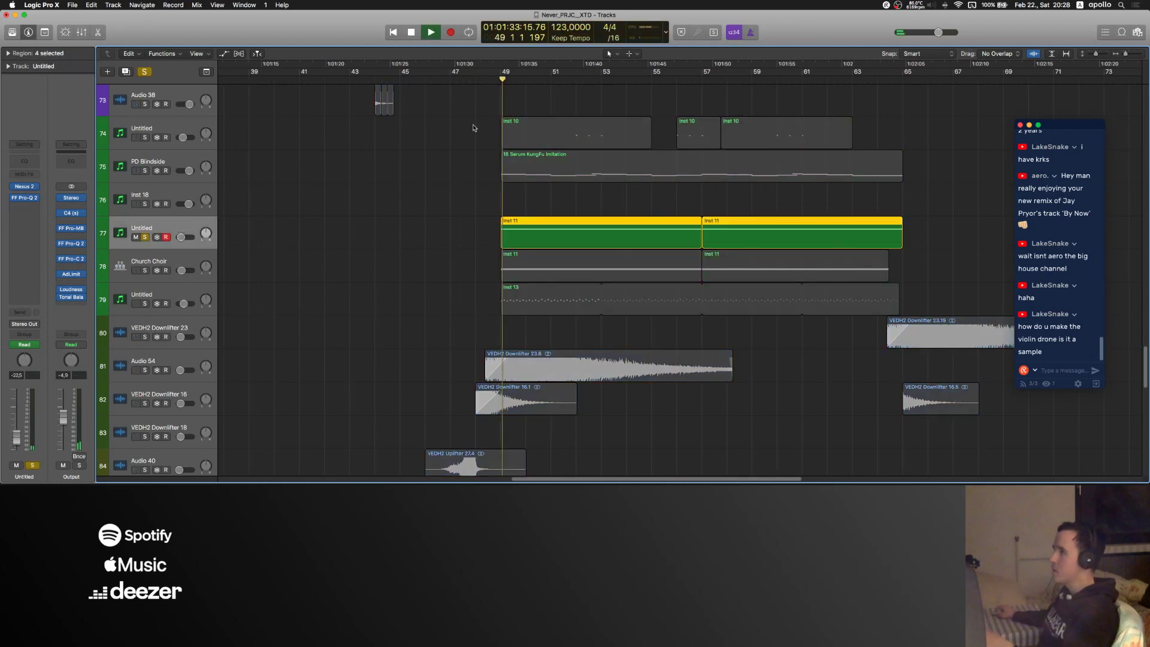
# - Review track 77's Nexus 2 preset CL Grandma's AM Radio, try it with Musical Typing, close both windows and unsolo the track
pyautogui.click(25, 187)
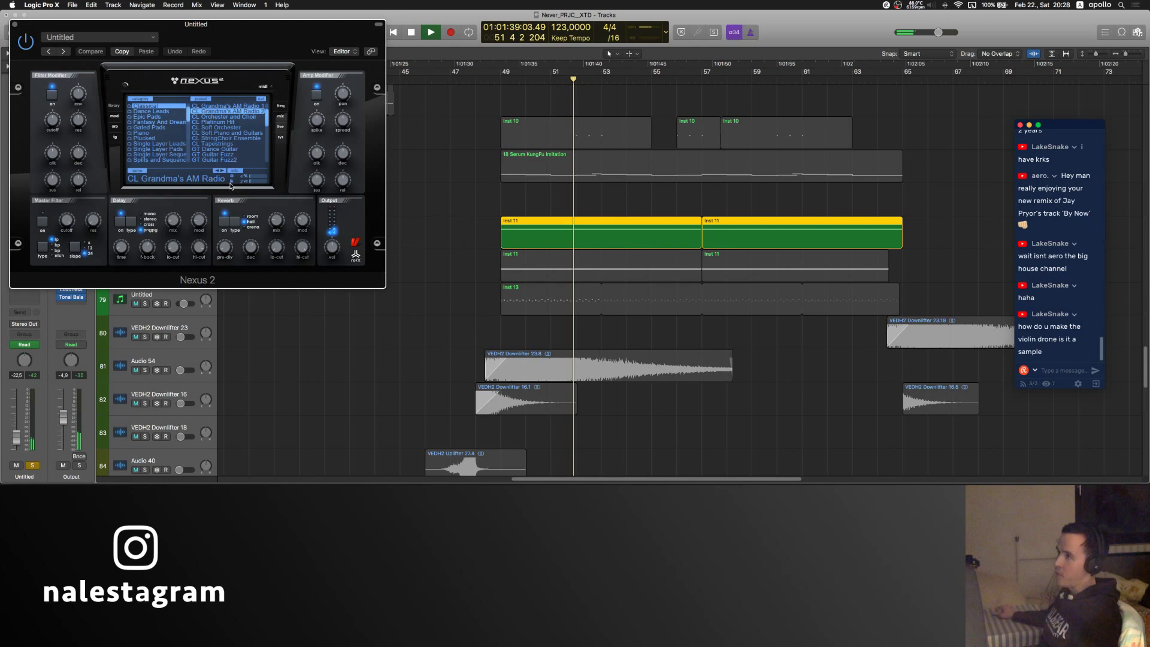
pyautogui.press('space')
pyautogui.moveTo(262, 44); pyautogui.dragTo(394, 42)
pyautogui.press('super+k')
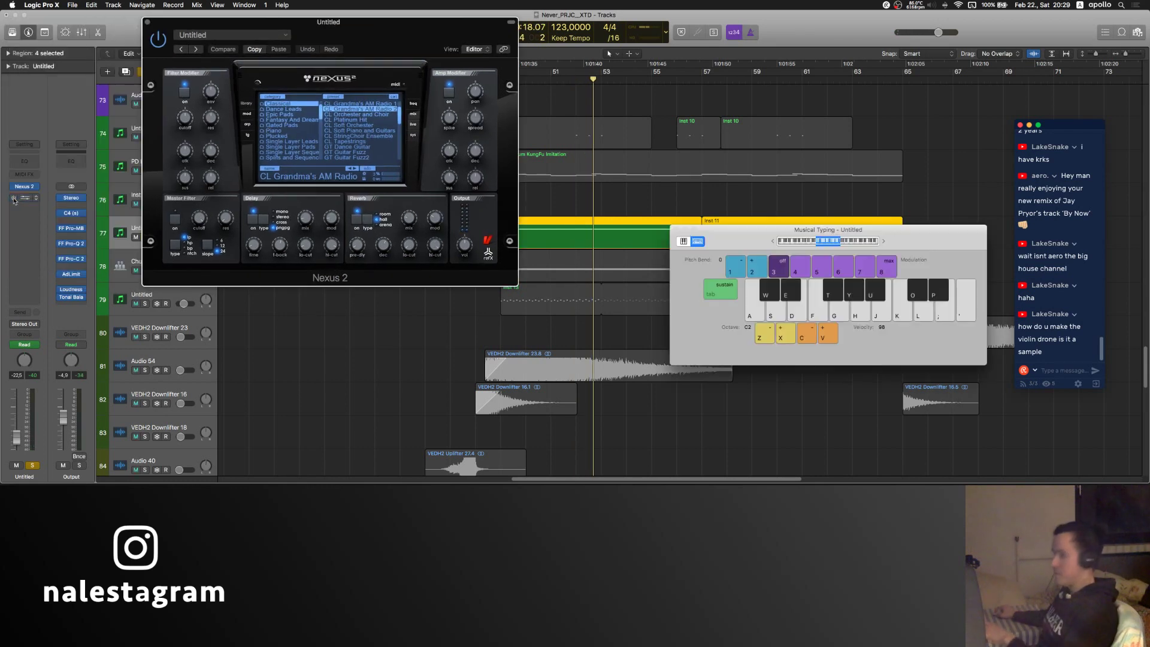
pyautogui.press('g')
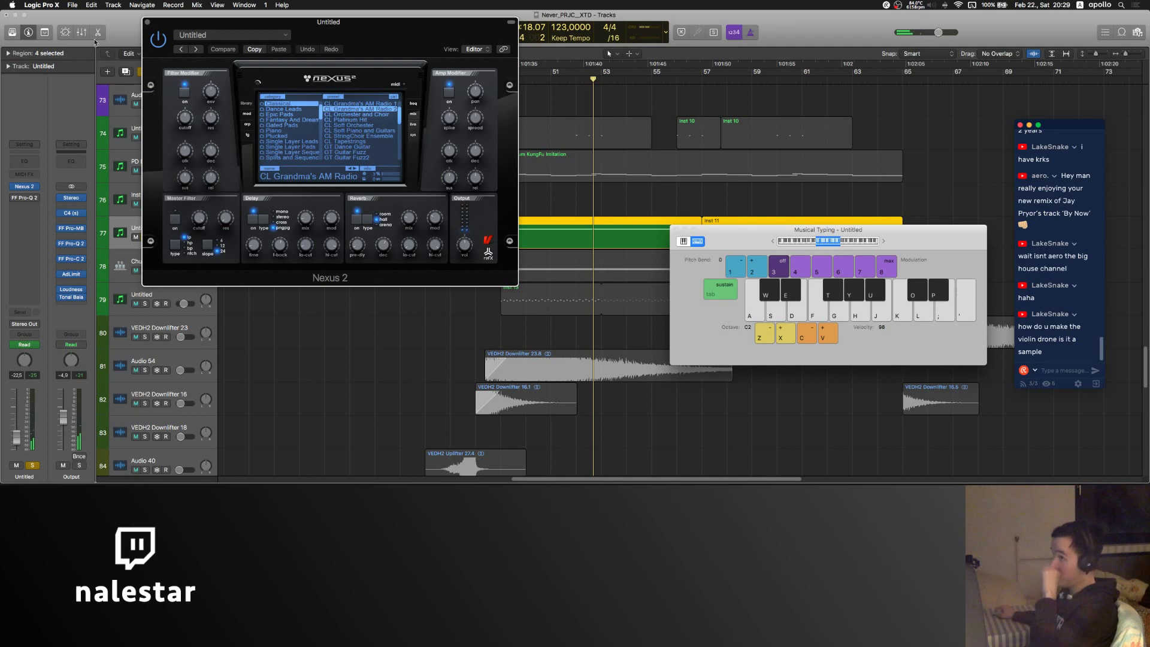
pyautogui.click(148, 22)
pyautogui.click(676, 230)
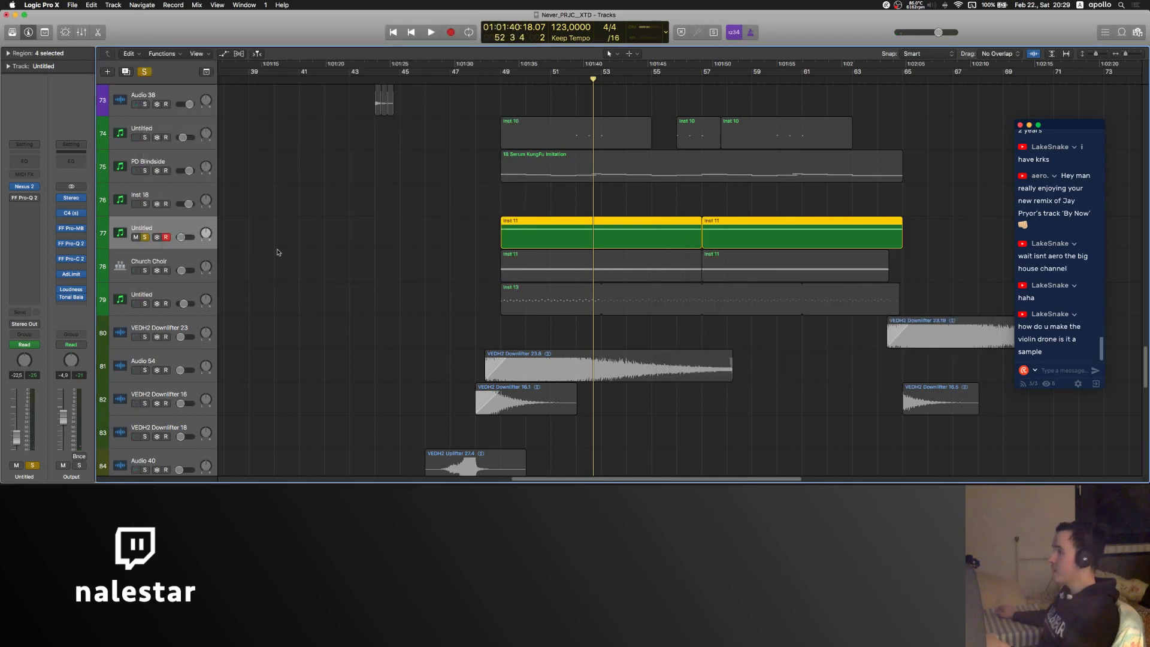
pyautogui.click(144, 237)
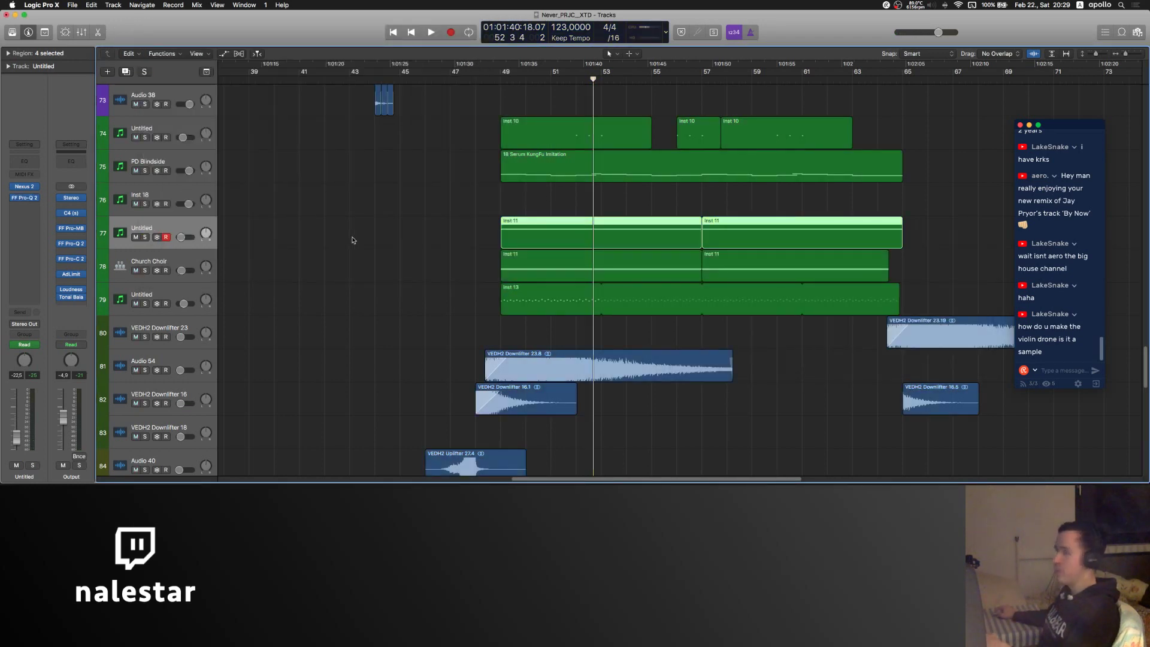
# - Solo the Retro Violin (Sidechained)-24b track and play its regions from bar 41 to nearly bar 43
pyautogui.scroll(15, 352, 241)
pyautogui.hscroll(-3, 352, 240)
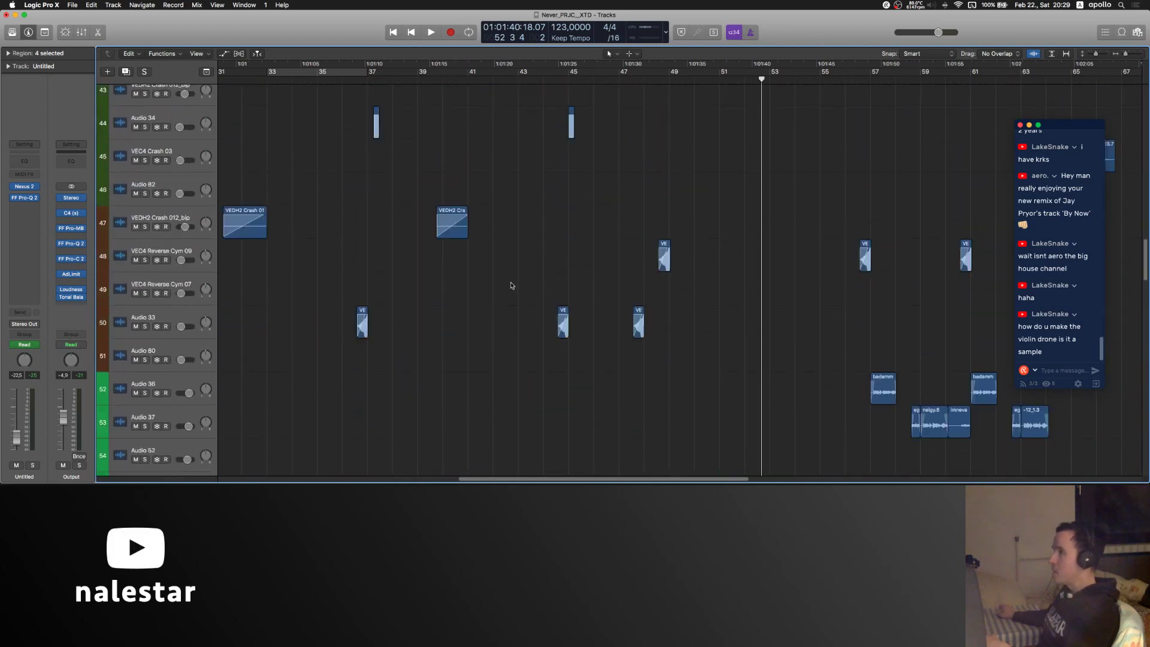
pyautogui.scroll(-20, 512, 286)
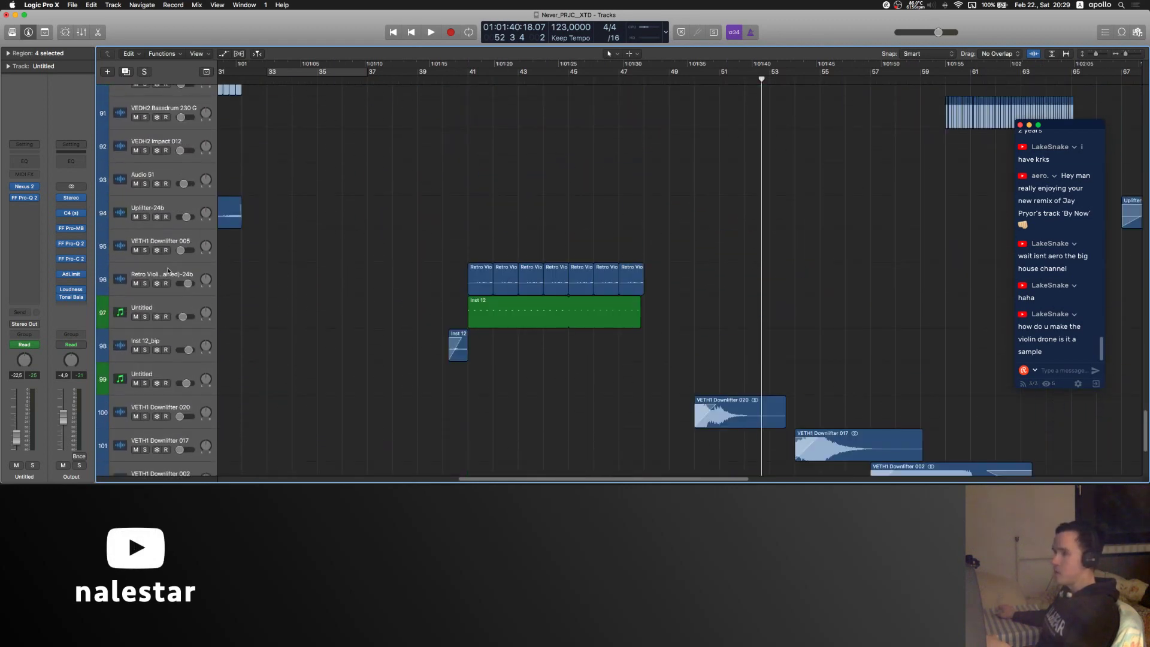
pyautogui.click(168, 270)
pyautogui.press('s')
pyautogui.press('space')
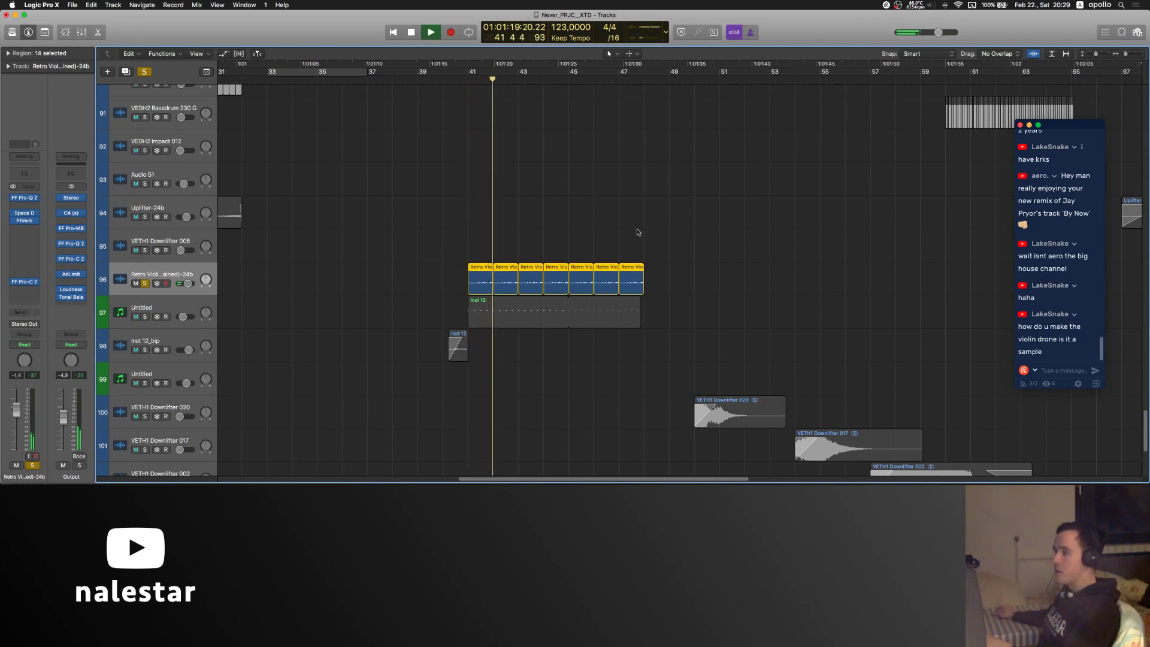
pyautogui.press('super+Right')
pyautogui.press('super+Right')
pyautogui.press('space')
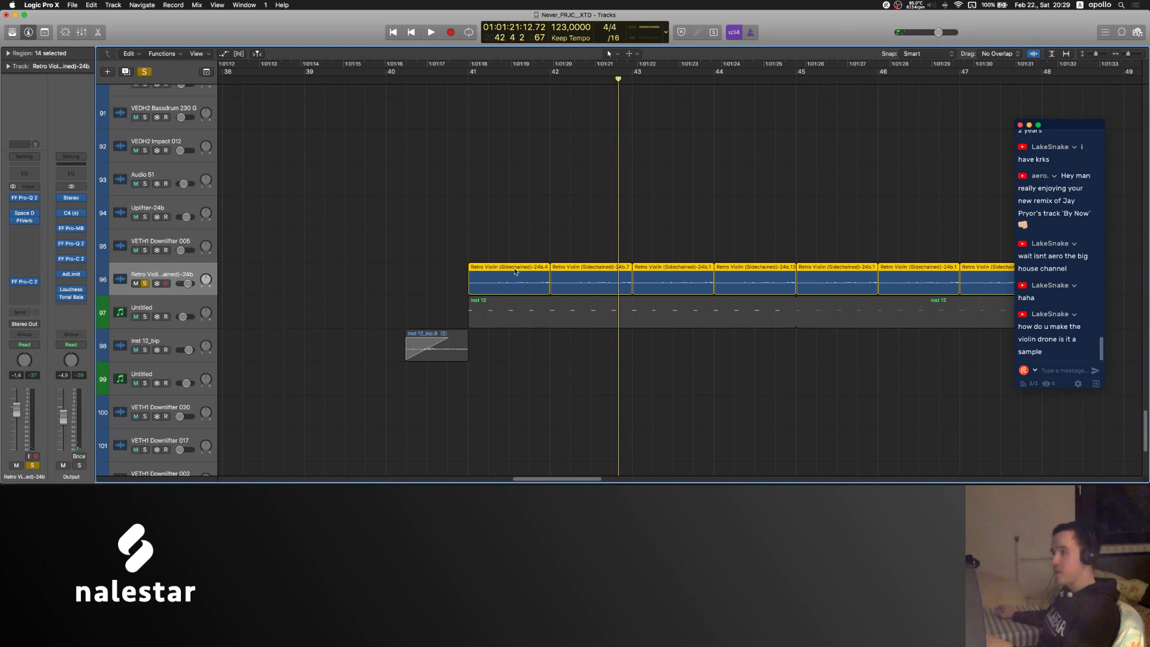
# - Solo Untitled instrument track 97 instead of the Retro Violin and play Inst 12 from bar 41 with its Nexus 2 plug-in open
pyautogui.hscroll(2, 108, 263)
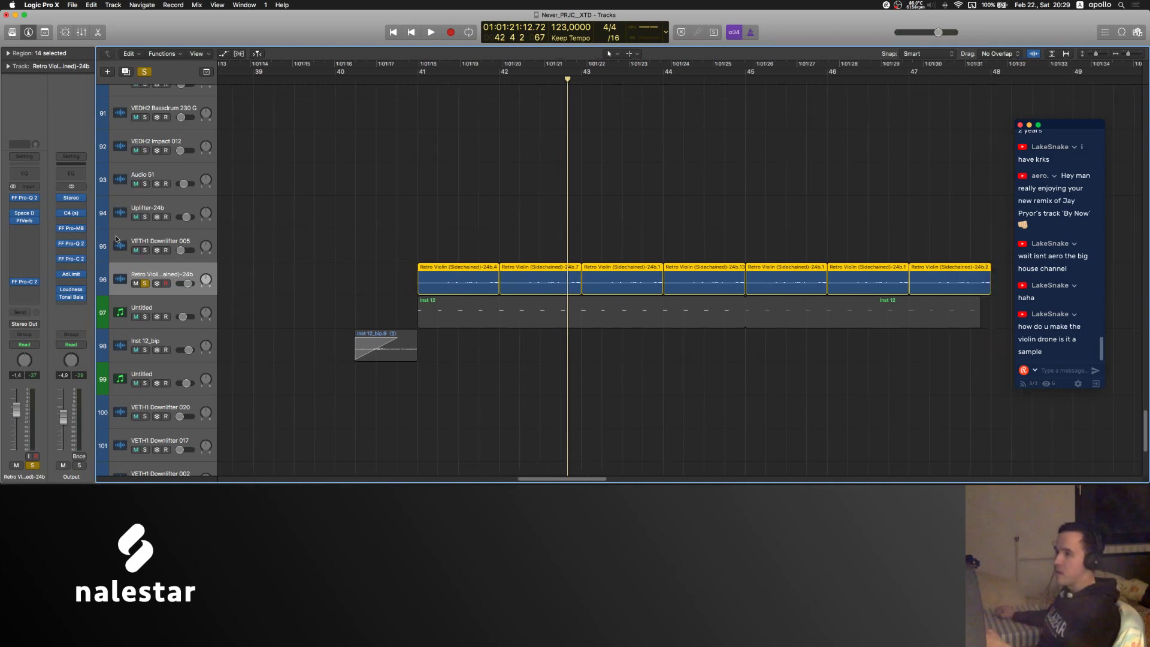
pyautogui.click(397, 227)
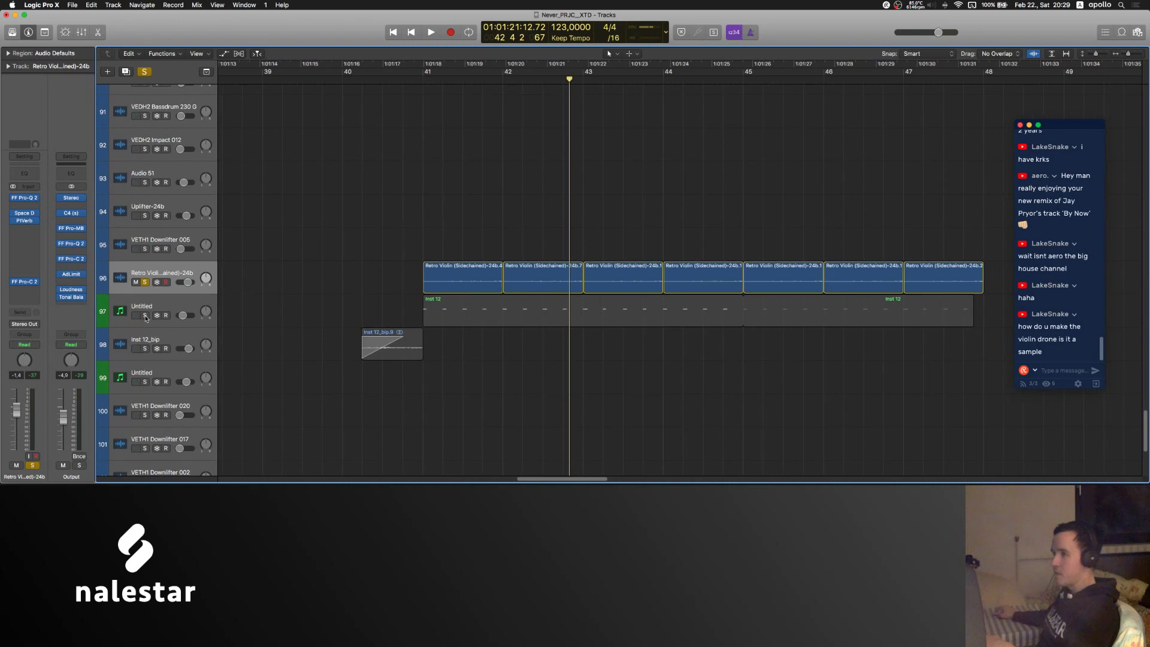
pyautogui.click(144, 317)
pyautogui.click(159, 306)
pyautogui.hscroll(2, 533, 211)
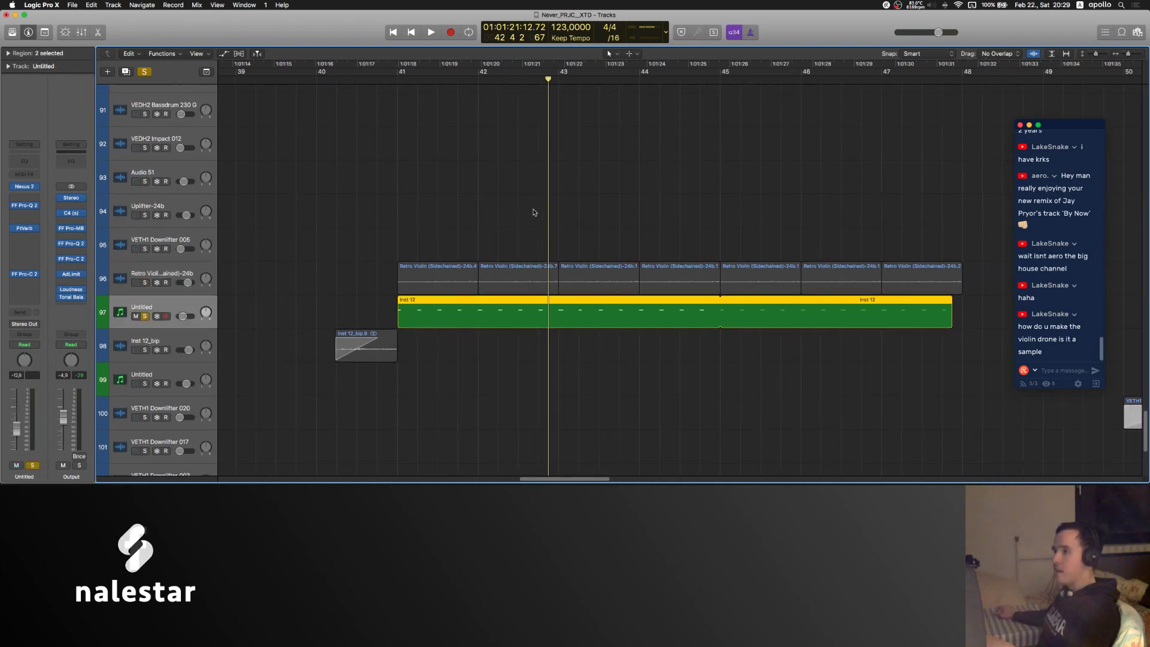
pyautogui.click(390, 78)
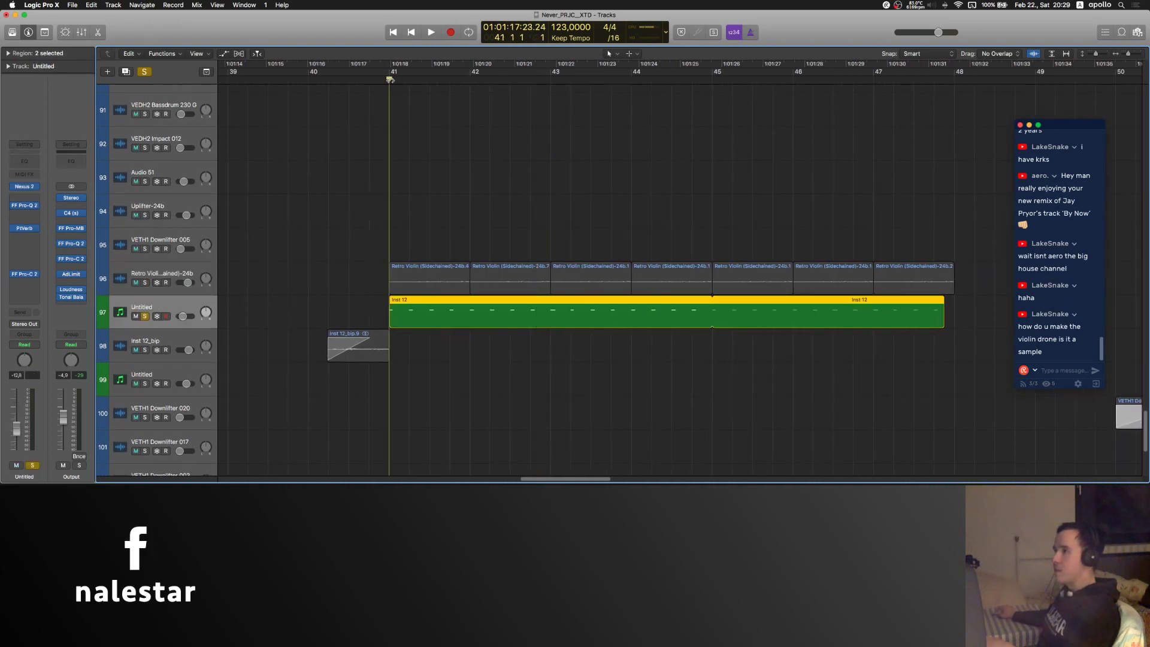
pyautogui.click(40, 188)
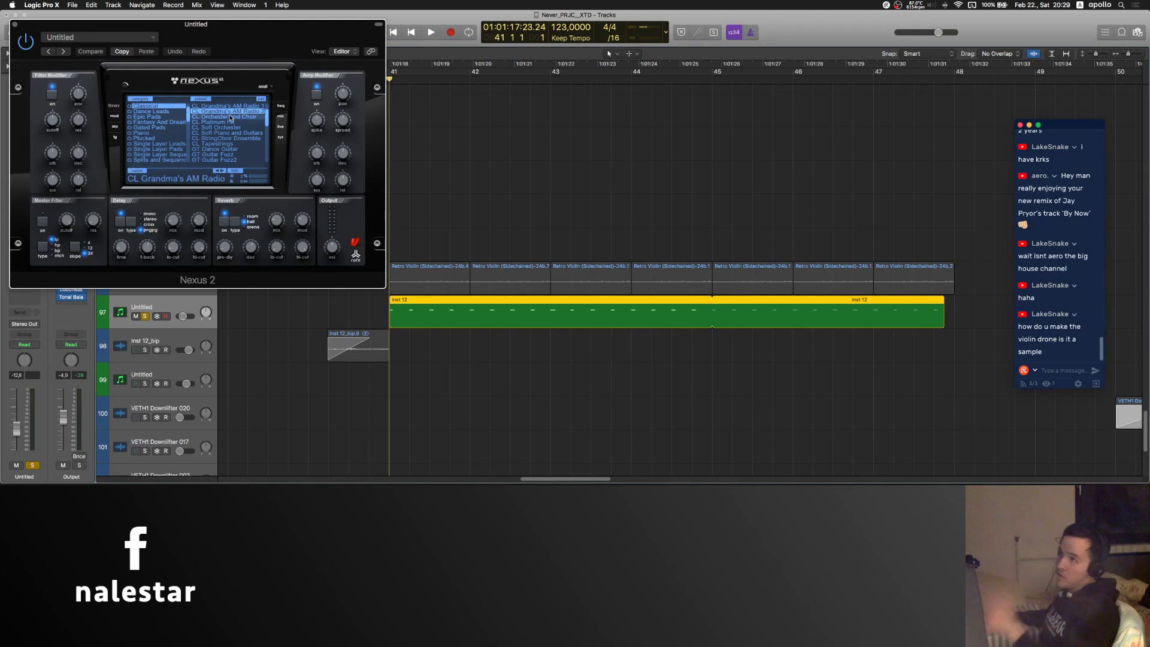
pyautogui.press('space')
pyautogui.hscroll(-2, 546, 154)
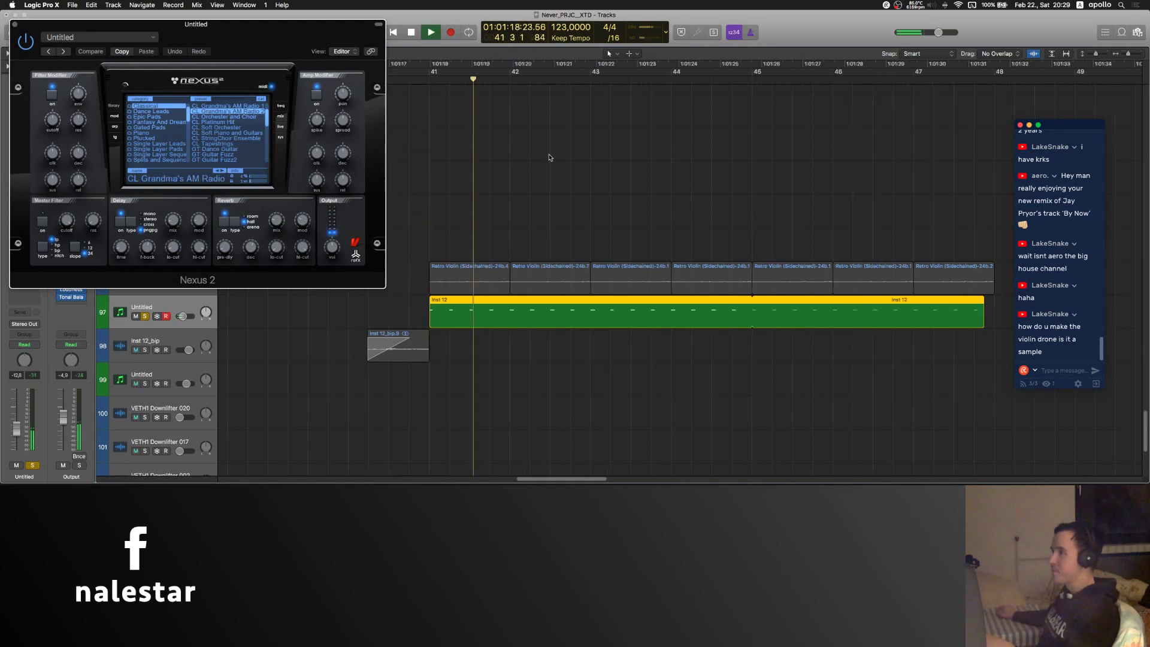
pyautogui.click(491, 353)
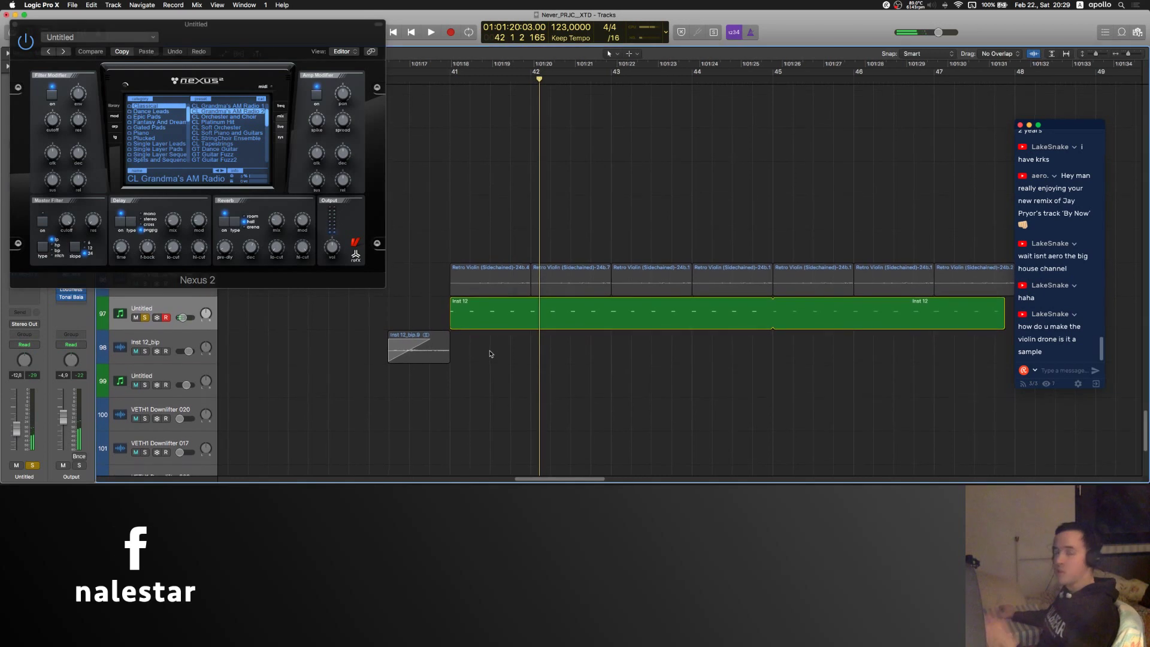
# - Try the CL Grandma's AM Radio sound with Musical Typing in higher octaves, raising the octave to C5
pyautogui.scroll(2, 439, 206)
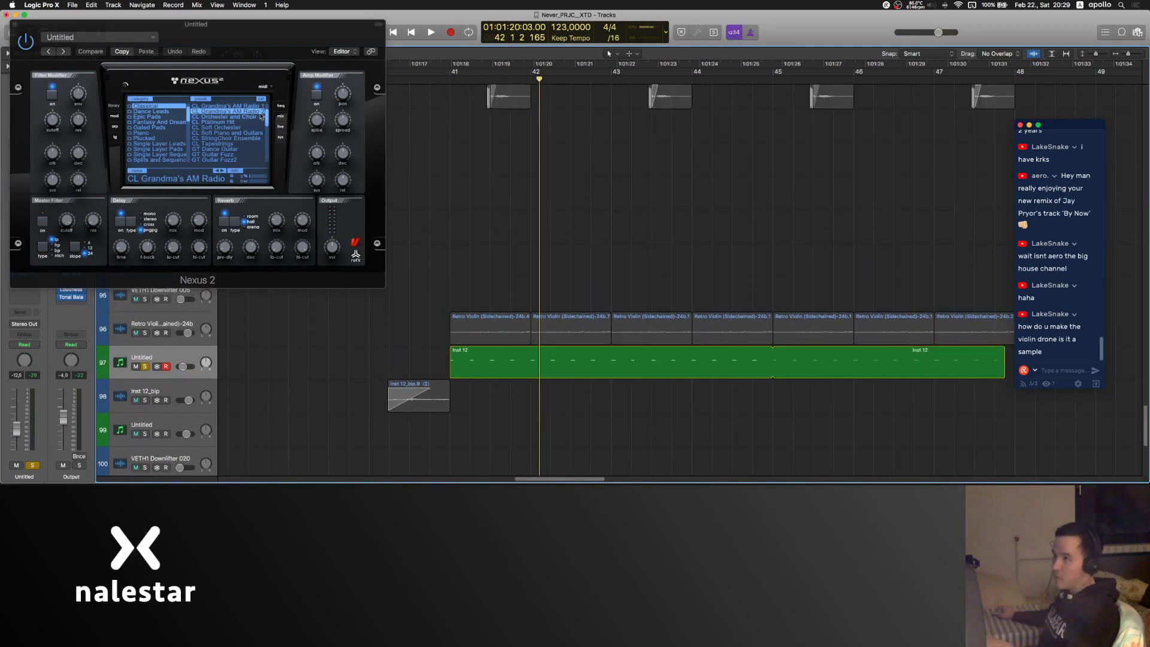
pyautogui.press('super+k')
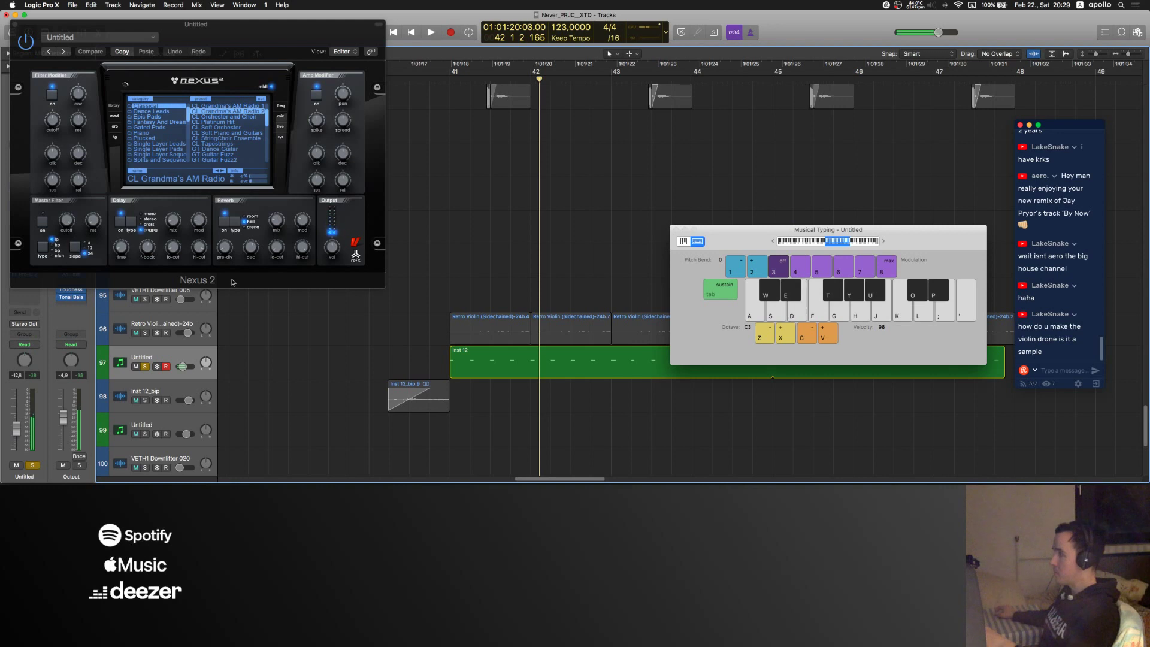
pyautogui.press('x')
pyautogui.press('x')
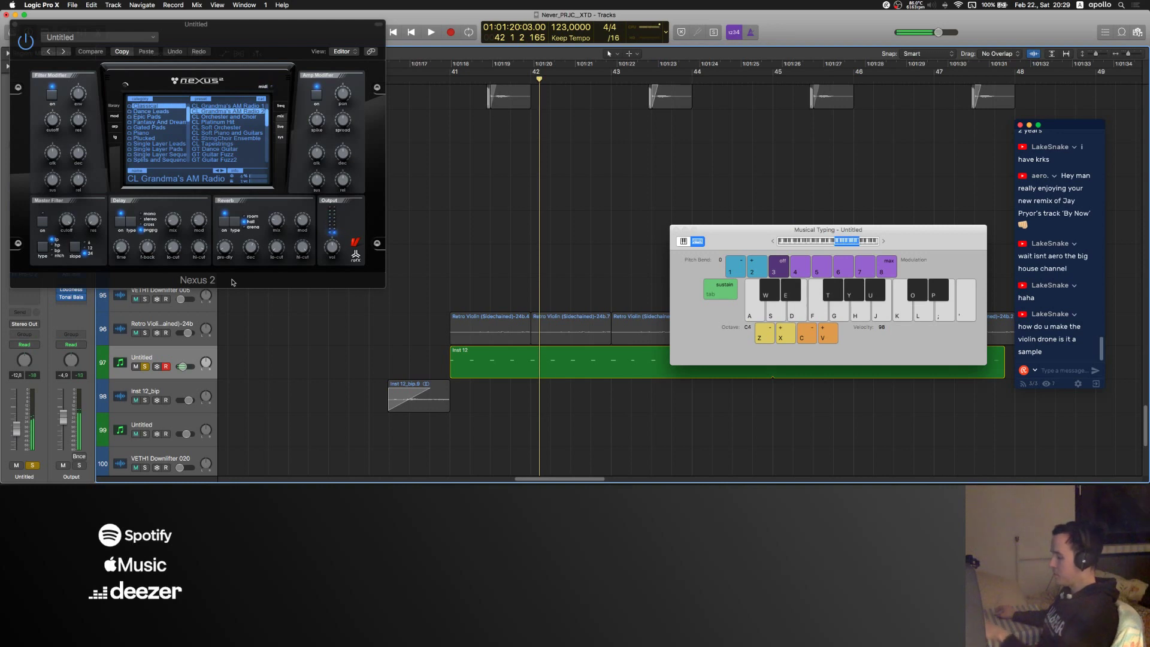
pyautogui.press('y')
pyautogui.press('o')
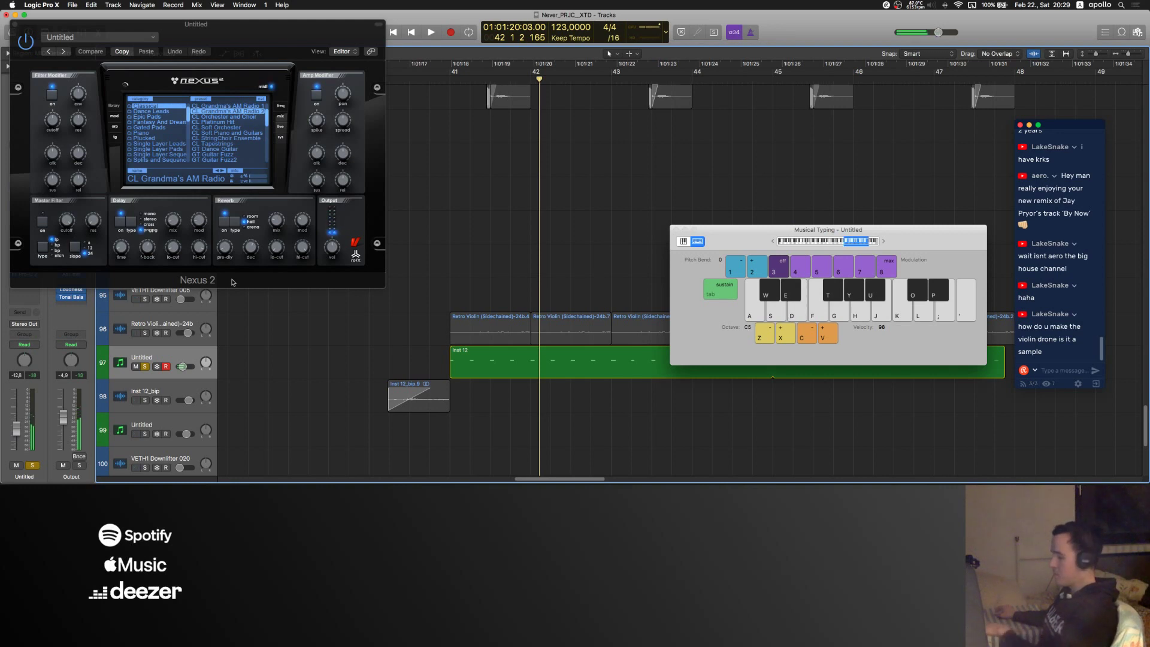
pyautogui.press('x')
pyautogui.press('space')
pyautogui.press('o')
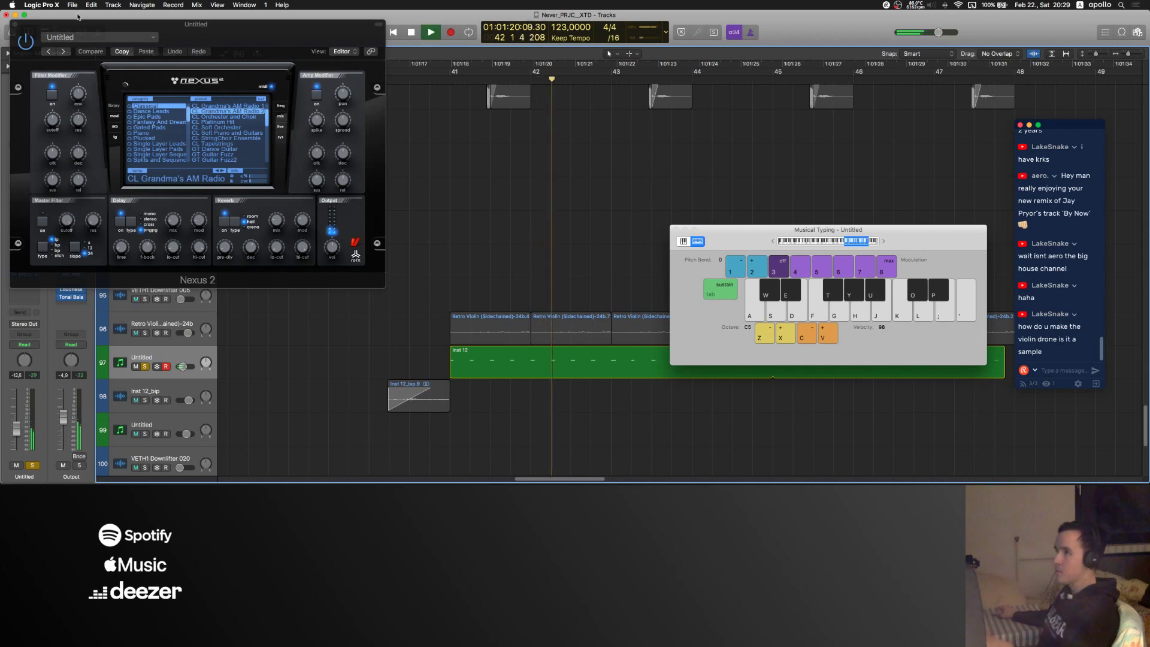
# - Close the Nexus 2 and Musical Typing windows and unsolo track 97
pyautogui.press('o')
pyautogui.press('super+w')
pyautogui.click(676, 229)
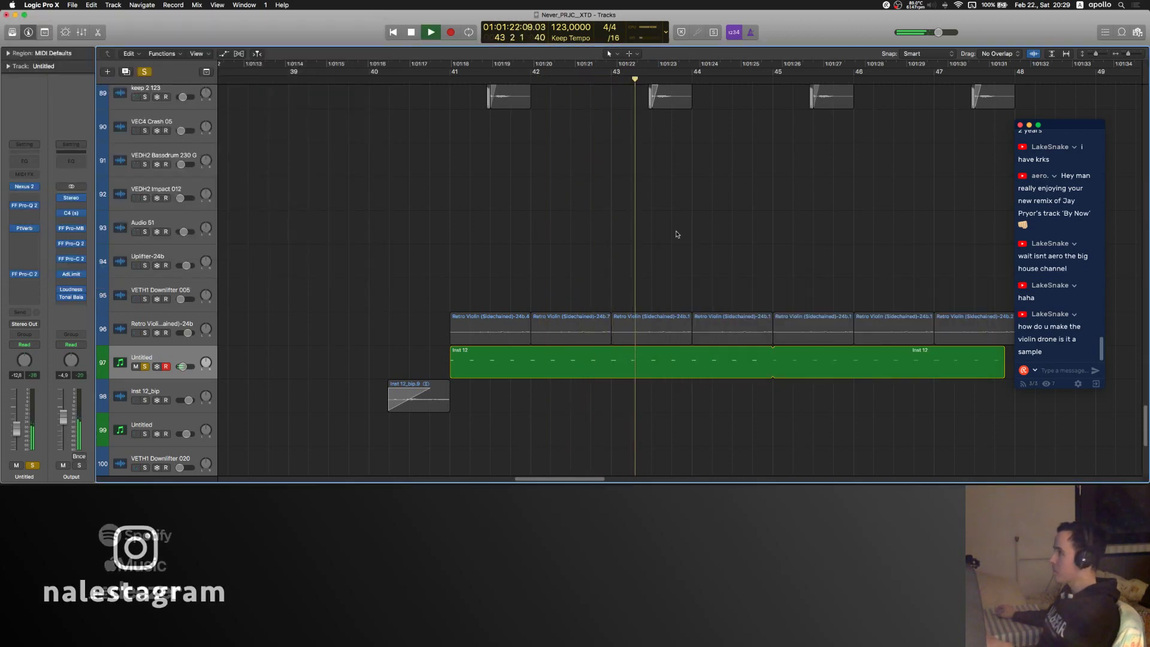
pyautogui.press('super+Left')
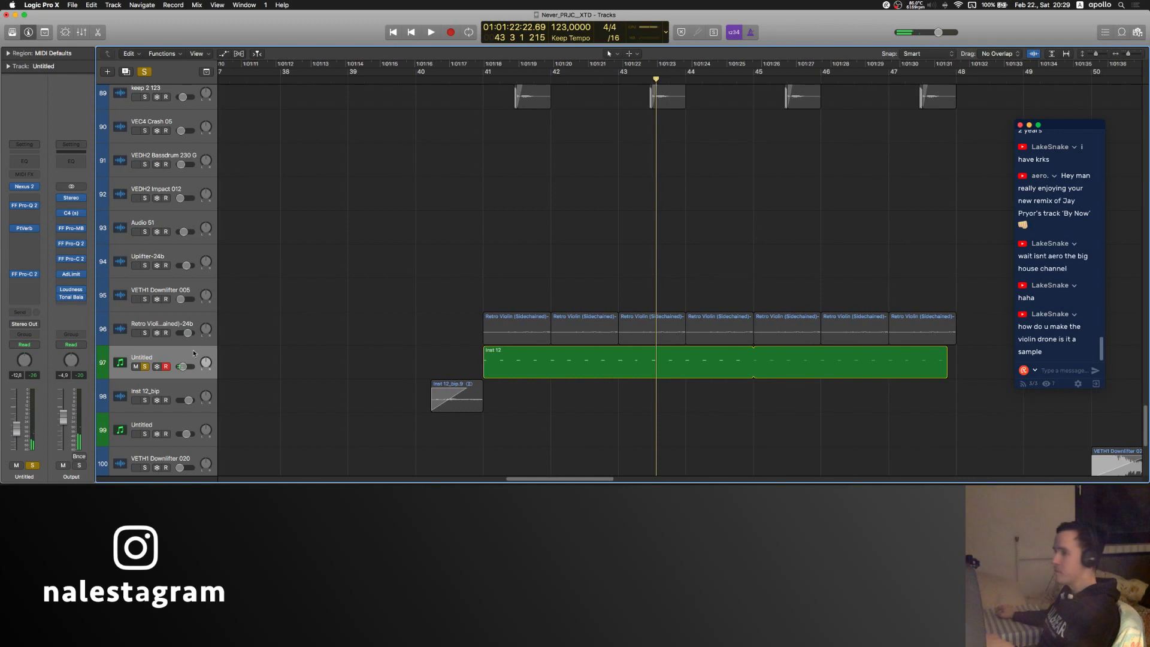
pyautogui.click(145, 366)
# - Solo the BA Sub_dskprc and Sub Bass-24b tracks and play the two sub bass layers together from about bar 37
pyautogui.scroll(-5, 482, 281)
pyautogui.press('super+Left')
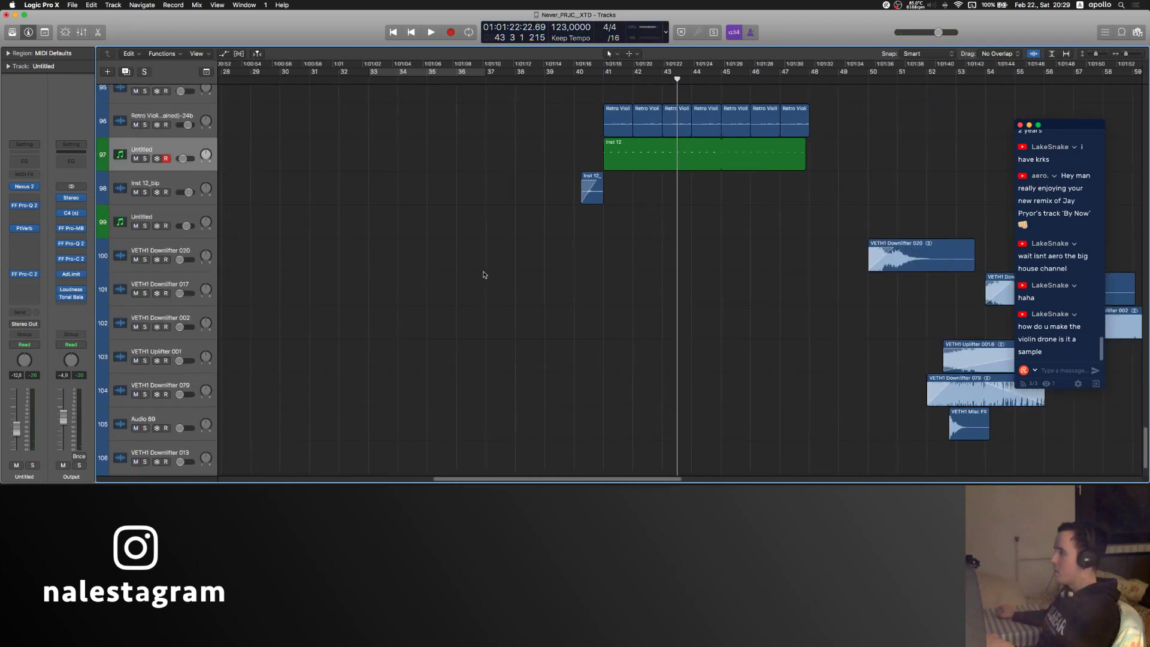
pyautogui.scroll(20, 484, 273)
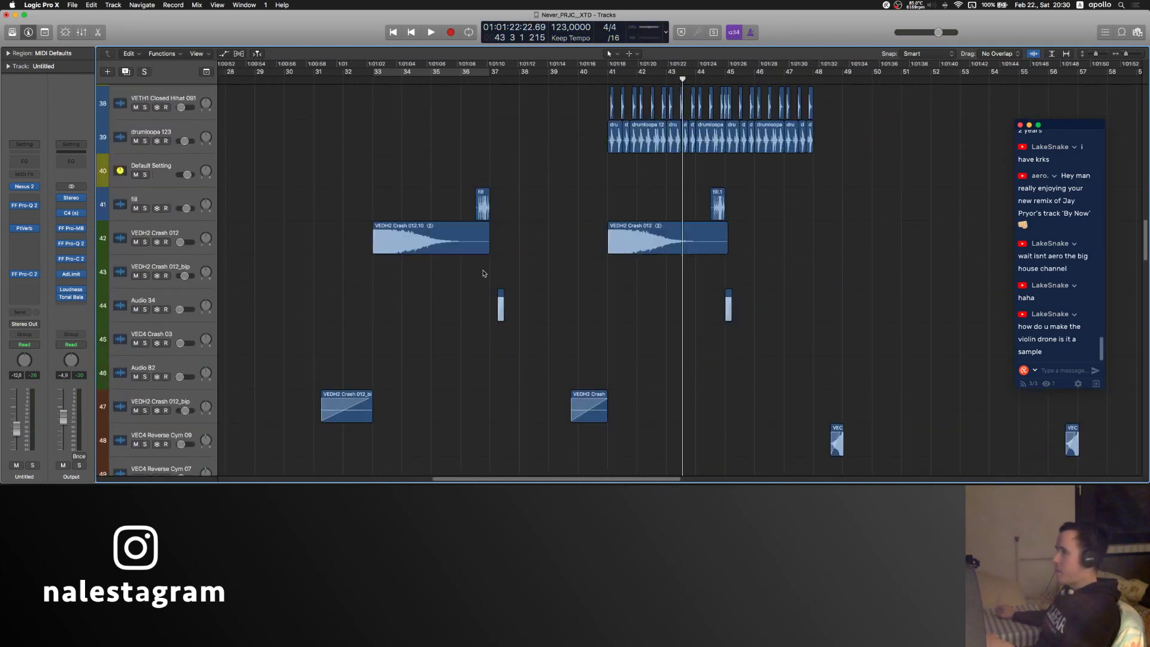
pyautogui.scroll(10, 484, 274)
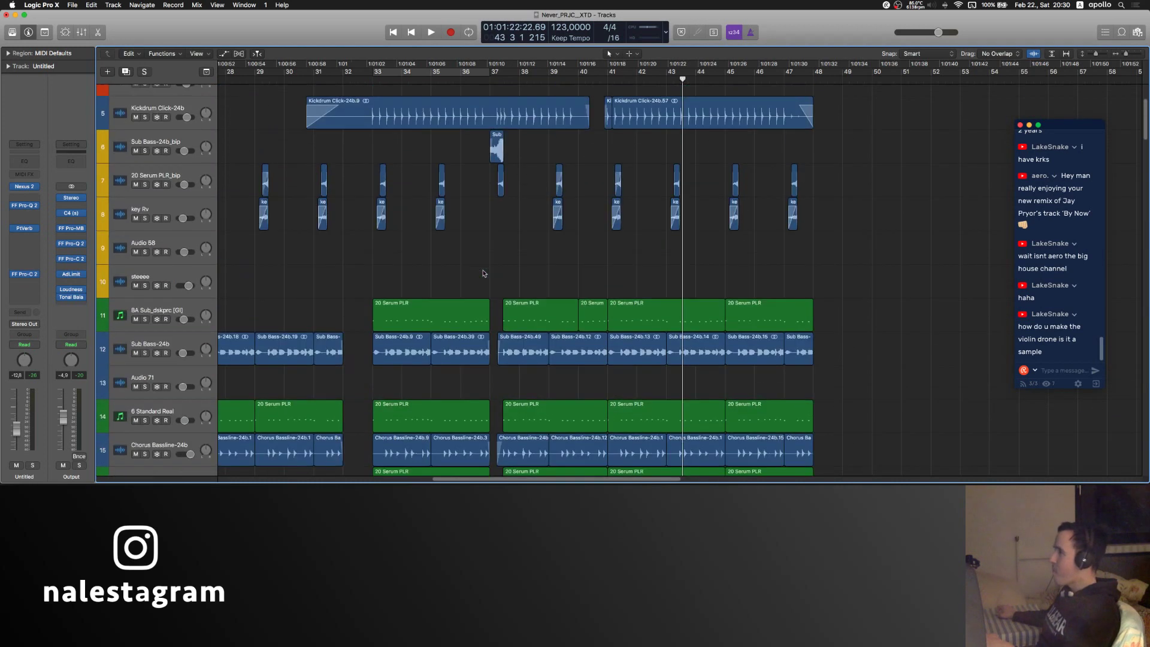
pyautogui.click(169, 220)
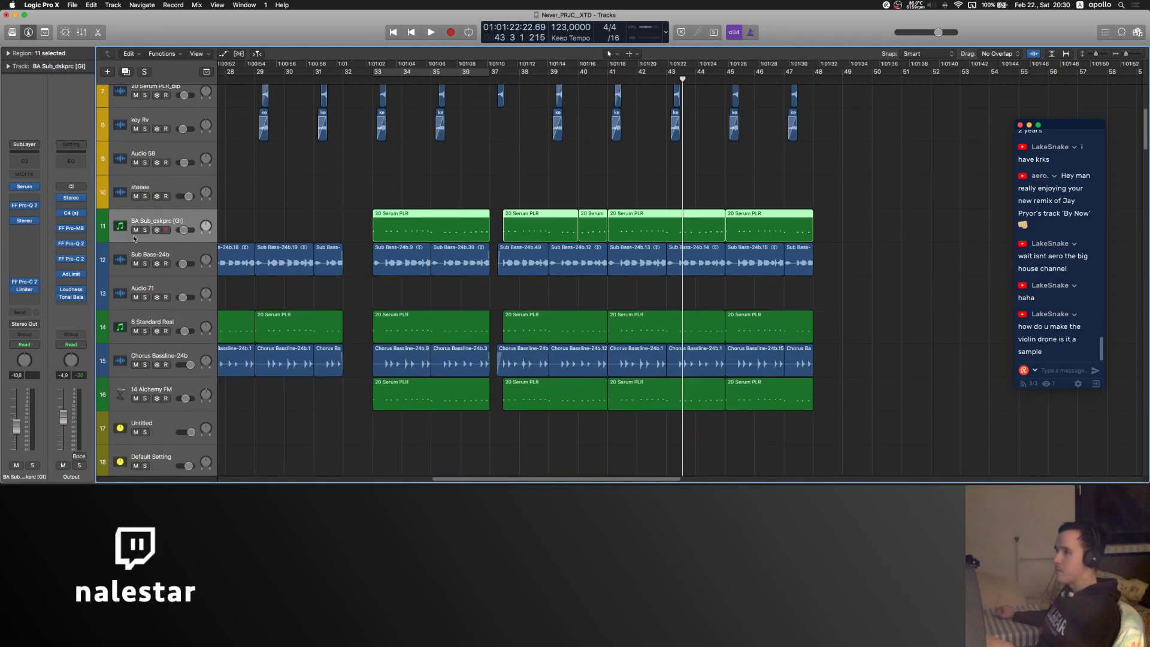
pyautogui.press('space')
pyautogui.click(145, 230)
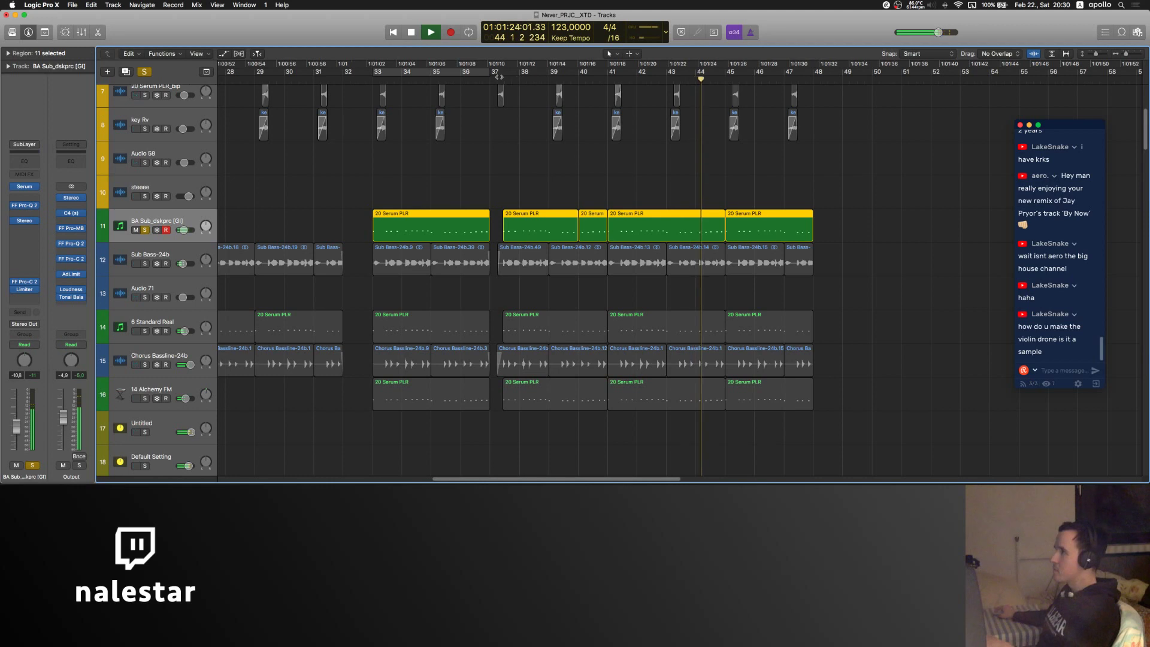
pyautogui.click(144, 263)
pyautogui.scroll(-3, 144, 261)
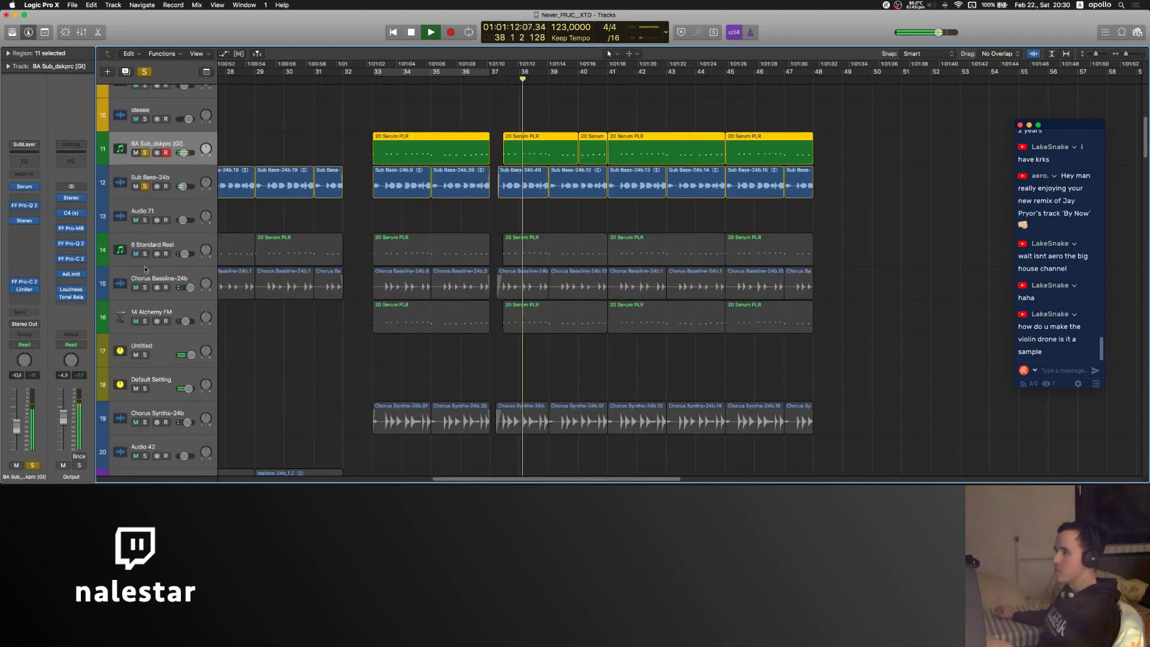
# - Add the 6 Standard Real, Chorus Bassline-24b and 14 Alchemy FM tracks to the soloed bass layers during playback
pyautogui.click(145, 254)
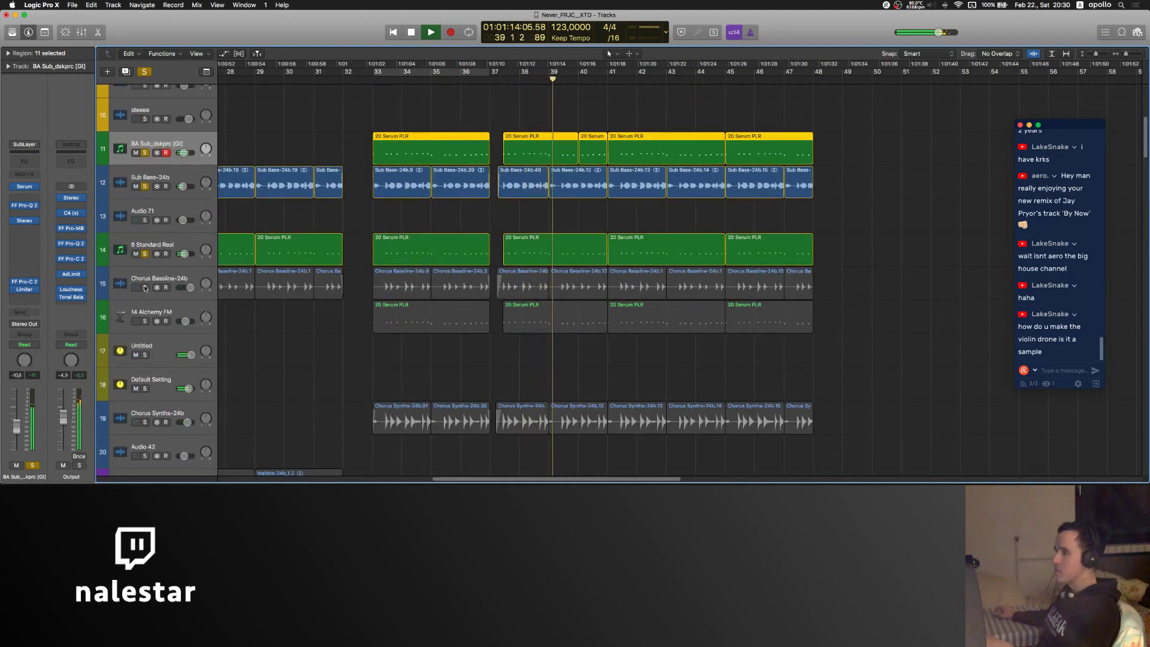
pyautogui.click(144, 288)
pyautogui.click(145, 321)
pyautogui.scroll(-4, 201, 257)
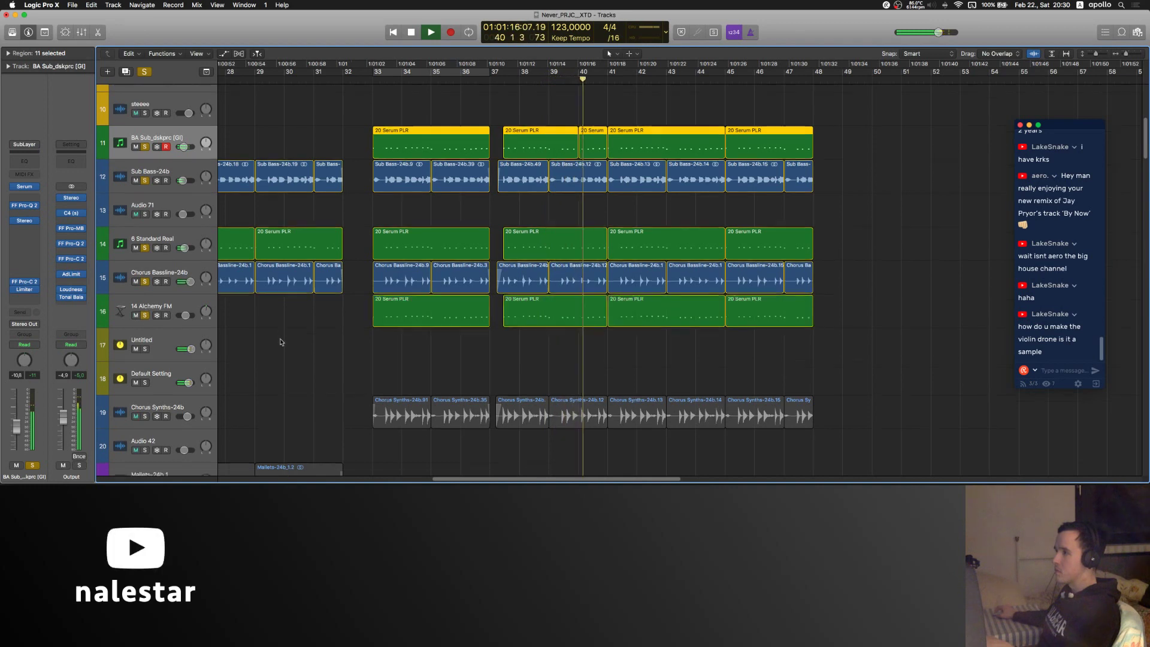
# - Deselect the bass regions and stop playback of the soloed bass layers
pyautogui.scroll(4, 239, 259)
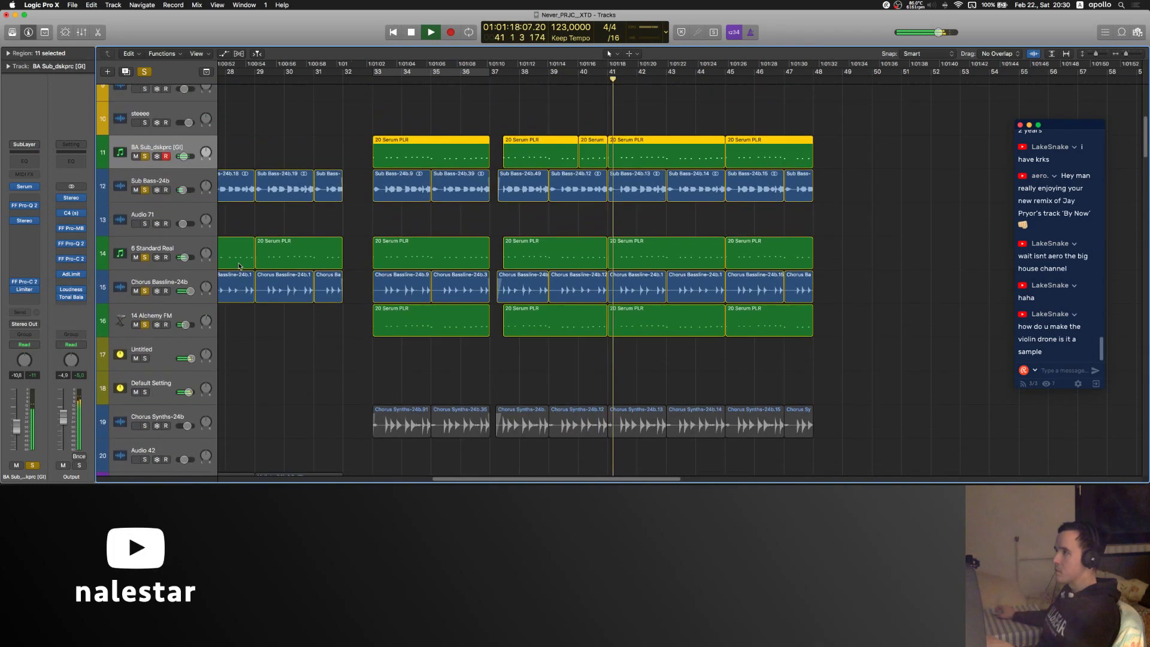
pyautogui.click(335, 211)
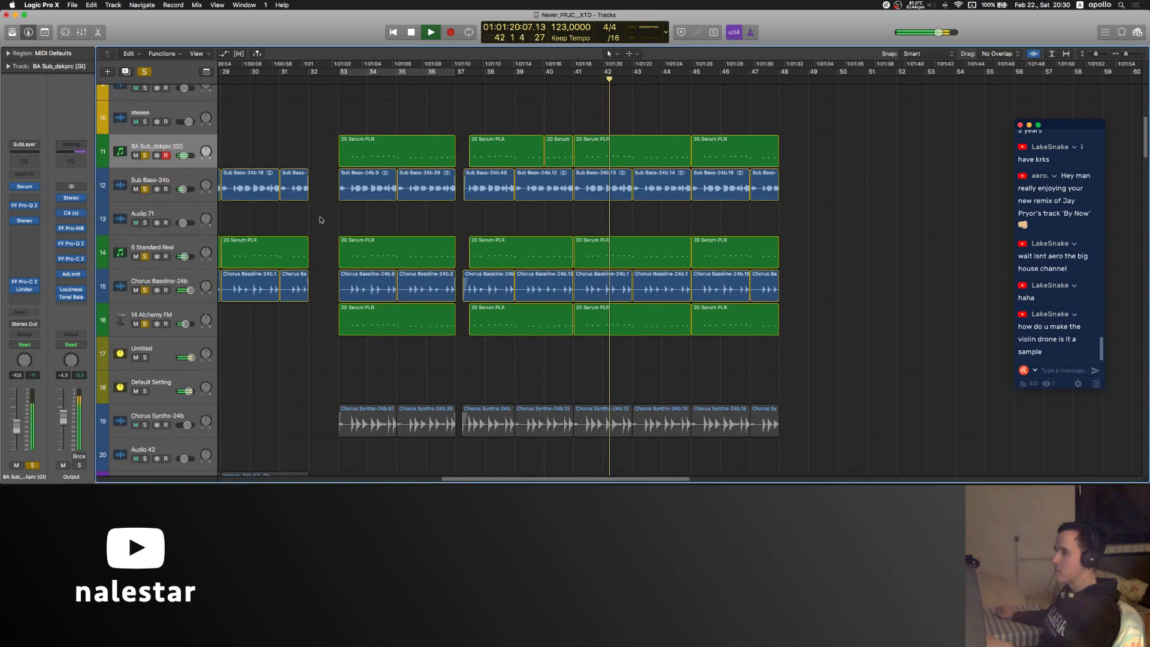
pyautogui.press('space')
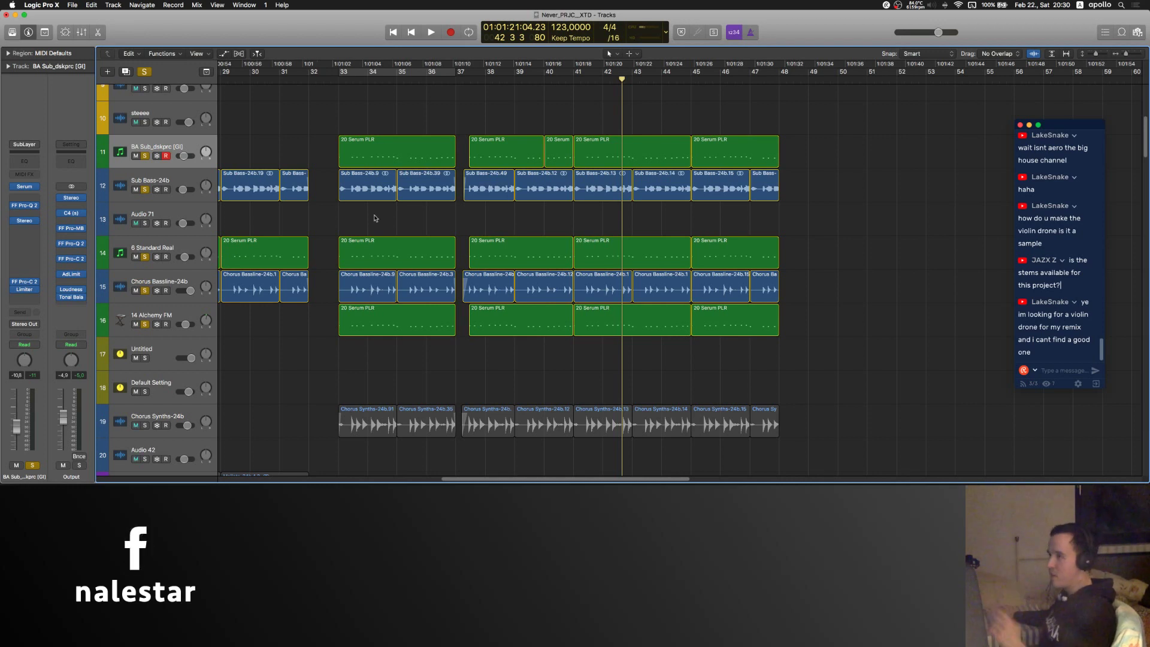
# - Insert FF Pro-Q 2 on the Aux 1 bus fed by 14 Alchemy FM and watch the bass spectrum during playback
pyautogui.click(156, 331)
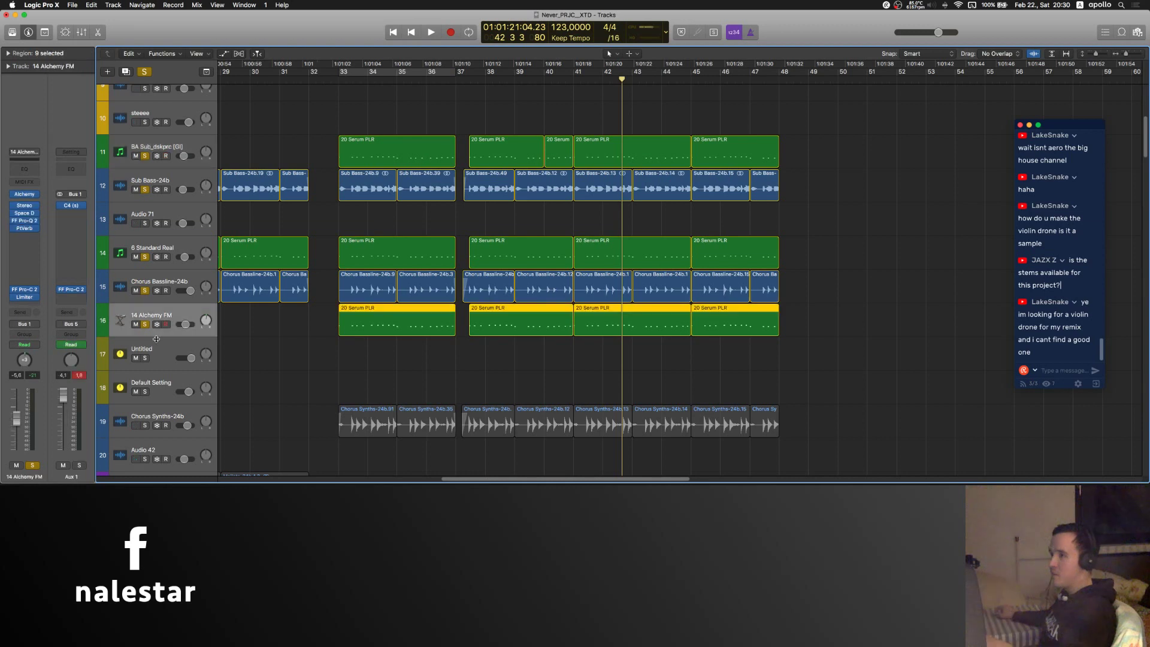
pyautogui.click(71, 300)
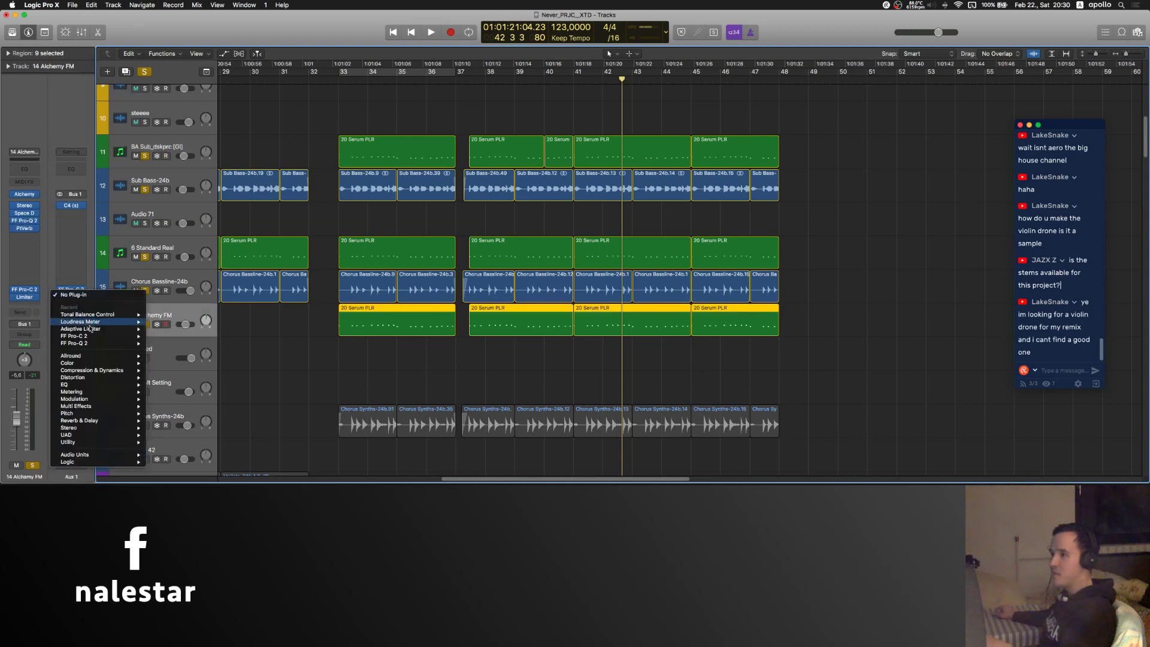
pyautogui.click(171, 348)
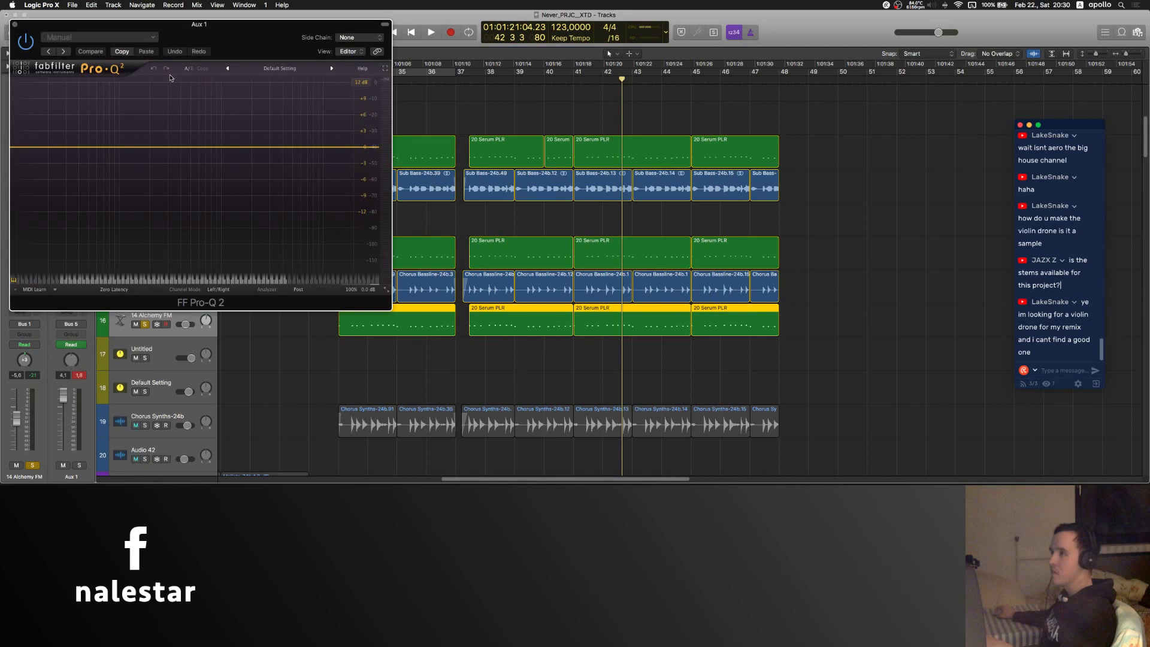
pyautogui.press('space')
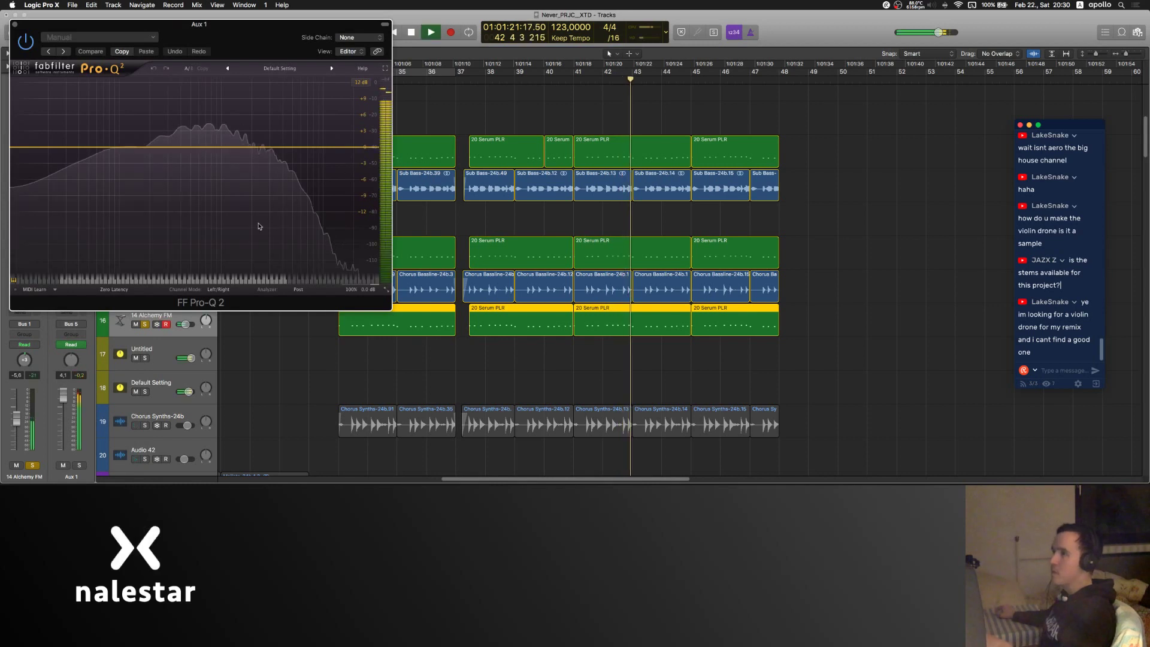
pyautogui.click(13, 24)
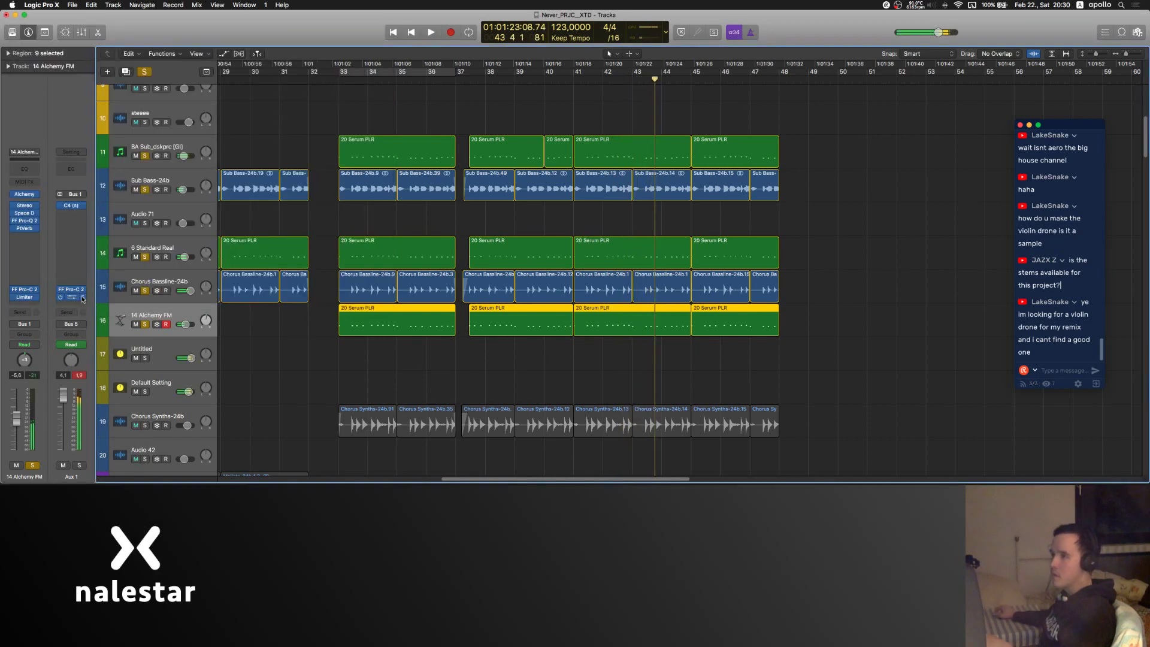
# - Replace the Aux 1 equalizer with FF Pro-Q 3, play the soloed basses from about bar 33, and close the plug-in window
pyautogui.click(71, 296)
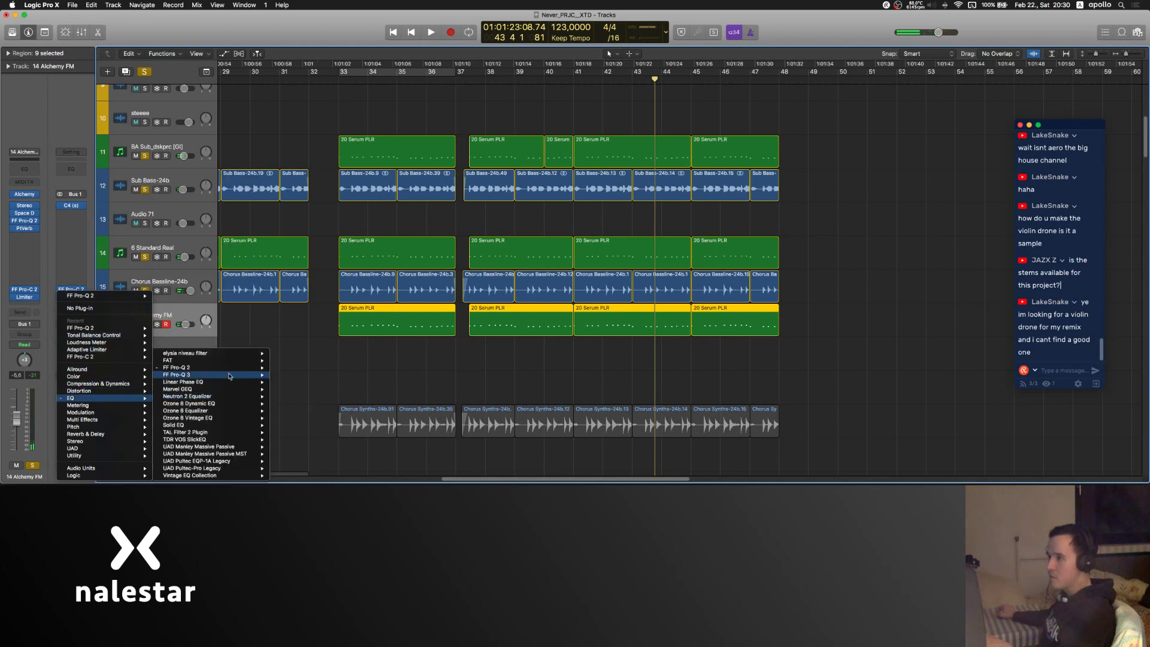
pyautogui.click(290, 376)
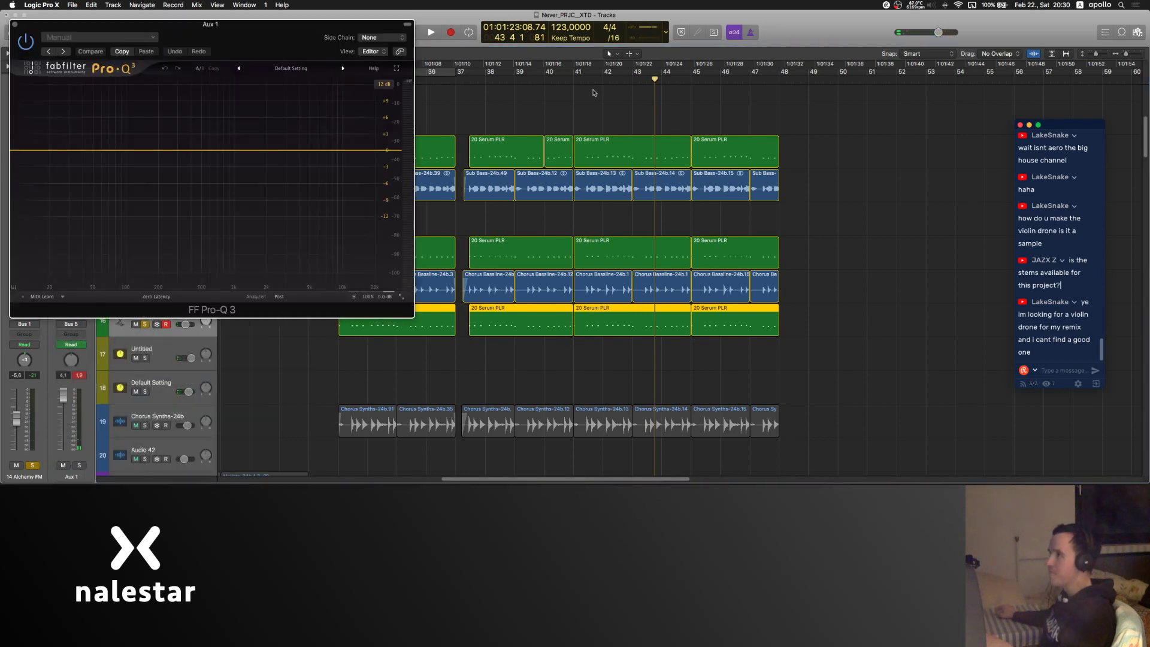
pyautogui.hscroll(-5, 389, 81)
pyautogui.click(448, 76)
pyautogui.press('space')
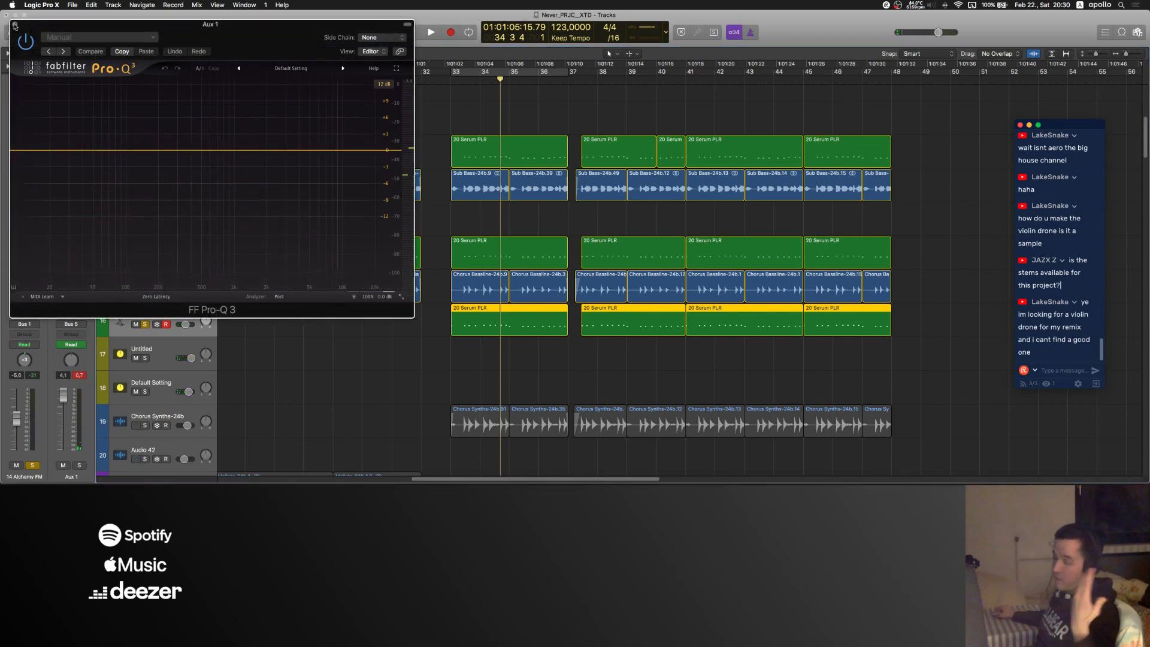
pyautogui.click(14, 25)
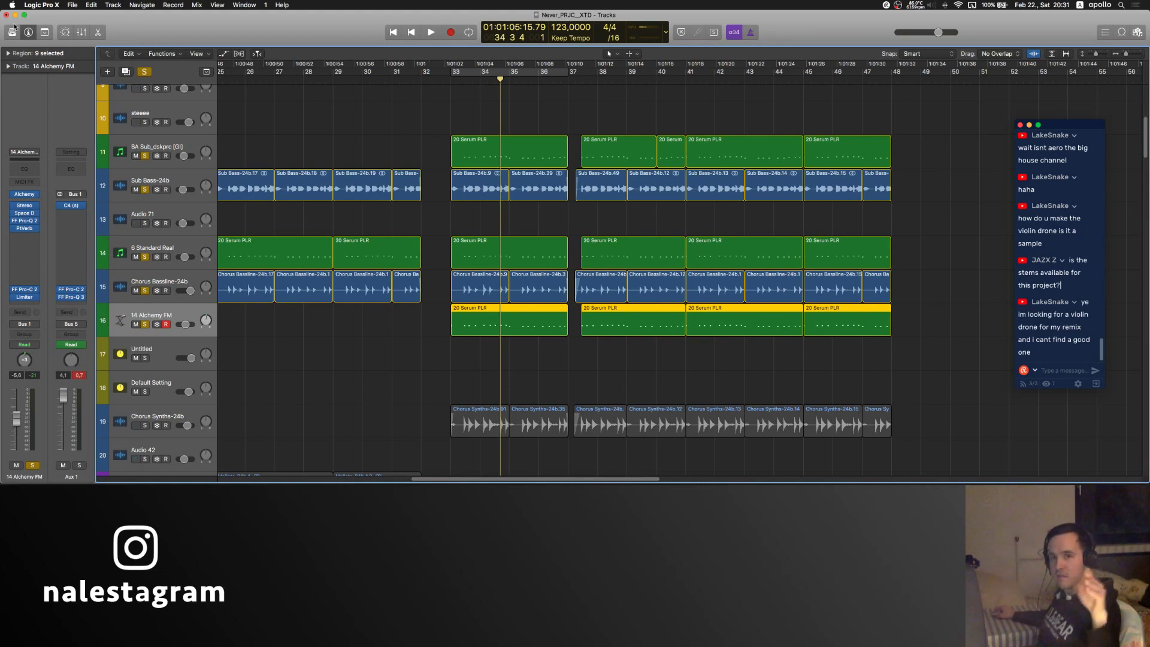
# - Create a new software instrument track below 14 Alchemy FM and load the stereo Serum synth on it
pyautogui.press('alt+super+s')
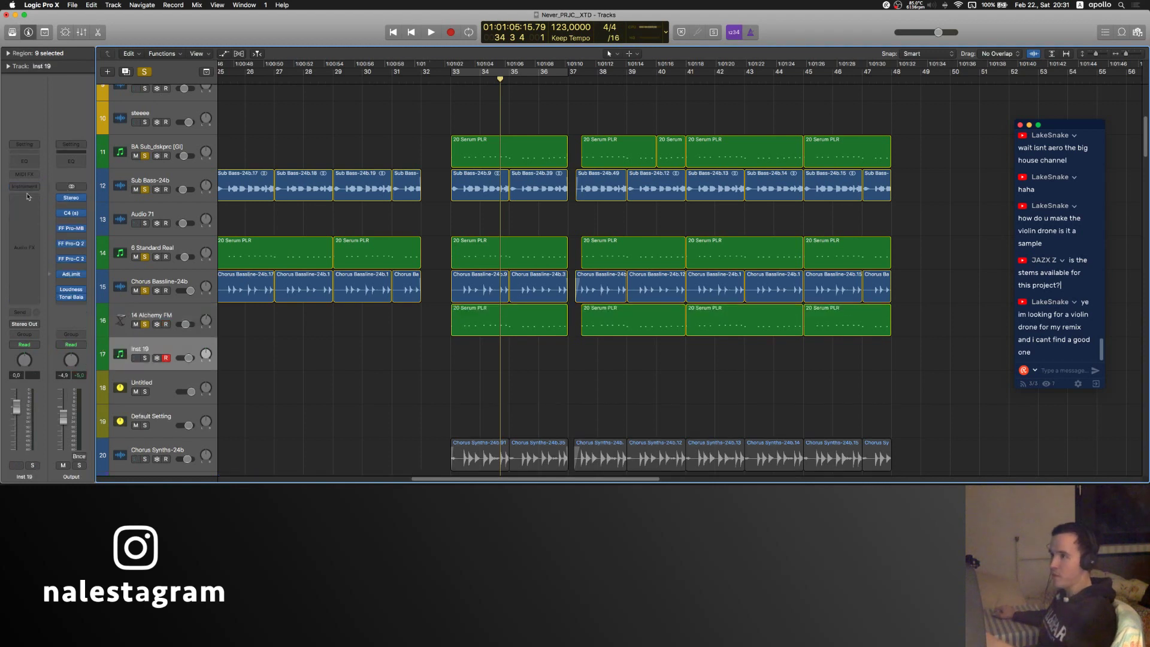
pyautogui.click(24, 186)
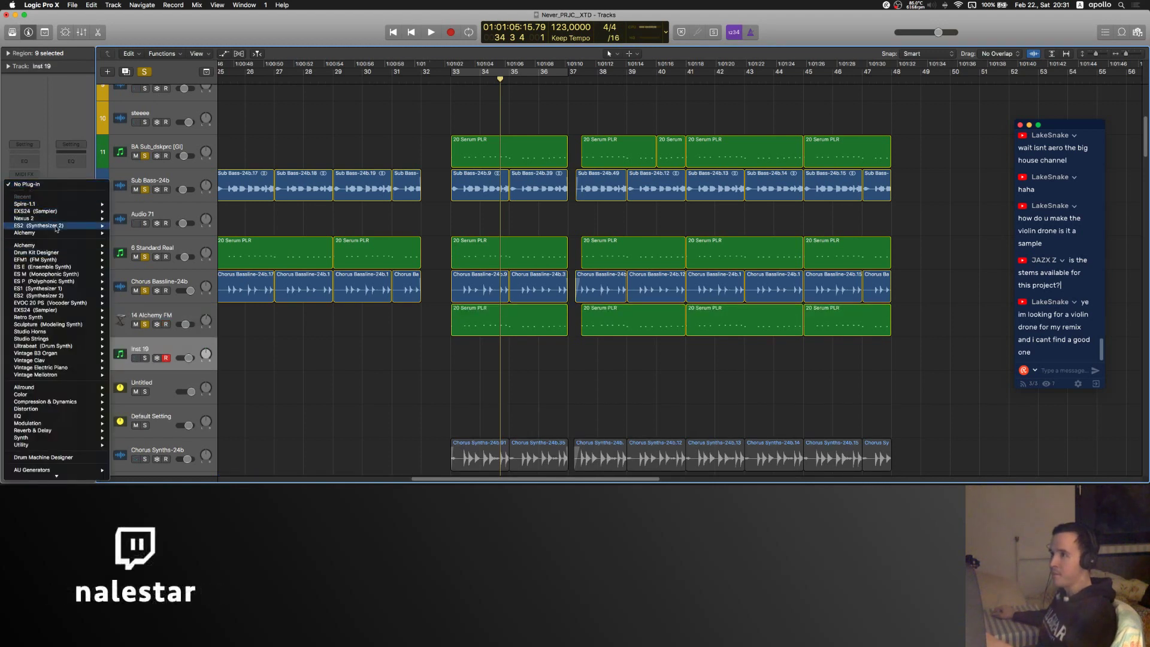
pyautogui.moveTo(52, 438)
pyautogui.moveTo(187, 434)
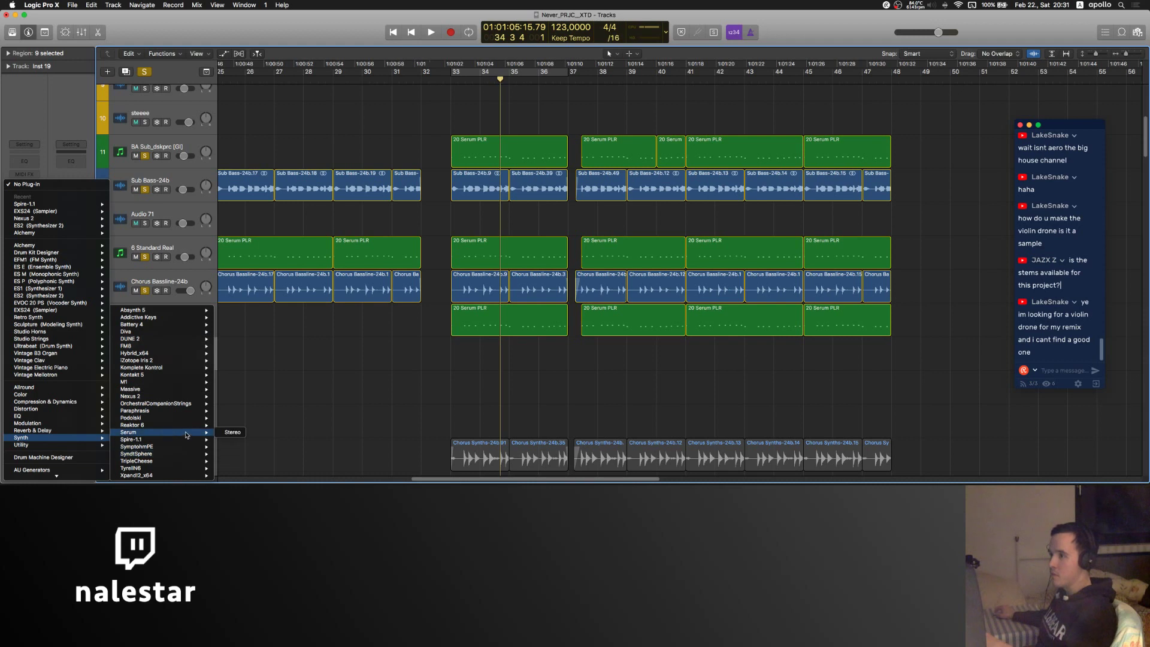
pyautogui.click(231, 432)
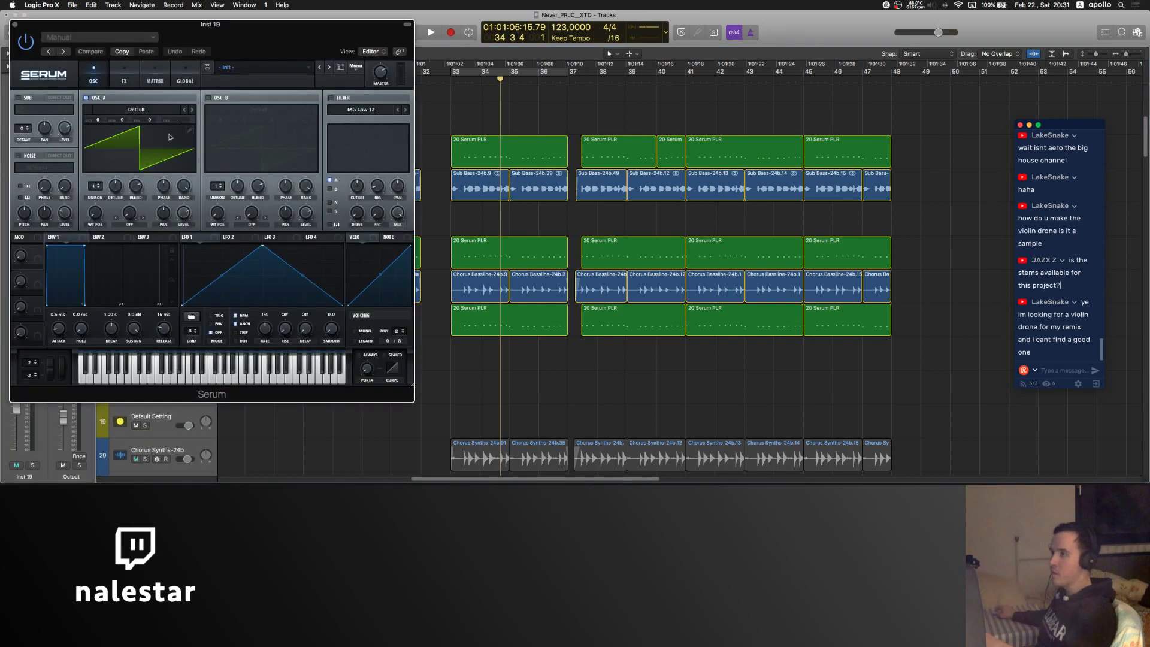
# - Set Serum's oscillator A to the Analog_BD_Sin wavetable to show a sine wave, then close the synth window
pyautogui.click(192, 109)
pyautogui.click(193, 109)
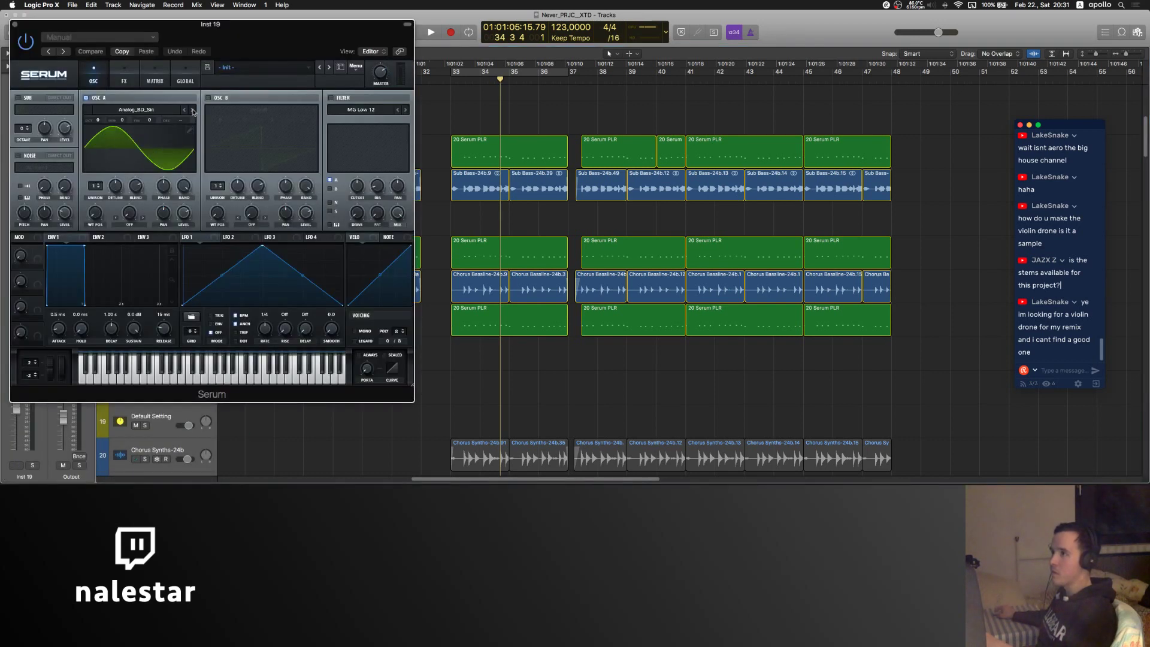
pyautogui.click(192, 110)
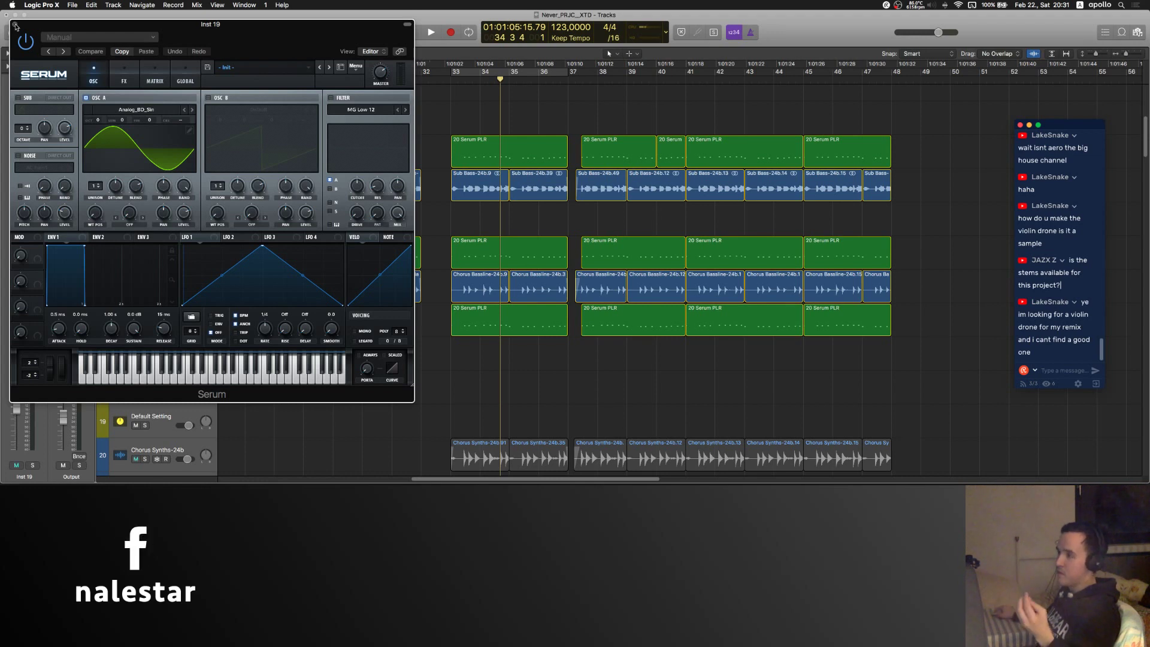
pyautogui.moveTo(192, 31); pyautogui.dragTo(492, 84)
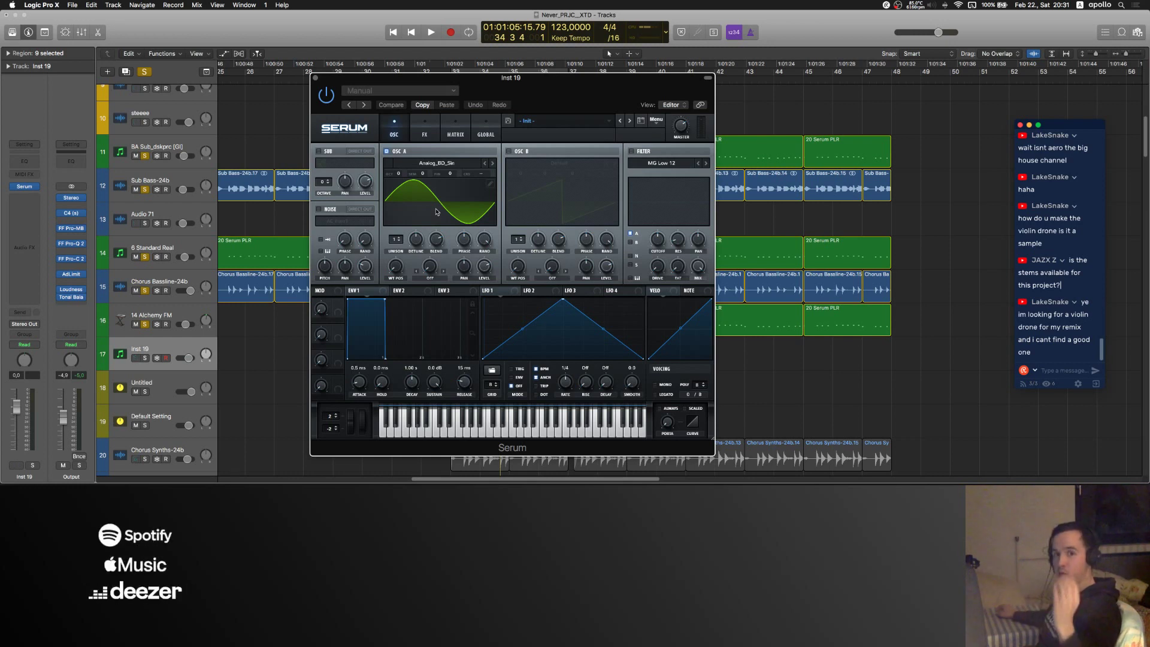
pyautogui.click(316, 79)
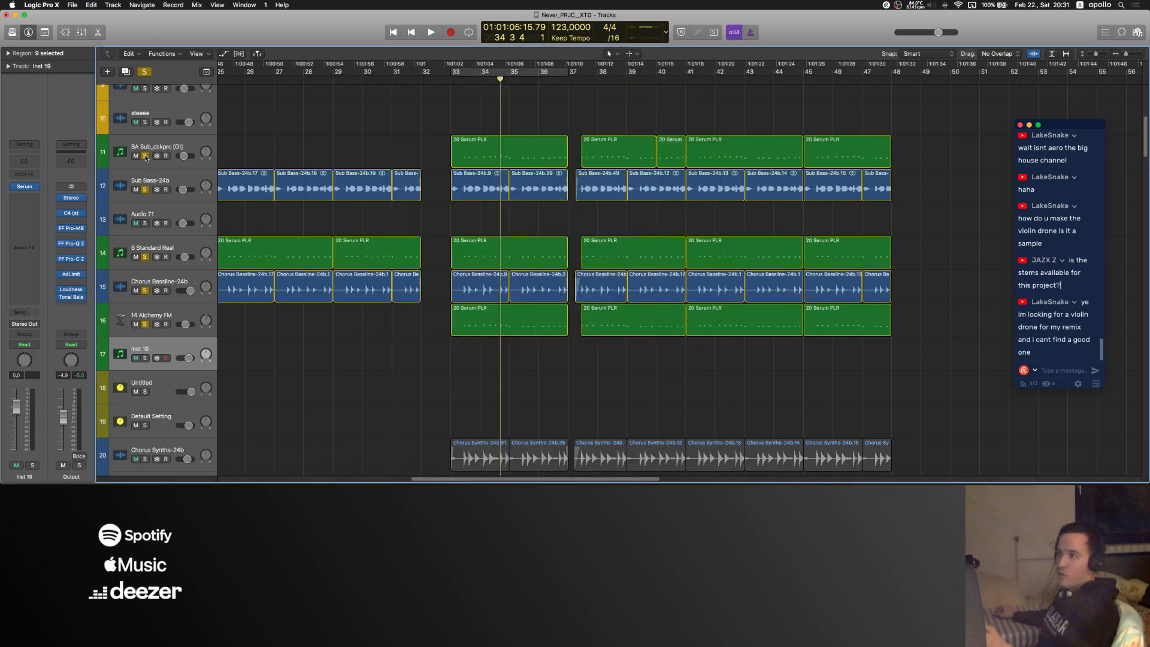
# - Clear the solo from all bass tracks
pyautogui.click(145, 157)
pyautogui.keyDown('alt'); pyautogui.click(145, 158); pyautogui.keyUp('alt')
pyautogui.hscroll(2, 359, 330)
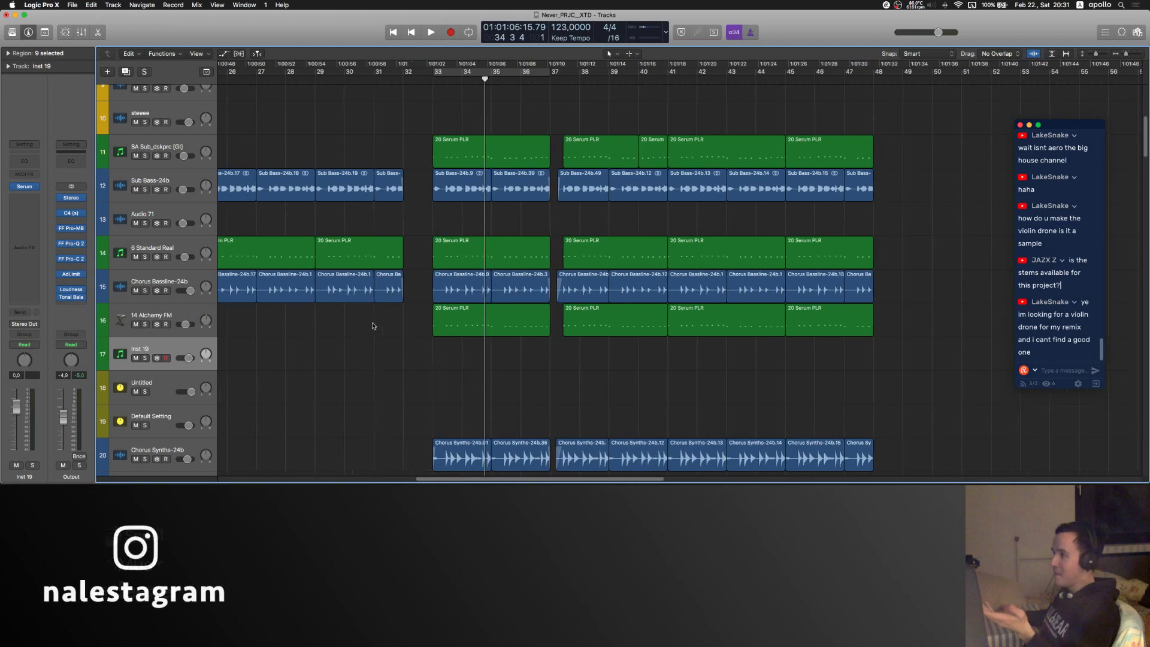
pyautogui.hscroll(4, 372, 326)
# - Insert FF Pro-Q 3 in the empty effect slot of the 14 Alchemy FM track
pyautogui.click(161, 284)
pyautogui.hscroll(8, 333, 367)
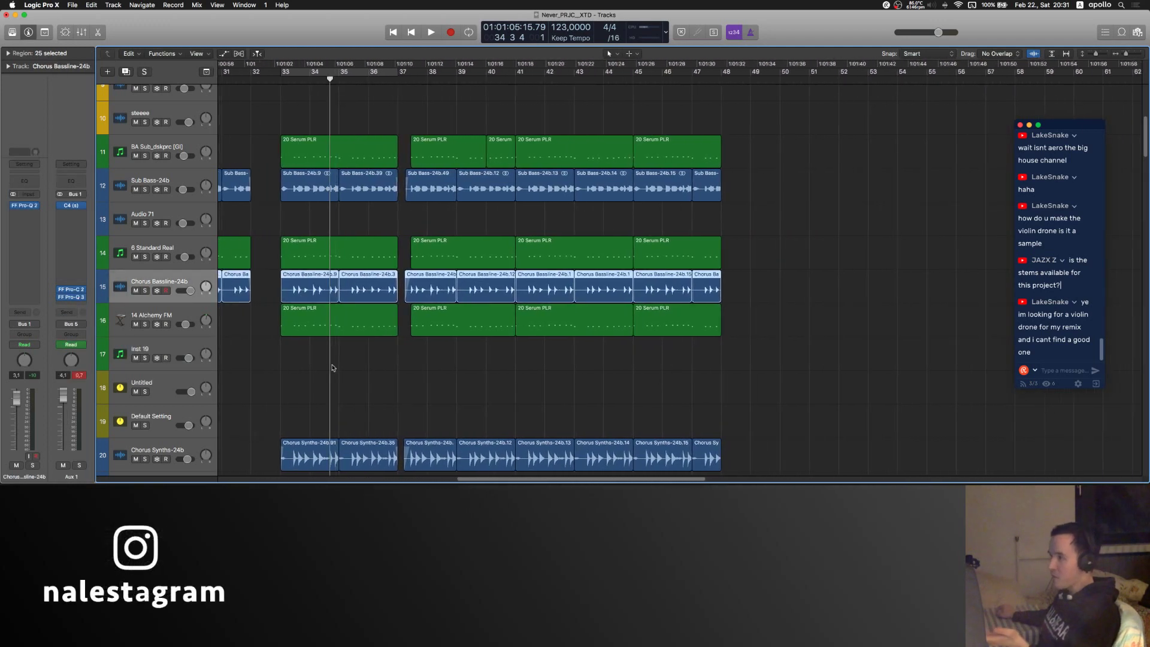
pyautogui.click(278, 301)
pyautogui.click(174, 311)
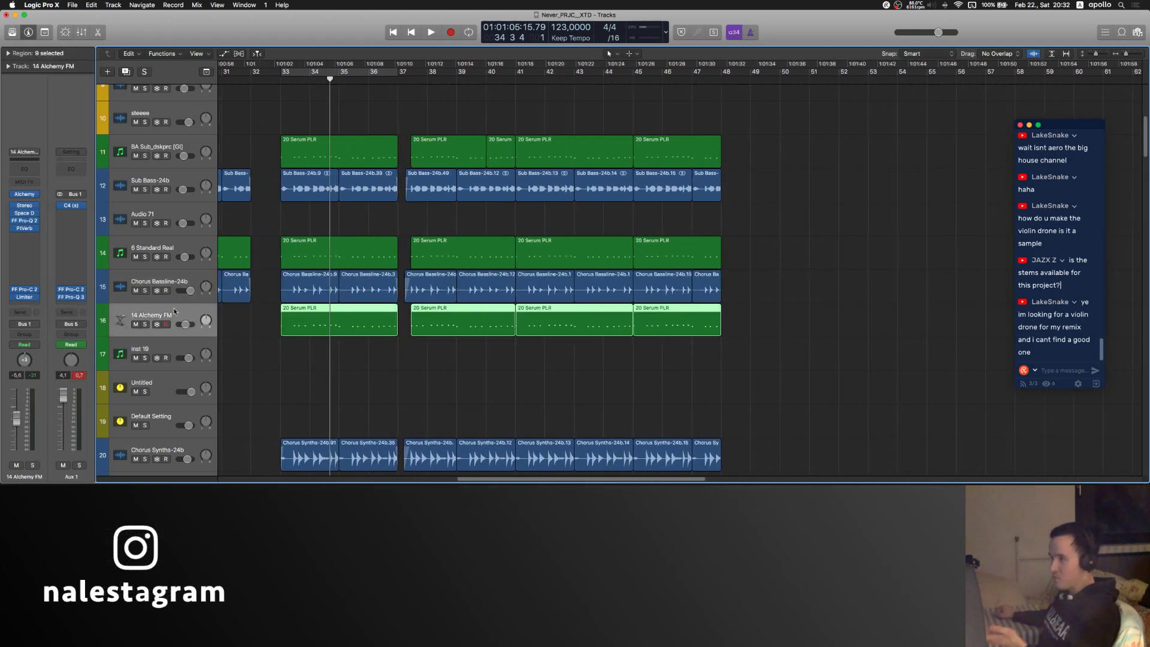
pyautogui.click(29, 221)
pyautogui.click(120, 287)
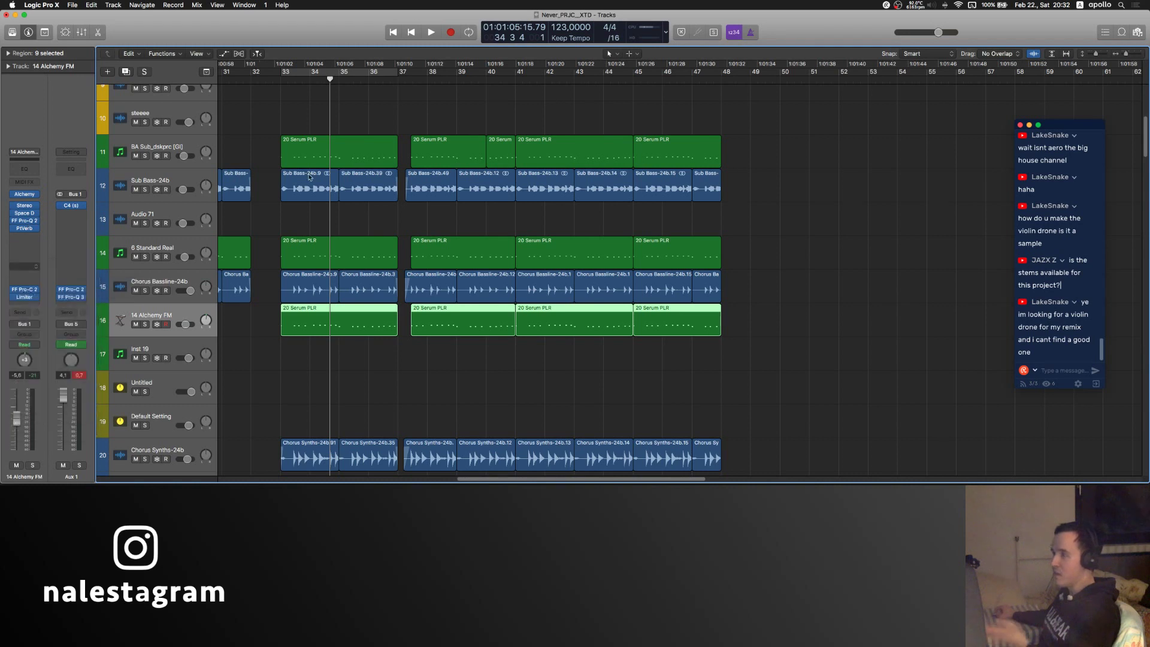
# - Play from bar 33 to examine the 14 Alchemy FM spectrum in FF Pro-Q 3, then close the plug-in window
pyautogui.hscroll(-5, 419, 150)
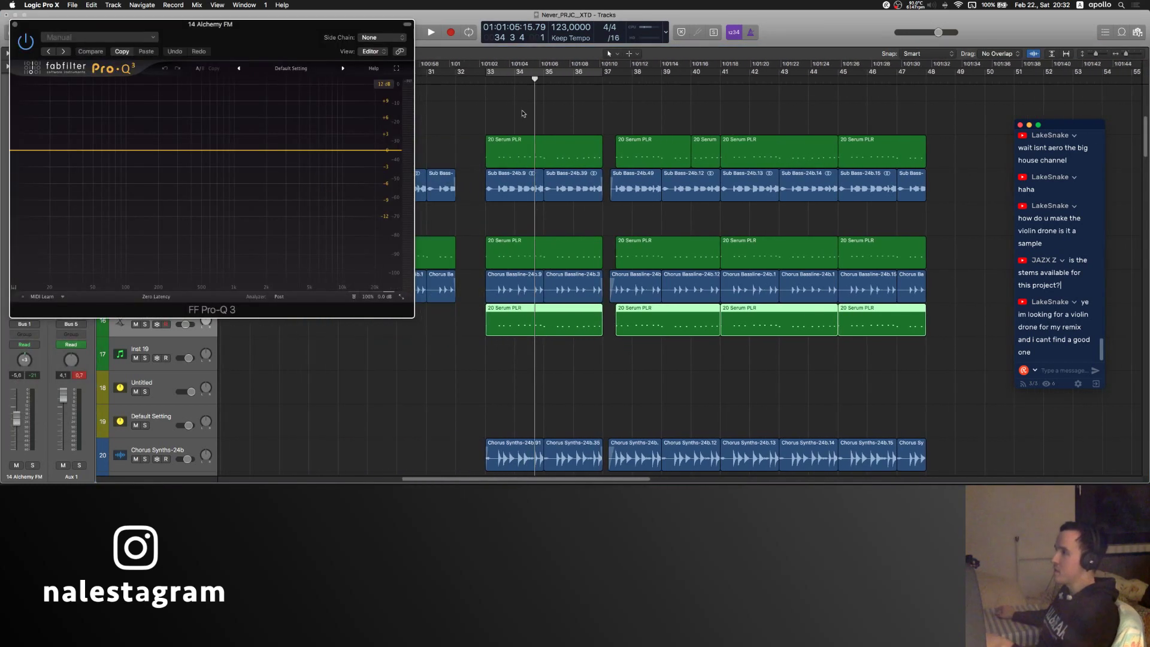
pyautogui.click(490, 72)
pyautogui.press('space')
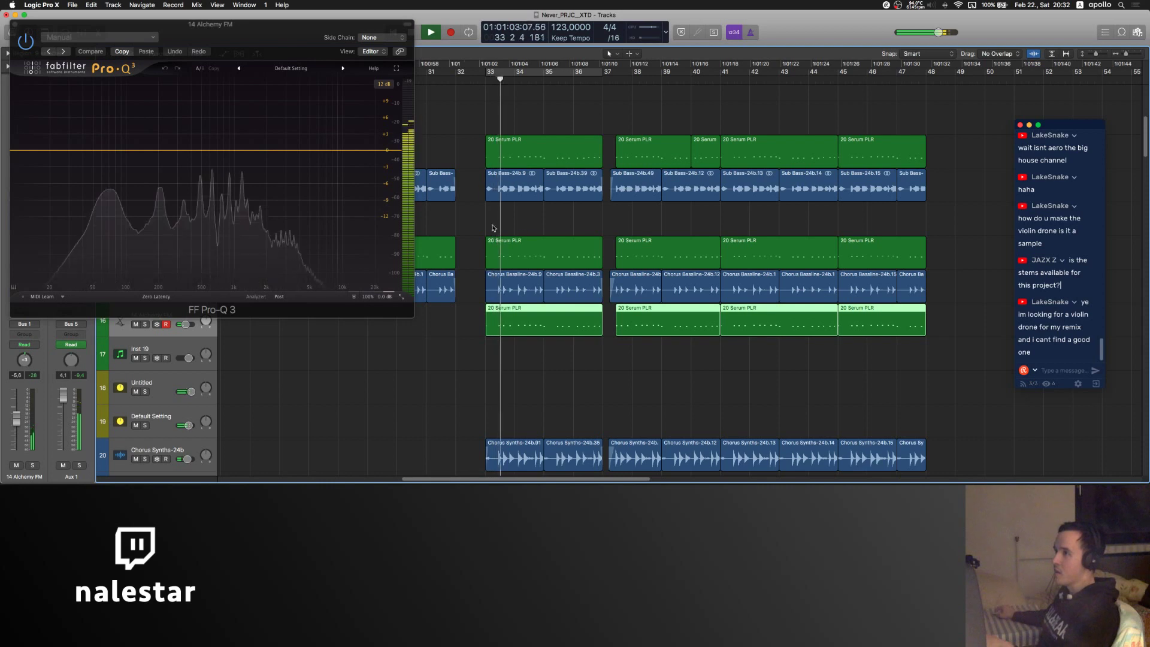
pyautogui.press('super+w')
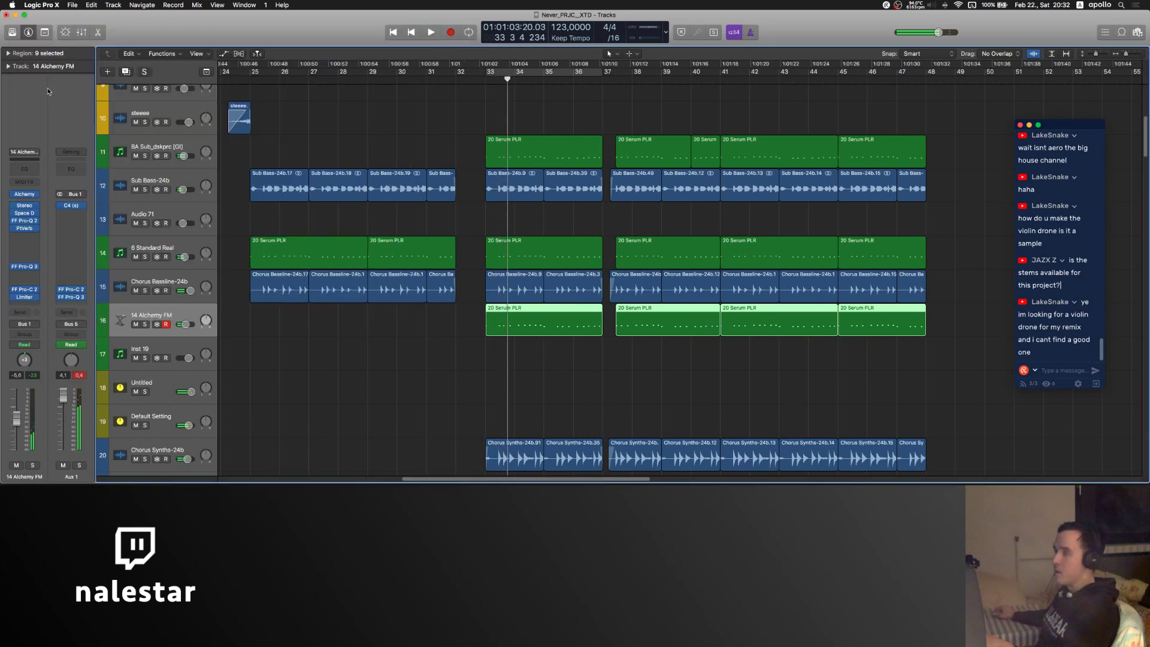
# - Select the BA Sub_dskprc track and insert FF Pro-Q 3 before its FF Pro-C 2 compressor
pyautogui.click(144, 284)
pyautogui.click(152, 243)
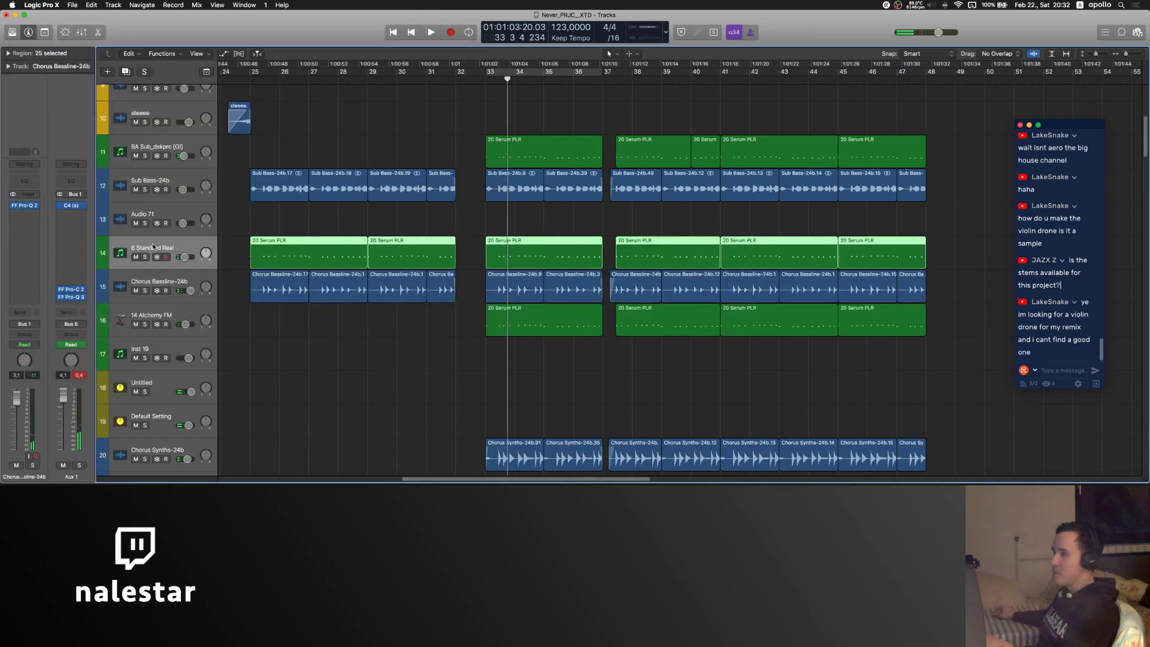
pyautogui.click(155, 180)
pyautogui.click(156, 148)
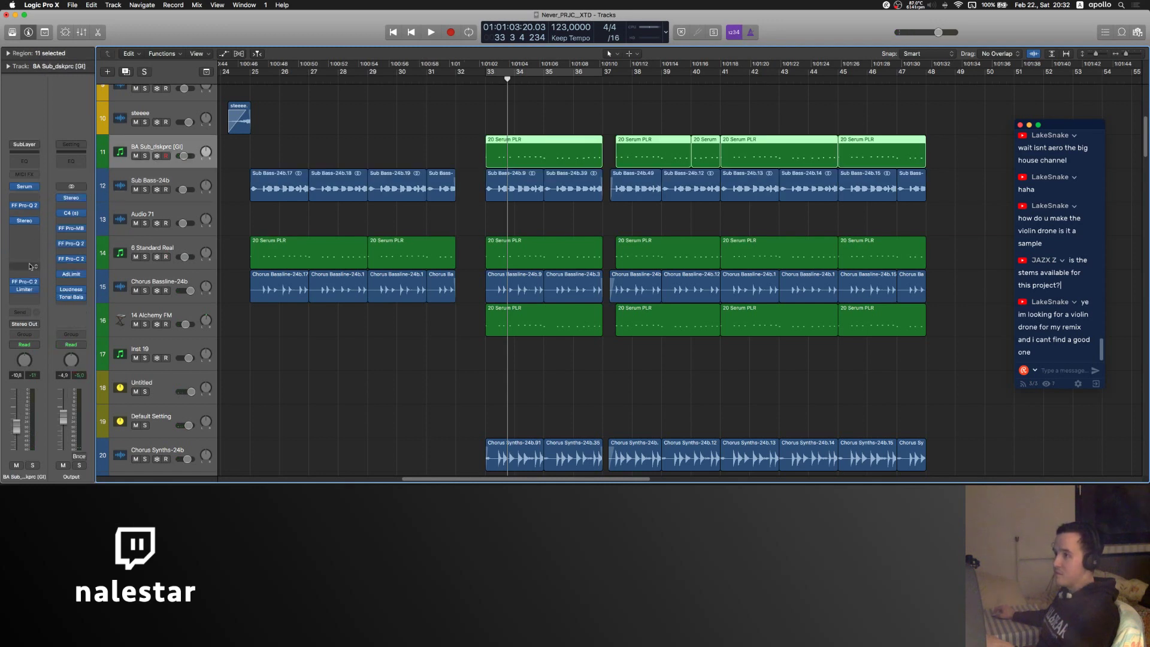
pyautogui.click(30, 267)
pyautogui.click(37, 283)
# - Play from bar 33 to examine the BA Sub_dskprc spectrum in FF Pro-Q 3, then stop and close the plug-in window
pyautogui.click(485, 80)
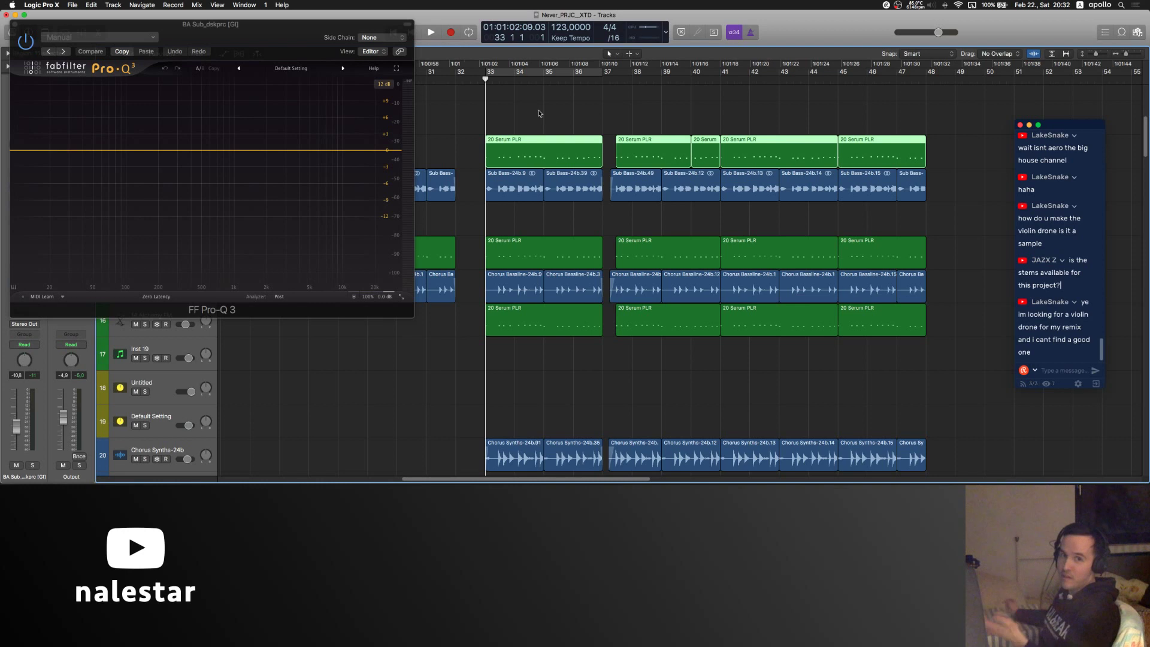
pyautogui.press('space')
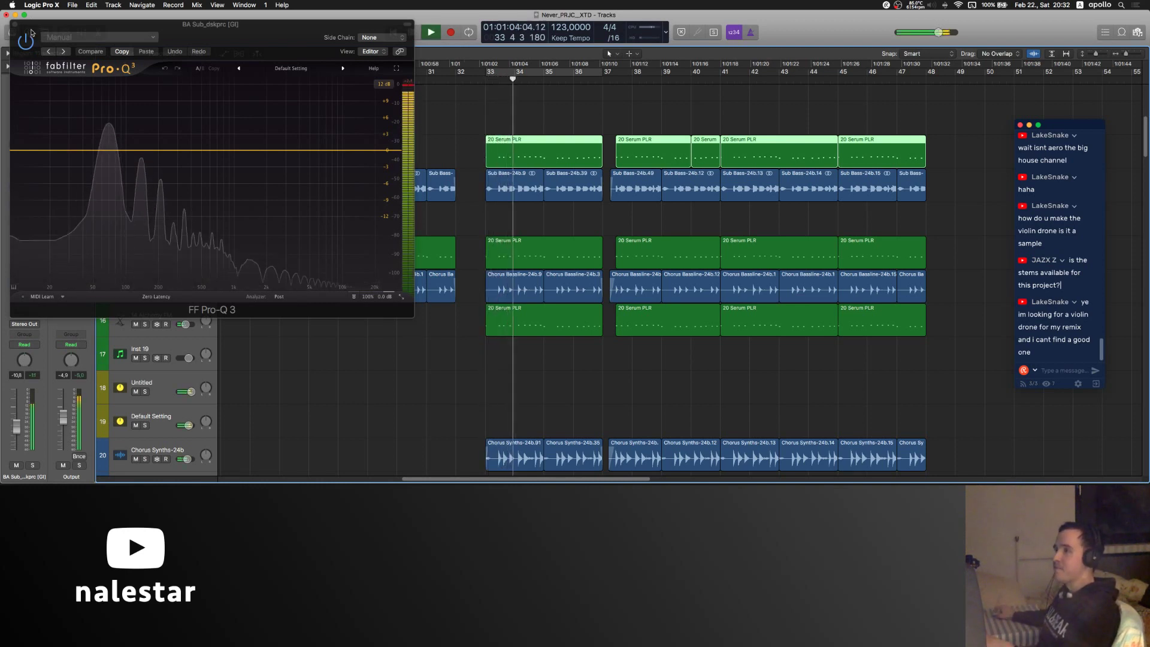
pyautogui.press('space')
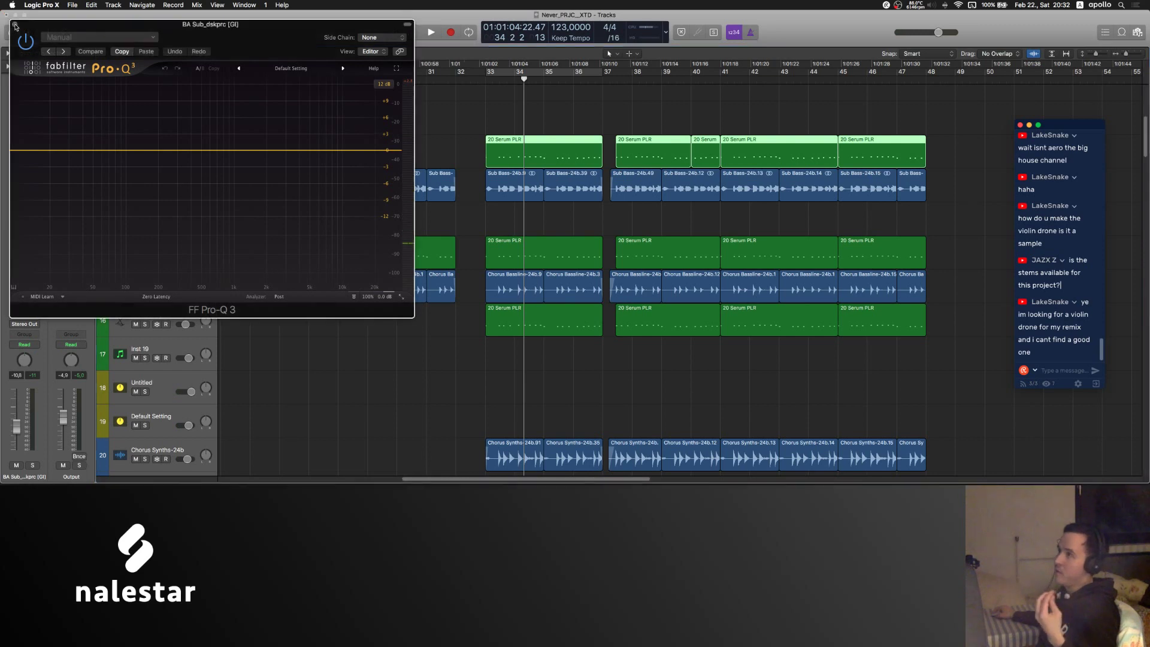
pyautogui.click(15, 25)
pyautogui.hscroll(3, 513, 112)
pyautogui.click(512, 112)
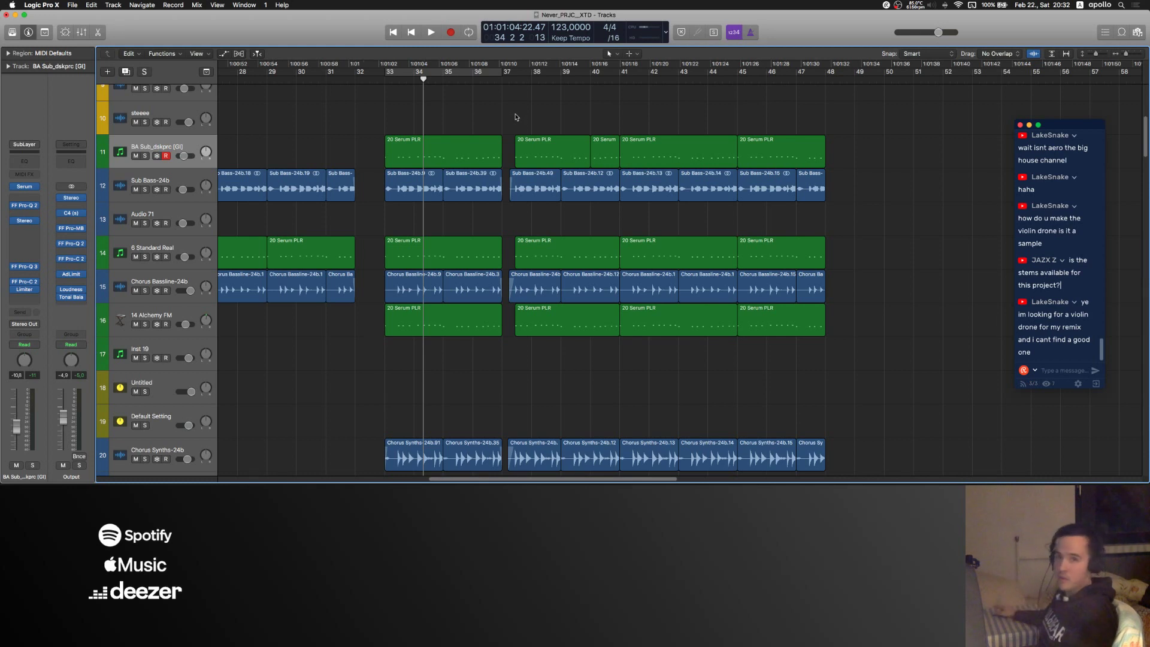
pyautogui.scroll(10, 517, 118)
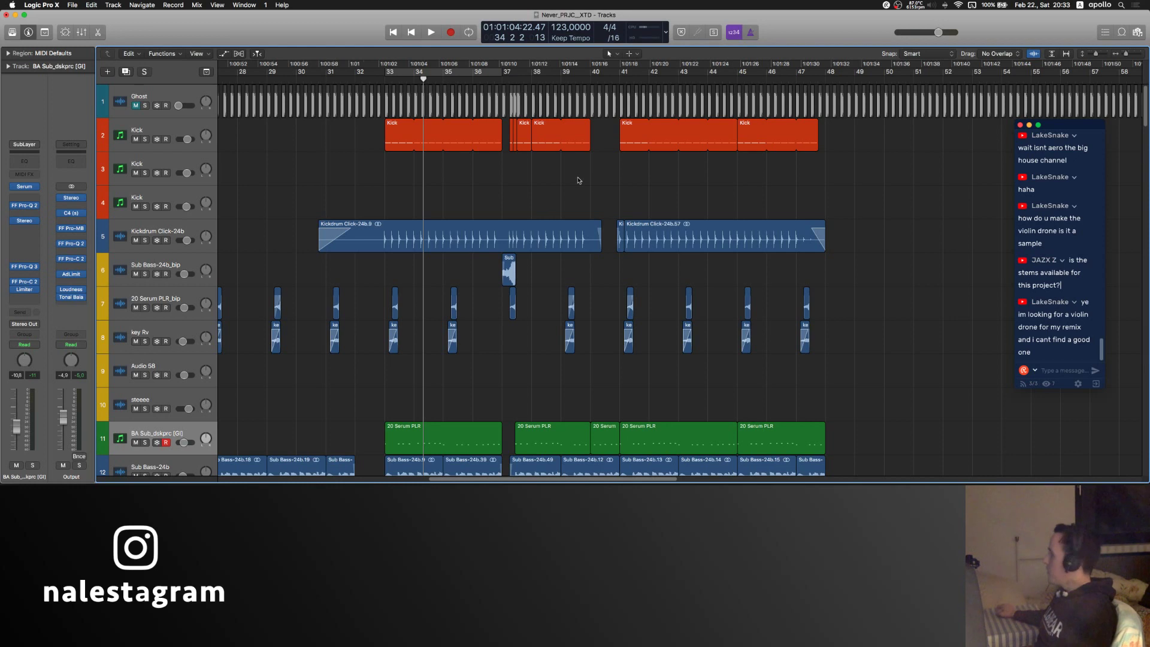
pyautogui.scroll(-20, 578, 180)
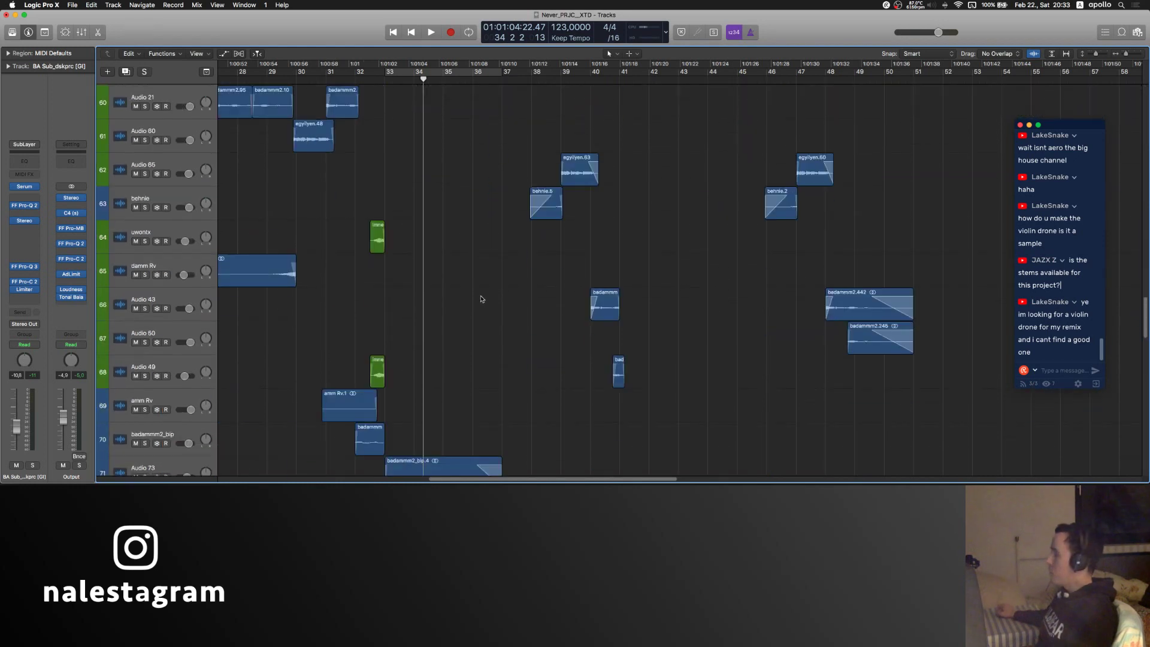